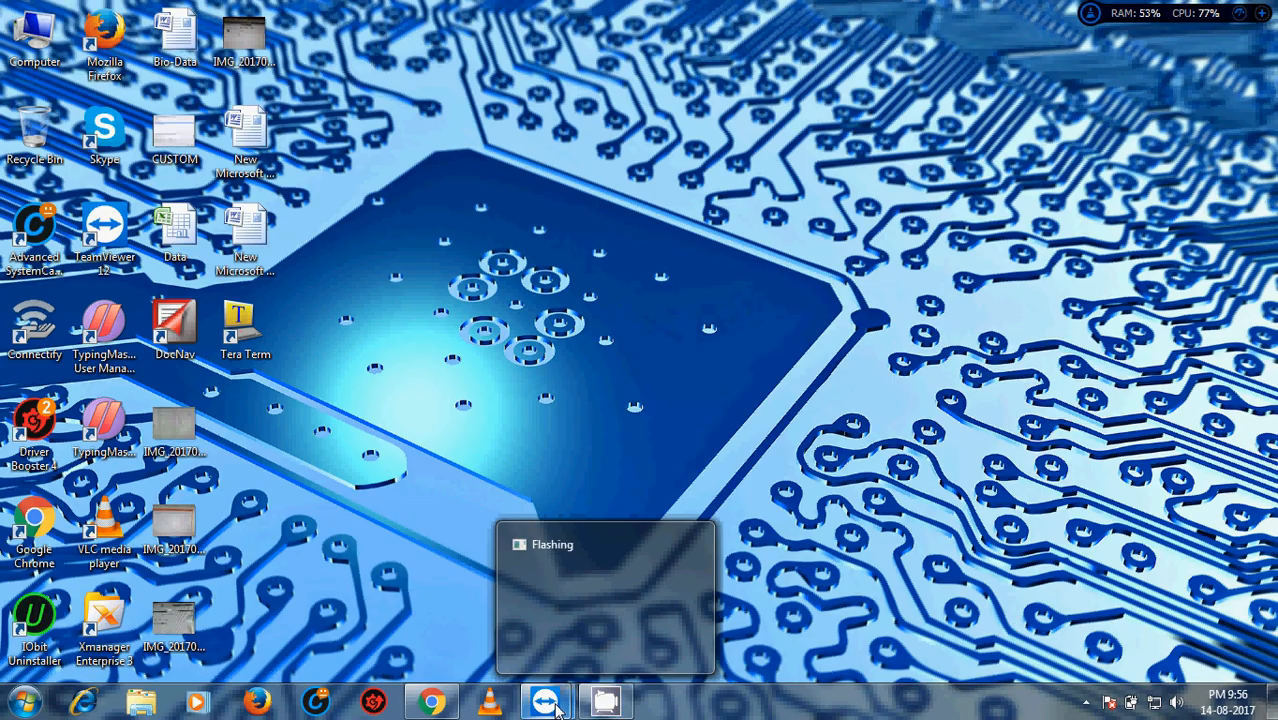
Switch to the TeamViewer remote session on MSD14 and open the root's Home folder from its desktop.
mouse_move(545, 702)
left_click(621, 627)
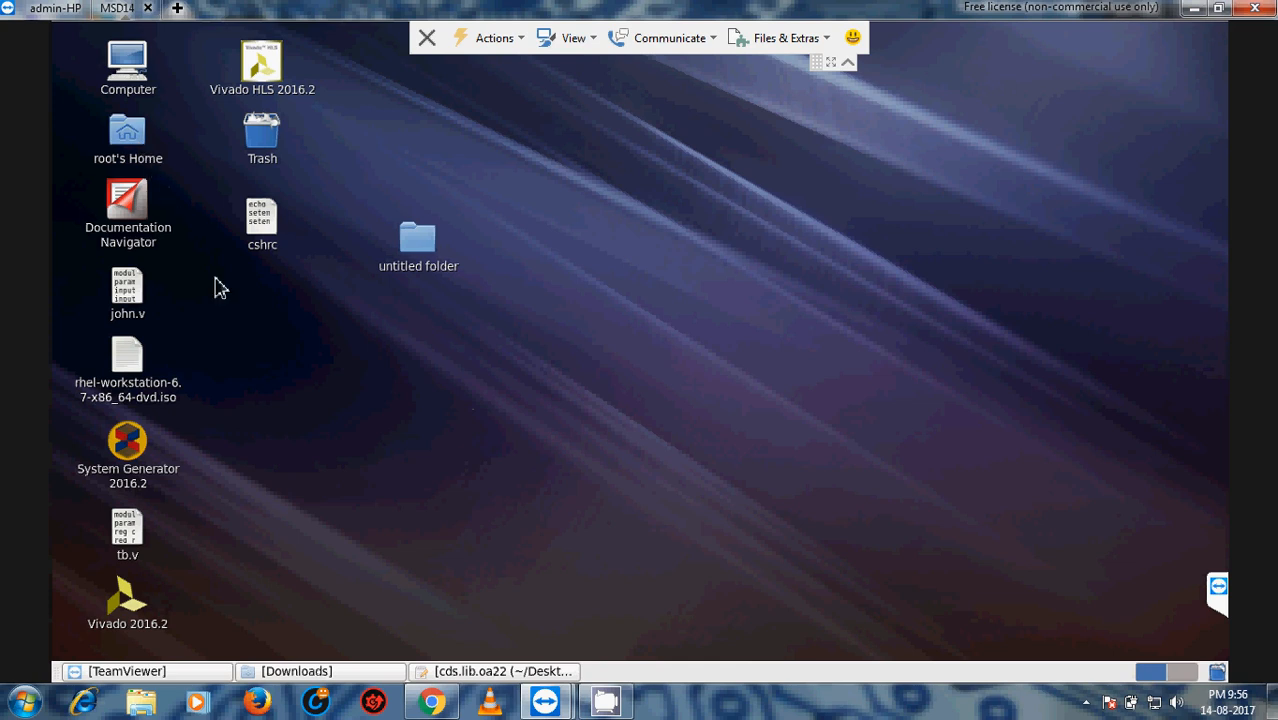
double_click(128, 143)
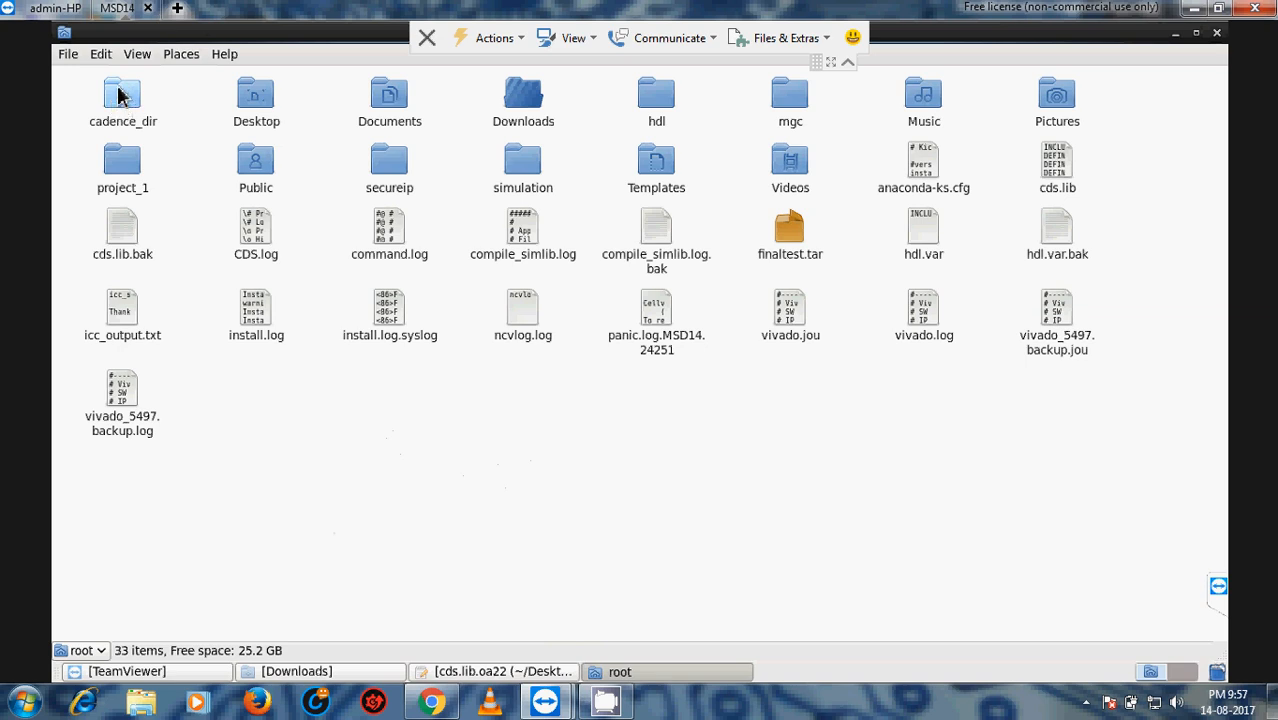
Create an empty file in the root's Home folder and delete that new file.
right_click(367, 457)
mouse_move(406, 479)
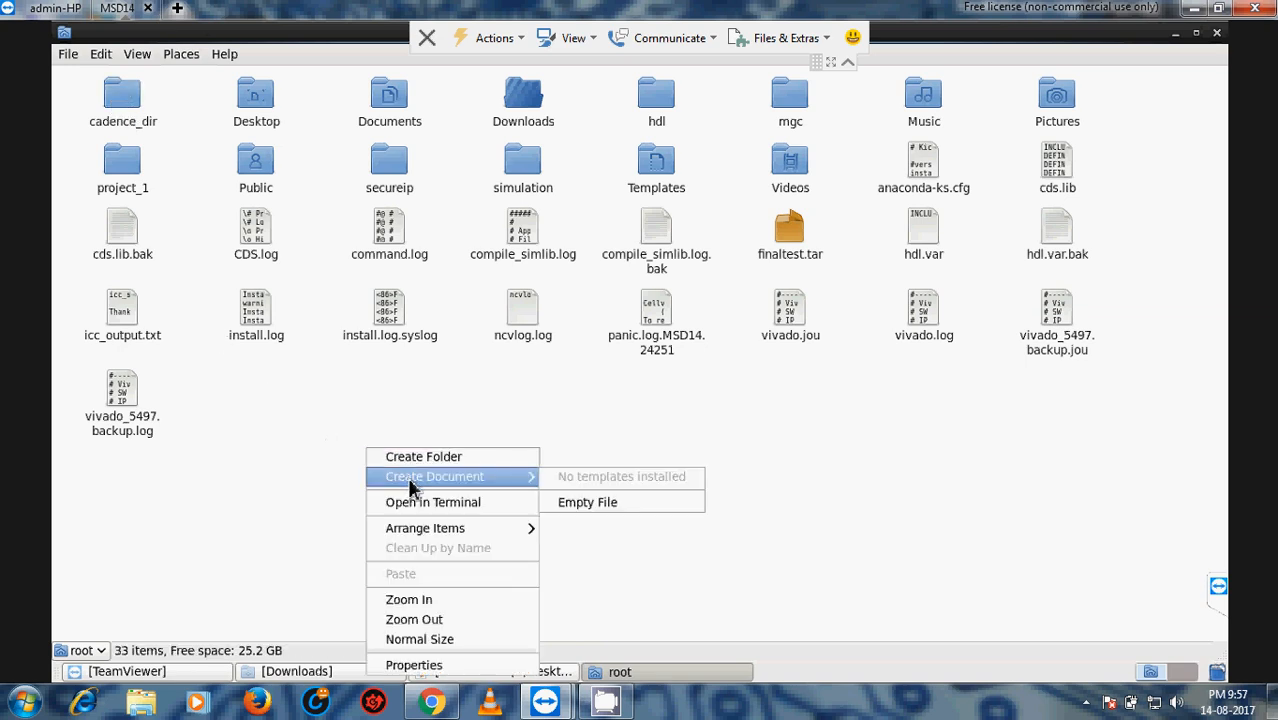
left_click(593, 505)
left_click(648, 346)
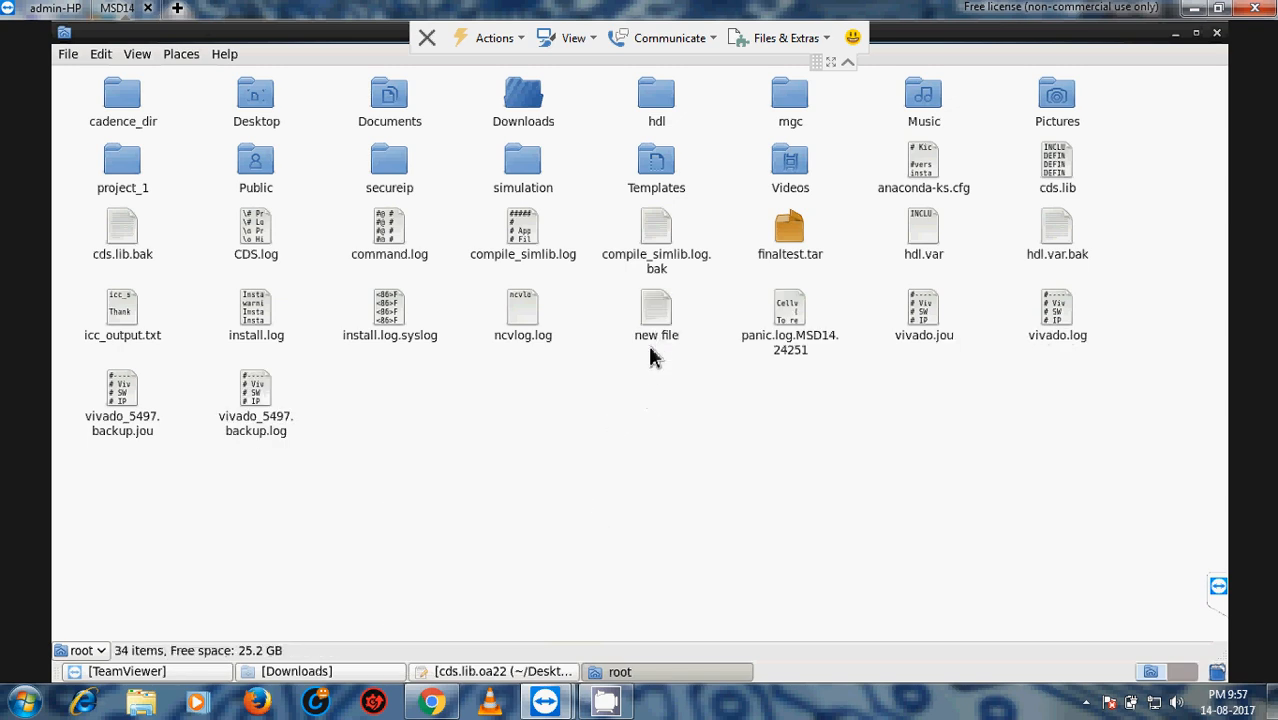
left_click(649, 336)
key("Delete")
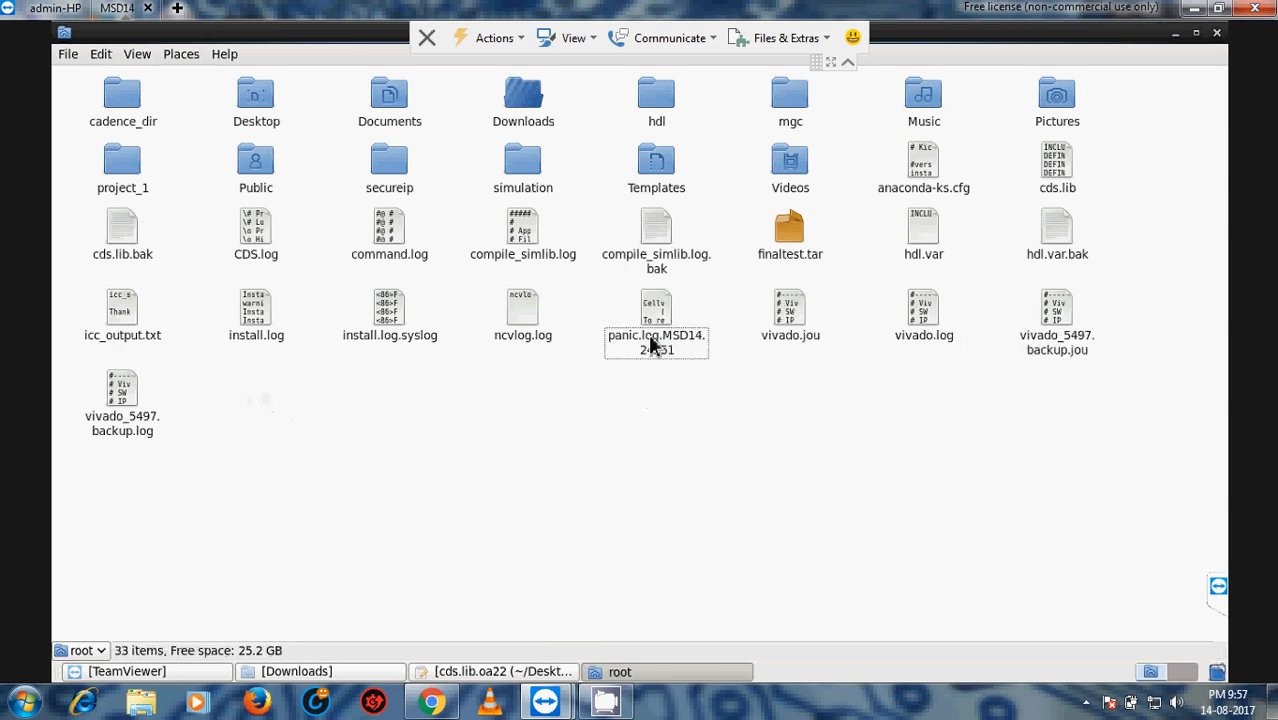
right_click(759, 477)
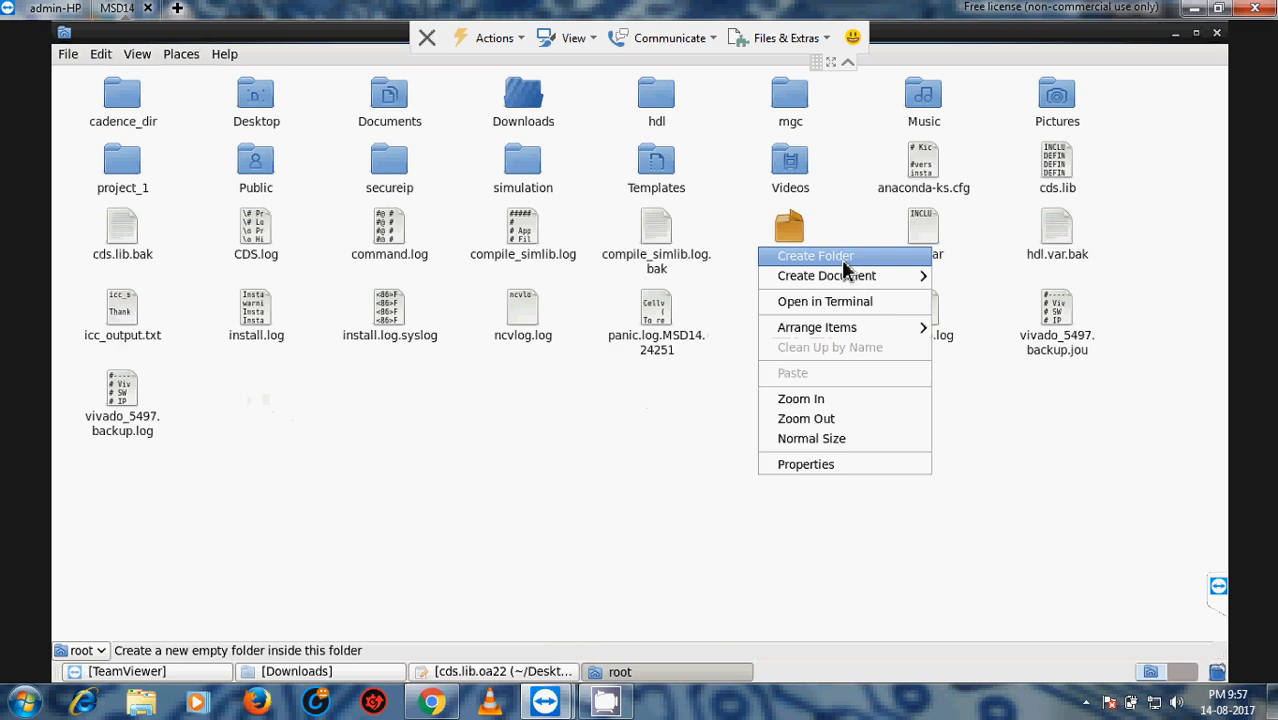
mouse_move(843, 272)
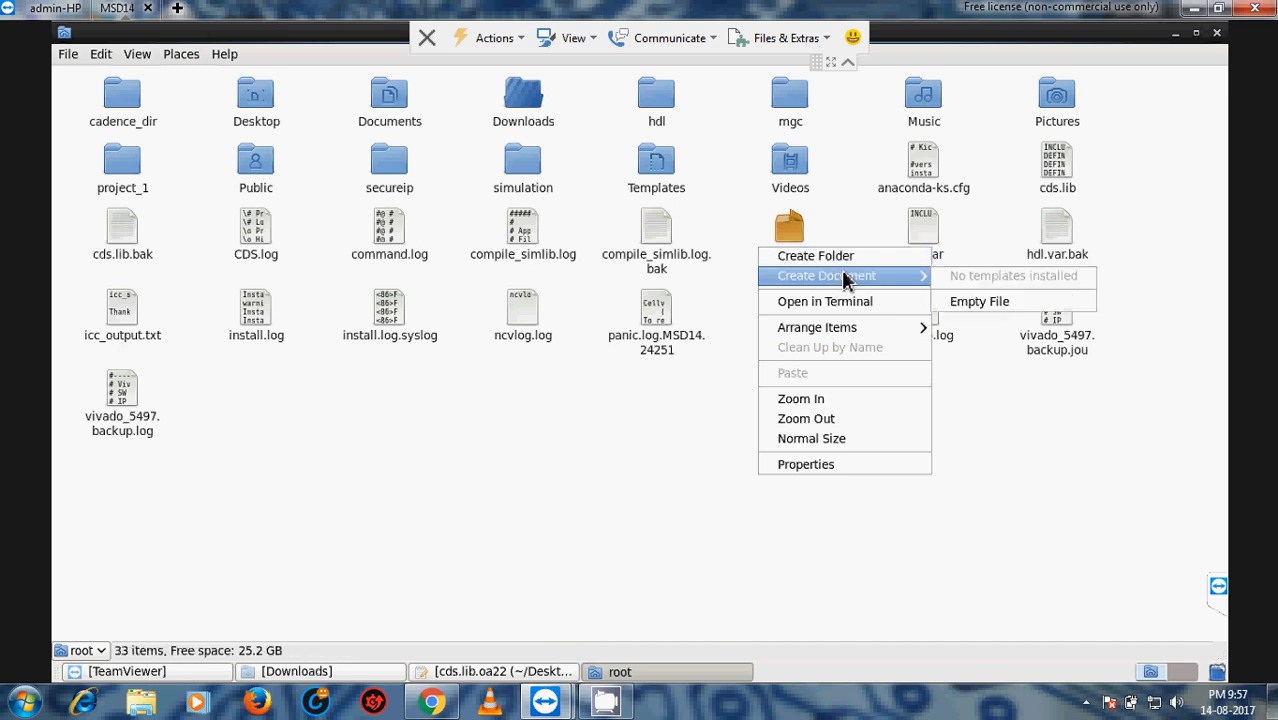
left_click(578, 444)
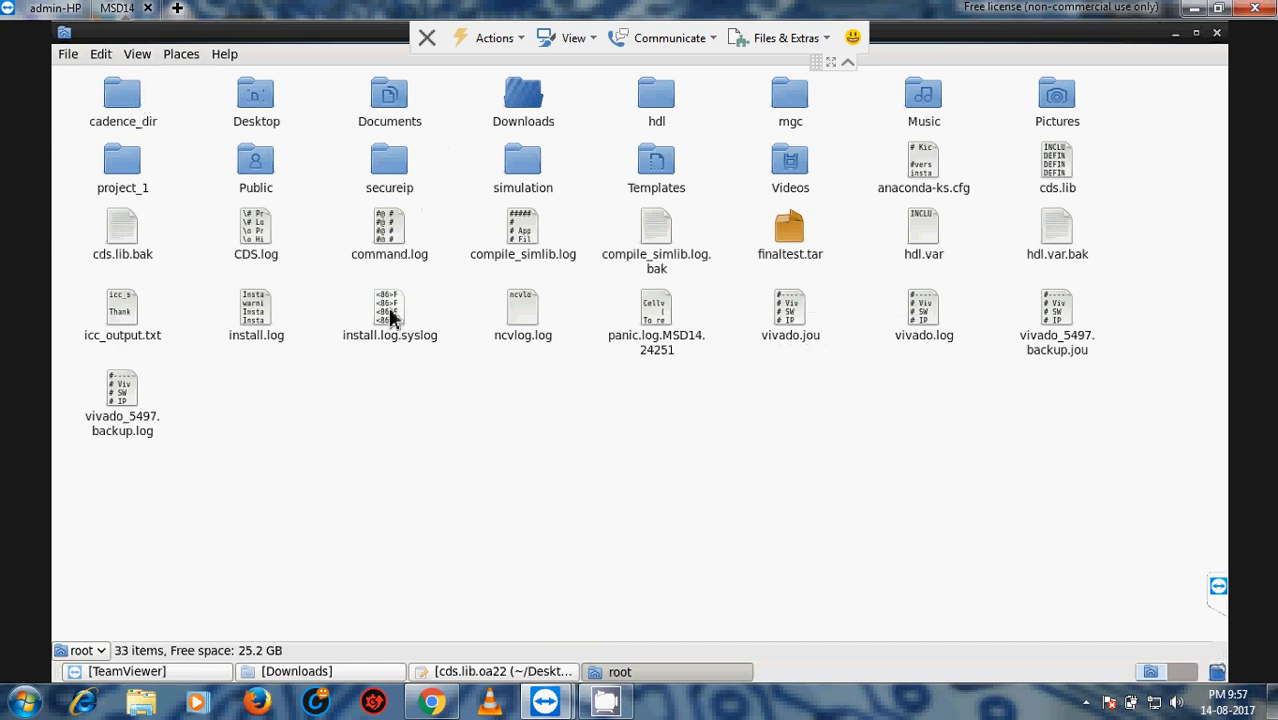
Minimize the root home window and open the untitled folder on the remote desktop.
left_click(1176, 35)
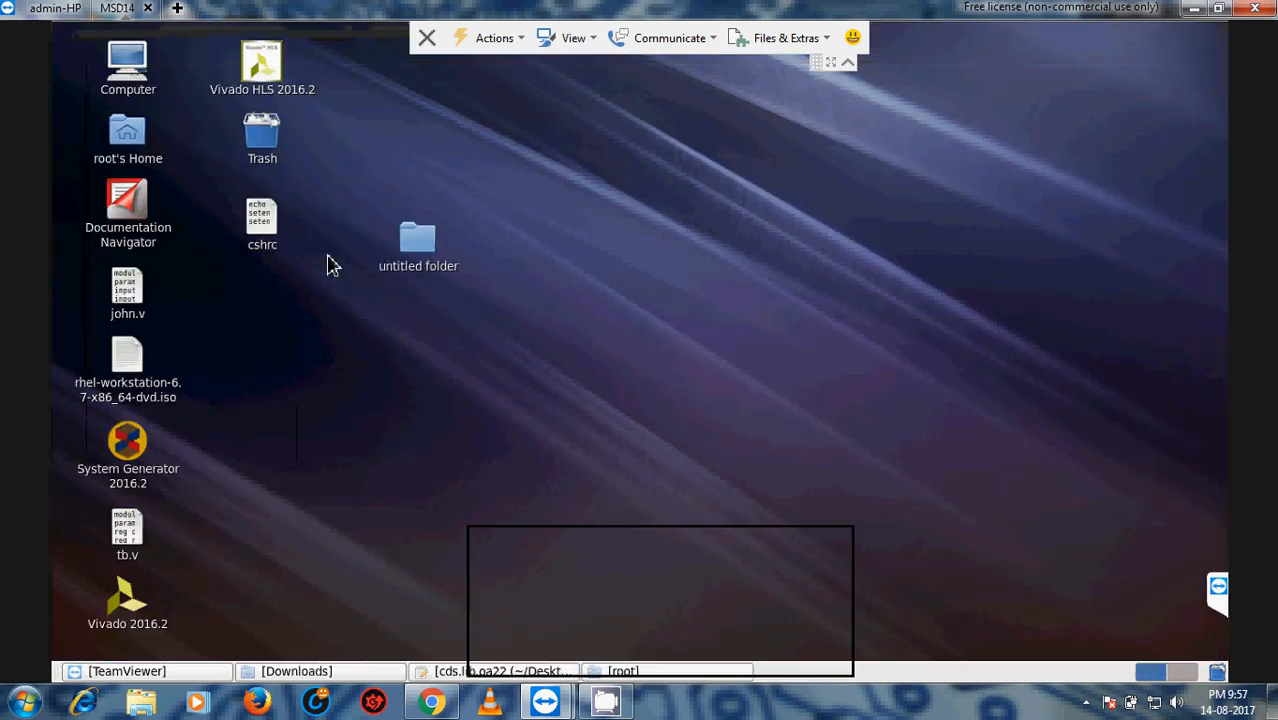
left_click(418, 249)
double_click(418, 250)
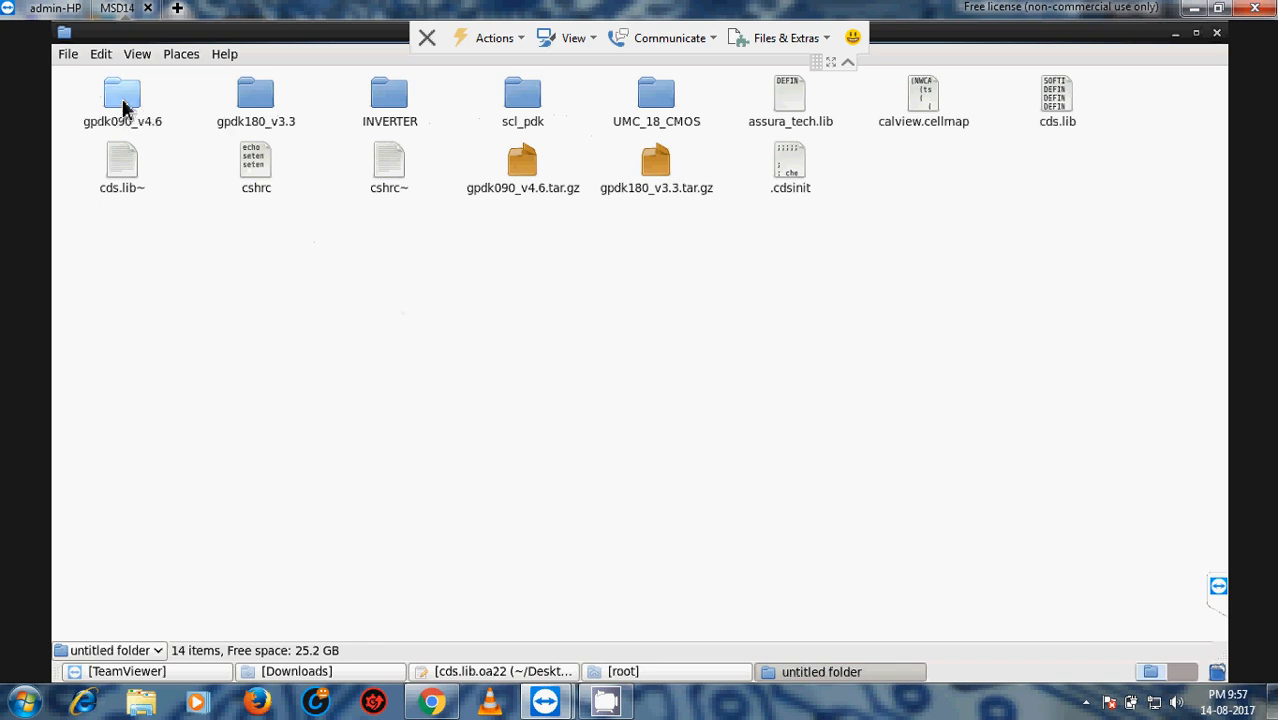
Highlight the technology folders gpdk090_v4.6 and gpdk180_v3.3, and also scl_pdk and UMC_18_CMOS, in the untitled folder.
left_click_drag(68, 88, 258, 112)
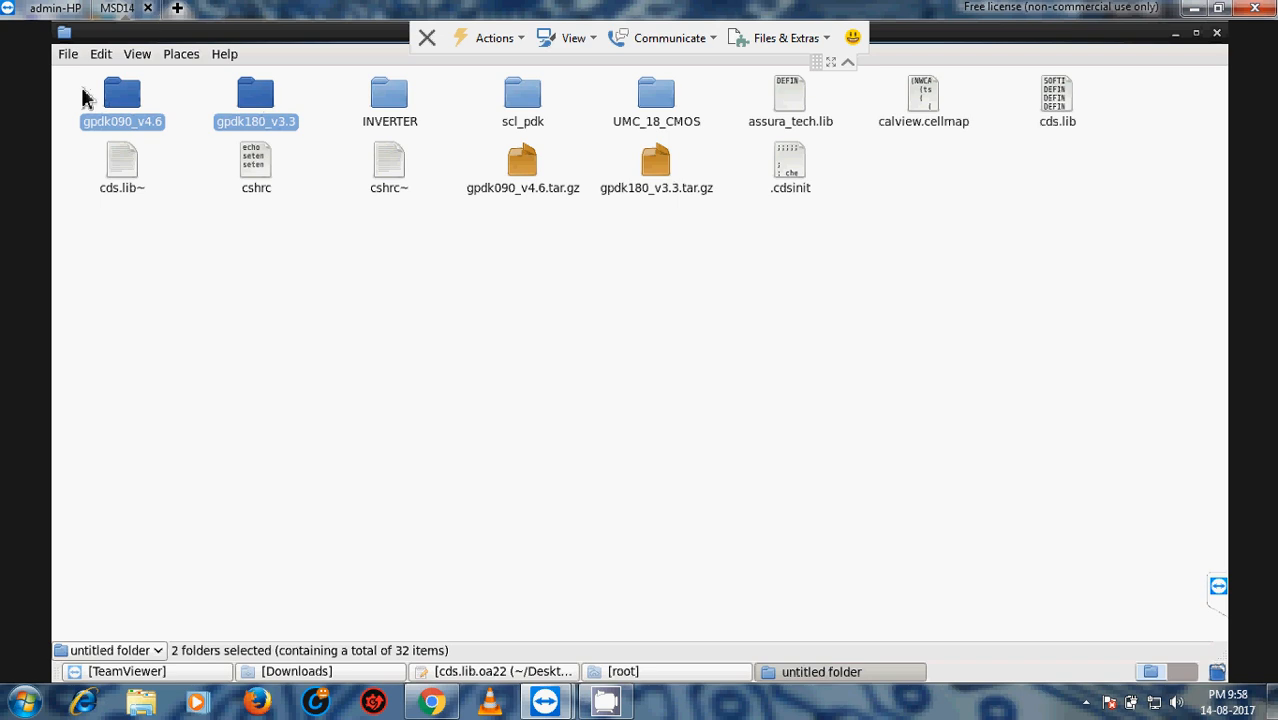
left_click_drag(83, 97, 252, 113)
left_click(520, 106)
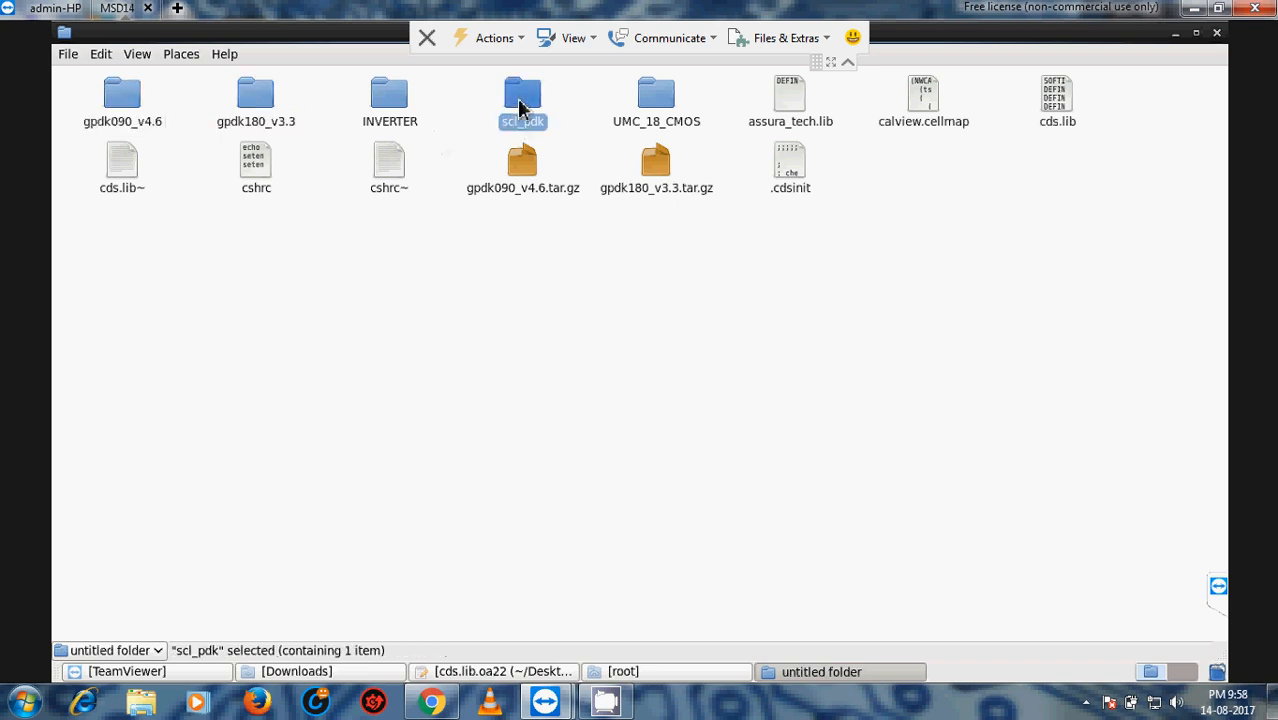
left_click(652, 104)
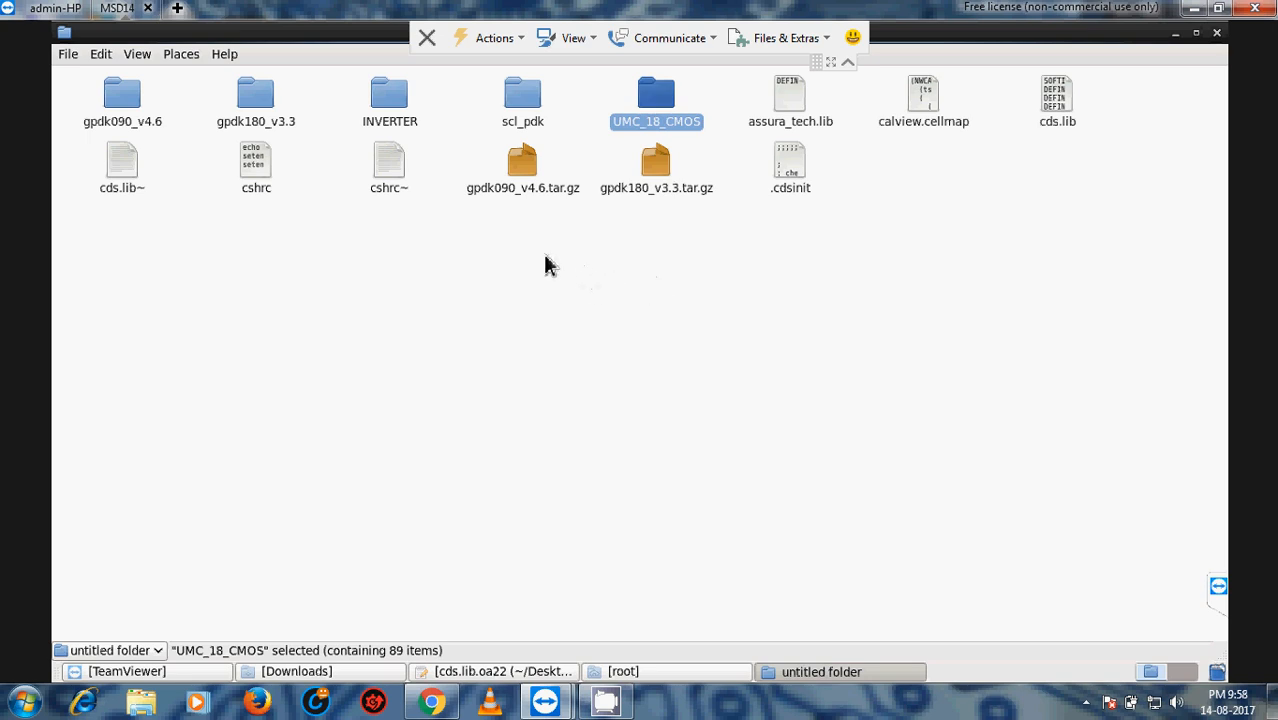
Open the gpdk090_v4.6 folder, examine its contents in a maximized window, and close it.
double_click(118, 102)
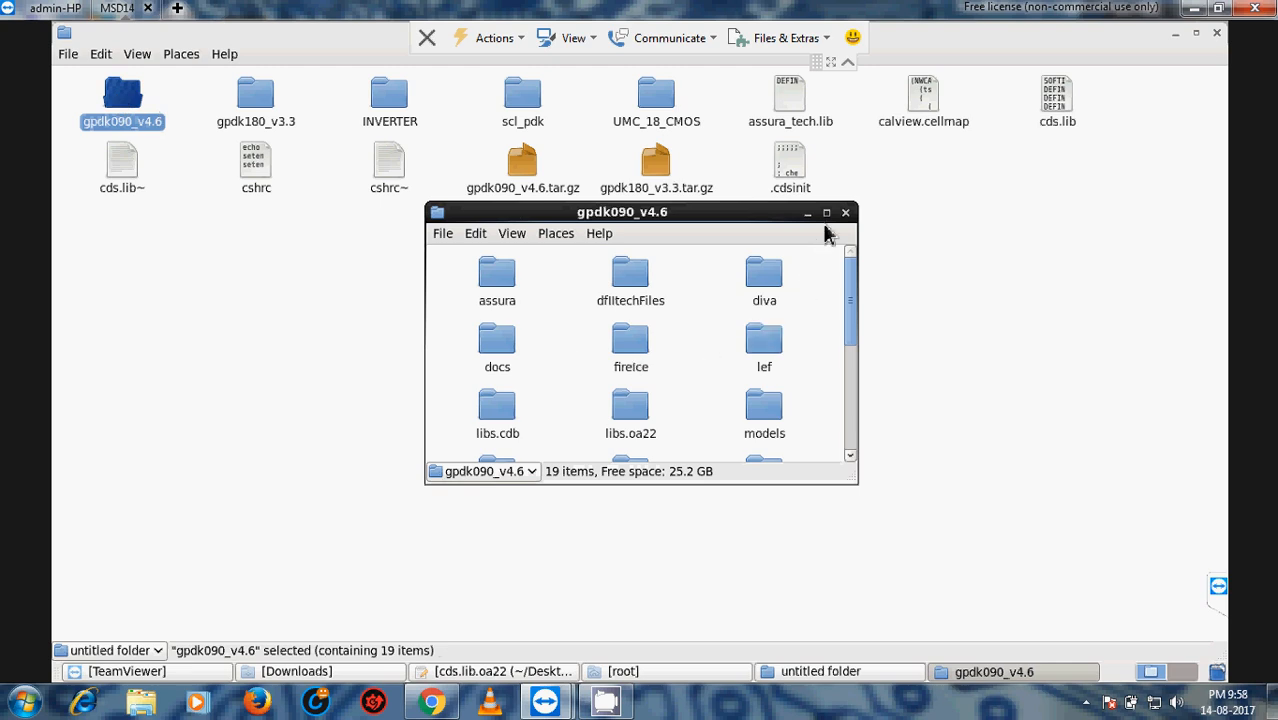
left_click(827, 213)
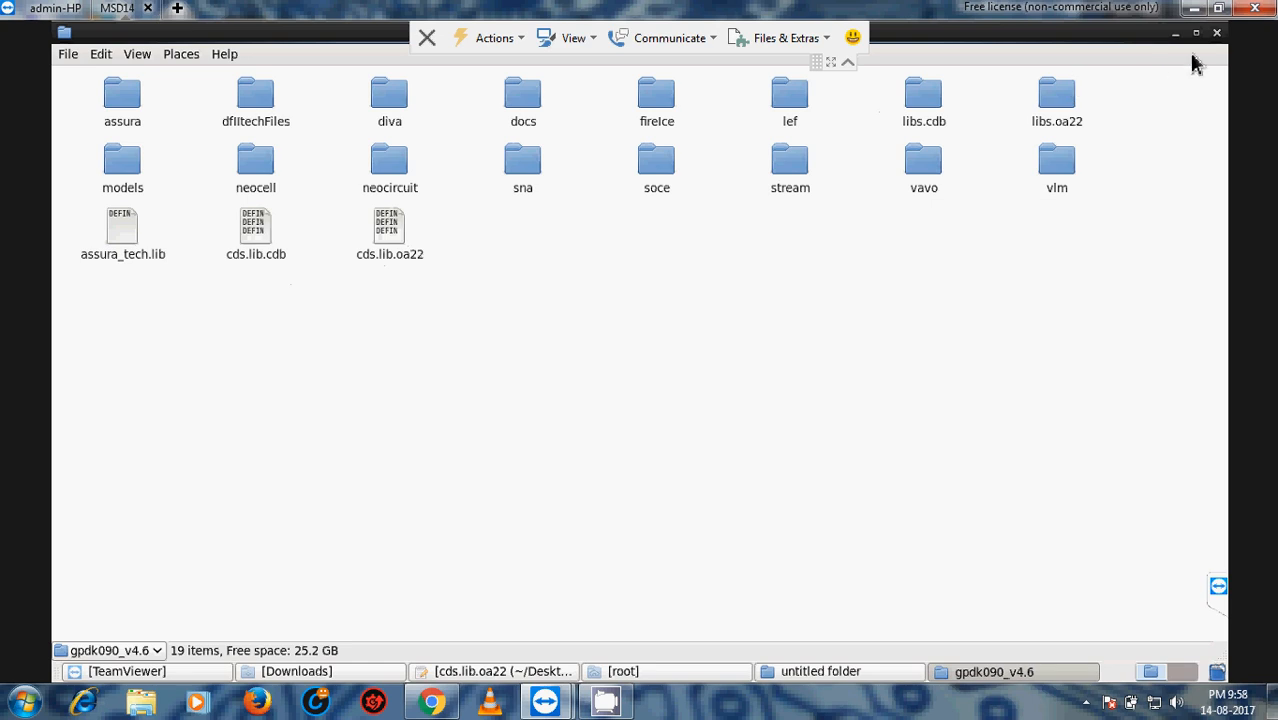
left_click(1217, 33)
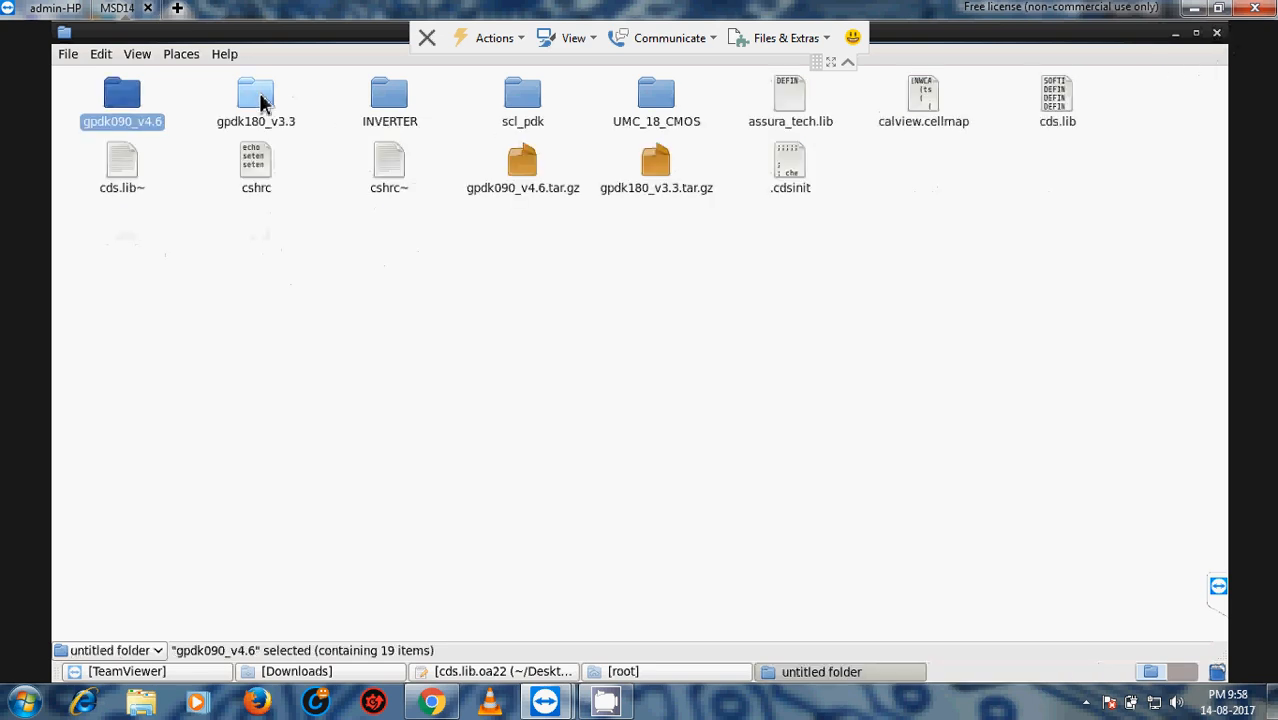
Open the gpdk180_v3.3 folder and locate its cds.lib.oa22 and cds.lib.cdb files.
double_click(260, 101)
scroll(672, 400, "down", 1)
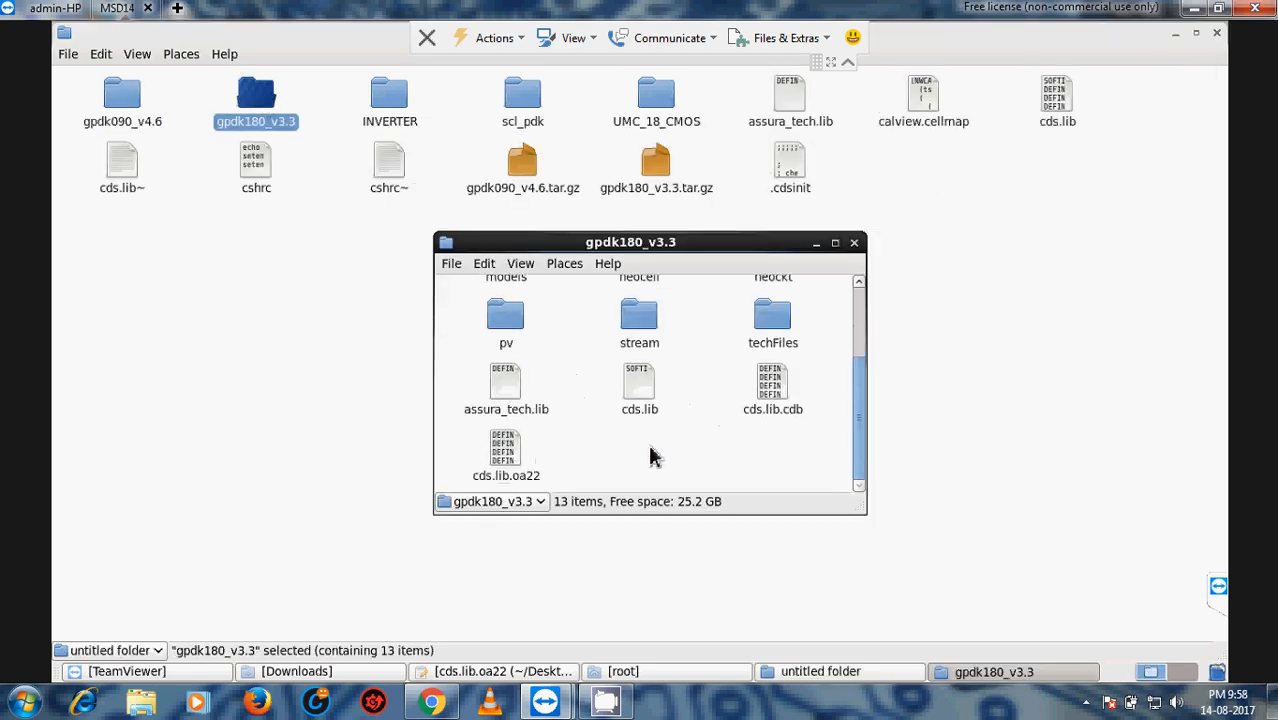
left_click(505, 452)
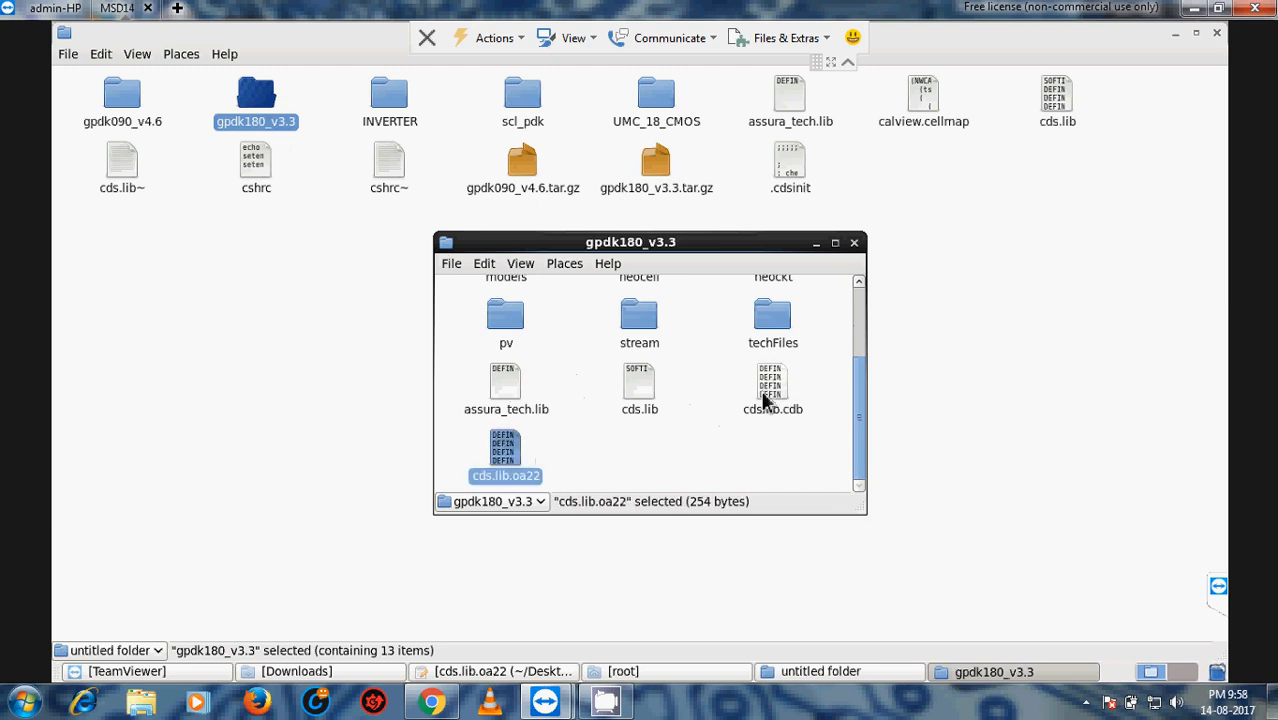
left_click(770, 398)
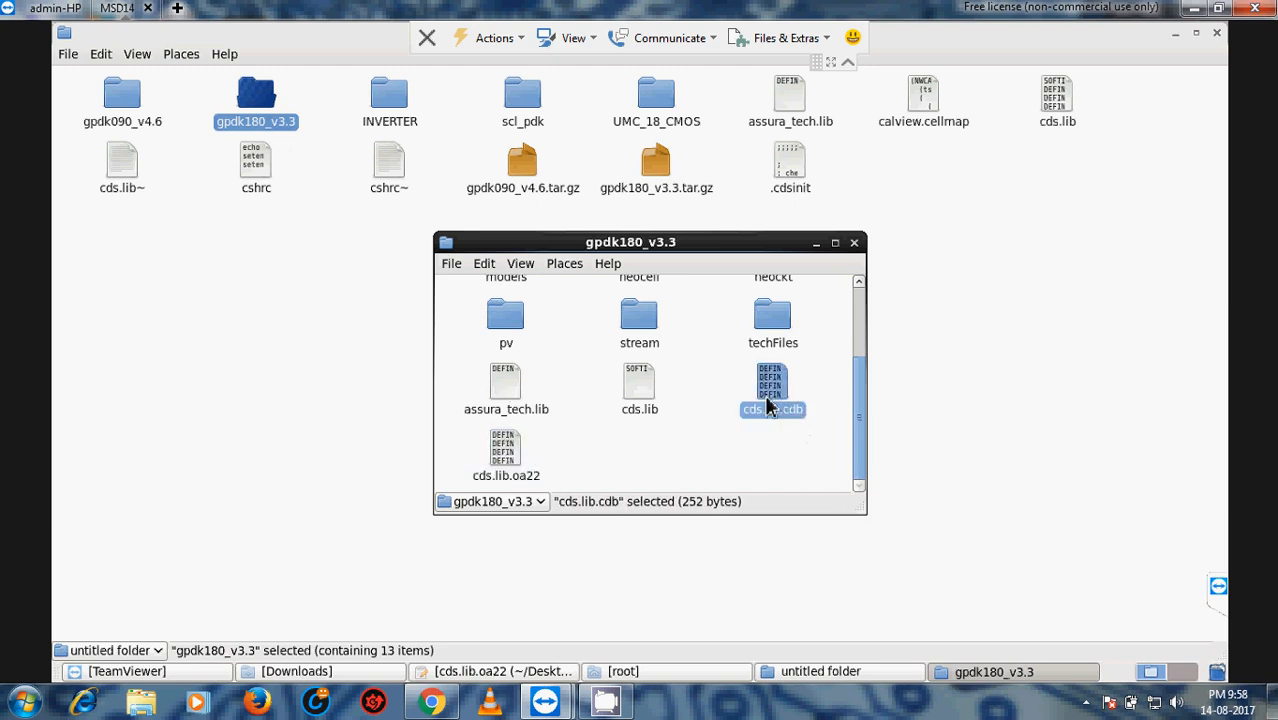
View the contents of cds.lib in the gpdk180_v3.3 folder, and close the text editor and the folder window.
double_click(639, 388)
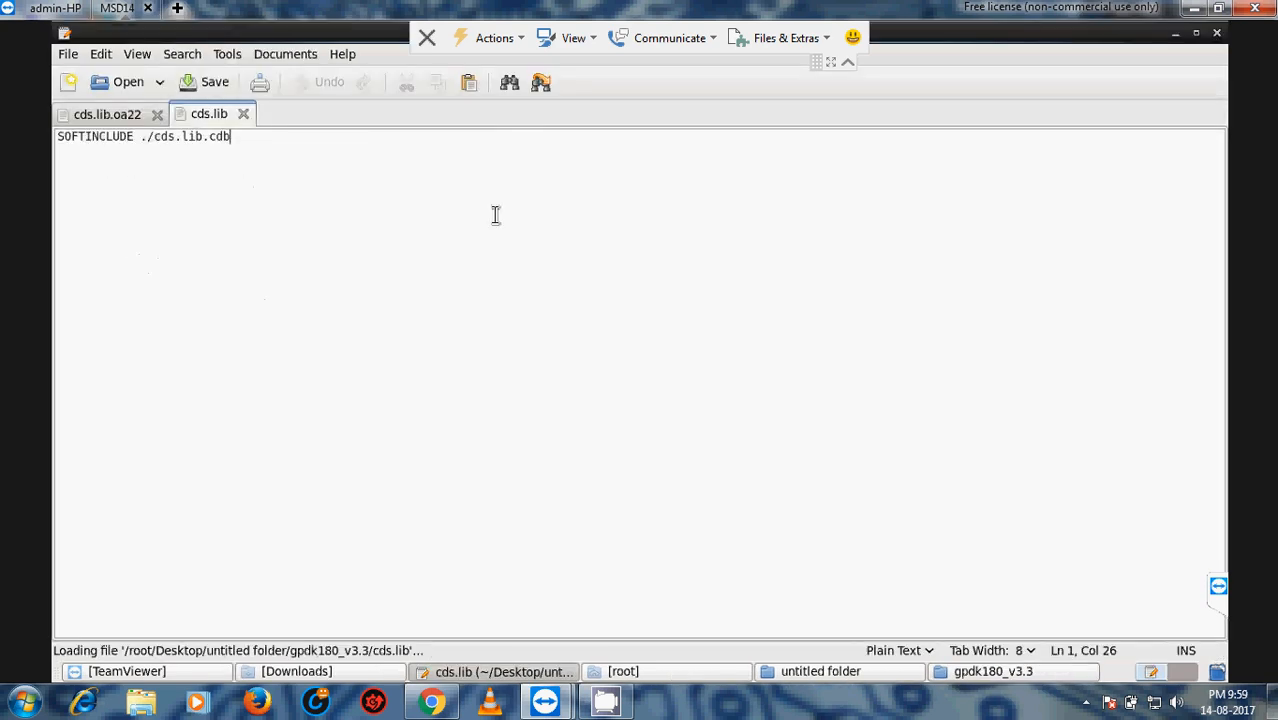
left_click(1216, 34)
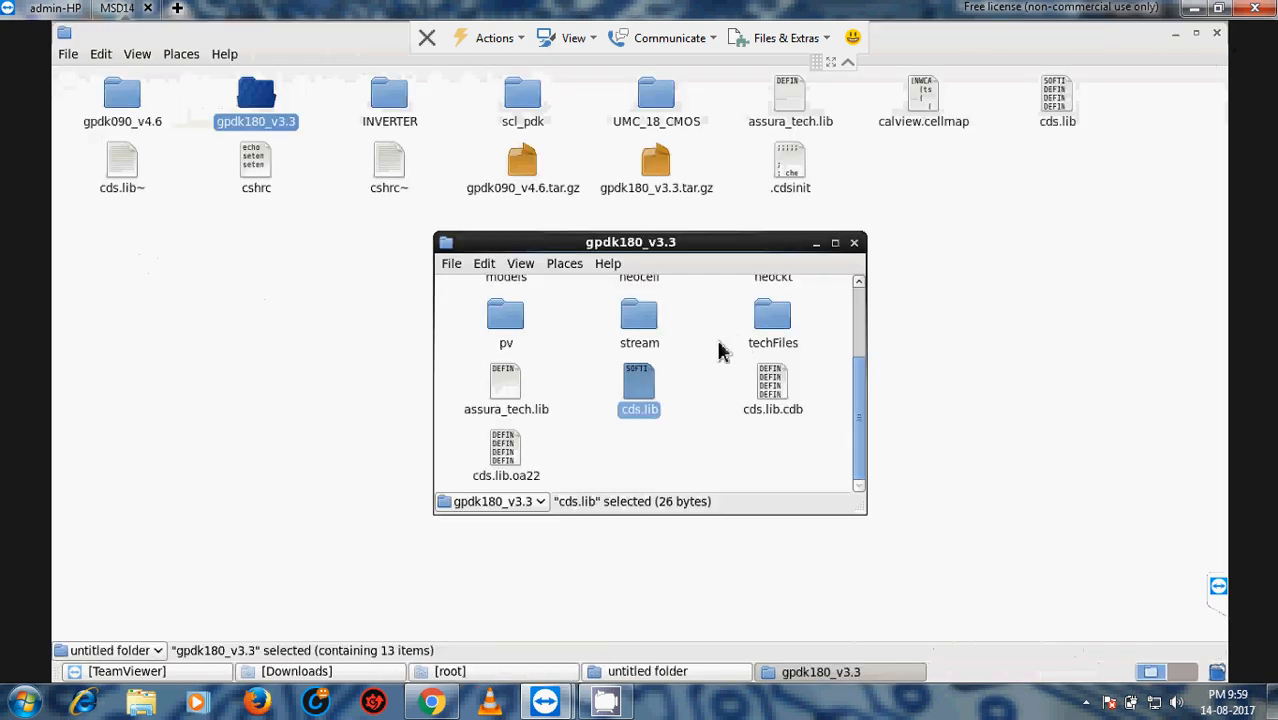
left_click(854, 243)
left_click(812, 370)
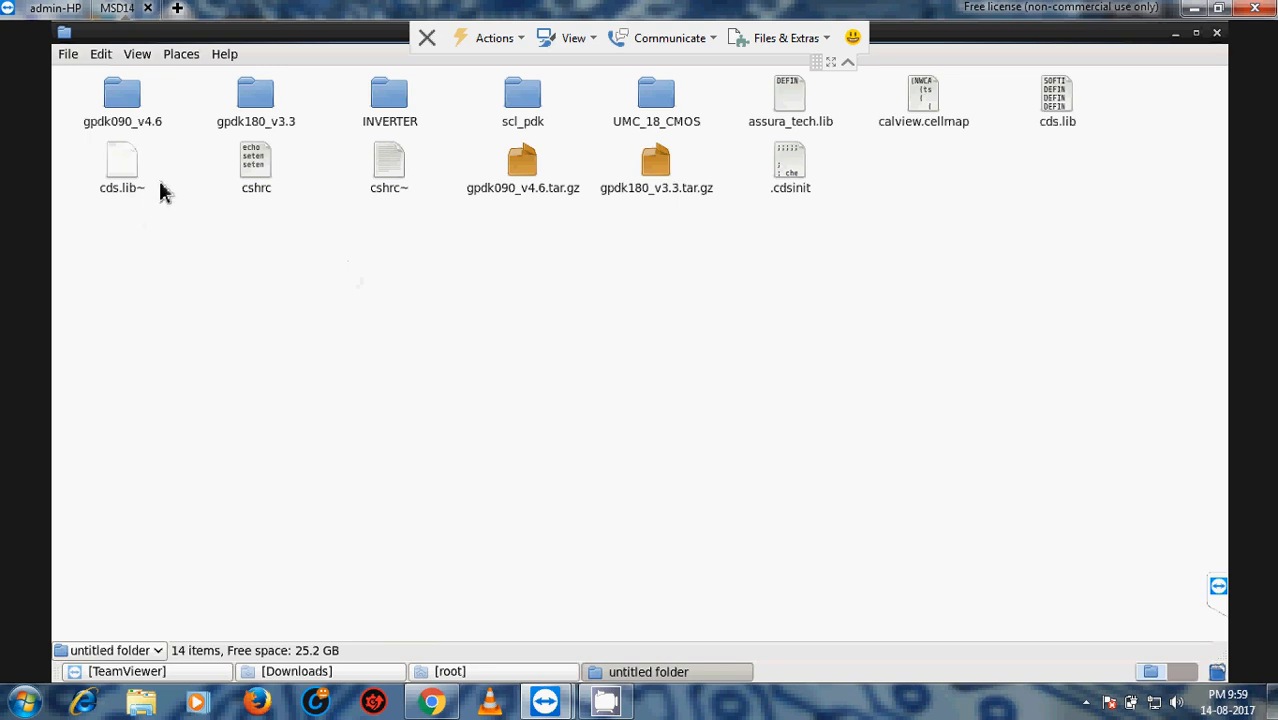
Display the untitled folder's cds.lib as text and examine the analogLib and basic library definitions.
double_click(1056, 100)
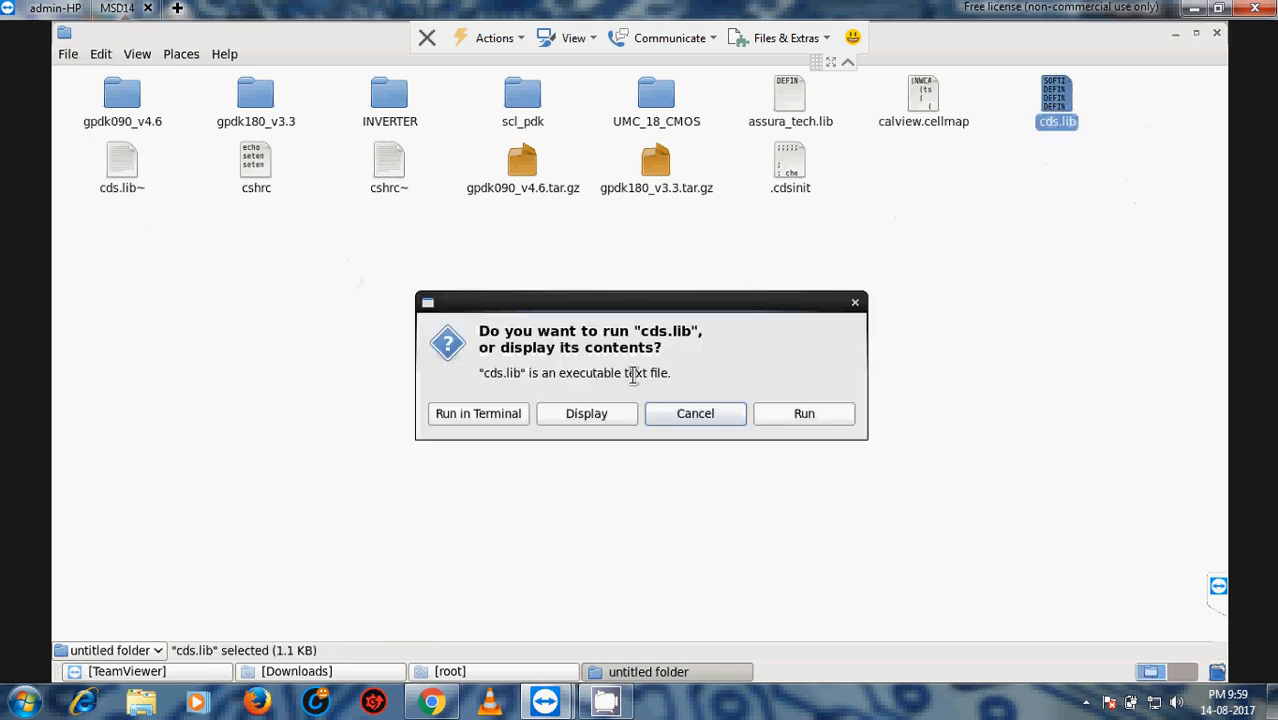
left_click(616, 419)
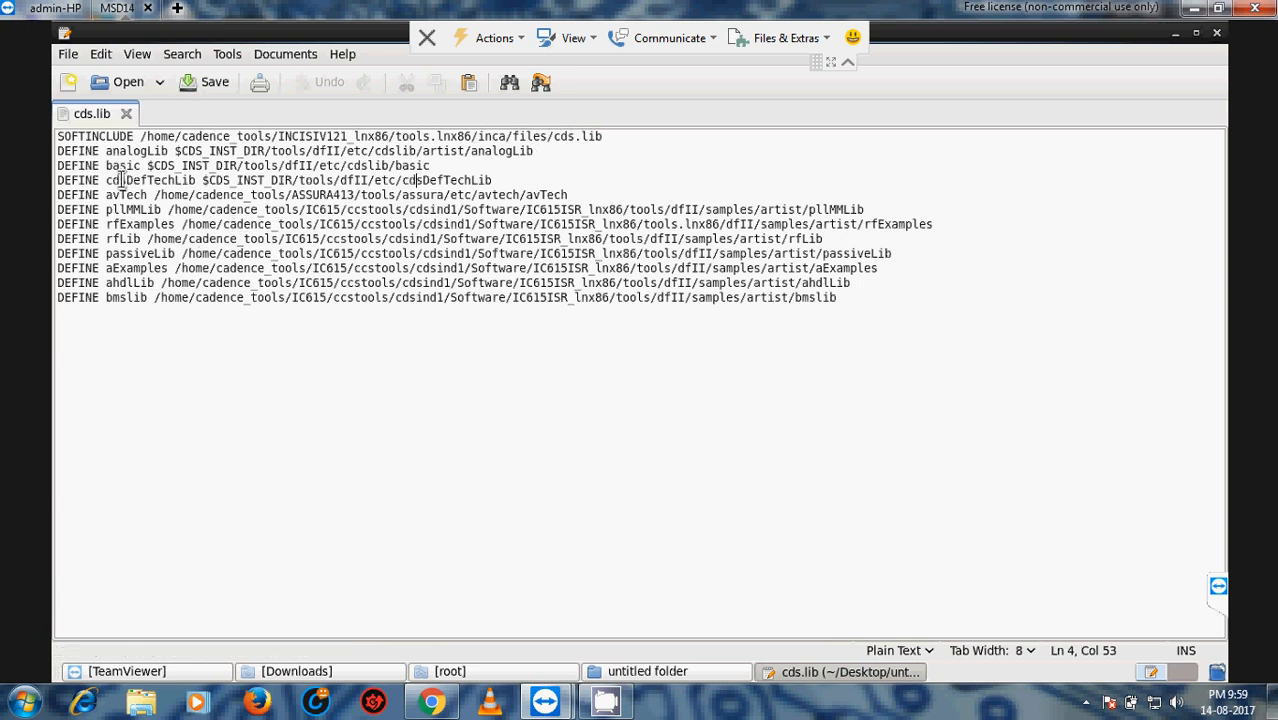
left_click_drag(112, 166, 176, 166)
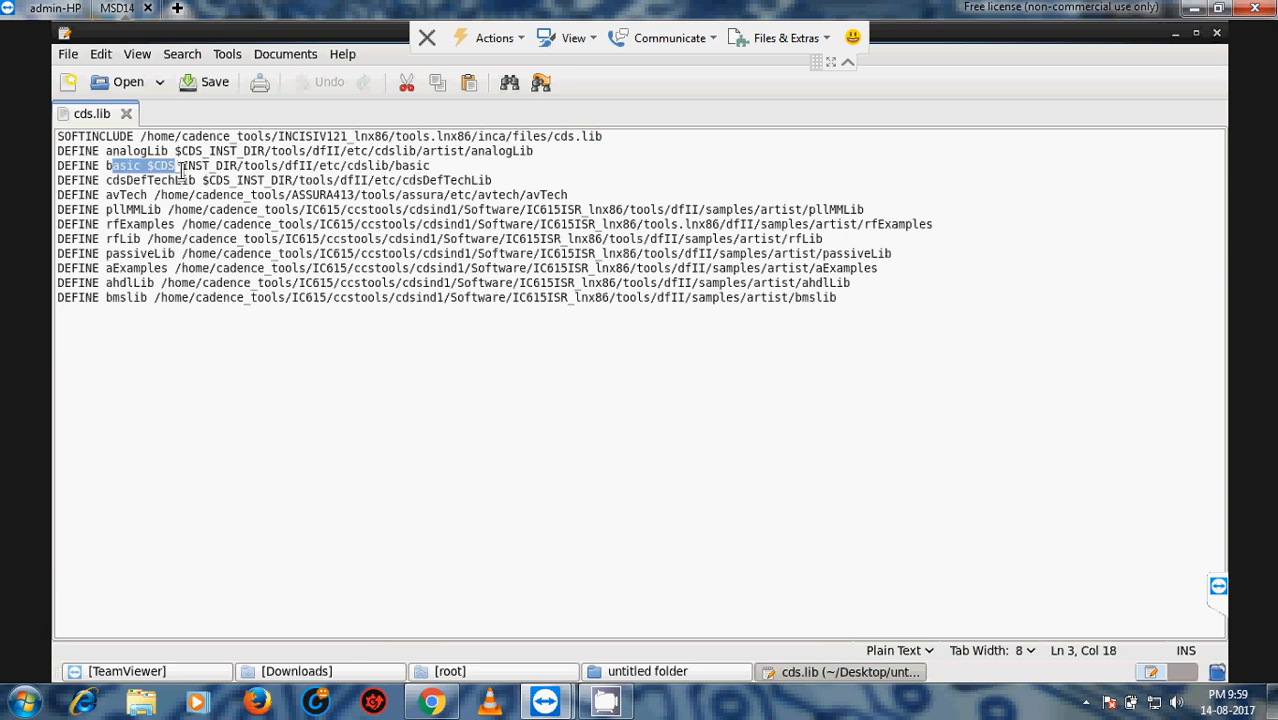
left_click(116, 169)
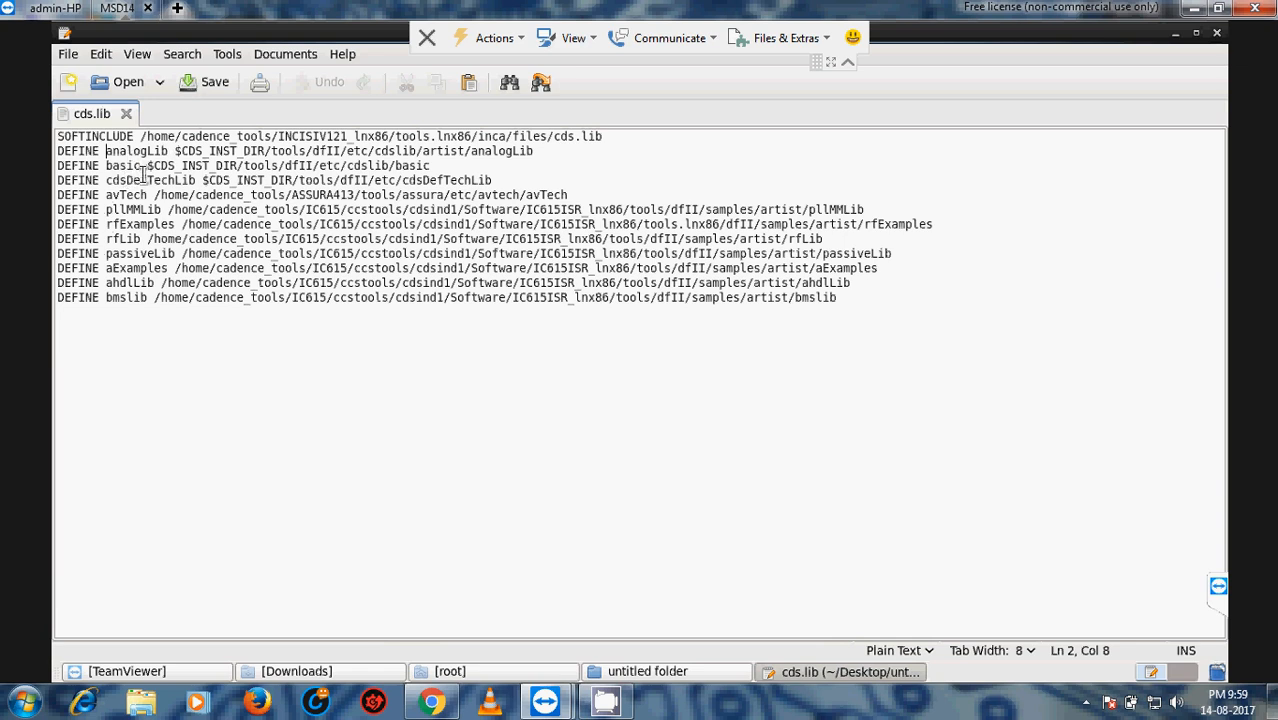
left_click_drag(107, 155, 170, 153)
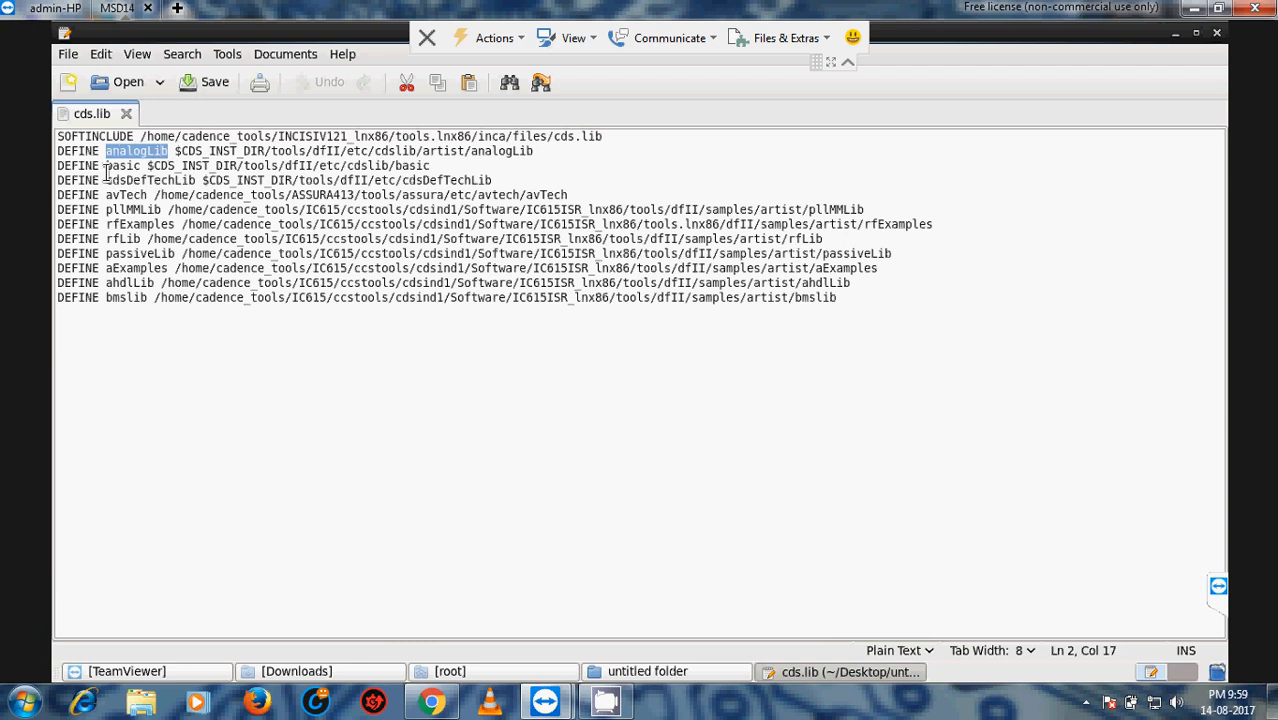
left_click_drag(109, 168, 141, 171)
left_click(146, 170)
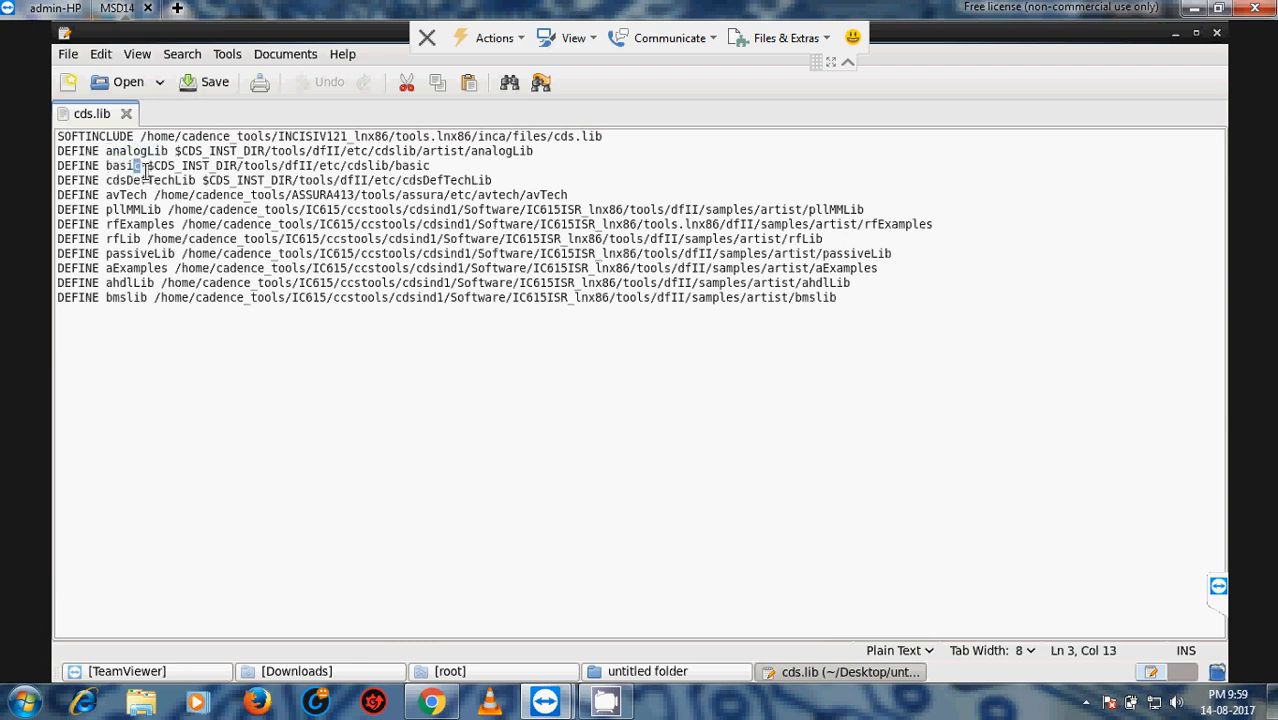
left_click_drag(142, 170, 111, 169)
left_click(108, 152)
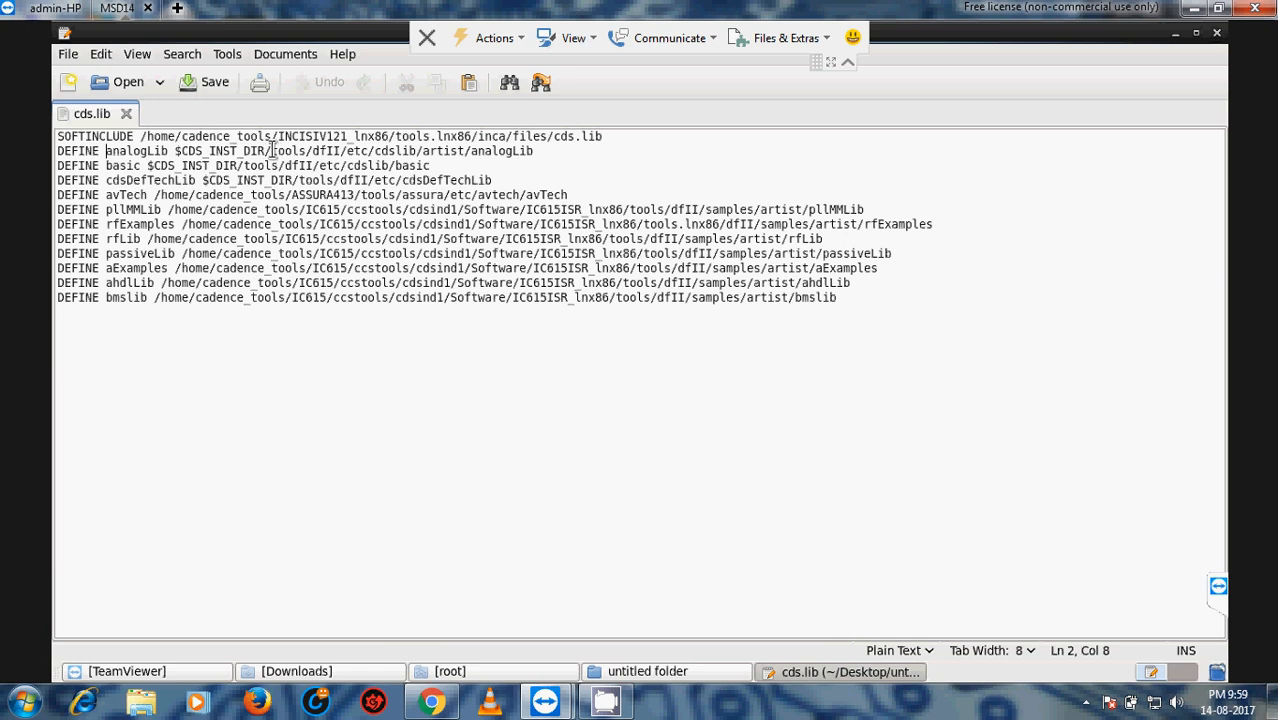
Minimize the cds.lib editor, close the untitled folder, and display the contents of the desktop's cshrc file.
left_click(1176, 40)
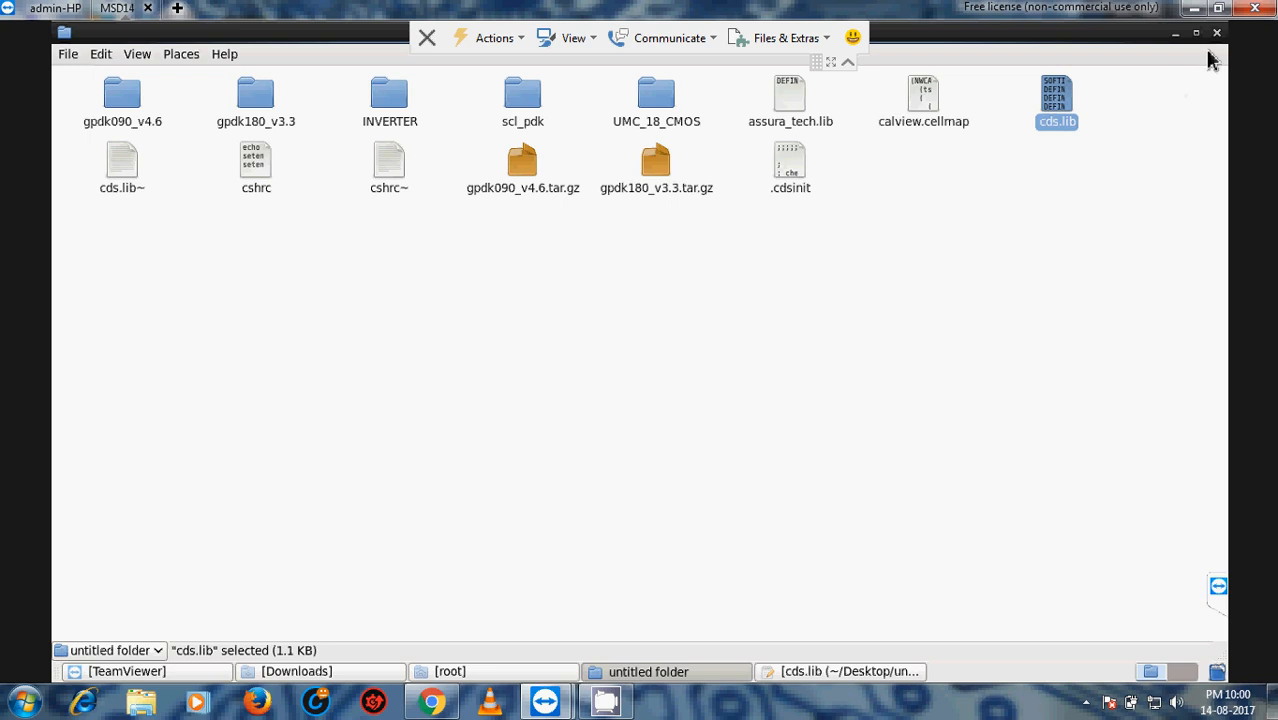
key("ctrl+w")
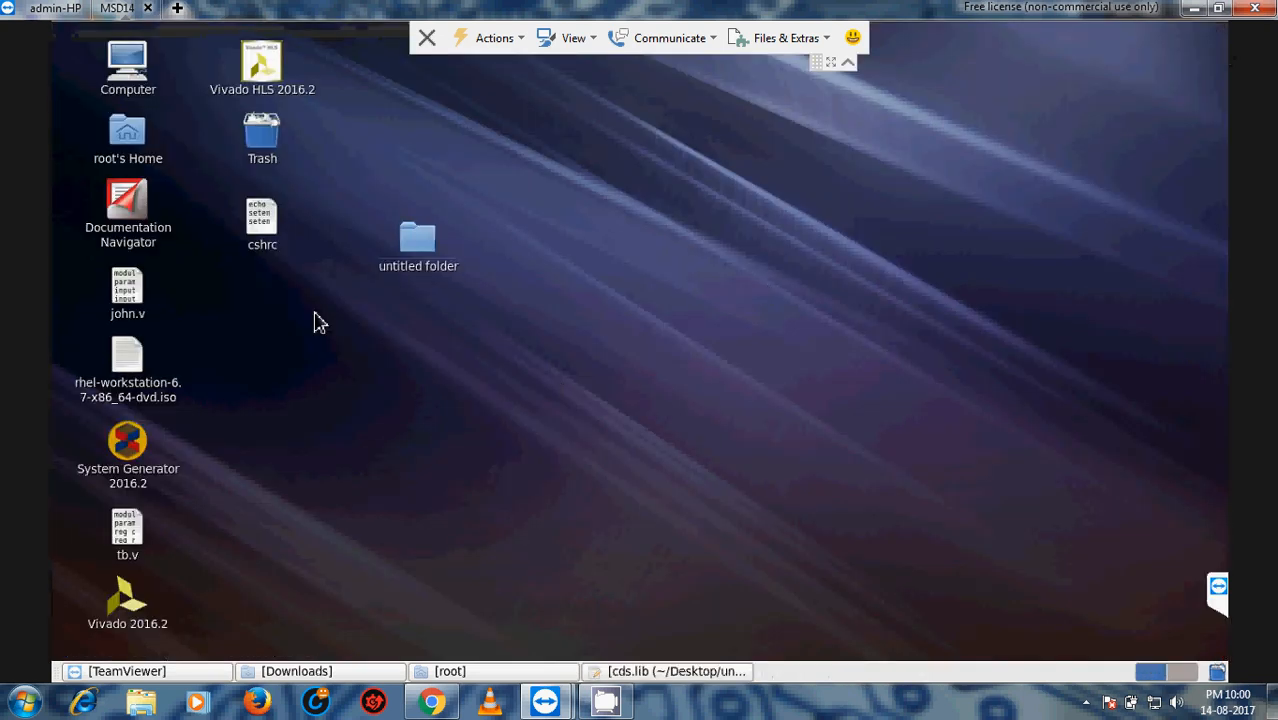
left_click(268, 238)
double_click(268, 238)
left_click(618, 420)
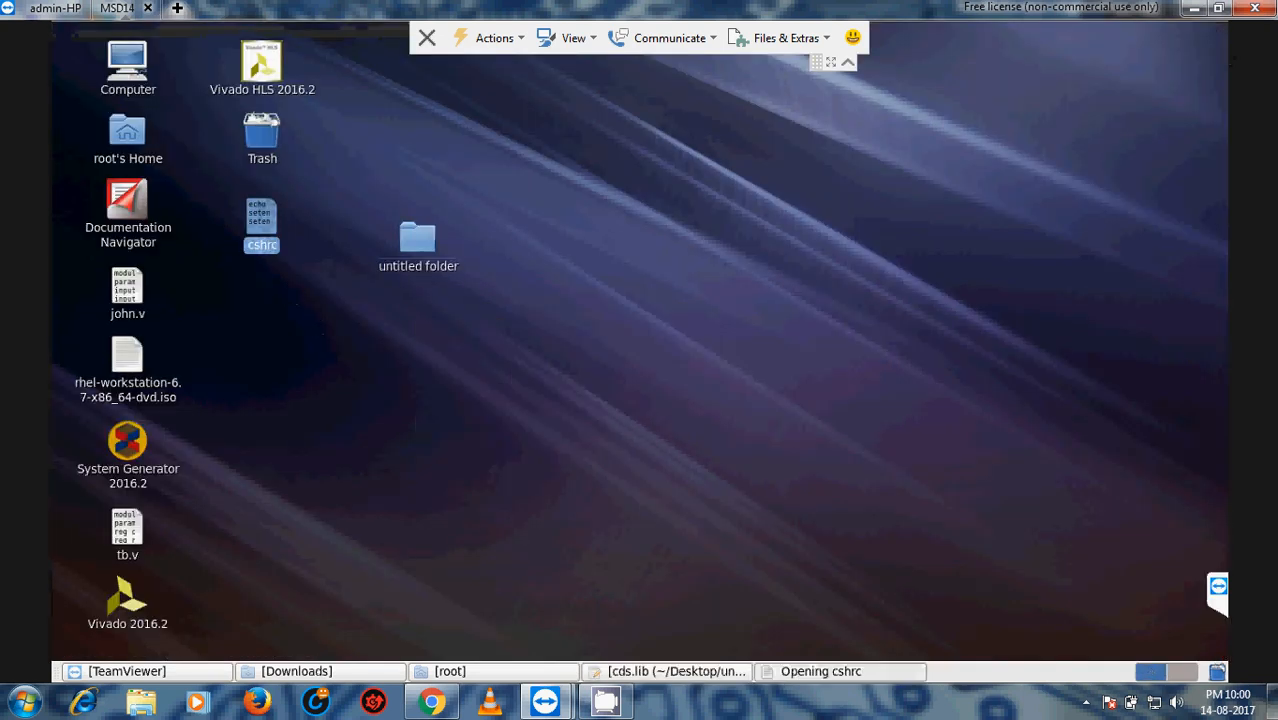
Check the active CDS_INST_DIR path /home/IC617 in cshrc and return to the cds.lib file.
scroll(384, 363, "down", 4)
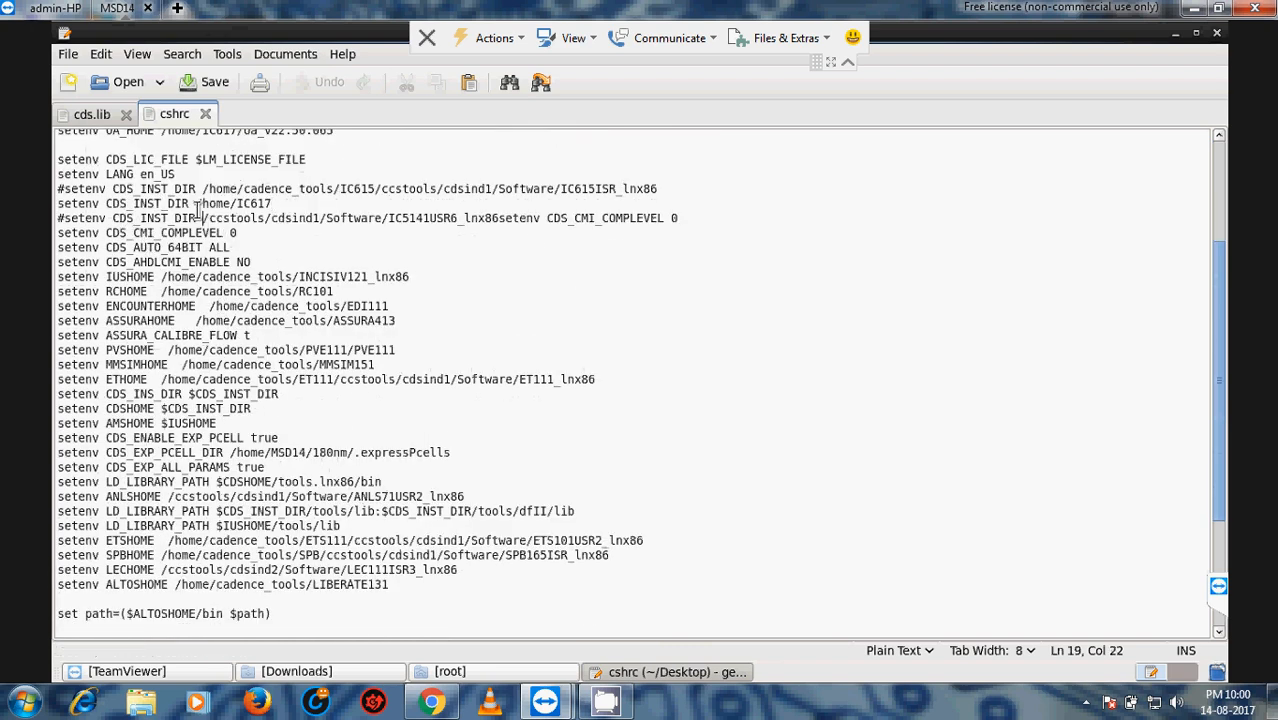
left_click_drag(196, 204, 280, 204)
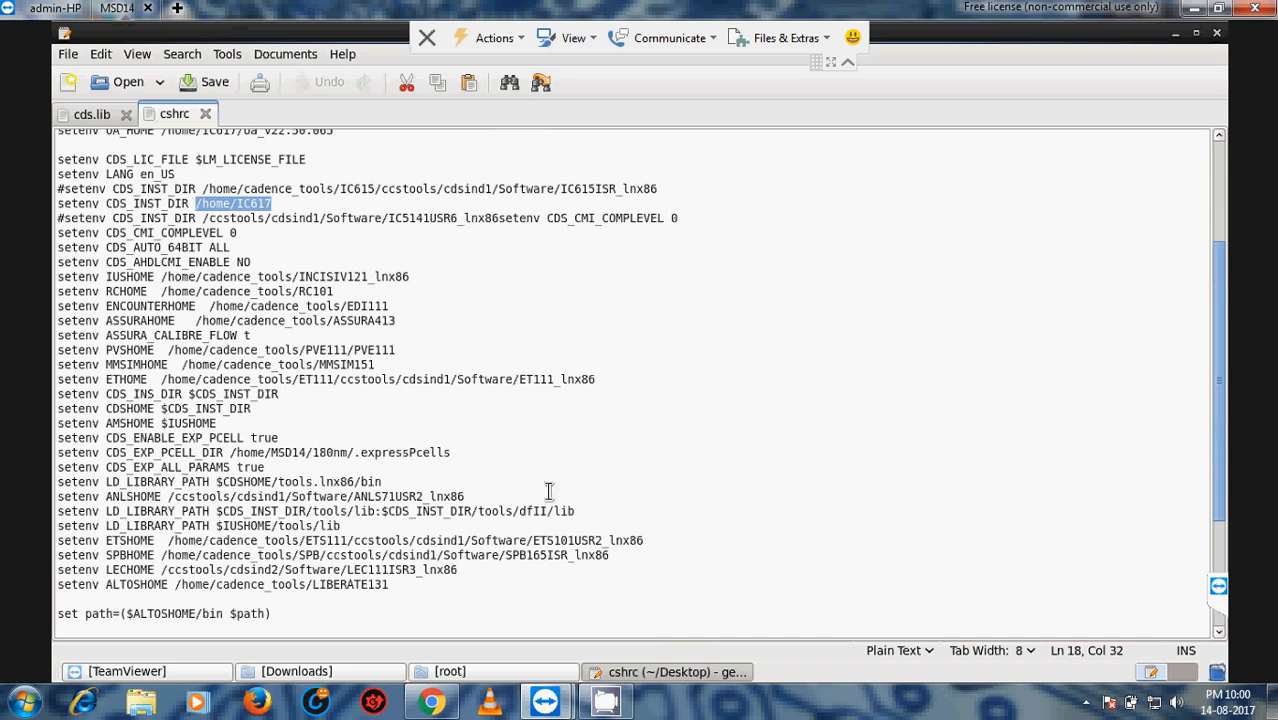
left_click(88, 116)
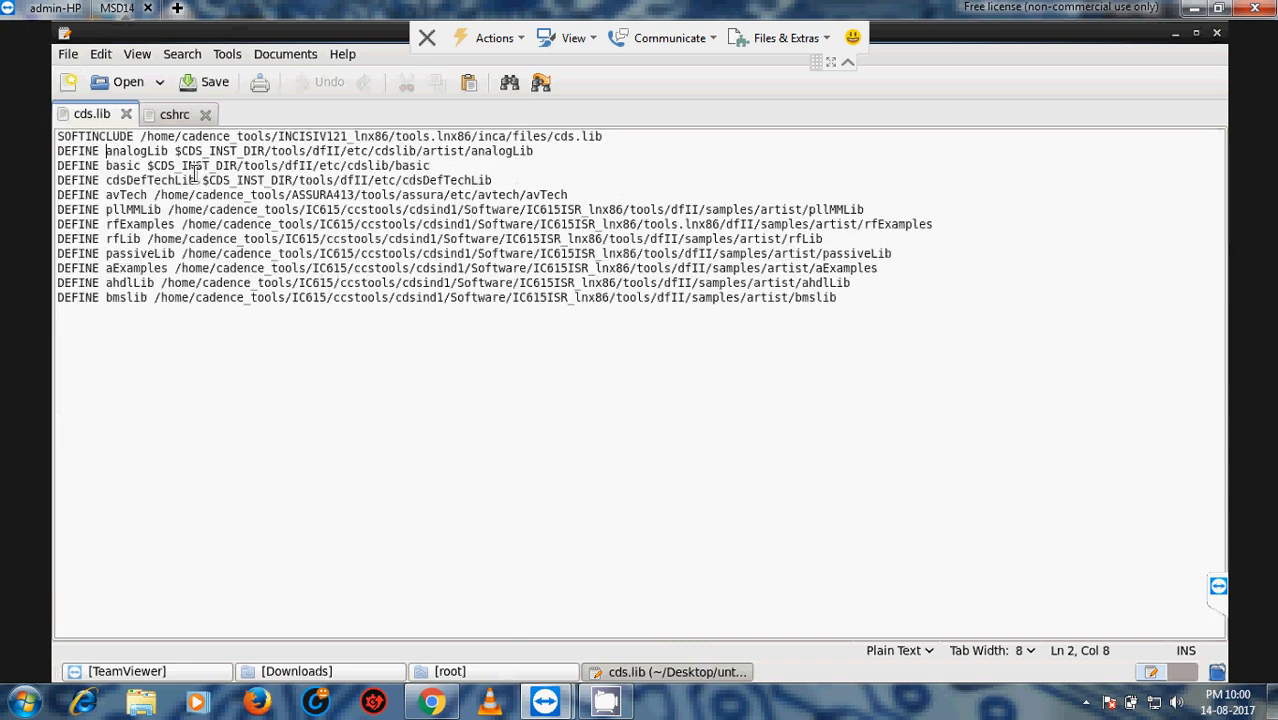
Compare the $CDS_INST_DIR variable in the analogLib definition of cds.lib with its /home/IC617 path in cshrc.
left_click(178, 116)
left_click(105, 119)
left_click_drag(177, 155, 267, 152)
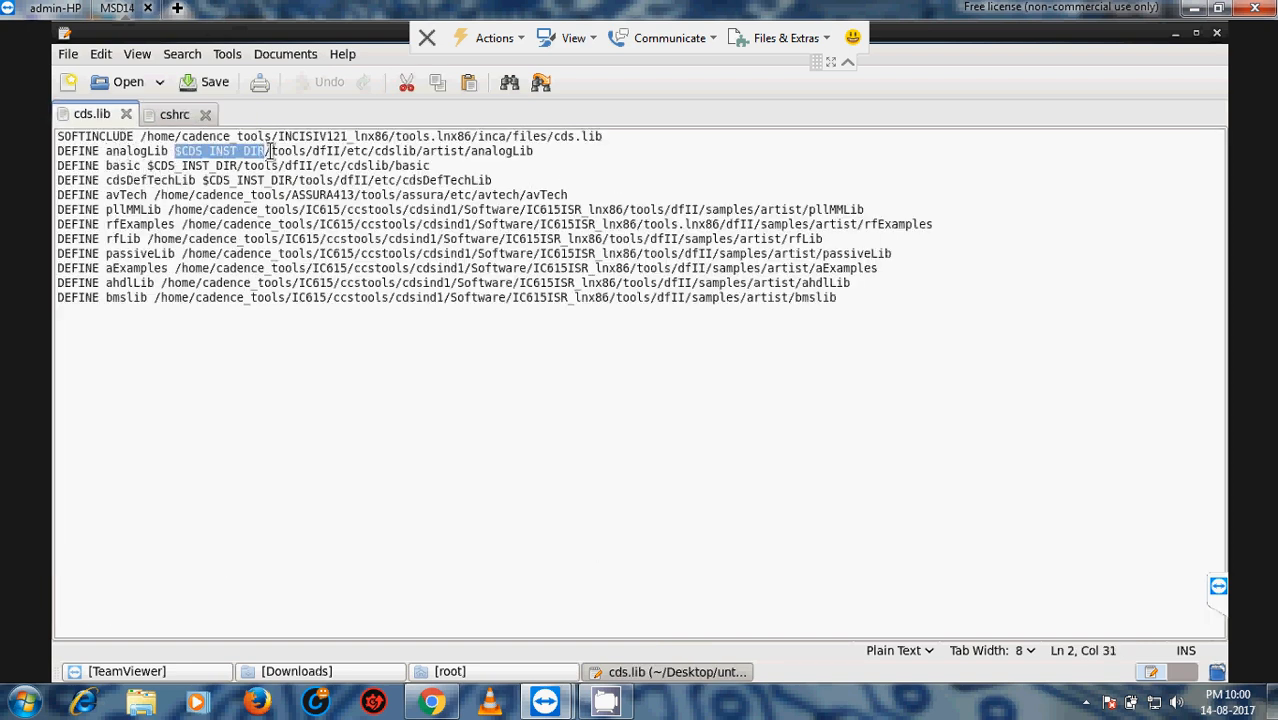
left_click(180, 116)
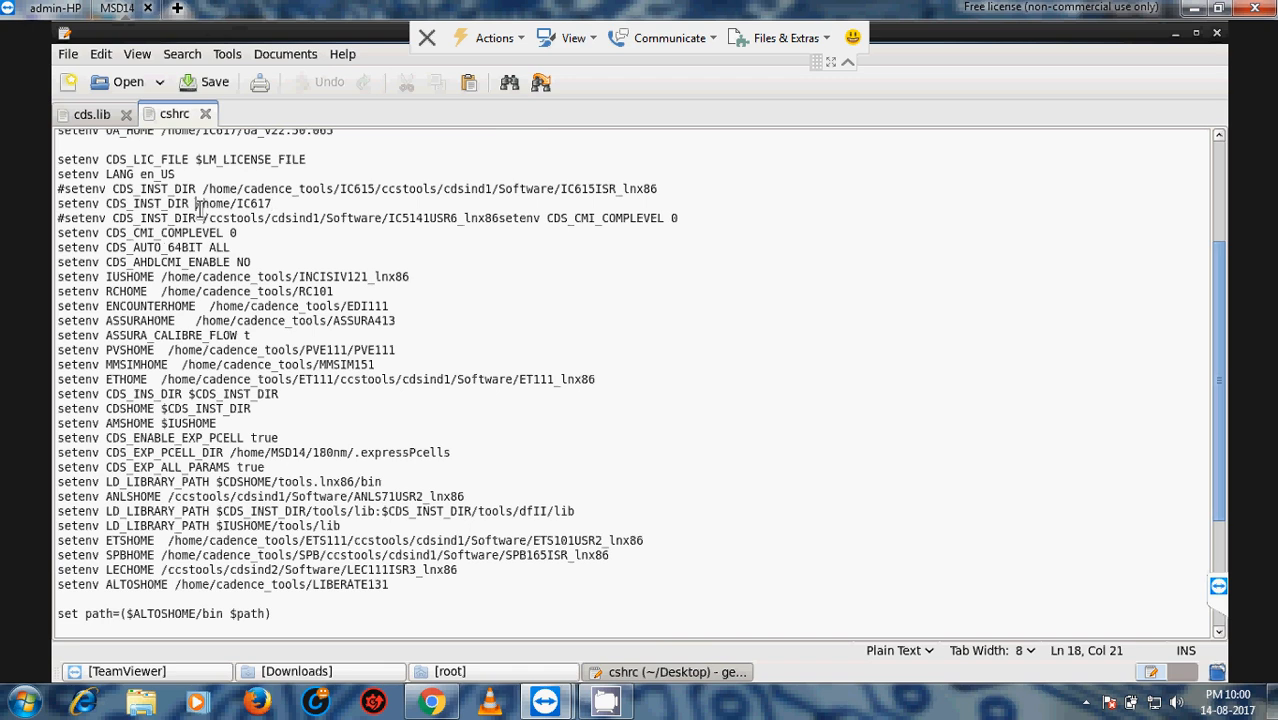
left_click_drag(199, 204, 285, 204)
left_click(286, 204)
Highlight the analogLib folder name ending its path in cds.lib, and the /home/IC617 installation path in cshrc.
left_click(97, 121)
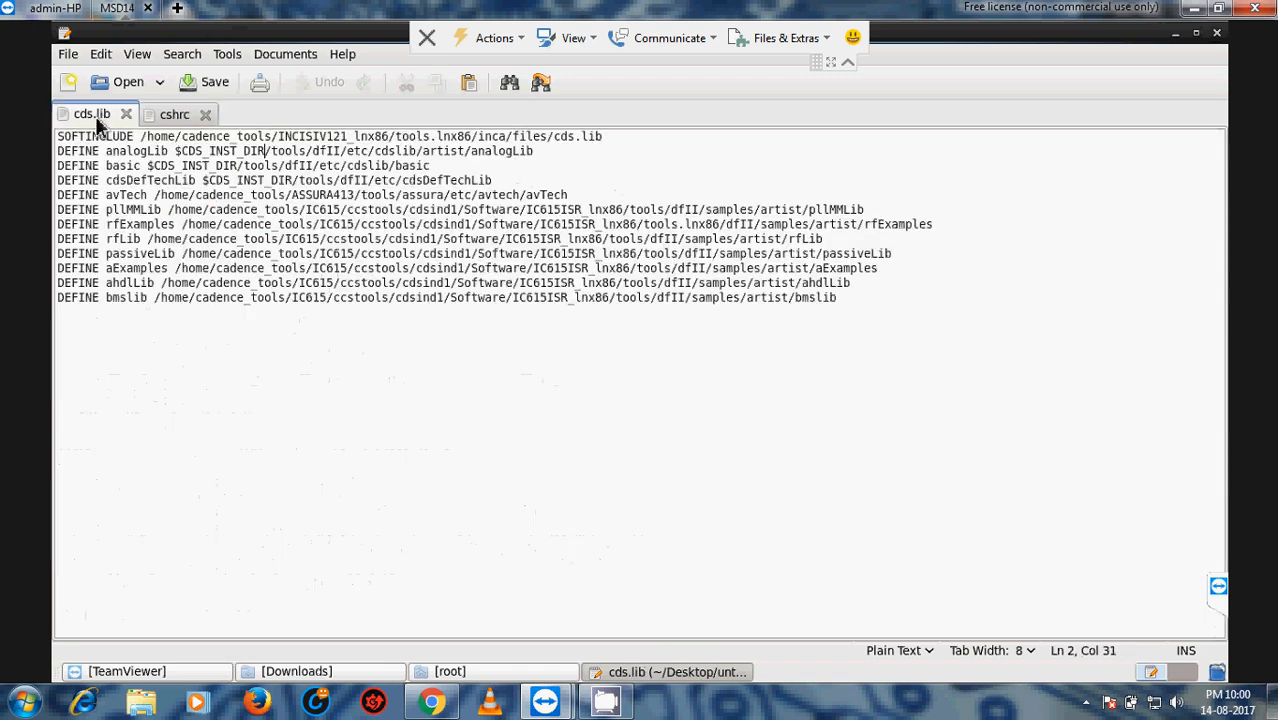
left_click_drag(540, 154, 480, 156)
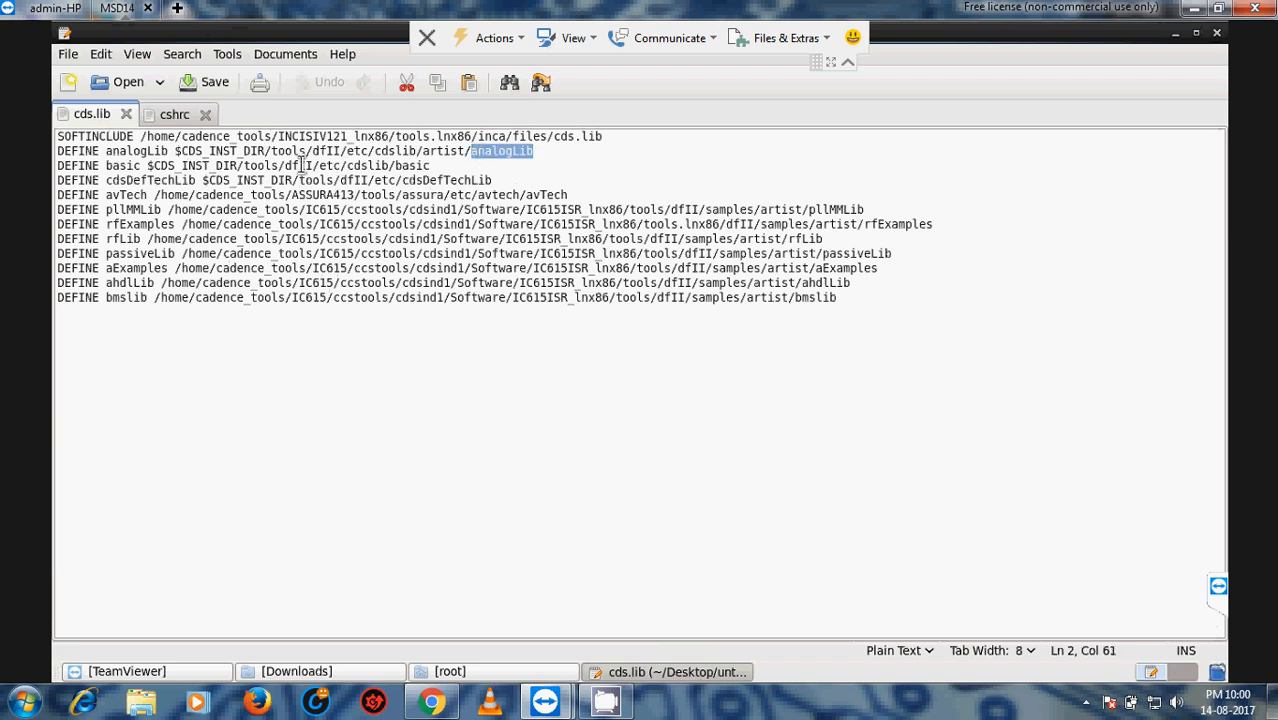
left_click(180, 117)
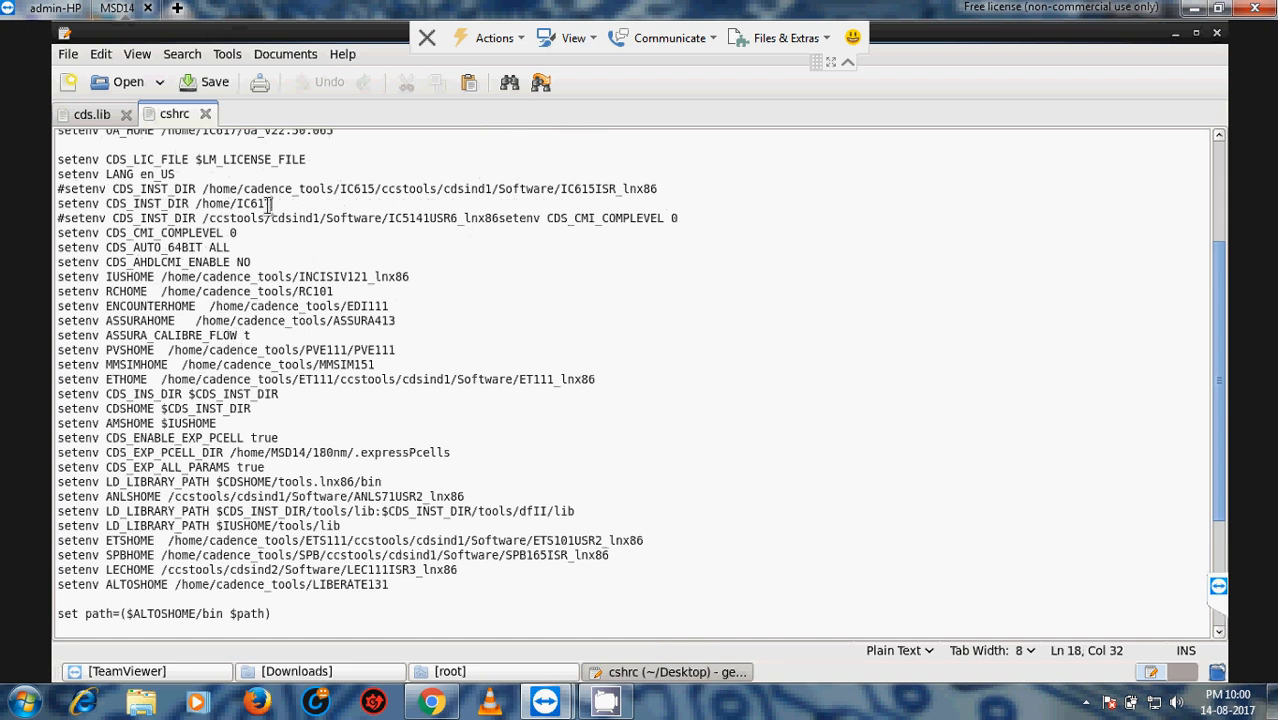
left_click_drag(279, 208, 205, 206)
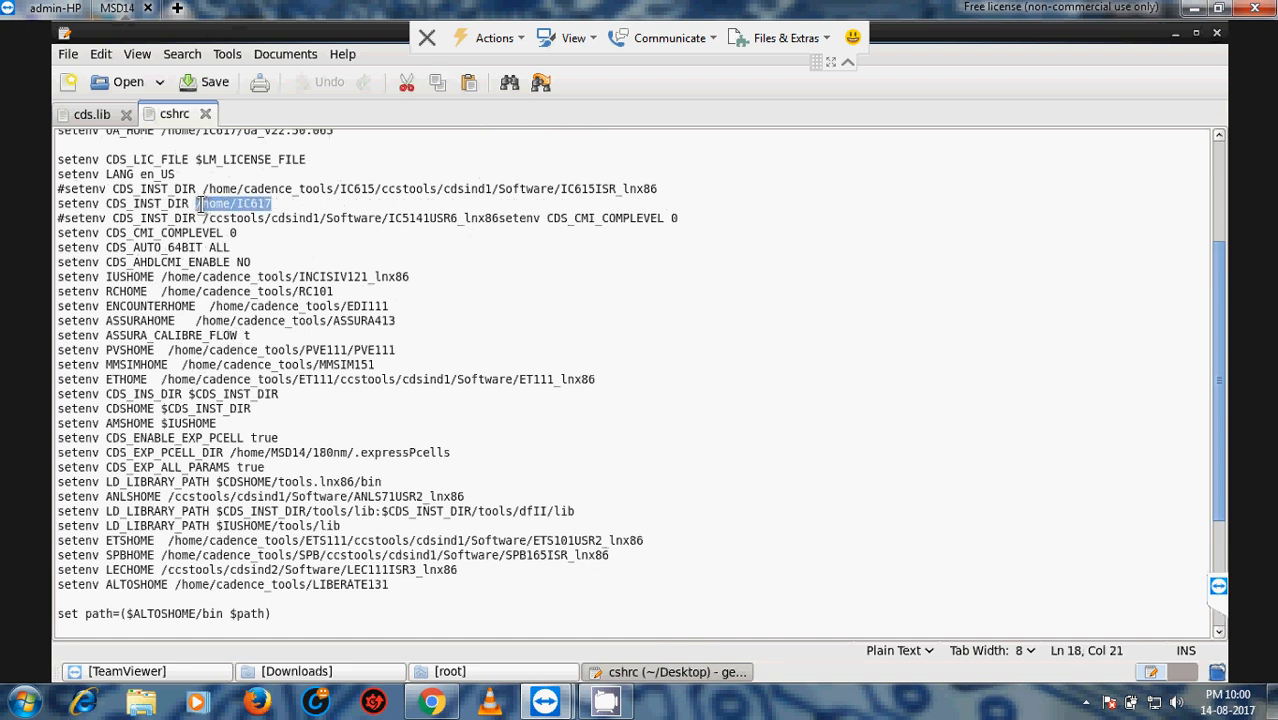
Minimize the text editor and open the /home/IC617 folder from the computer's filesystem.
left_click(1178, 38)
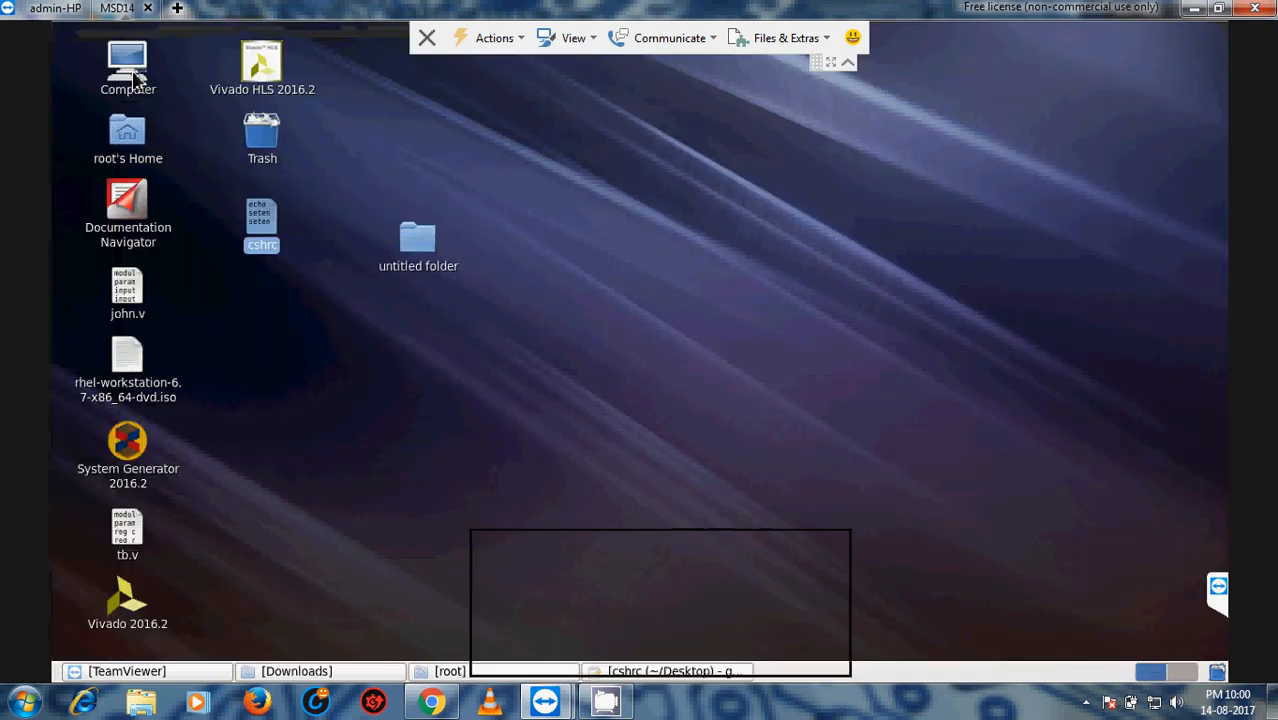
double_click(130, 72)
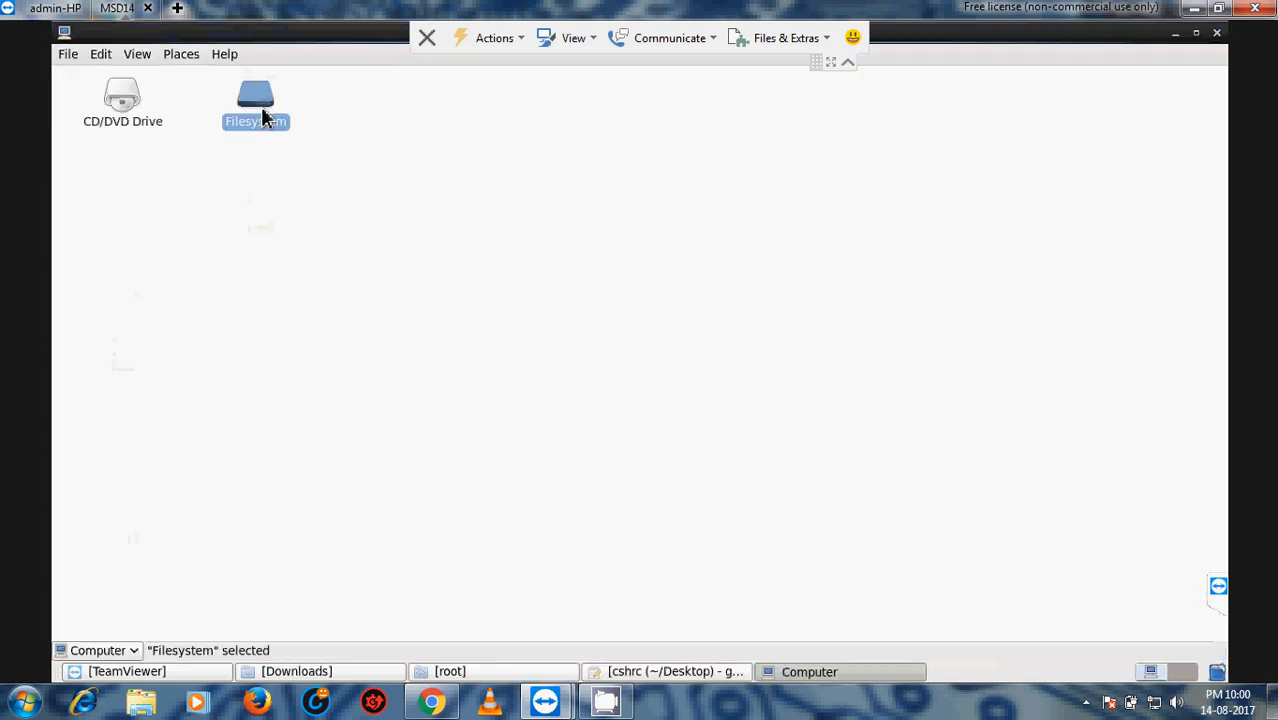
double_click(261, 106)
left_click(790, 108)
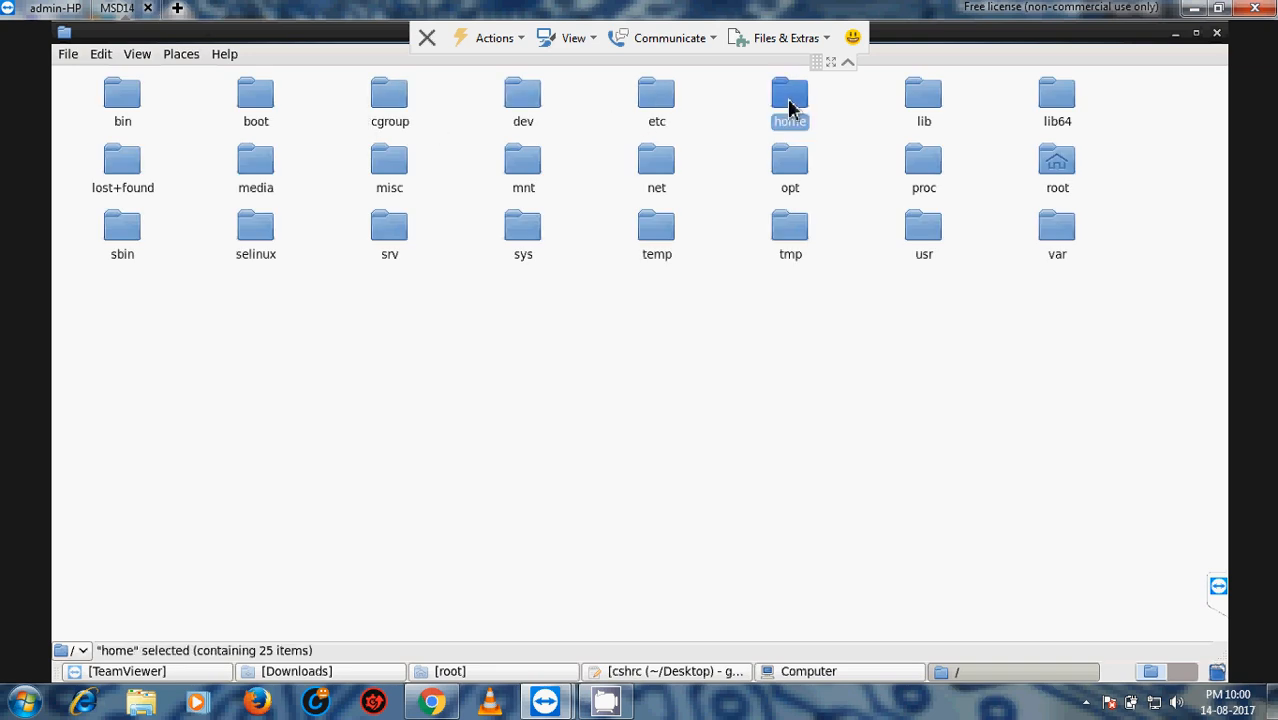
double_click(797, 133)
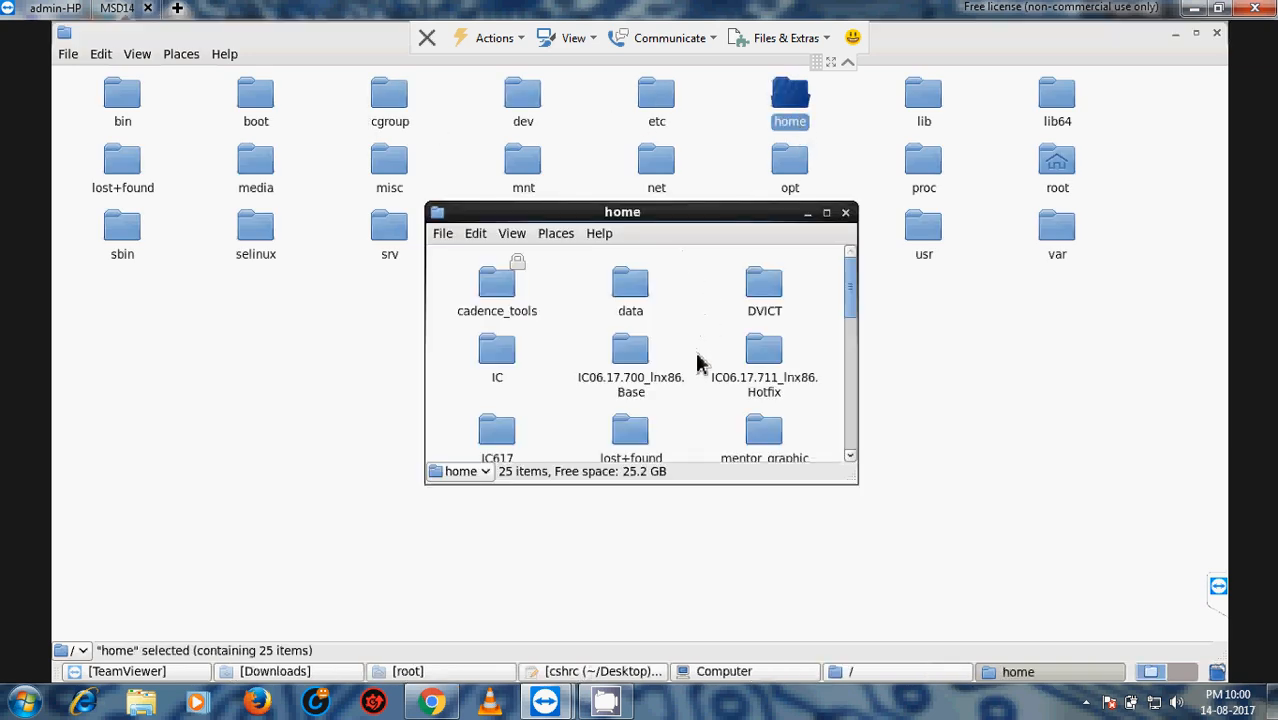
scroll(700, 363, "down", 1)
double_click(494, 412)
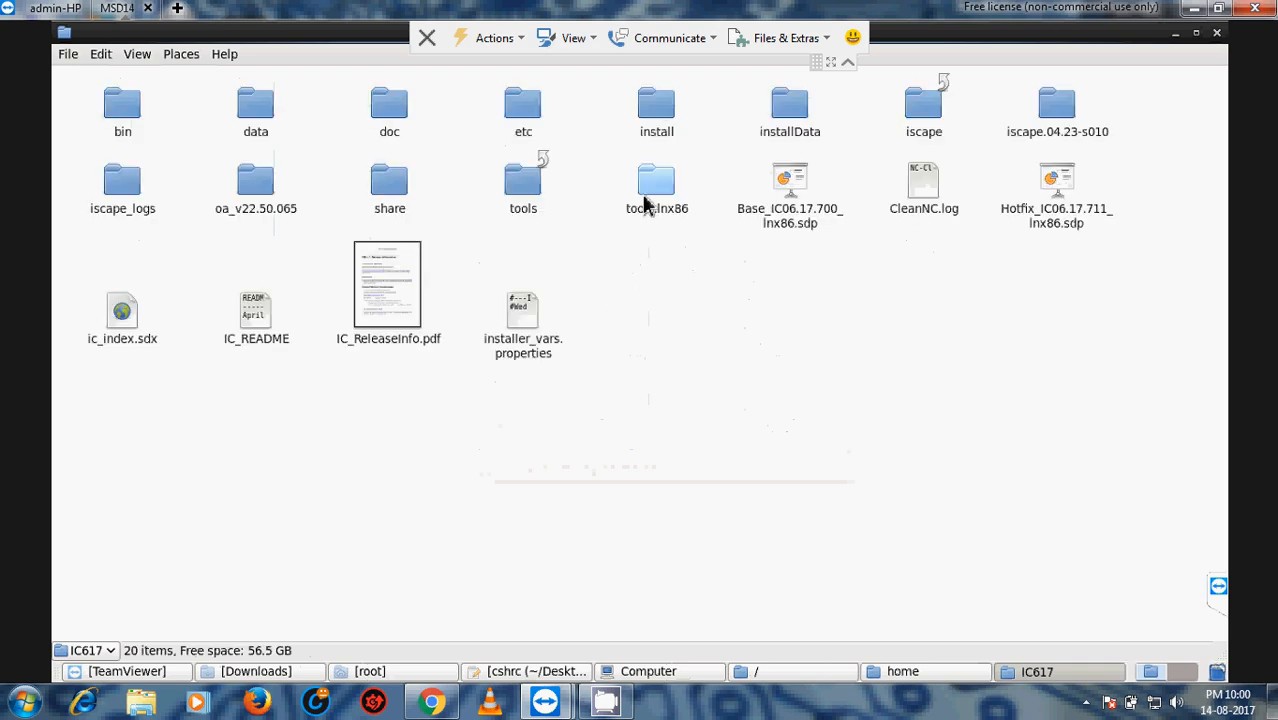
Check the analogLib path in cds.lib and follow it from the IC617 folder into tools/dfII/etc.
left_click(536, 675)
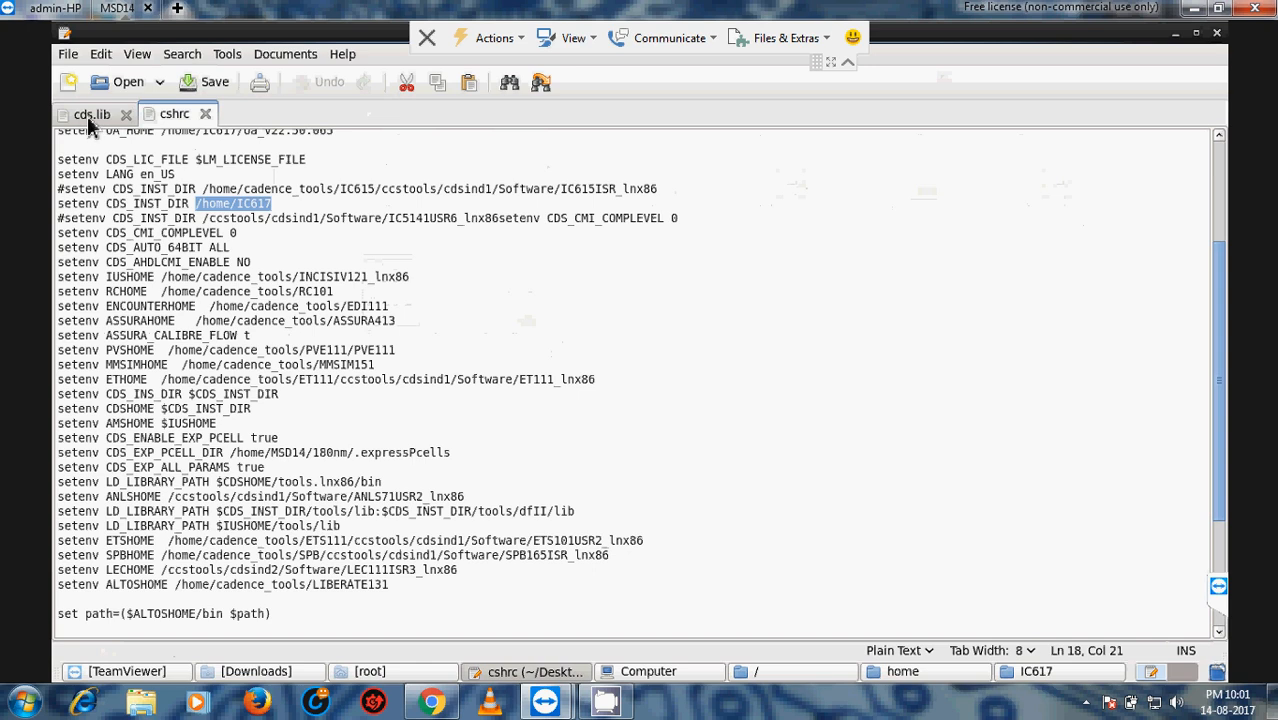
left_click(87, 116)
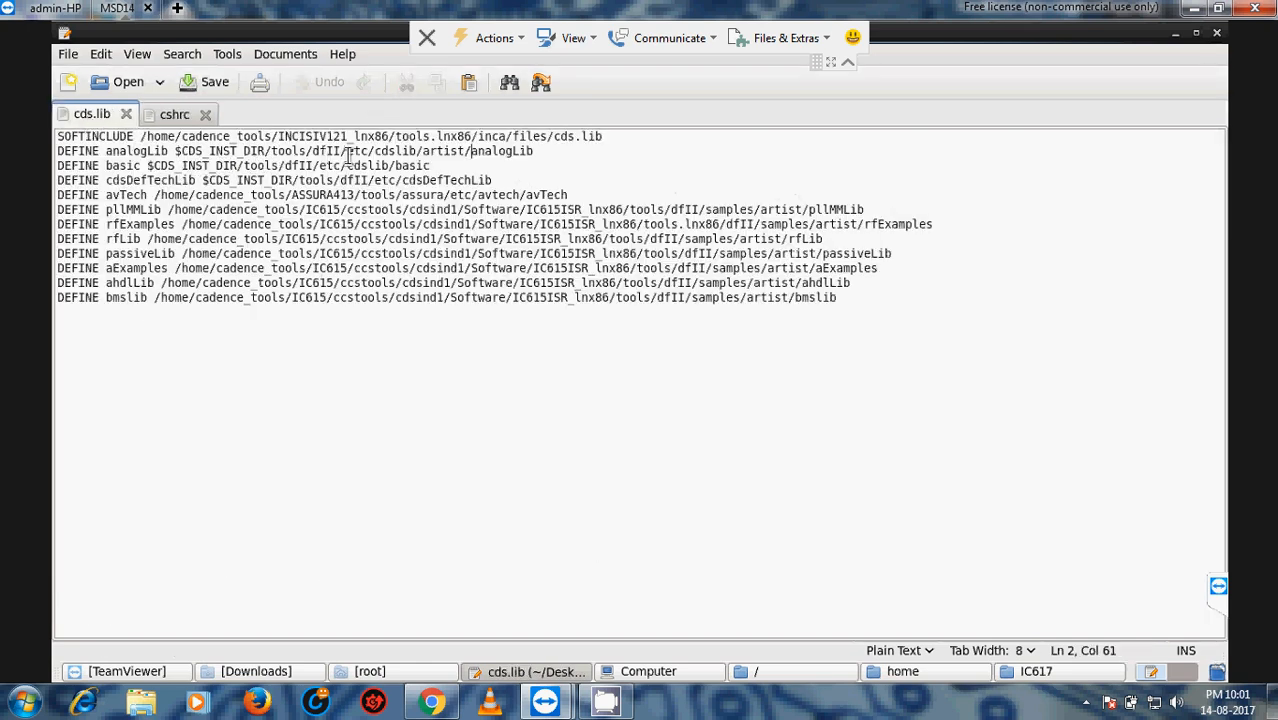
left_click(1047, 676)
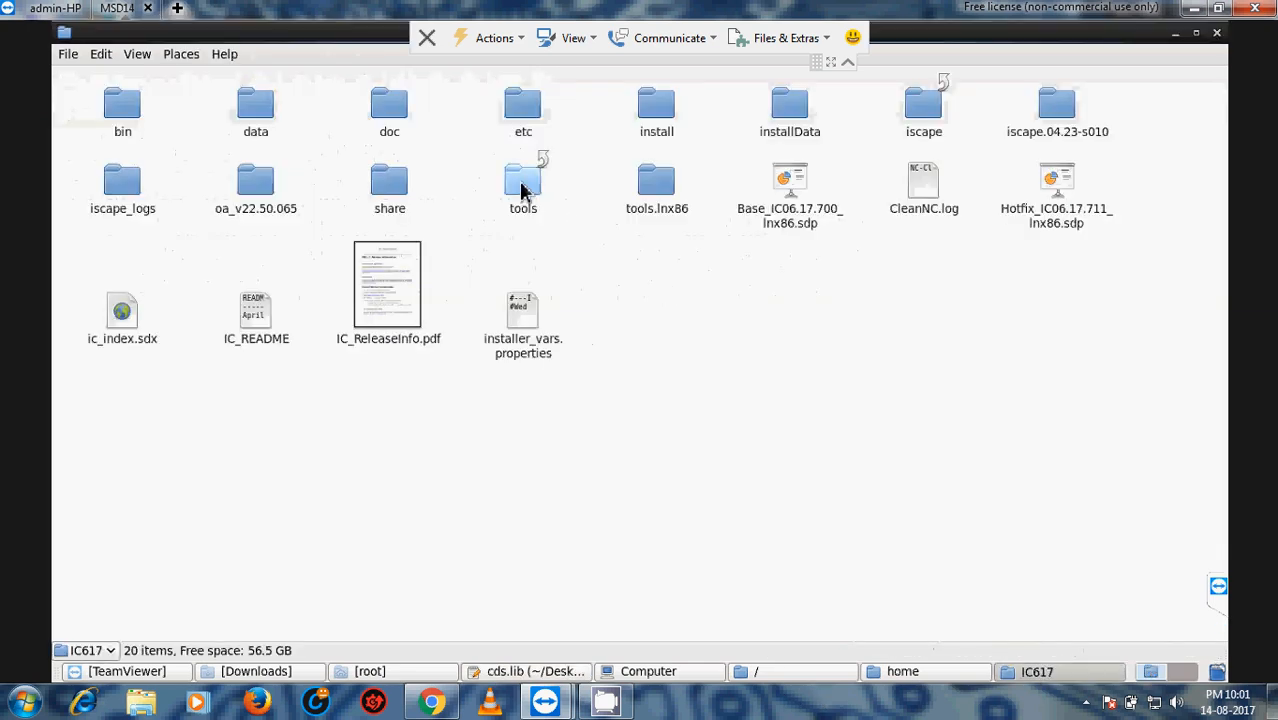
double_click(522, 190)
scroll(628, 388, "down", 1)
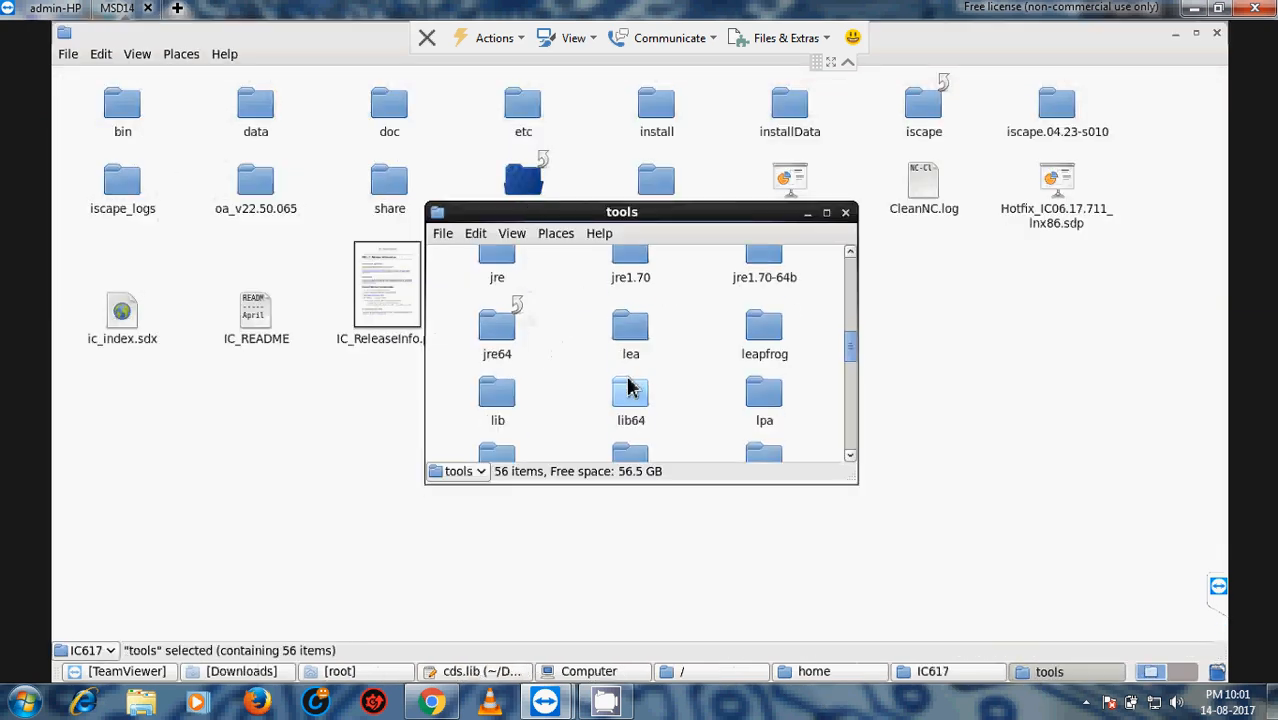
scroll(628, 388, "up", 2)
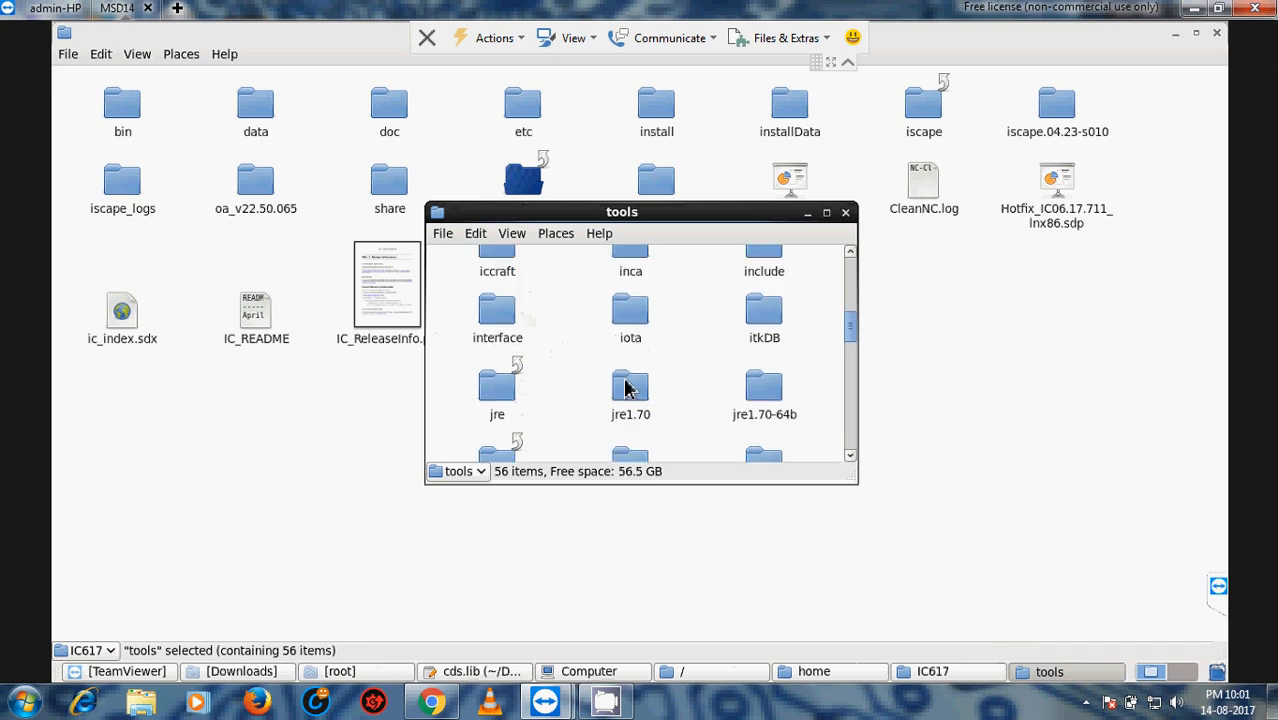
scroll(628, 388, "up", 1)
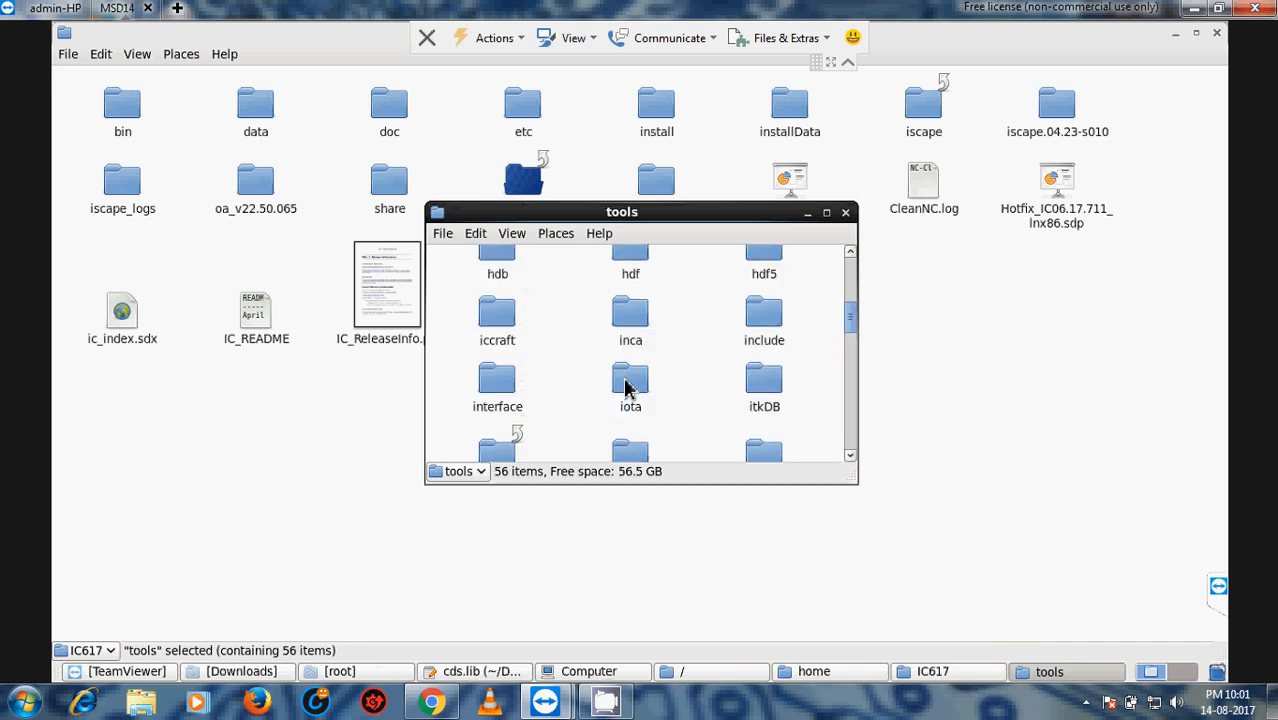
scroll(628, 388, "up", 3)
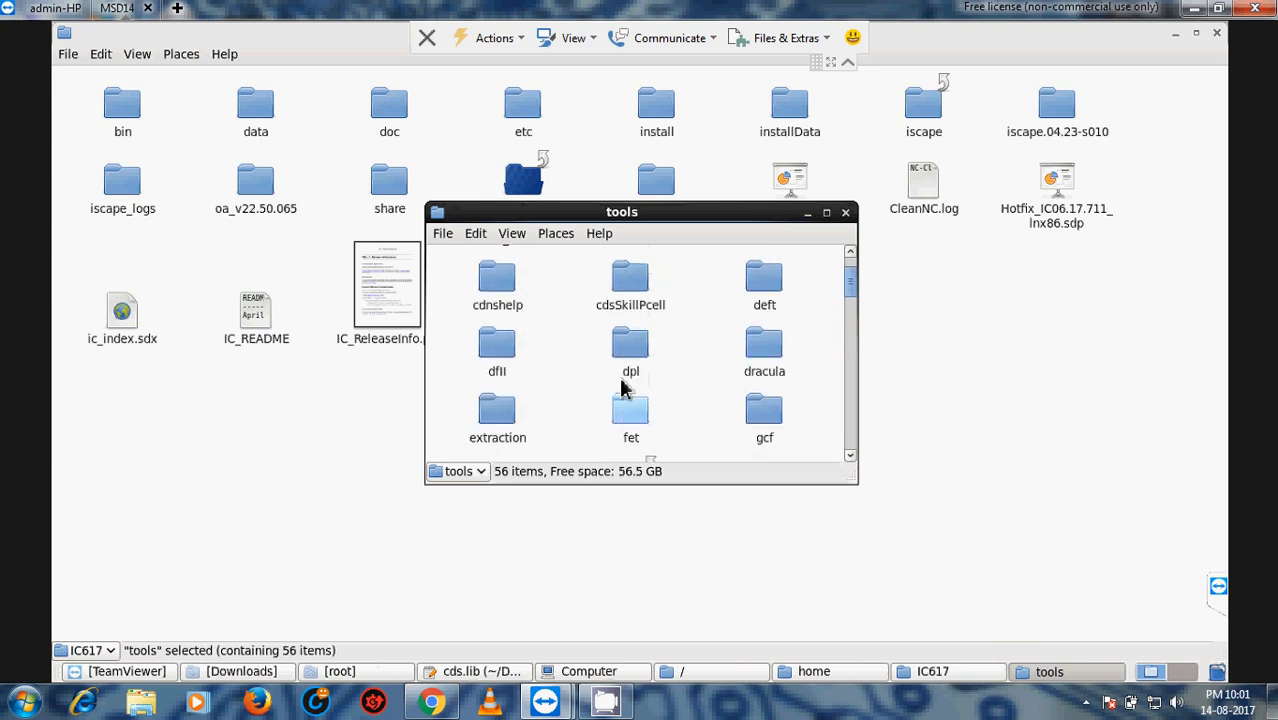
double_click(497, 342)
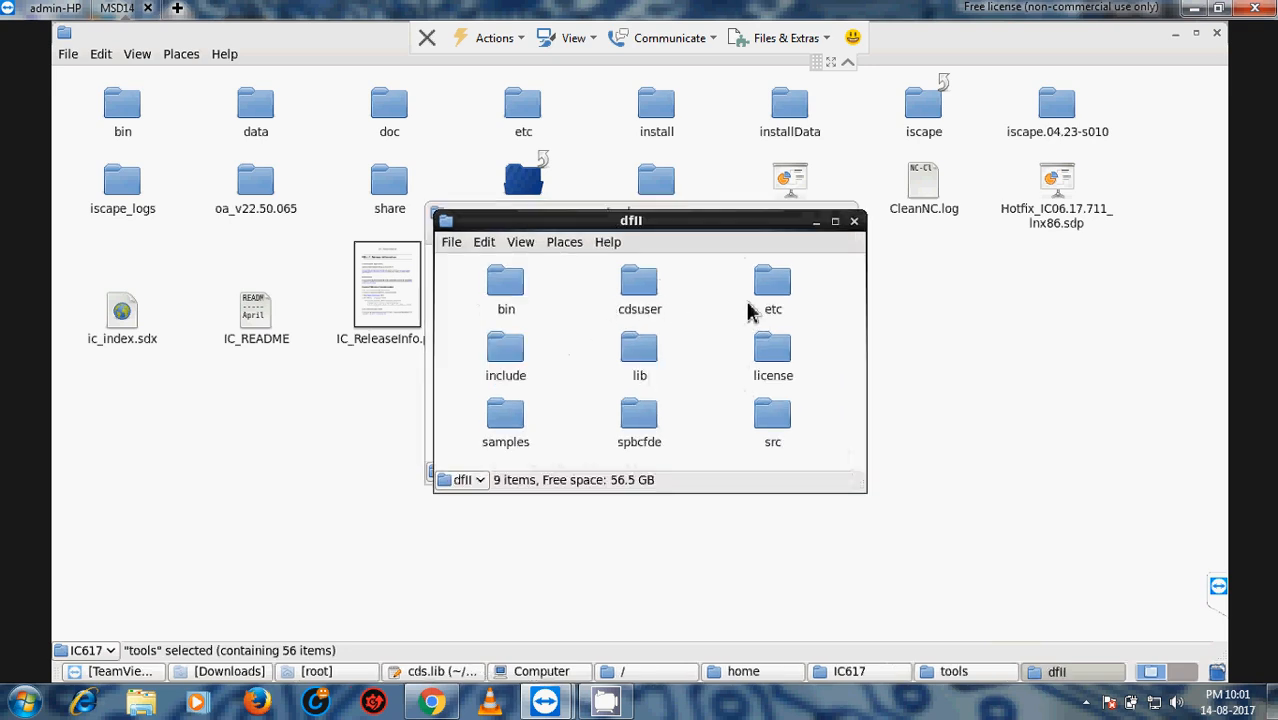
double_click(768, 285)
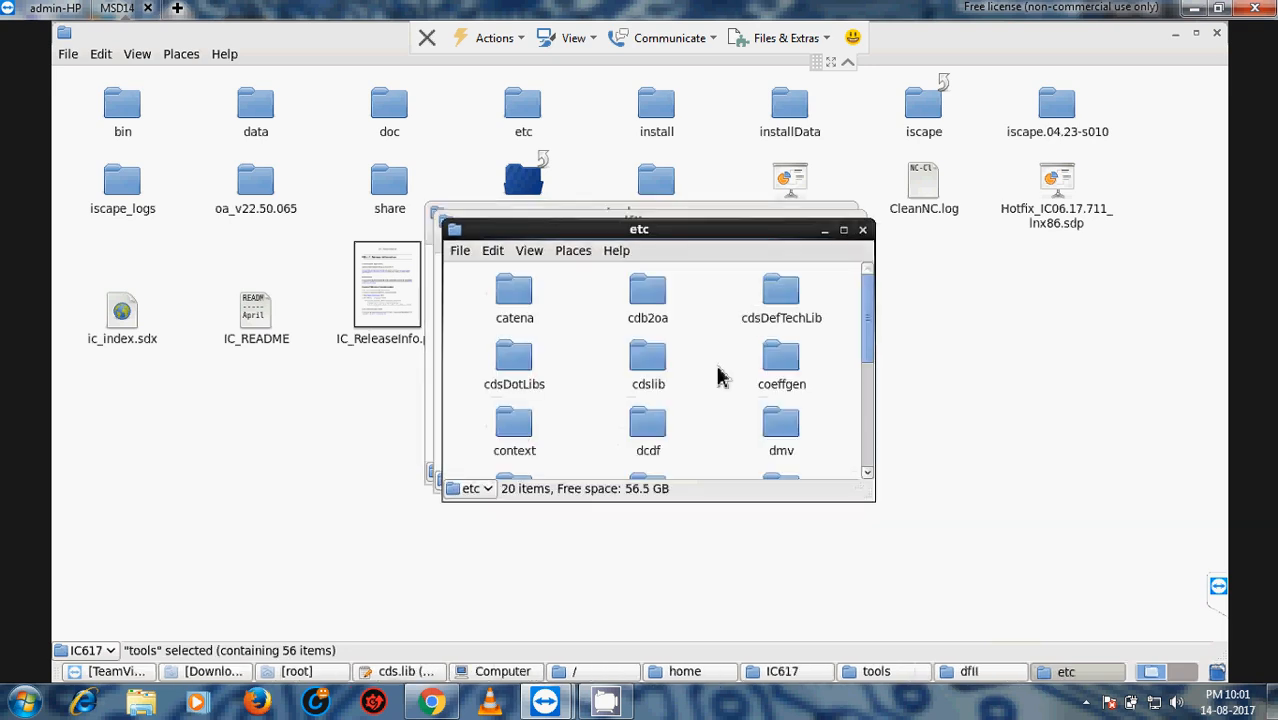
Recheck the analogLib path in cds.lib and open the cdslib/artist/analogLib folder inside etc.
left_click(400, 671)
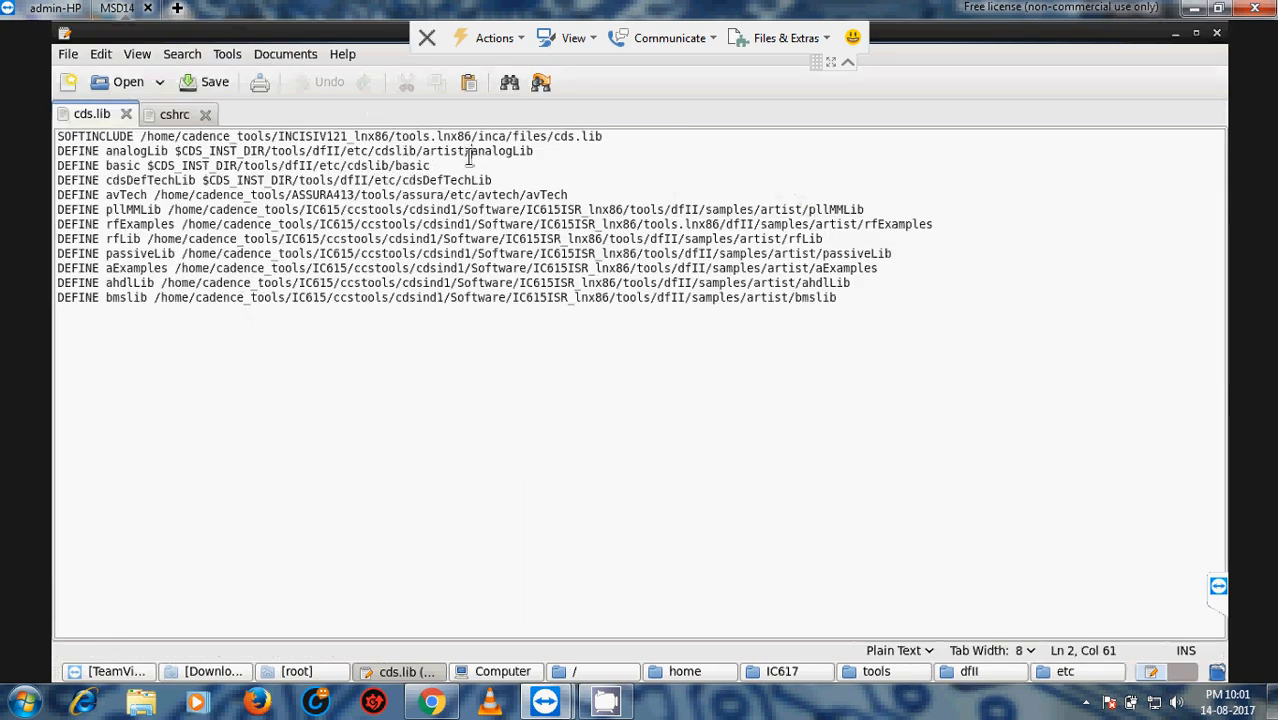
left_click(1065, 671)
double_click(641, 357)
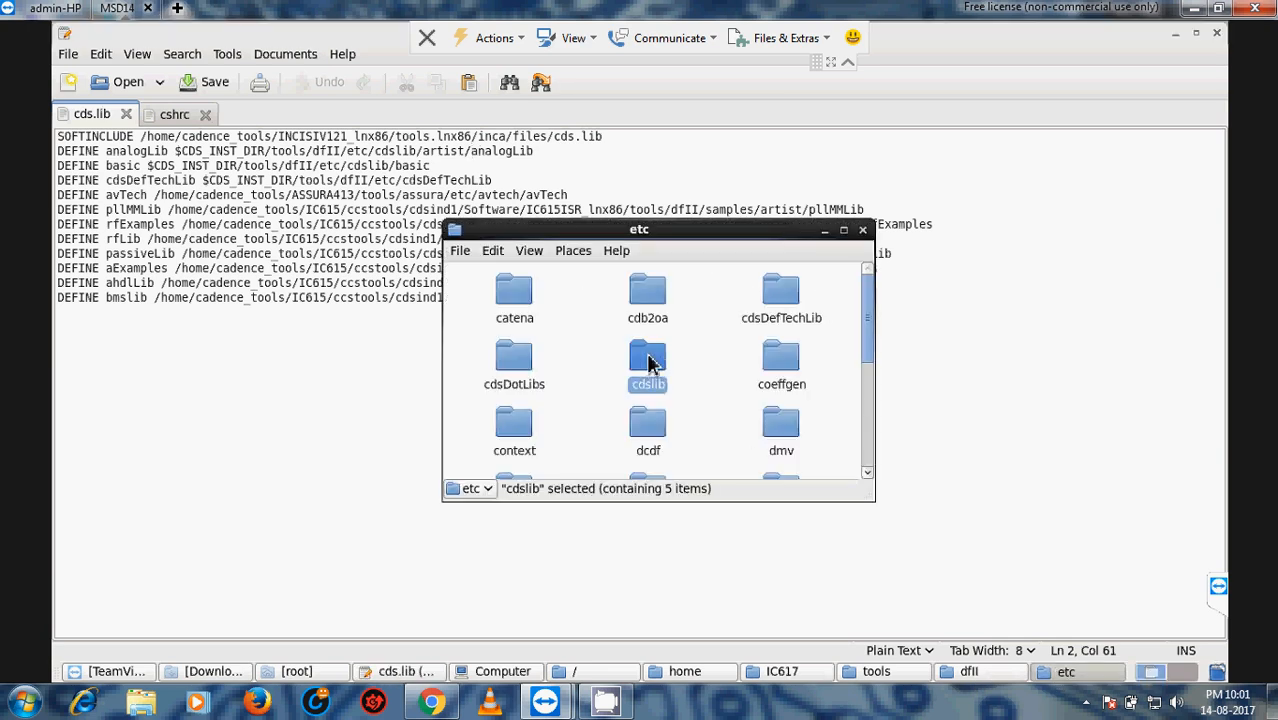
double_click(522, 318)
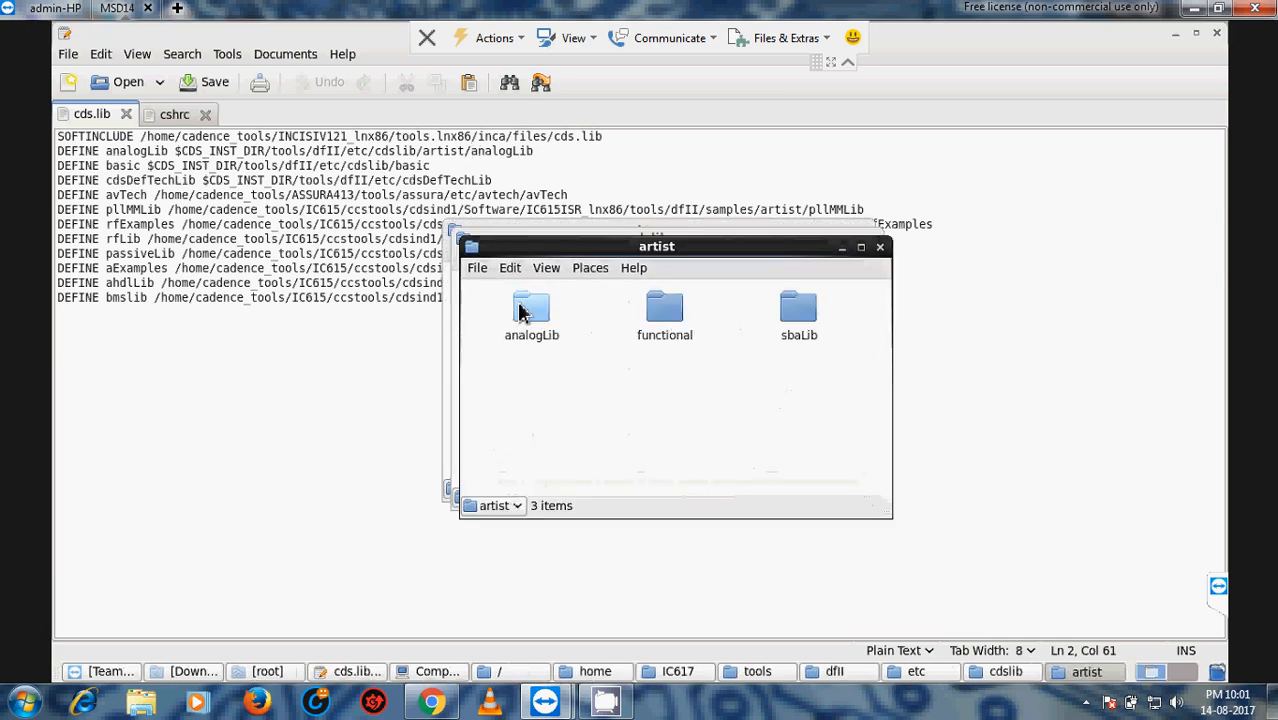
double_click(531, 320)
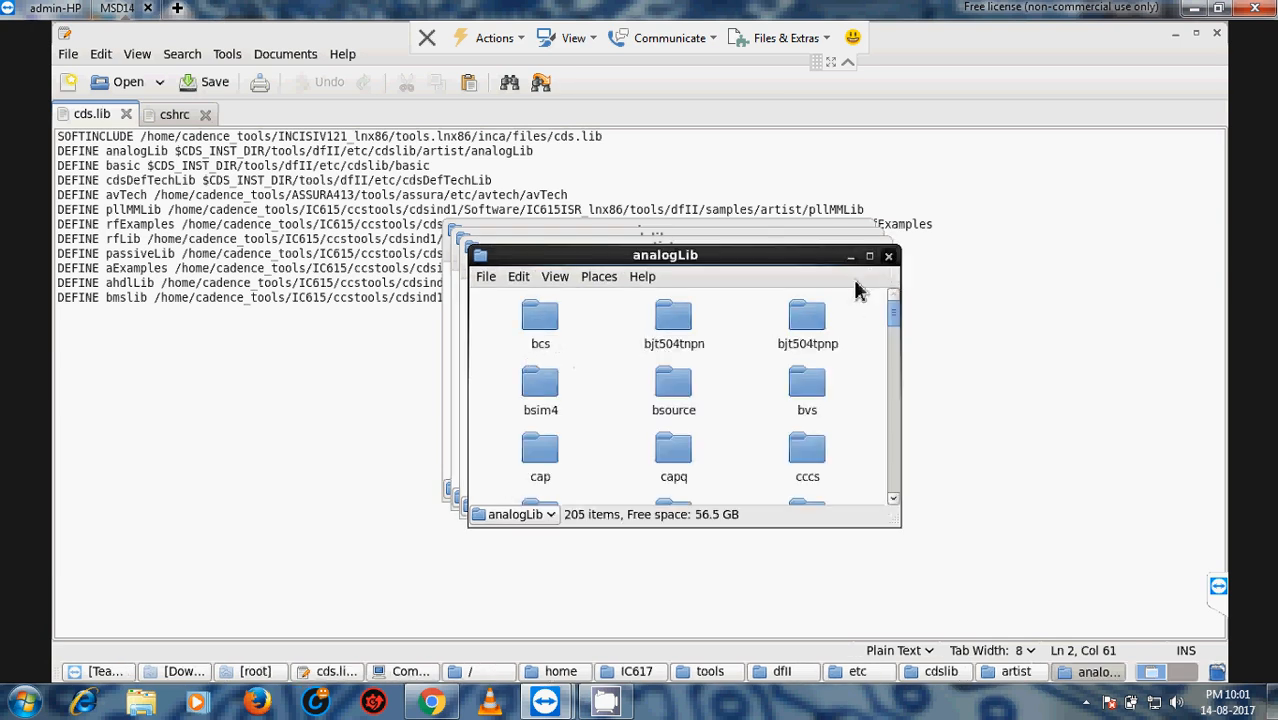
left_click(888, 255)
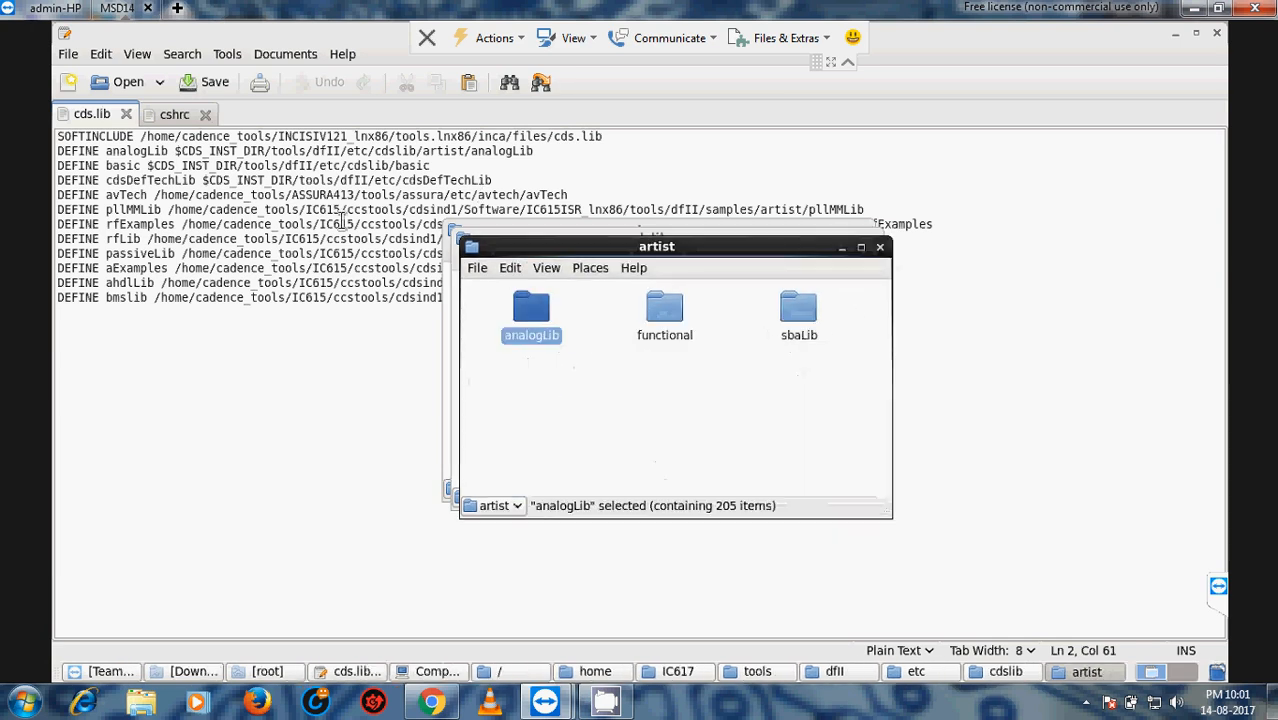
double_click(531, 318)
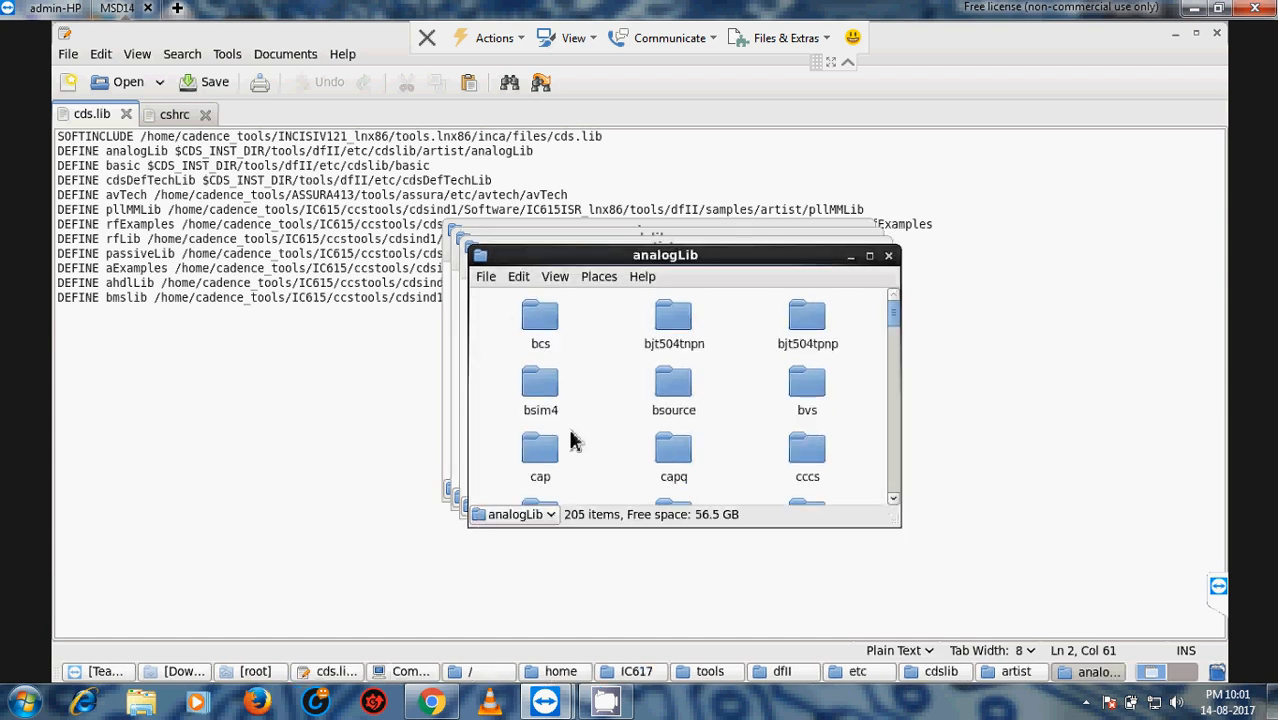
Find the vdc and gnd cell folders inside the analogLib folder.
scroll(573, 440, "down", 2)
scroll(575, 440, "down", 3)
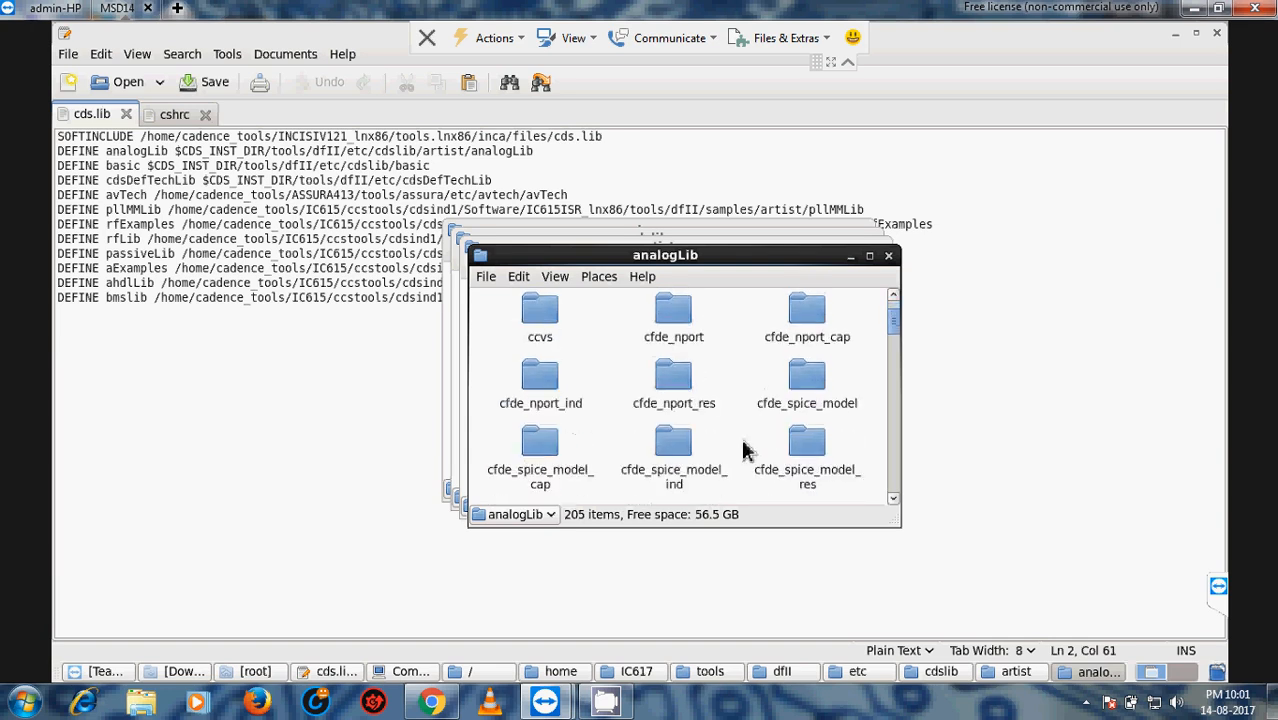
type("vdc")
left_click(616, 500)
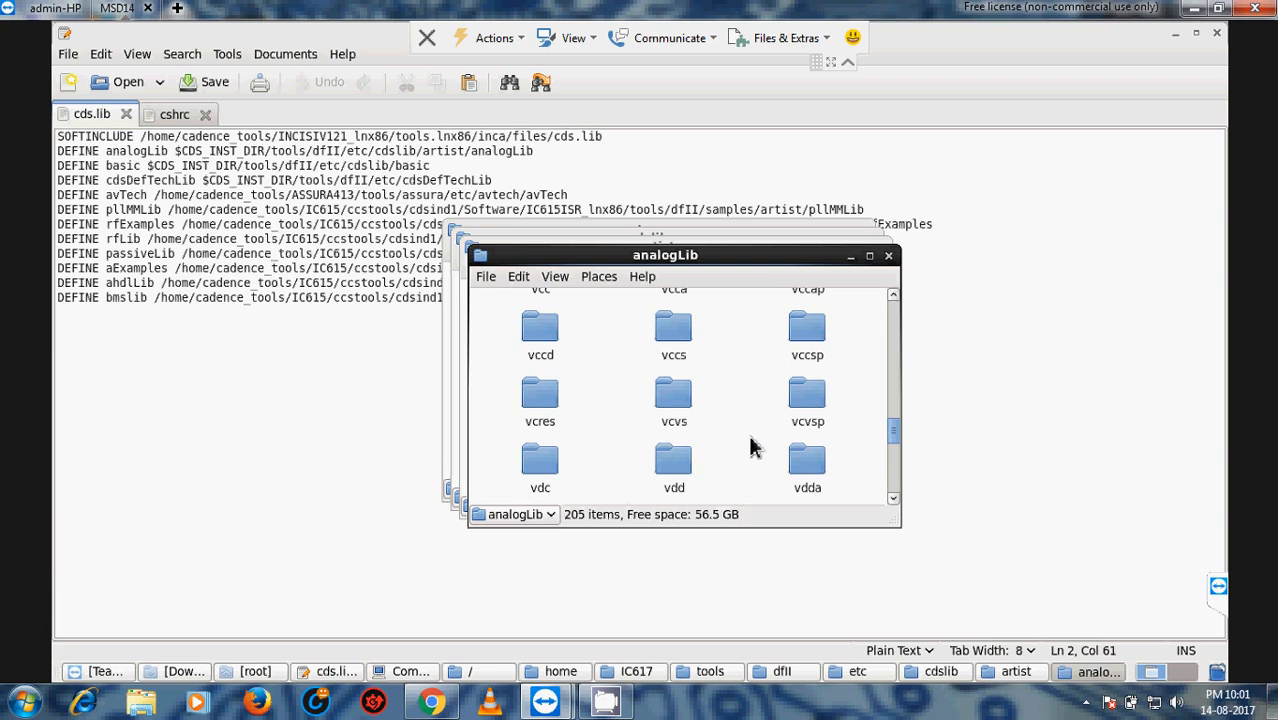
type("gnd")
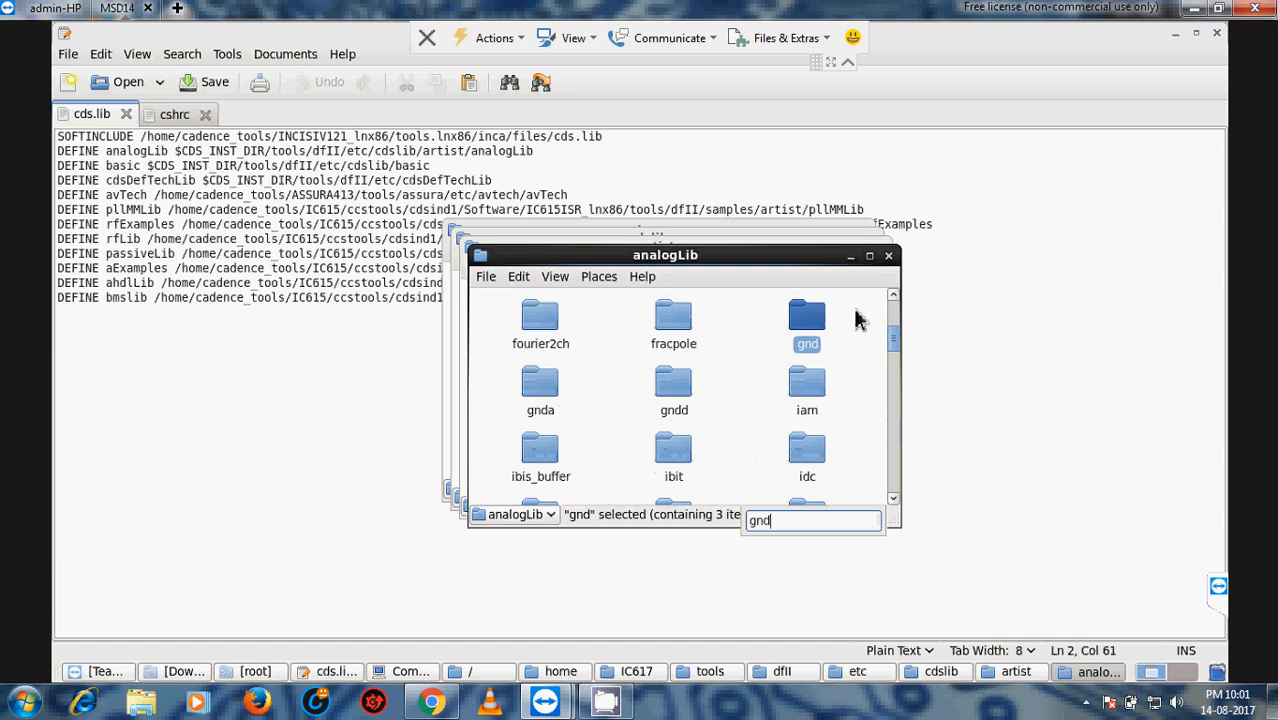
Close the analogLib, artist, cdslib and etc folder windows.
left_click(887, 256)
left_click(880, 248)
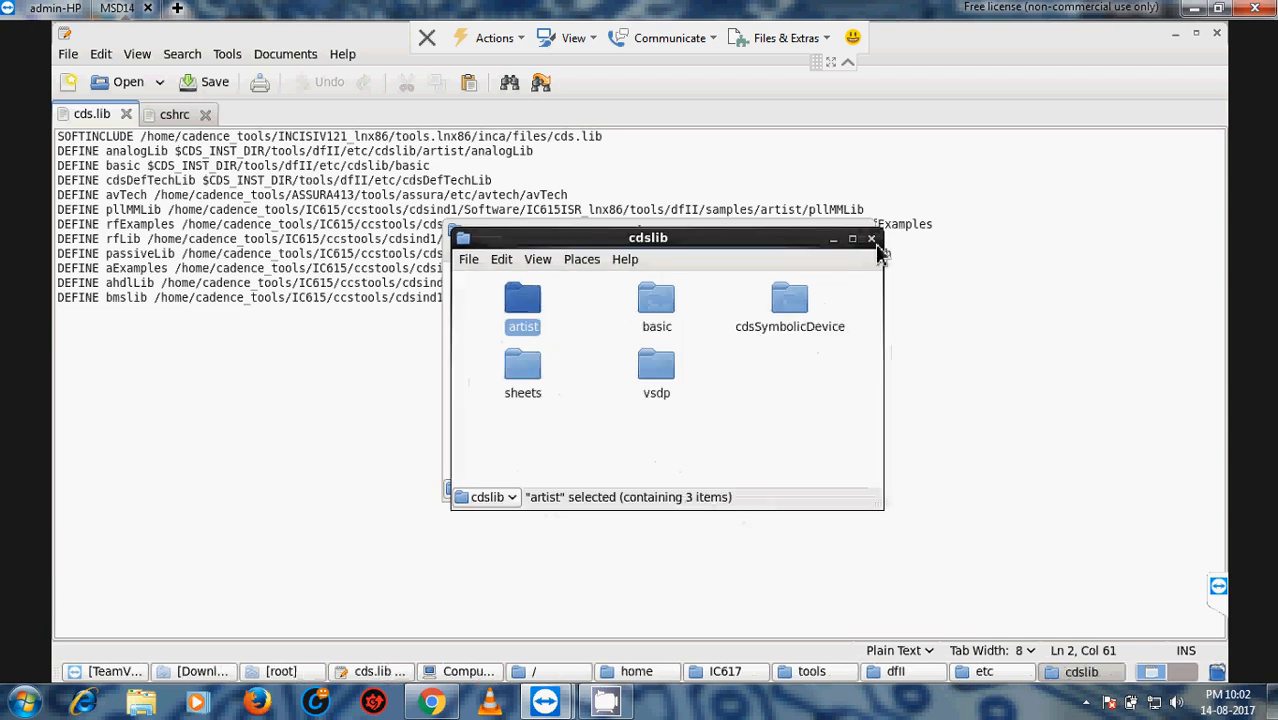
left_click(873, 243)
left_click(863, 232)
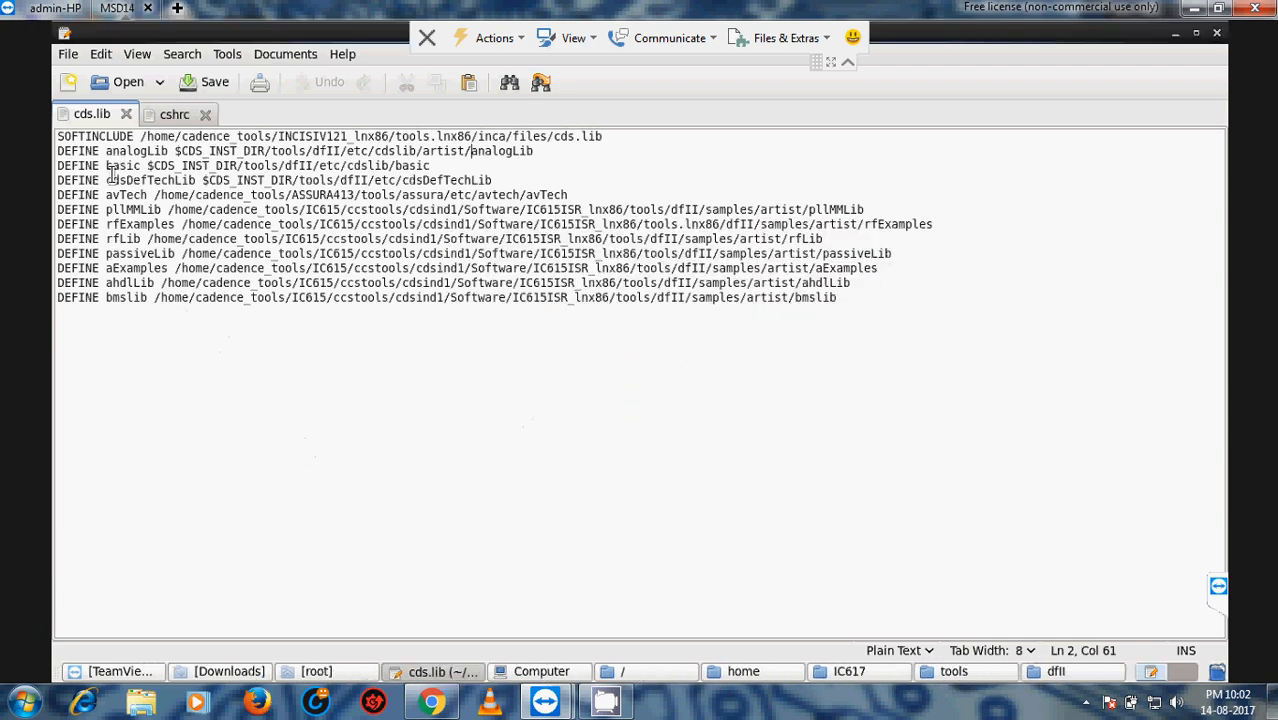
Highlight the basic library name in cds.lib, and close the text editor and the dfII and tools folder windows.
mouse_move(107, 167)
left_mouse_down()
mouse_move(143, 167)
mouse_move(113, 166)
left_mouse_up()
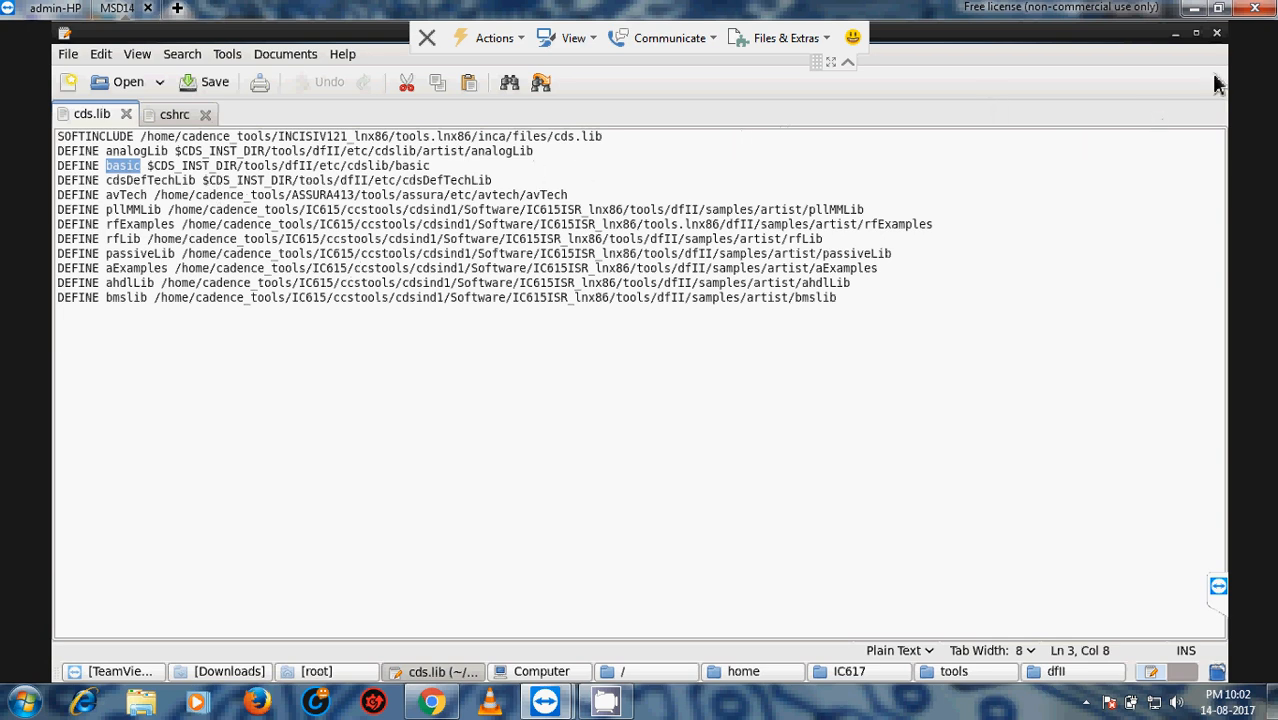
left_click(1216, 33)
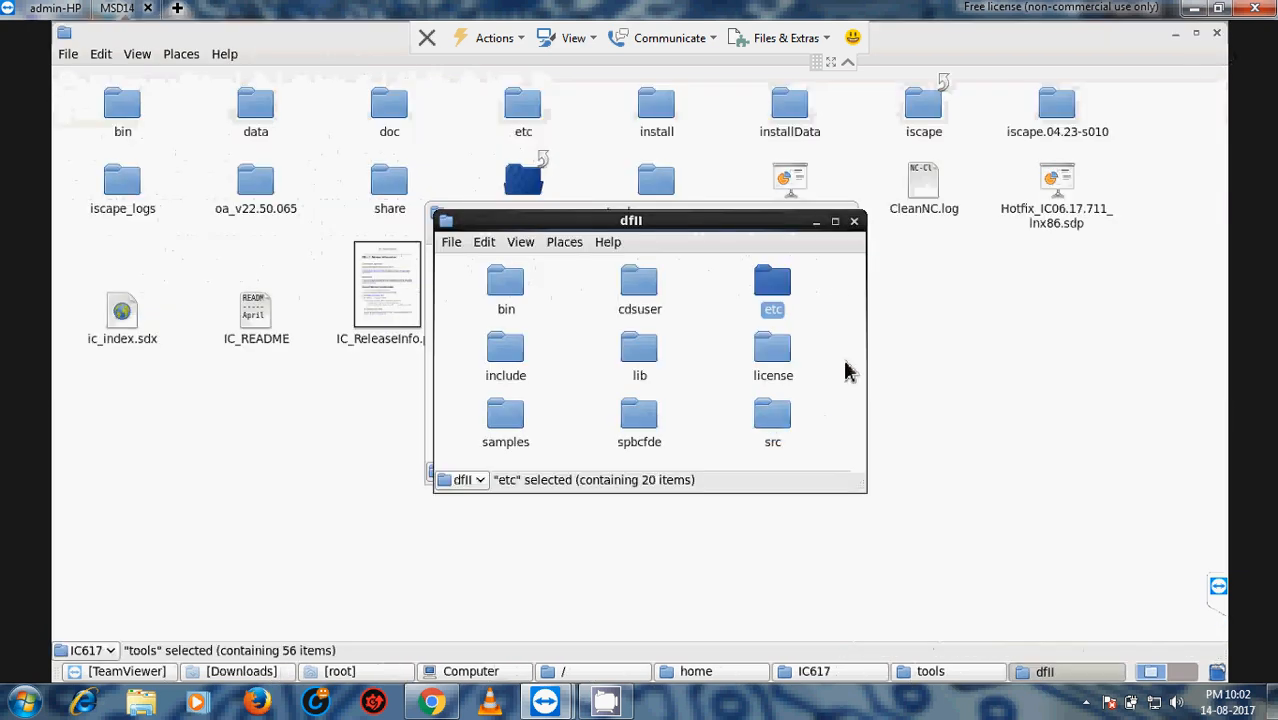
left_click(853, 221)
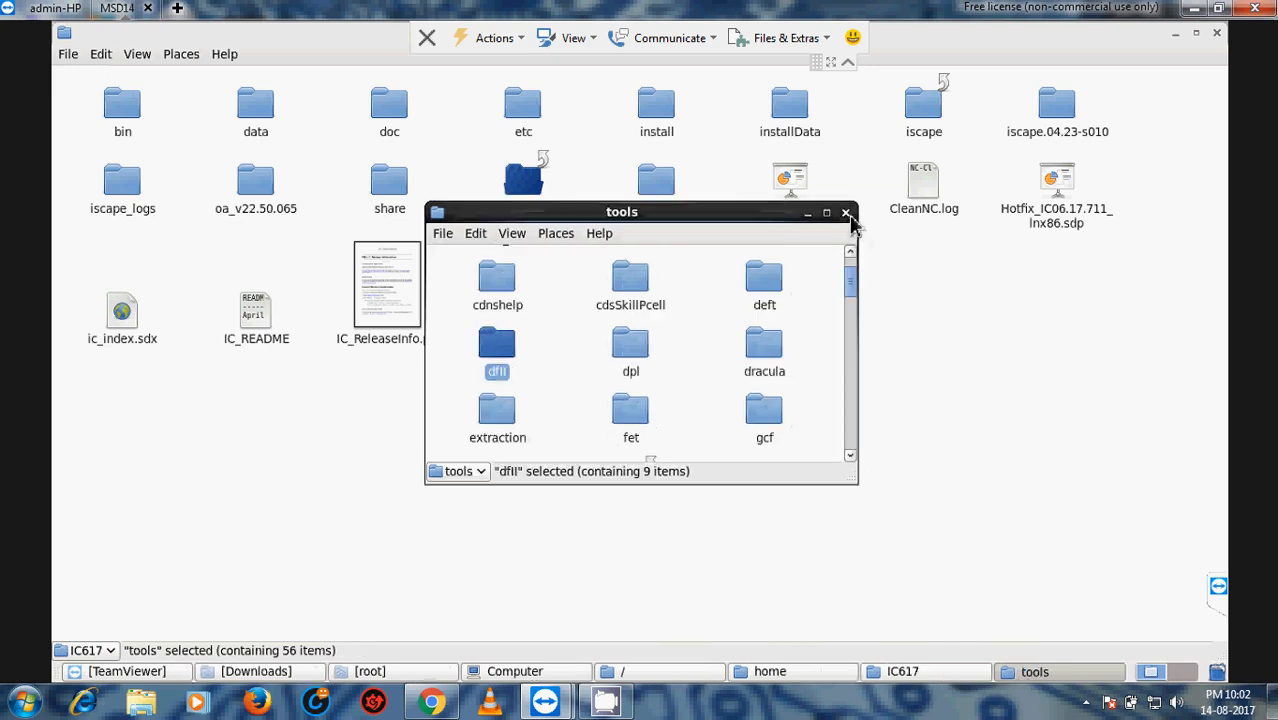
left_click(849, 217)
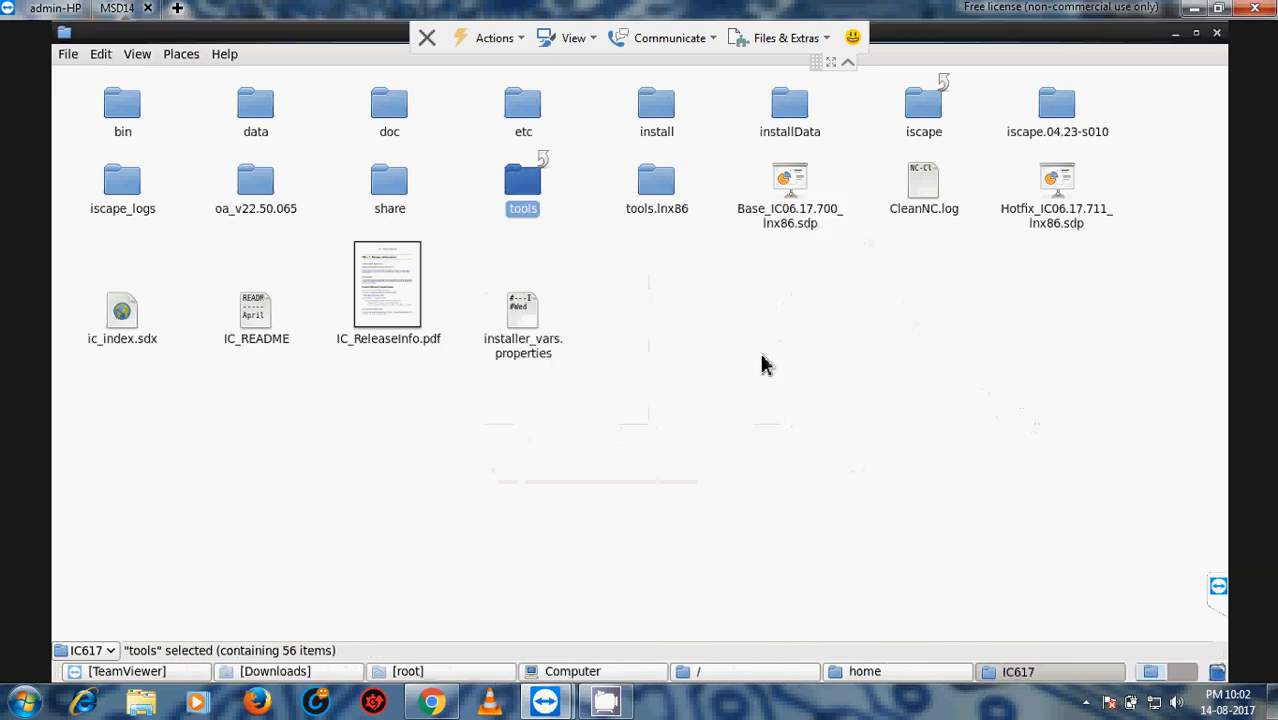
Close the IC617, root and home folder windows, and open the untitled folder on the desktop.
left_click(1218, 36)
left_click(1218, 36)
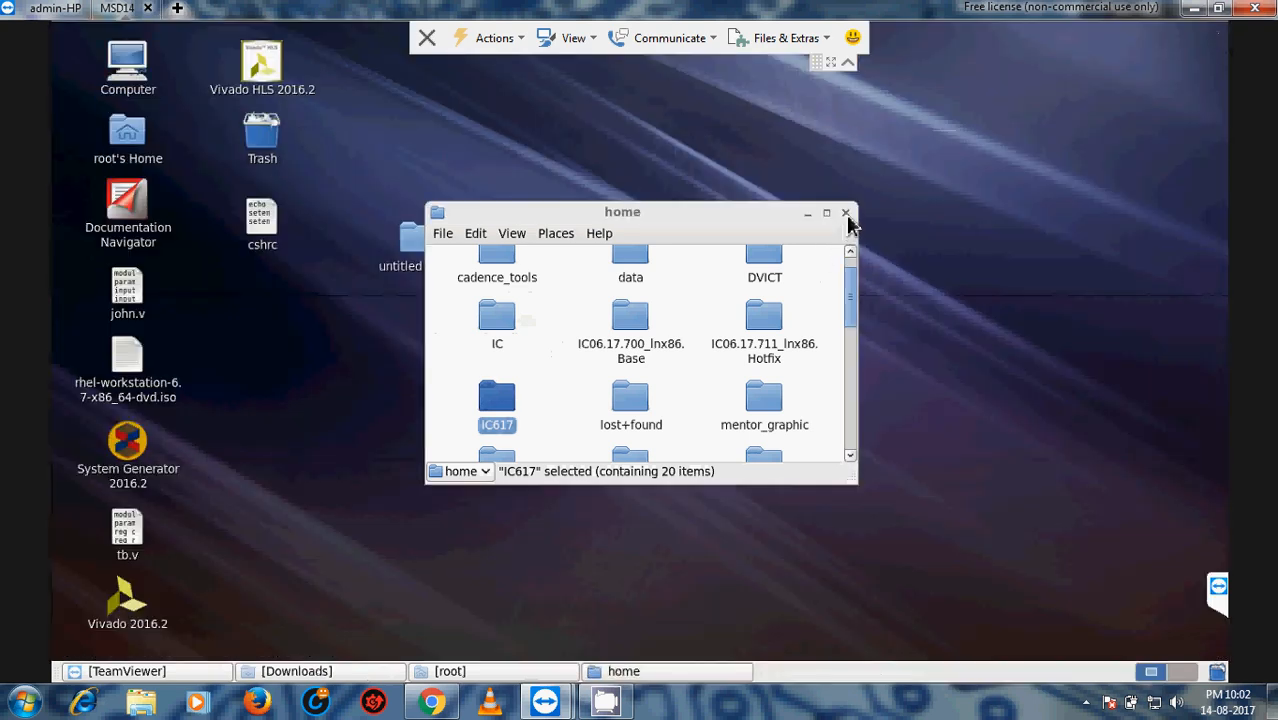
left_click(846, 214)
double_click(434, 262)
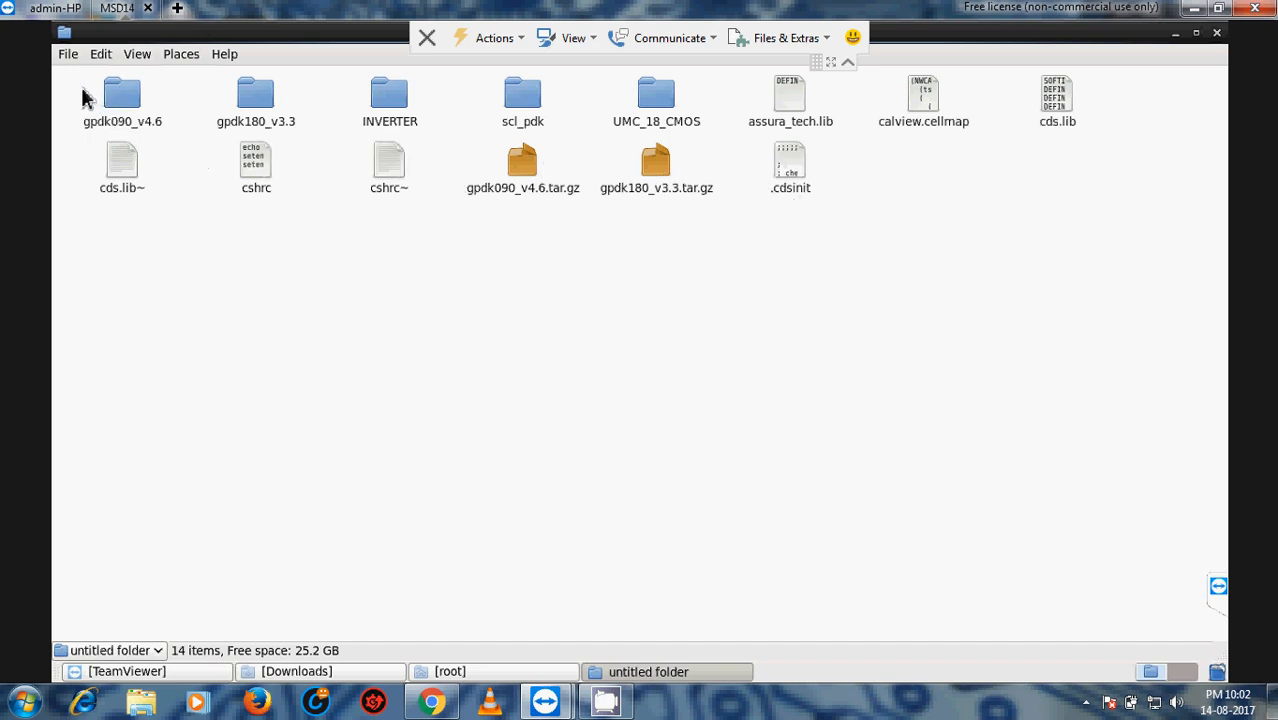
Copy everything in the untitled folder except cds.lib~, cshrc~ and the two gpdk tar.gz archives, and close the folder.
left_click_drag(82, 92, 1090, 168)
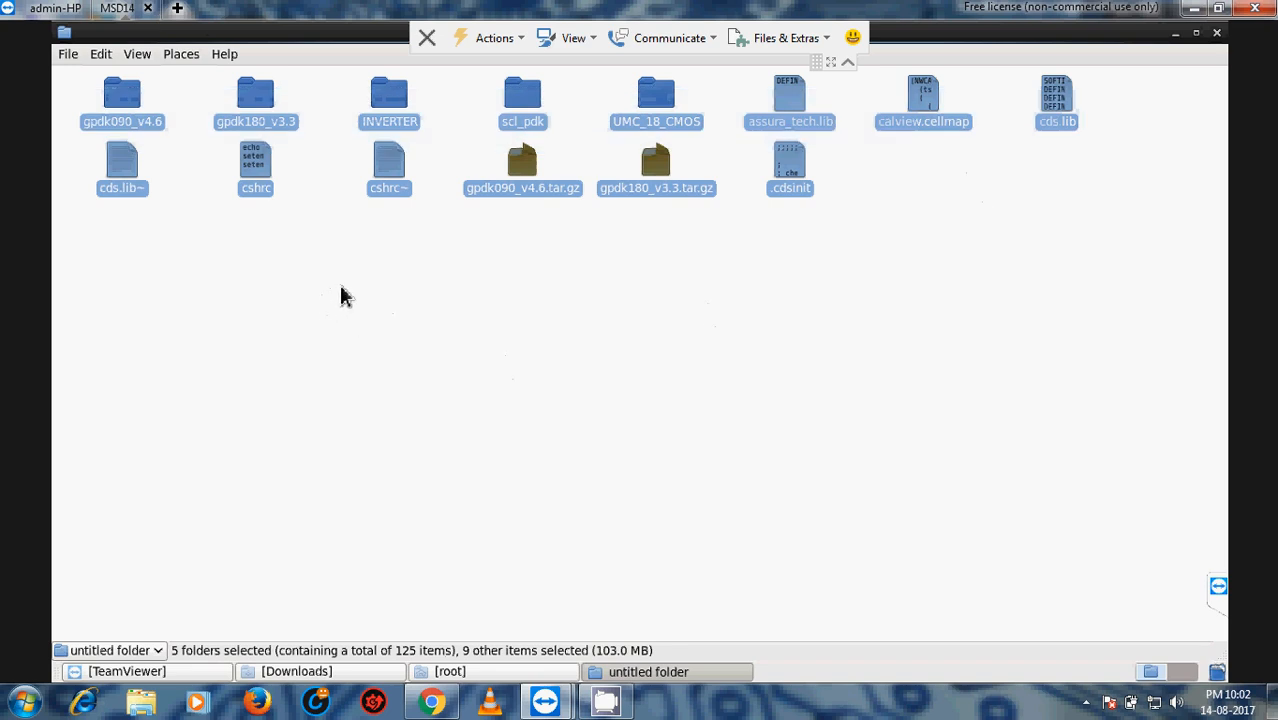
left_click(391, 183, "ctrl")
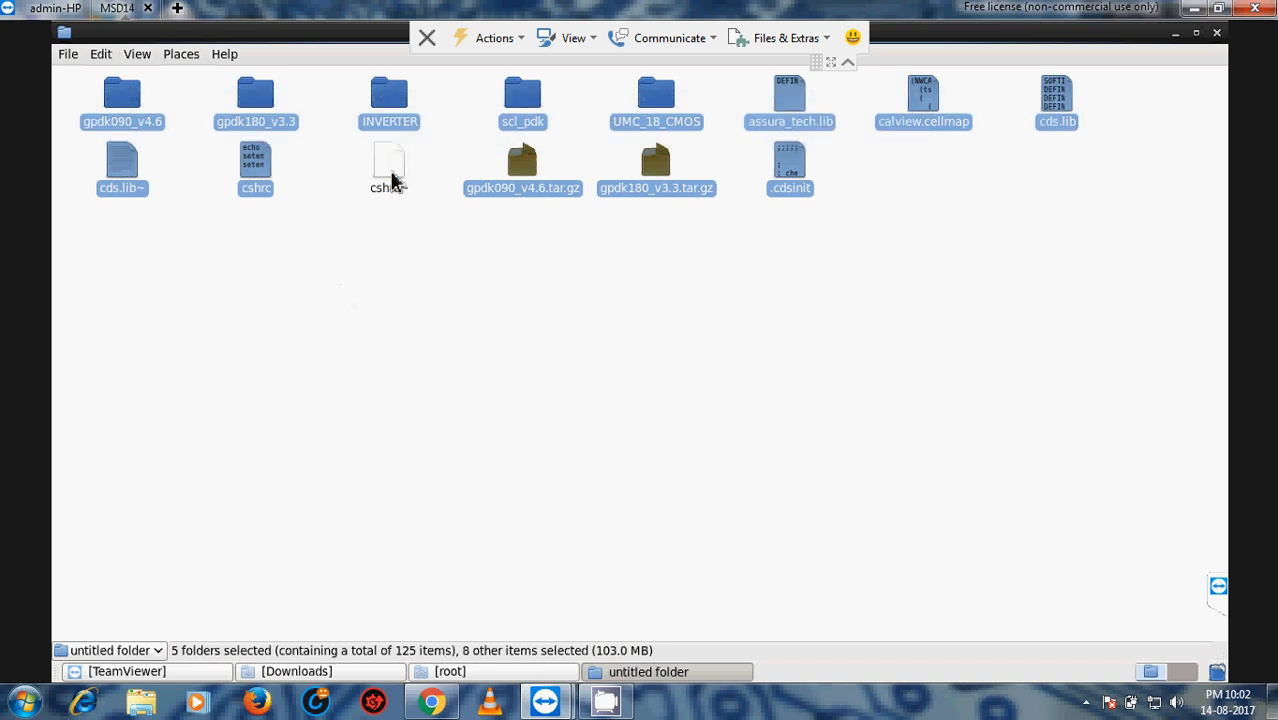
left_click(140, 180, "ctrl")
left_click(650, 180, "ctrl")
left_click(534, 188, "ctrl")
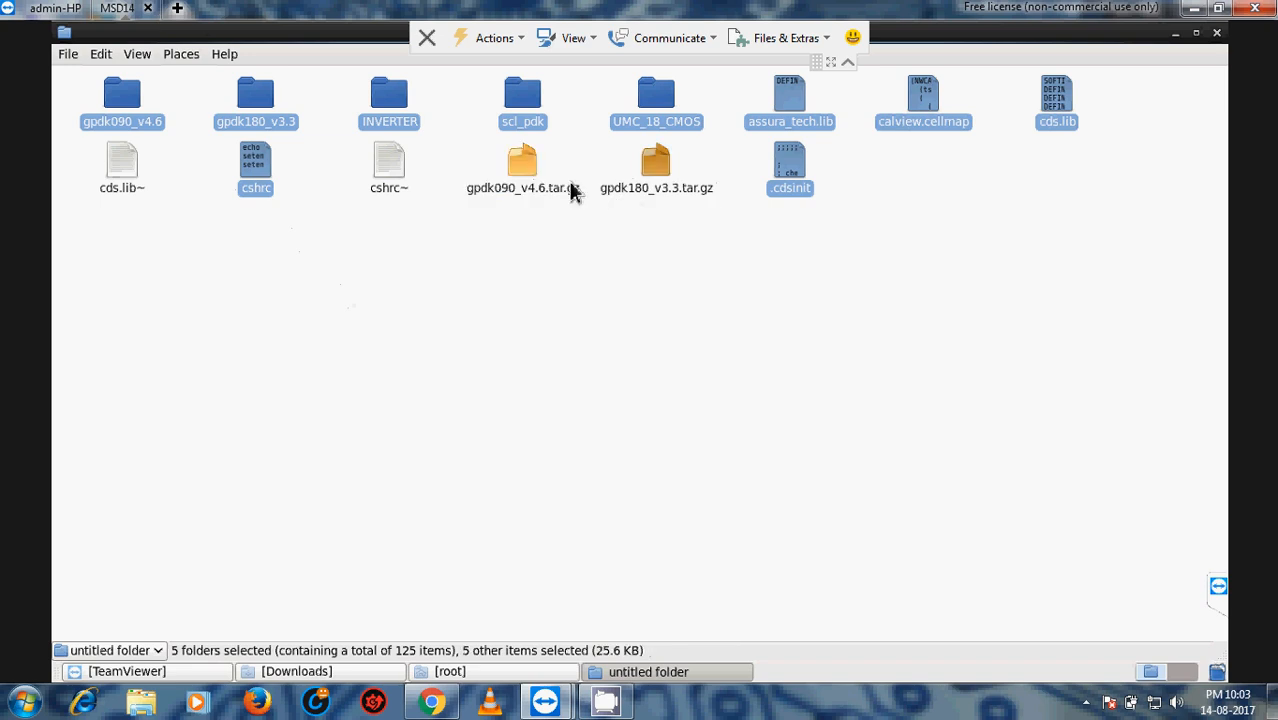
right_click(656, 122)
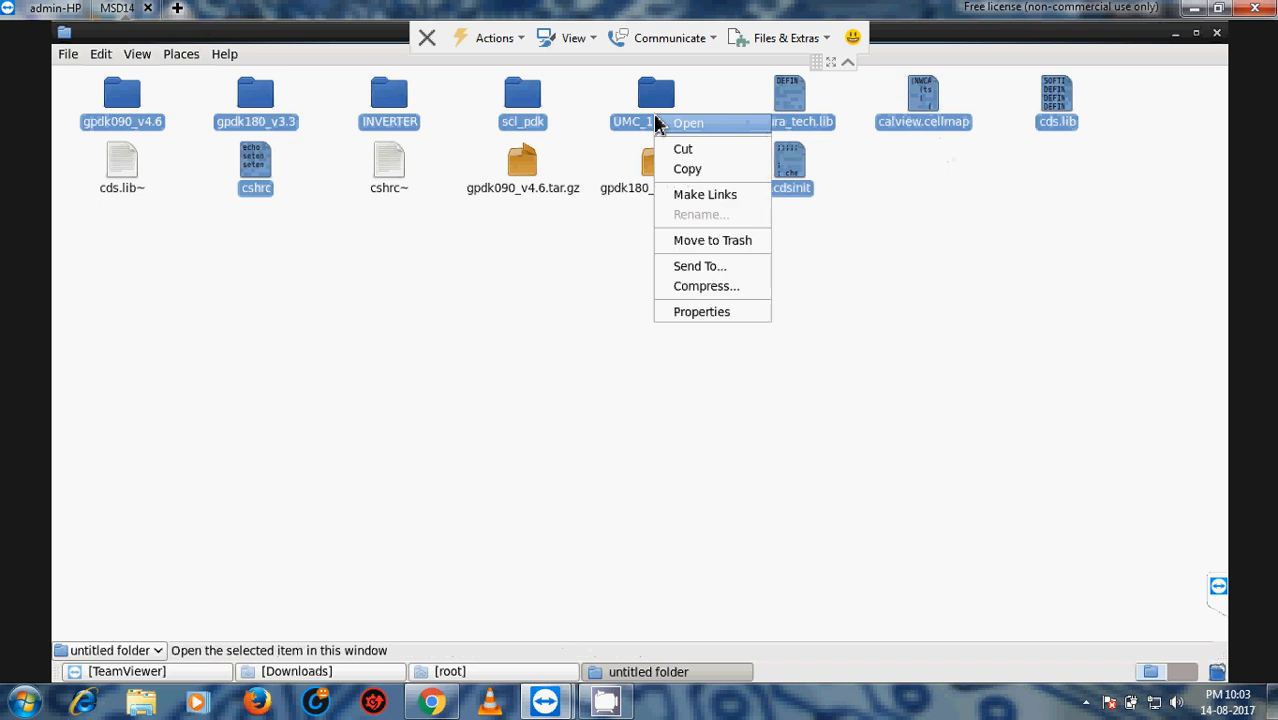
left_click(690, 170)
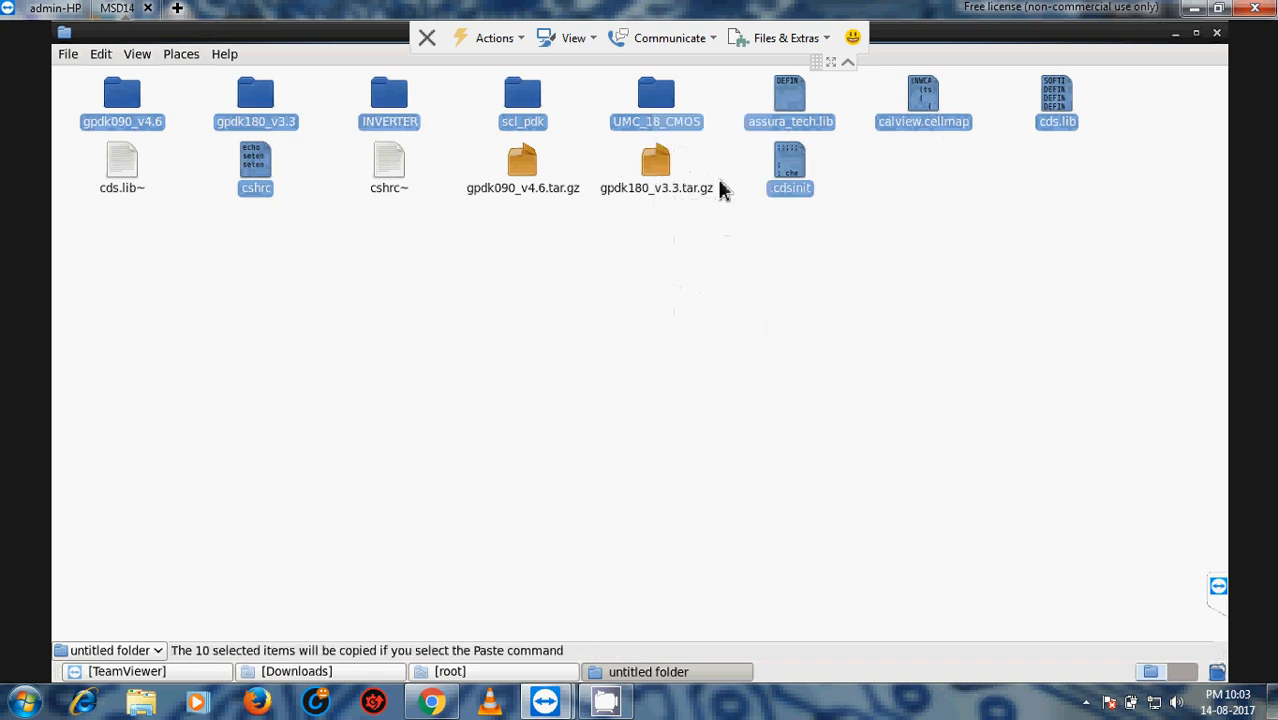
left_click(1218, 36)
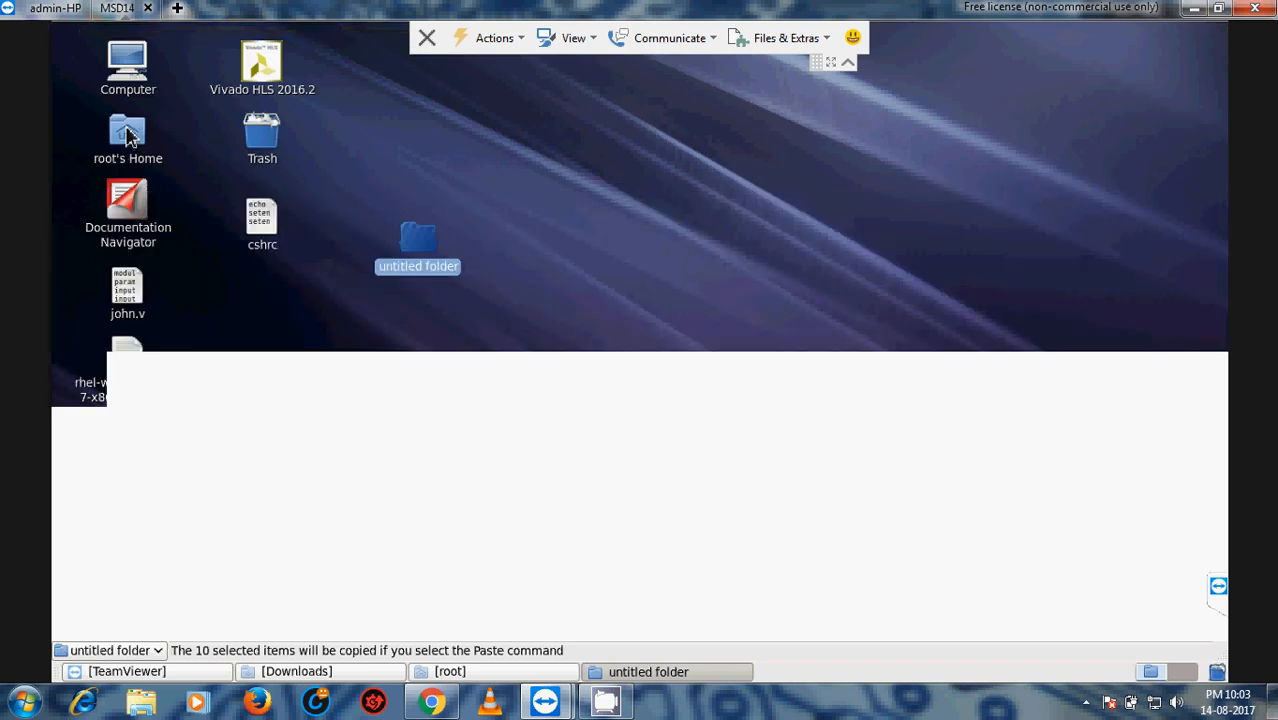
Open cadence_dir in root's Home, refresh the remote screen and collapse the TeamViewer session panel.
double_click(127, 134)
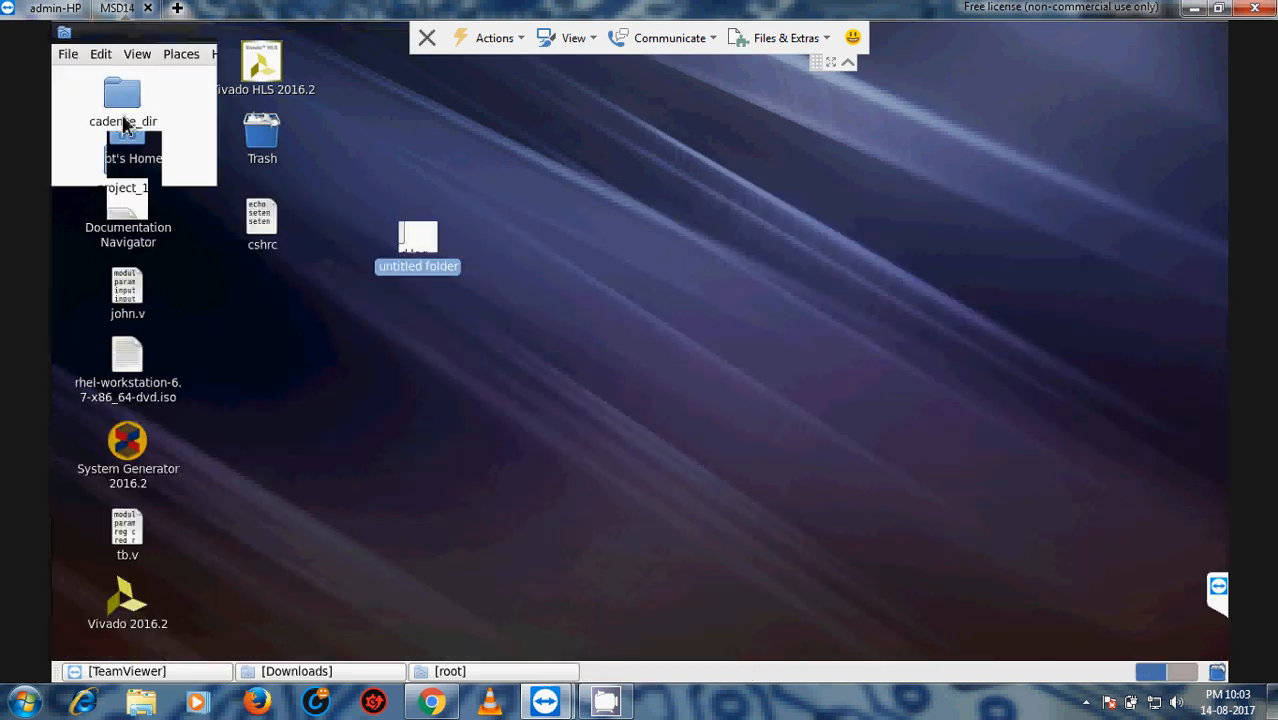
double_click(123, 118)
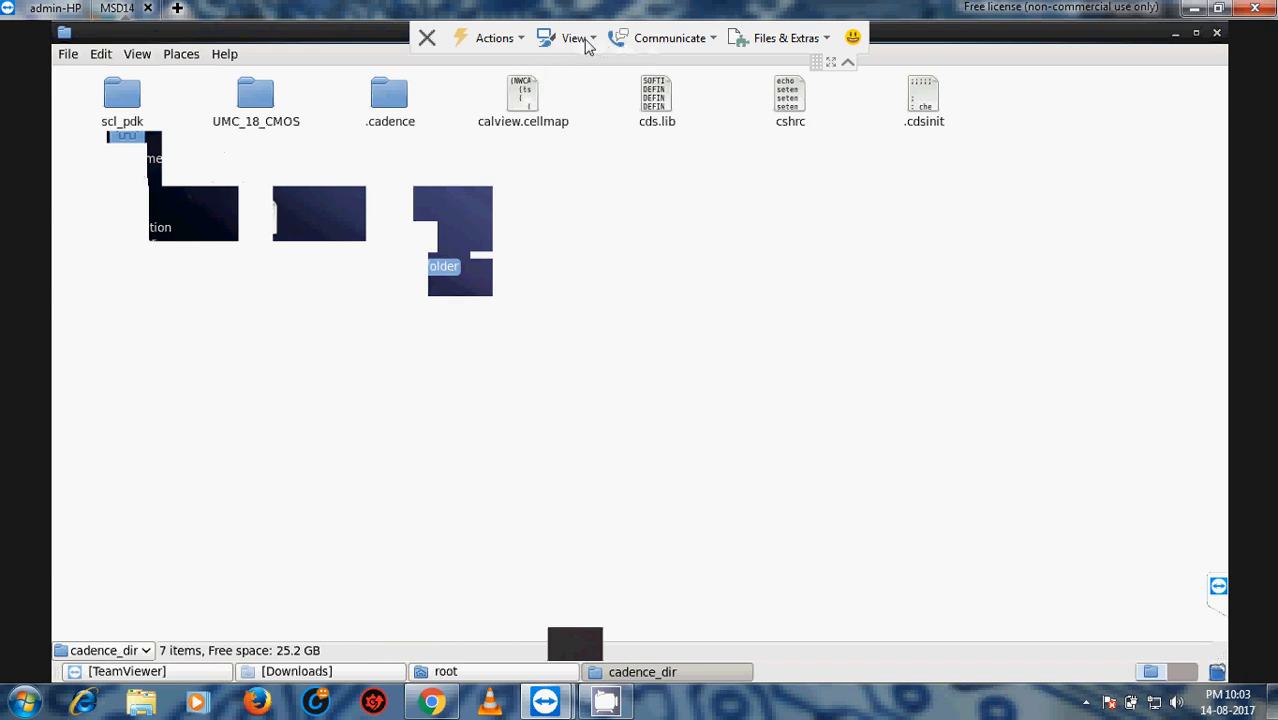
left_click(660, 38)
left_click(573, 38)
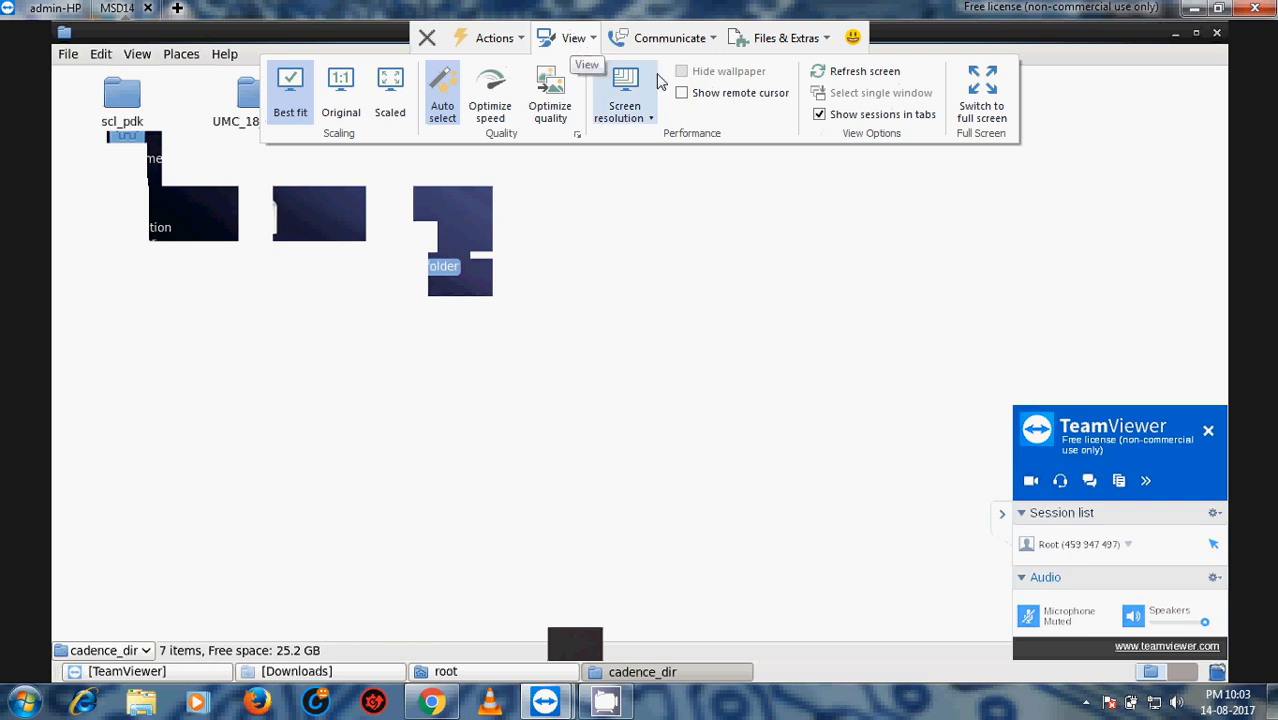
left_click(858, 71)
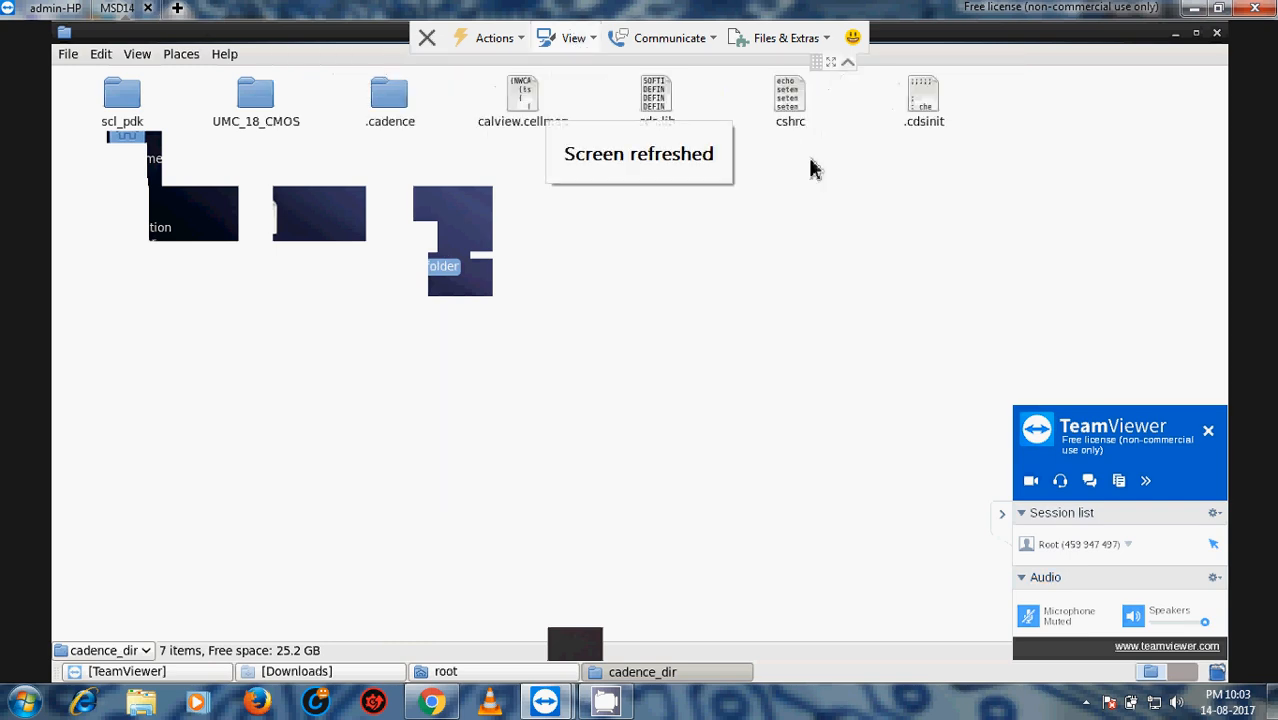
left_click(1002, 515)
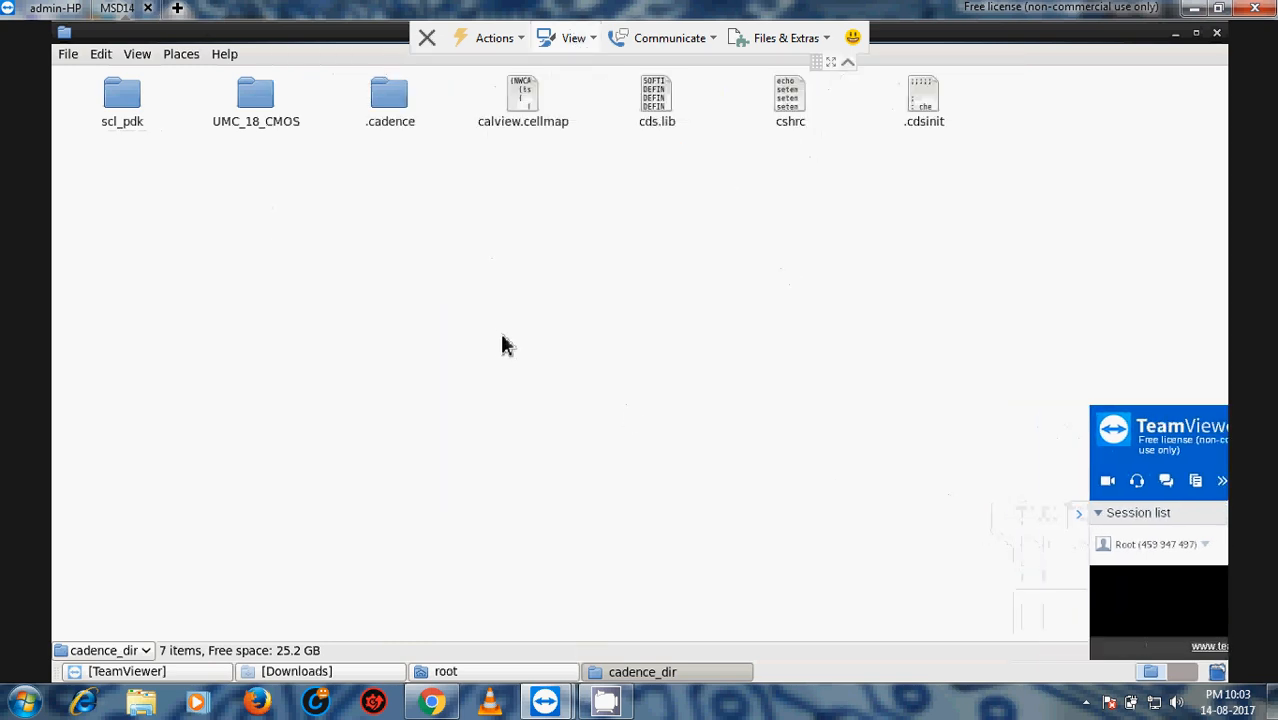
Paste the copied items into cadence_dir, skipping every folder and file that already exists there.
right_click(283, 276)
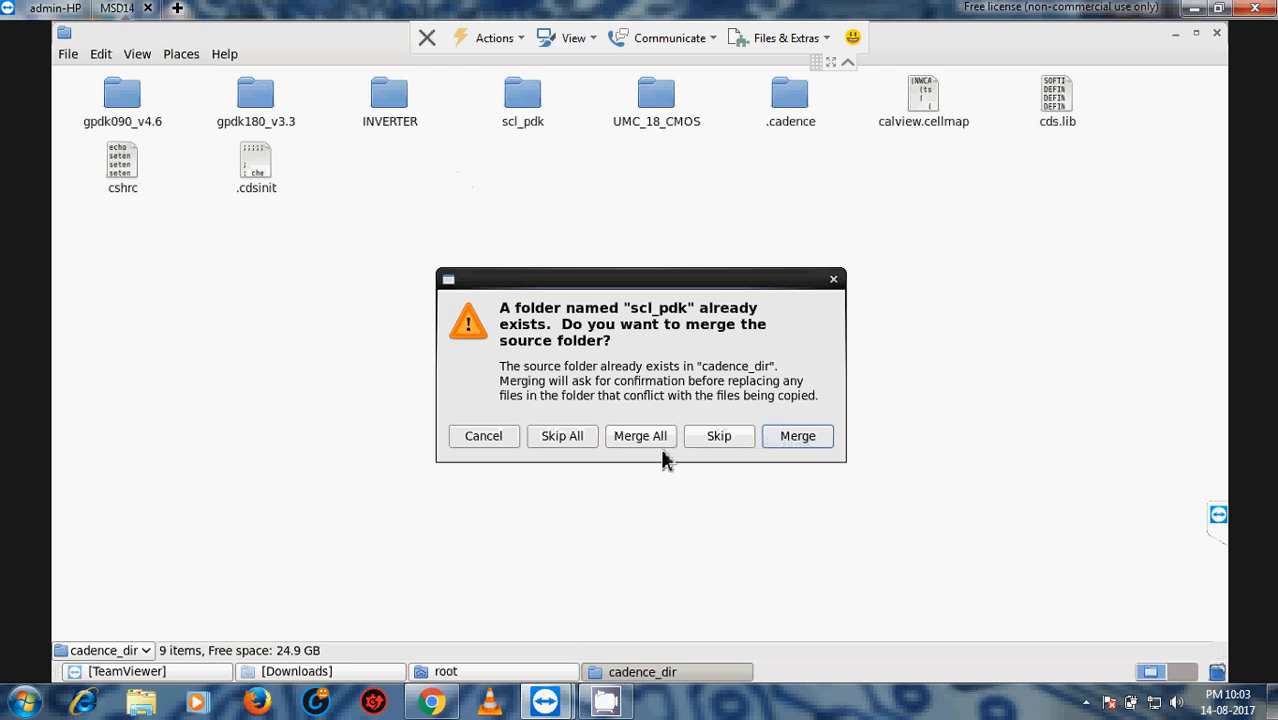
left_click(708, 438)
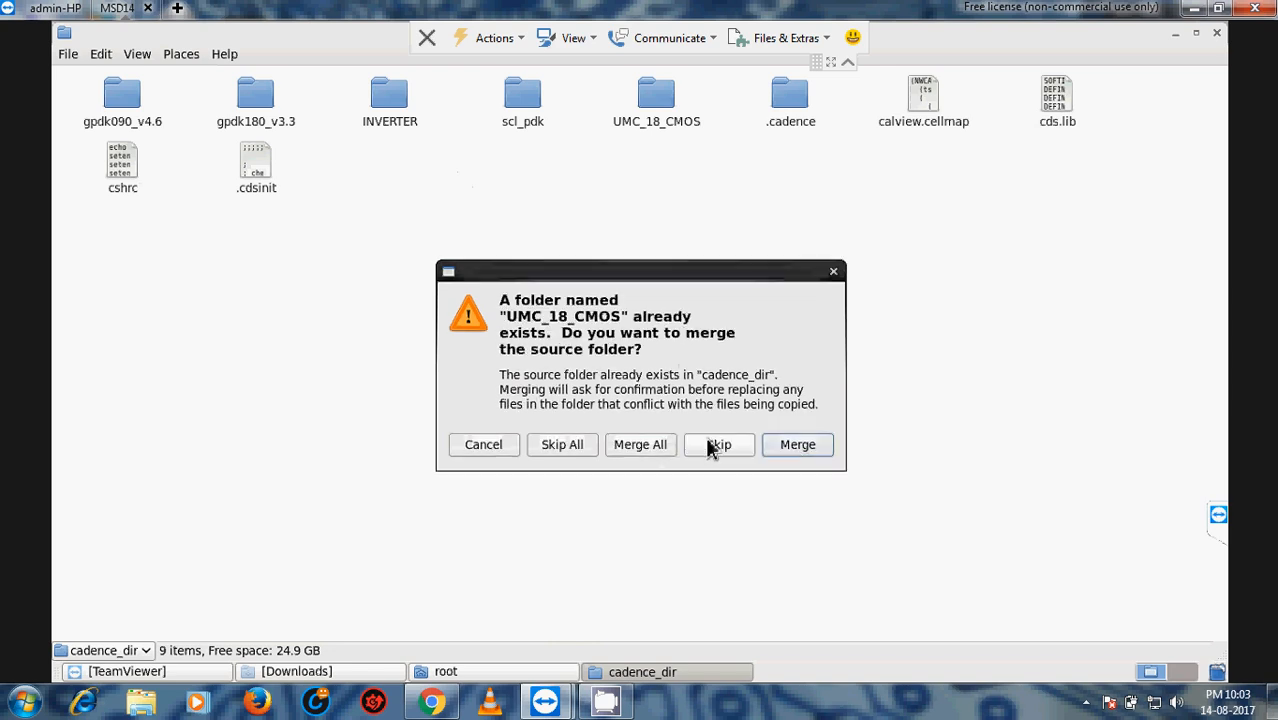
left_click(707, 441)
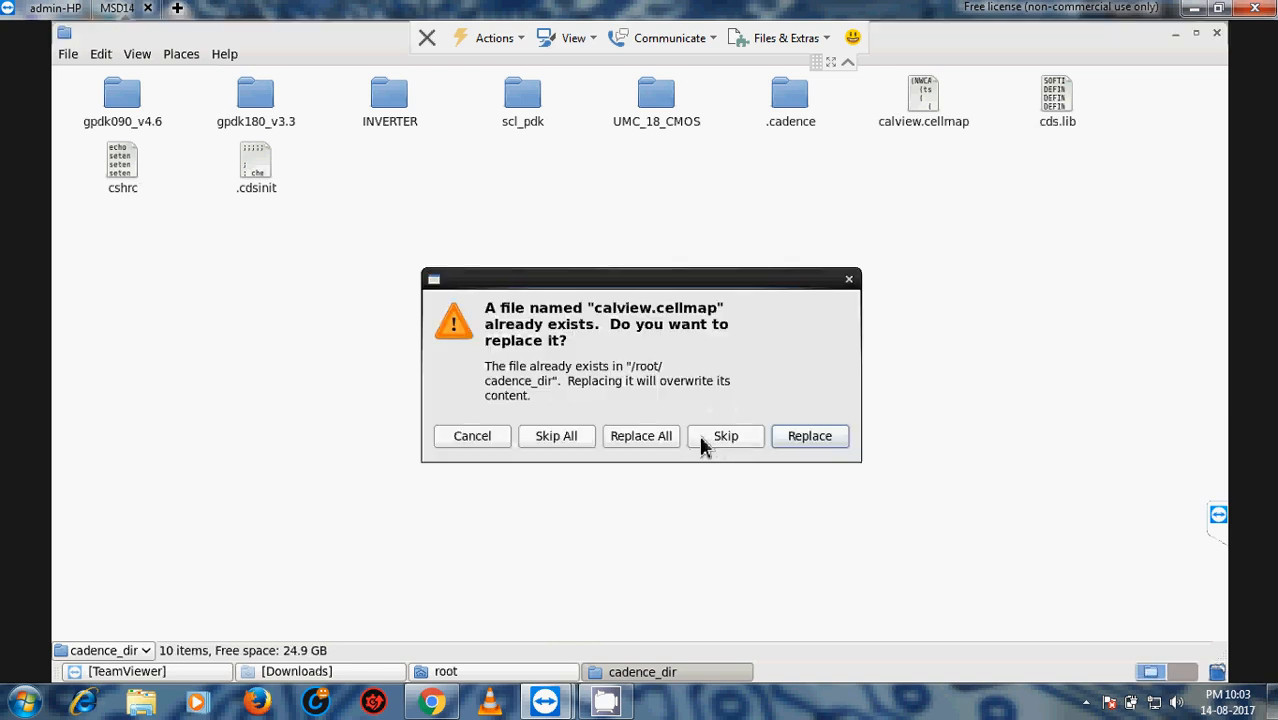
left_click(721, 436)
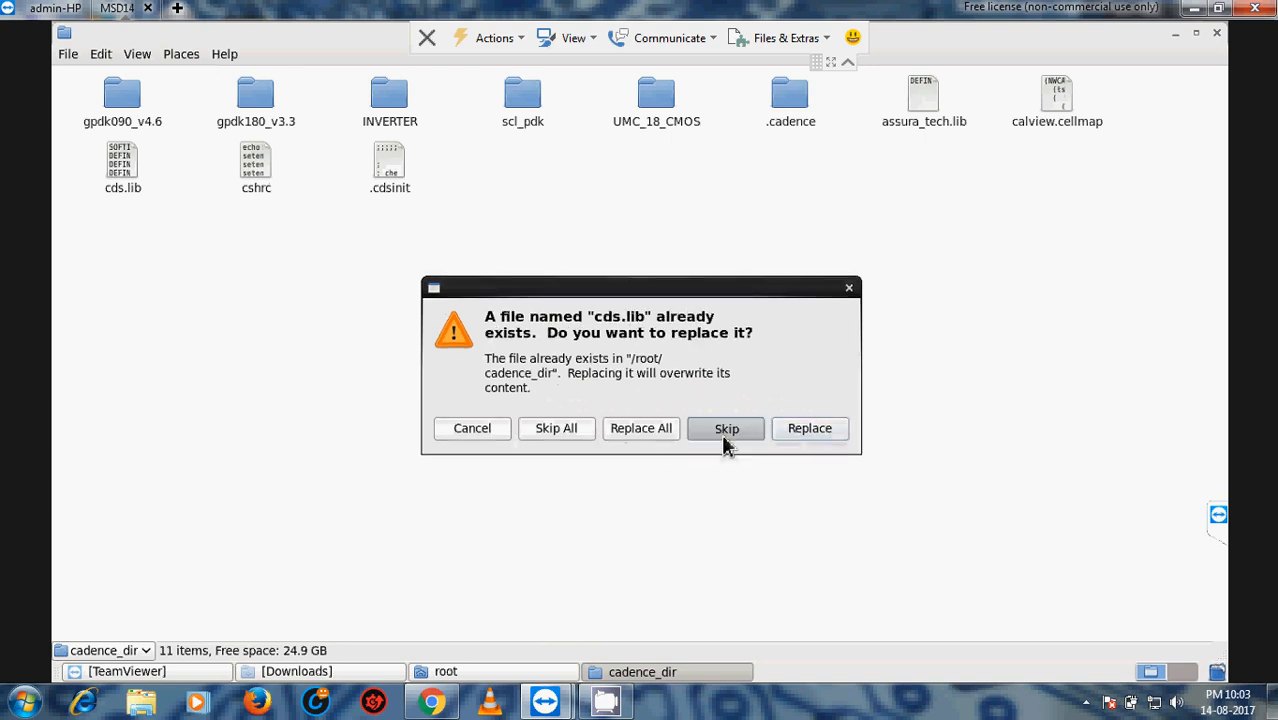
left_click(722, 434)
left_click(723, 438)
left_click(723, 438)
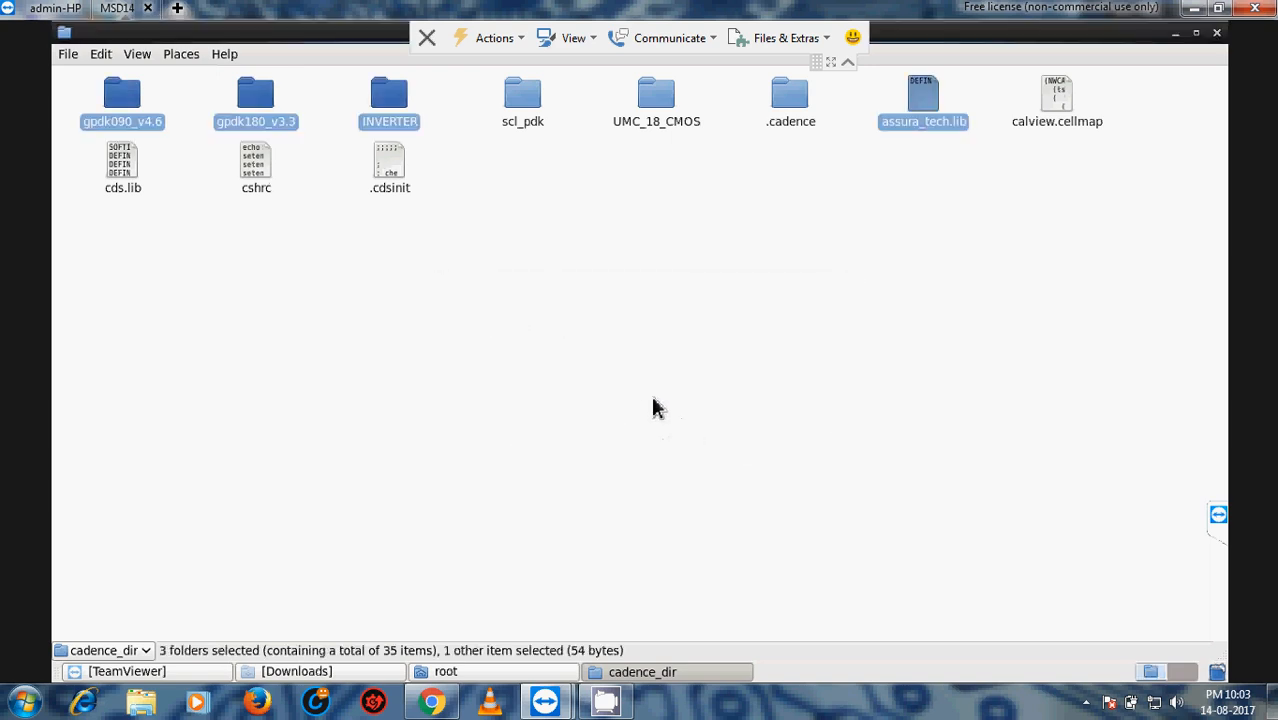
left_click(655, 402)
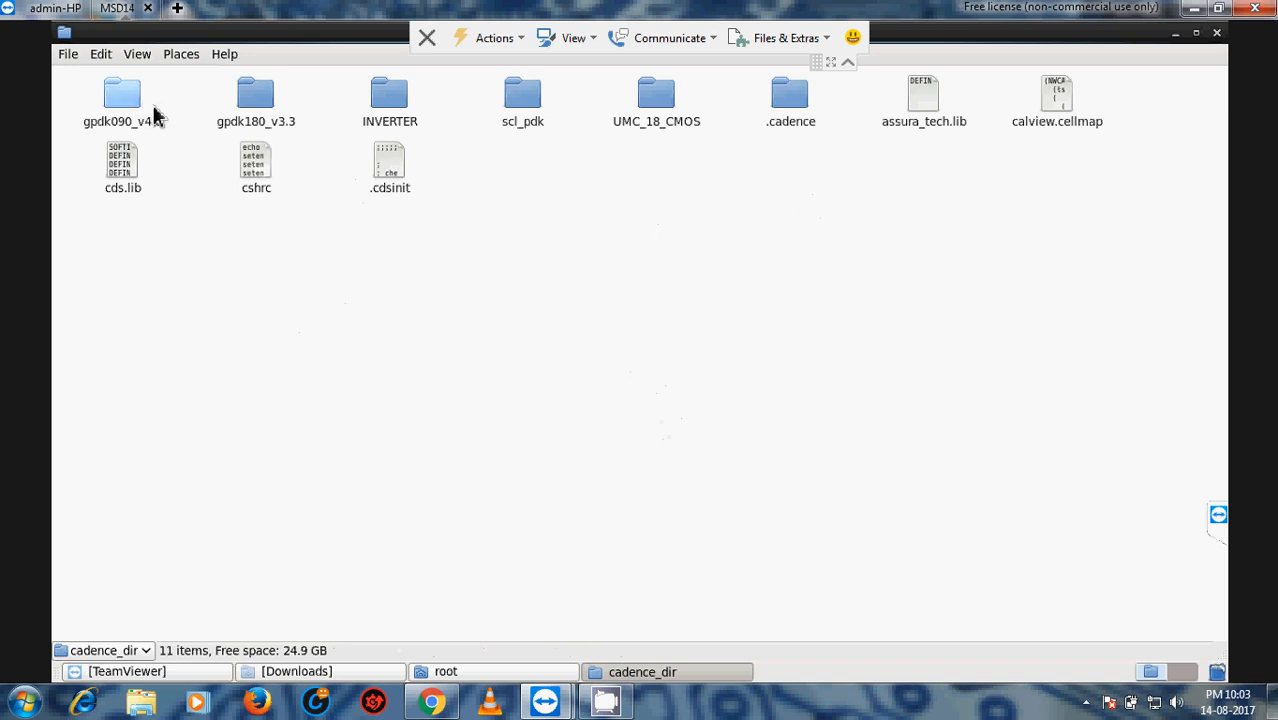
Display cds.lib from cadence_dir in the text editor and start a DEFINE line below the bmslib entry.
double_click(124, 163)
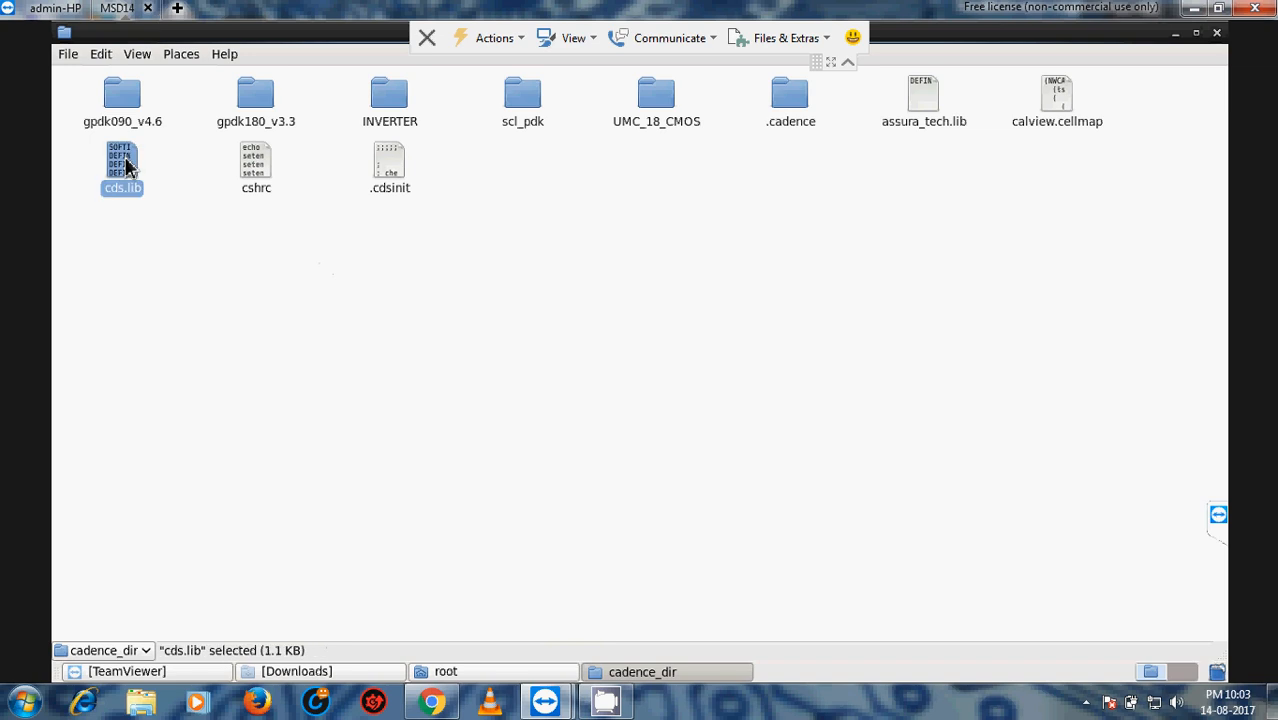
left_click(588, 414)
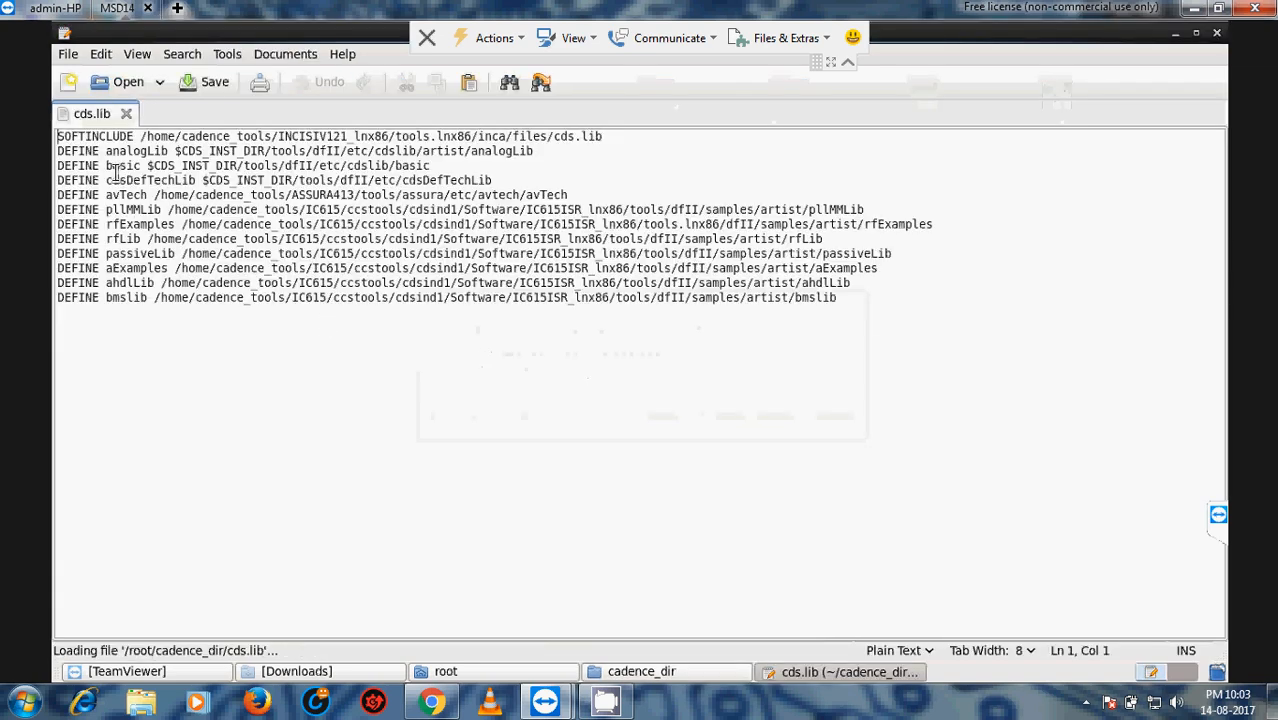
left_click(866, 306)
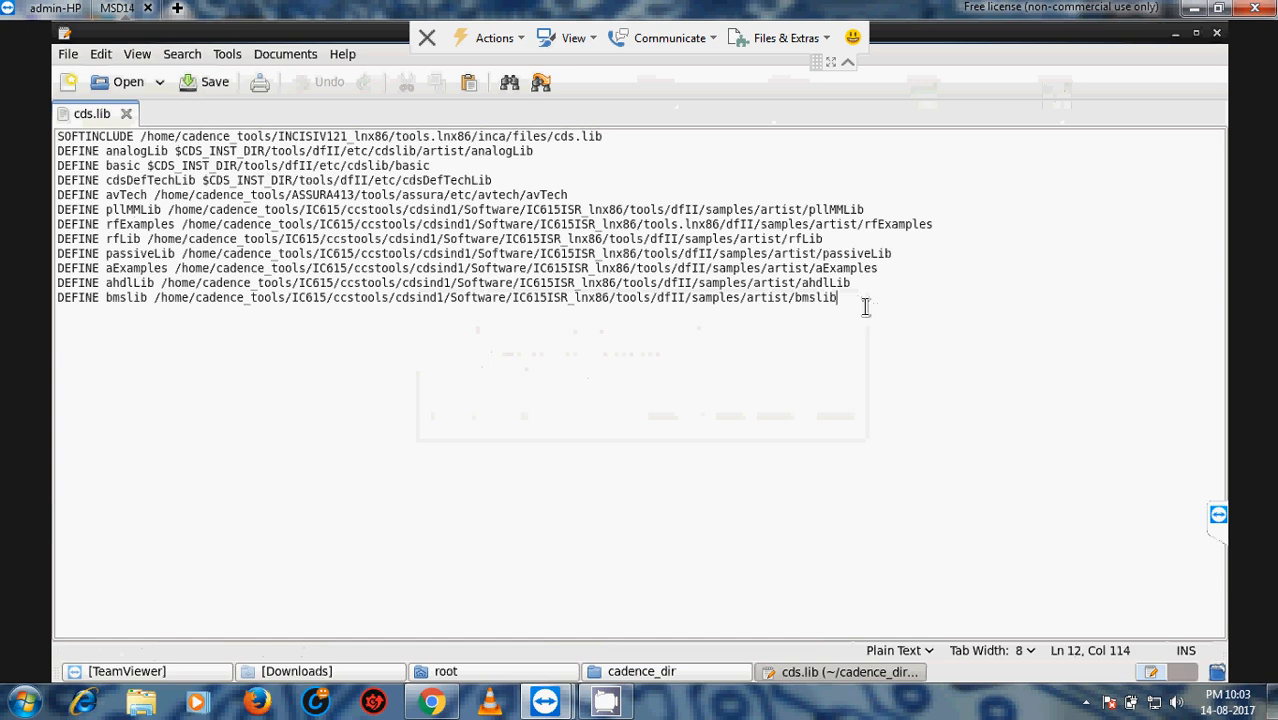
key("Return")
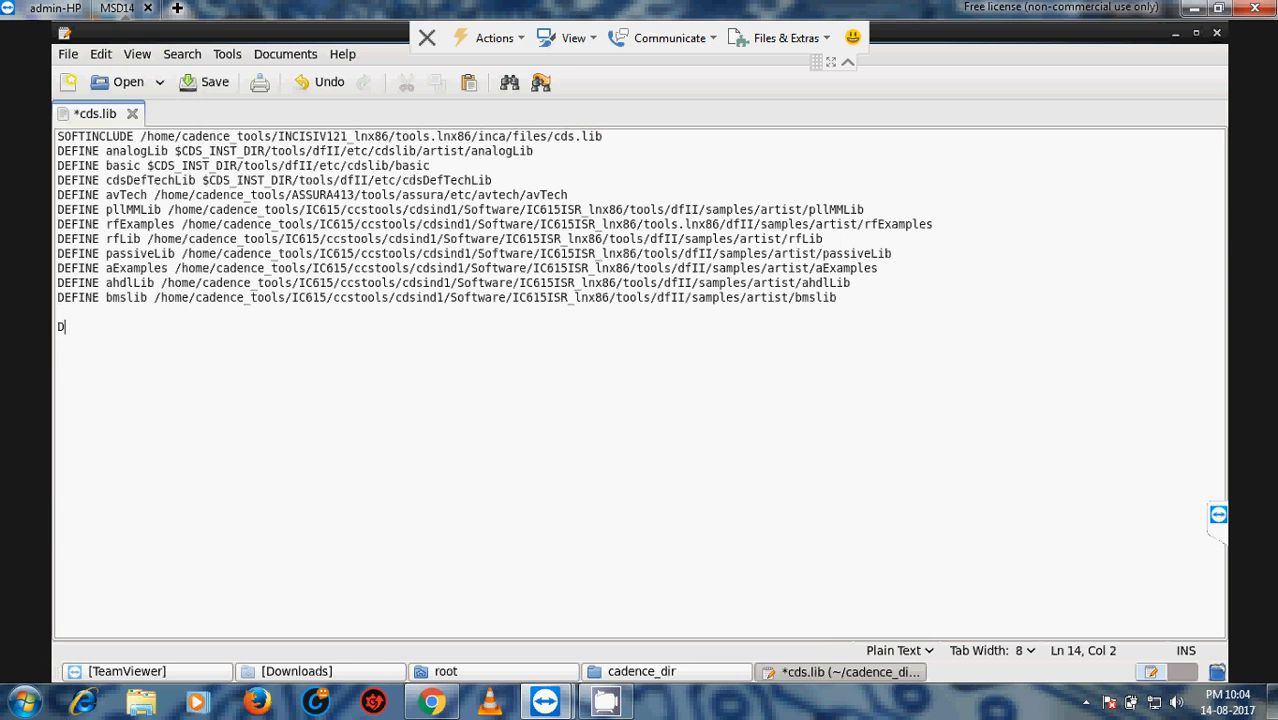
key("Caps_Lock")
Copy the full location path of the UMC_18_CMOS folder in cadence_dir, and close the folder window.
left_click(686, 677)
left_click(686, 677)
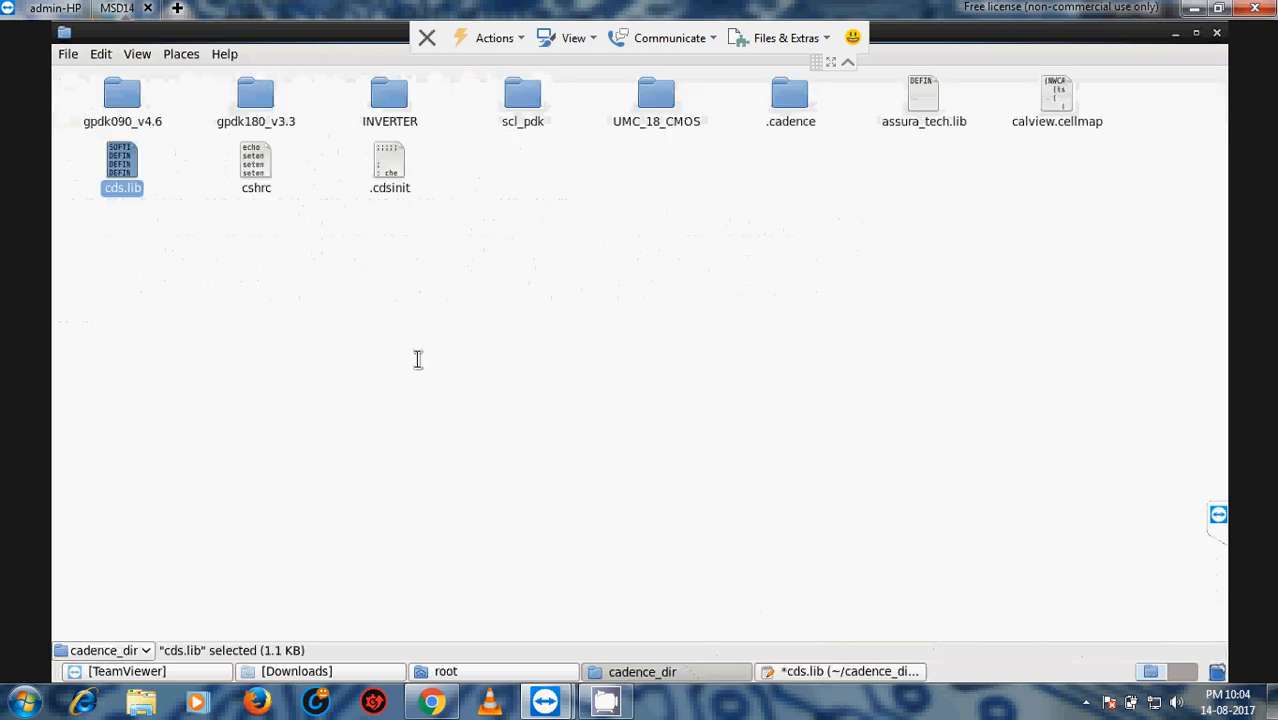
left_click(660, 676)
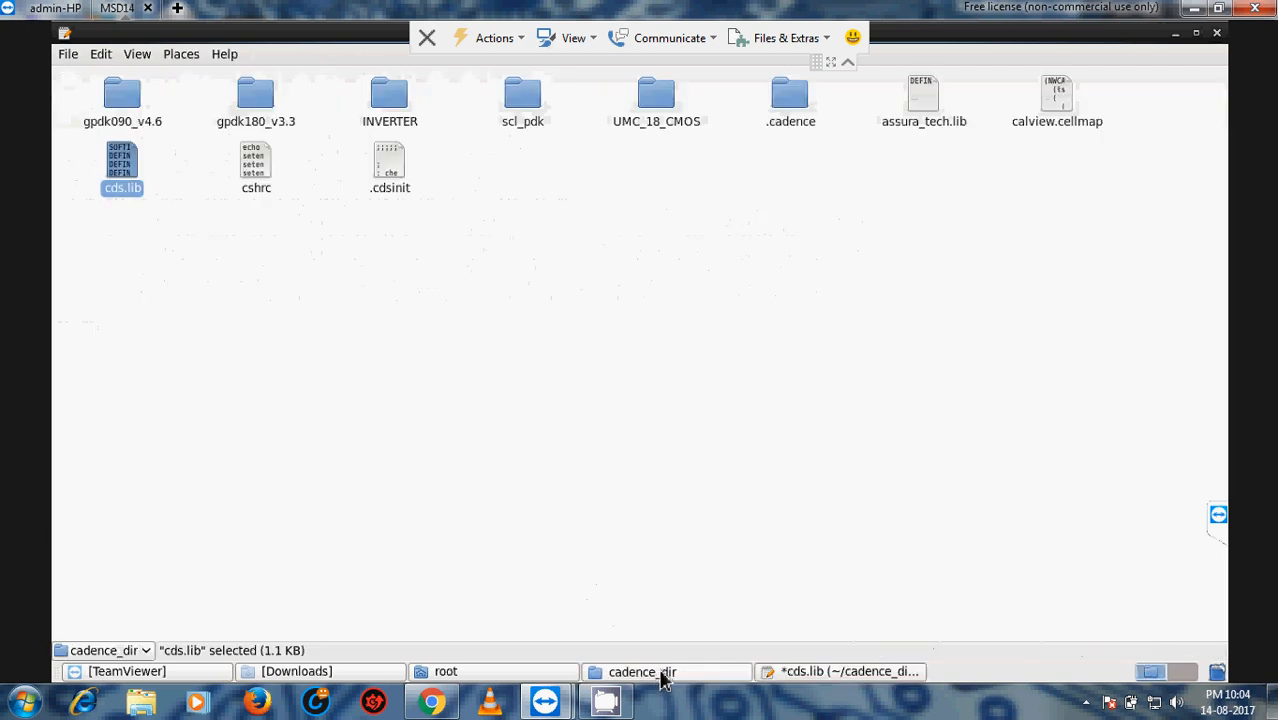
double_click(658, 96)
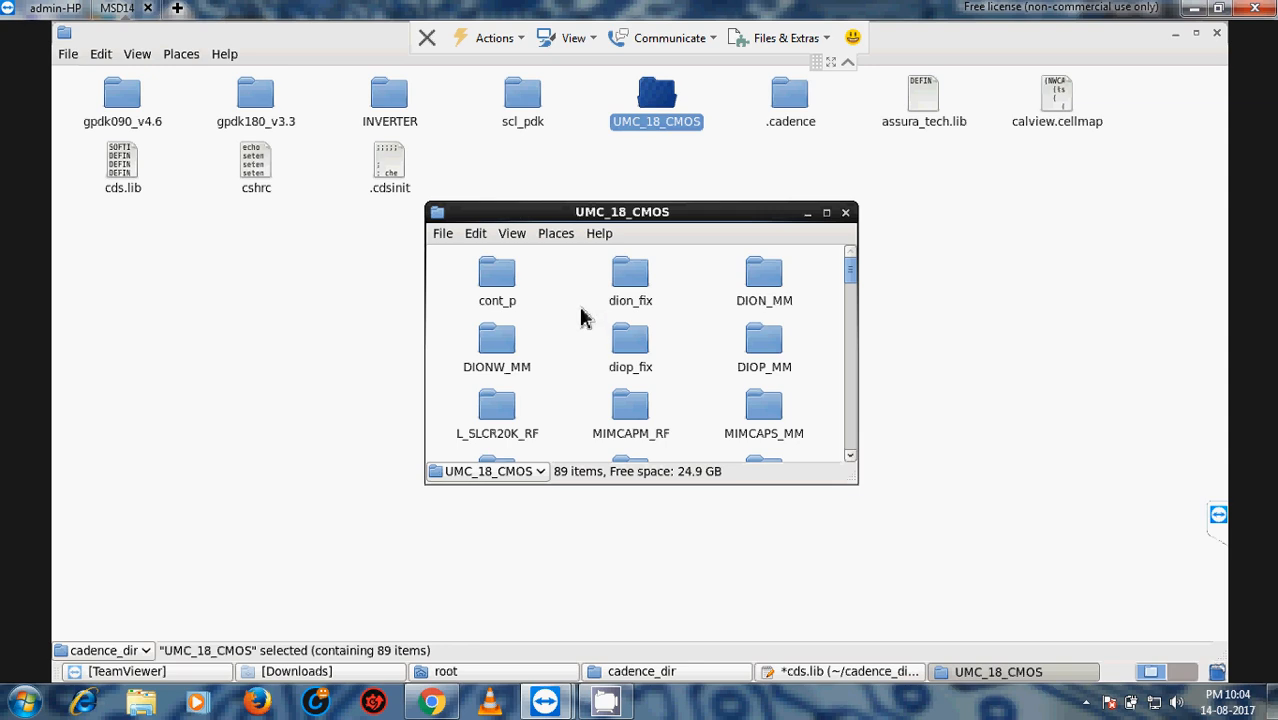
key("Caps_Lock")
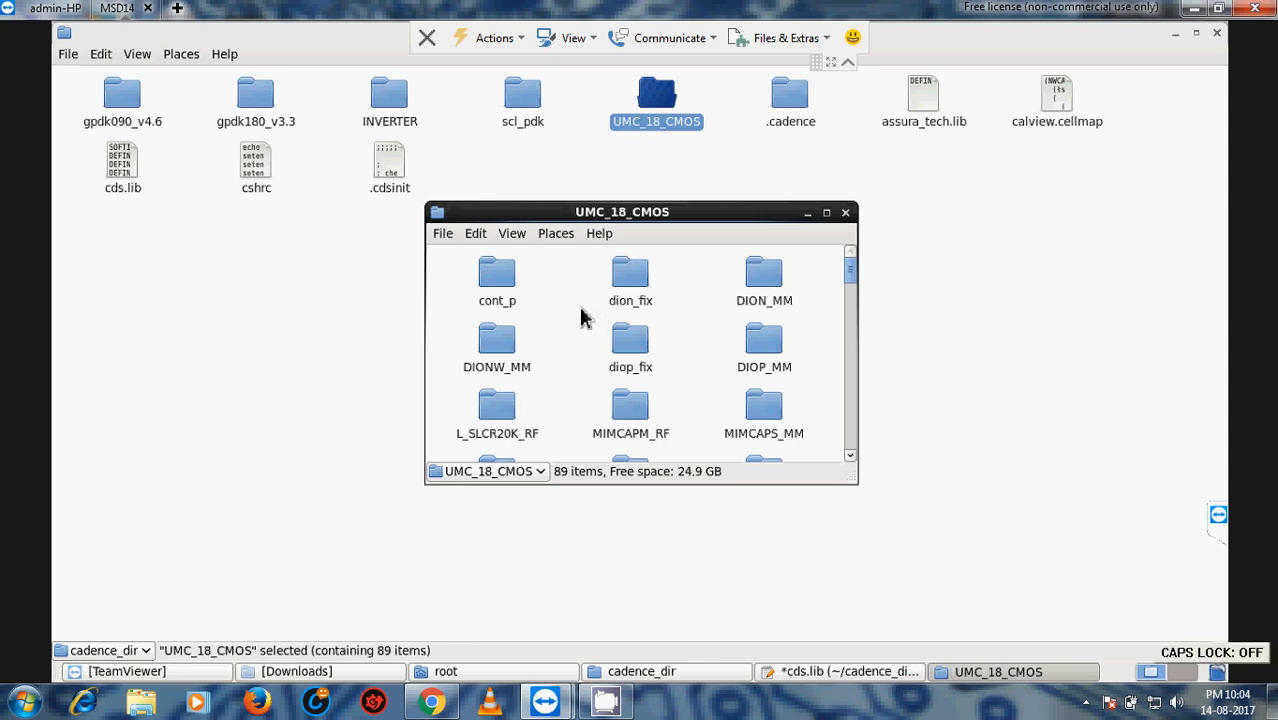
key("ctrl+l")
right_click(621, 354)
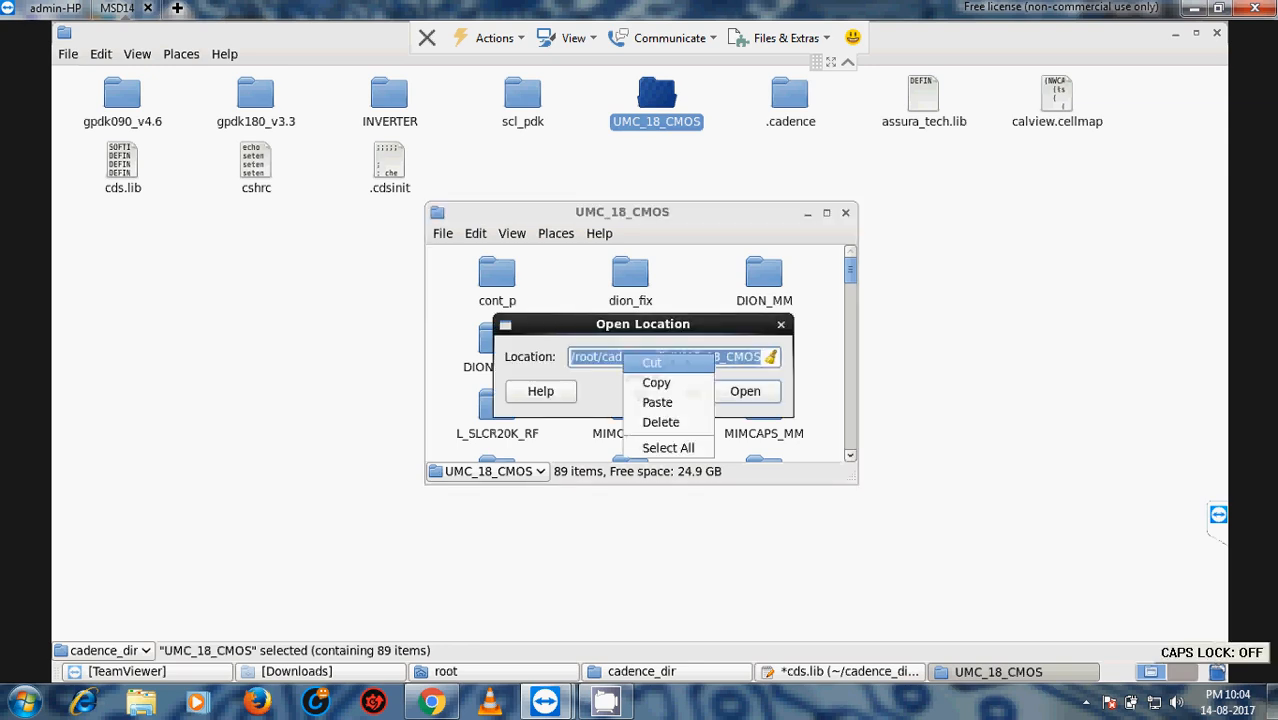
left_click(655, 385)
left_click(660, 390)
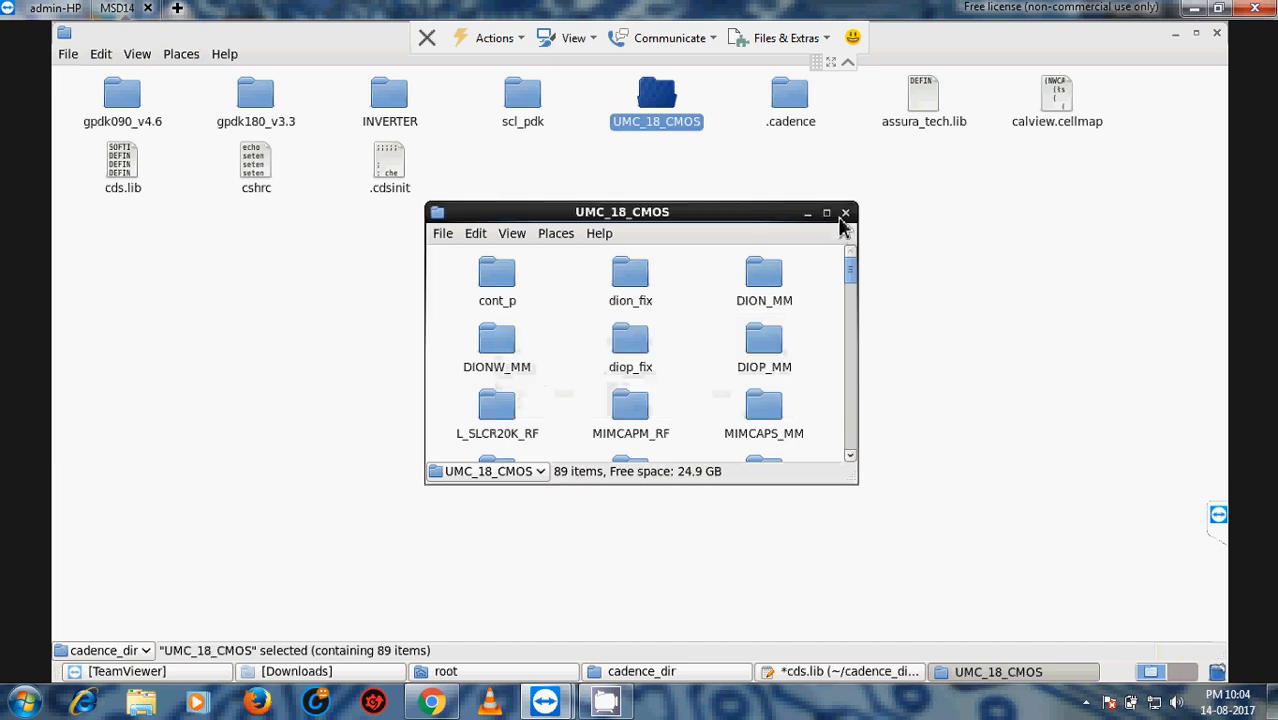
left_click(844, 214)
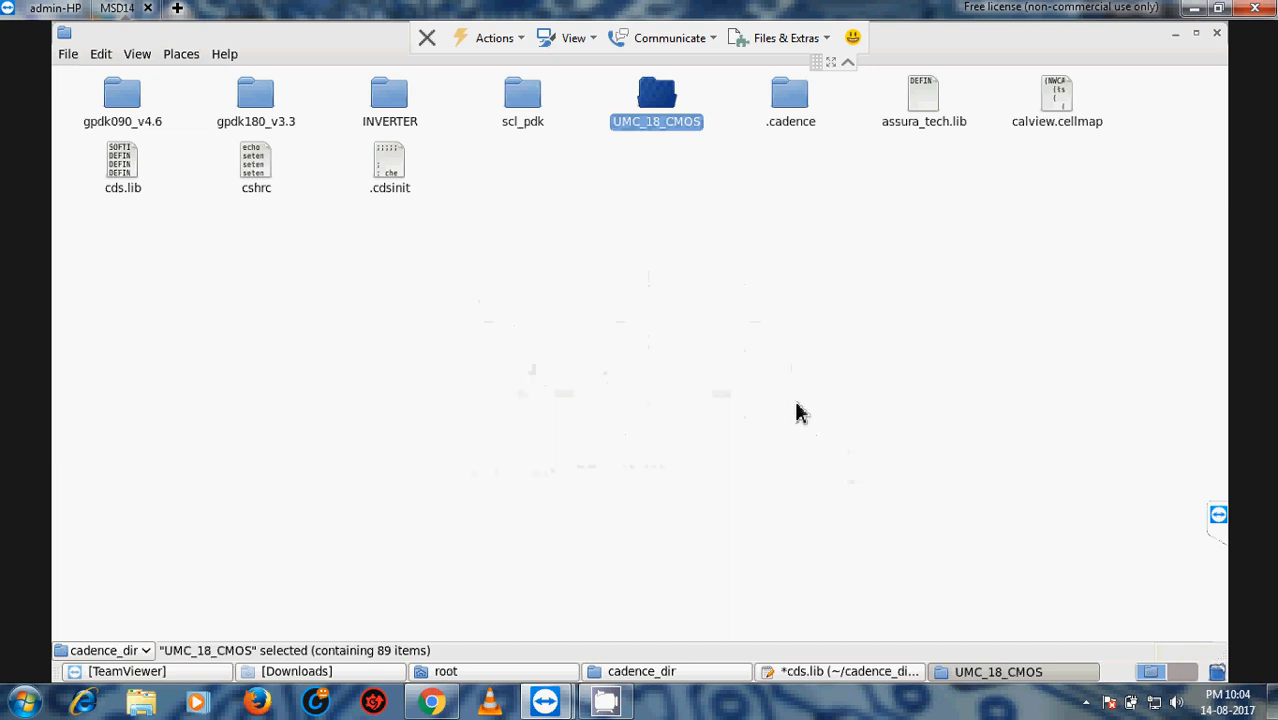
Paste the path /root/cadence_dir/UMC_18_CMOS after the new DEFINE keyword in cds.lib.
left_click(833, 678)
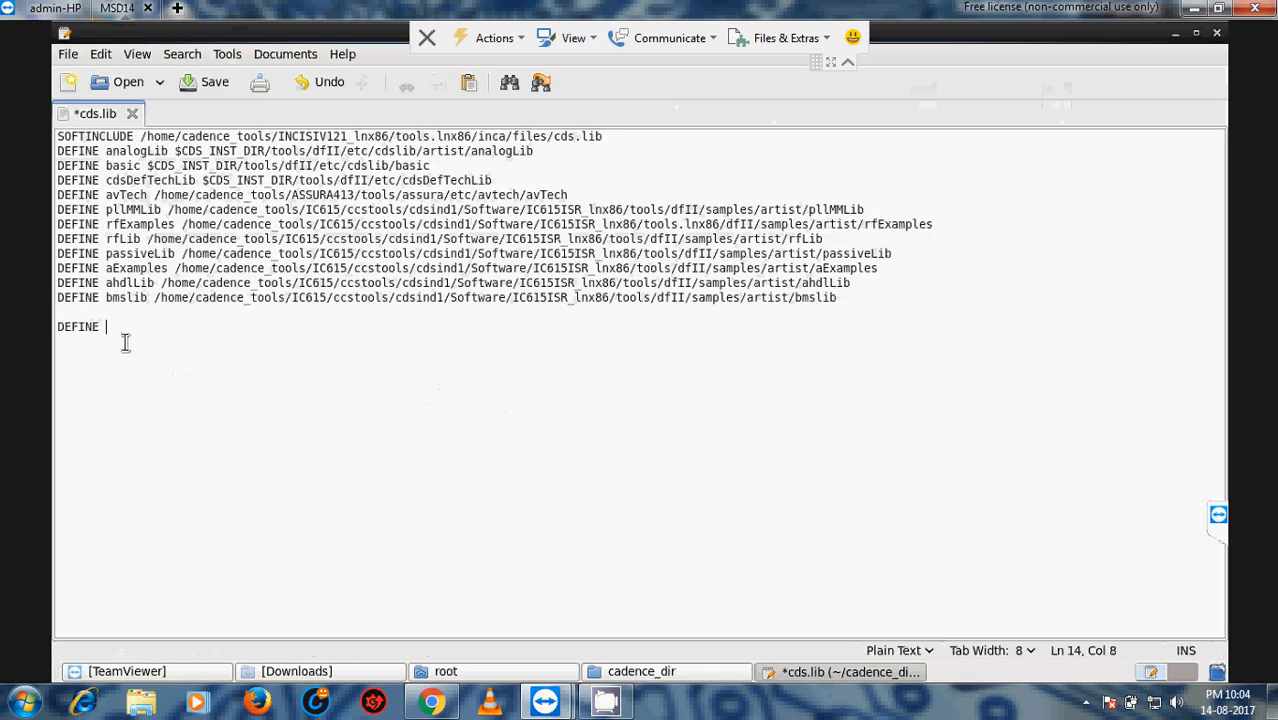
right_click(125, 340)
left_click(148, 431)
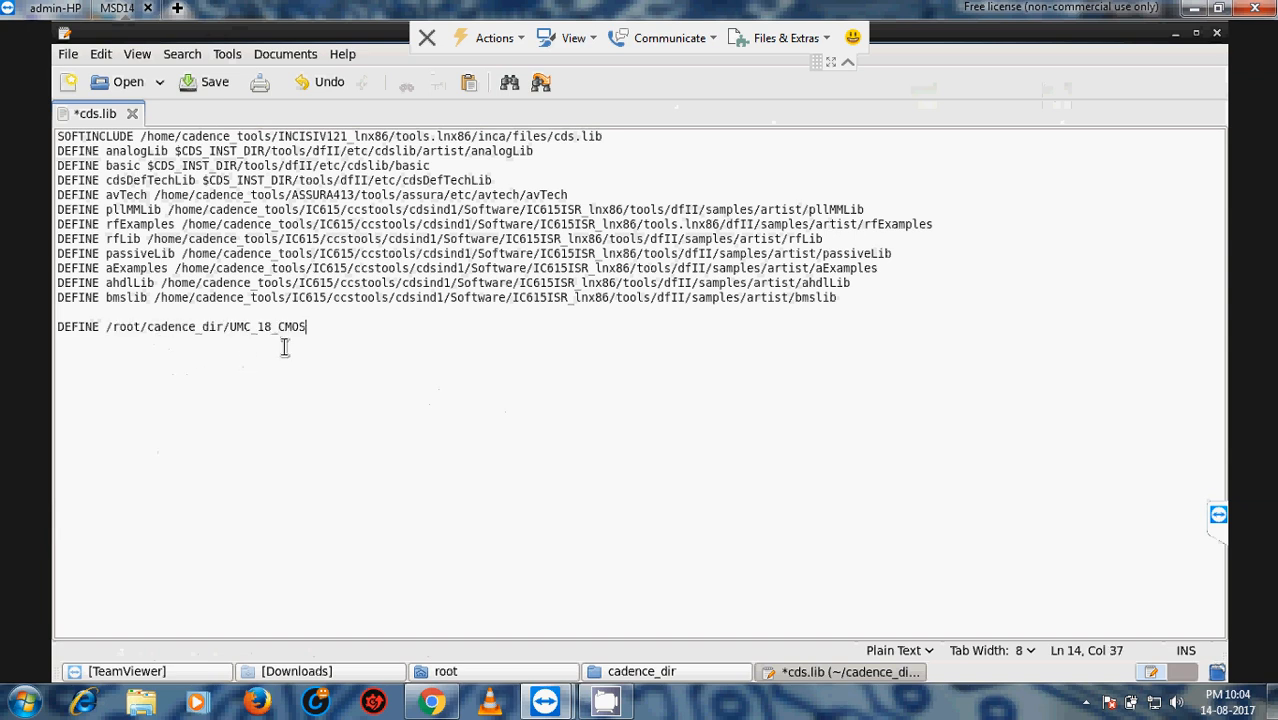
Copy UMC_18_CMOS from the end of the path and insert it as the library name before the path, separated by a space.
left_click_drag(306, 327, 246, 331)
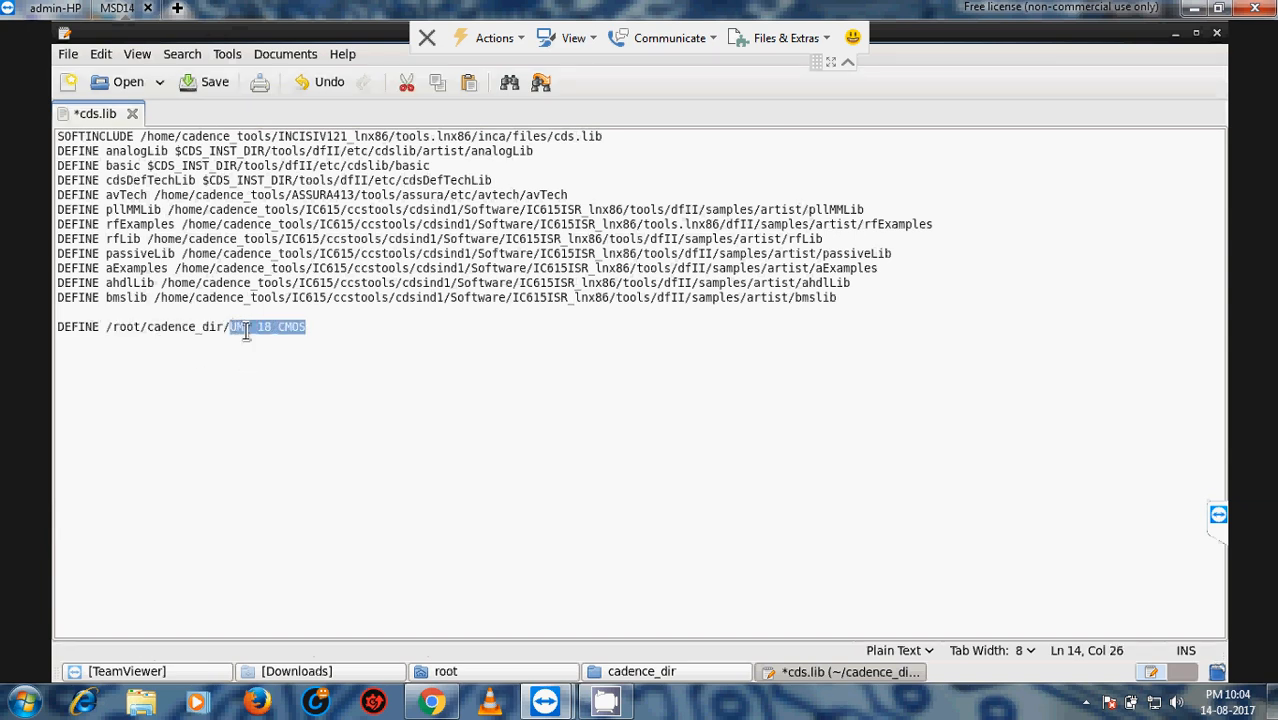
right_click(248, 331)
left_click(282, 405)
left_click(108, 328)
right_click(110, 330)
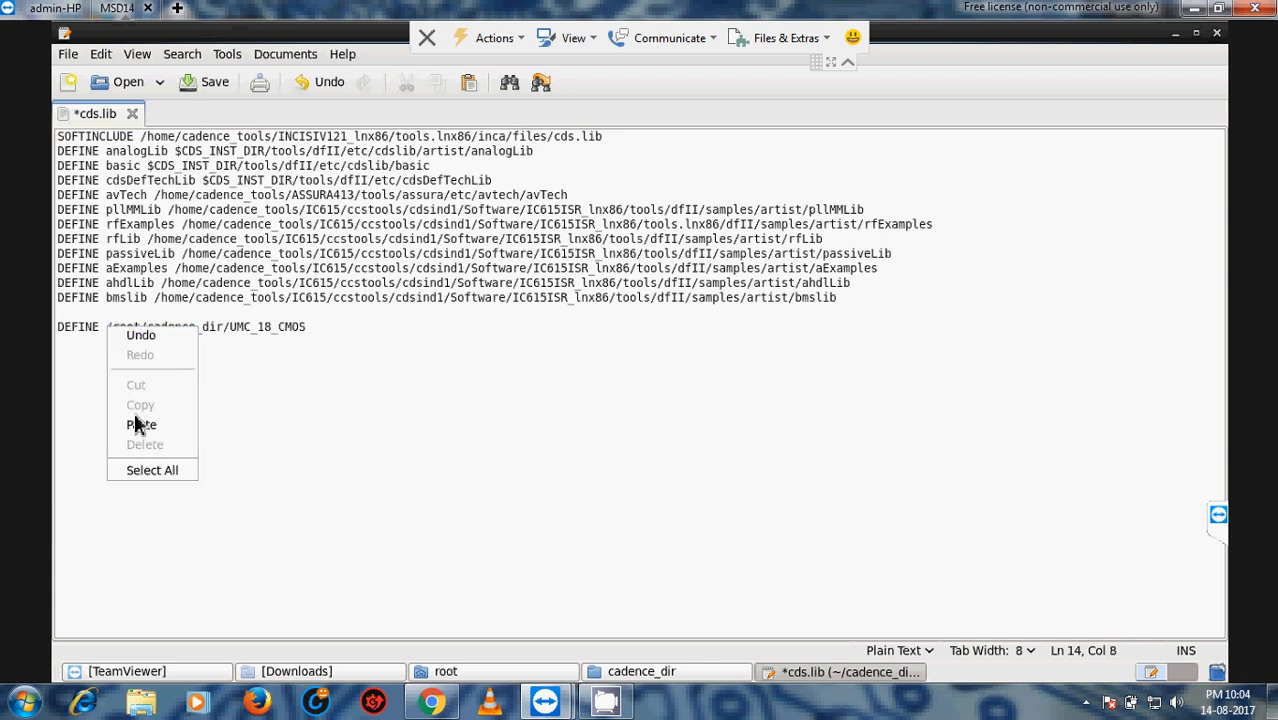
left_click(140, 426)
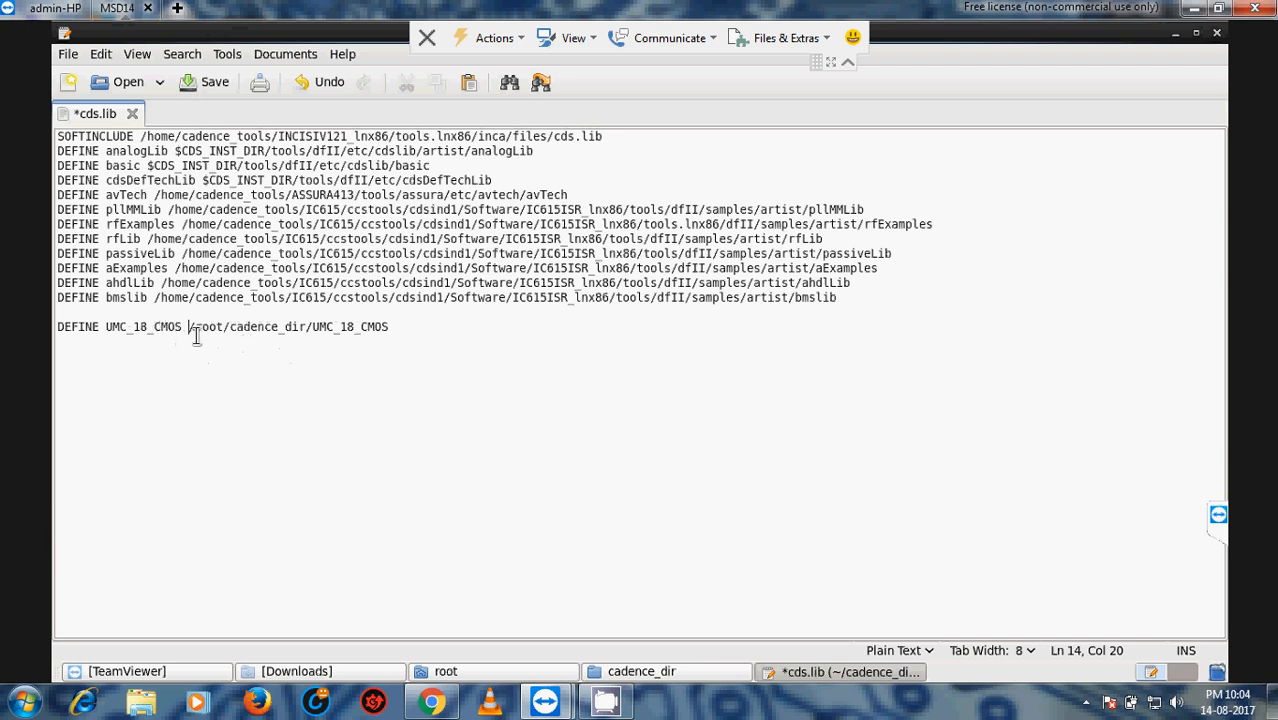
From cadence_dir, open the nested folders scl_pdk, home, smart, Desktop, scl_pdk and design_kit.
left_click(397, 328)
left_click(636, 671)
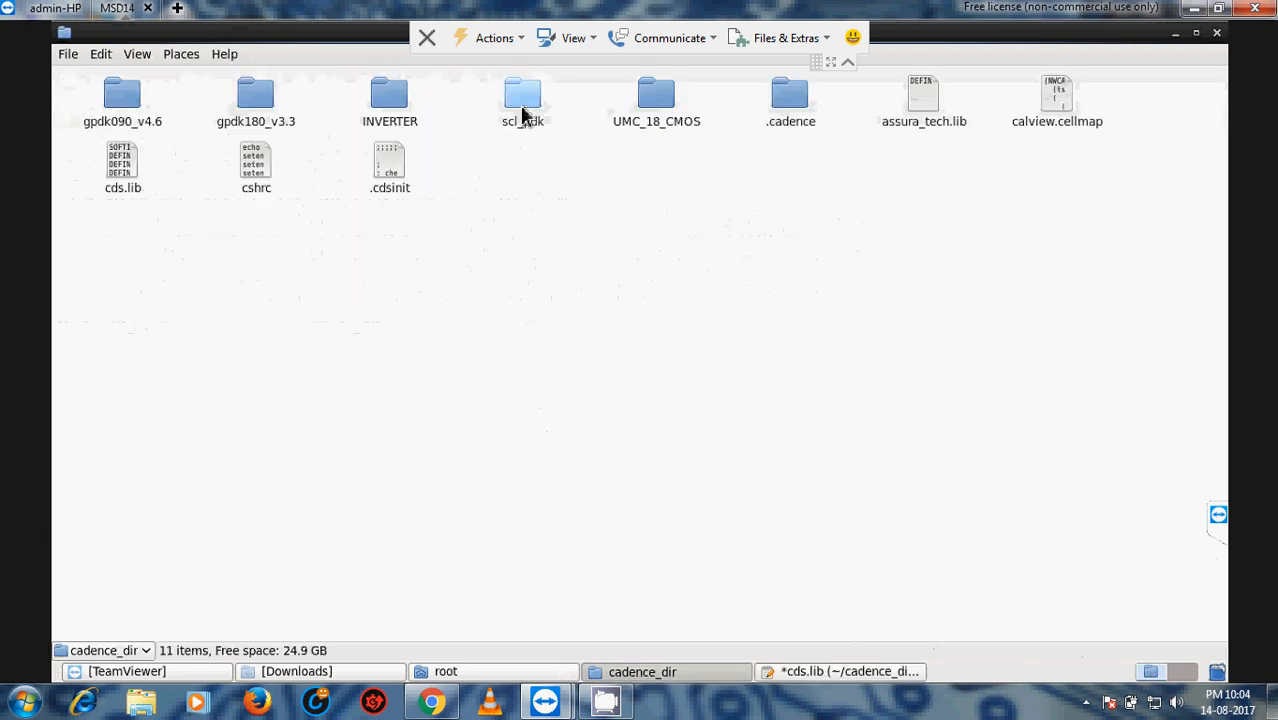
double_click(521, 108)
double_click(728, 422)
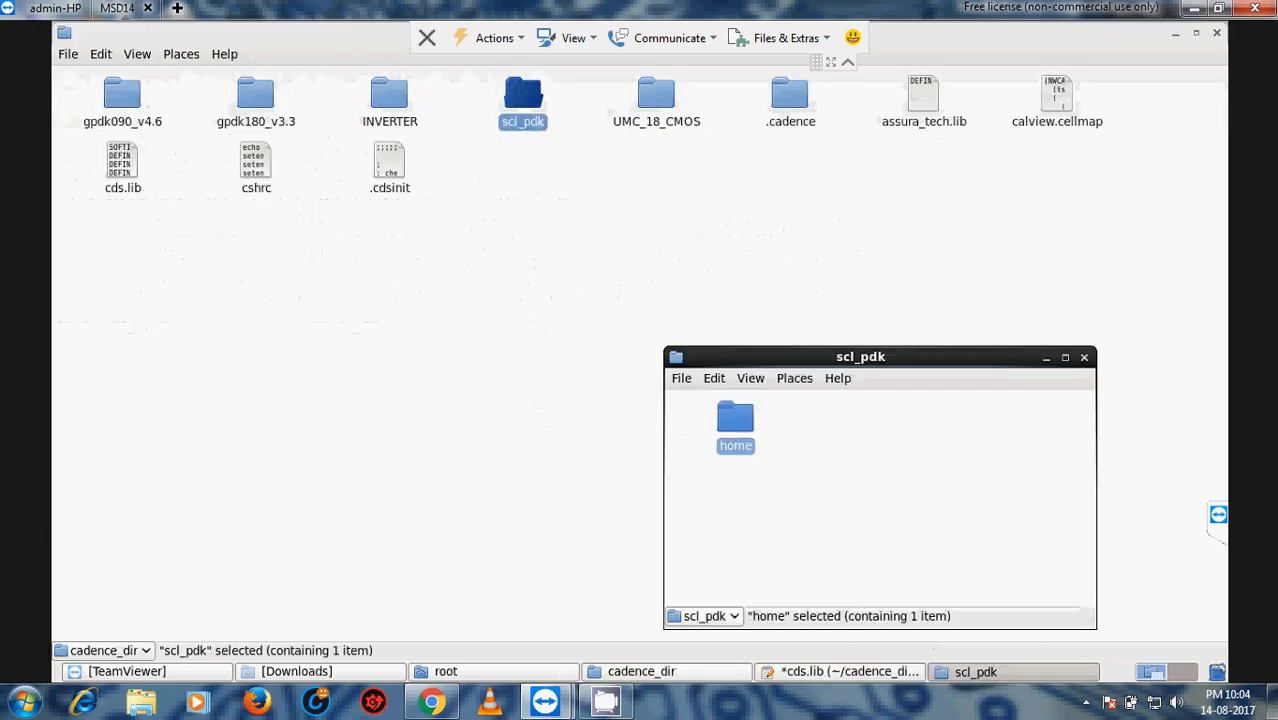
double_click(744, 428)
double_click(751, 434)
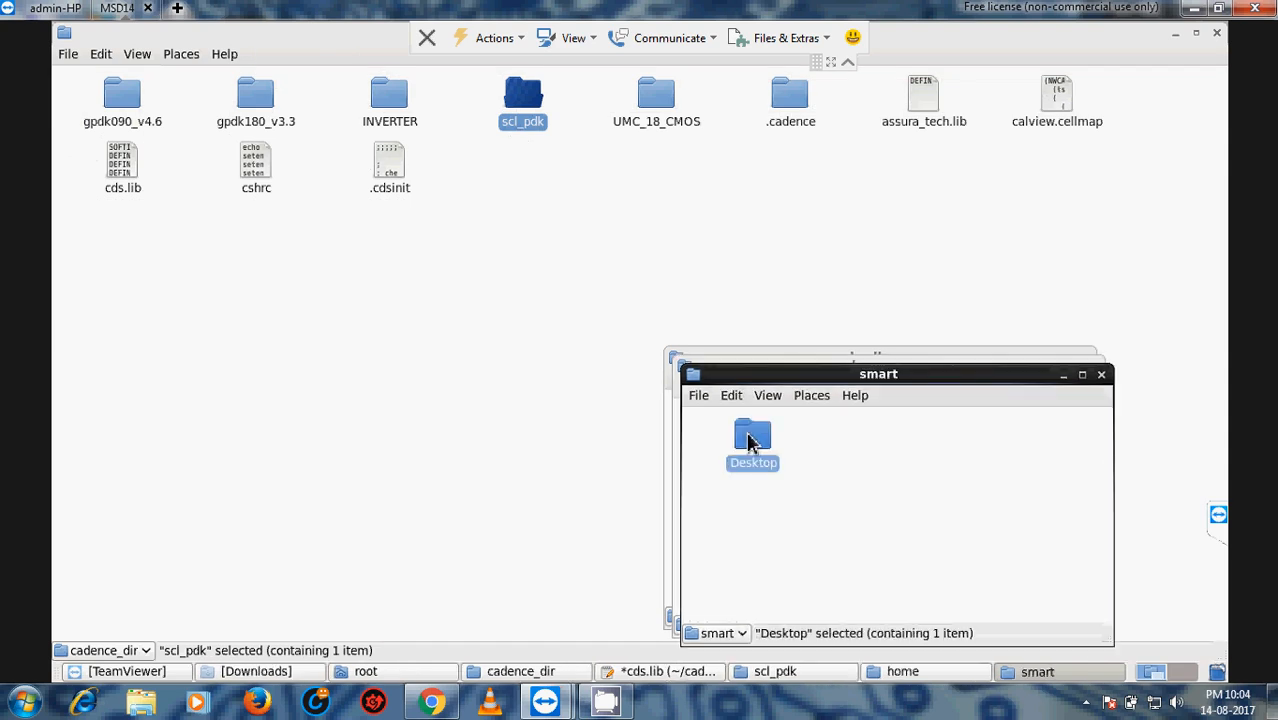
double_click(755, 440)
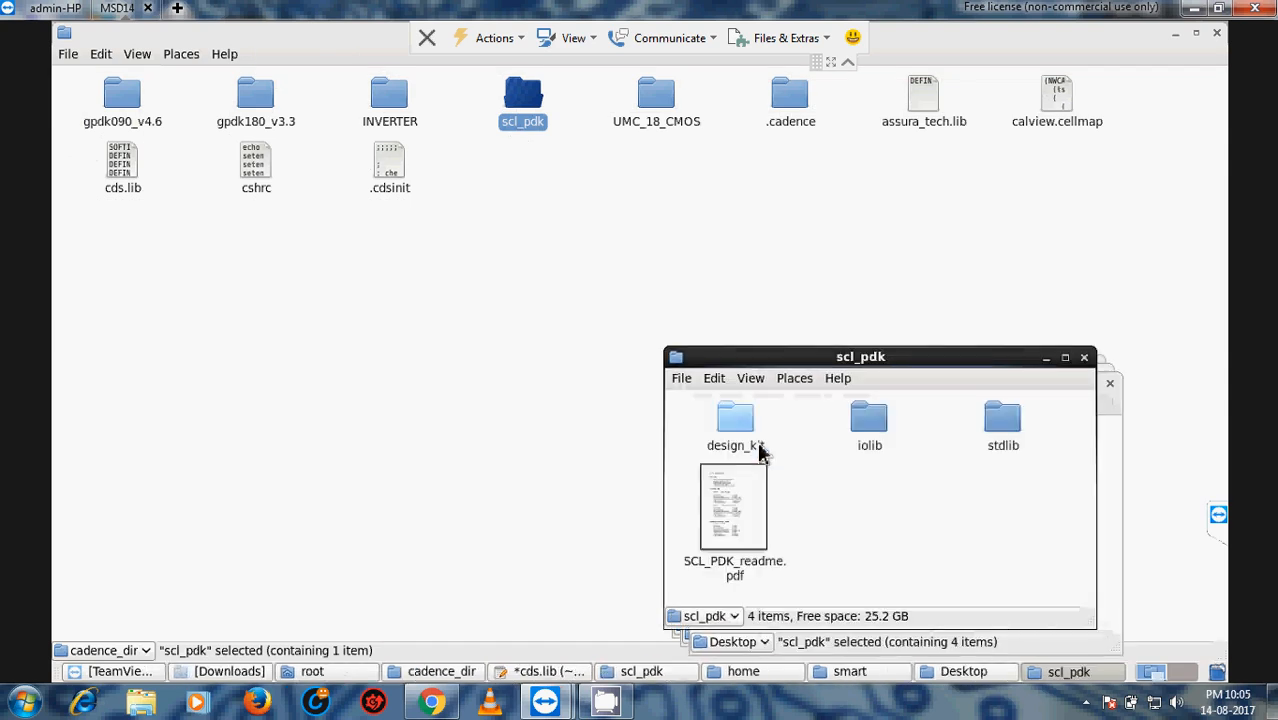
double_click(737, 422)
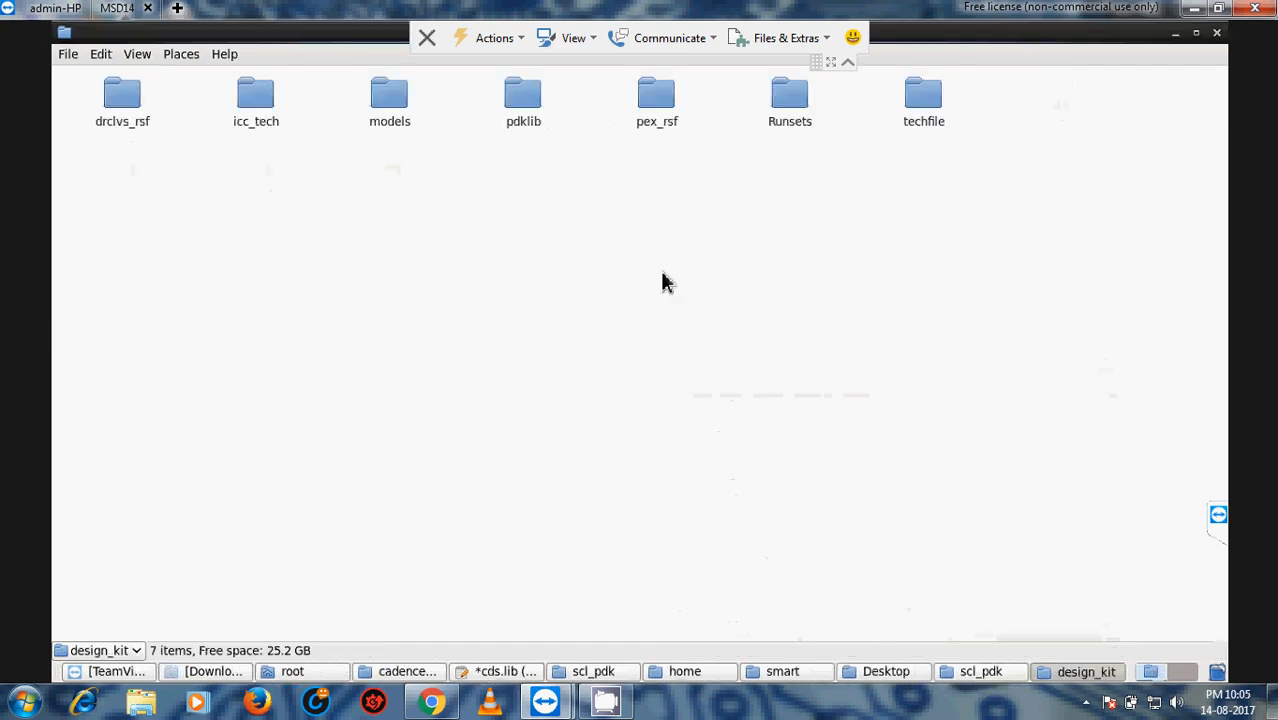
From design_kit, open the nested folders pdklib/cadence/OA/ts018_compana_4M1L_OA/rev0.0/ref_libs/ts018_scl_prim.
double_click(533, 110)
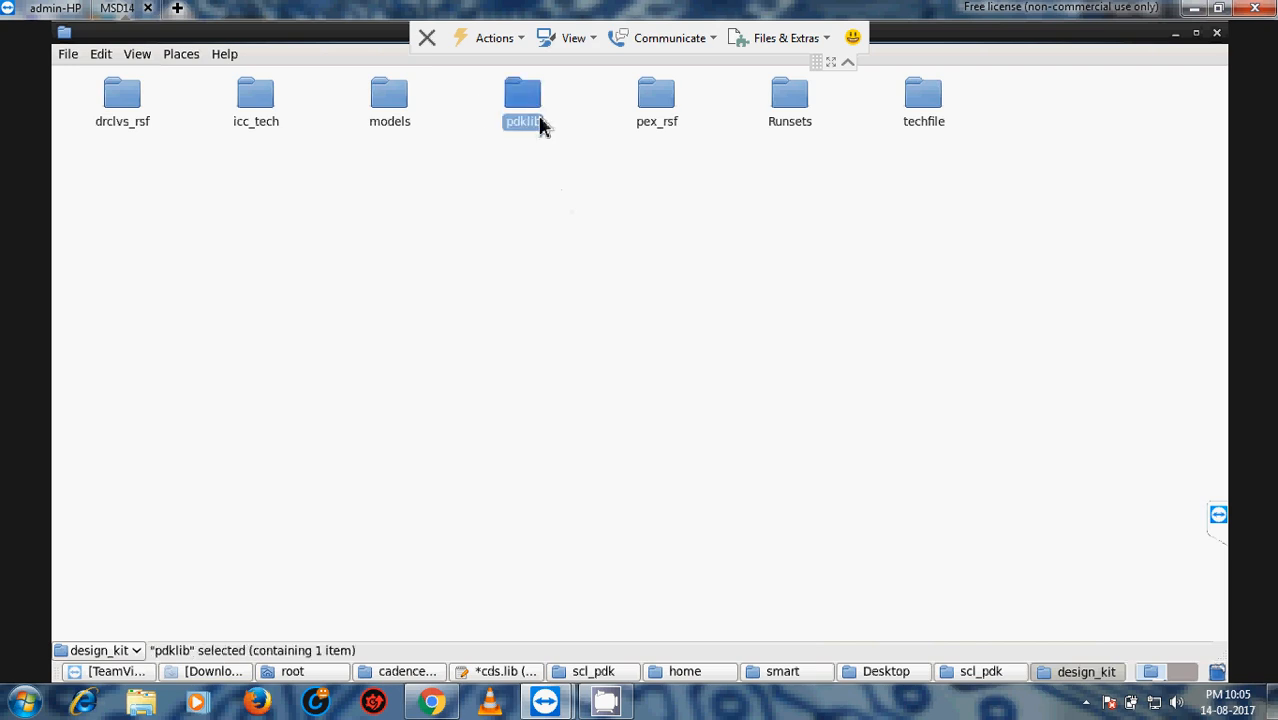
double_click(499, 286)
left_click(505, 290)
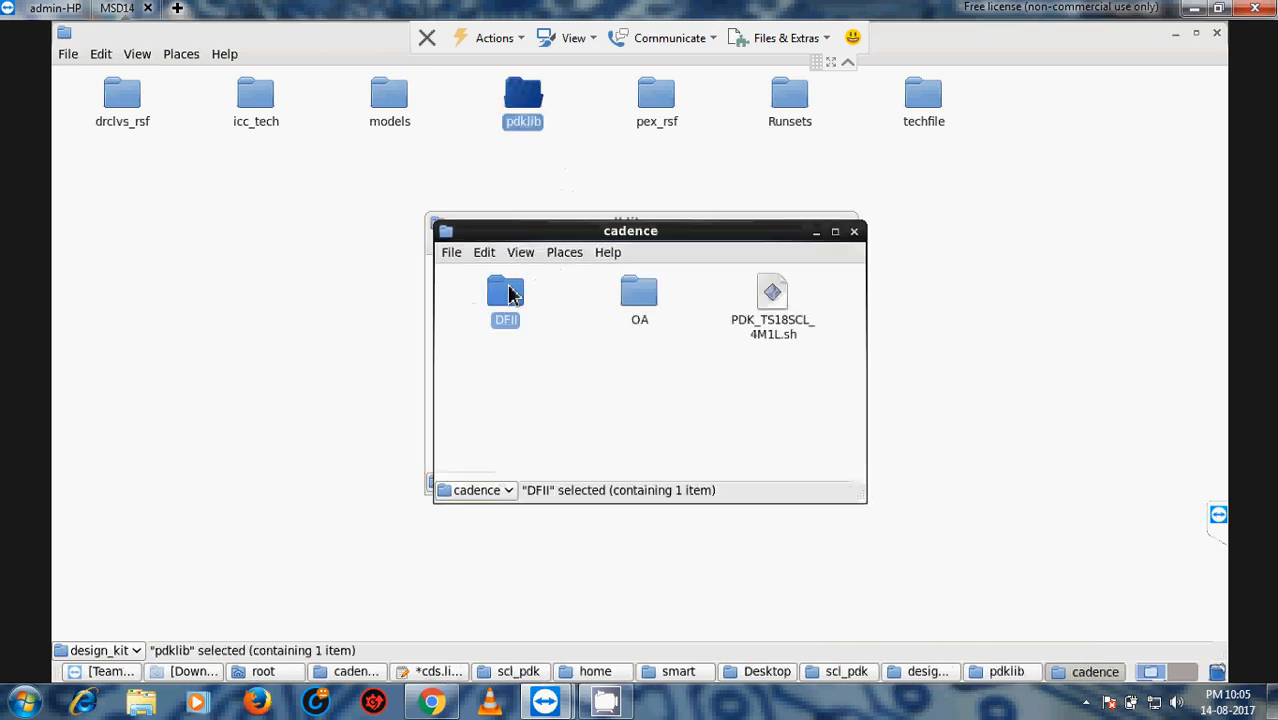
left_click(505, 350)
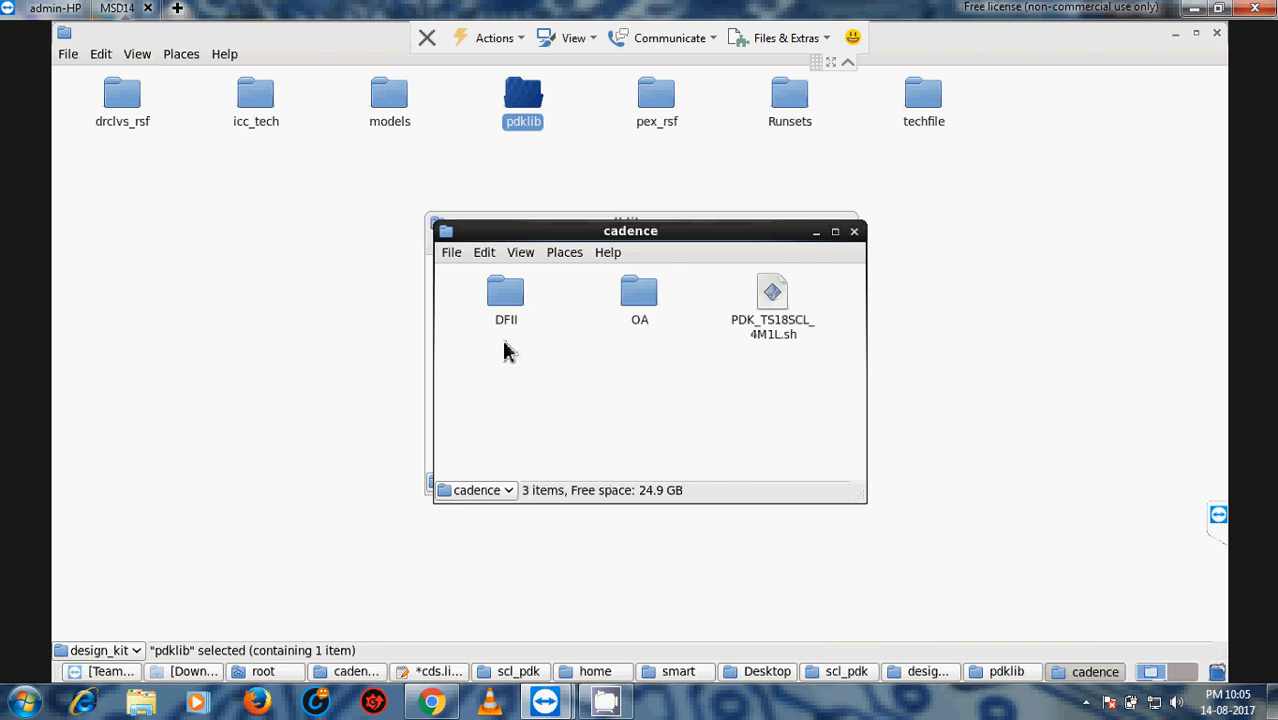
double_click(646, 306)
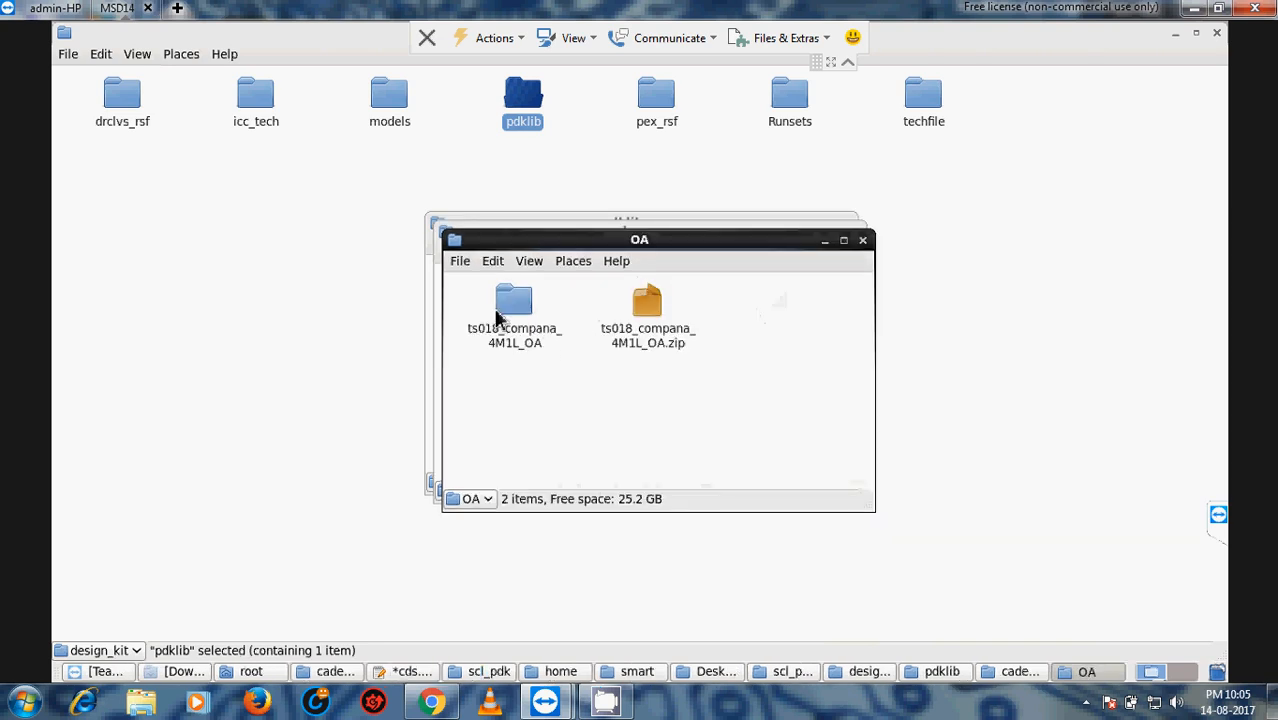
double_click(510, 312)
double_click(530, 313)
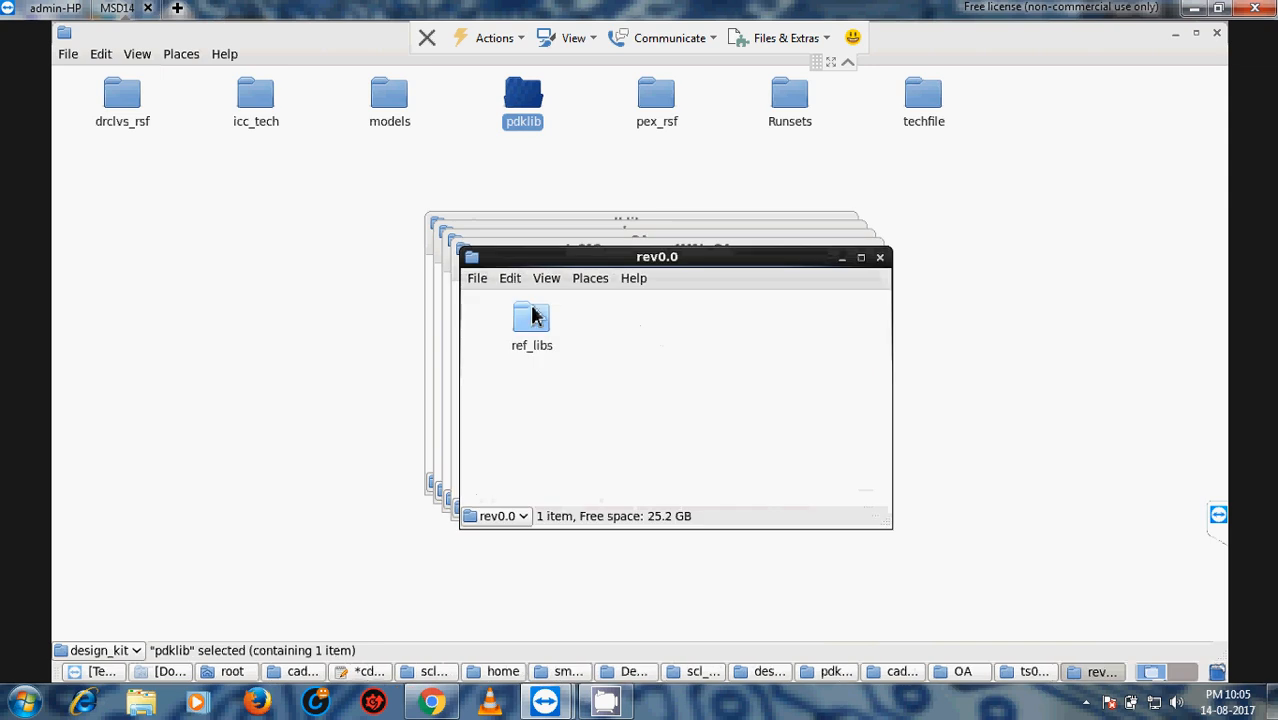
double_click(540, 325)
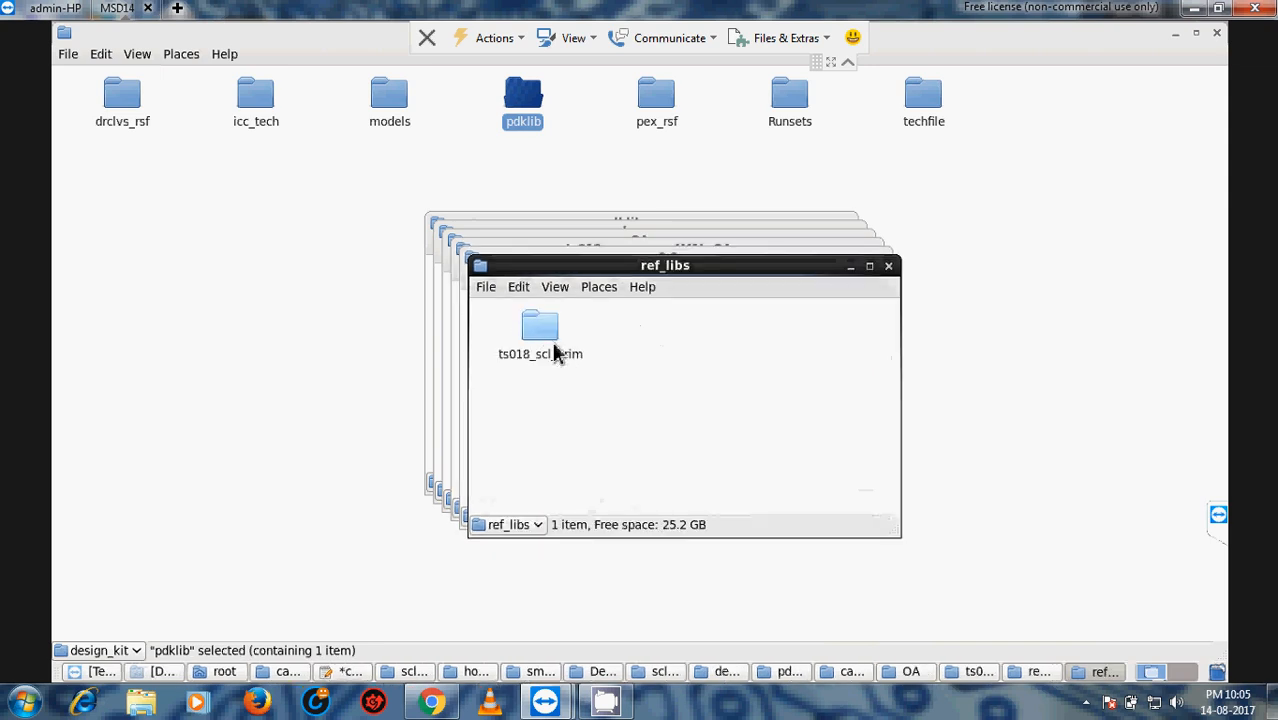
left_click(550, 337)
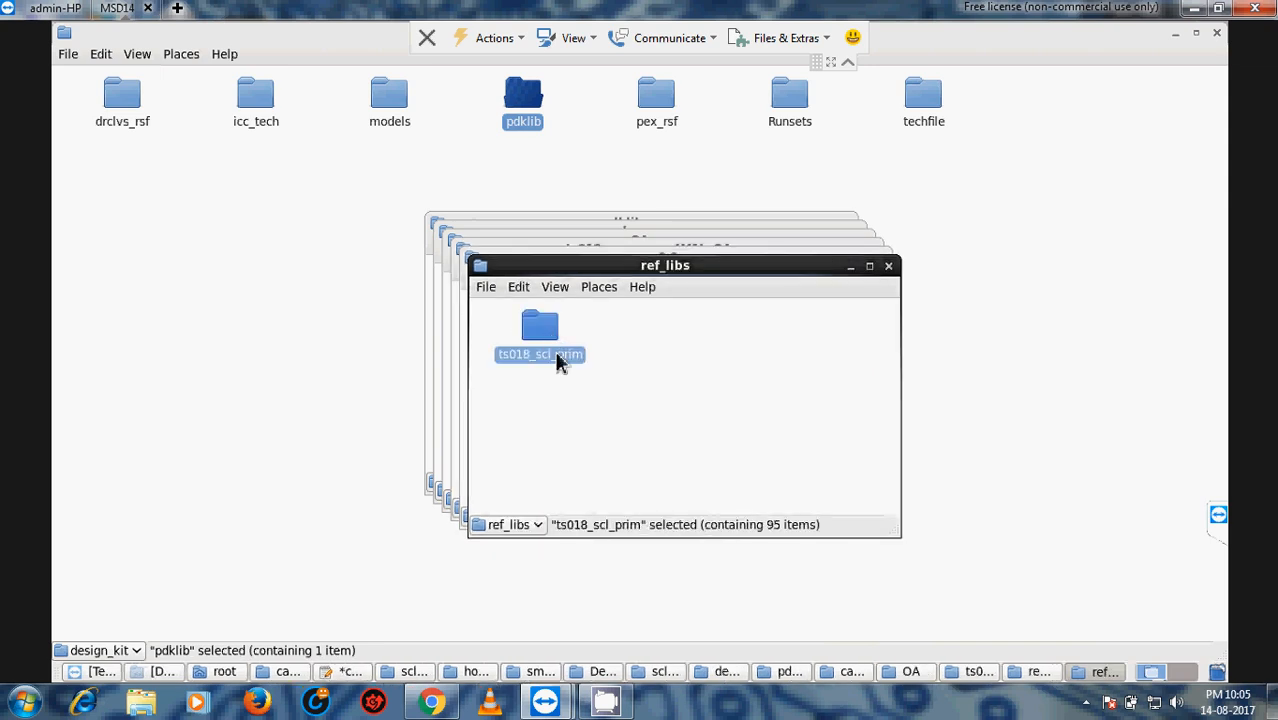
double_click(553, 345)
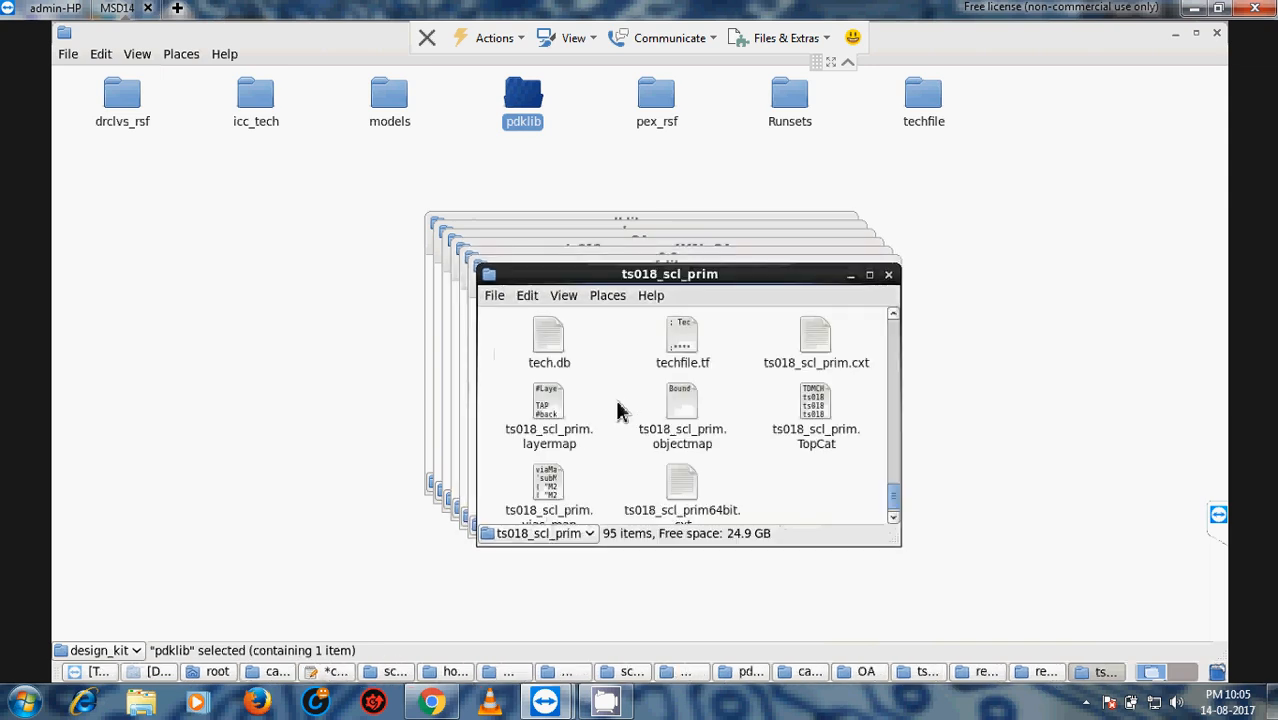
Copy the full location path of the ts018_scl_prim folder, and close its window along with the ref_libs and rev0.0 windows.
key("ctrl+l")
right_click(668, 416)
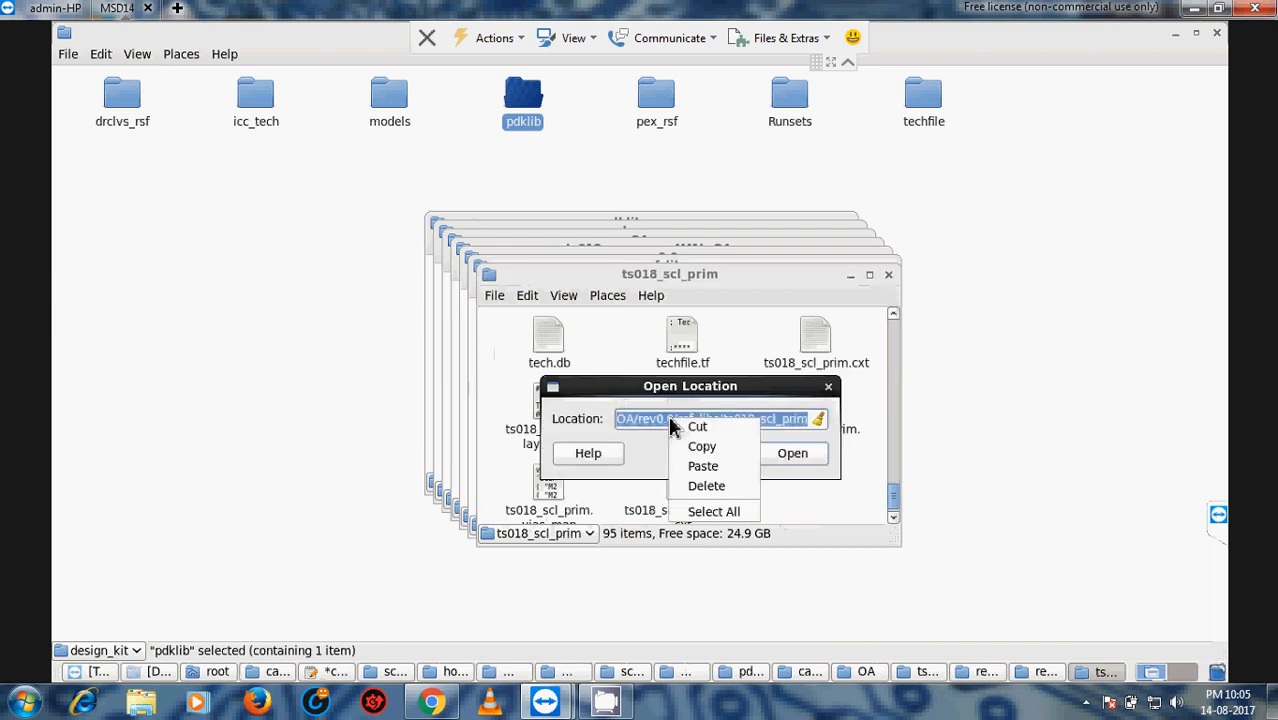
left_click(686, 449)
left_click(704, 450)
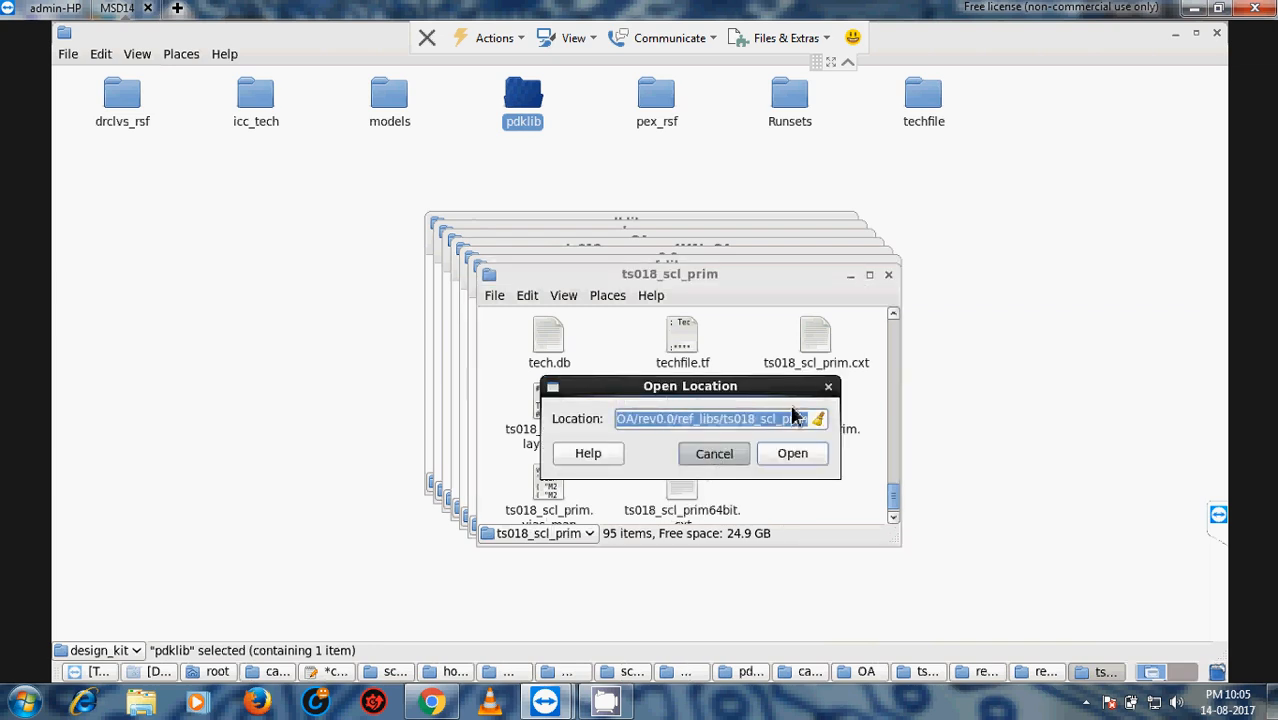
left_click(888, 275)
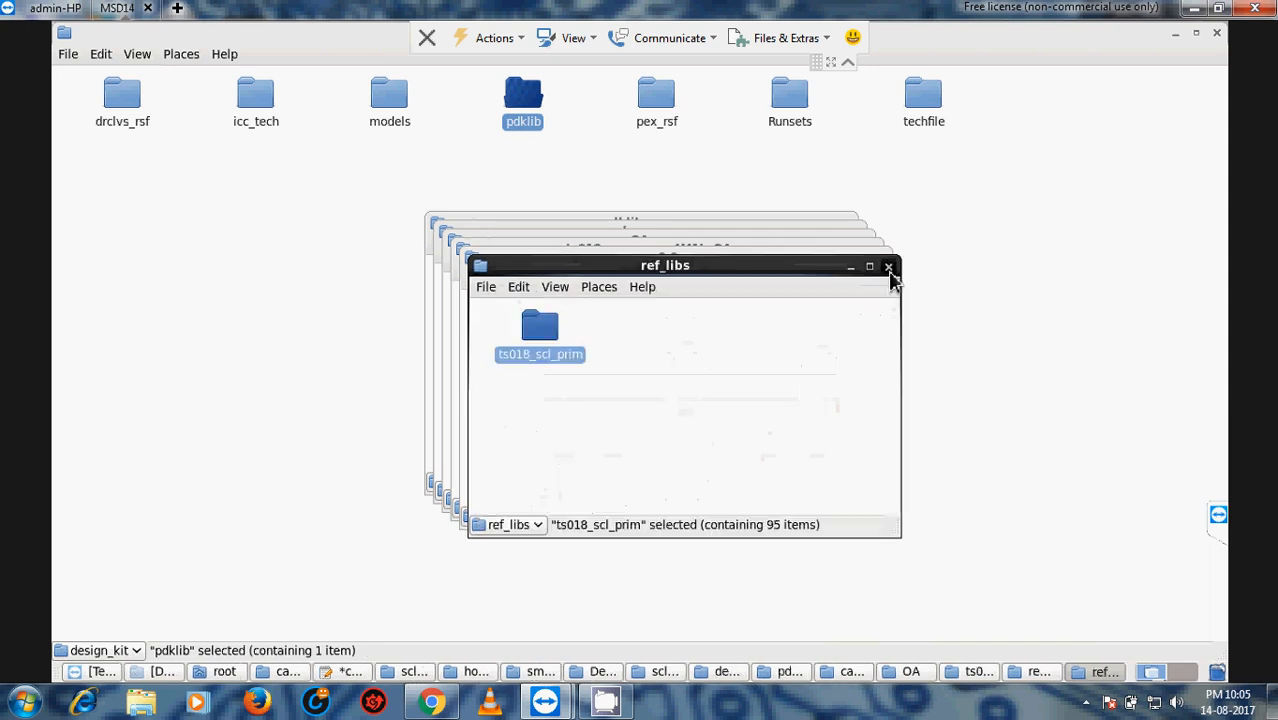
left_click(890, 263)
left_click(881, 258)
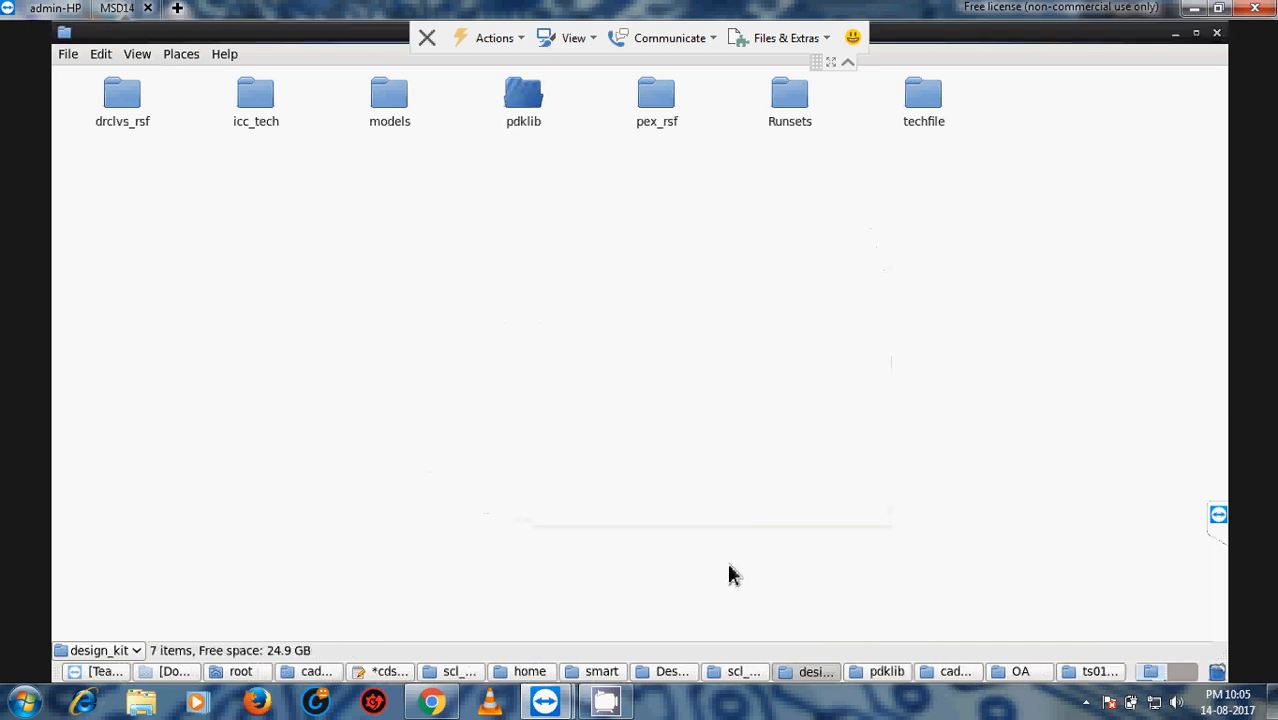
Start a DEFINE line below the UMC_18_CMOS entry in cds.lib and paste the copied ts018_scl_prim path after the keyword.
left_click(392, 671)
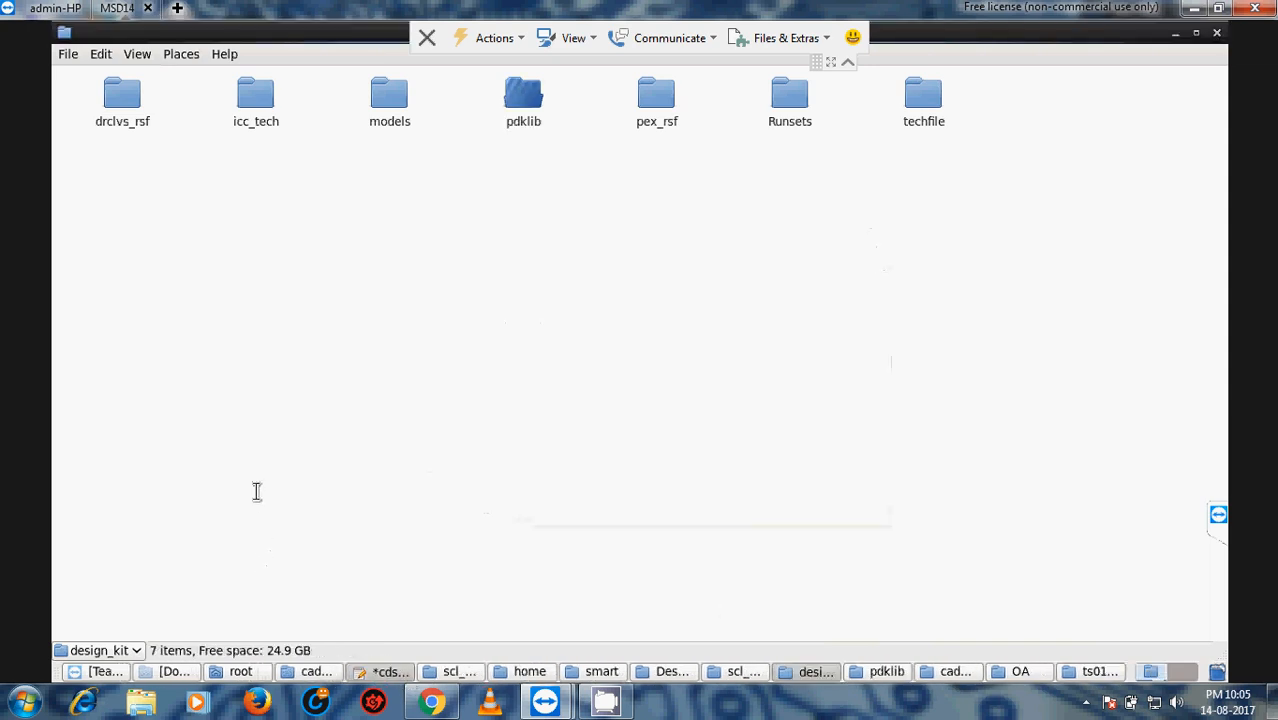
key("Return")
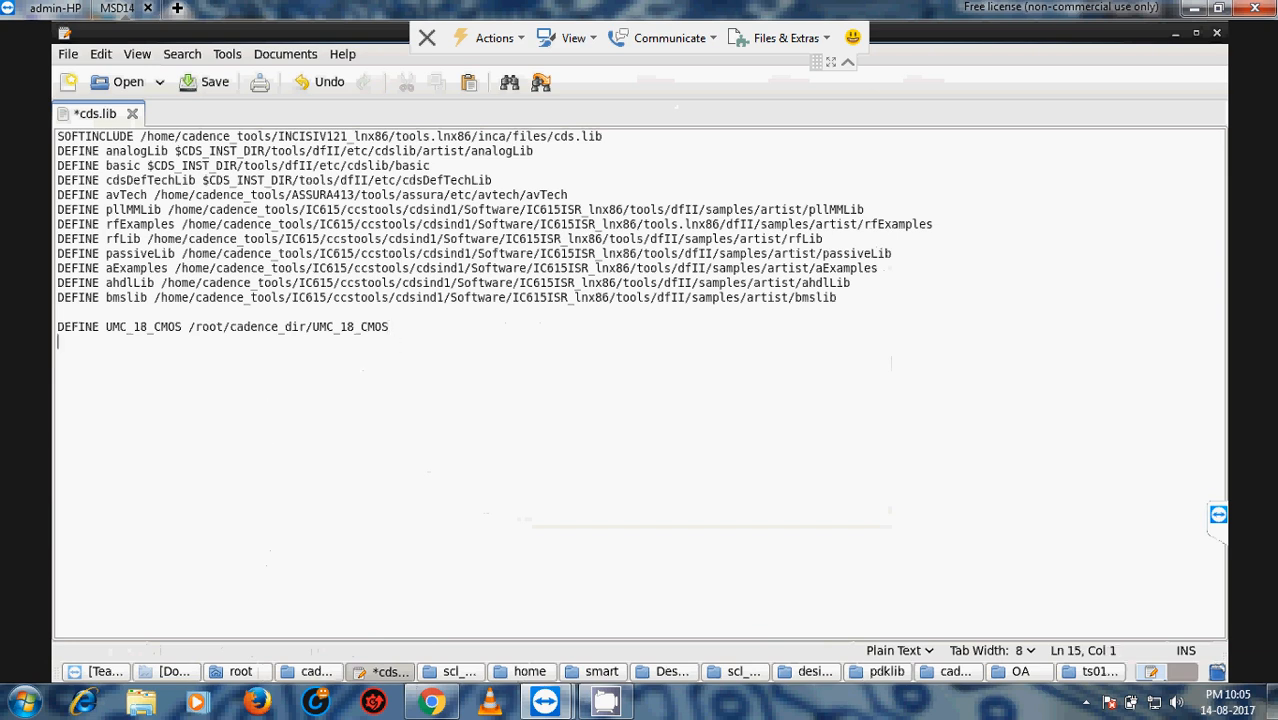
key("Caps_Lock")
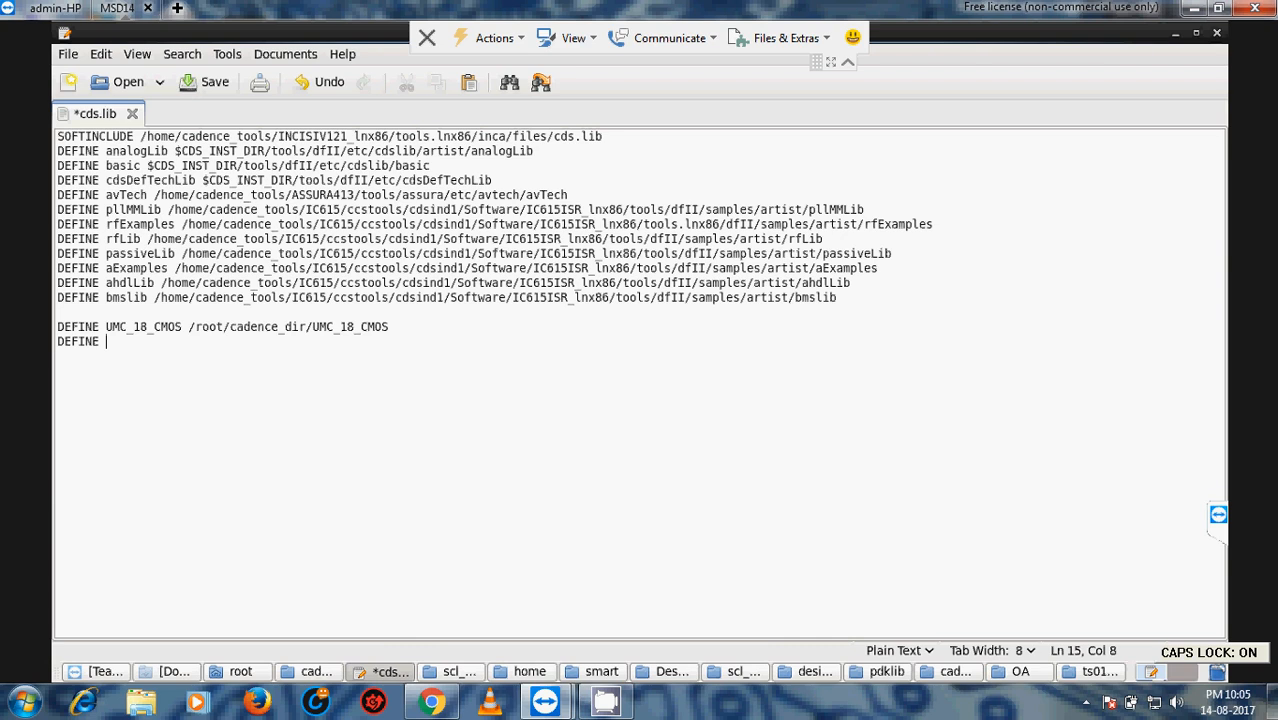
right_click(249, 400)
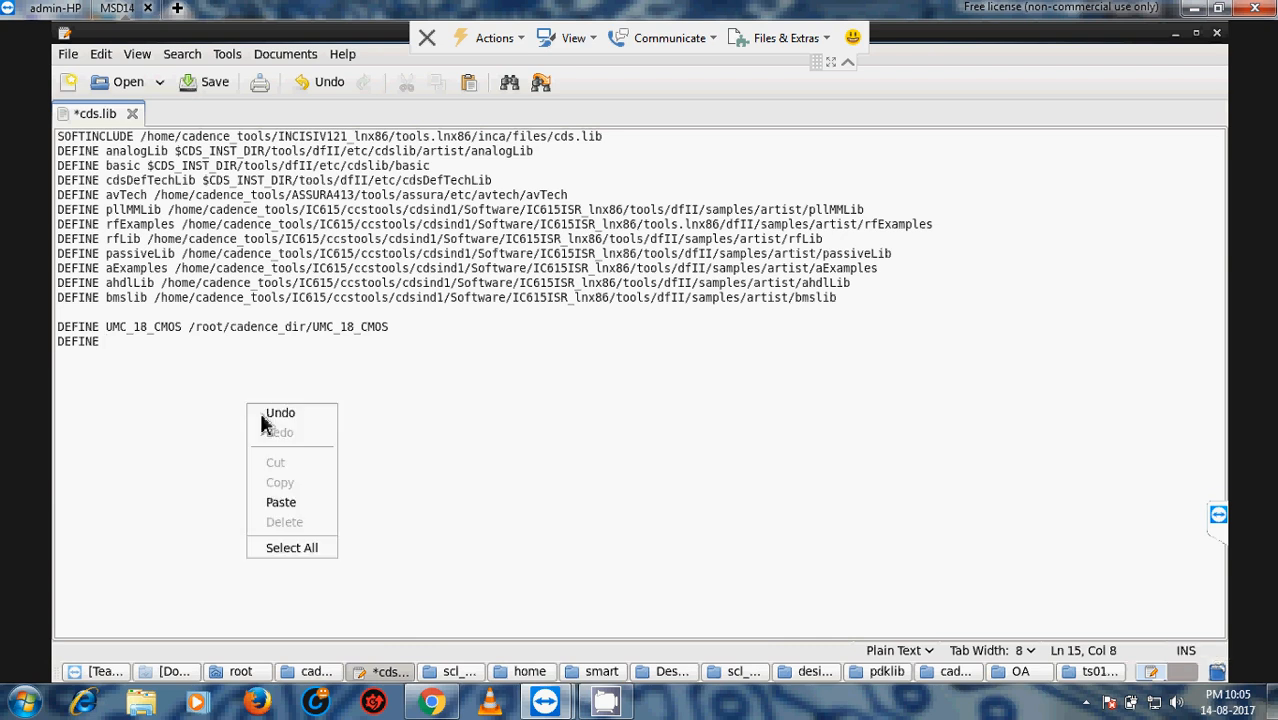
left_click(271, 503)
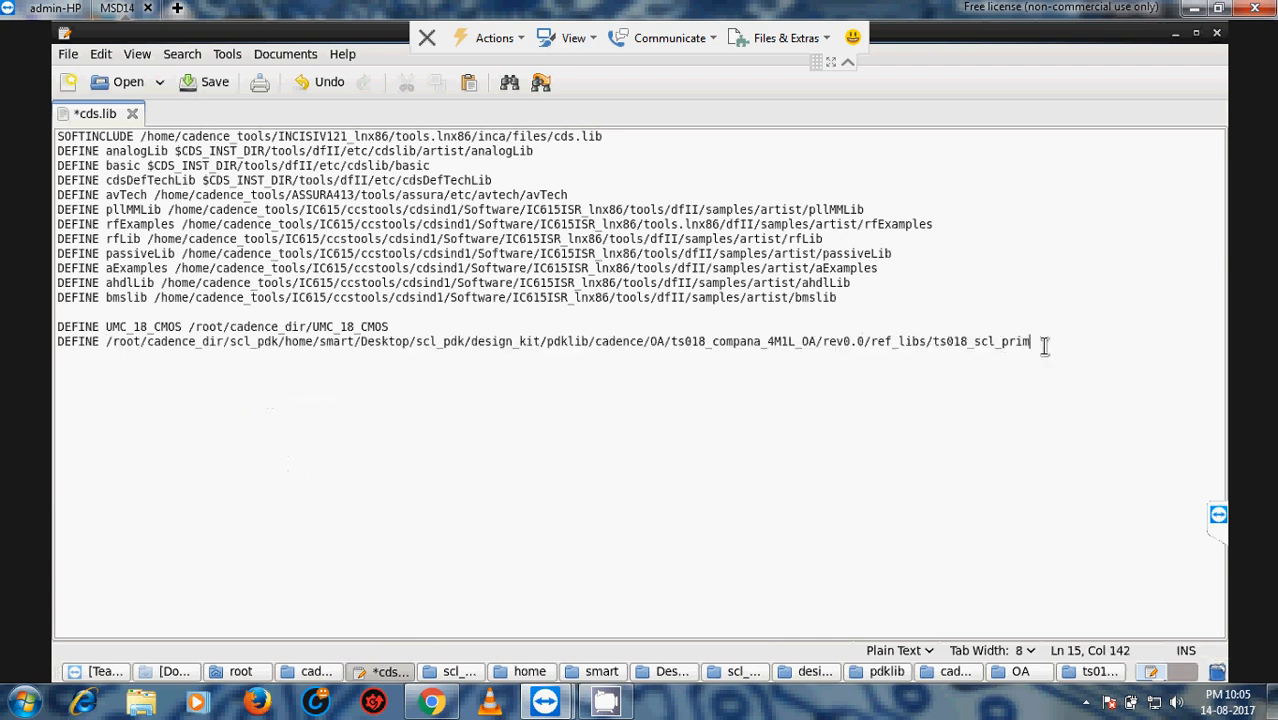
Copy ts018_scl_prim from the end of the path and insert it as the library name before the path, separated by a space.
left_click_drag(1030, 343, 948, 345)
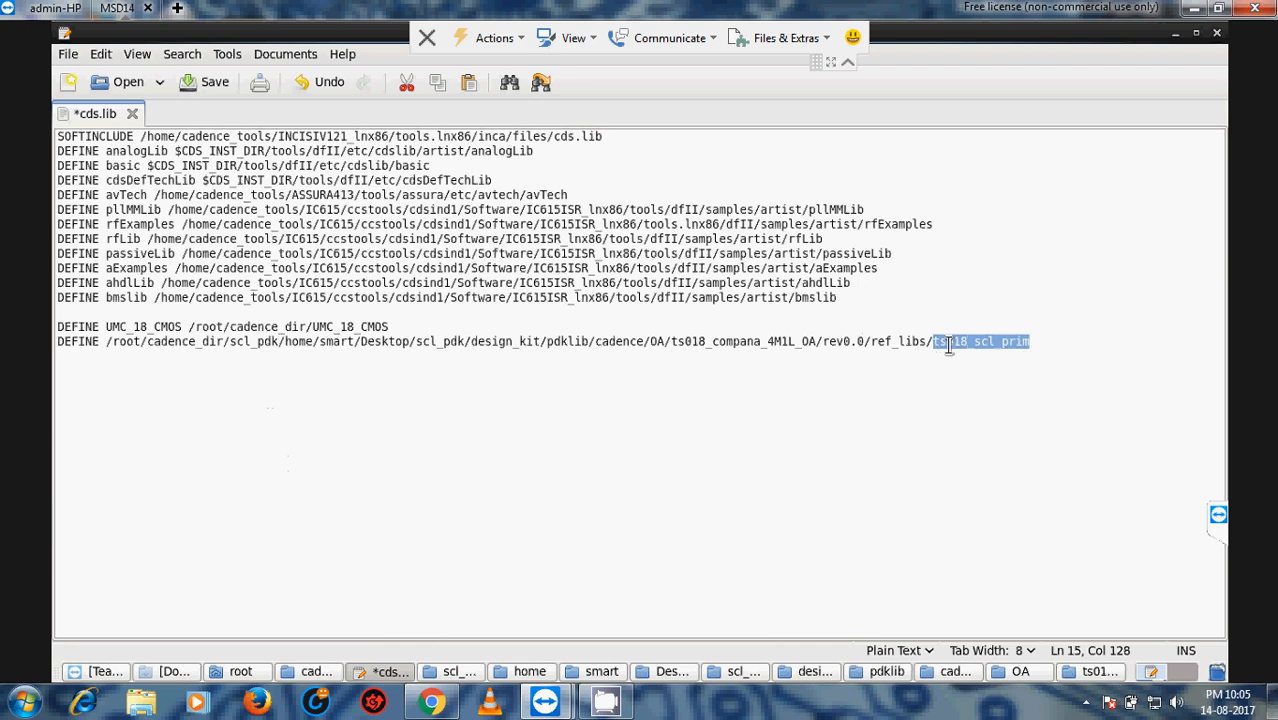
right_click(950, 344)
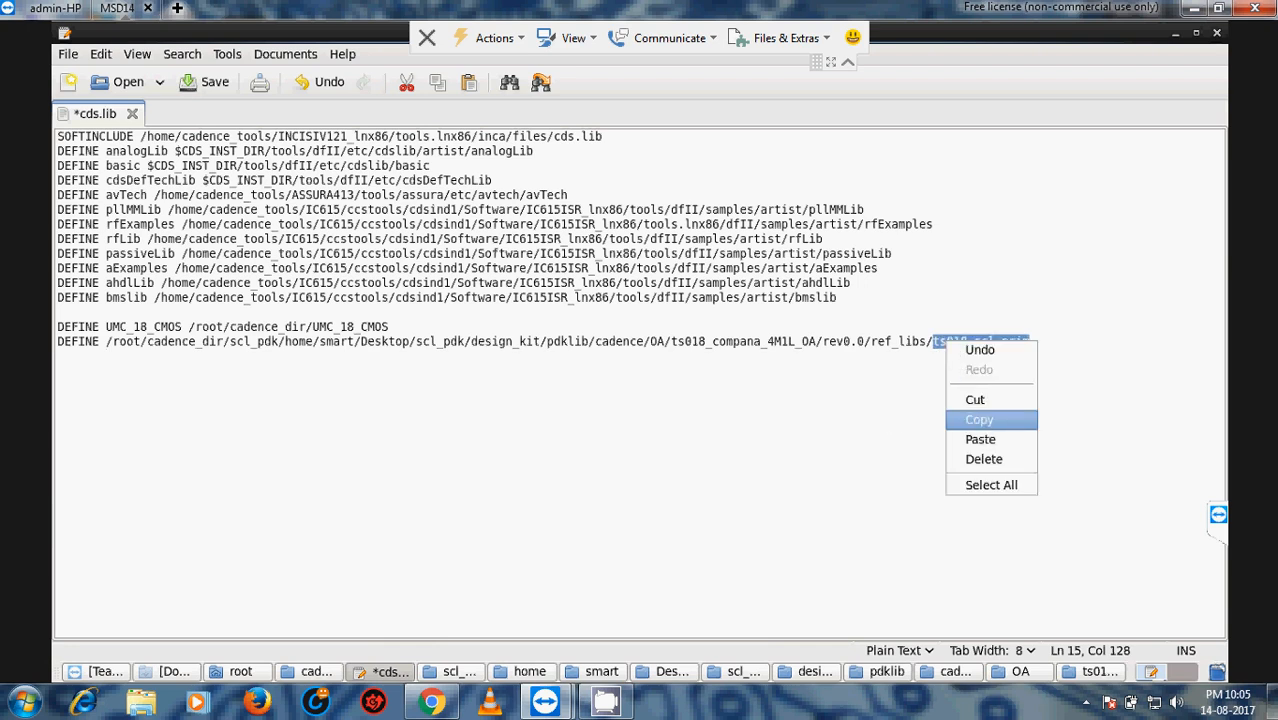
left_click(978, 420)
left_click(108, 344)
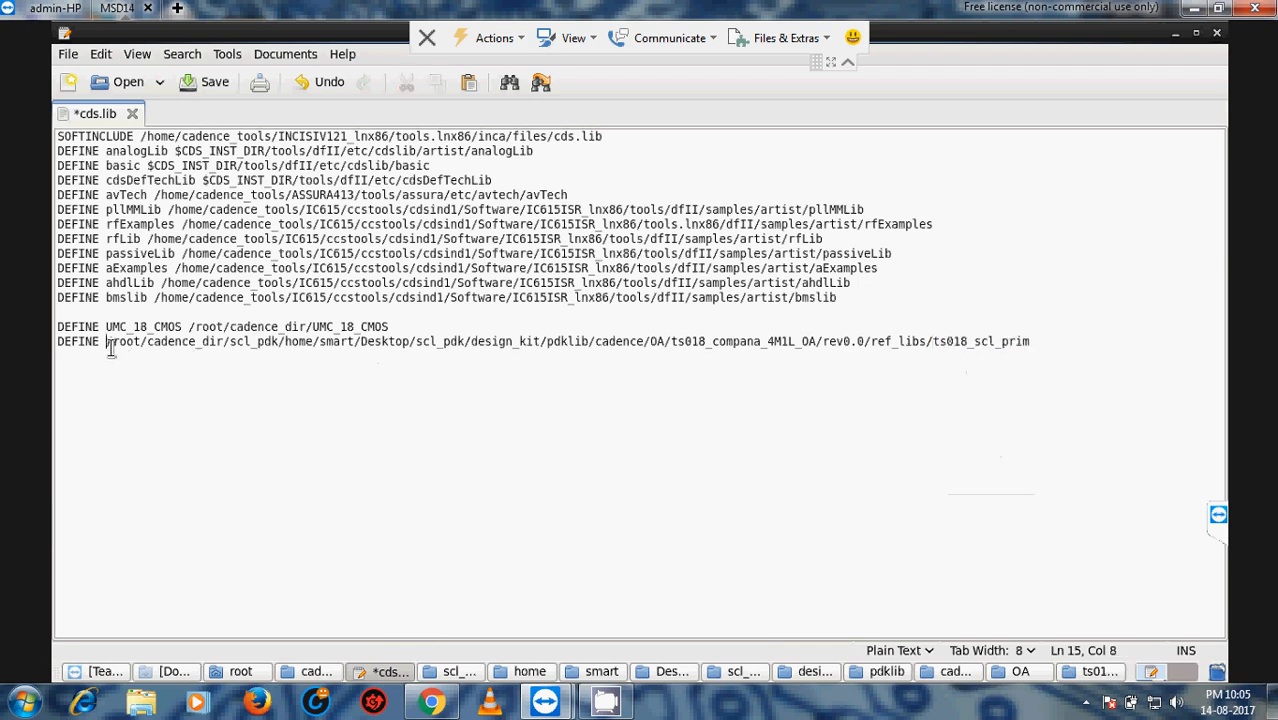
right_click(107, 344)
left_click(143, 443)
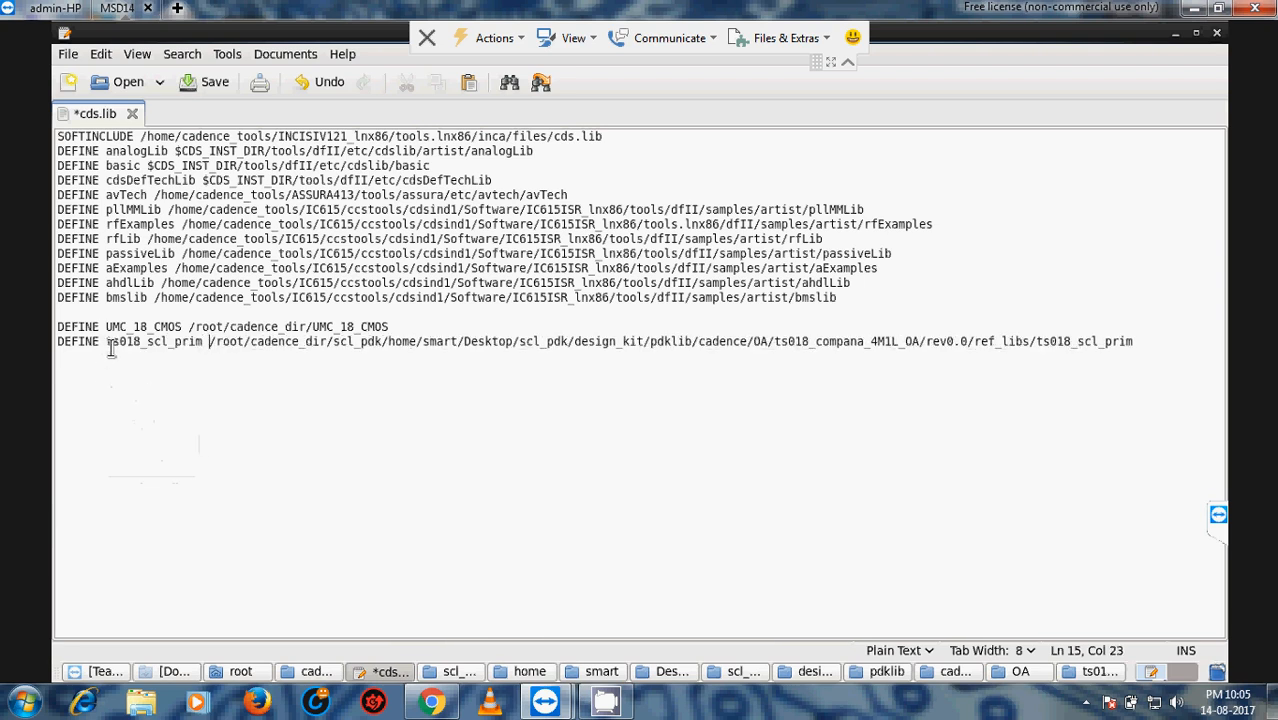
left_click_drag(112, 345, 163, 343)
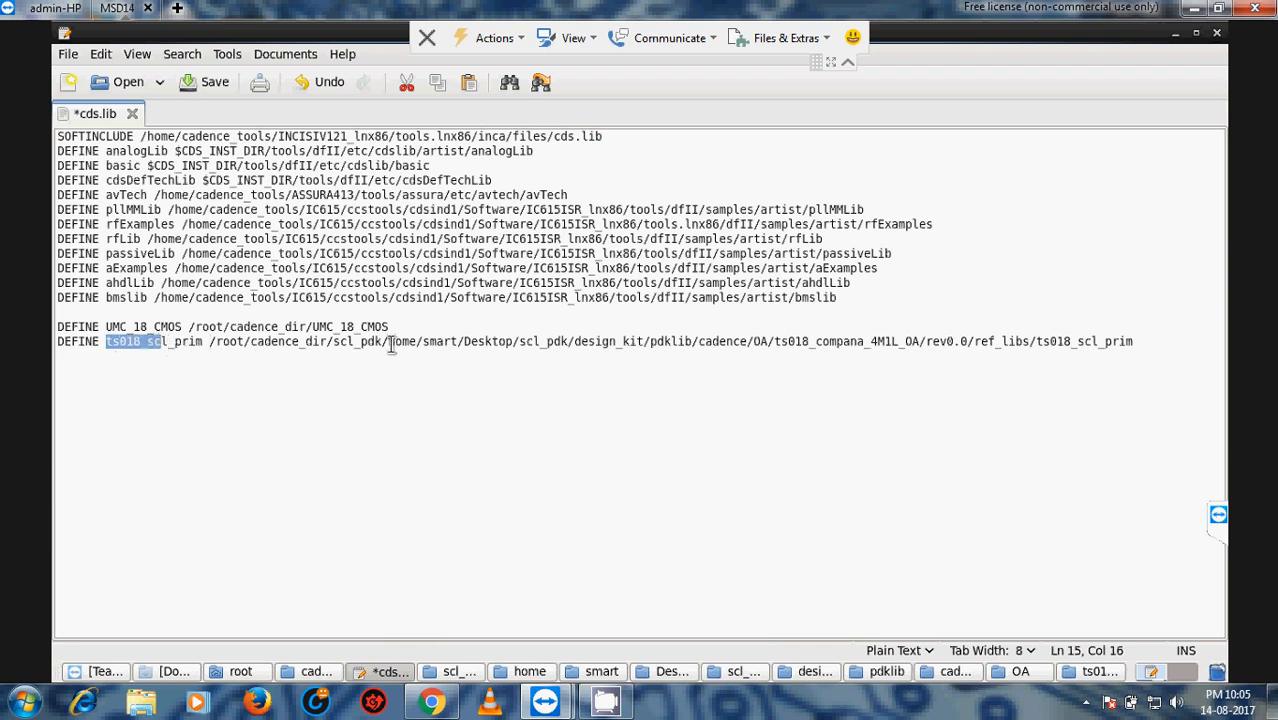
left_click(218, 345)
left_click_drag(220, 345, 1142, 345)
Open the gpdk180_v3.3 folder in cadence_dir and copy its full location path, /root/cadence_dir/gpdk180_v3.3.
left_click(1142, 345)
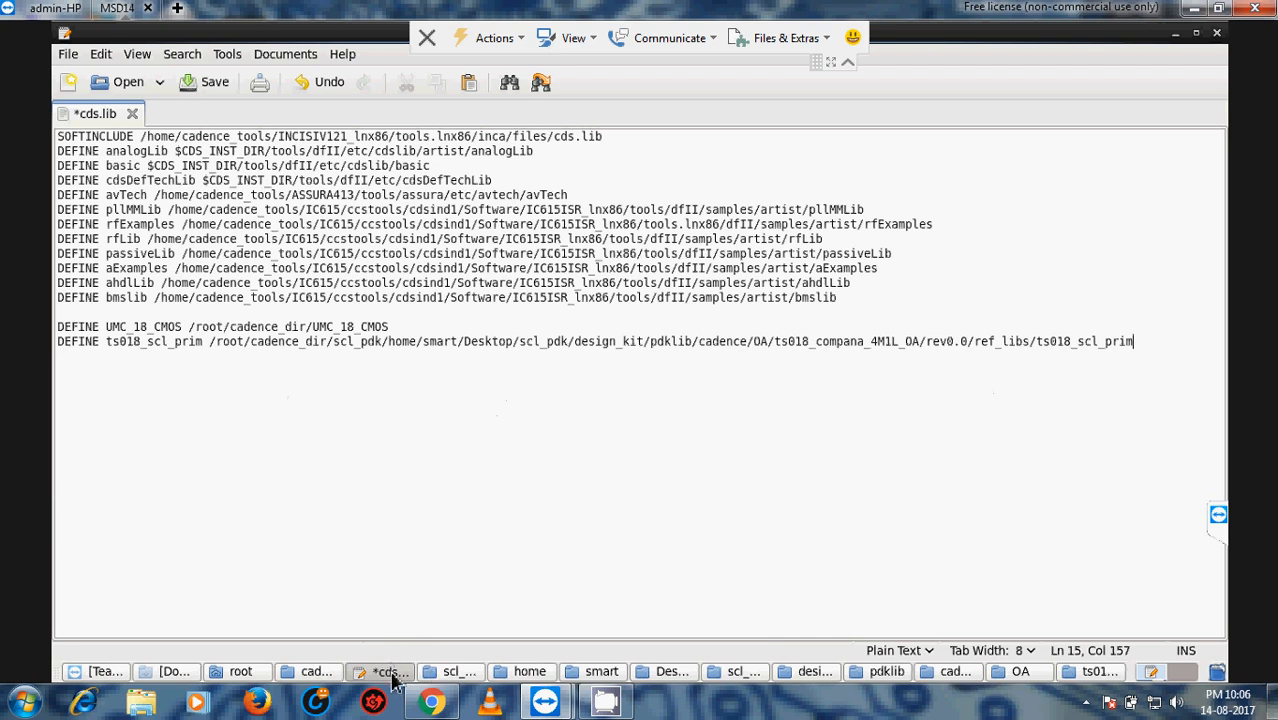
left_click(313, 672)
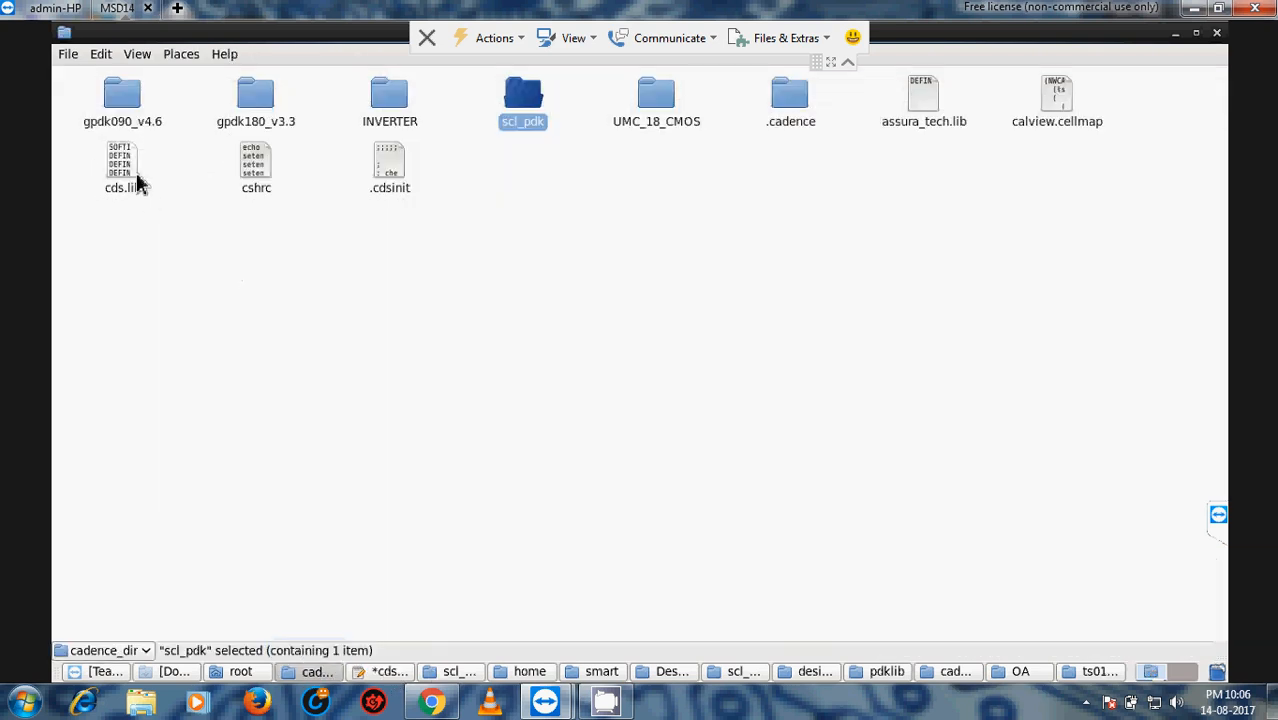
double_click(259, 100)
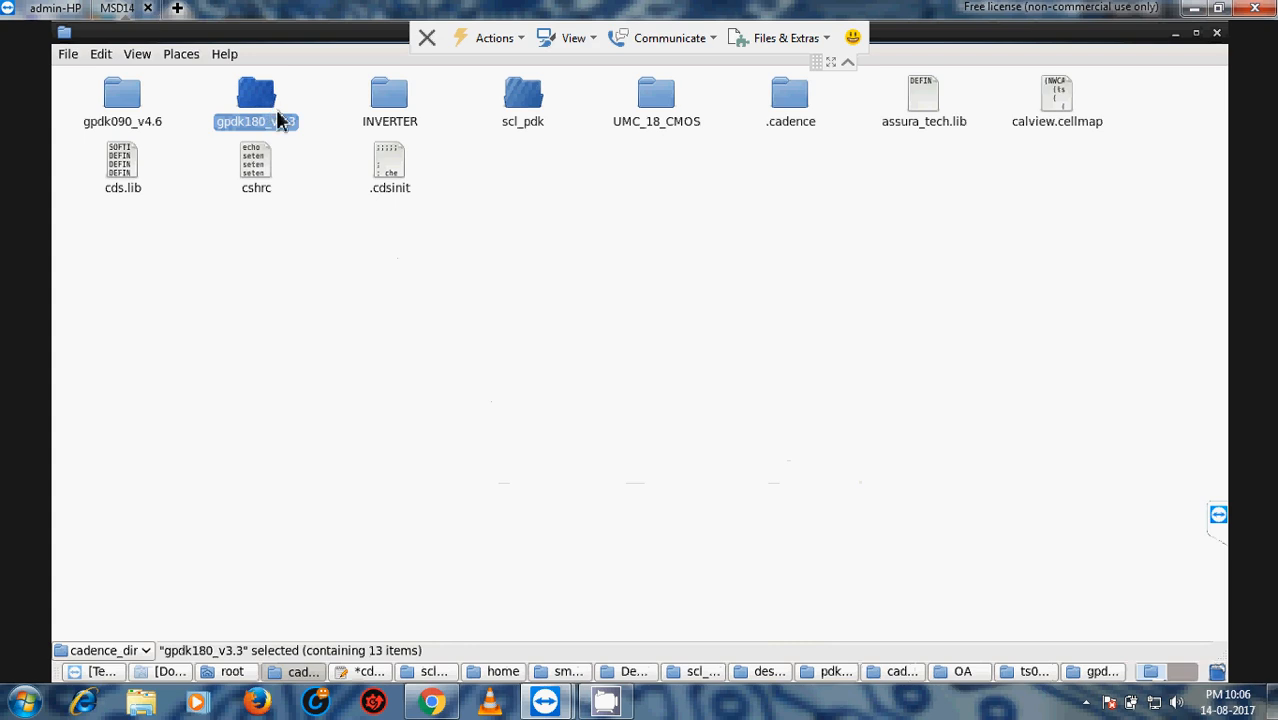
scroll(802, 442, "down", 3)
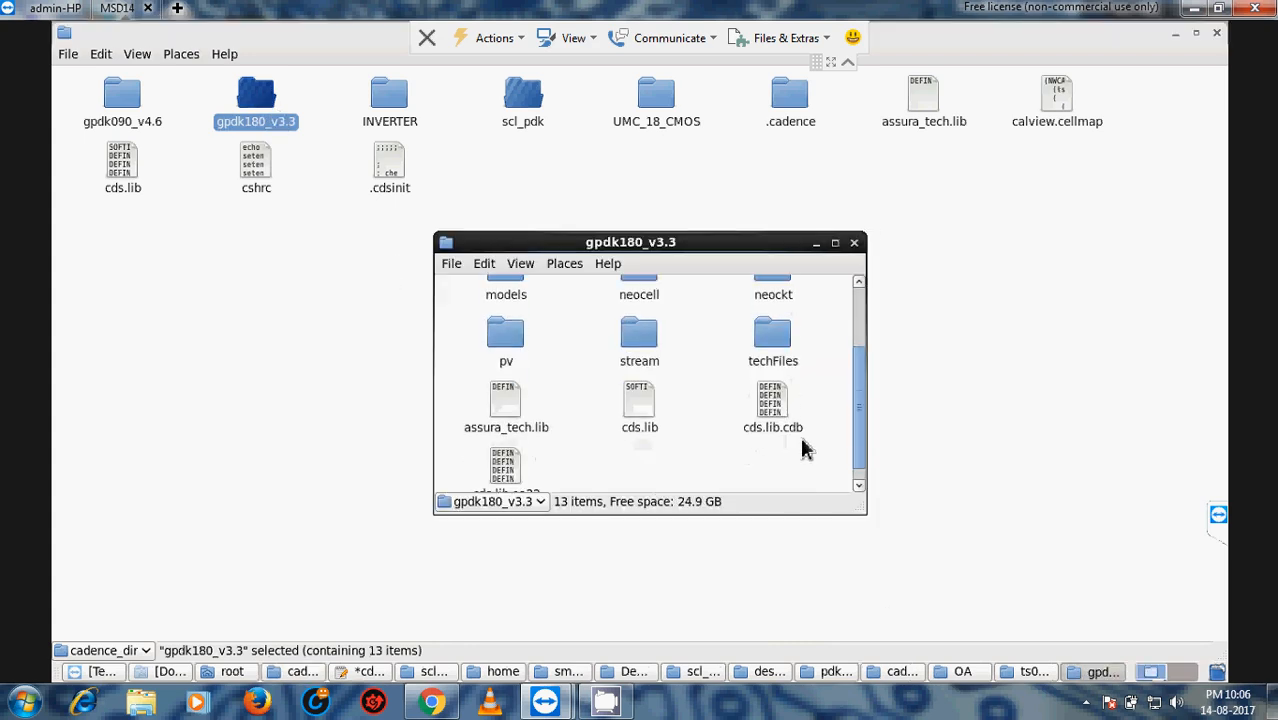
scroll(802, 449, "down", 1)
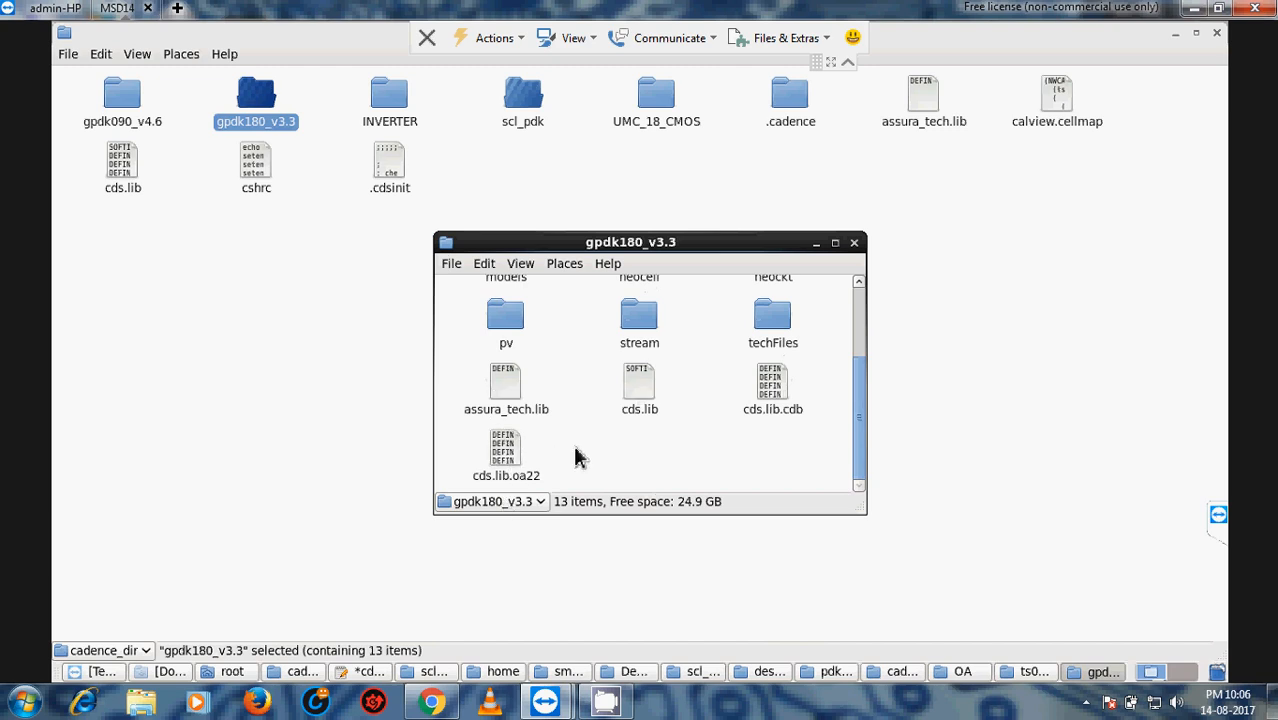
key("Caps_Lock")
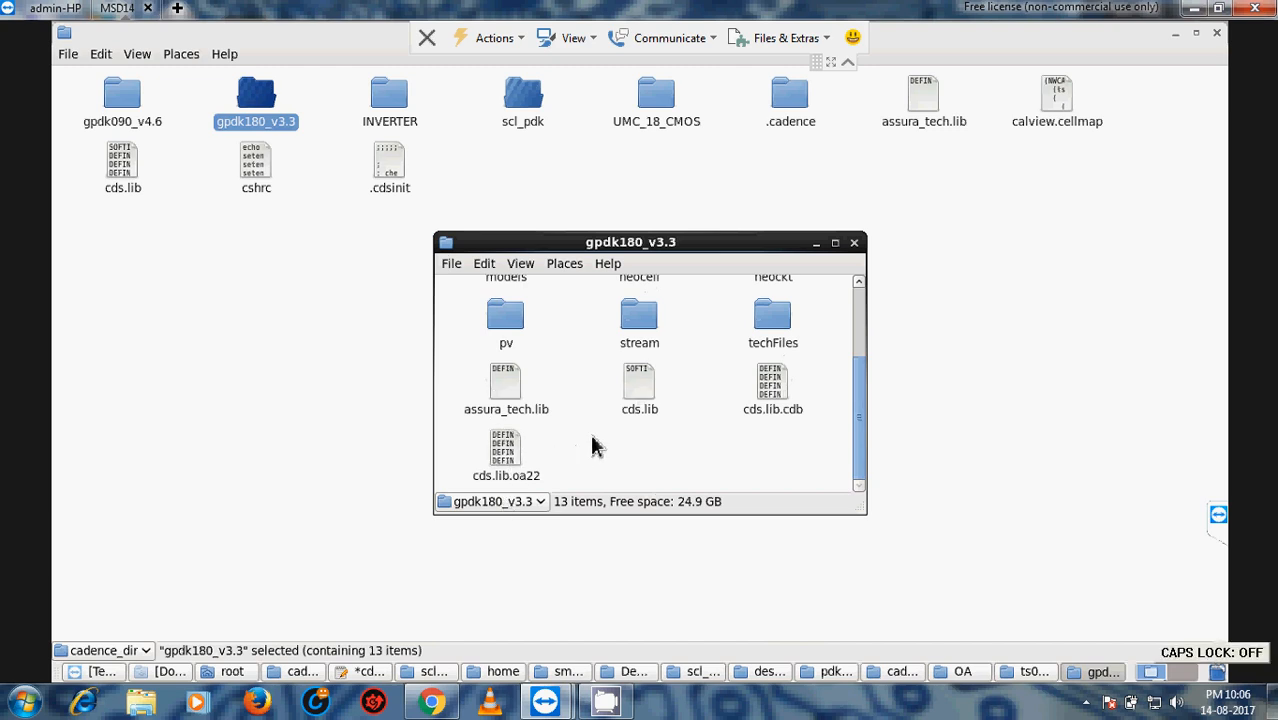
key("ctrl+l")
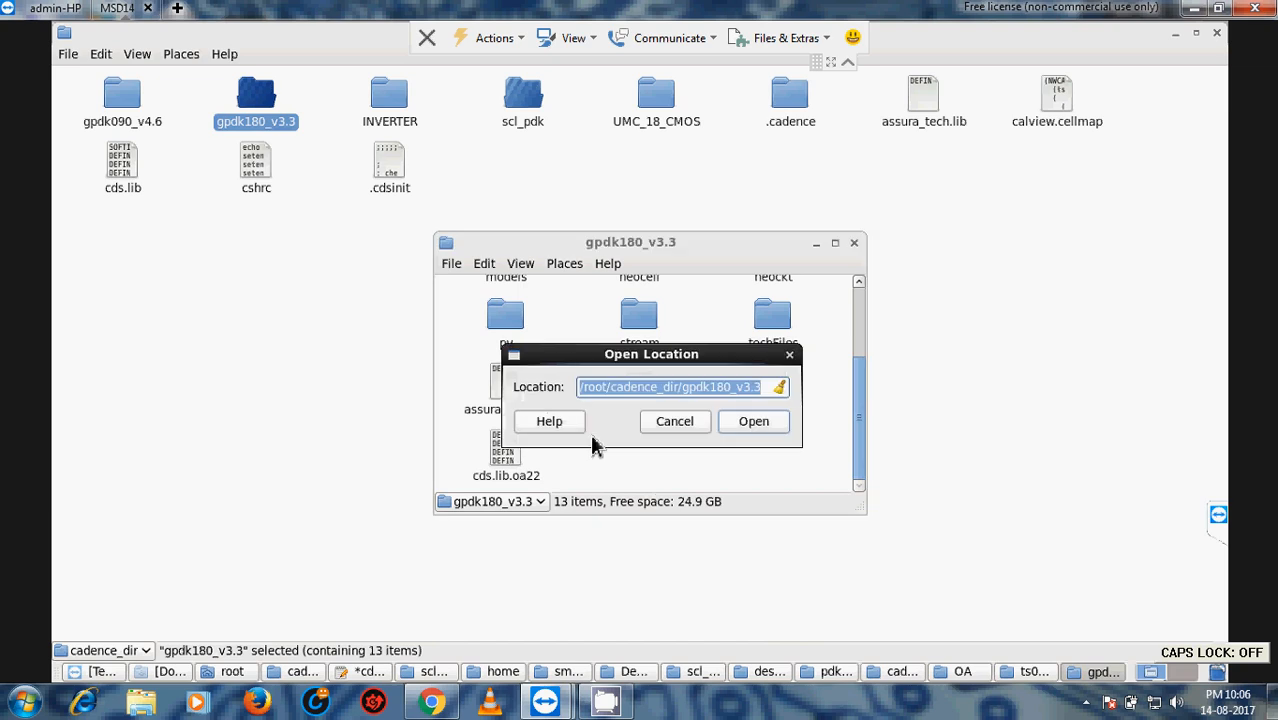
right_click(673, 398)
left_click(700, 420)
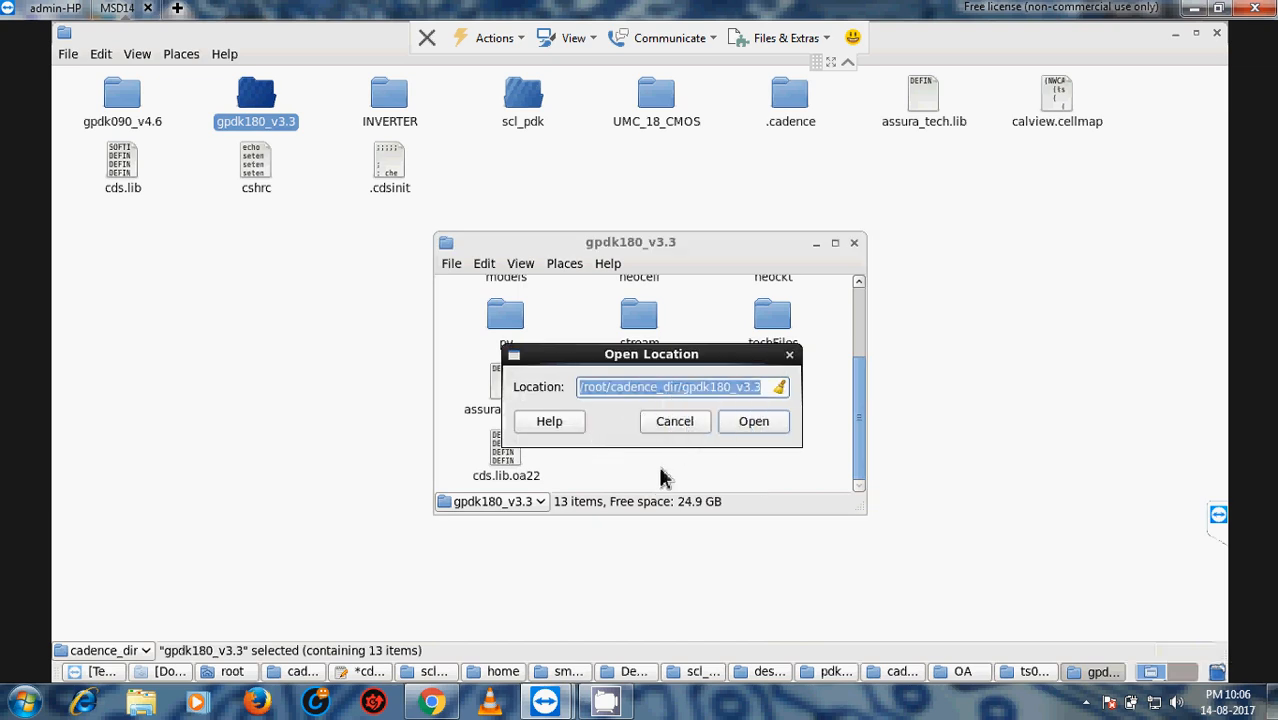
Start a SOFTINCLUDE line below the ts018_scl_prim entry in cds.lib.
left_click(368, 672)
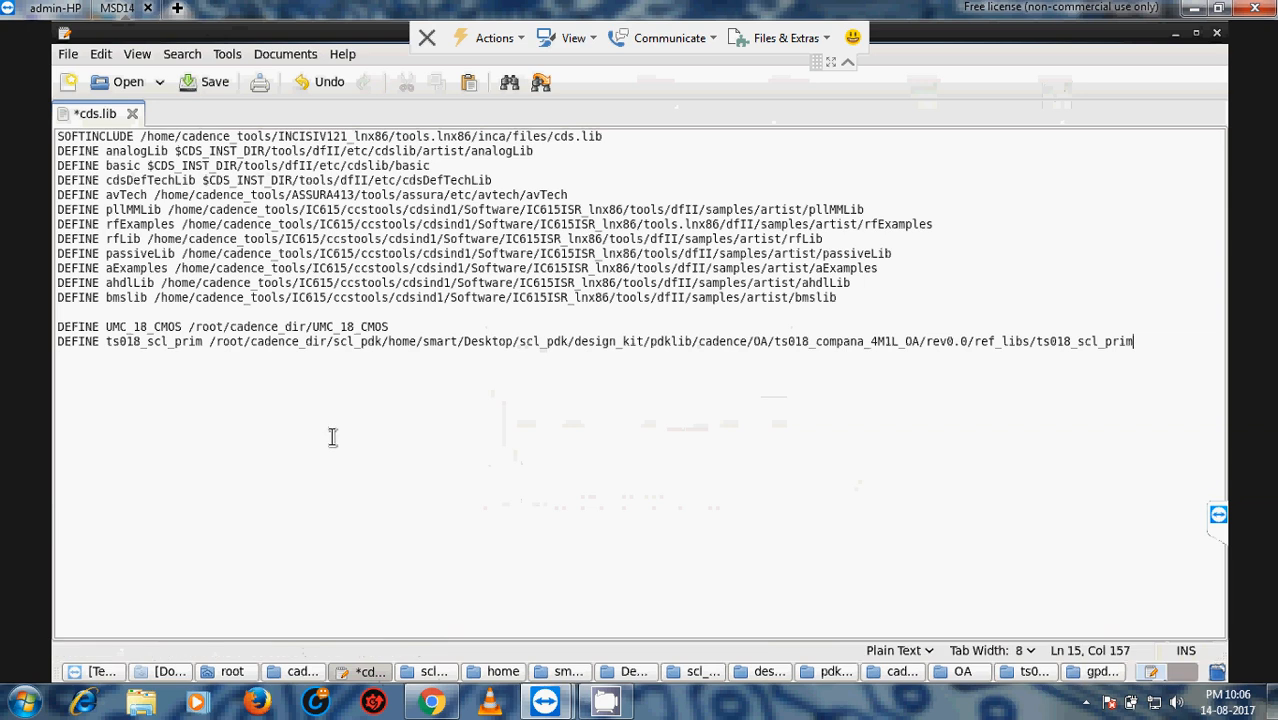
key("Return")
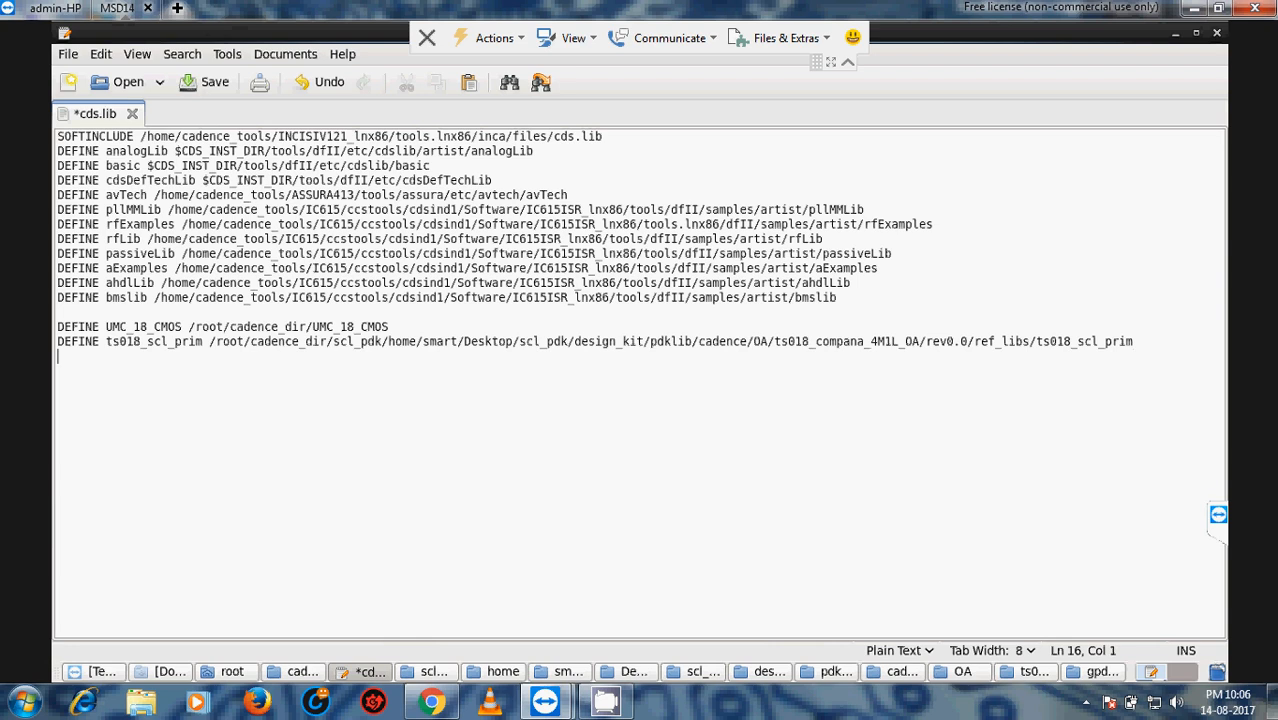
key("Caps_Lock")
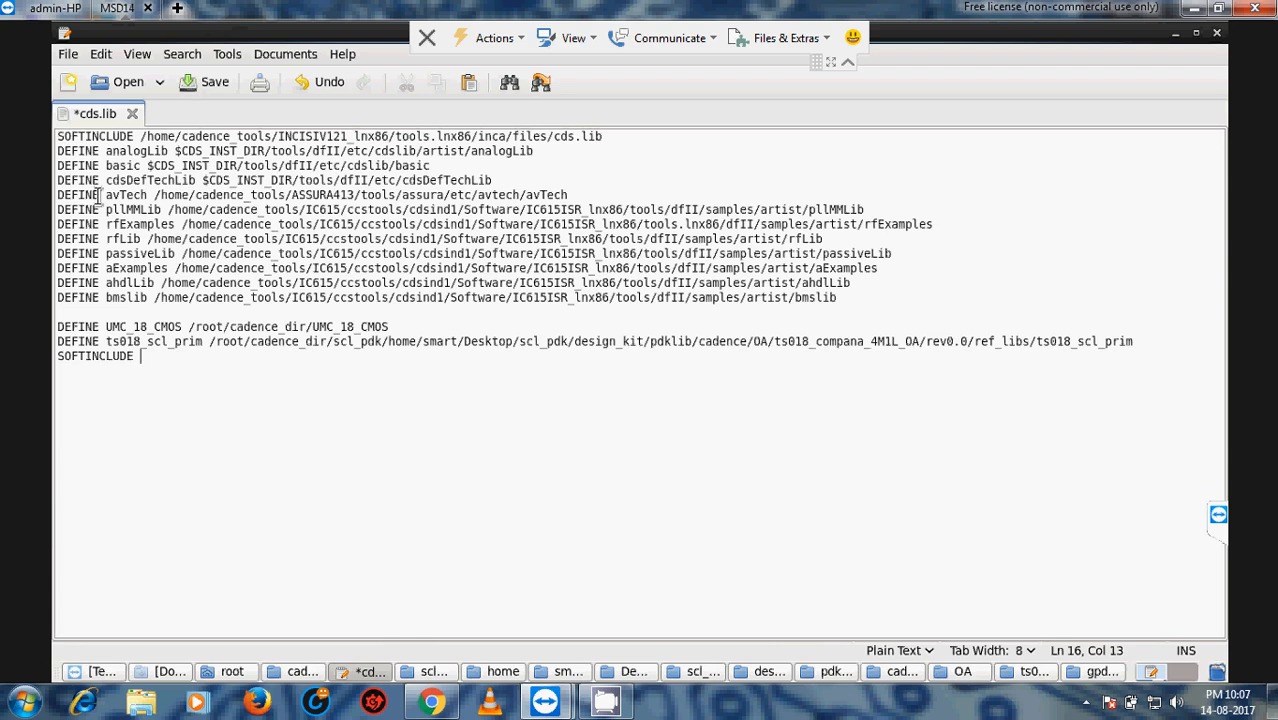
Bring up the full location path of the gpdk180_v3.3 folder in cadence_dir again and return to cds.lib.
left_click(300, 672)
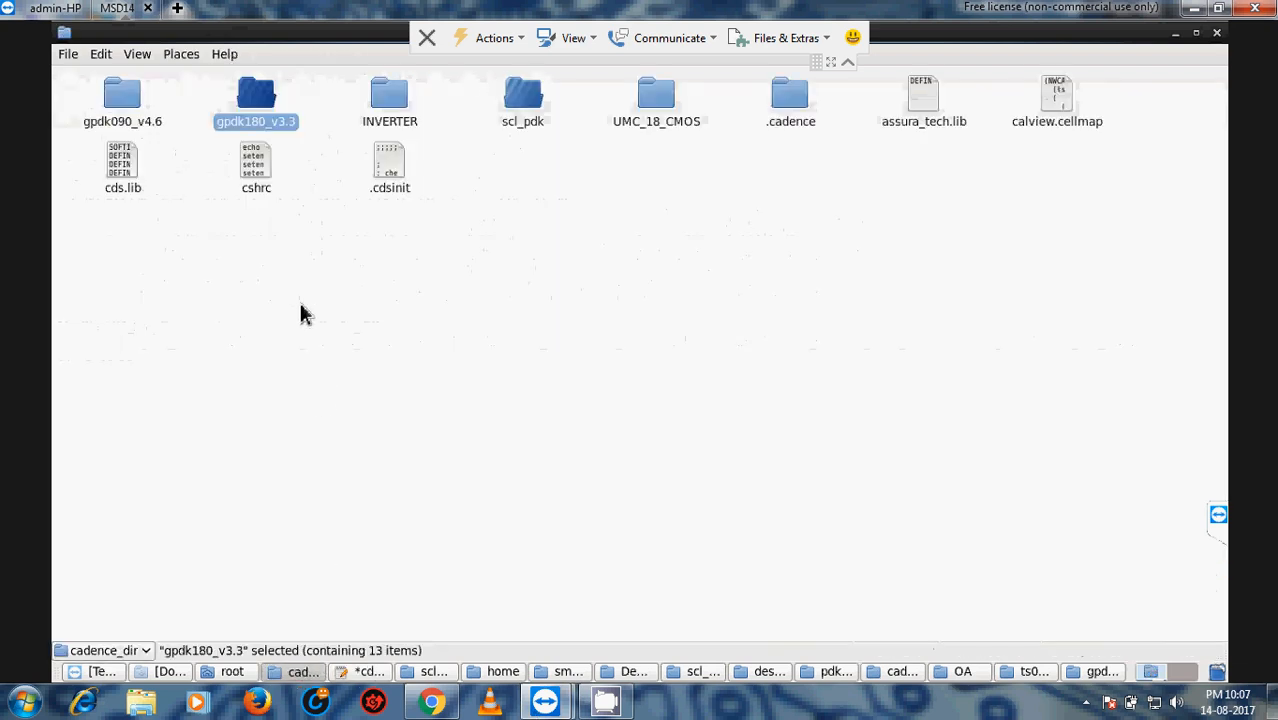
double_click(256, 93)
key("ctrl+l")
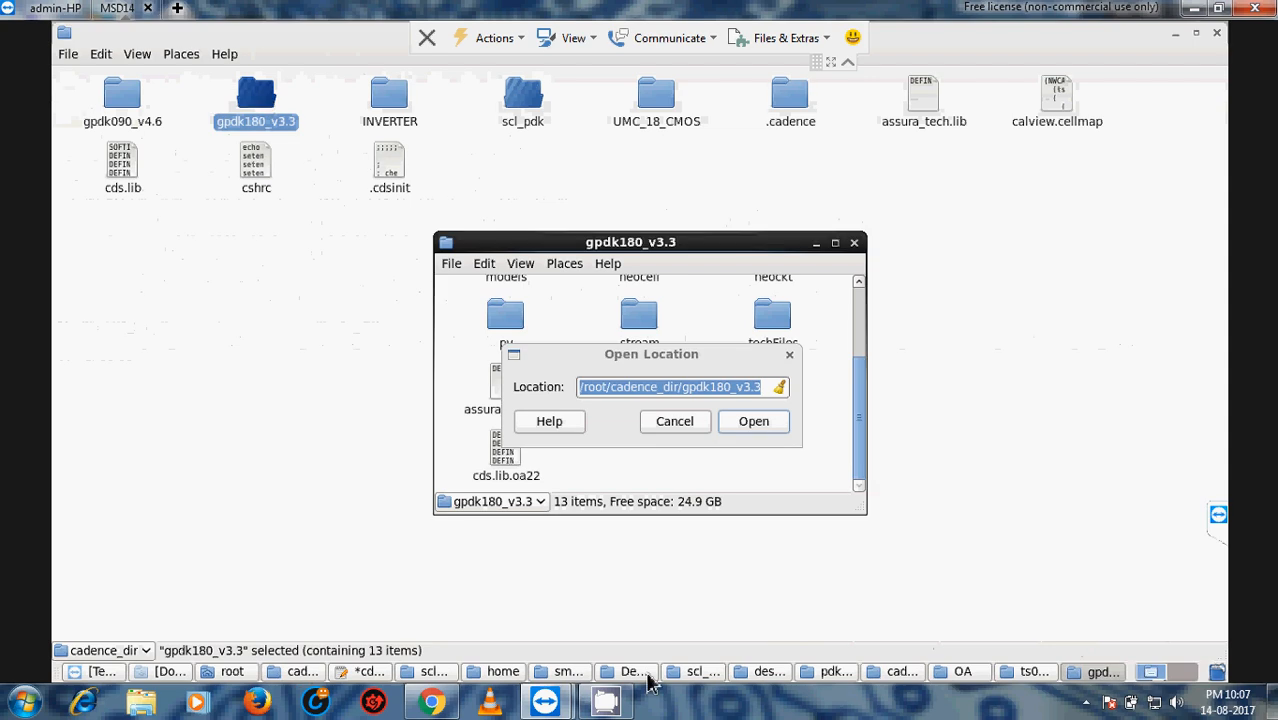
left_click(362, 672)
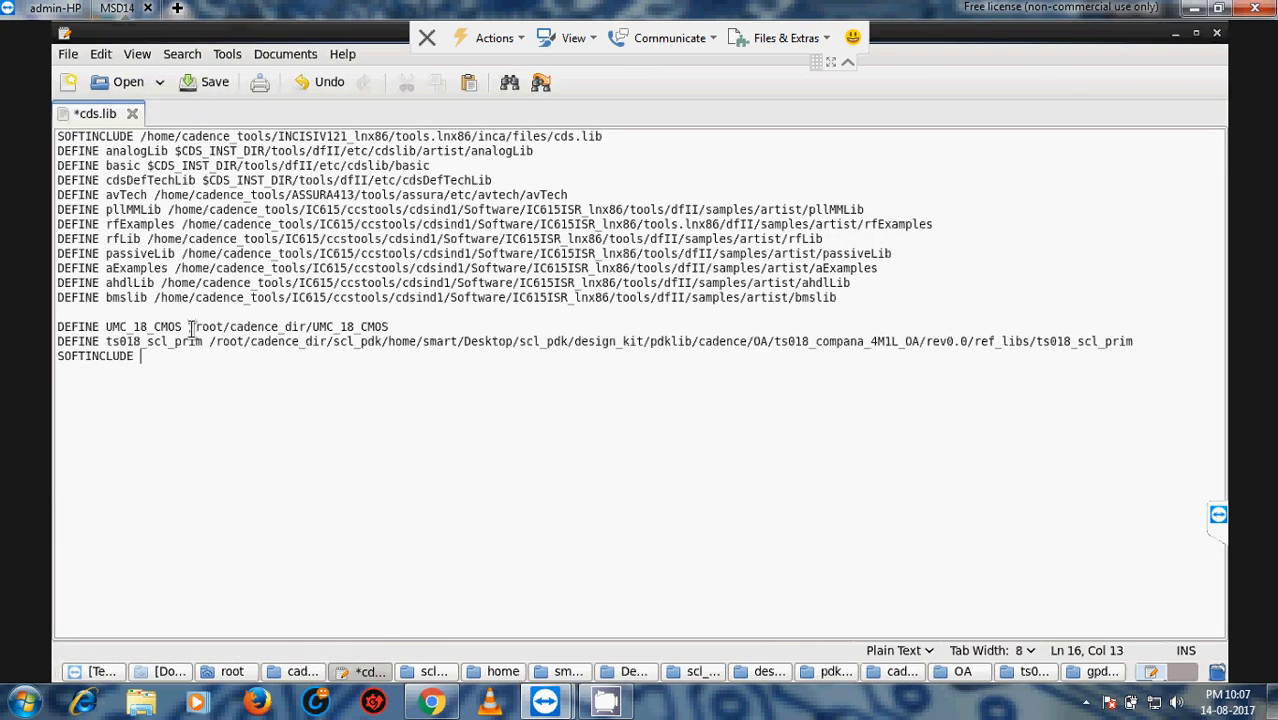
Paste the copied path /root/cadence_dir/gpdk180_v3.3 after the SOFTINCLUDE keyword and add a trailing slash.
key("ctrl+z")
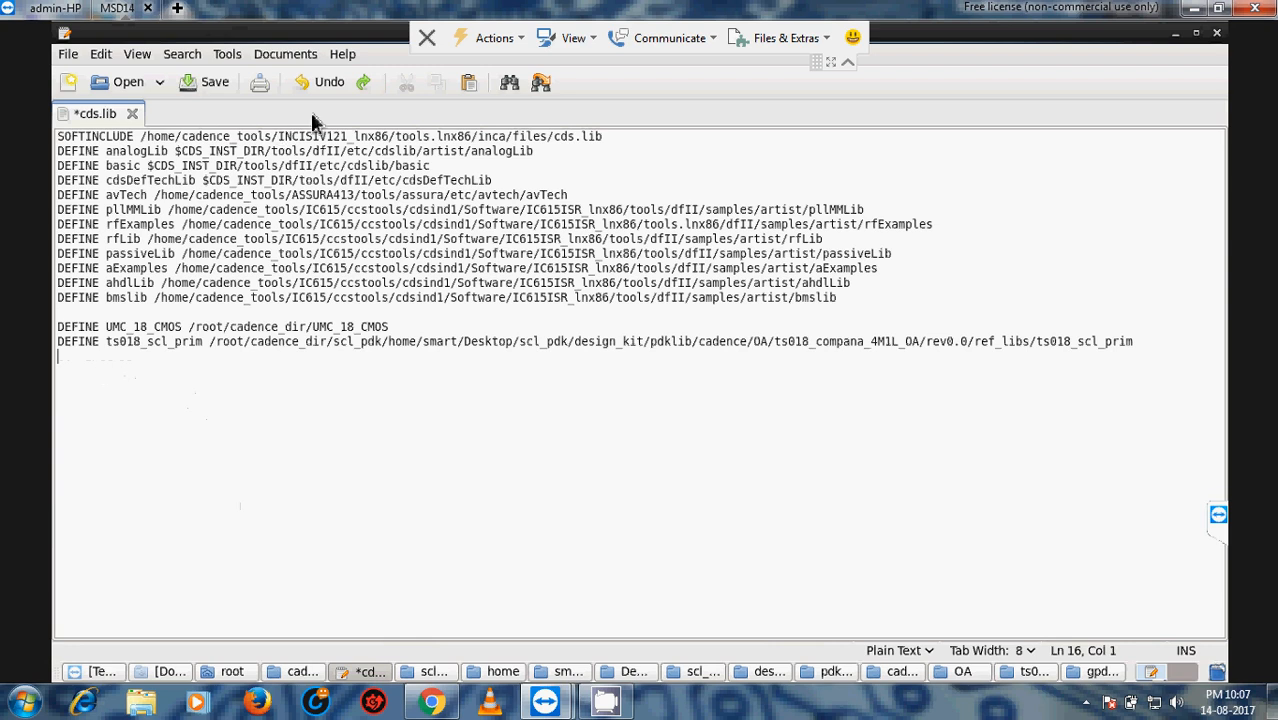
left_click(358, 81)
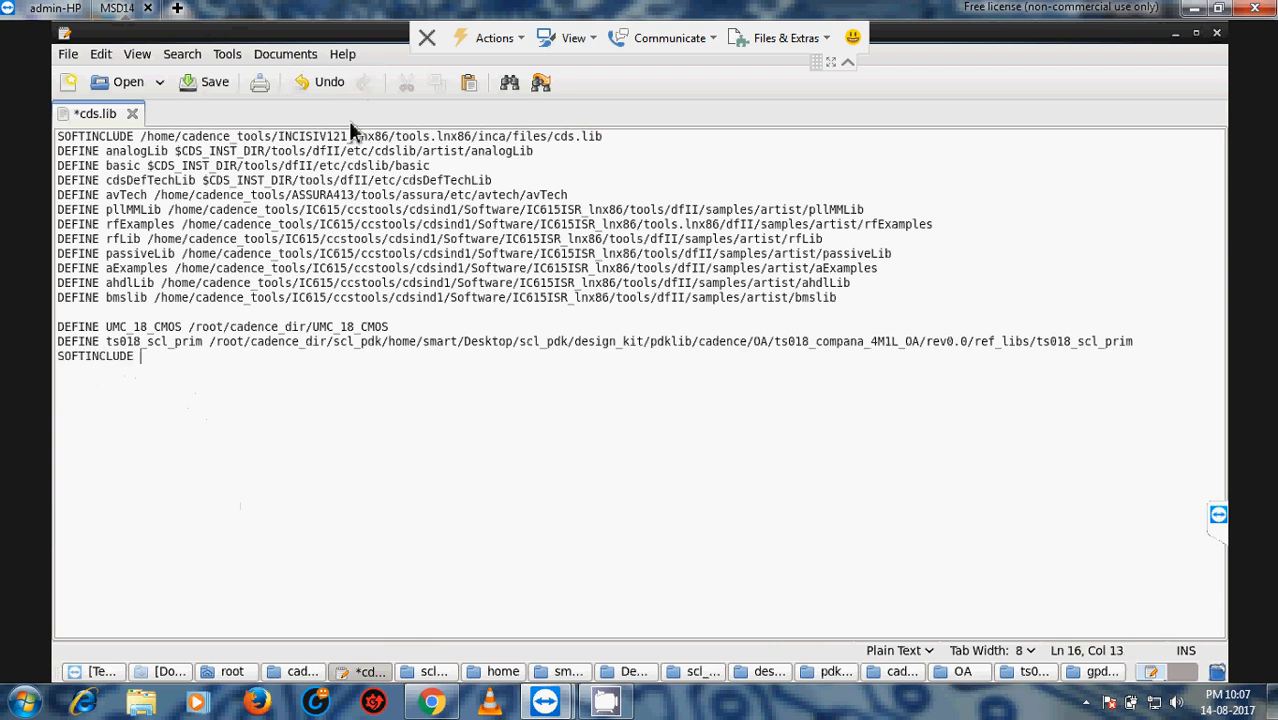
right_click(176, 358)
left_click(217, 452)
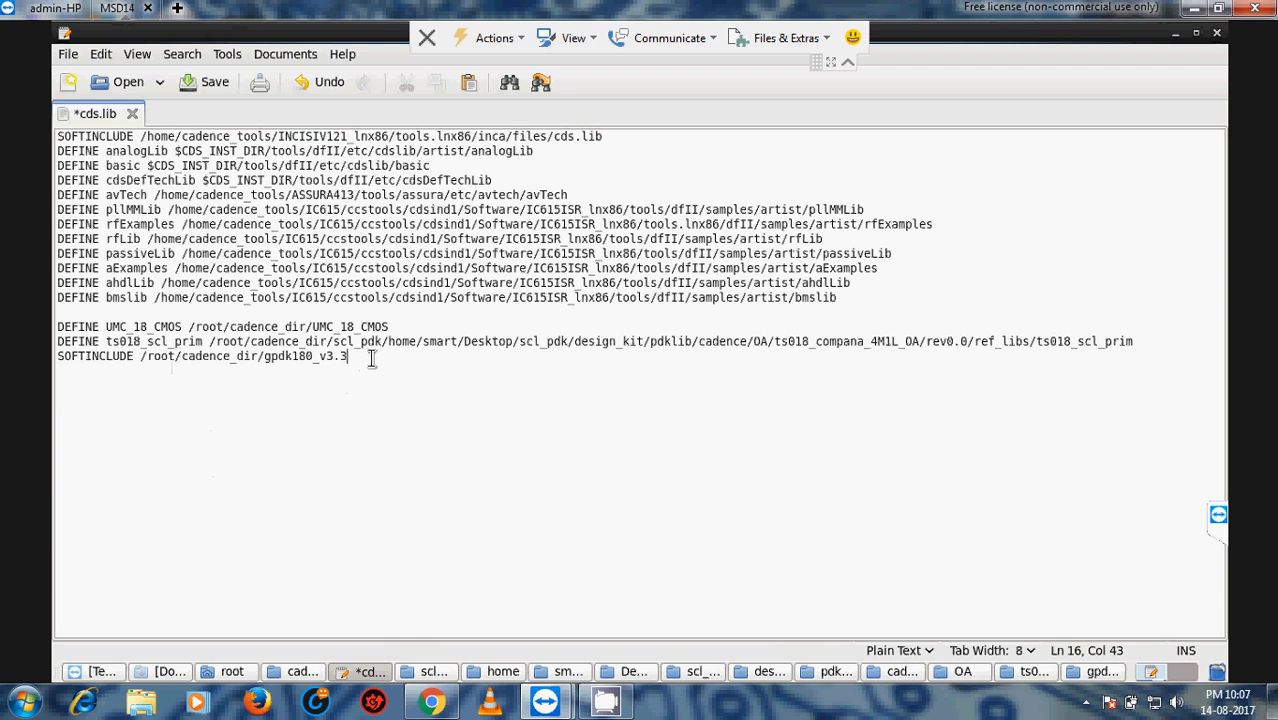
type("/")
Dismiss the location dialog of the gpdk180_v3.3 folder and copy the full file name of its cds.lib.oa22 file.
left_click(303, 673)
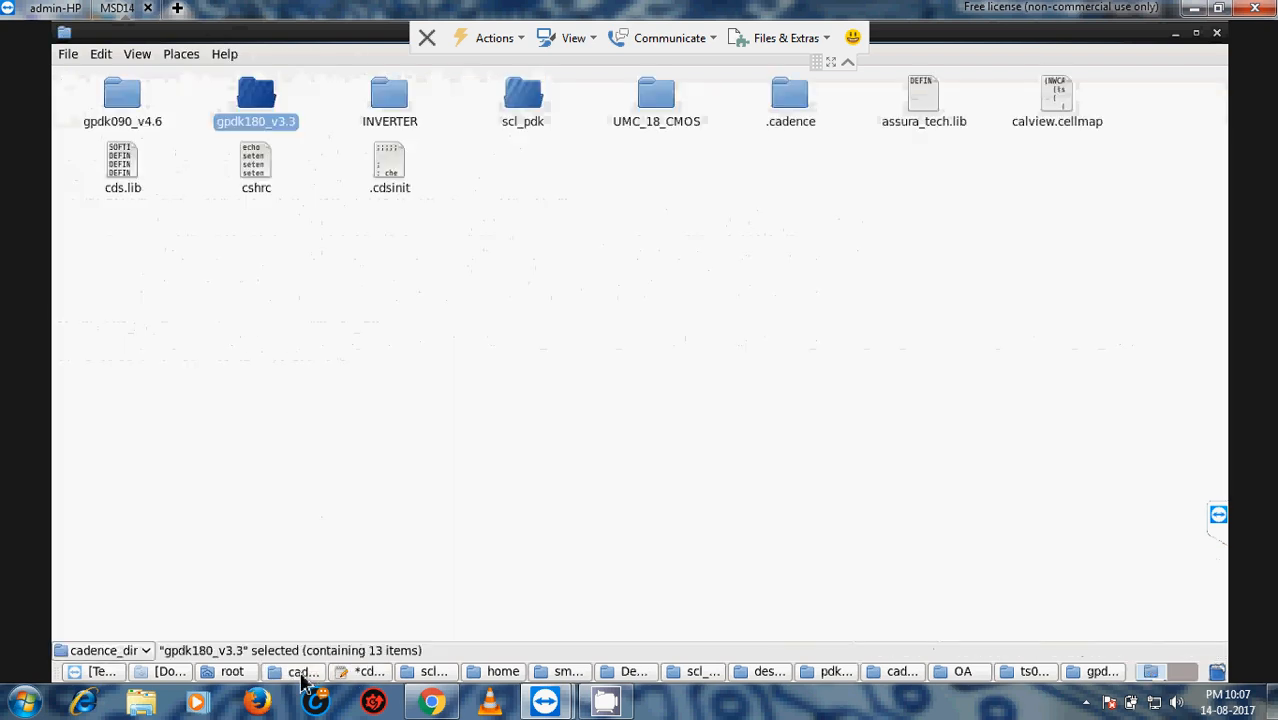
left_click(1121, 681)
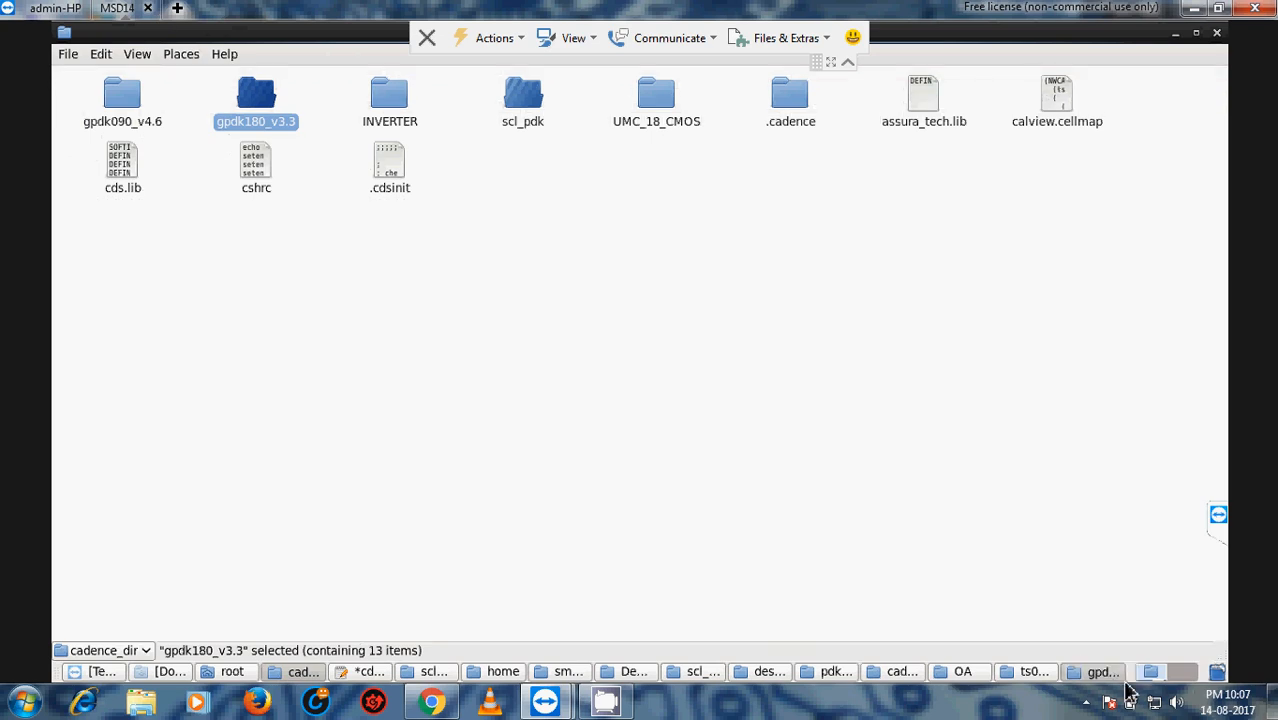
left_click(694, 427)
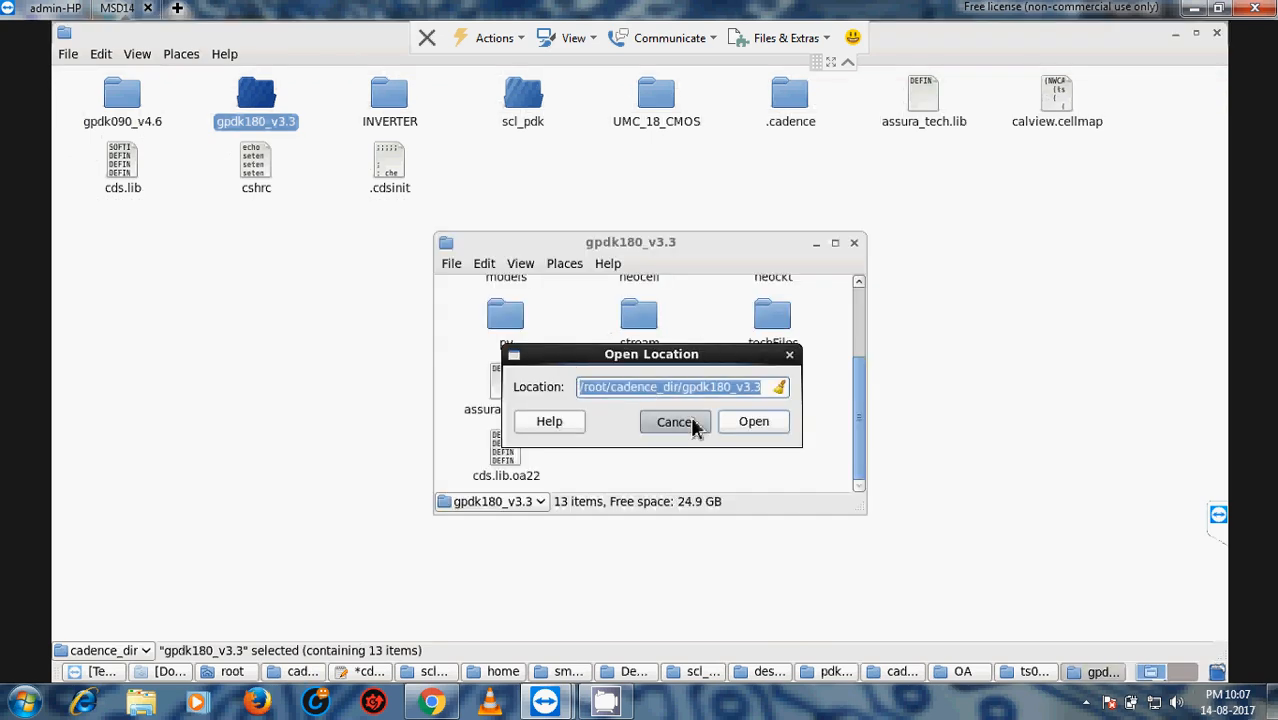
left_click(496, 474)
right_click(496, 474)
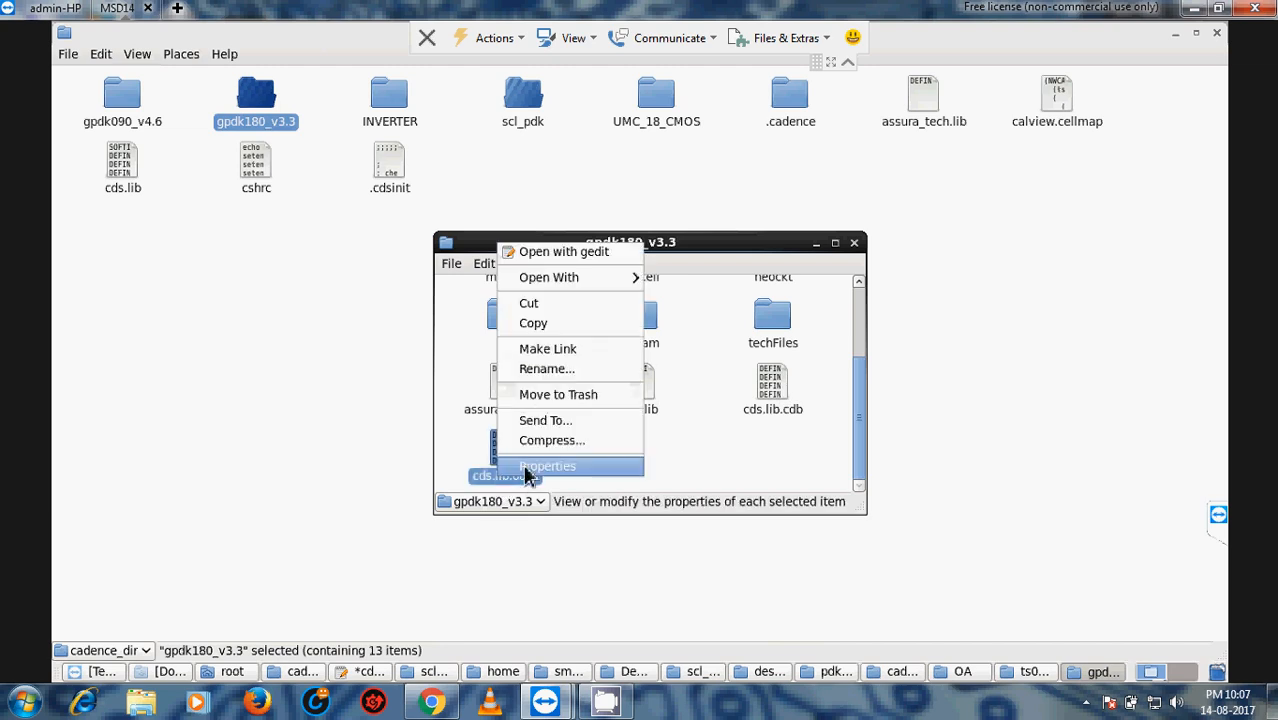
left_click(555, 376)
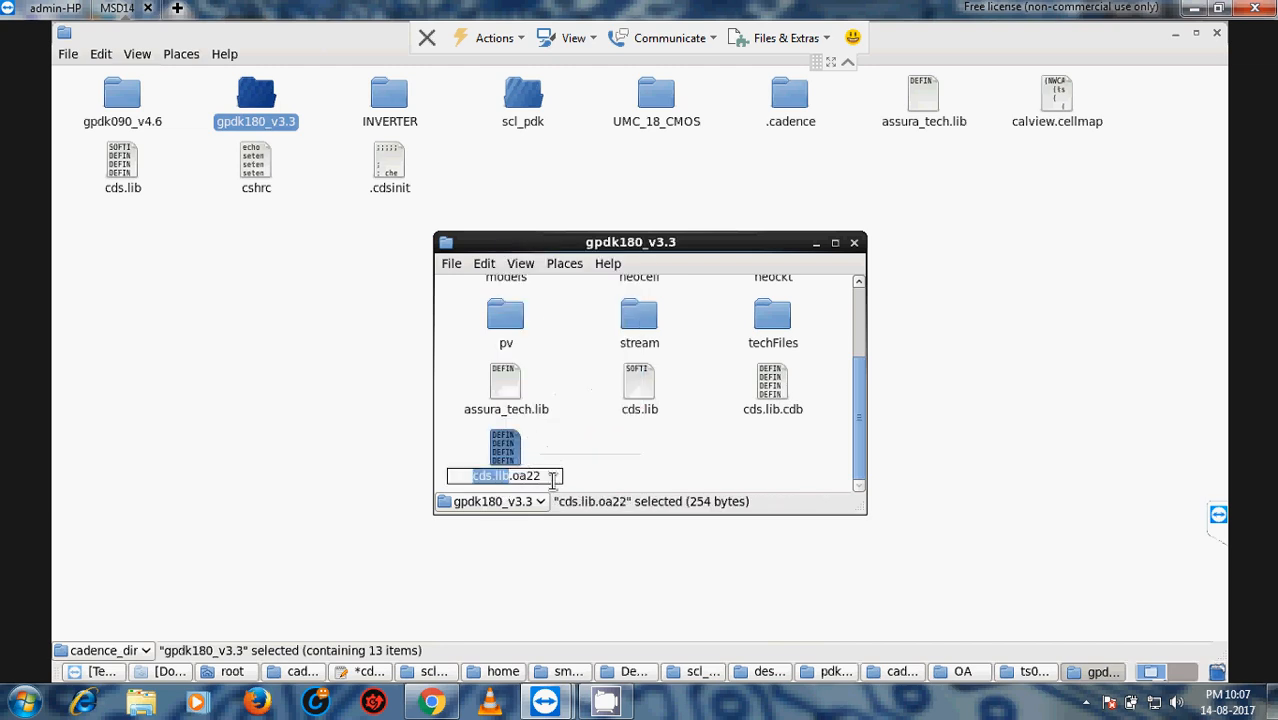
left_click_drag(545, 480, 448, 480)
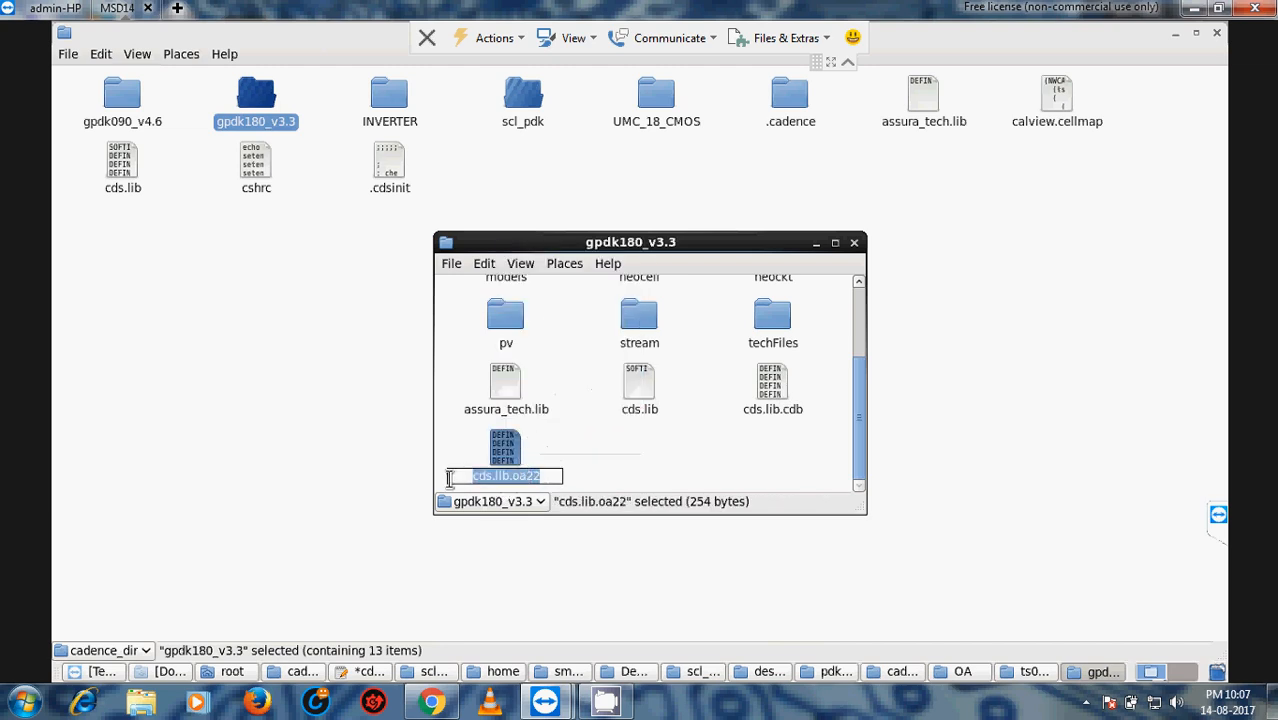
right_click(506, 479)
left_click(525, 513)
Append the copied file name cds.lib.oa22 to the gpdk180_v3.3 path in cds.lib and save the file.
left_click(368, 671)
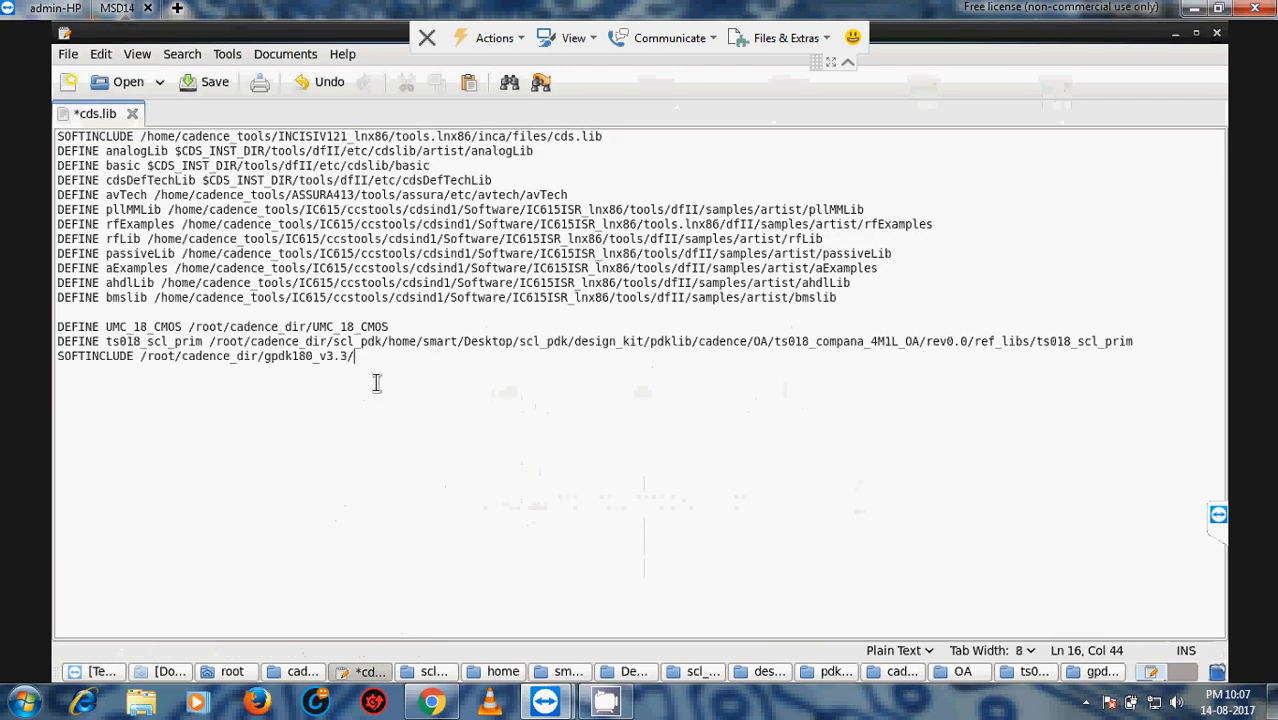
right_click(370, 370)
left_click(399, 472)
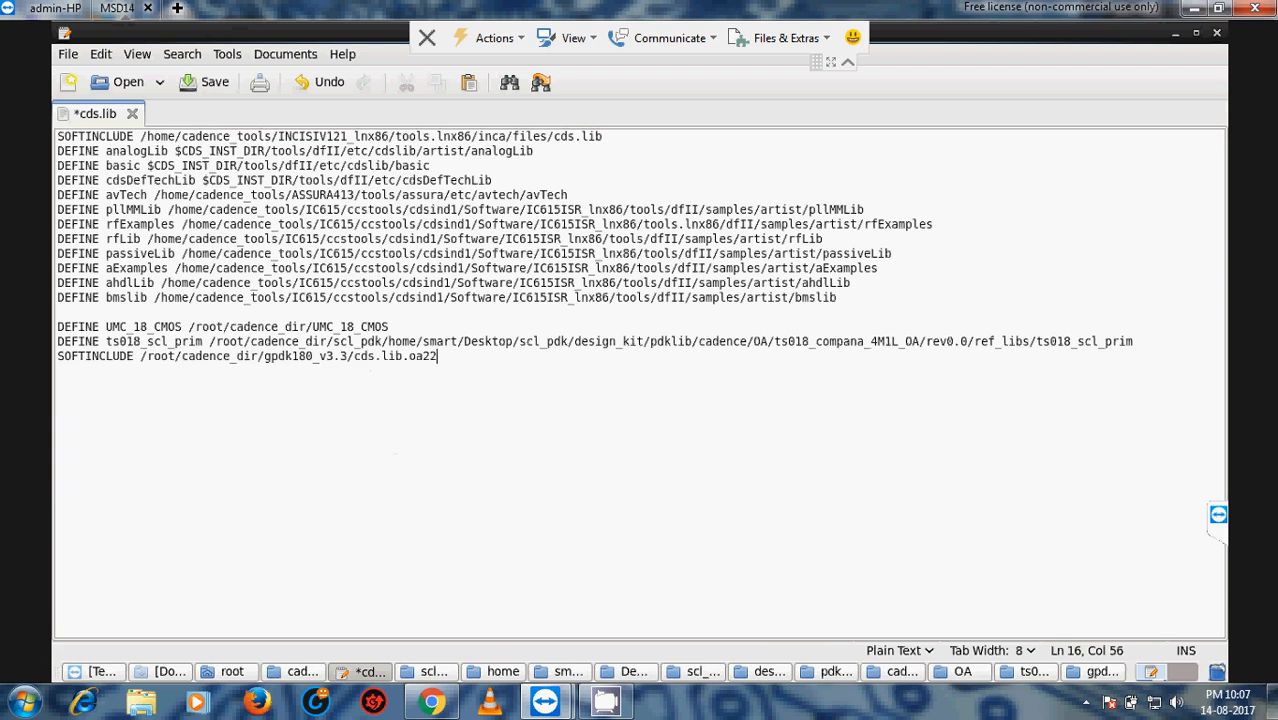
left_click(212, 85)
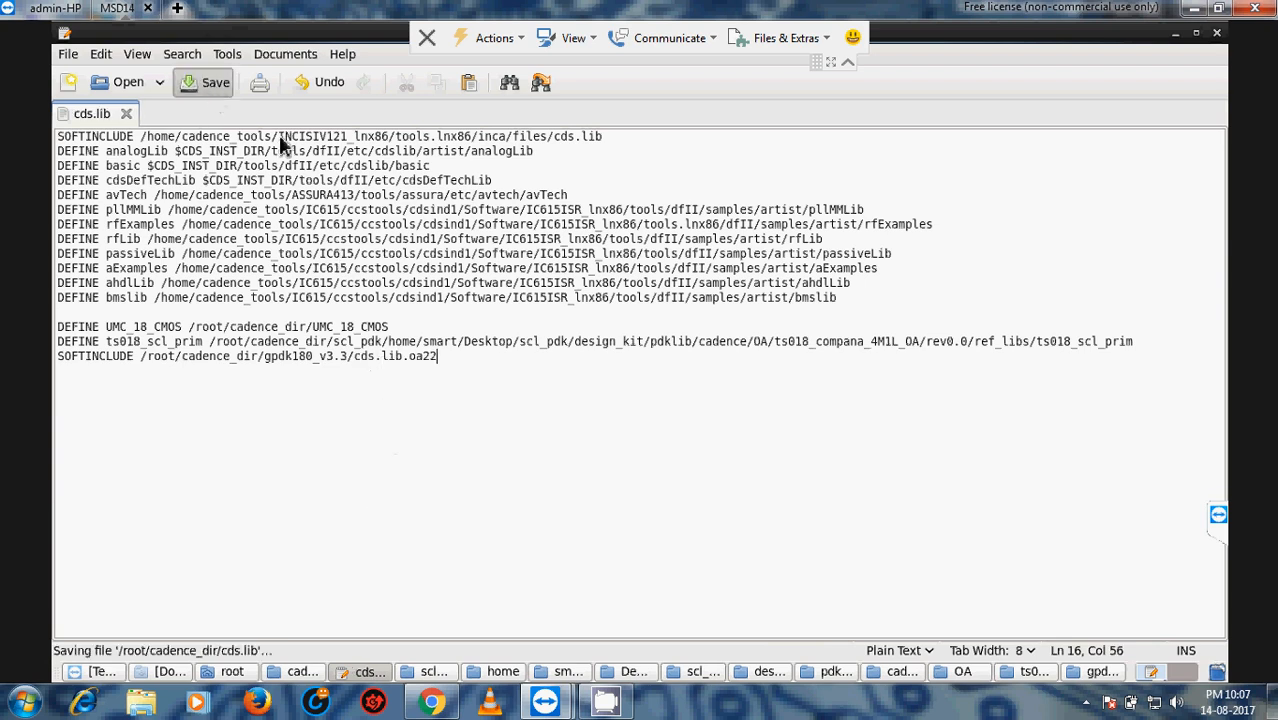
Open the gpdk090_v4.6 folder in cadence_dir and start a terminal in it.
left_click(236, 677)
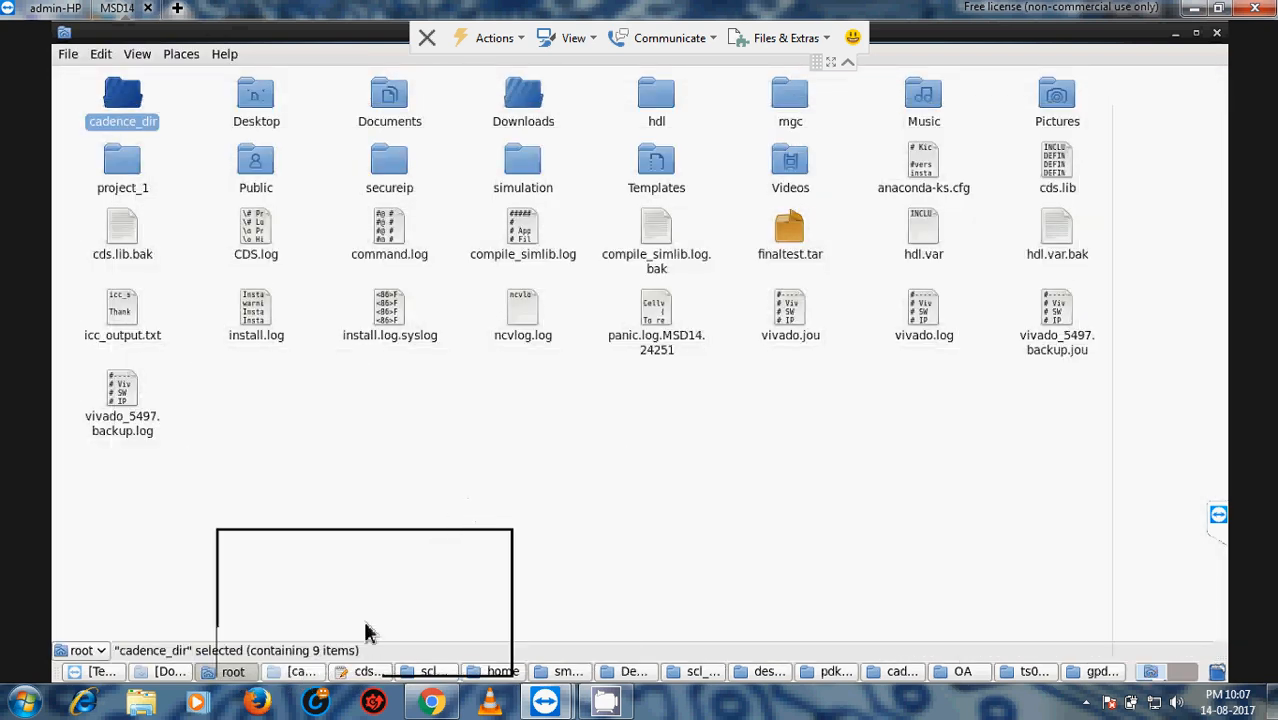
left_click(297, 672)
left_click(462, 435)
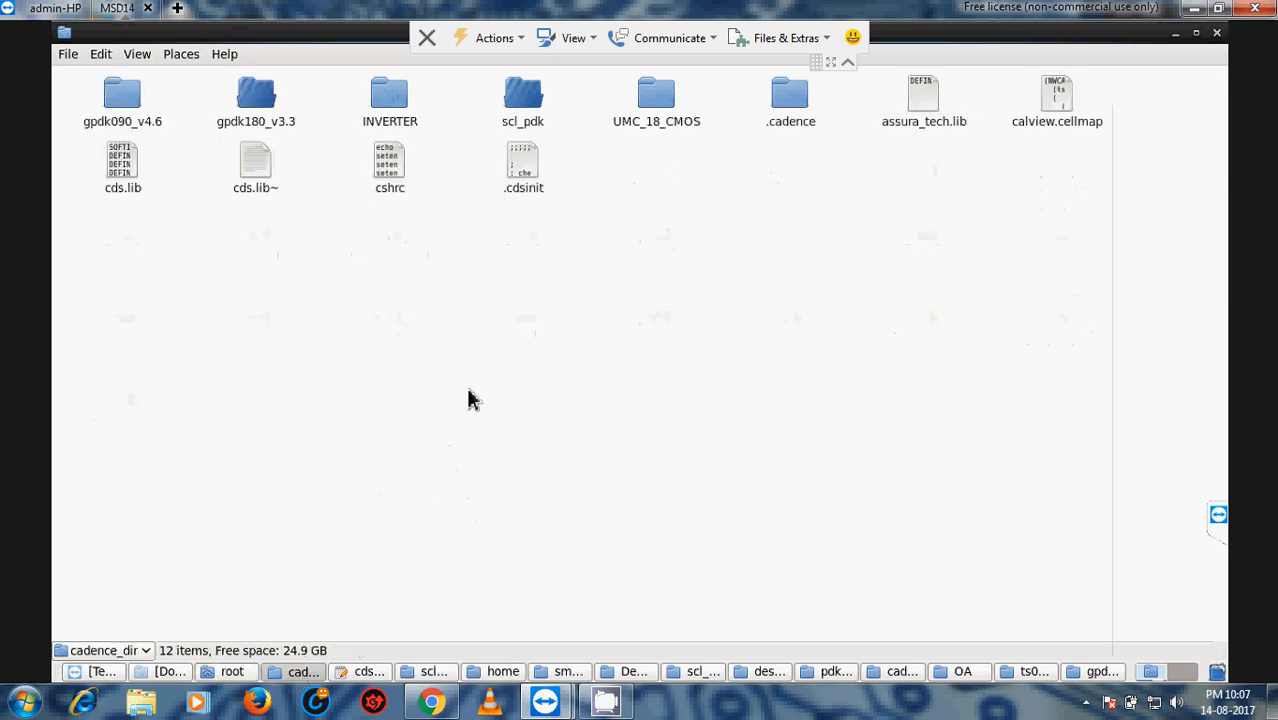
left_click(121, 94)
double_click(121, 94)
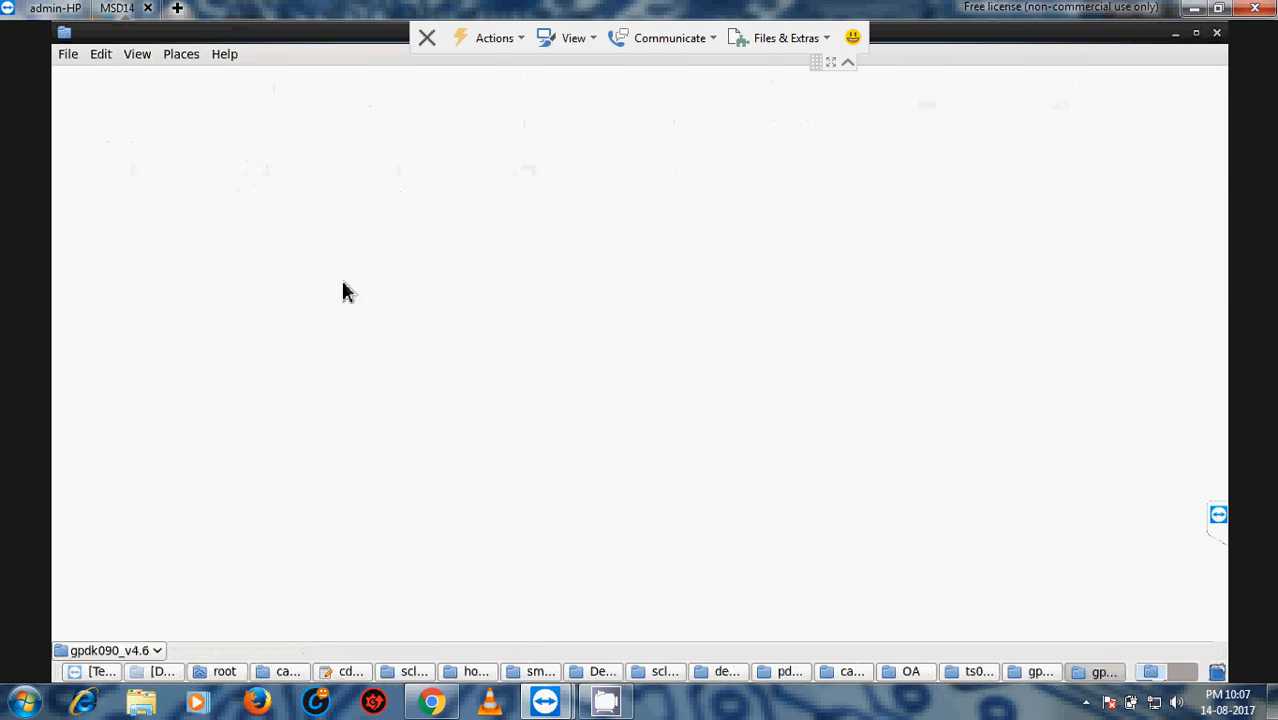
right_click(530, 312)
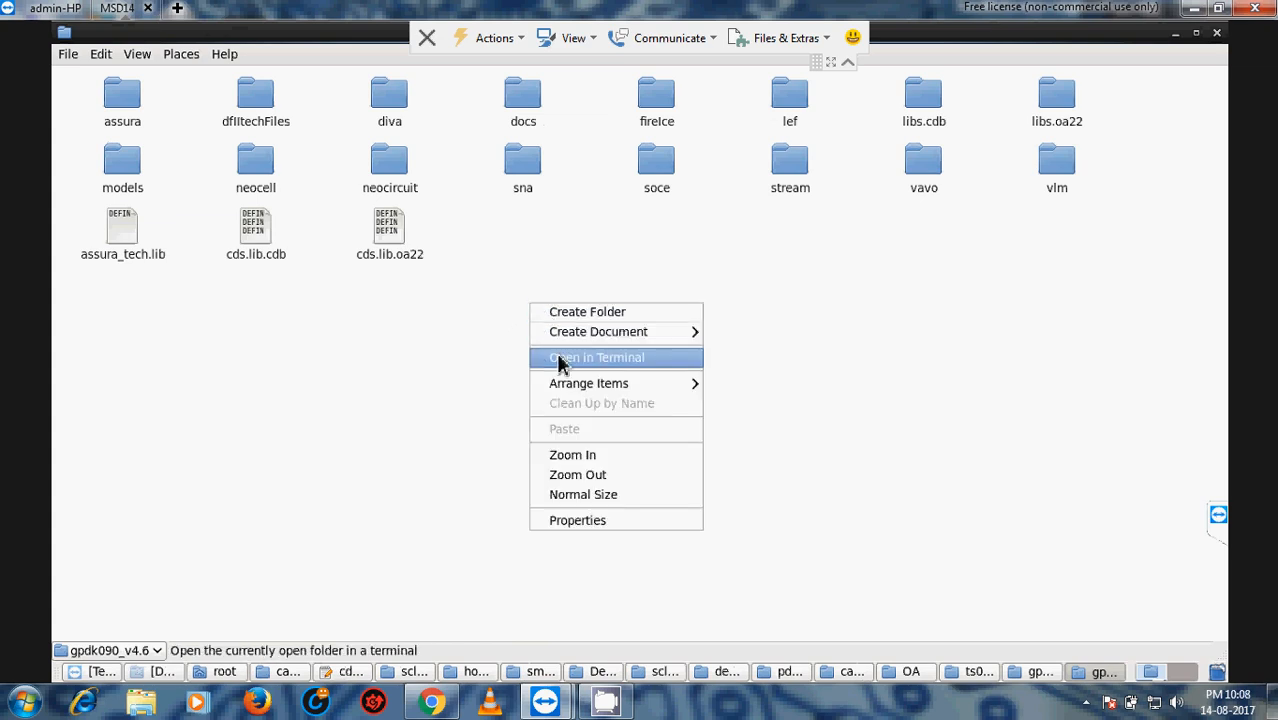
left_click(596, 357)
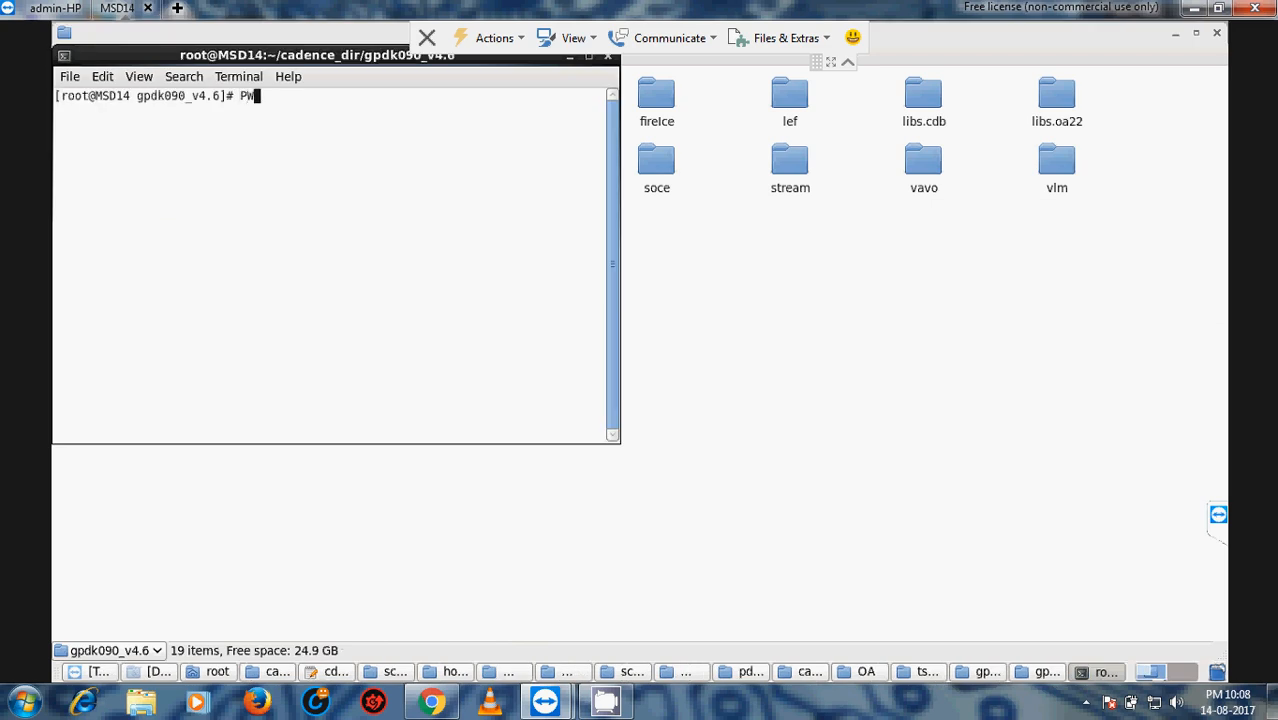
Run pwd in the terminal and copy the printed path /root/cadence_dir/gpdk090_v4.6.
key("BackSpace")
key("BackSpace")
key("BackSpace")
key("BackSpace")
key("Caps_Lock")
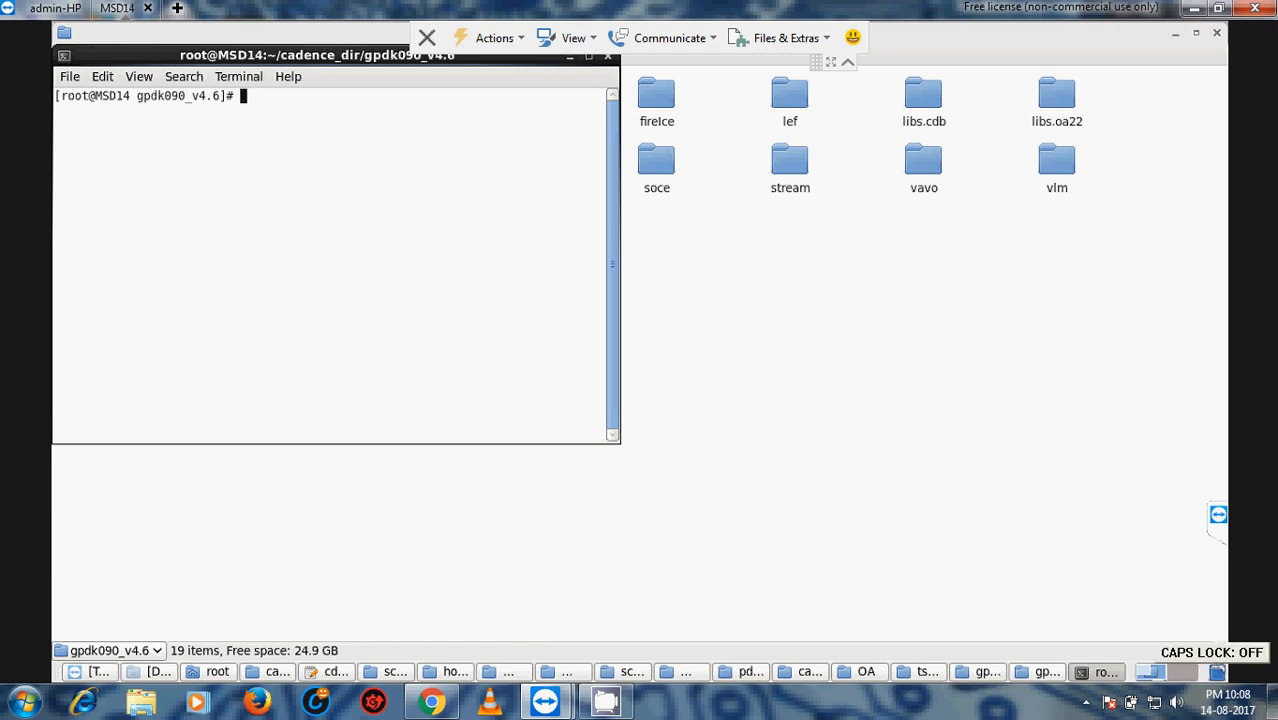
key("Return")
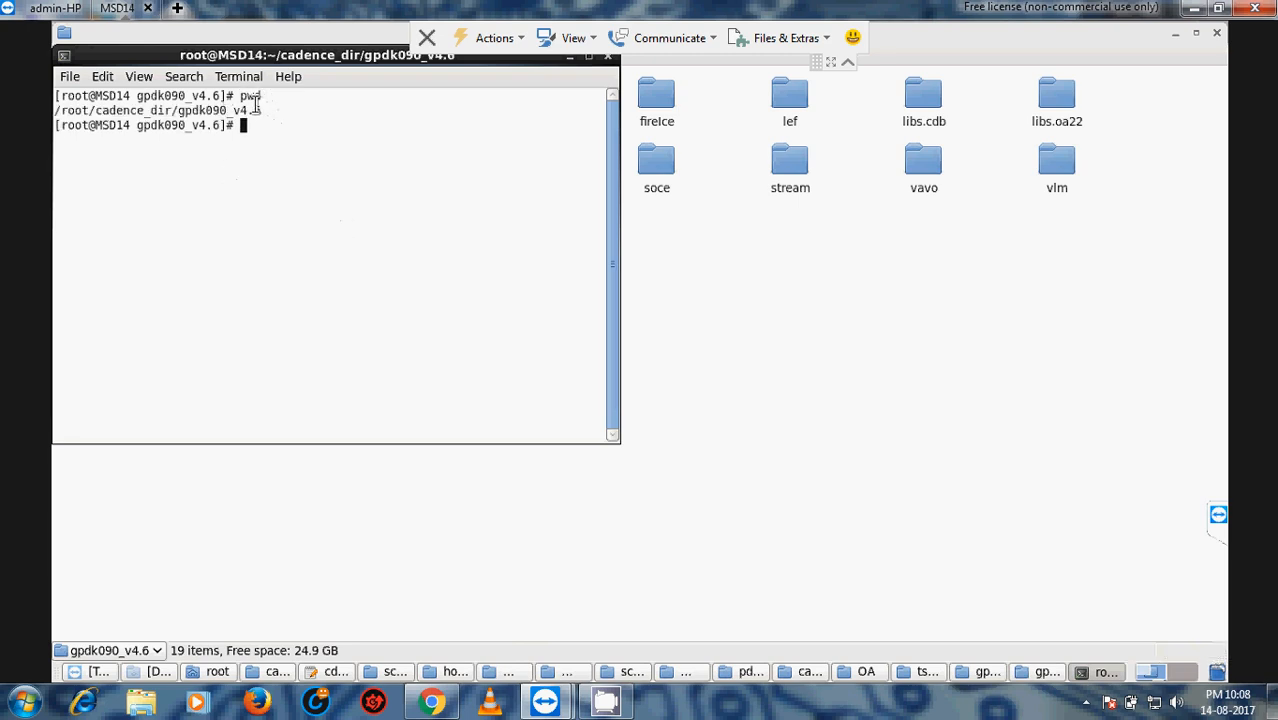
left_click_drag(263, 111, 57, 115)
right_click(58, 117)
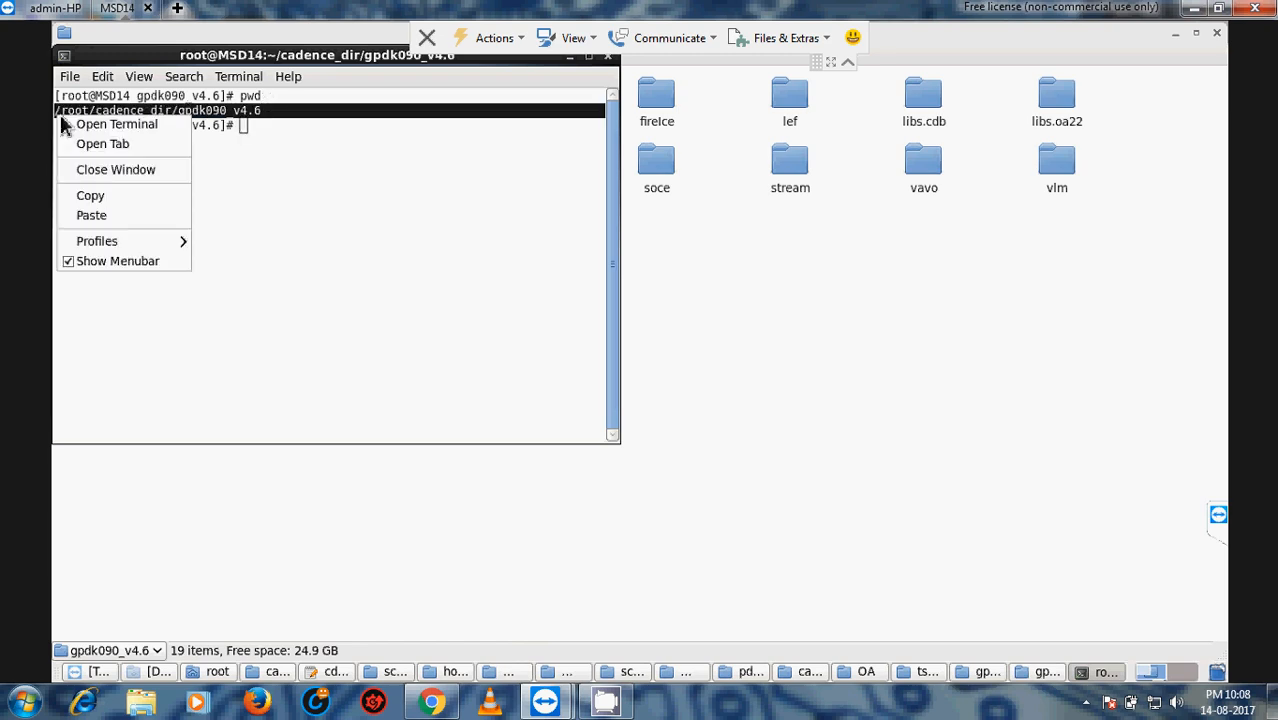
left_click(96, 195)
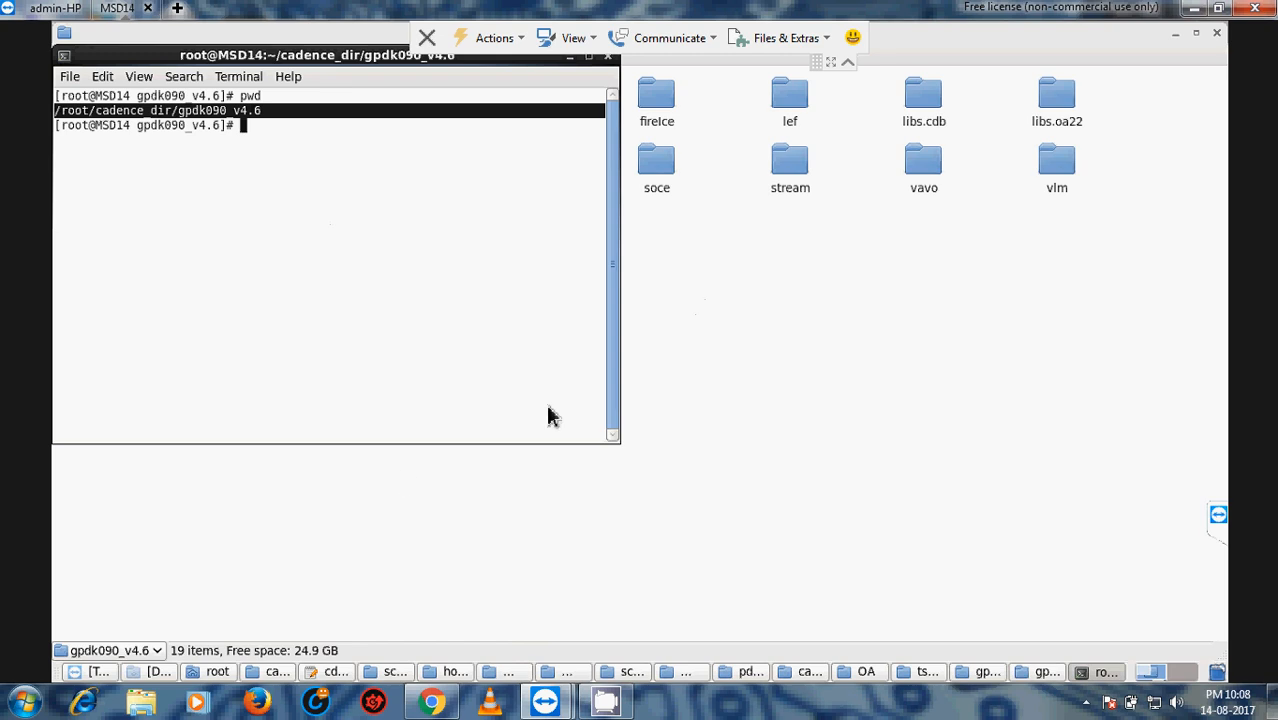
Add a SOFTINCLUDE line below the gpdk180_v3.3 entry in cds.lib, followed by the copied path /root/cadence_dir/gpdk090_v4.6.
left_click(409, 481)
left_click(336, 671)
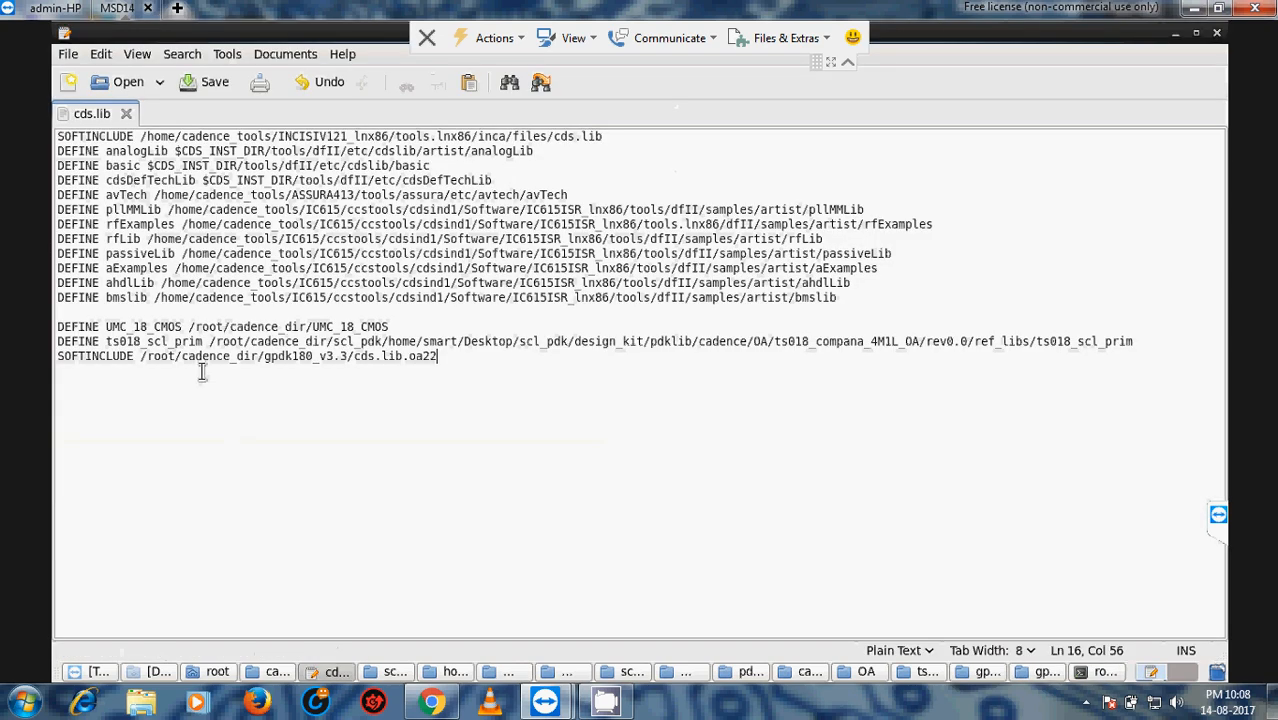
key("Return")
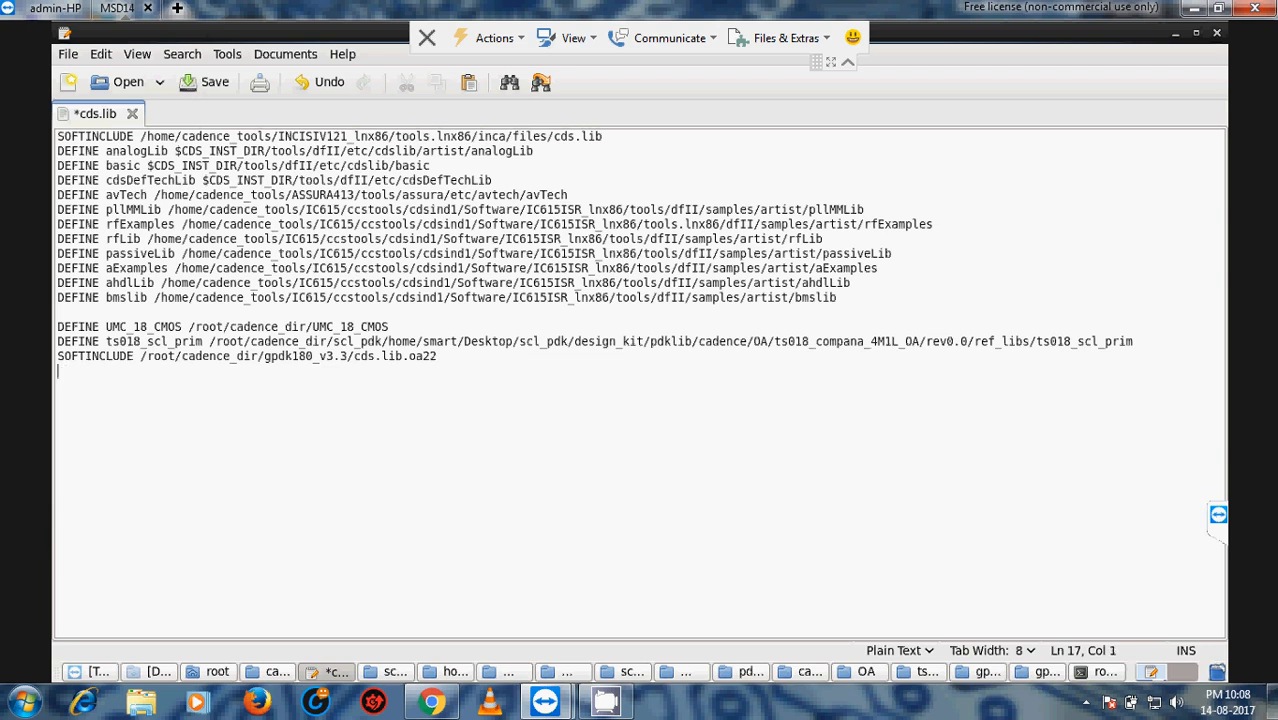
key("Caps_Lock")
right_click(314, 398)
left_click(357, 497)
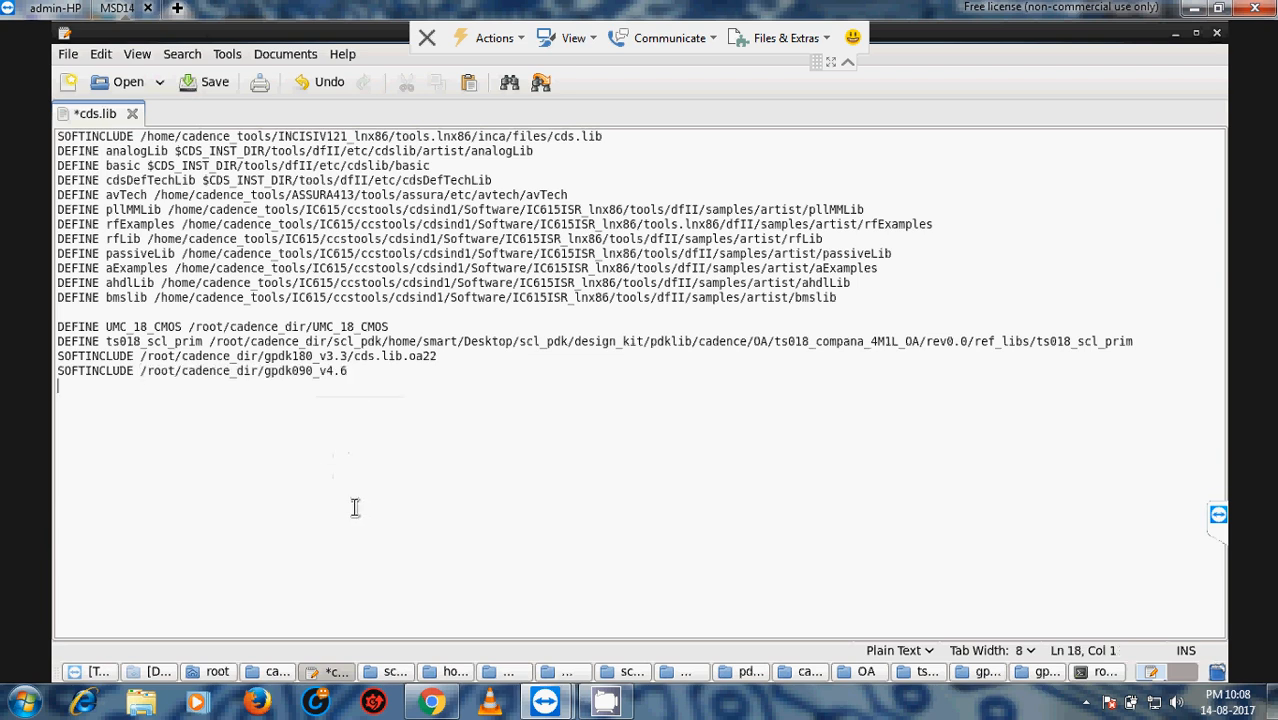
Copy the full file name of the cds.lib.oa22 file in the gpdk090_v4.6 folder.
left_click(1047, 671)
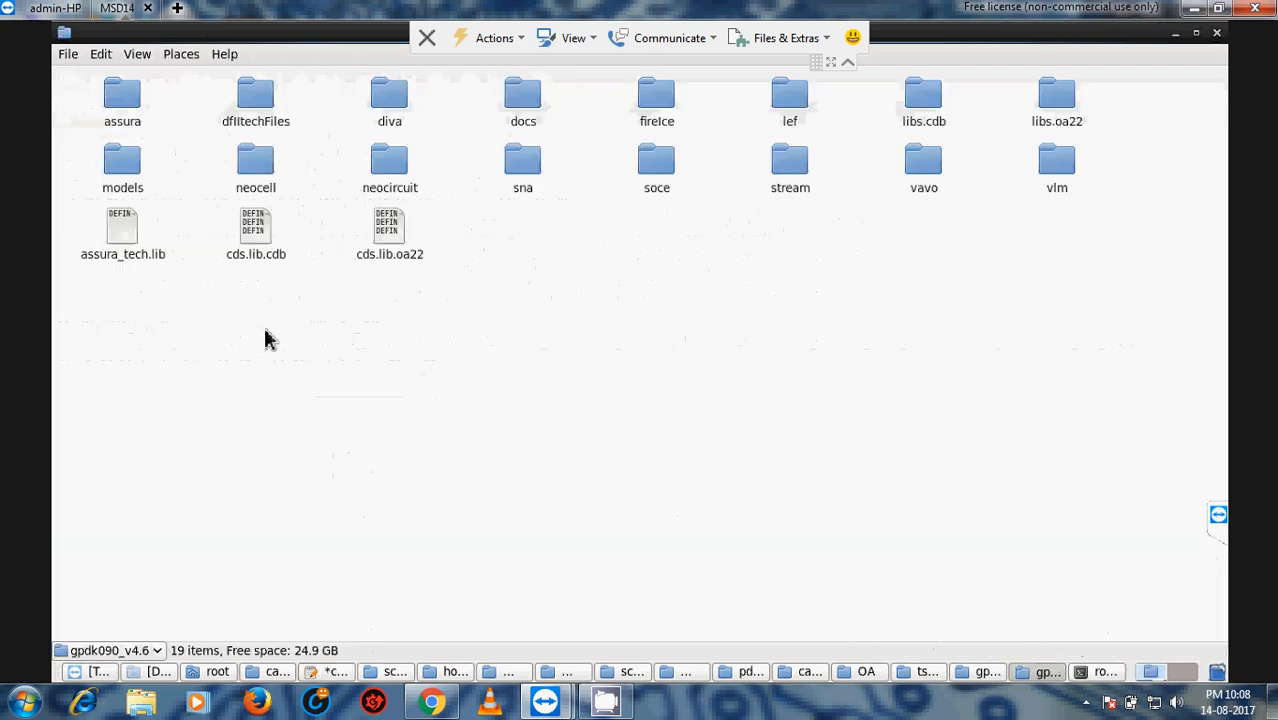
left_click(384, 258)
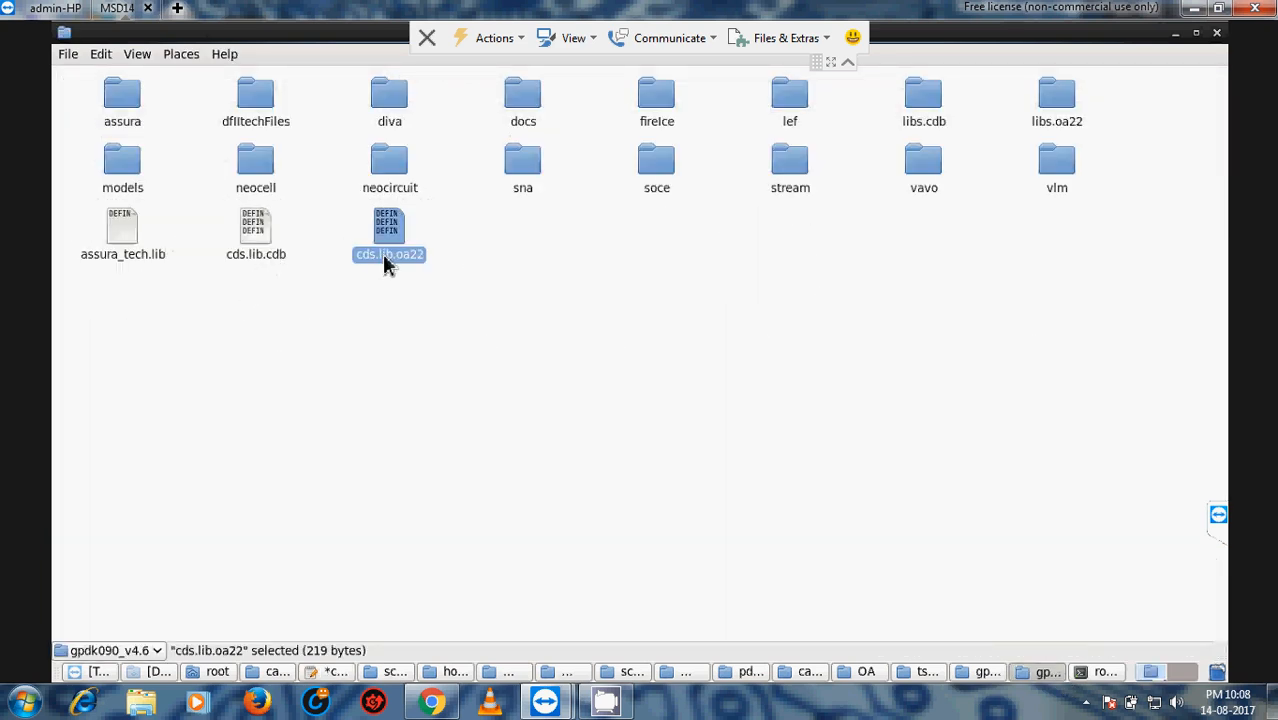
right_click(382, 255)
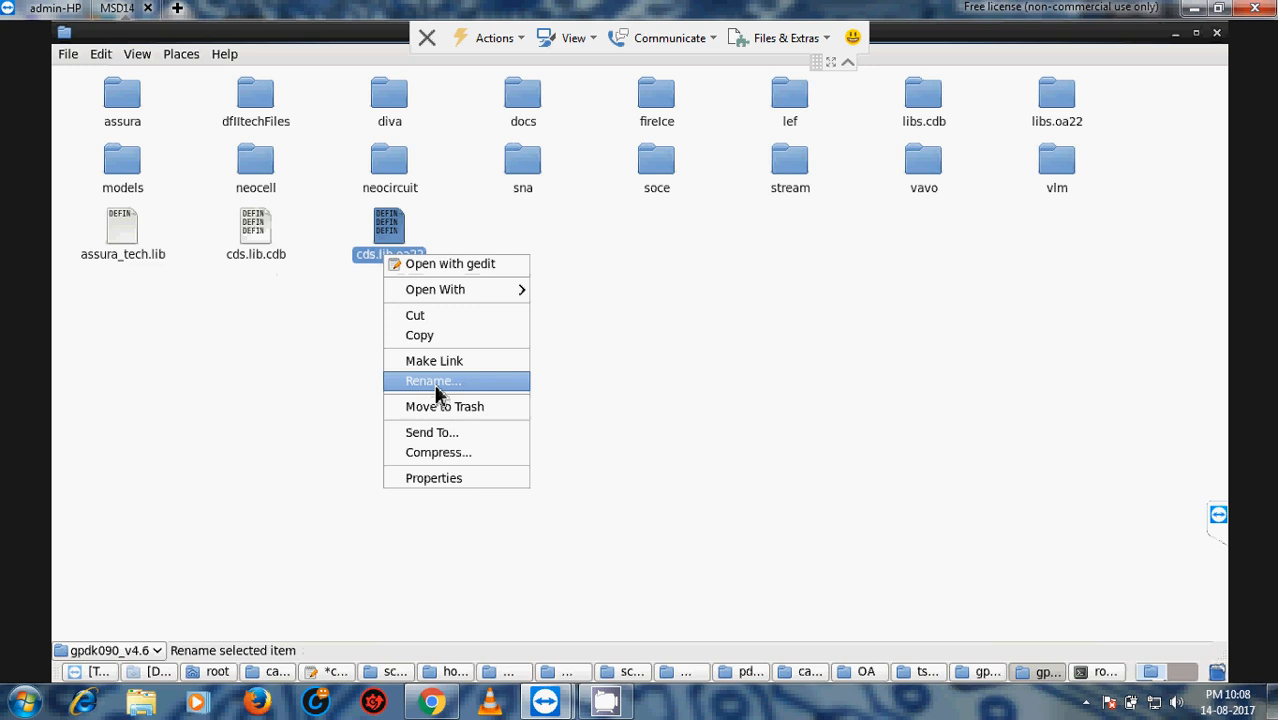
left_click(432, 381)
left_click_drag(434, 262, 370, 256)
right_click(379, 260)
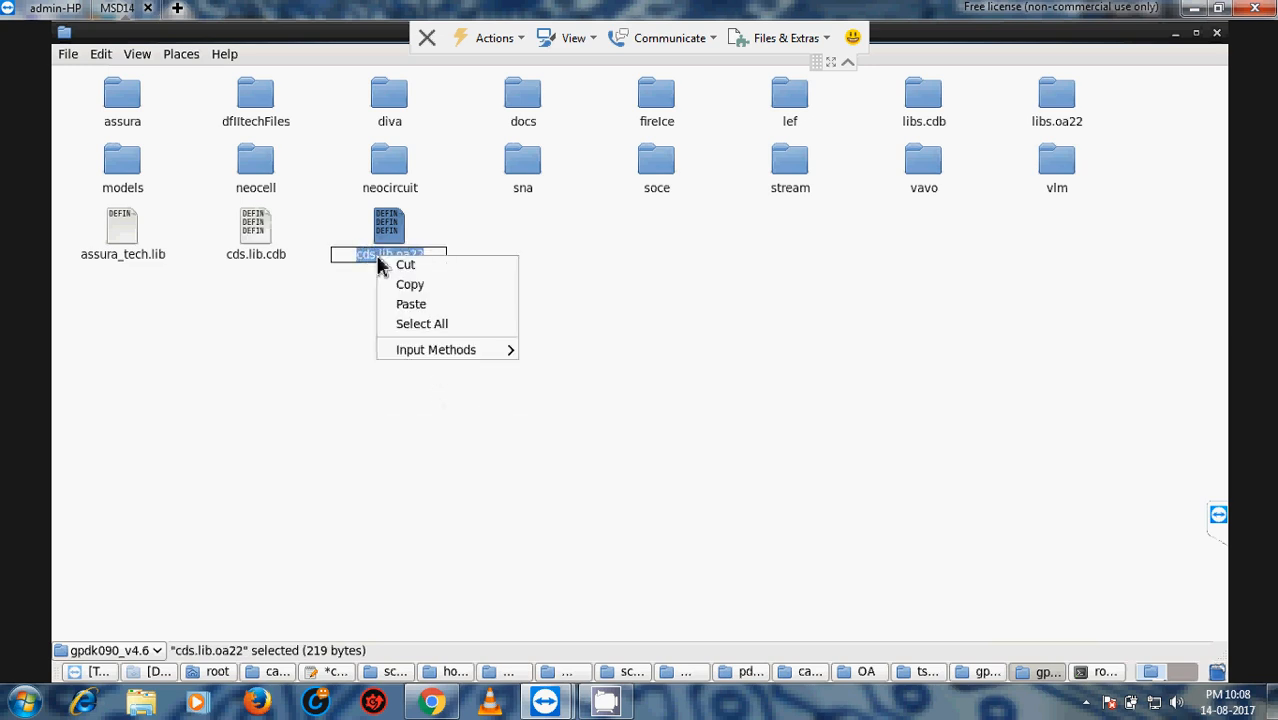
left_click(399, 284)
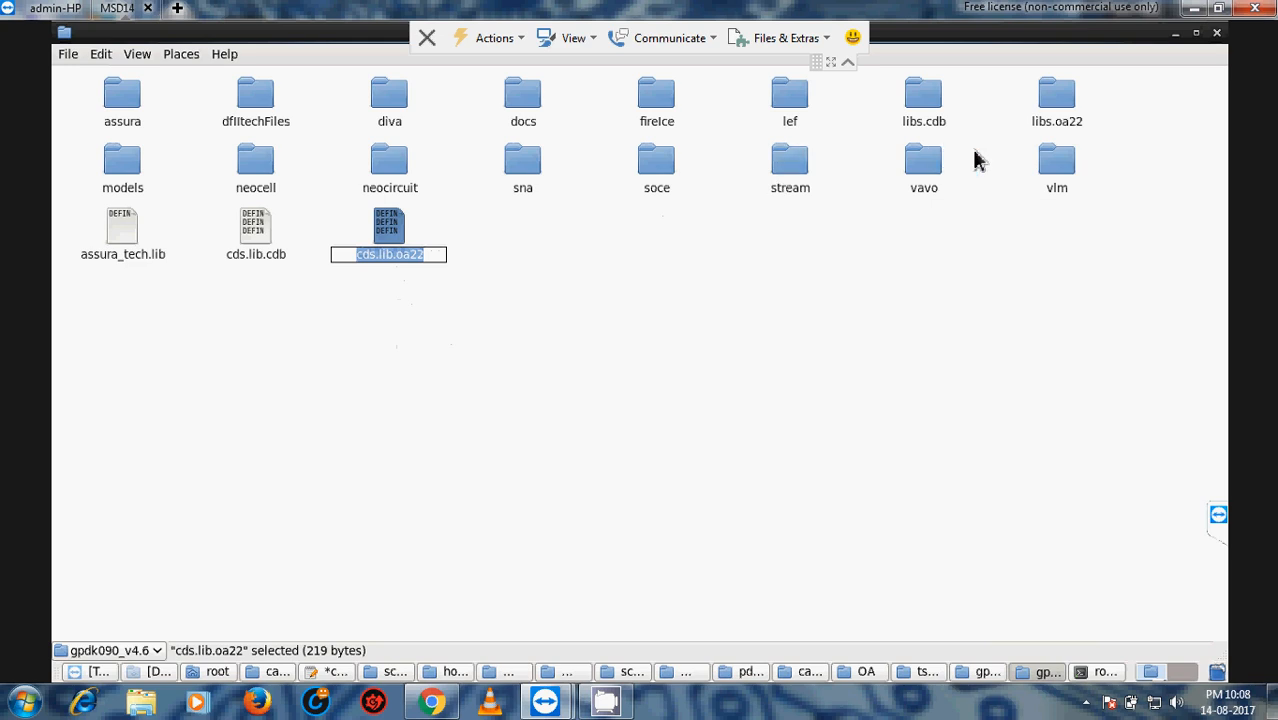
Complete the gpdk090_v4.6 SOFTINCLUDE path in cds.lib with /cds.lib.oa22 and save the file.
left_click(1217, 34)
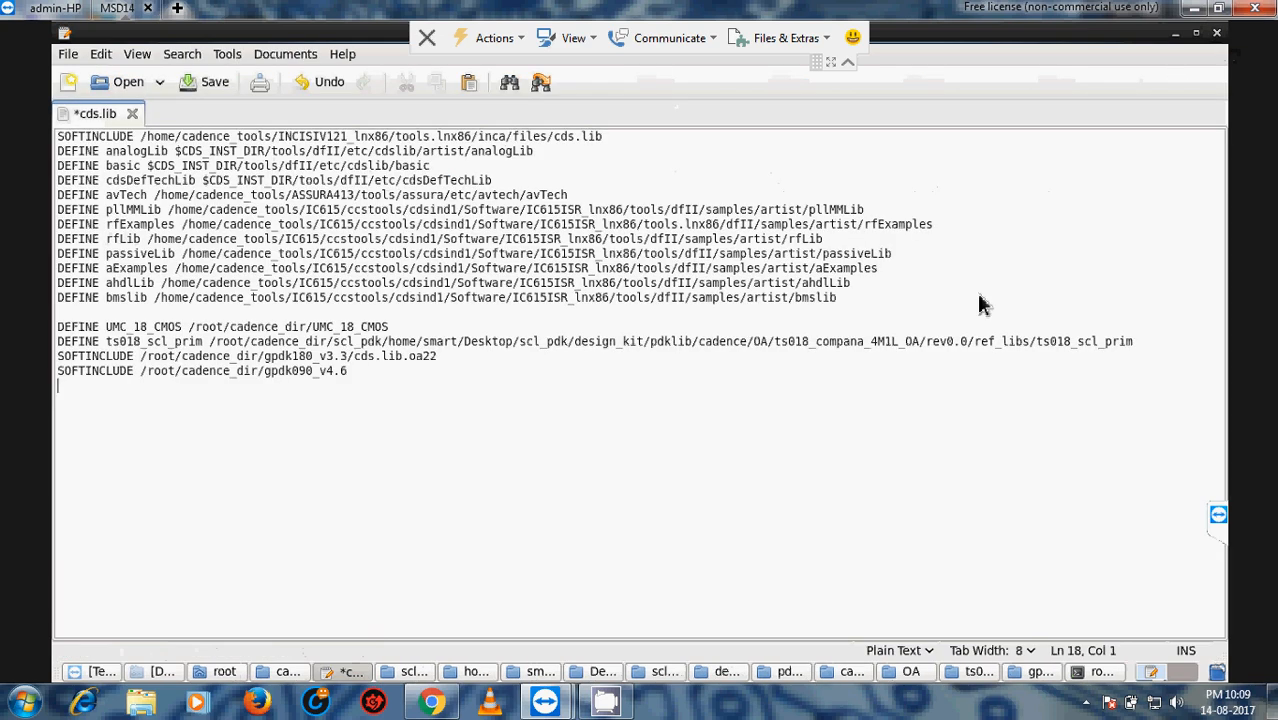
right_click(362, 372)
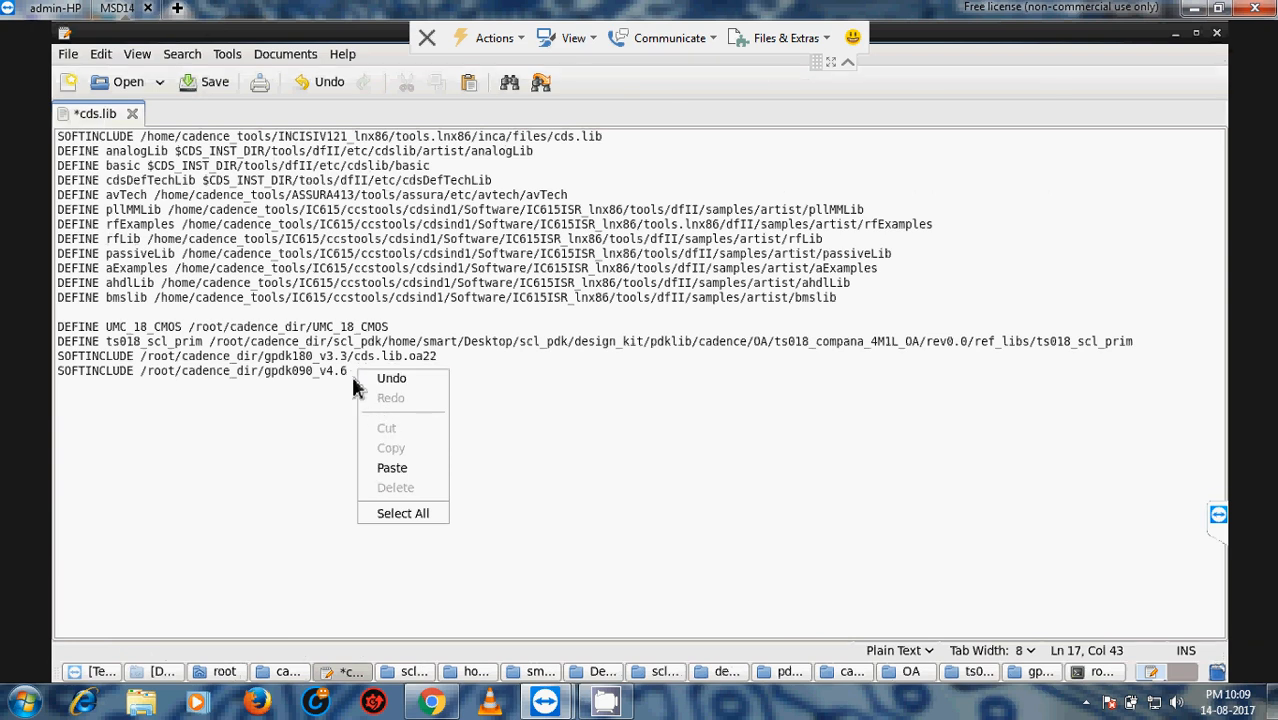
left_click(360, 370)
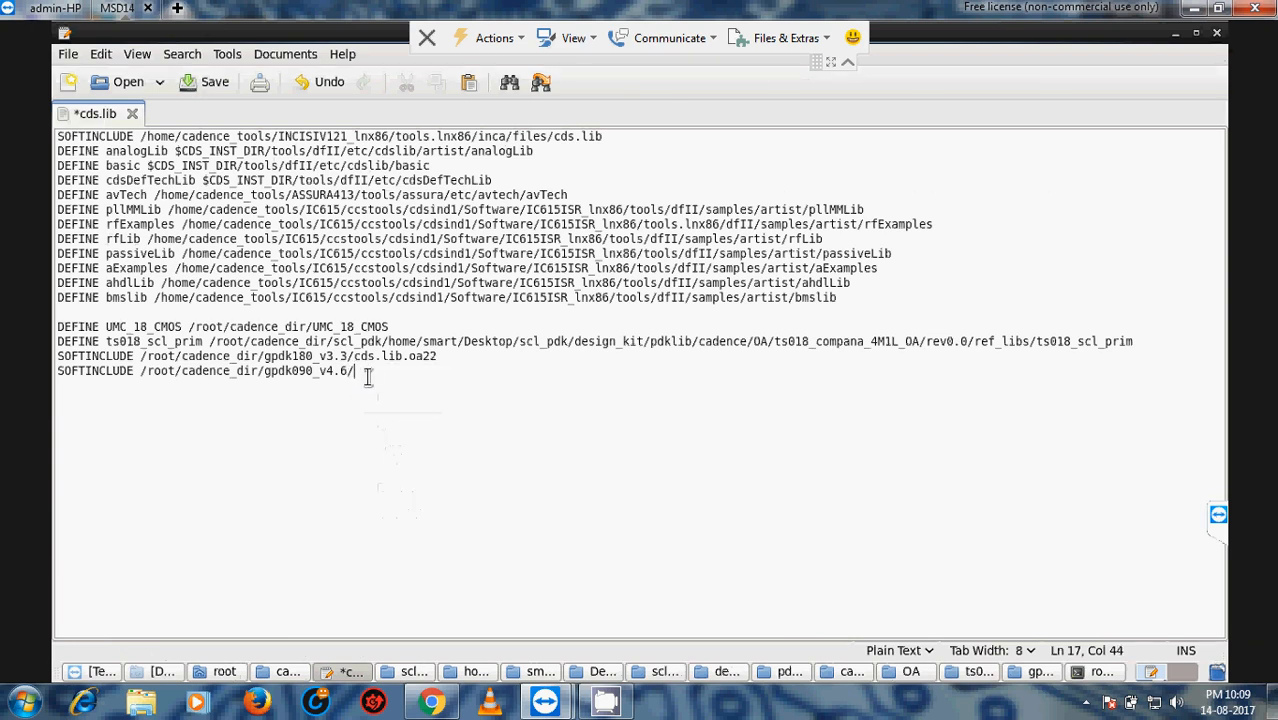
right_click(362, 372)
left_click(410, 472)
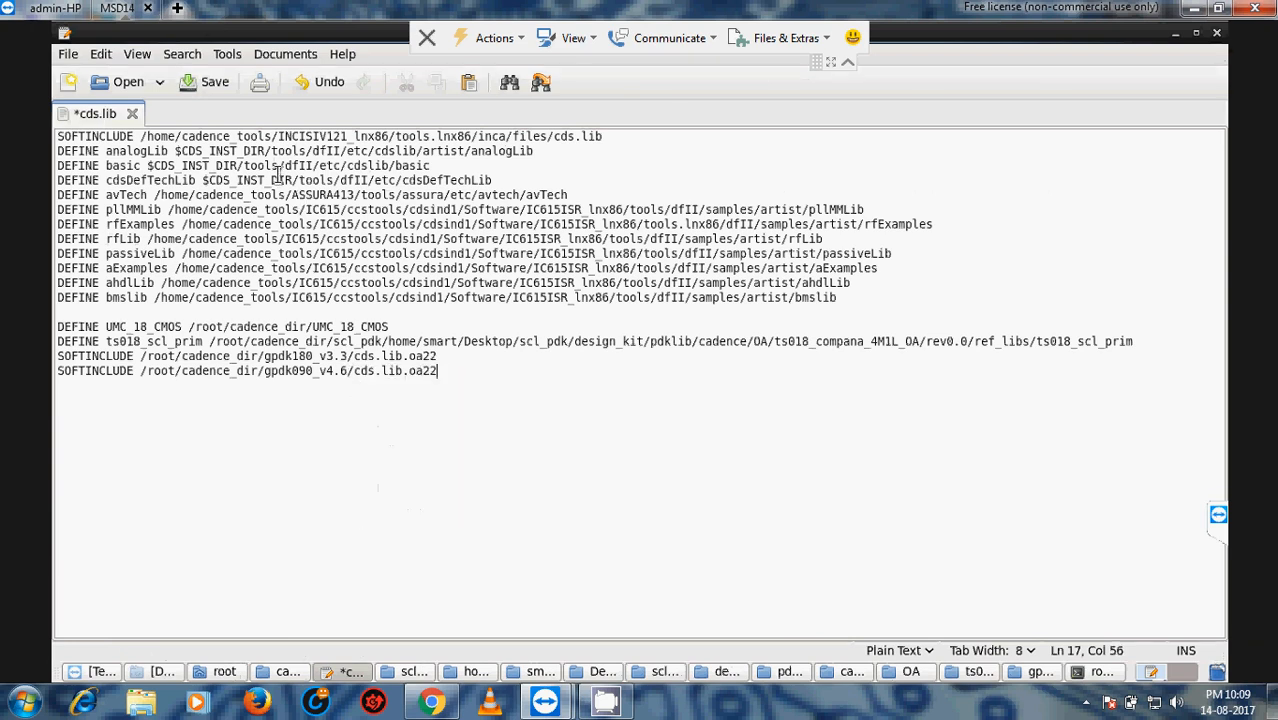
left_click(213, 85)
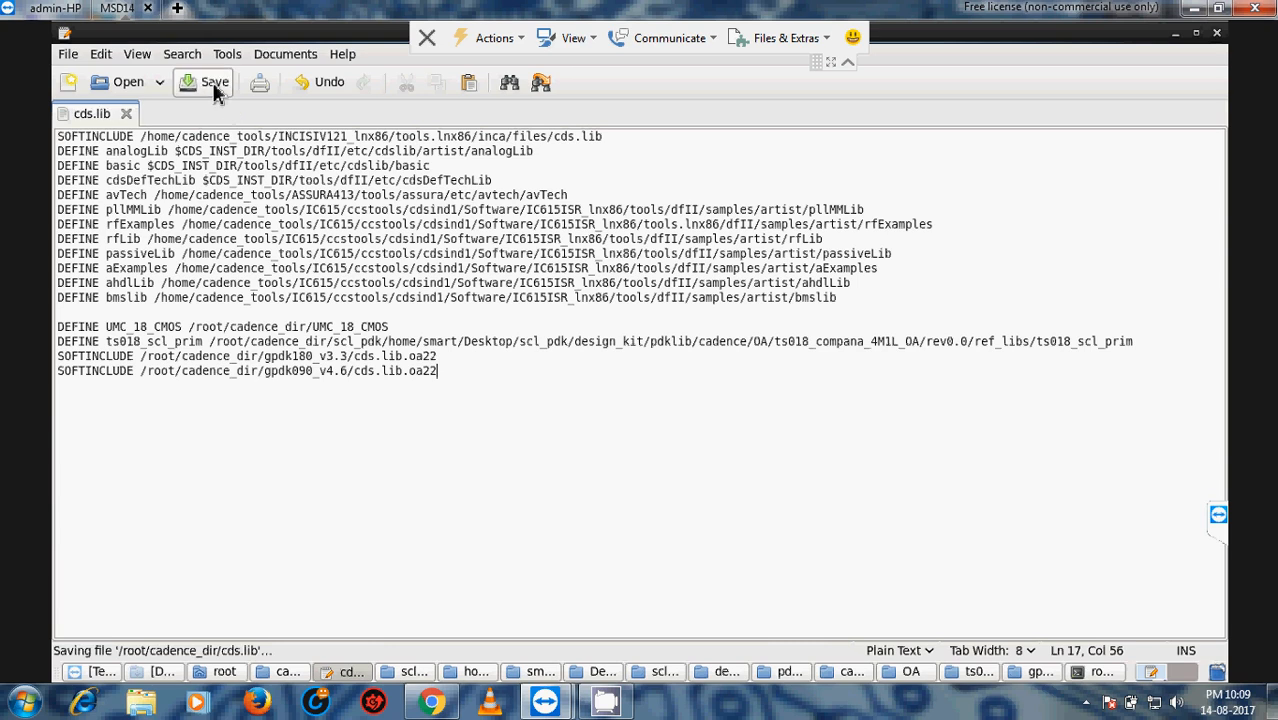
Open the cds.lib.oa22 file from the gpdk180_v3.3 folder and compare its definitions with those in cds.lib.
left_click(1040, 671)
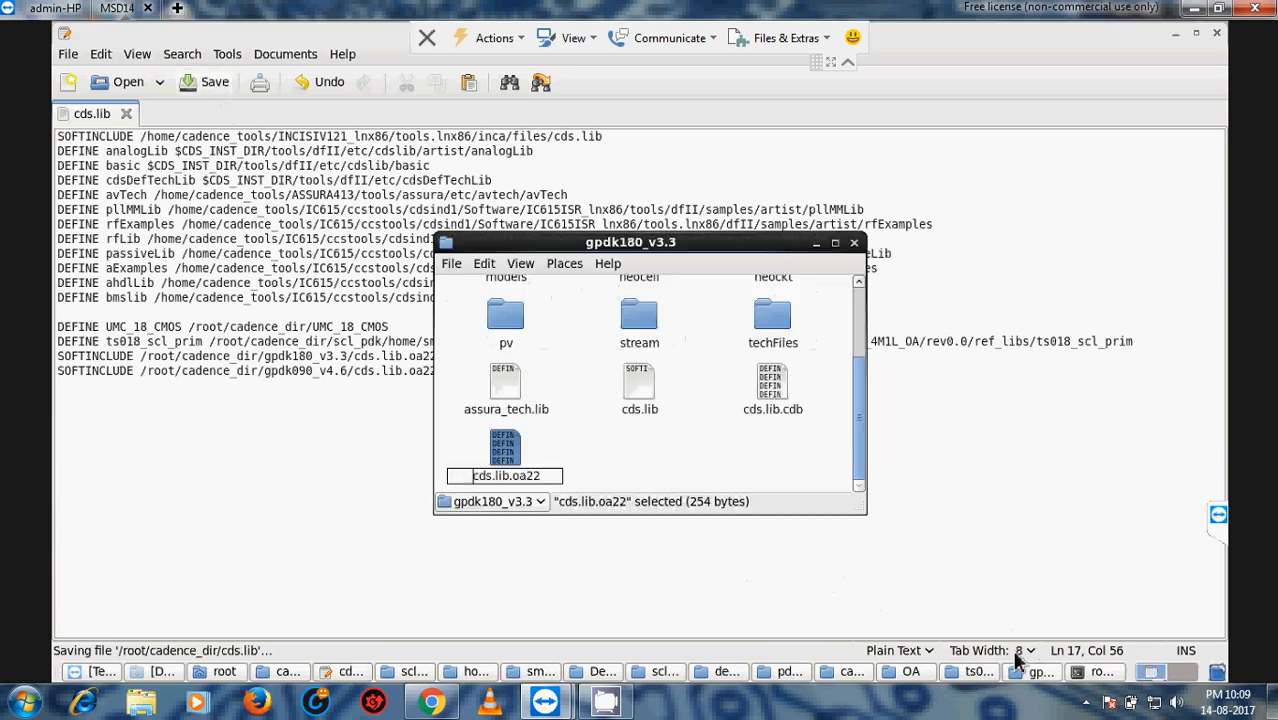
double_click(505, 450)
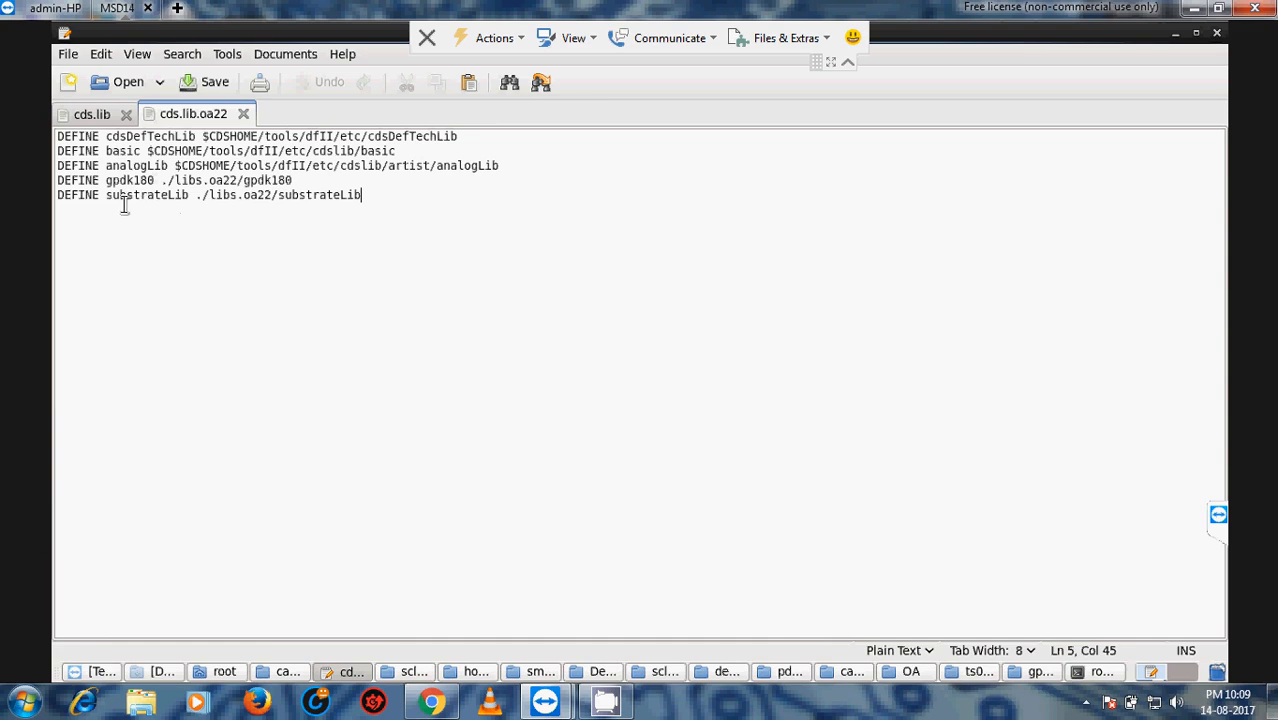
left_click(93, 113)
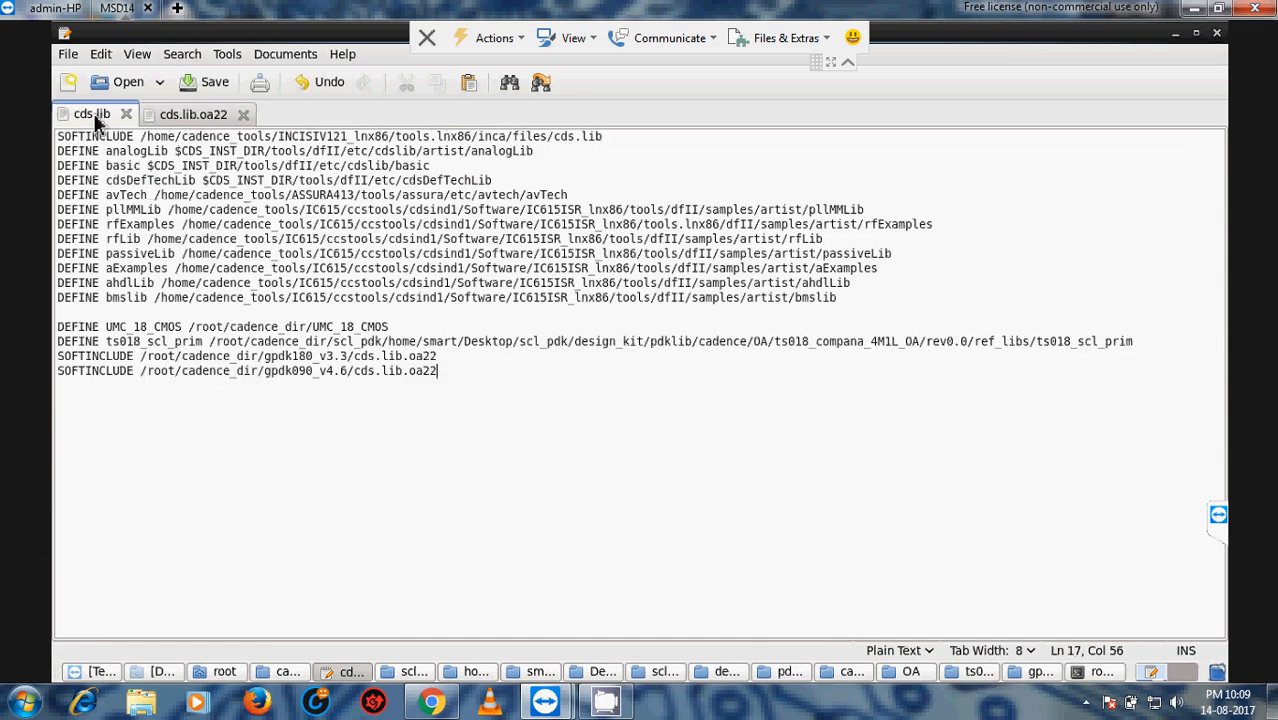
left_click(193, 114)
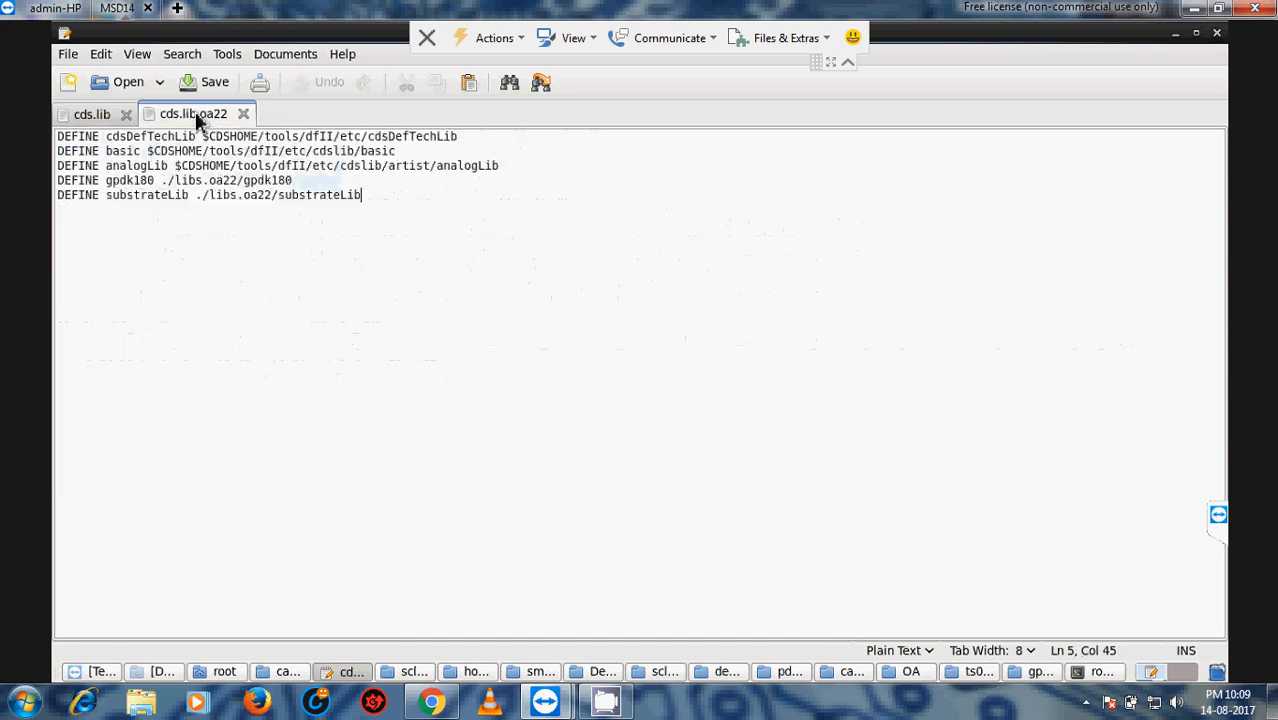
Comment out the basic and analogLib DEFINE lines with # in the gpdk180_v3.3 cds.lib.oa22 and save it.
left_click(58, 152)
type("#")
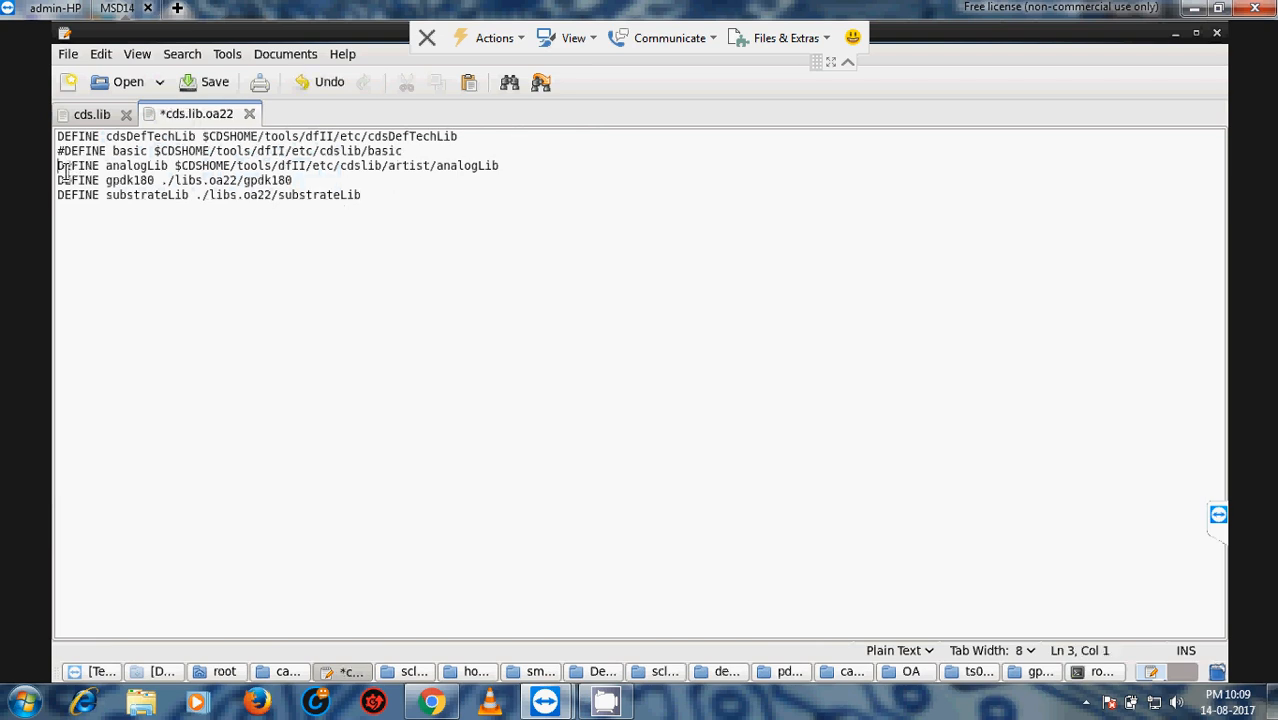
type("#")
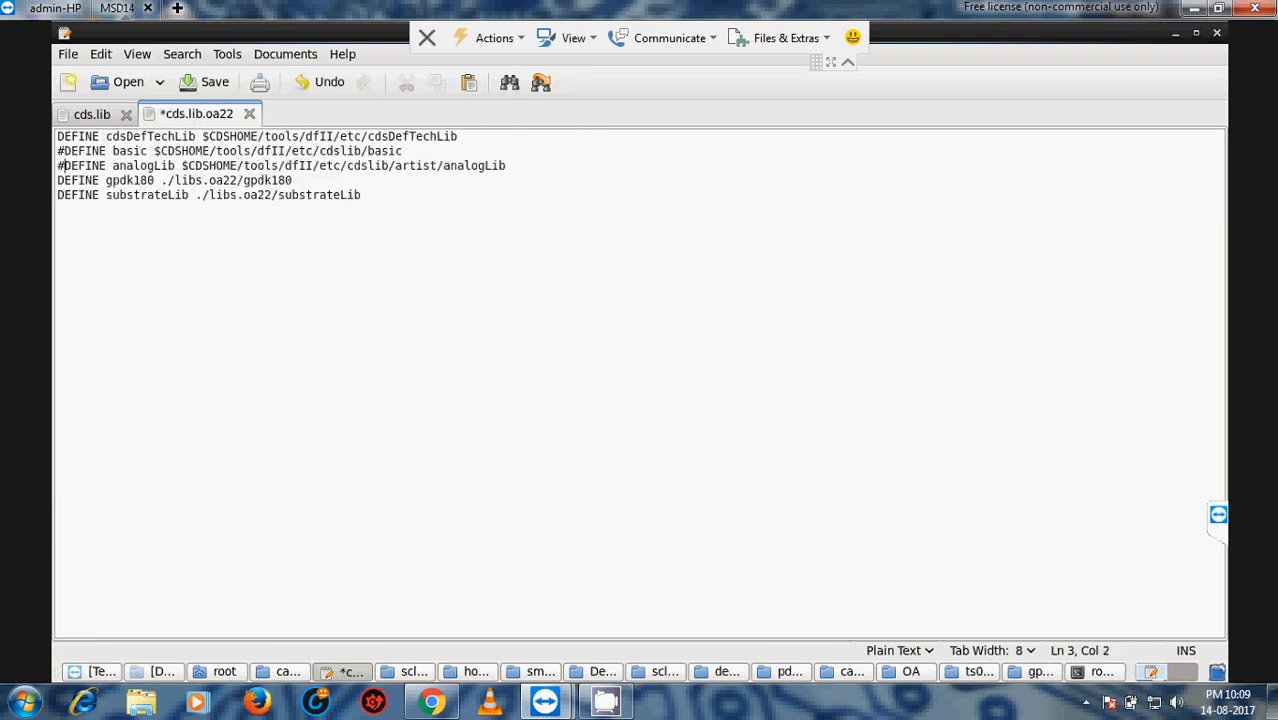
left_click(214, 86)
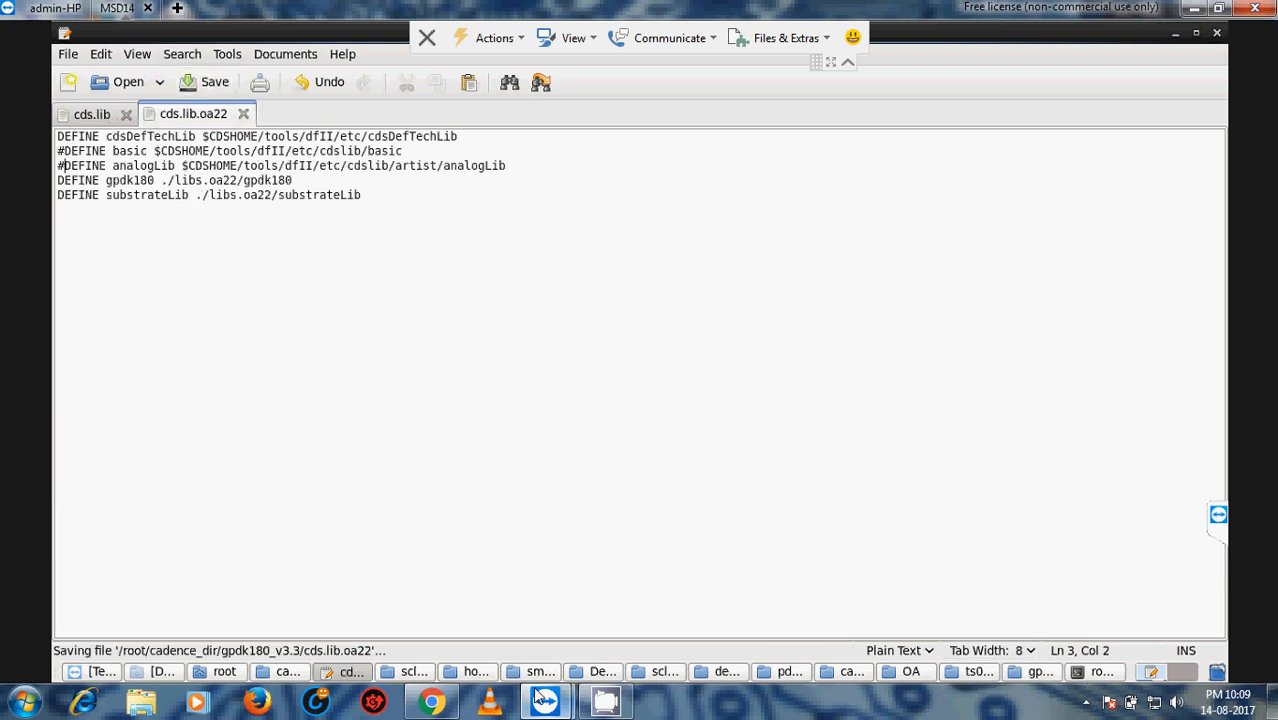
Close the gpdk180_v3.3 folder window and its cds.lib.oa22 file.
left_click(1022, 676)
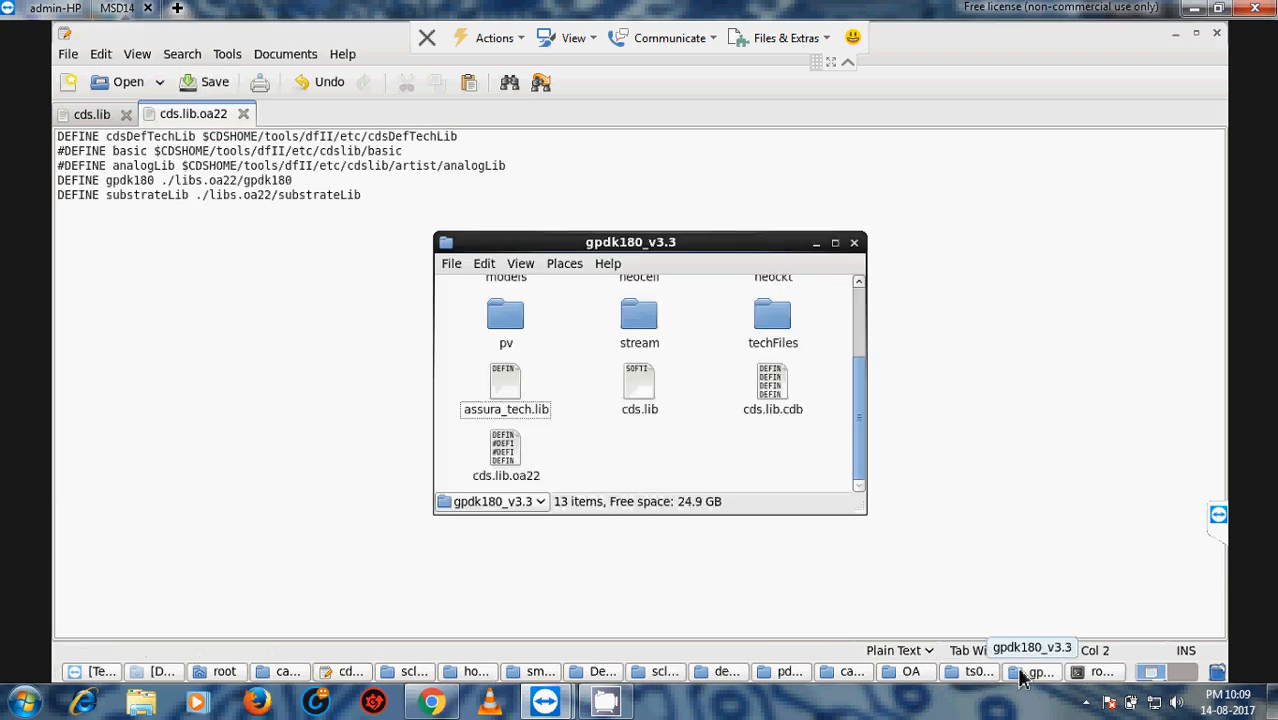
left_click(855, 245)
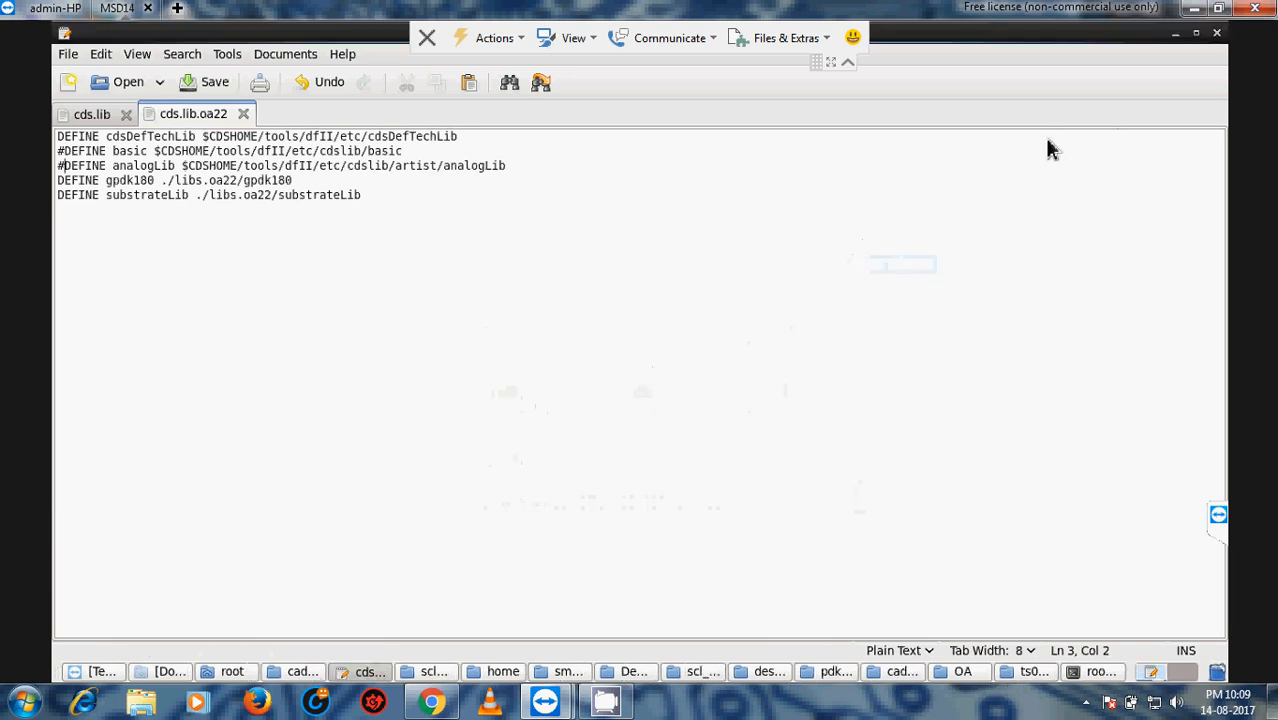
left_click(243, 113)
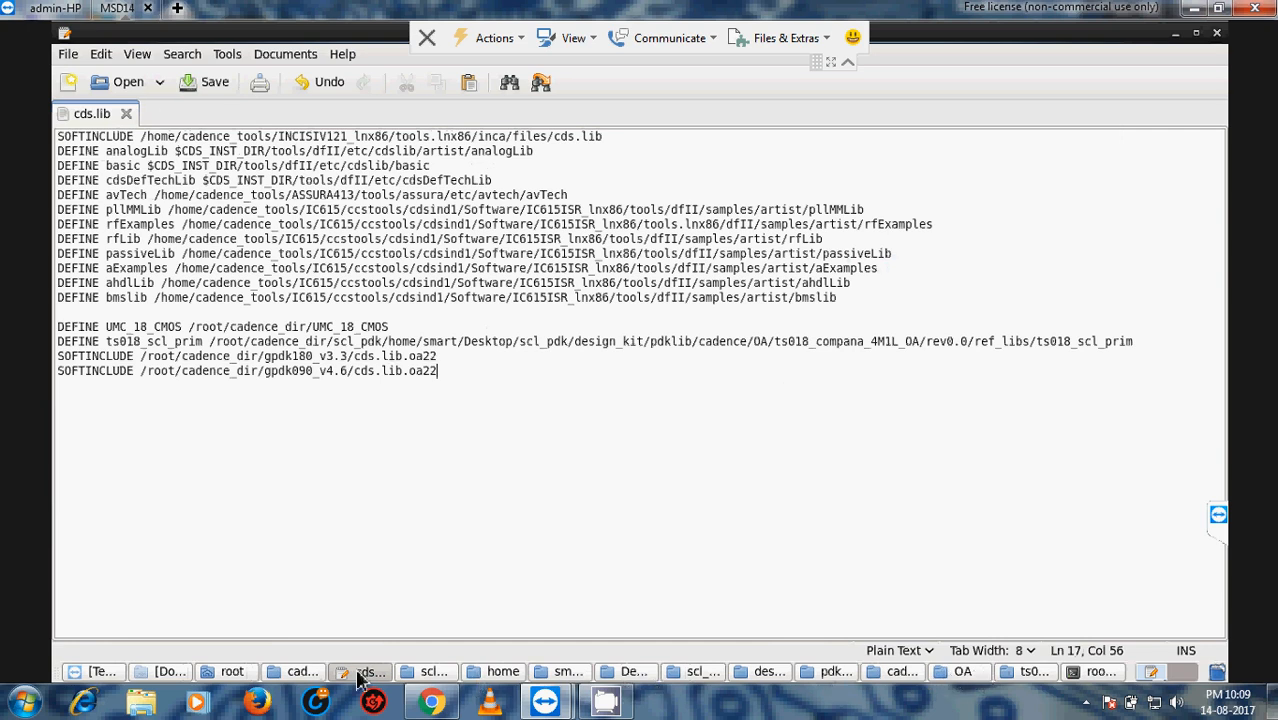
In the gpdk090_v4.6 folder's cds.lib.oa22, comment out the analogLib and basic DEFINE lines with # and save the file.
left_click(303, 672)
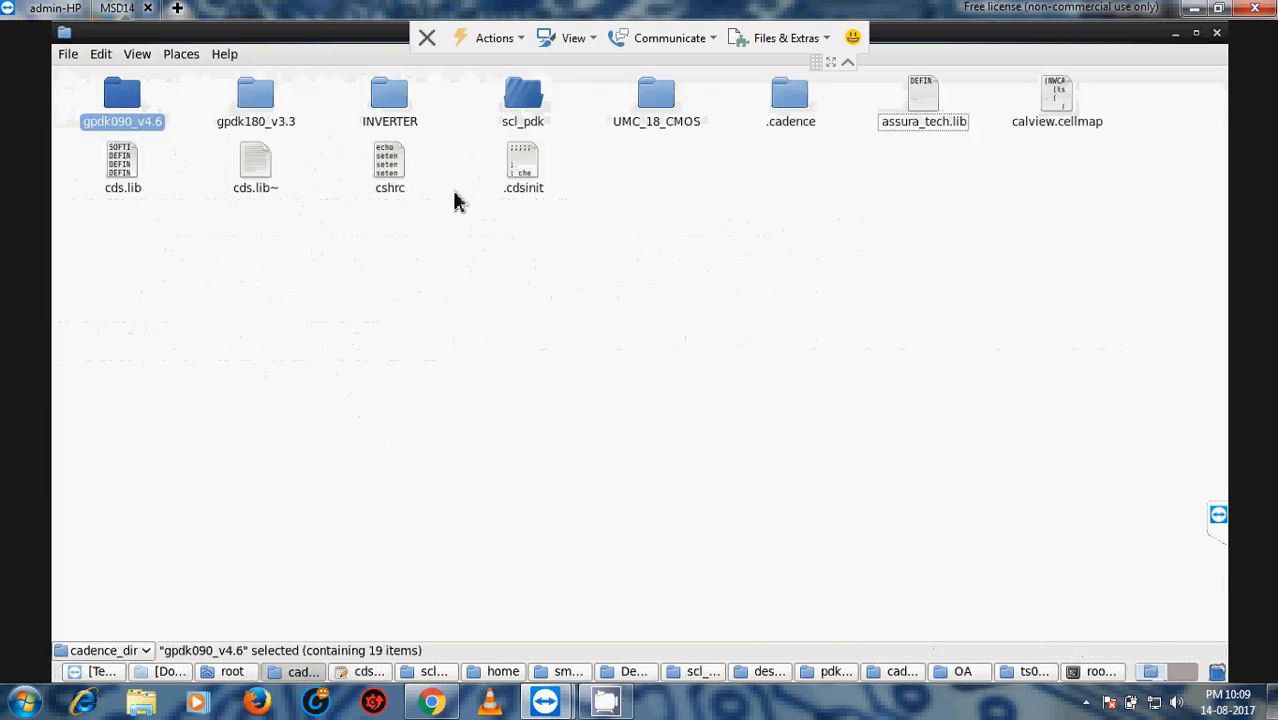
double_click(135, 103)
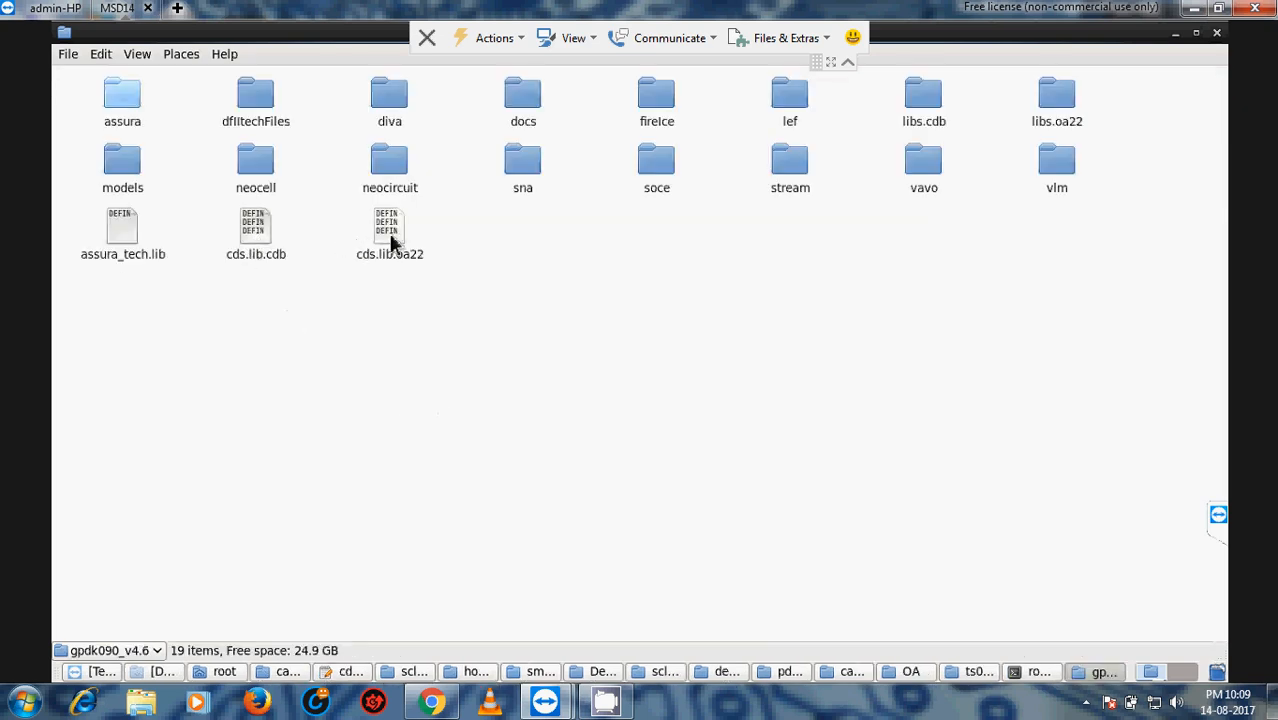
double_click(390, 232)
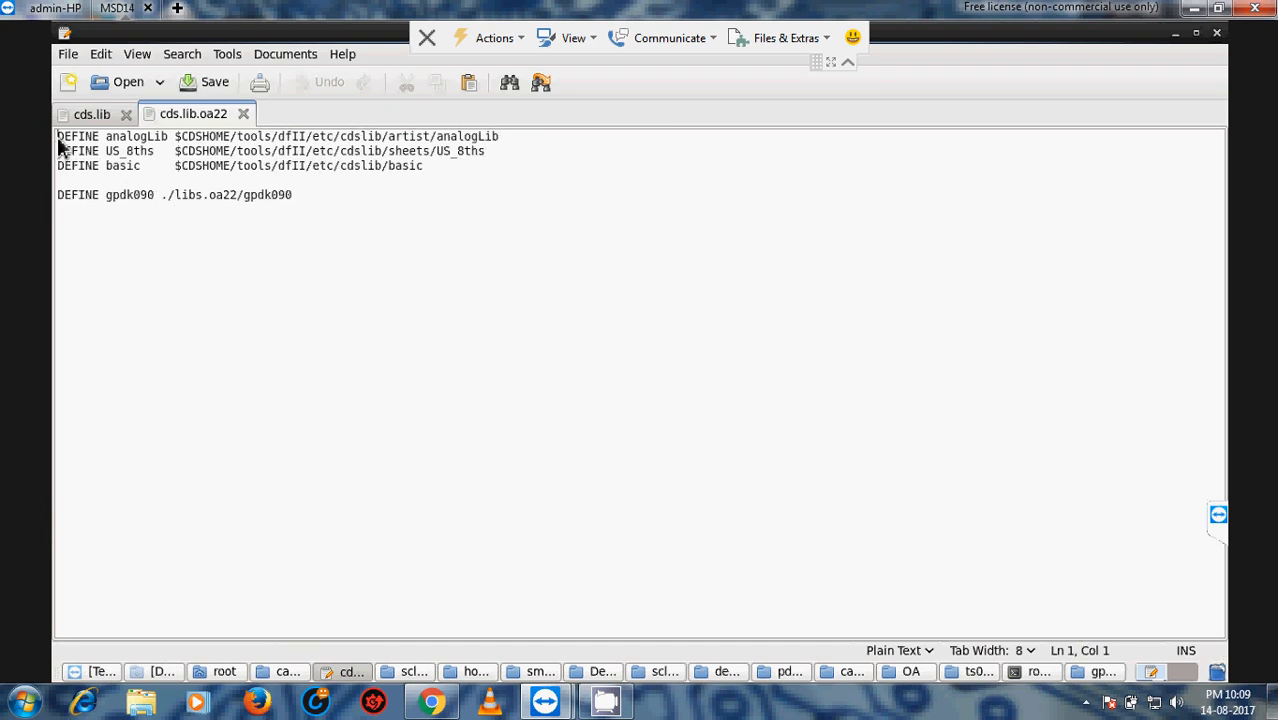
type("#")
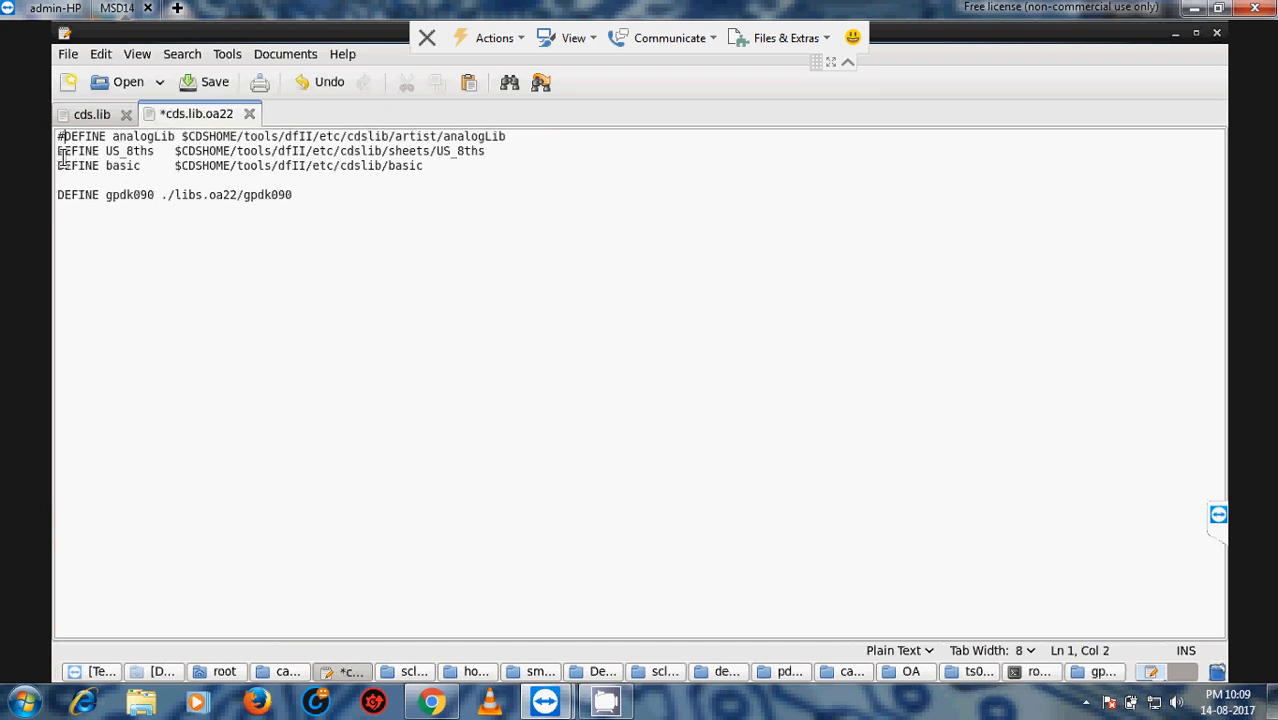
left_click(63, 171)
type("#")
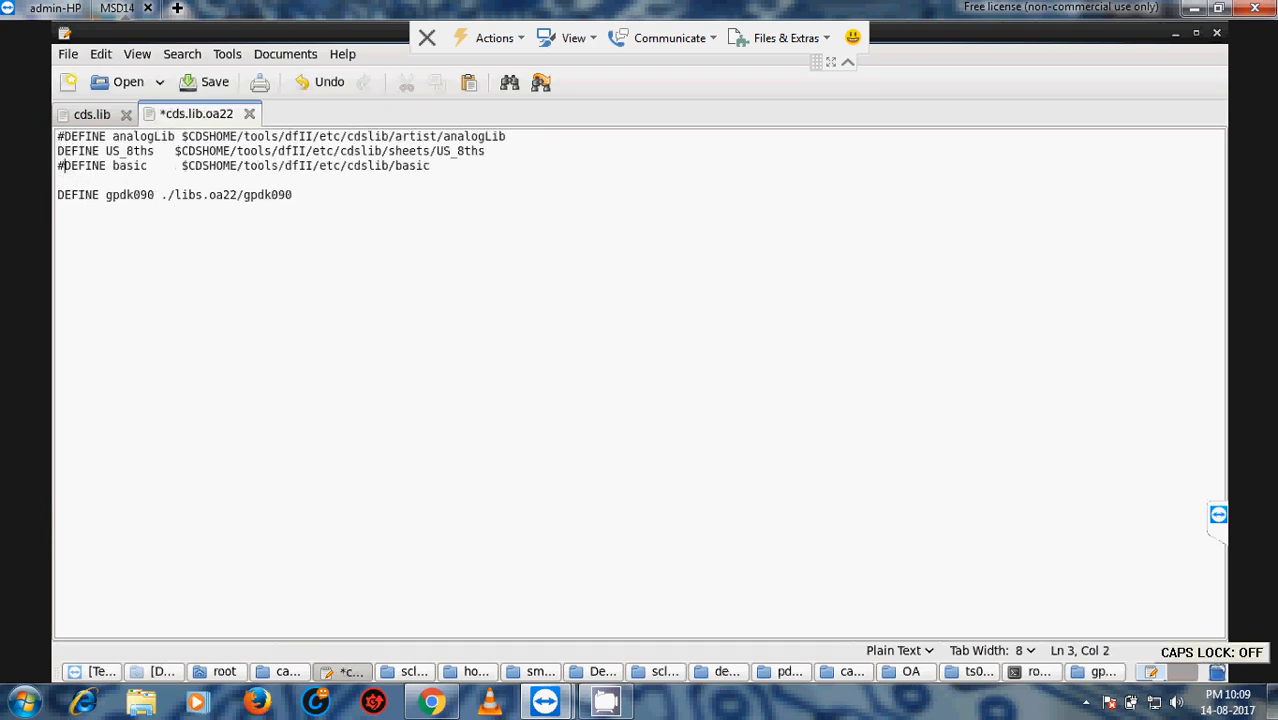
left_click(212, 82)
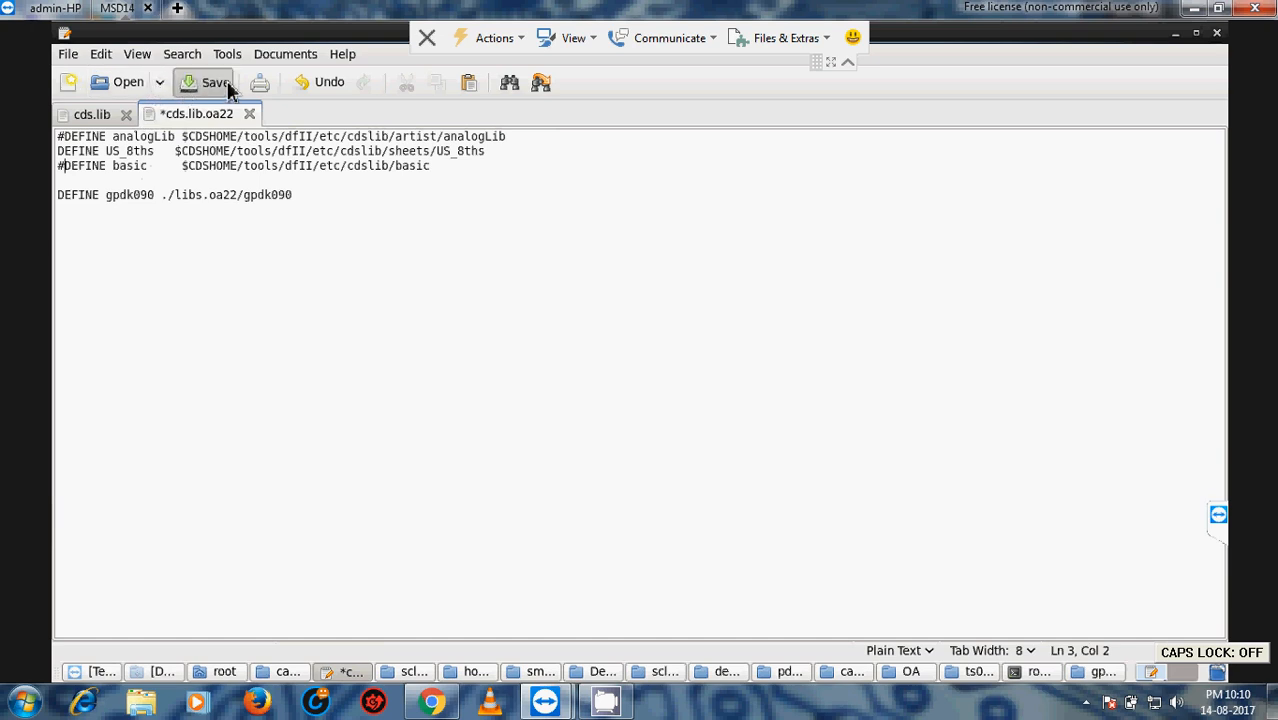
Close the text editor and the gpdk090_v4.6 folder window, returning to the cadence_dir folder.
left_click(1217, 35)
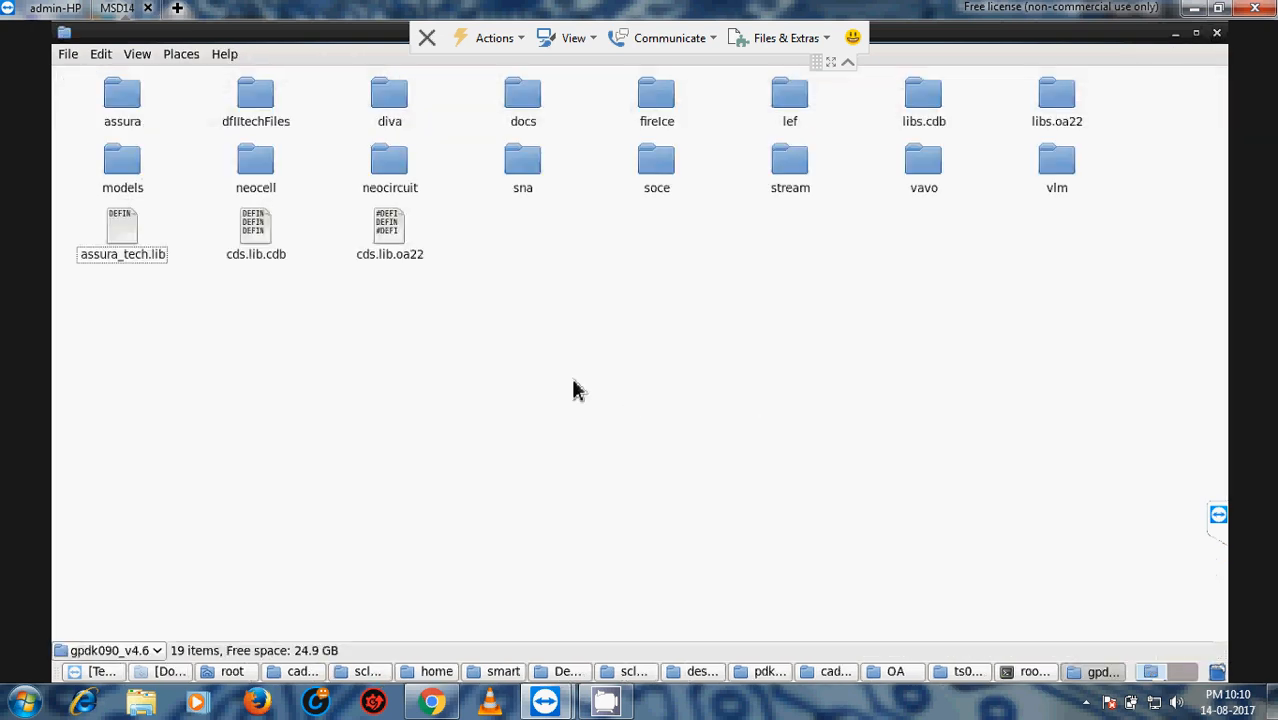
key("alt+Up")
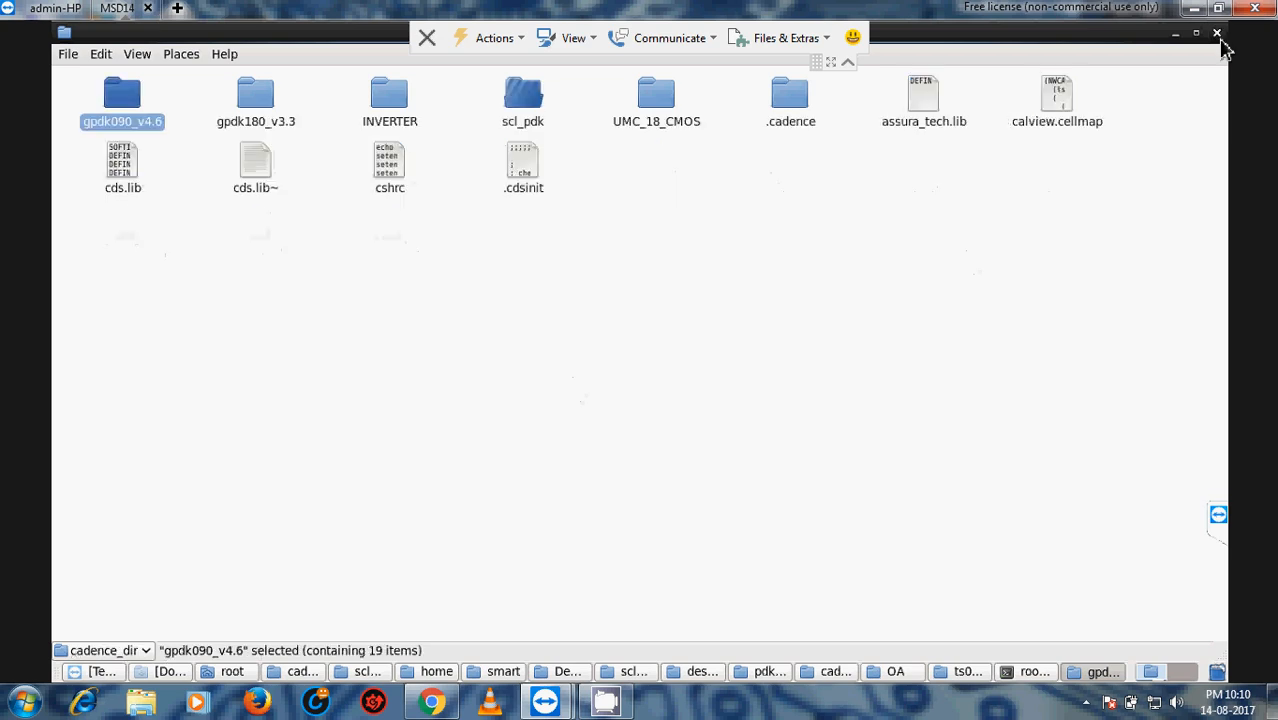
left_click(745, 330)
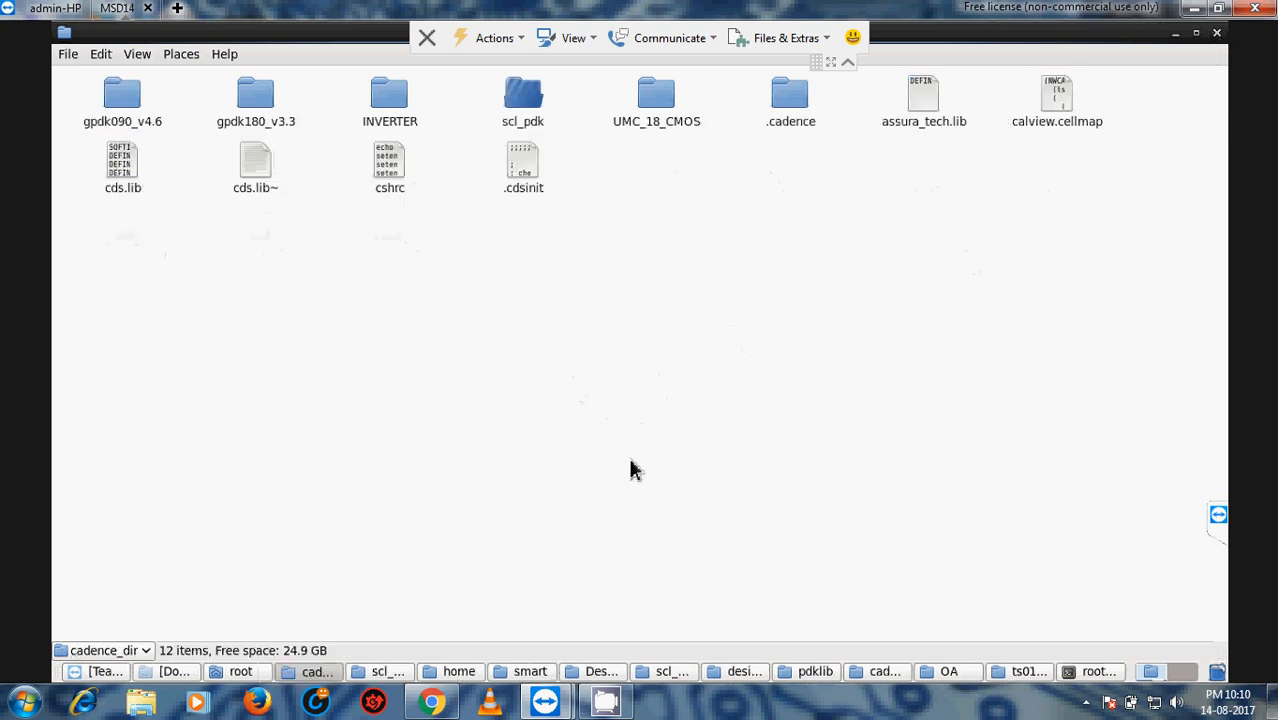
Close the terminal and all leftover PDK subfolder windows, keeping only the root and cadence_dir folder windows open.
right_click(973, 676)
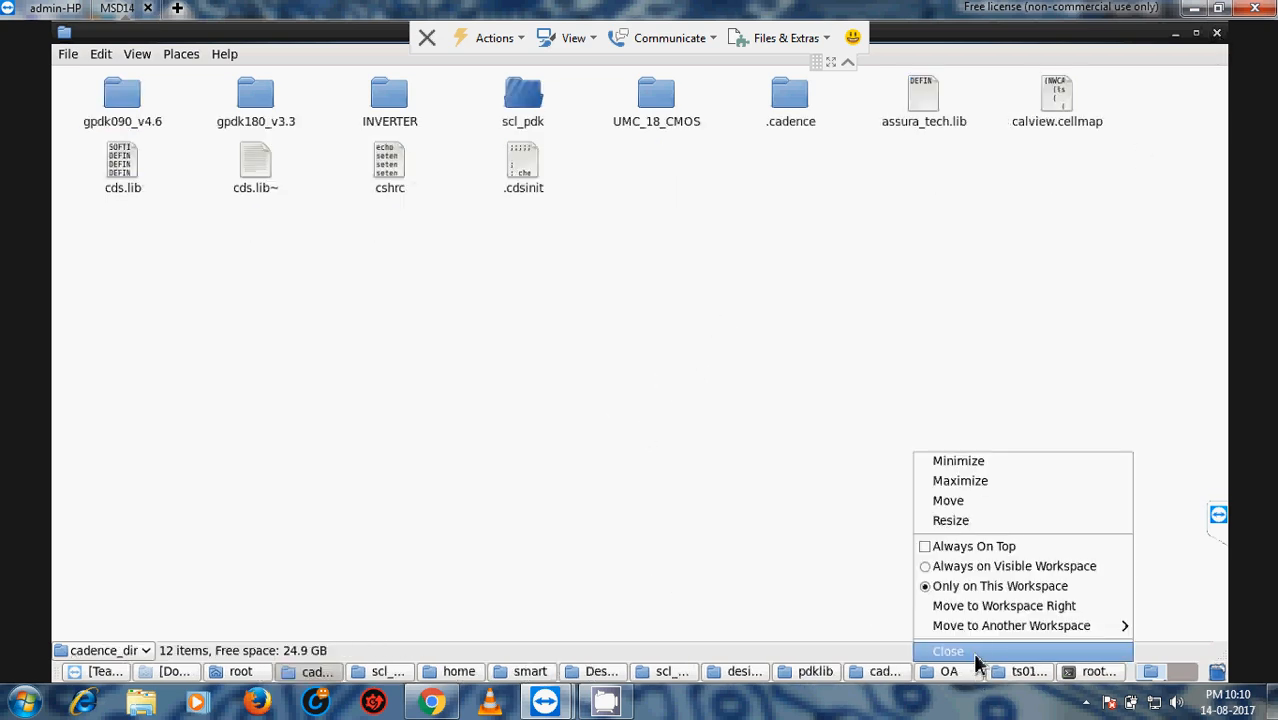
left_click(975, 651)
right_click(995, 674)
left_click(995, 651)
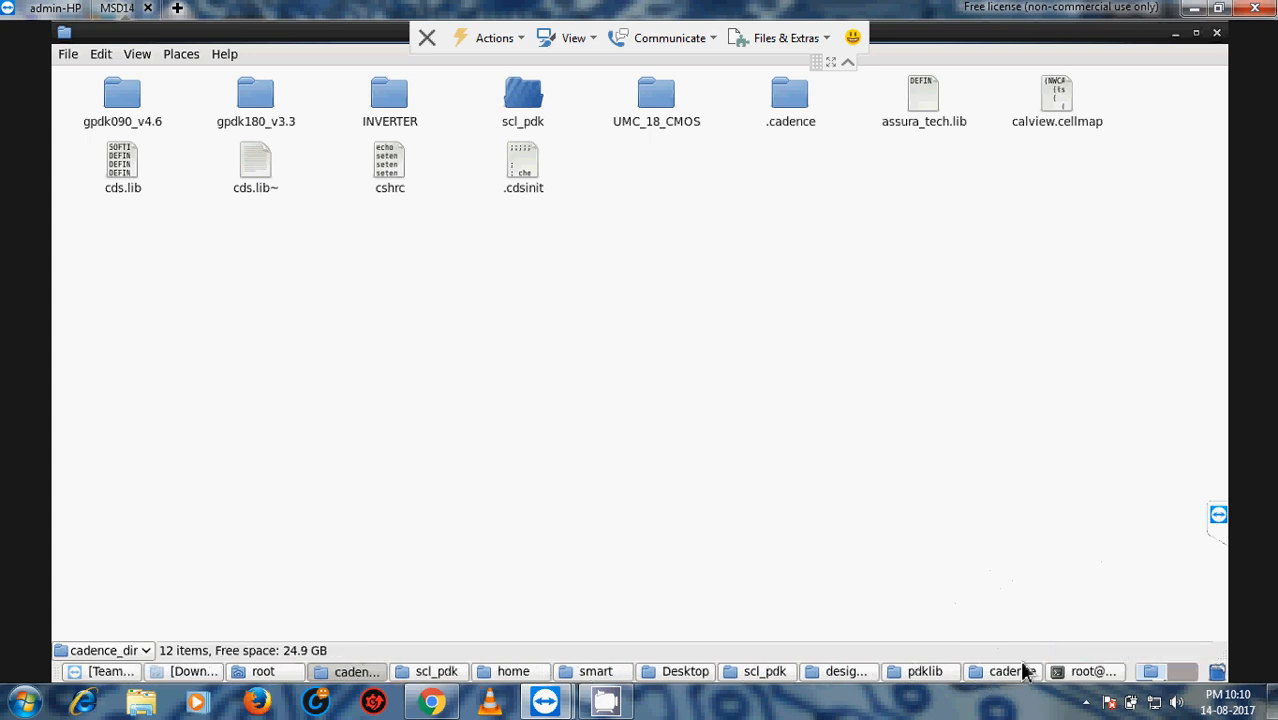
right_click(1075, 671)
left_click(1072, 651)
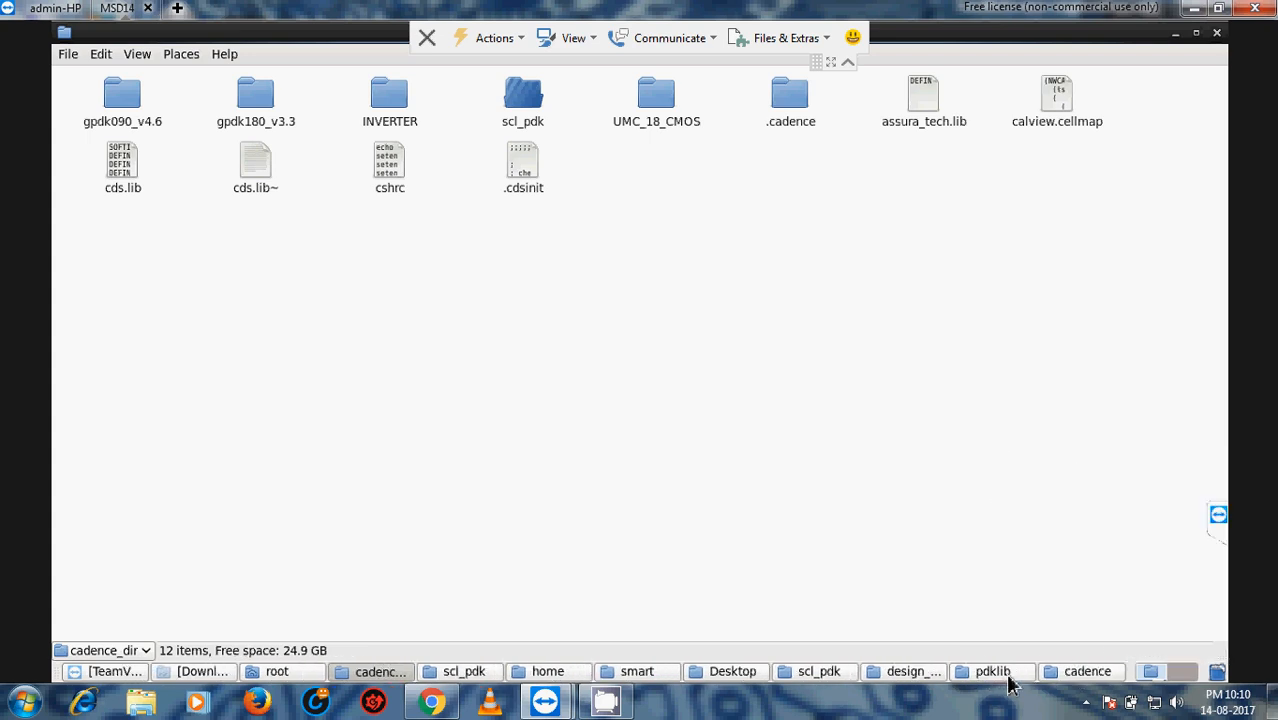
right_click(1011, 674)
left_click(1012, 651)
right_click(1063, 676)
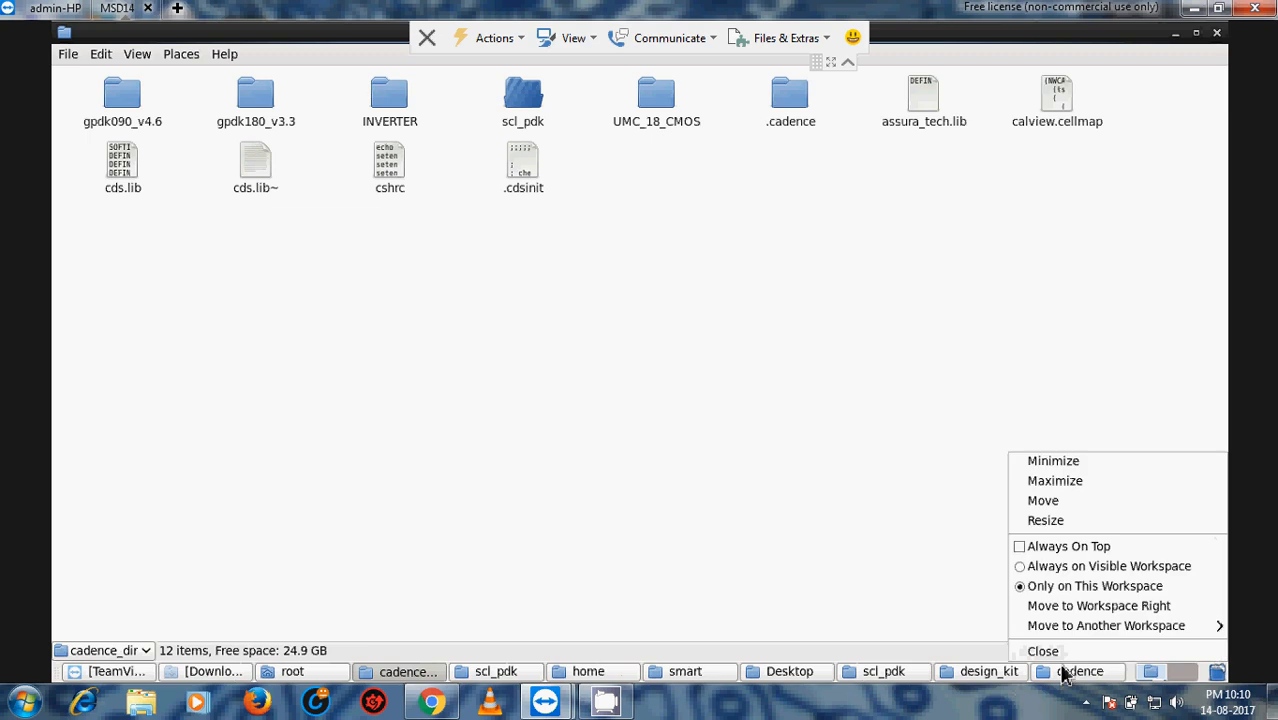
left_click(1062, 651)
right_click(1020, 677)
left_click(948, 651)
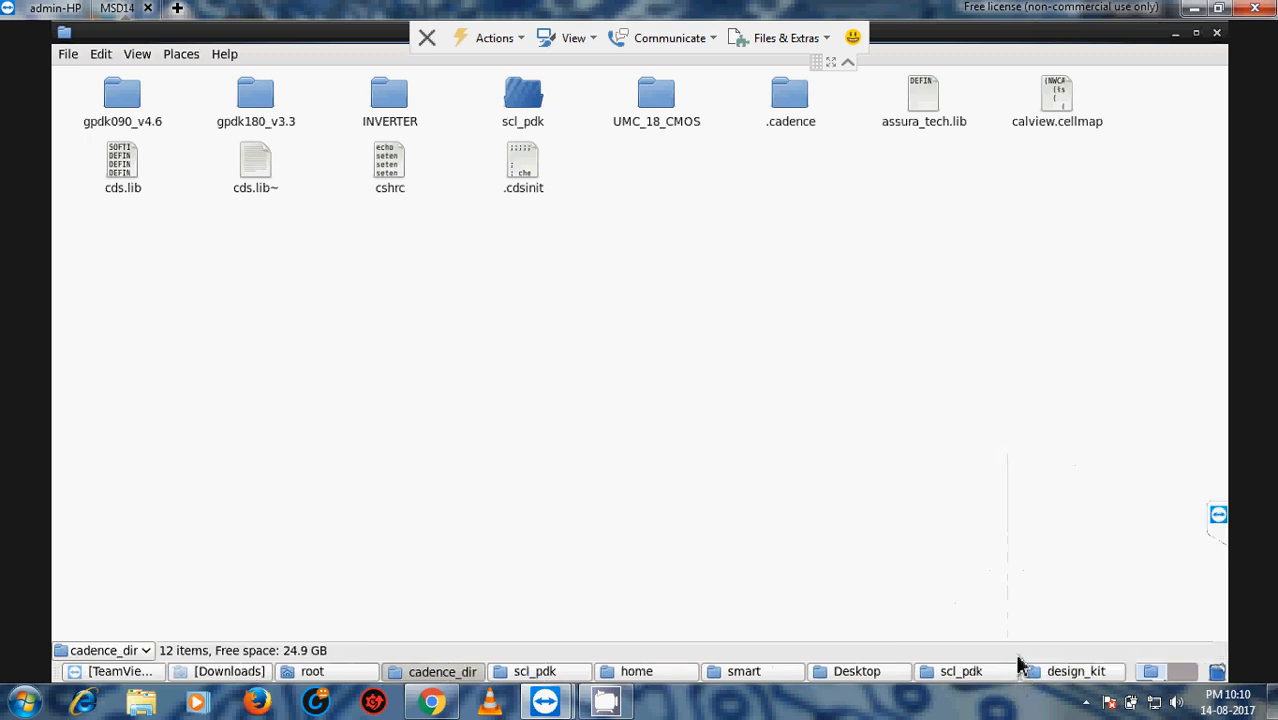
right_click(1045, 672)
left_click(1041, 651)
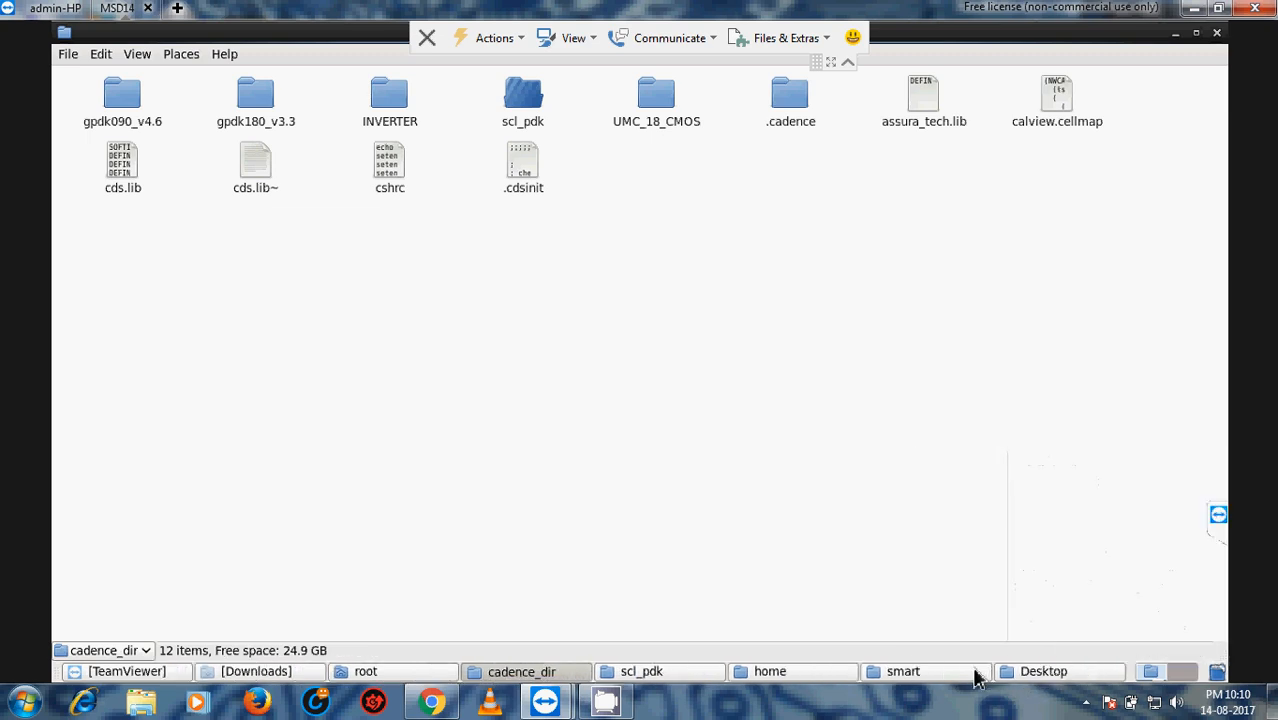
right_click(975, 678)
left_click(973, 651)
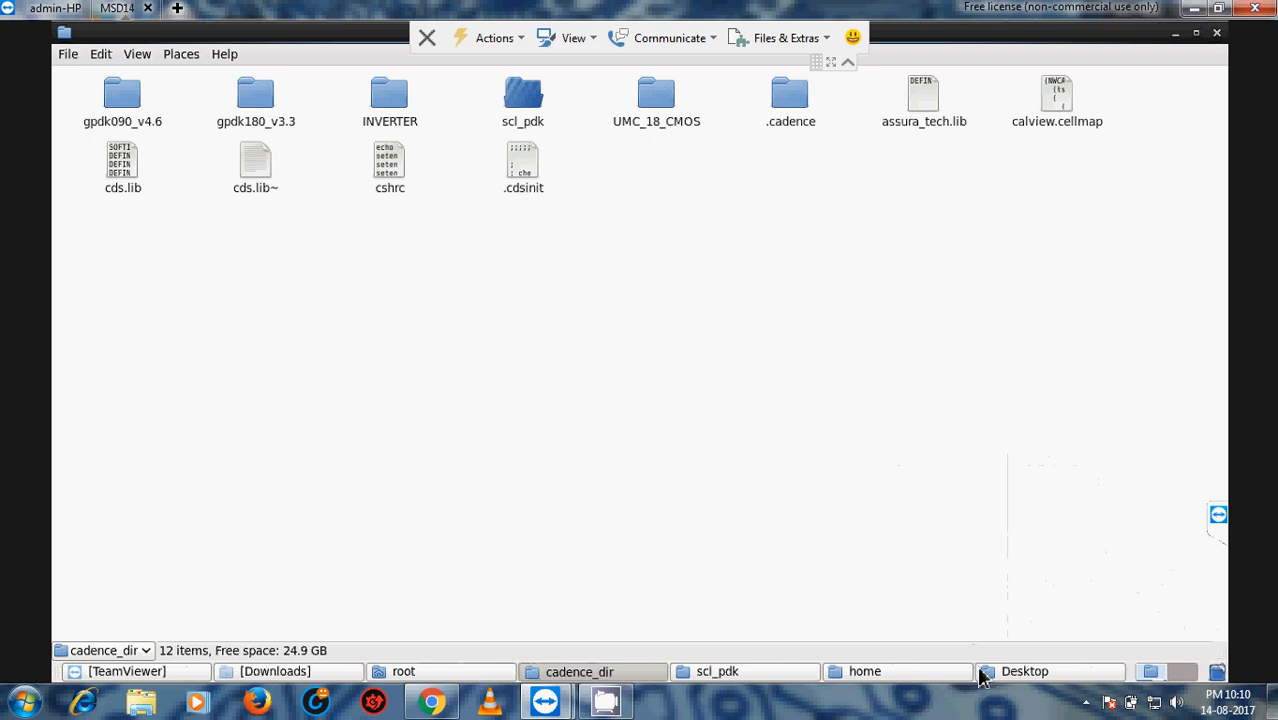
right_click(1015, 676)
left_click(1022, 651)
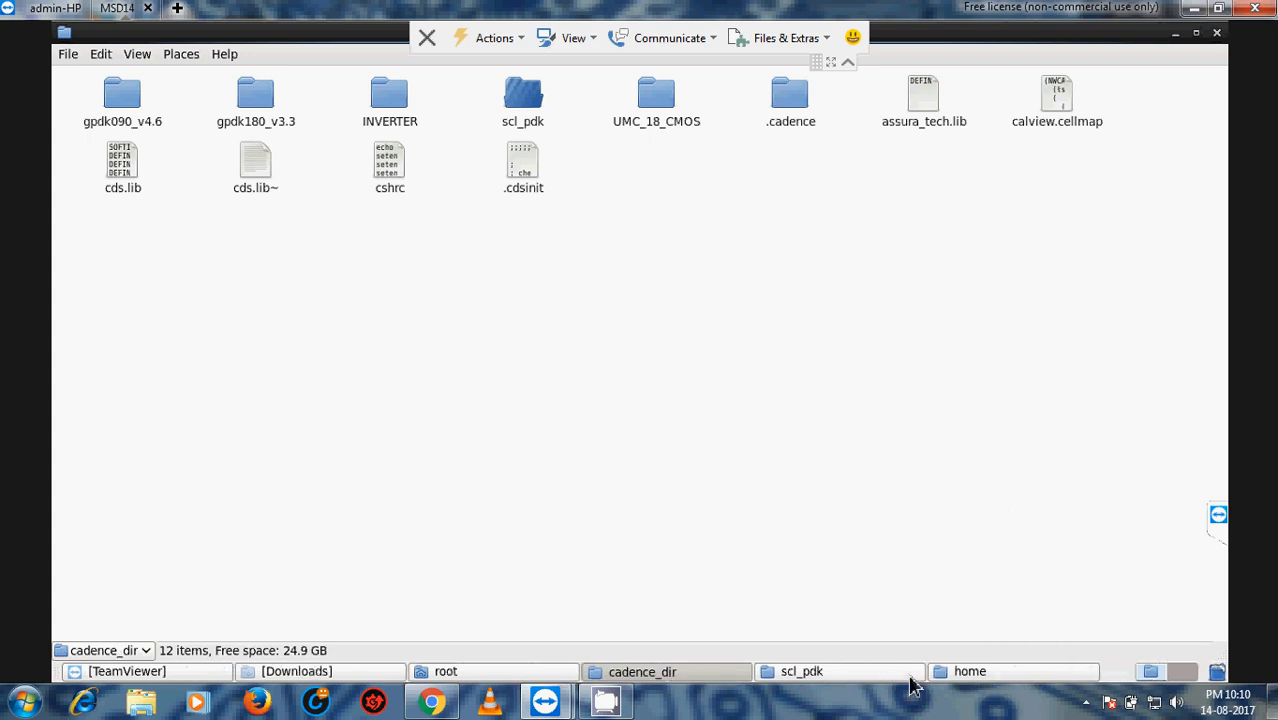
right_click(910, 685)
left_click(915, 651)
right_click(897, 686)
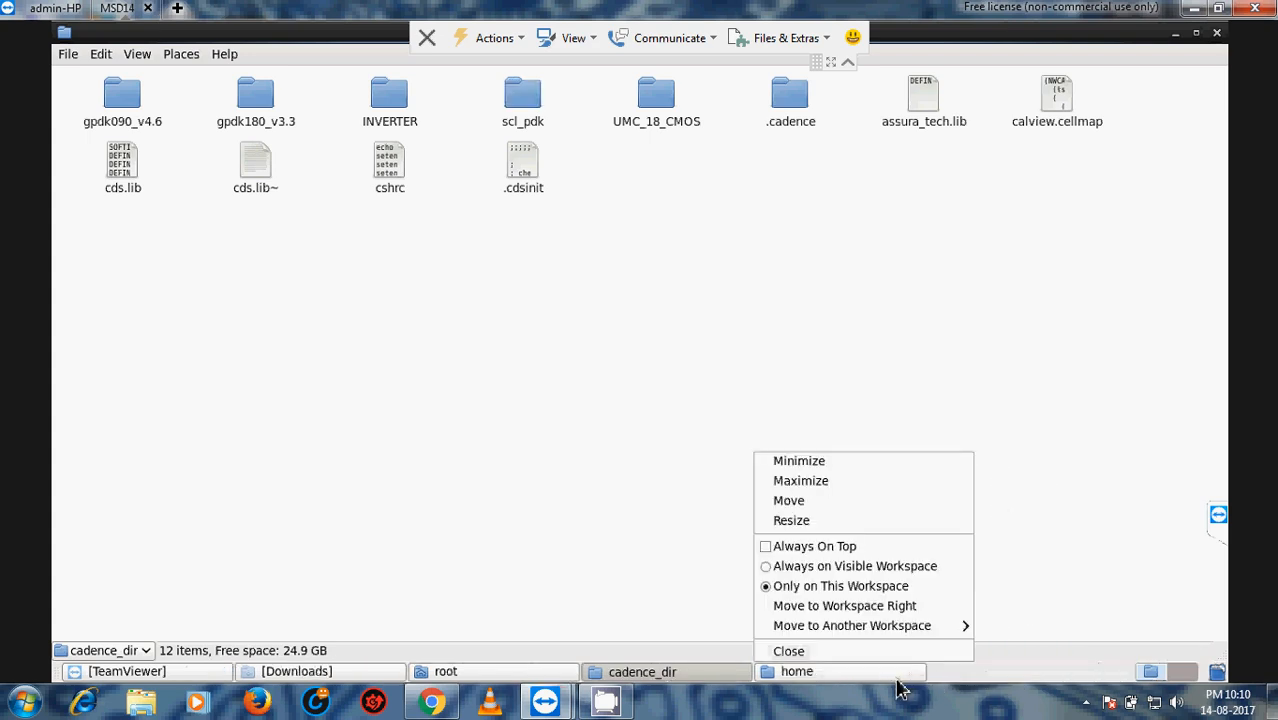
left_click(890, 651)
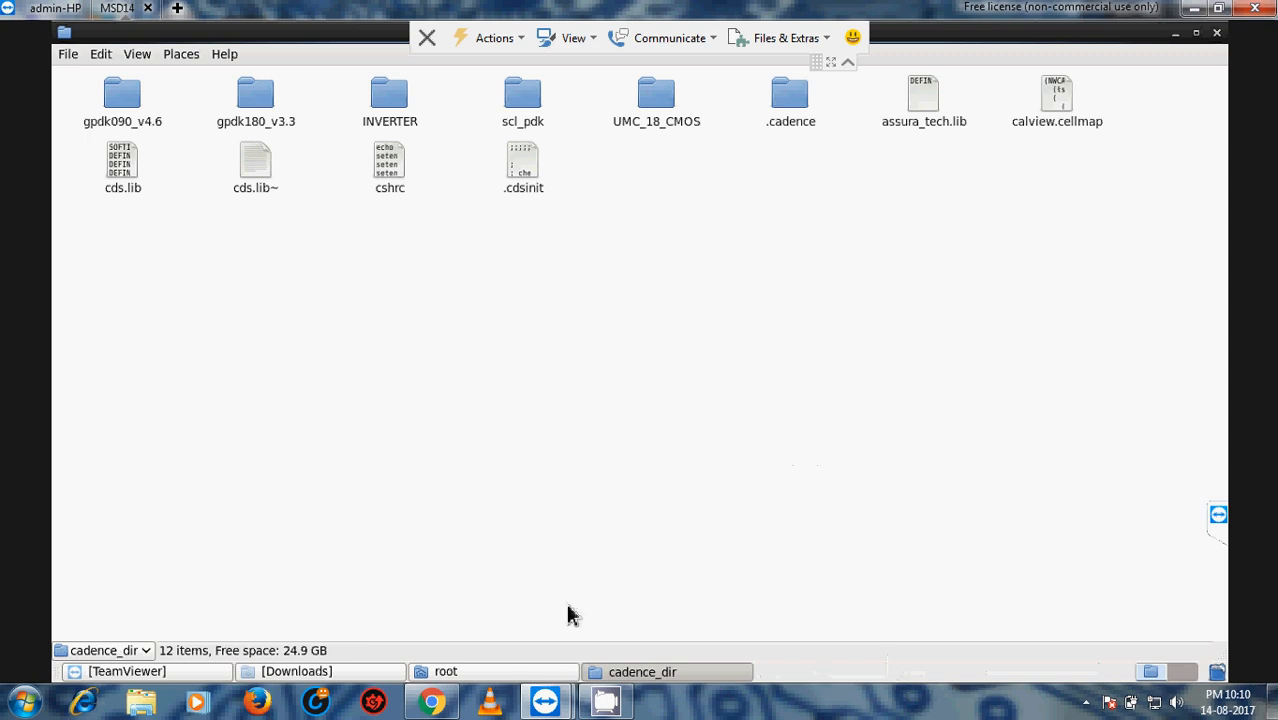
Open a terminal in the cadence_dir folder, start csh and source the cshrc file.
right_click(566, 284)
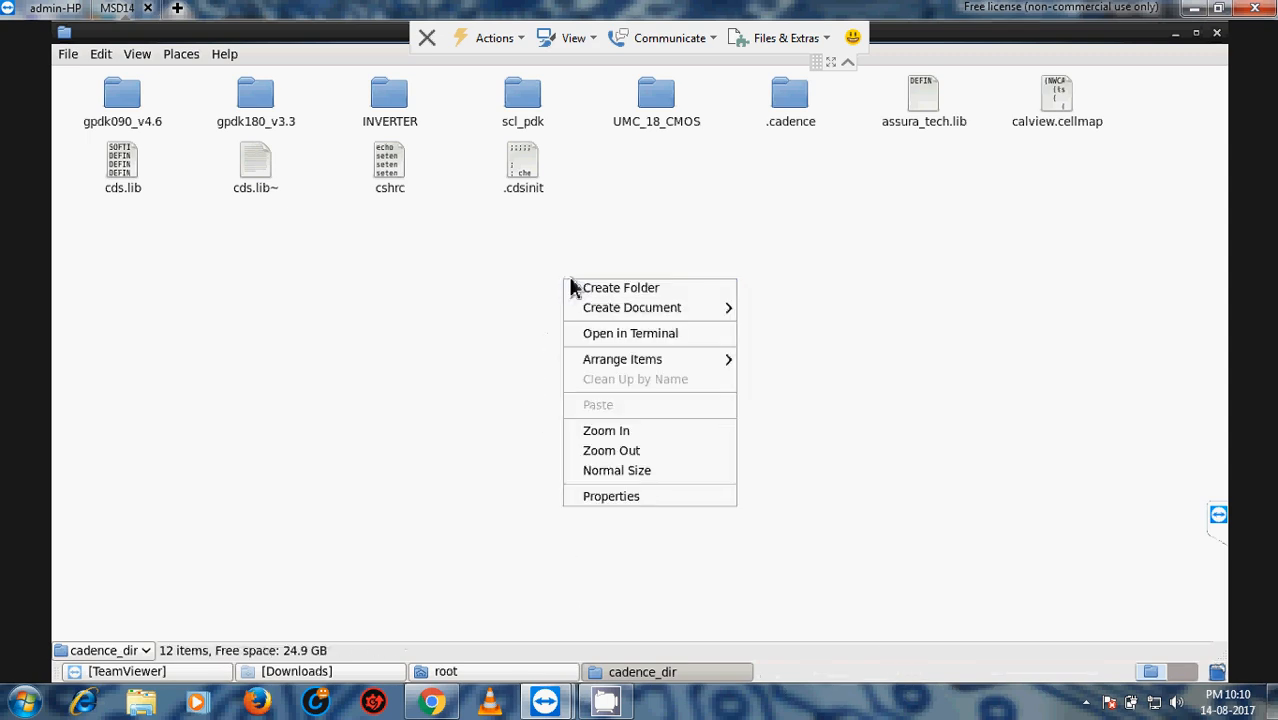
left_click(620, 334)
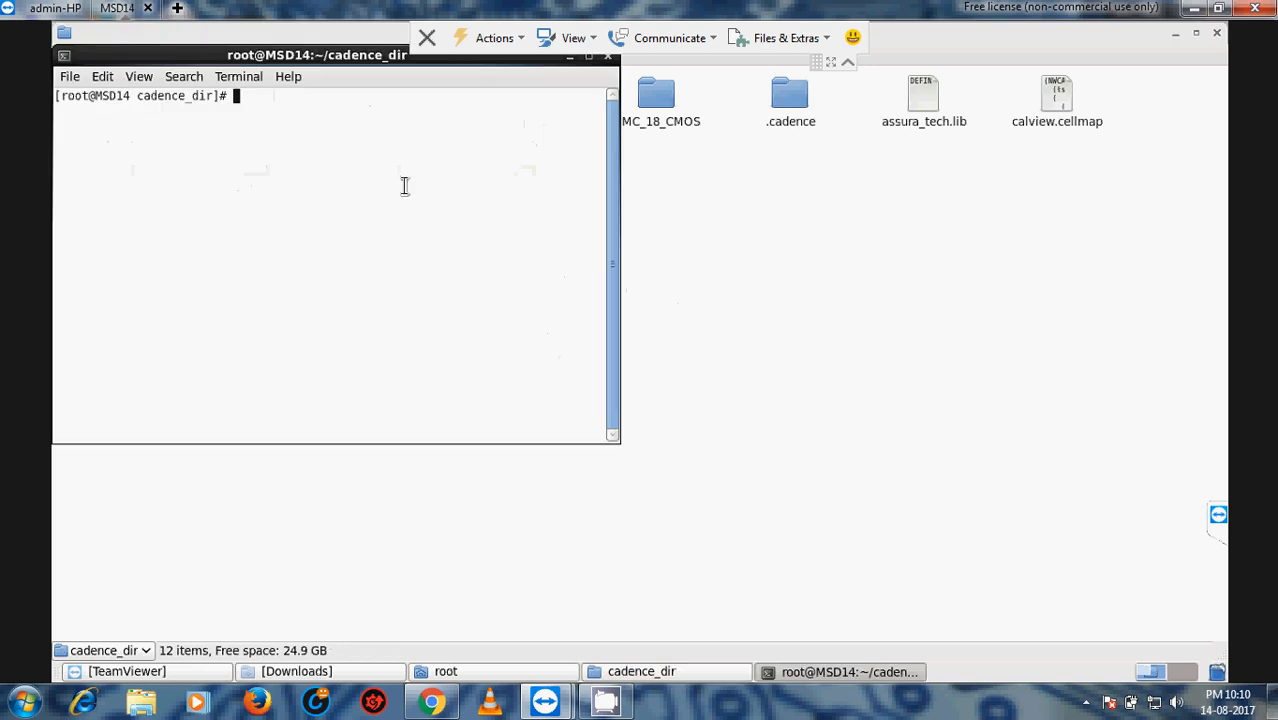
left_click_drag(308, 62, 631, 268)
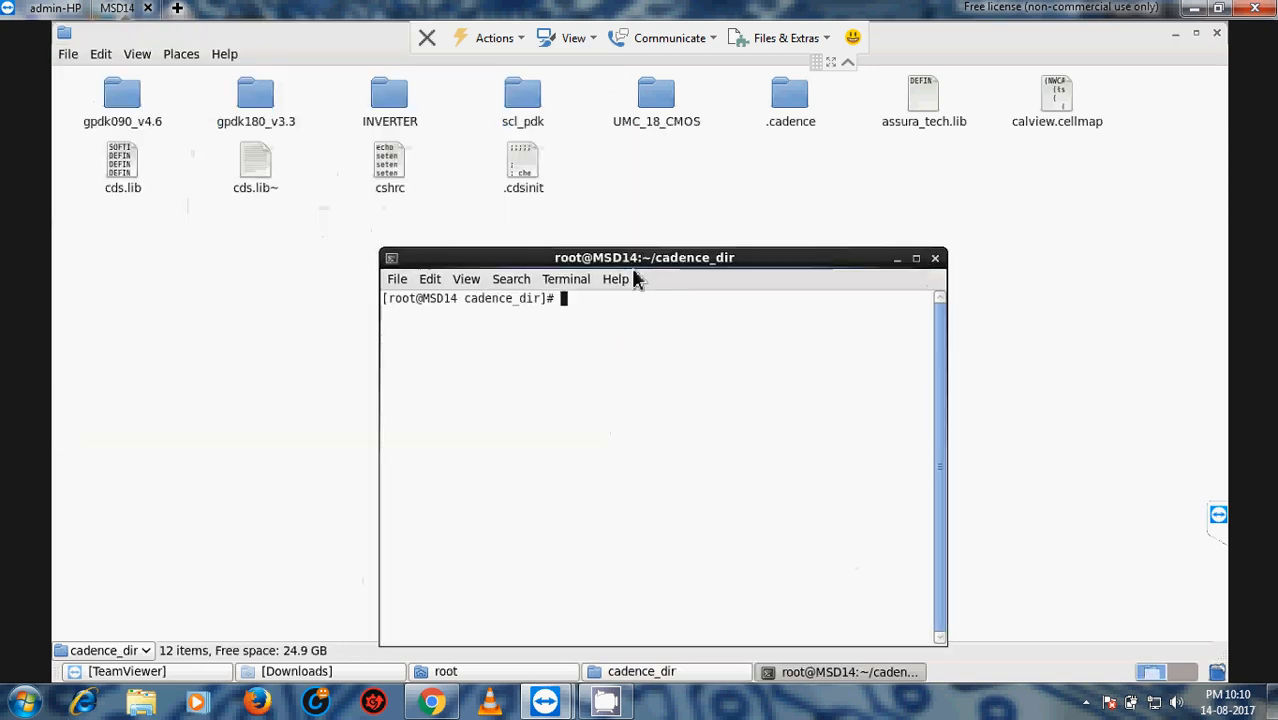
type("csh")
key("Return")
type("s")
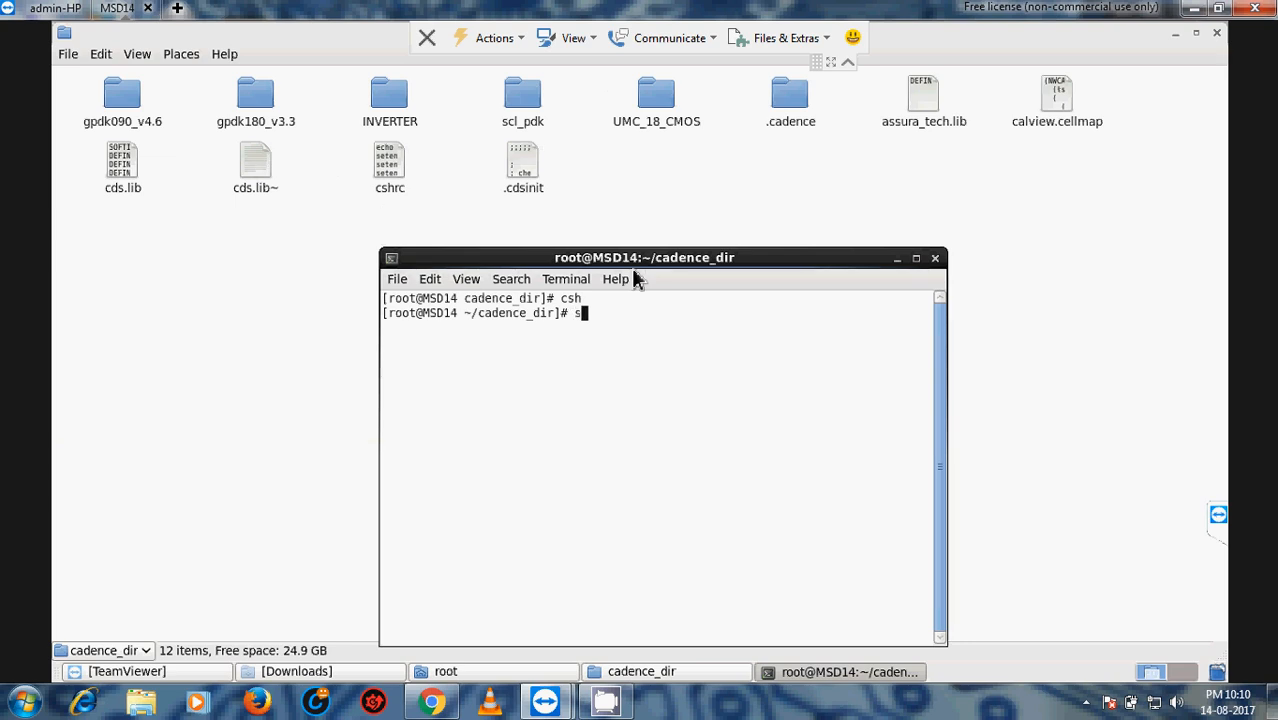
type("ource cshrc")
key("Return")
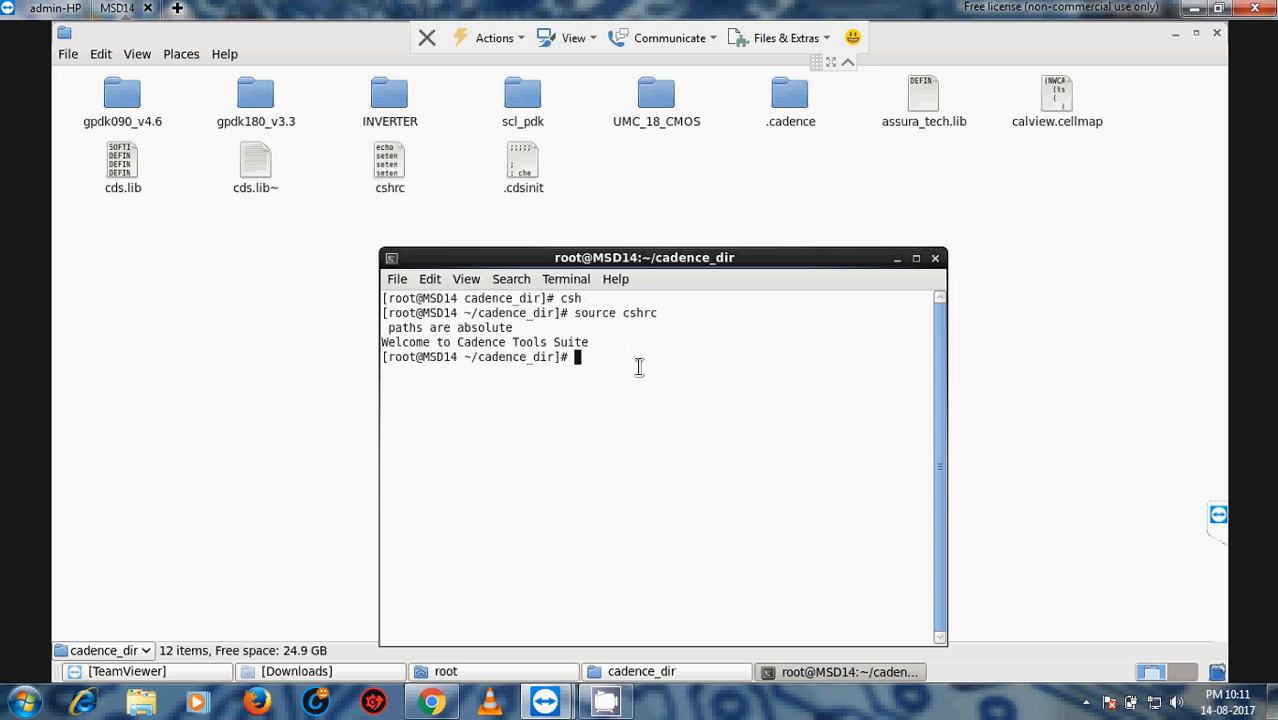
Check the Virtuoso executable's path with the command which virtuoso.
type("virtu")
key("BackSpace")
key("BackSpace")
key("BackSpace")
key("BackSpace")
key("BackSpace")
key("BackSpace")
type("wh")
key("Return")
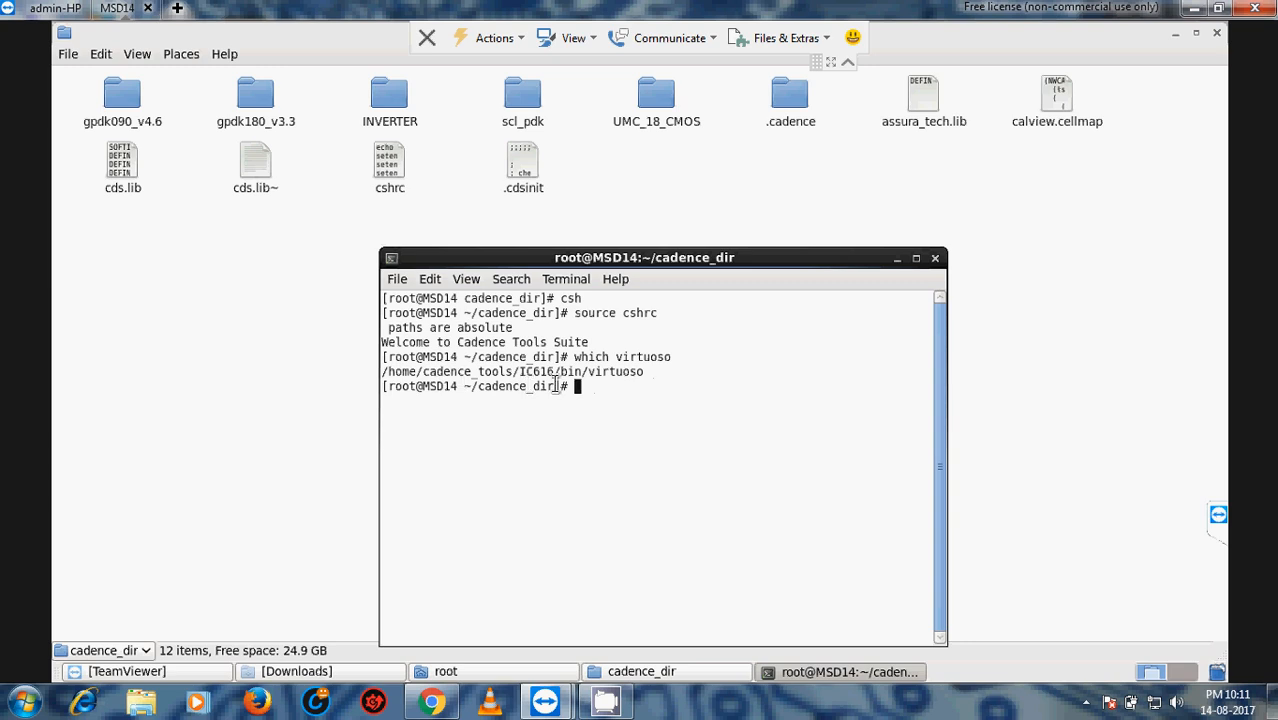
left_click_drag(513, 371, 652, 389)
left_click(652, 389)
Check the Spectre executable's path with the command which spectre.
type("which spectre")
key("Return")
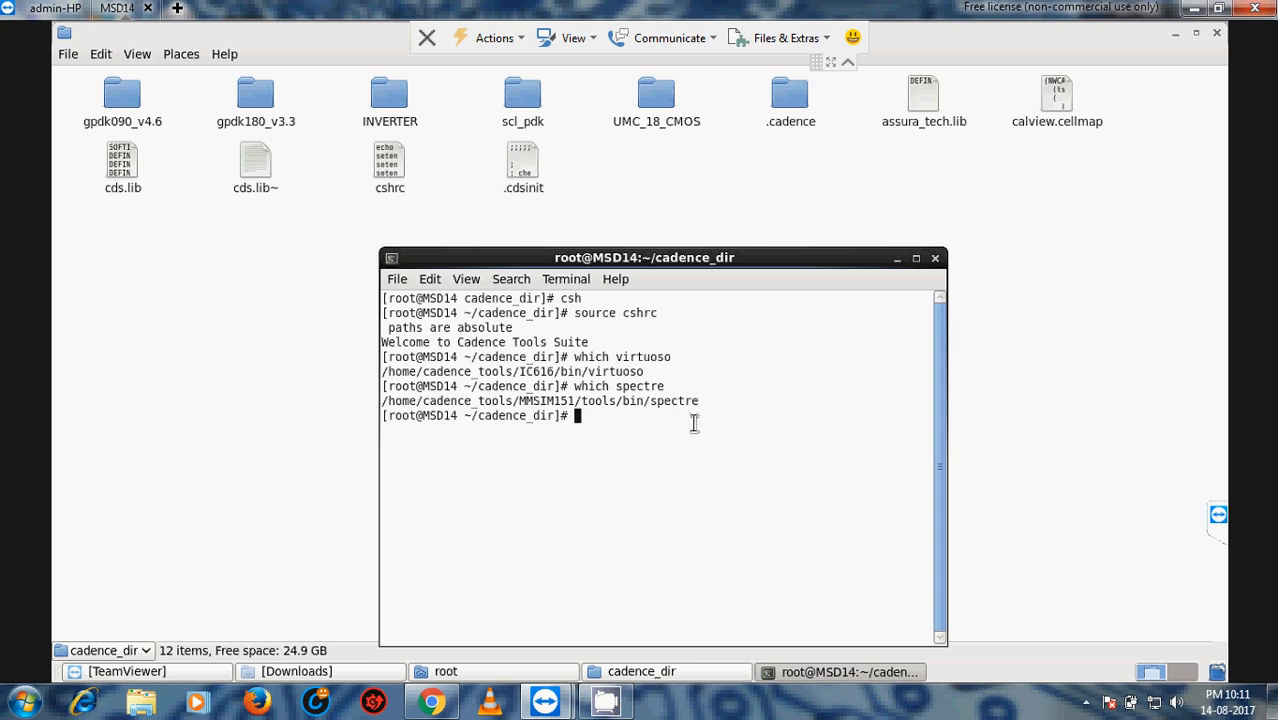
left_click_drag(701, 402, 478, 403)
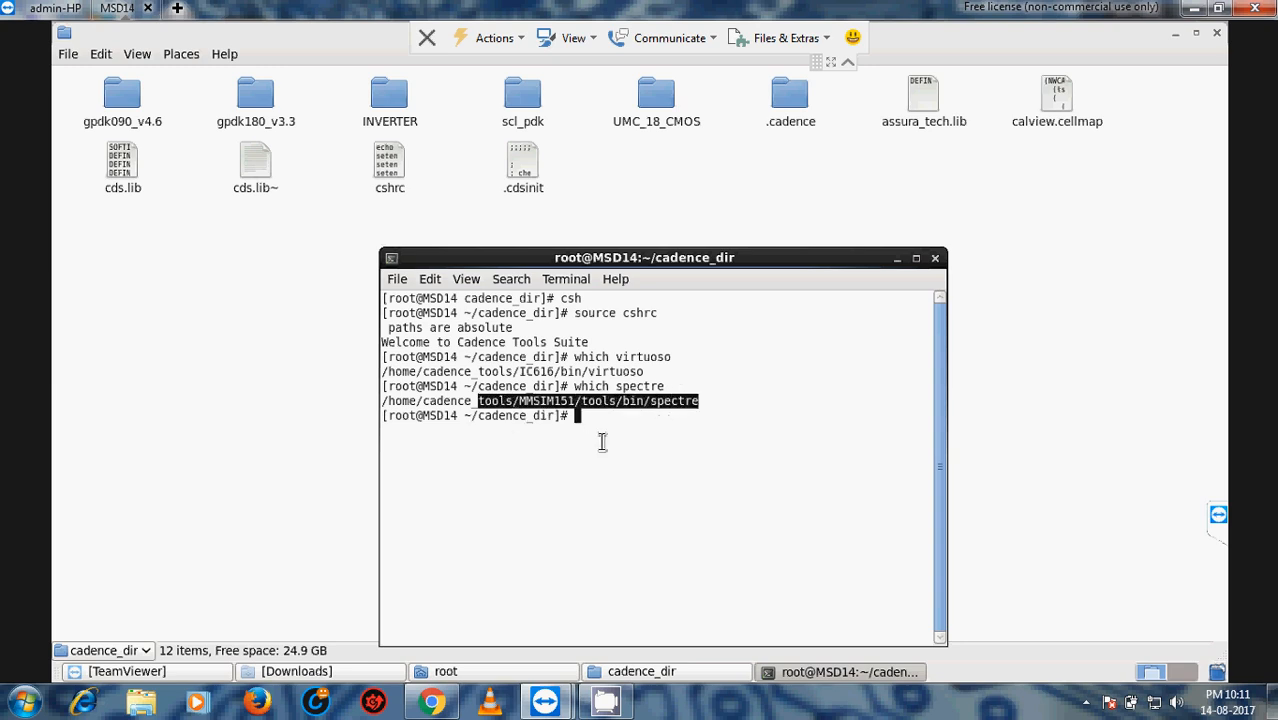
left_click(606, 430)
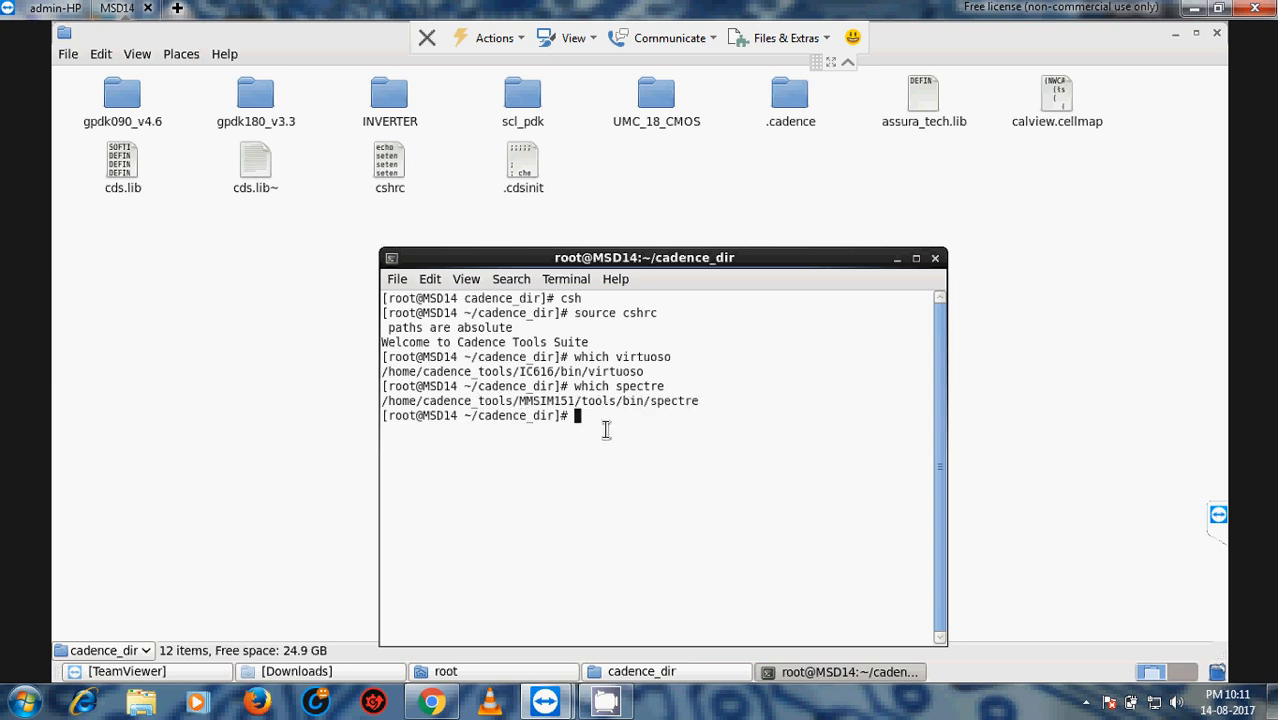
Query the installed Virtuoso sub-version with the command virtuoso -W.
type("virtuoso -V")
key("BackSpace")
type("W")
key("Return")
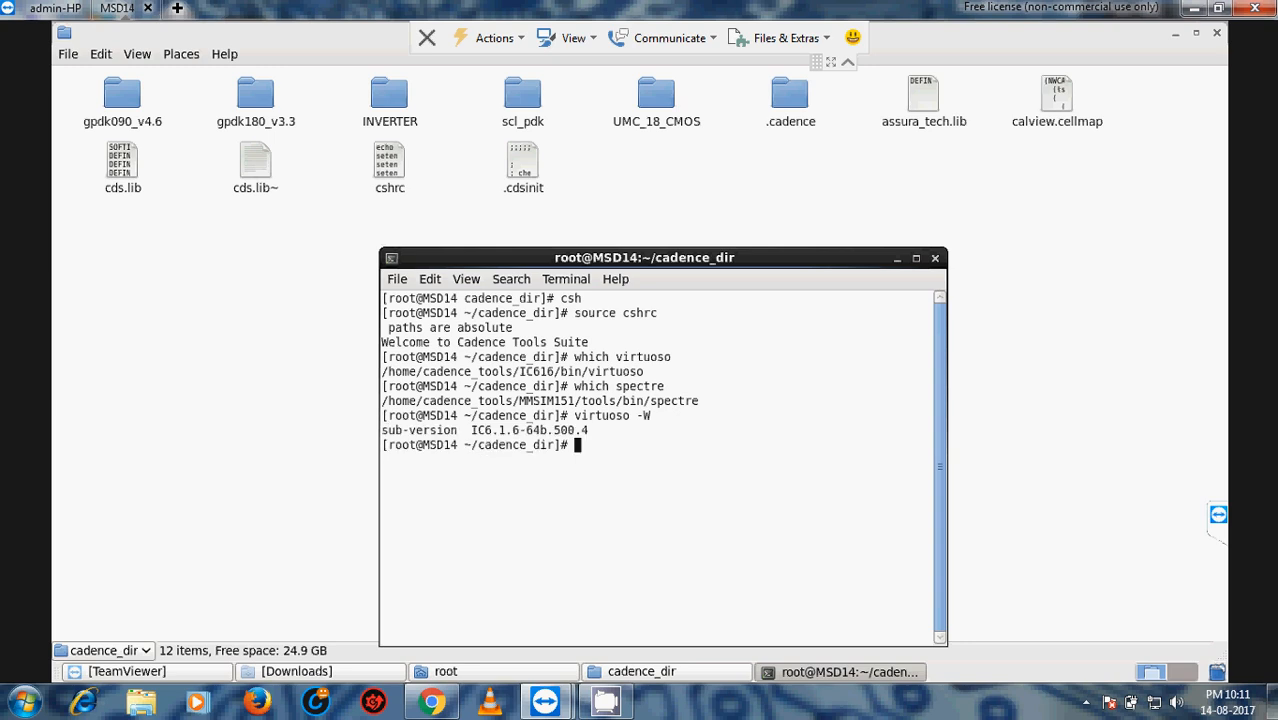
left_click_drag(474, 436, 589, 437)
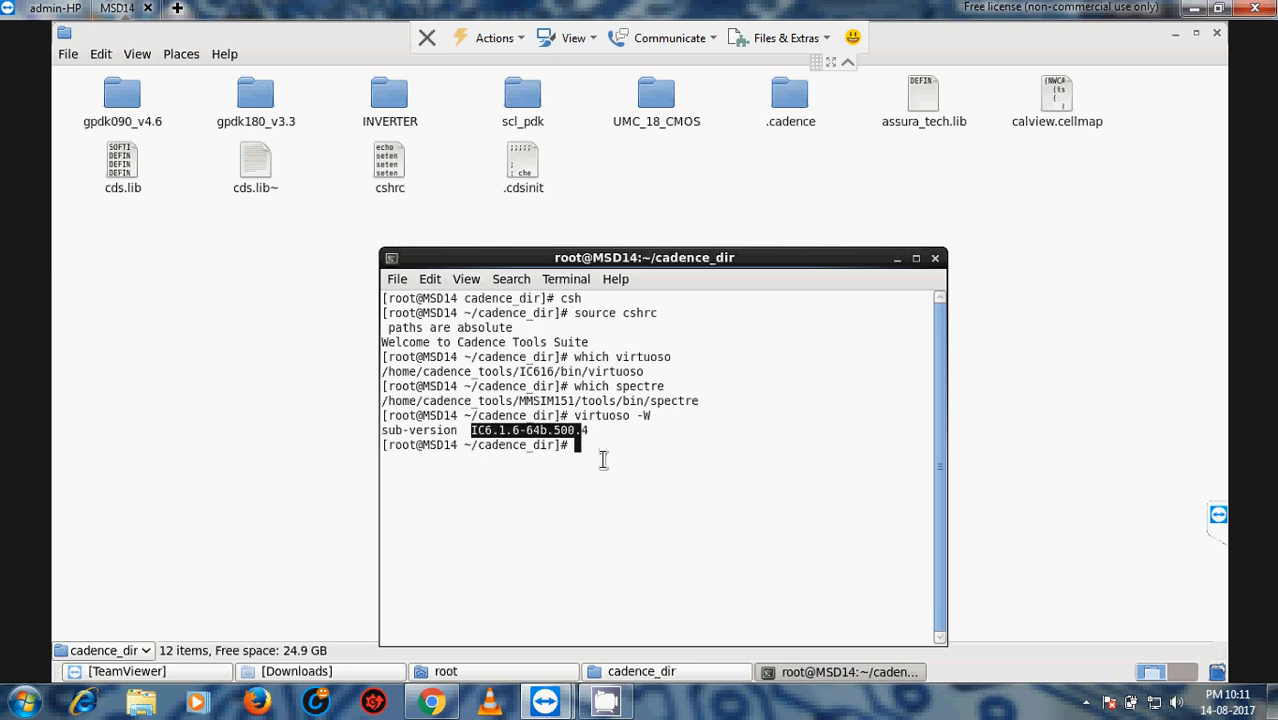
left_click(604, 456)
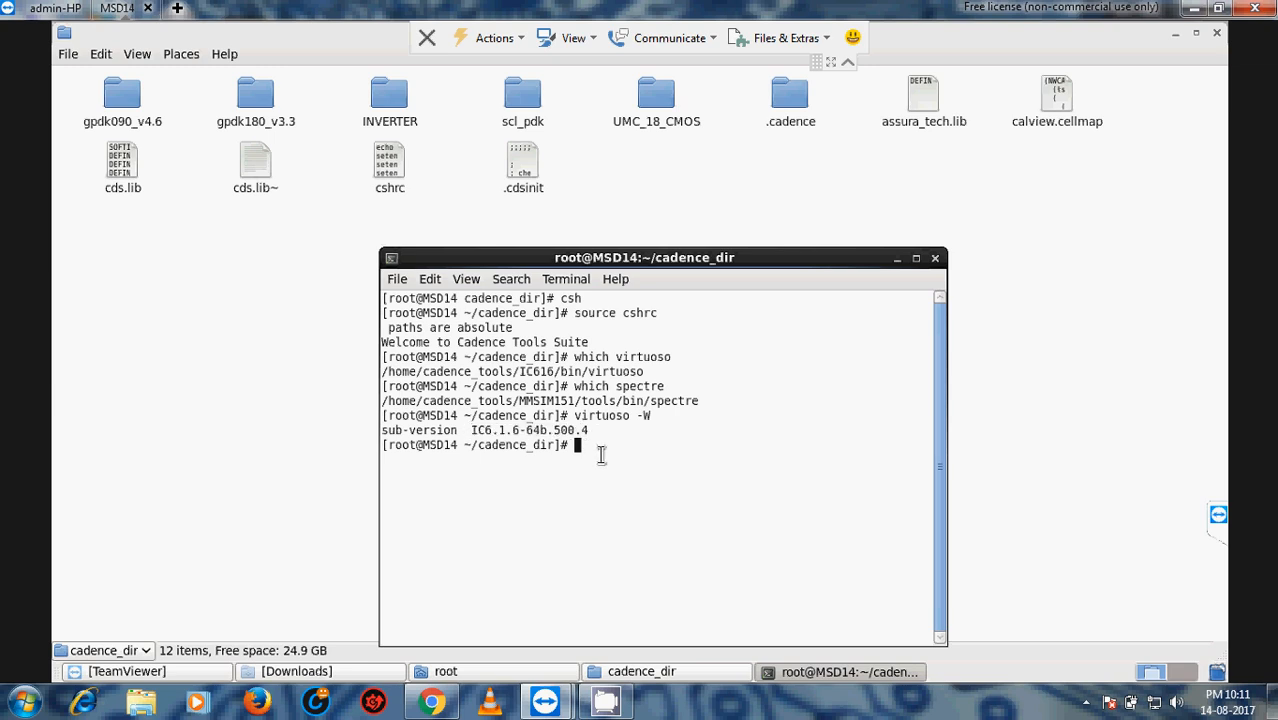
Launch Virtuoso in the background with virtuoso -64 &, then clear away the What's New and terminal windows.
type("virtuoso &")
key("BackSpace")
type("-64")
type("&")
key("Up")
key("Down")
key("BackSpace")
type("&")
key("Return")
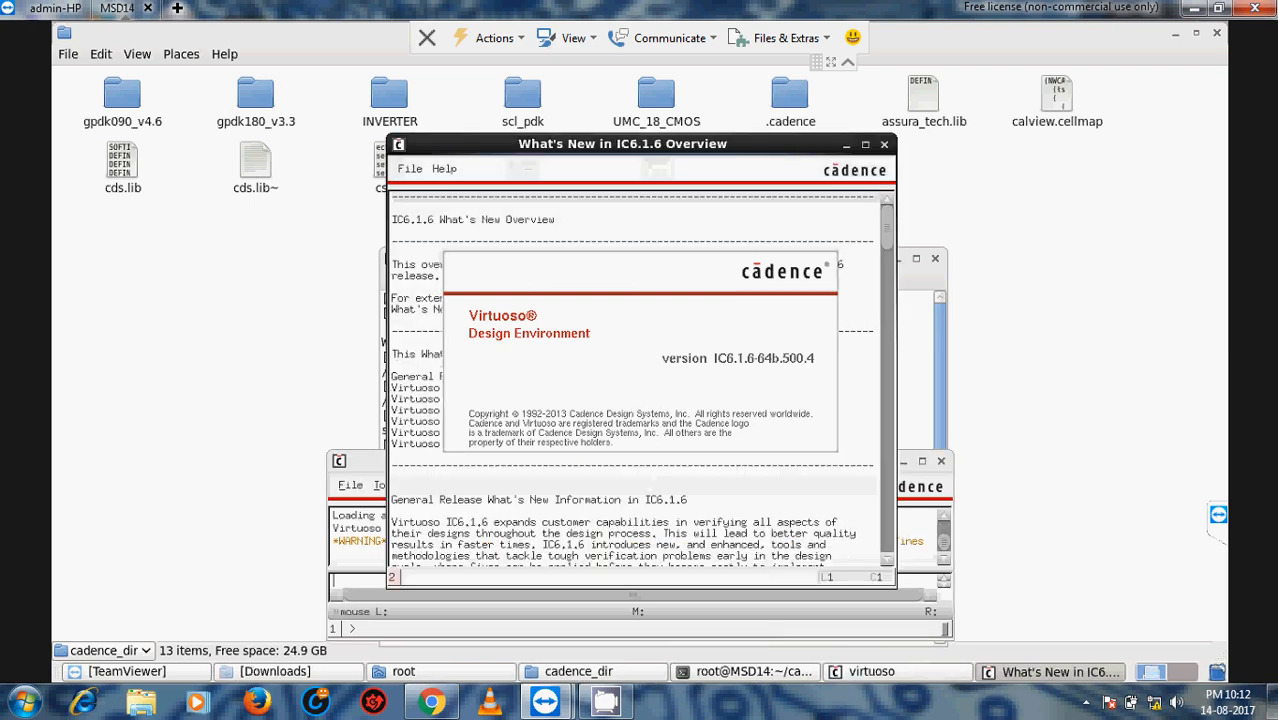
left_click(885, 146)
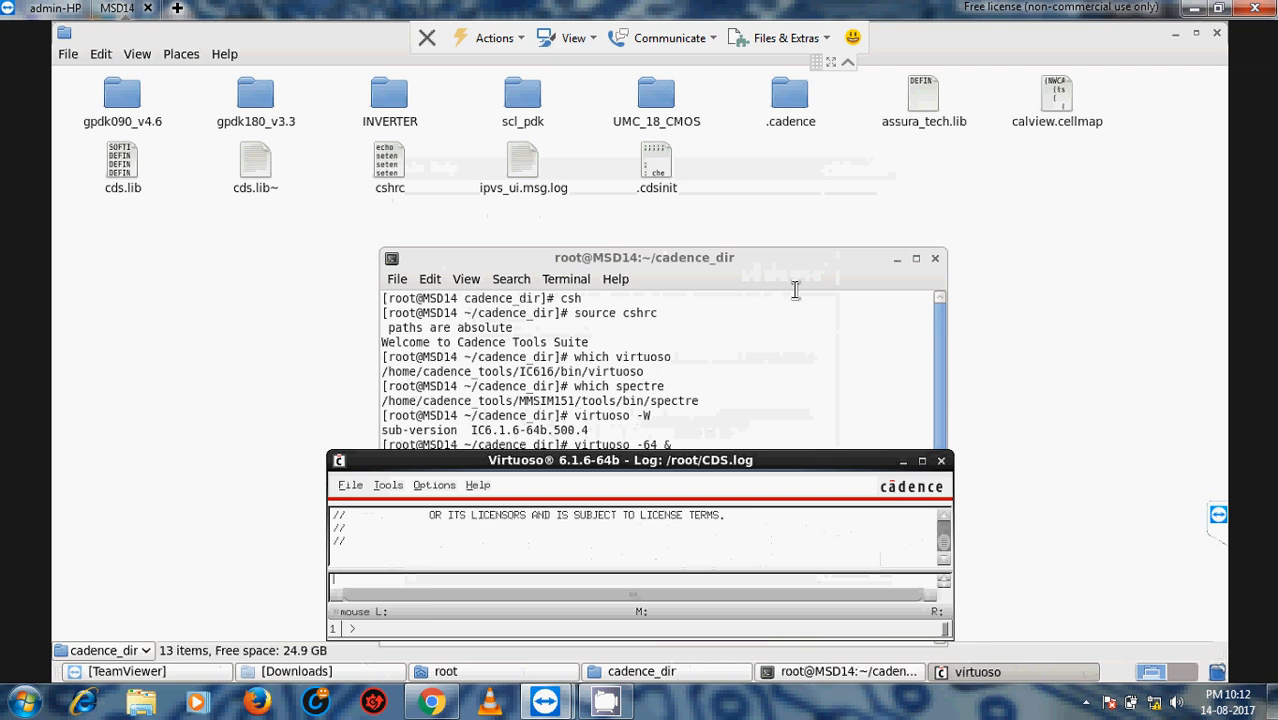
left_click(898, 260)
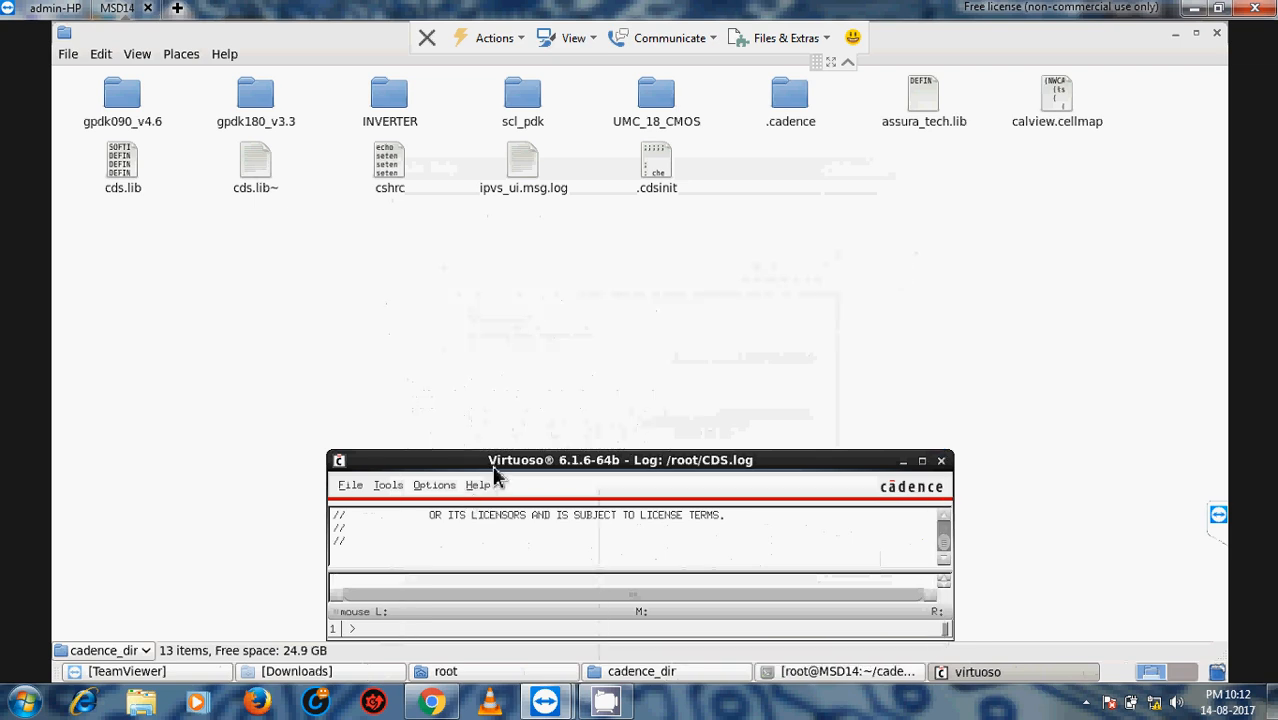
Open the Library Manager from the Virtuoso log window and move it clear of the screen's upper edge.
left_click(360, 404)
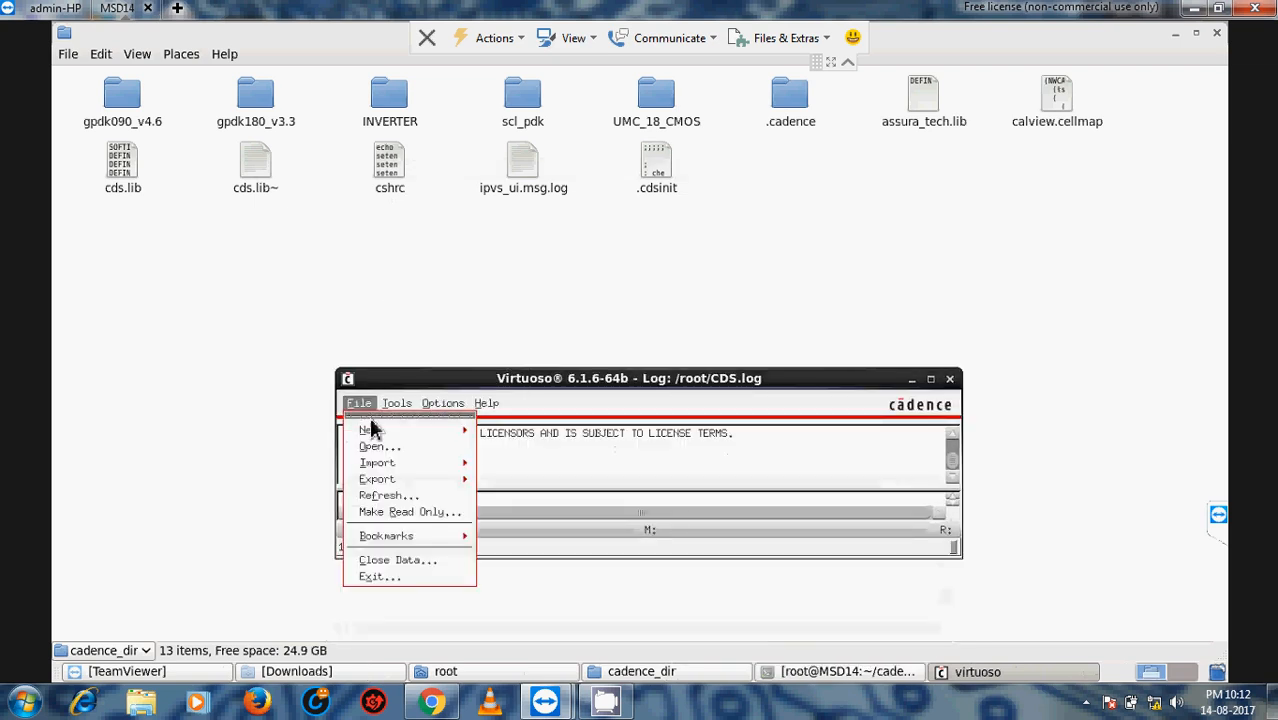
mouse_move(372, 432)
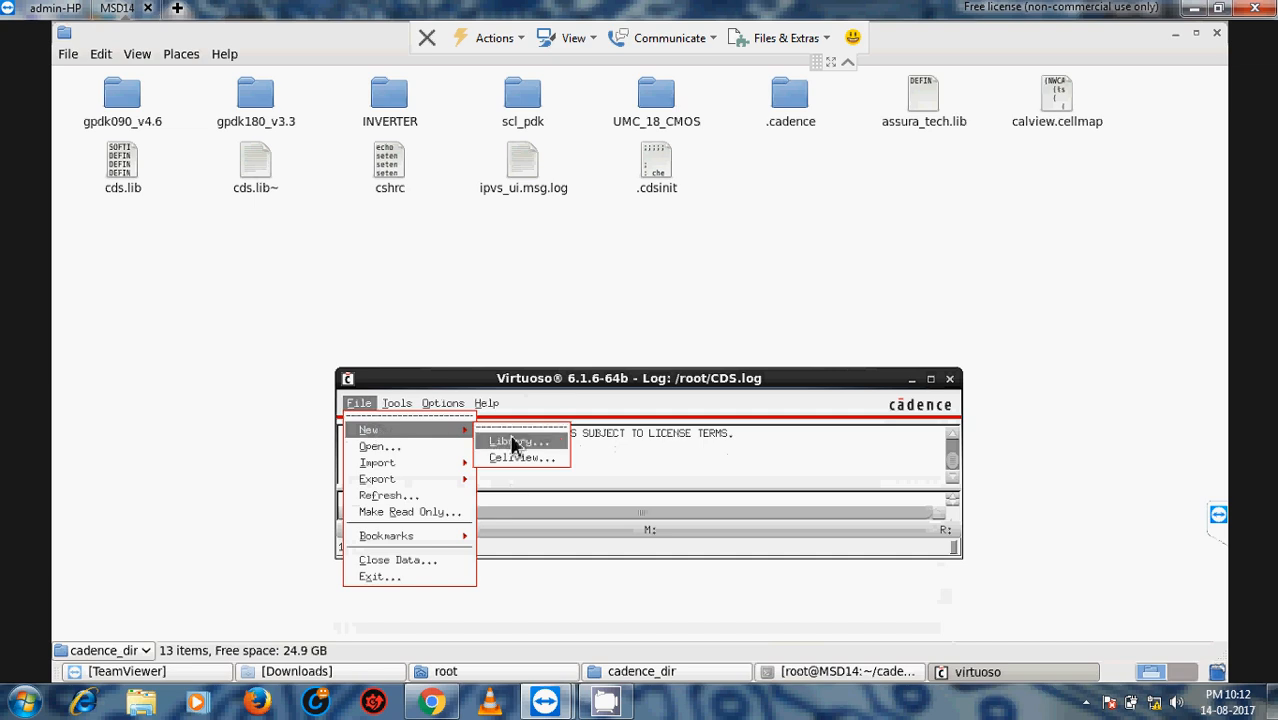
left_click(397, 403)
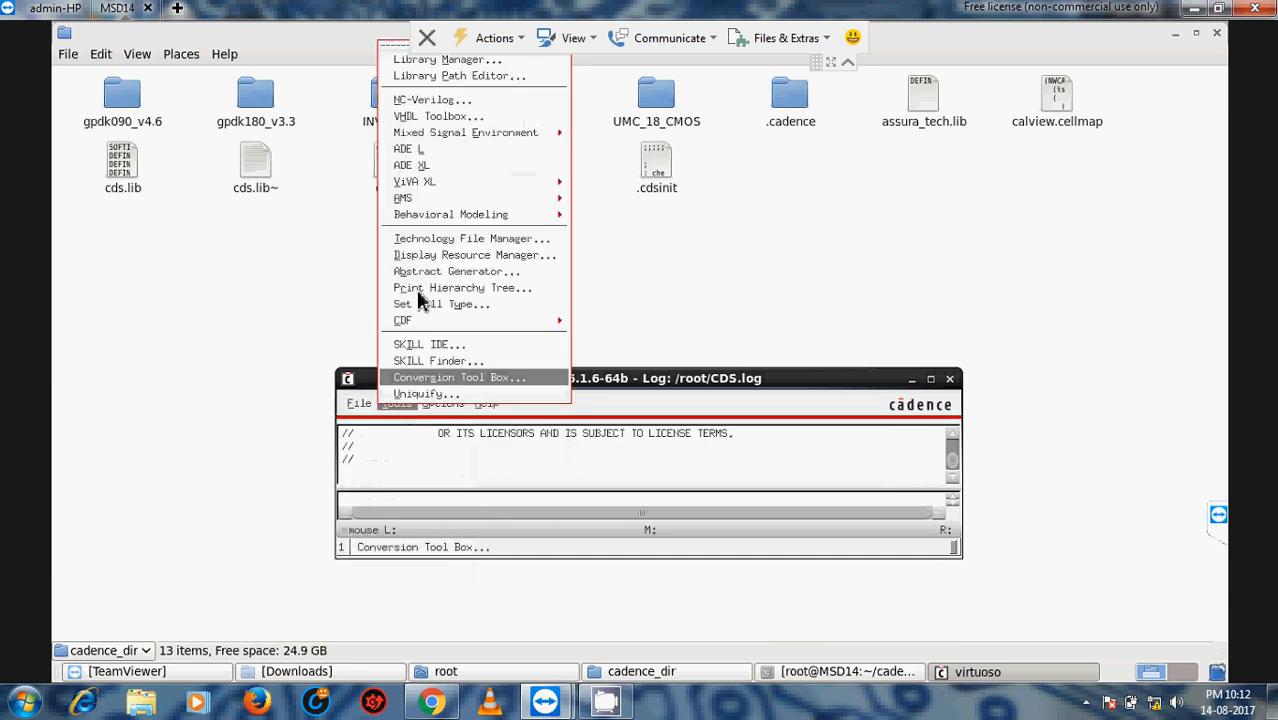
left_click(412, 59)
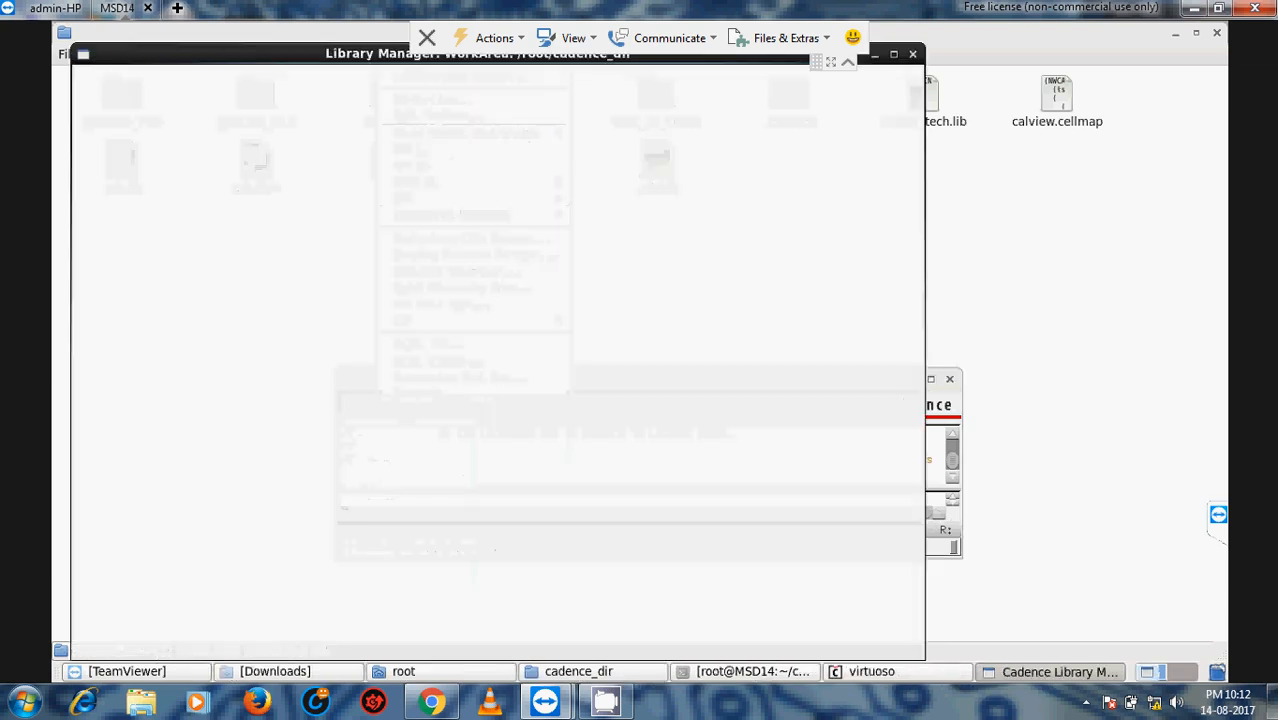
left_click_drag(310, 55, 505, 116)
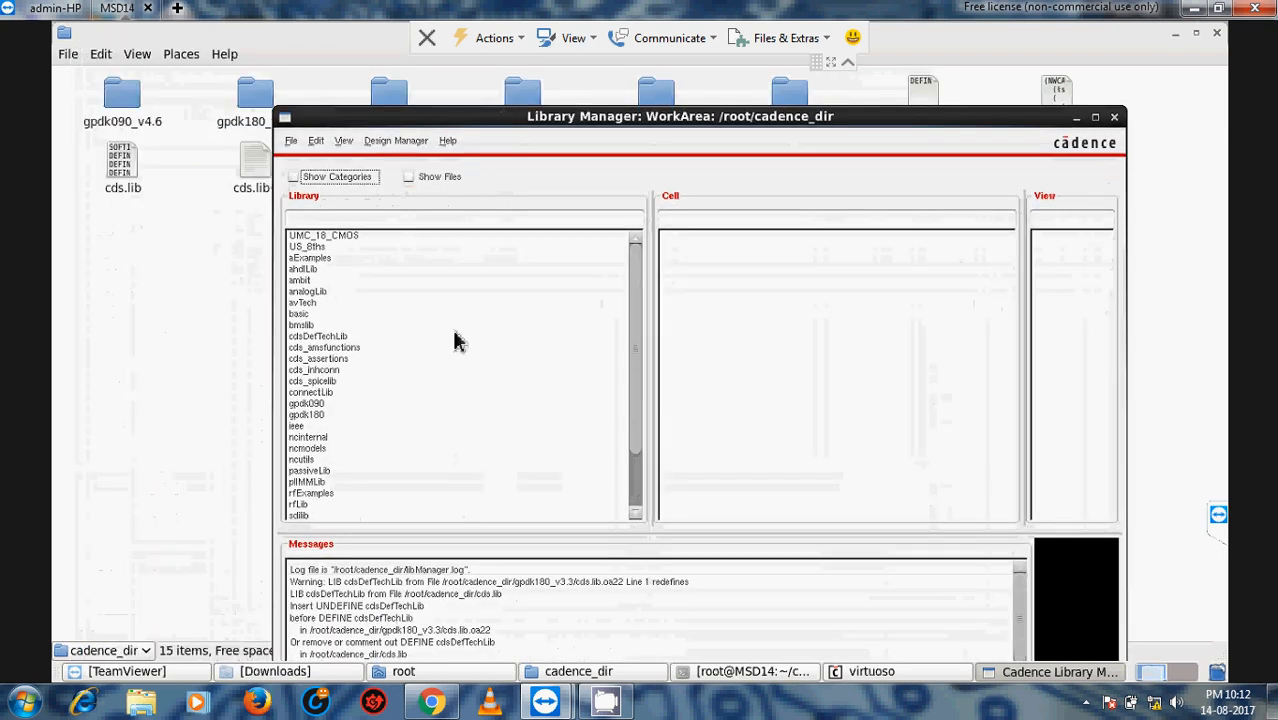
Inspect the cells of the UMC_18_CMOS, gpdk180, gpdk090 and ts018_scl_prim libraries in the Library Manager.
left_click(641, 267)
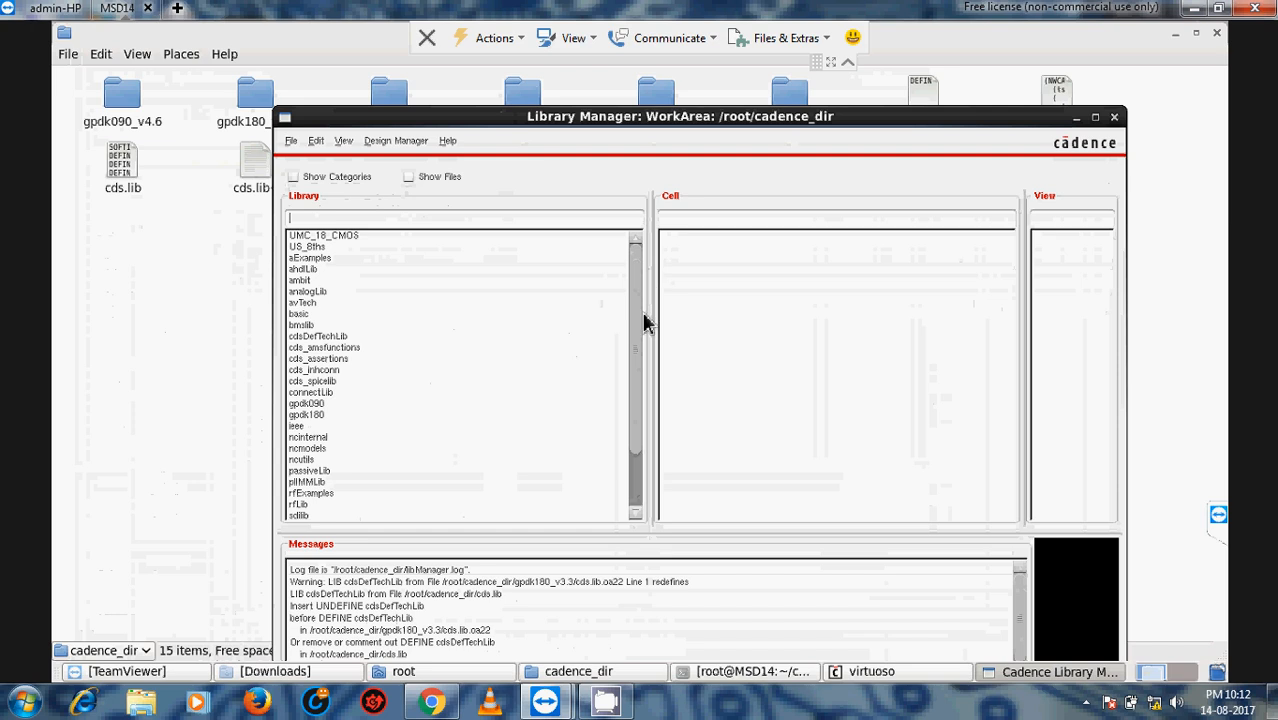
left_click(316, 237)
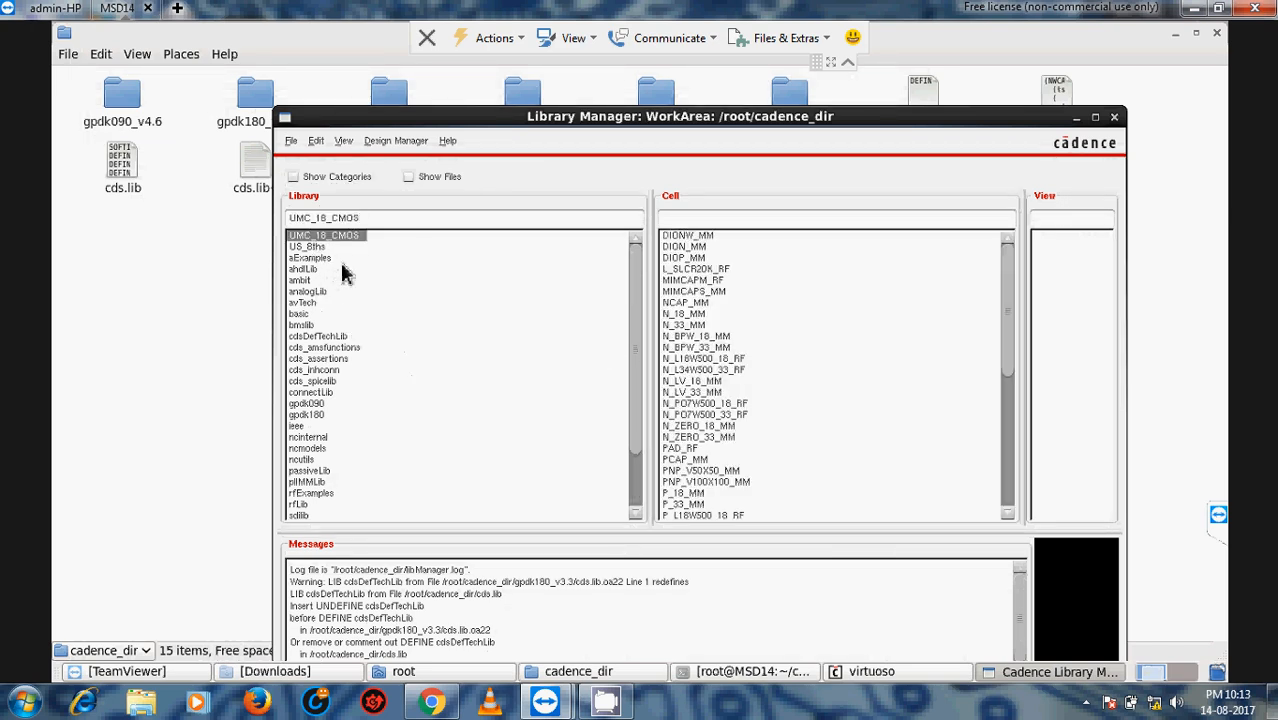
left_click(307, 414)
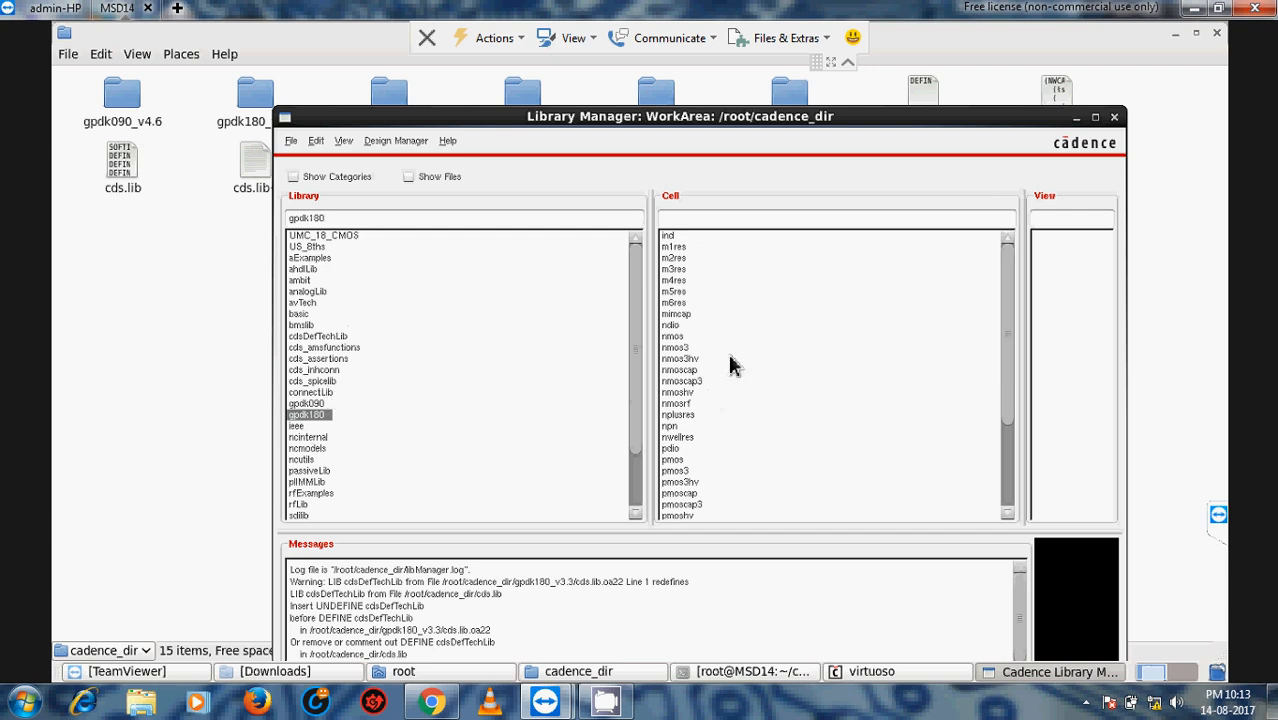
left_click(307, 403)
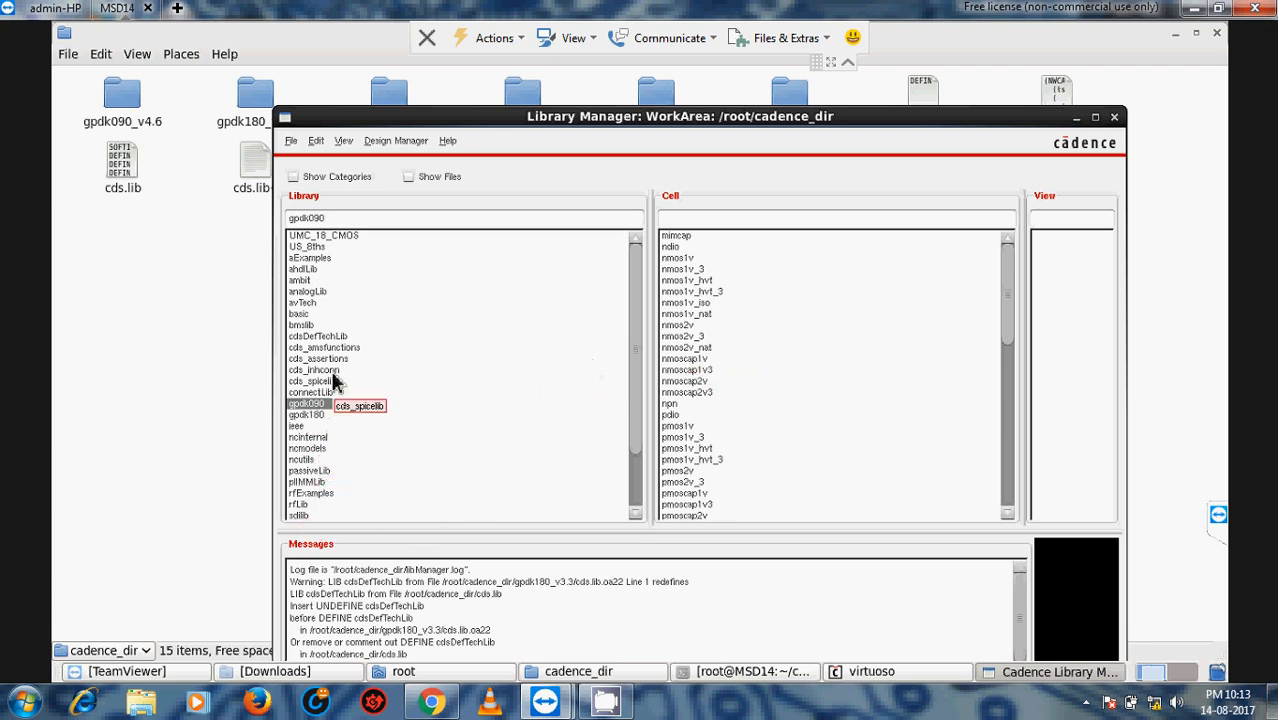
scroll(350, 340, "down", 2)
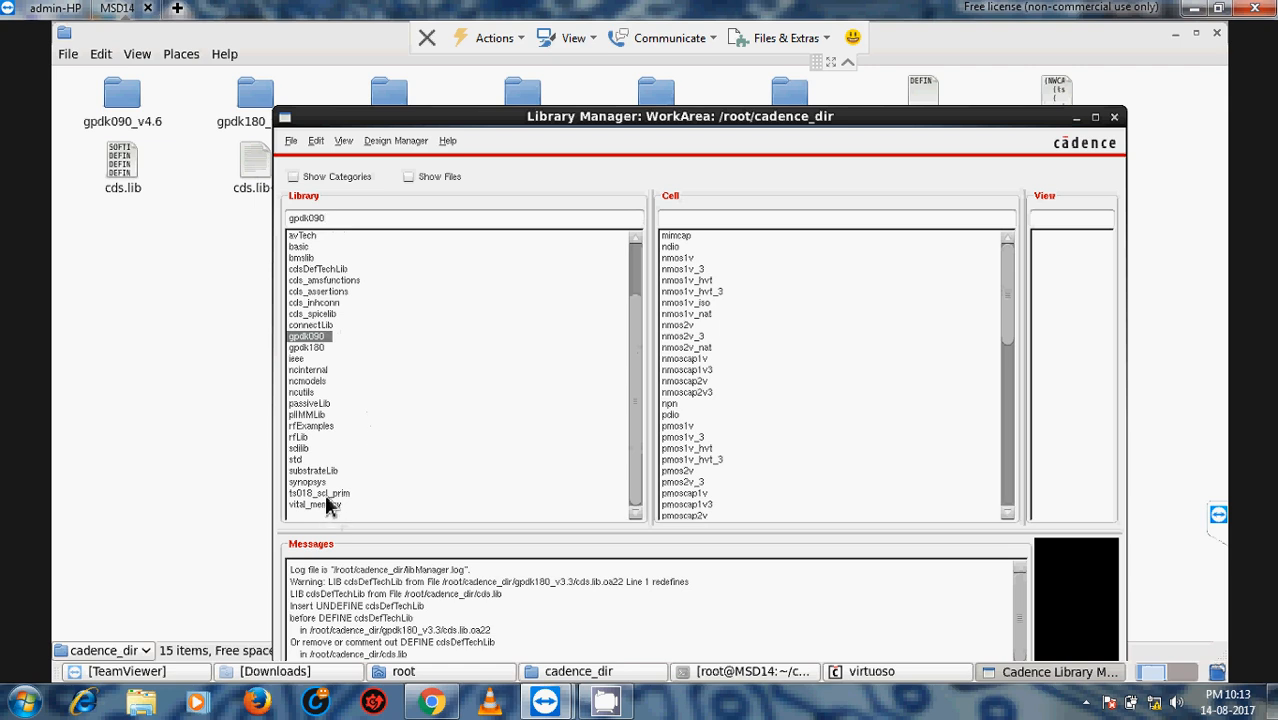
left_click(320, 493)
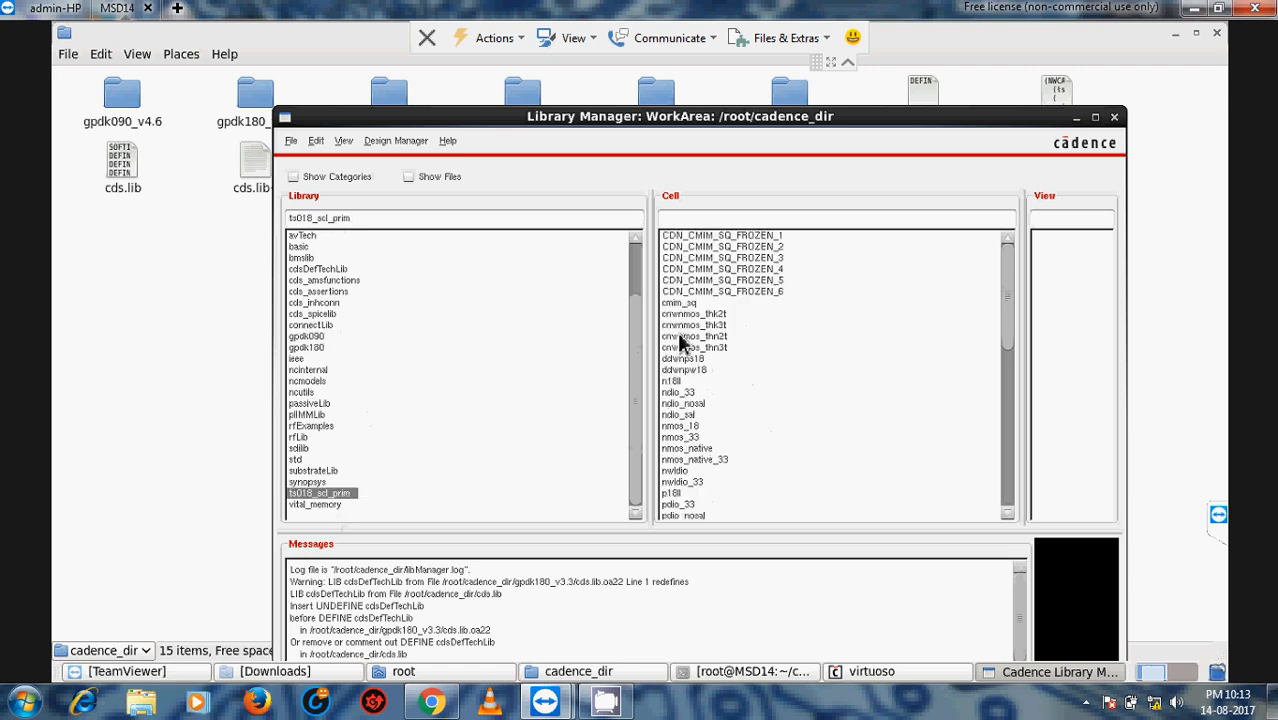
scroll(427, 345, "up", 2)
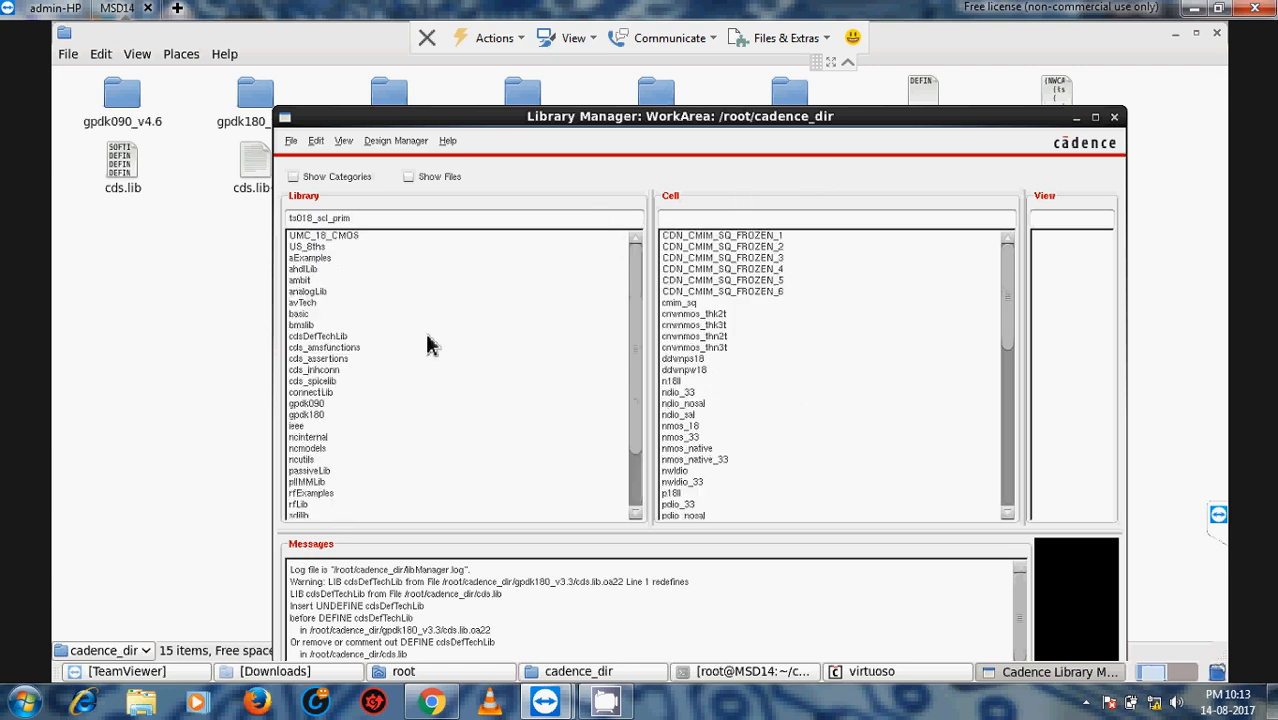
Create a new library named Tutorial1 in /root/cadence_dir/ and dismiss the creation notice.
left_click(292, 141)
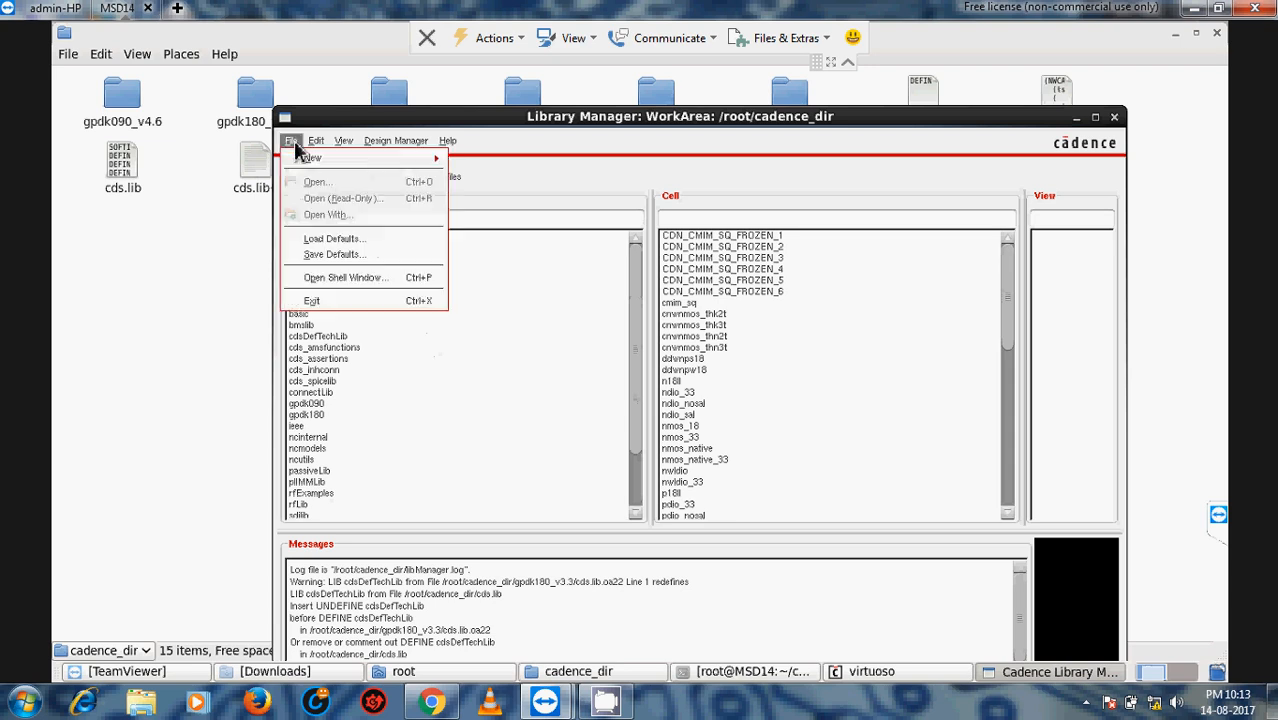
mouse_move(309, 163)
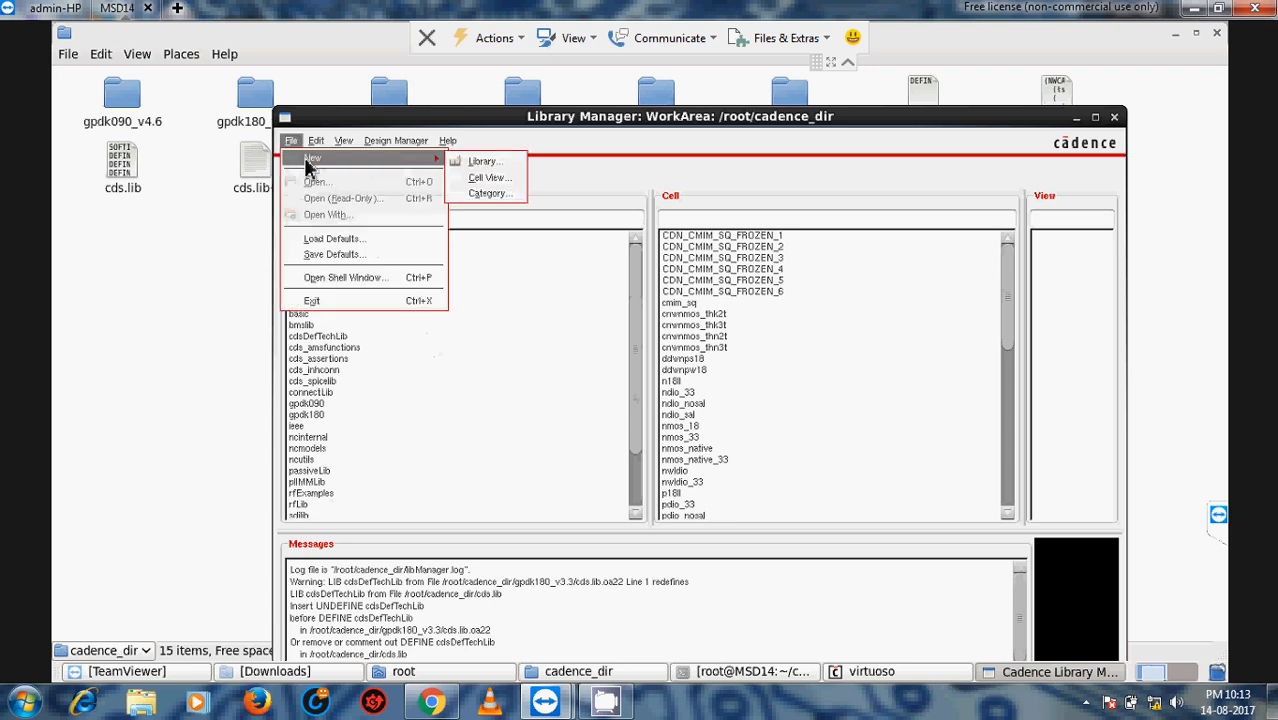
left_click(487, 166)
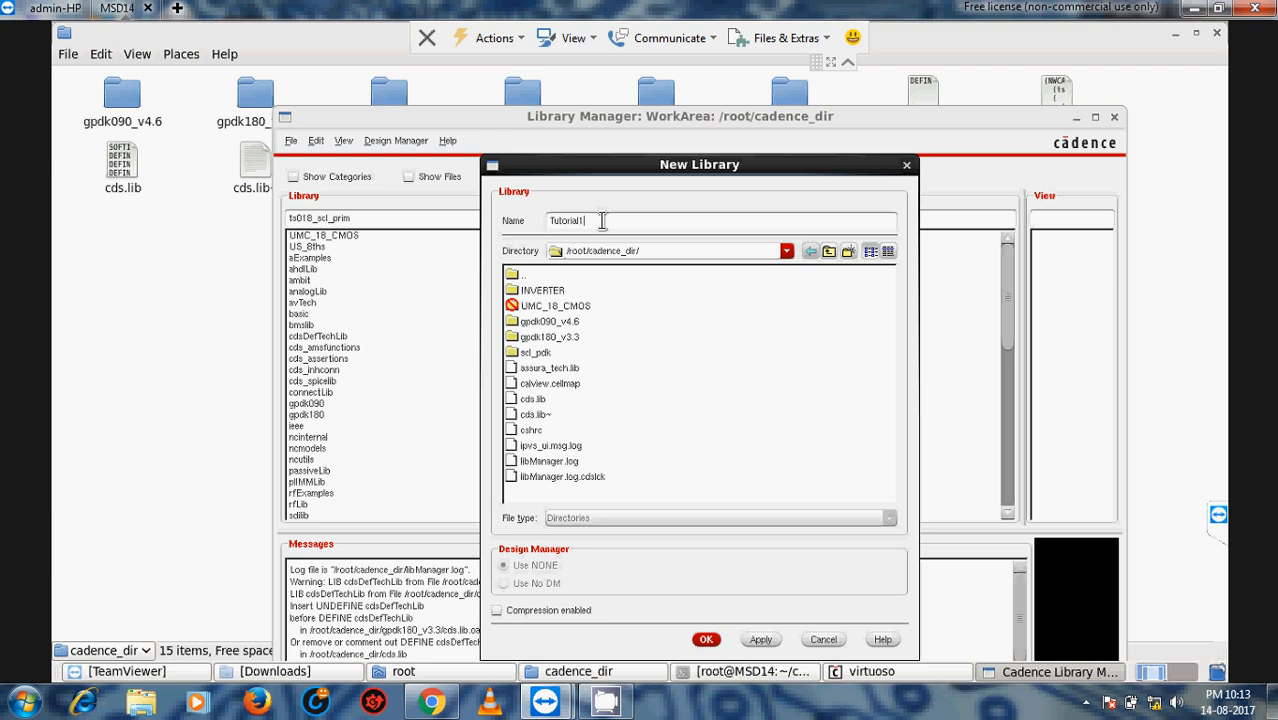
left_click(707, 640)
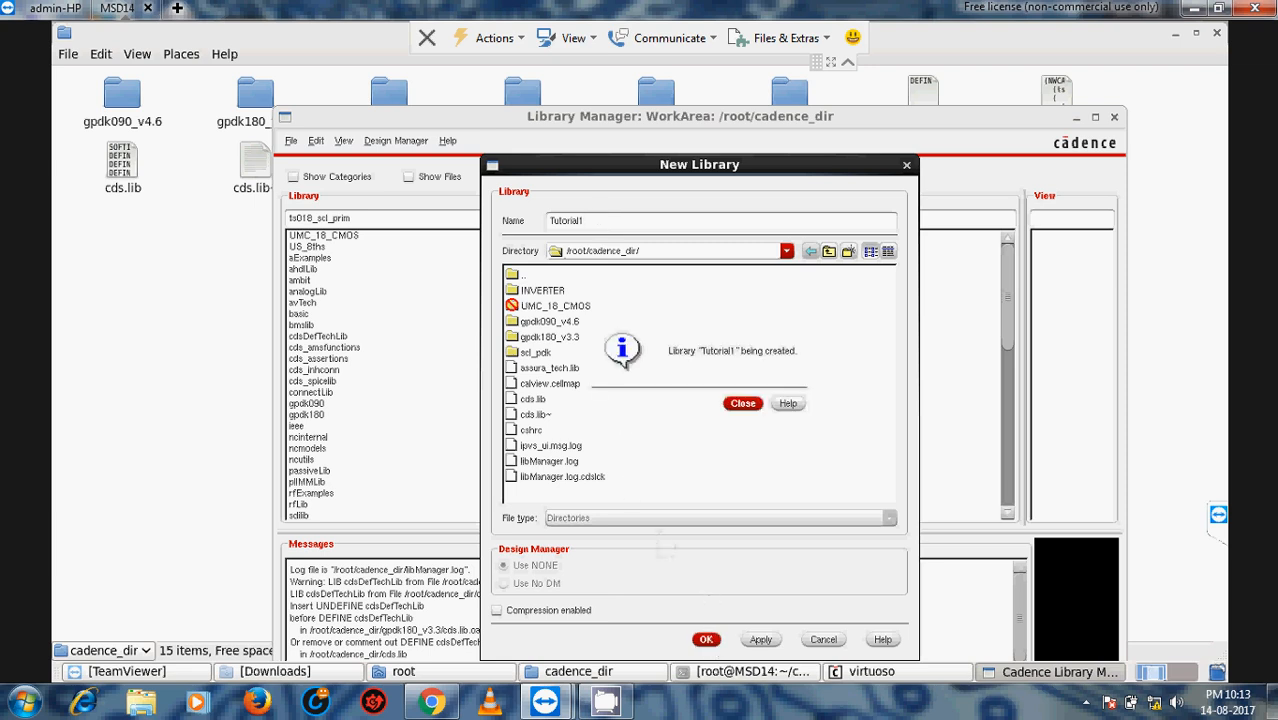
left_click(730, 400)
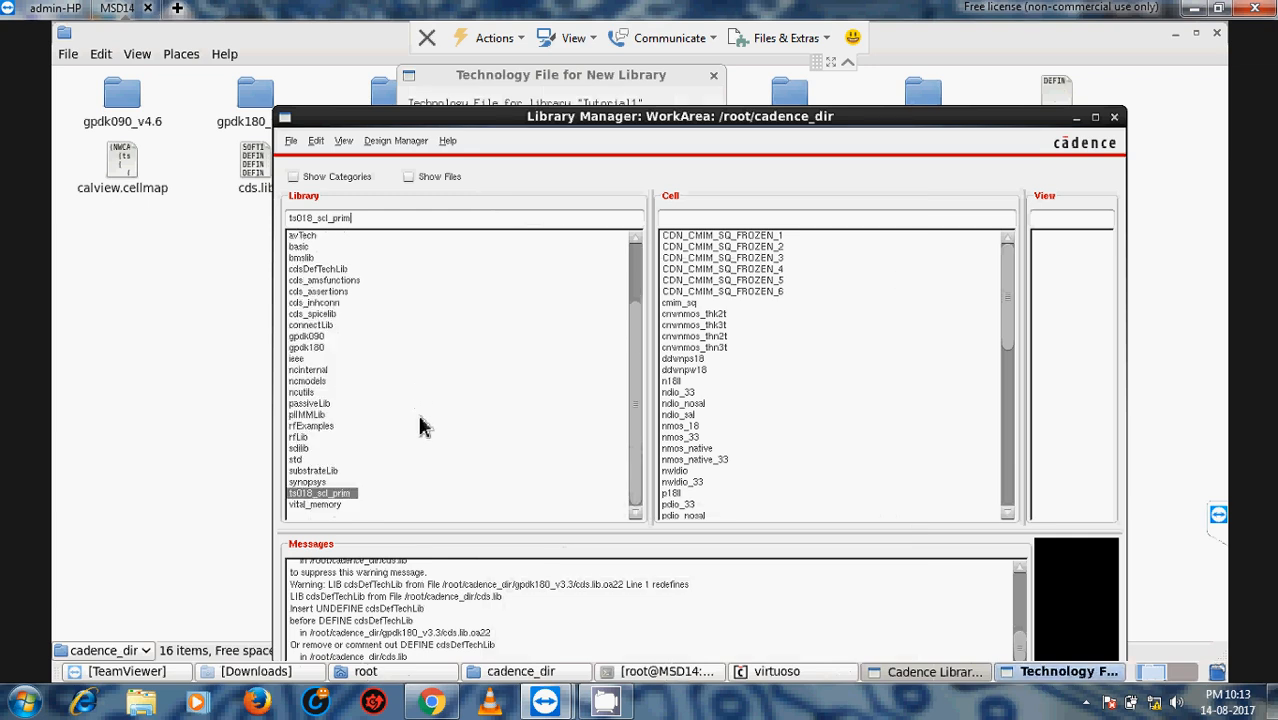
Select the ts018_scl_prim library, then bring the Technology File for New Library dialog for Tutorial1 to the front.
left_click(326, 494)
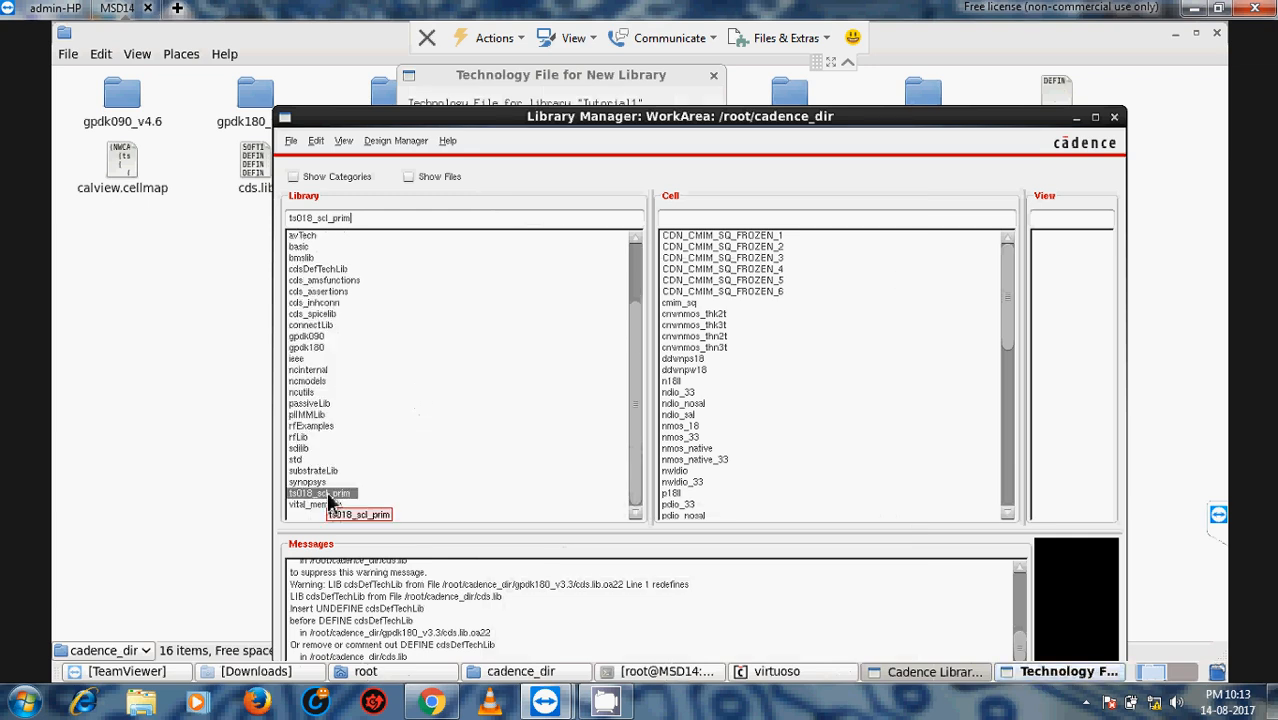
left_click(326, 494, "ctrl")
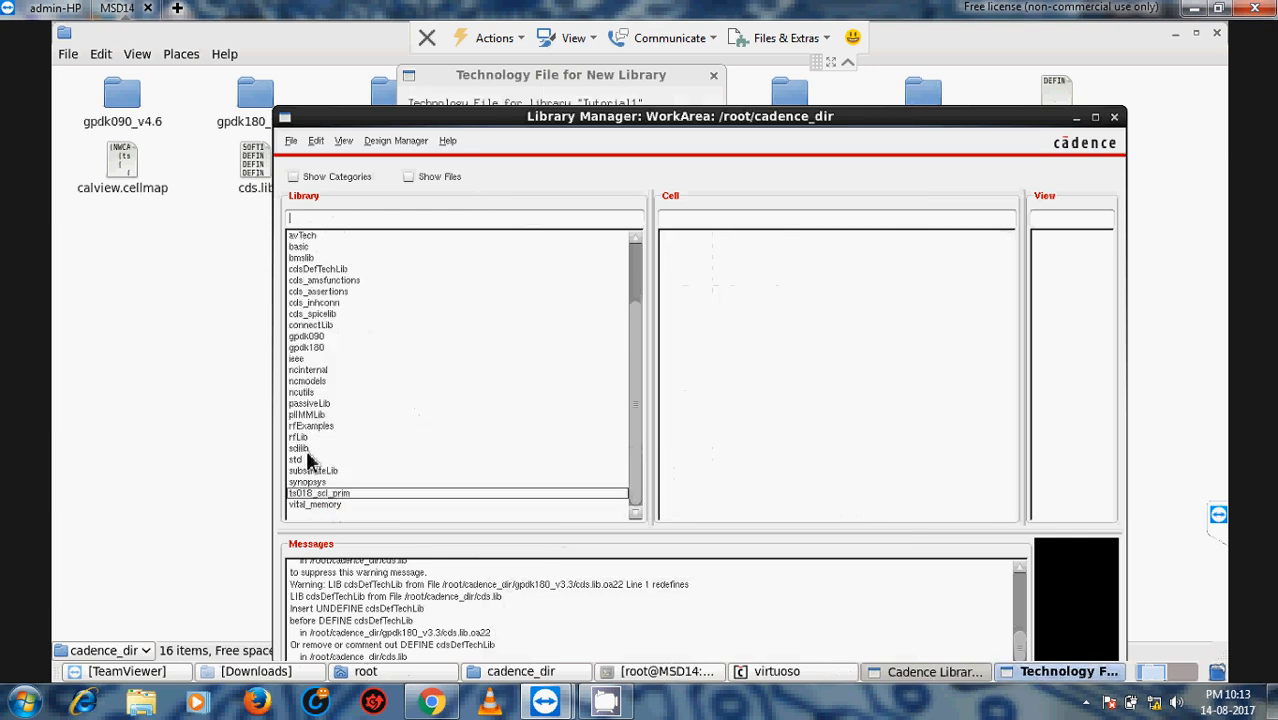
left_click(311, 494)
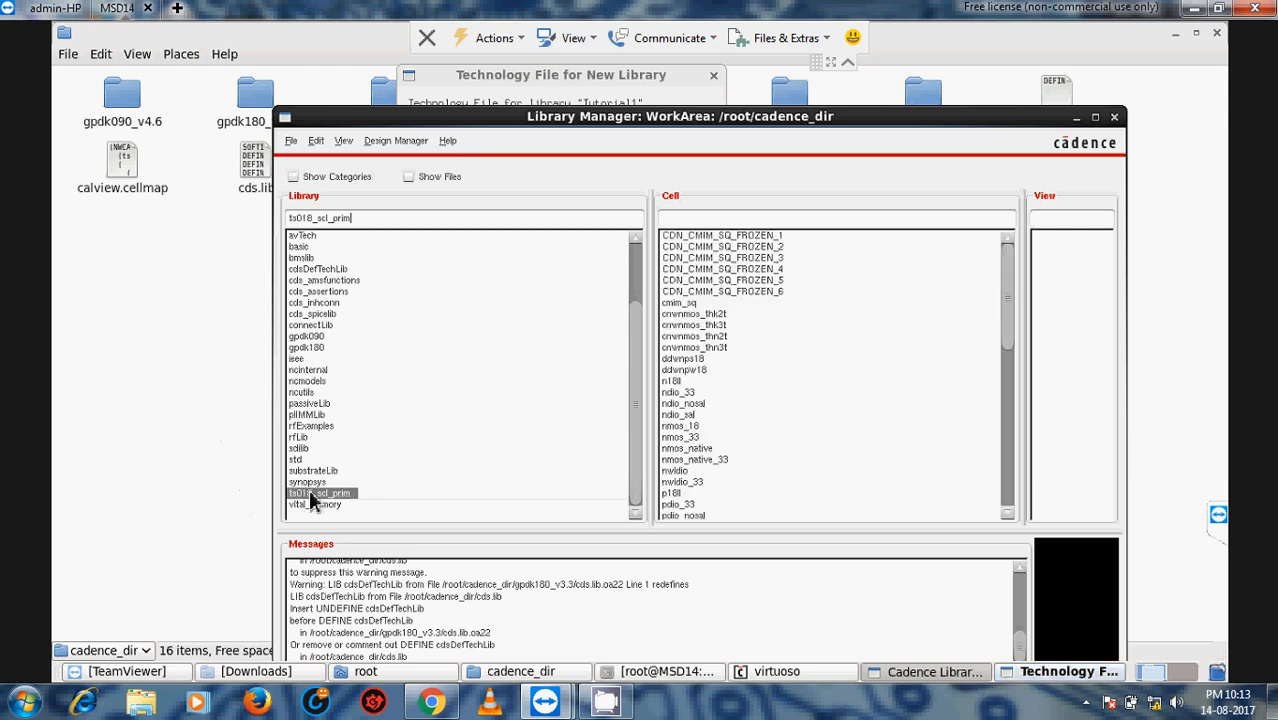
left_click(258, 462)
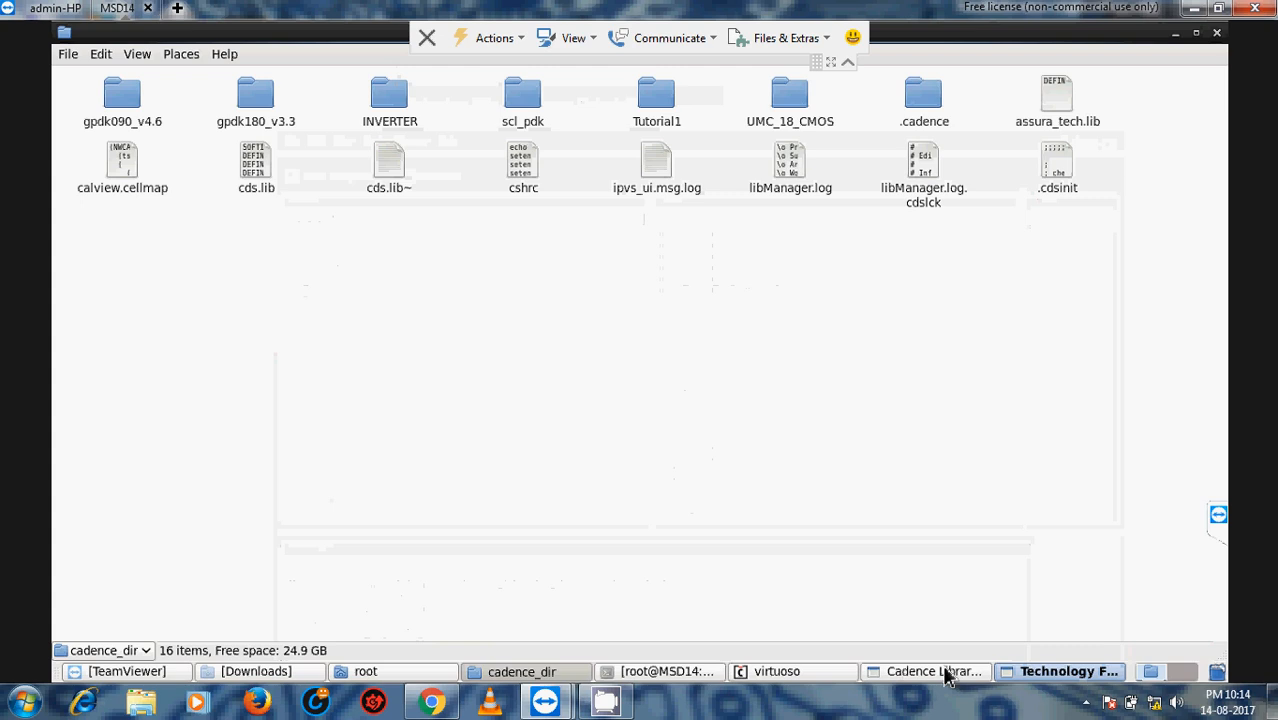
left_click(1028, 670)
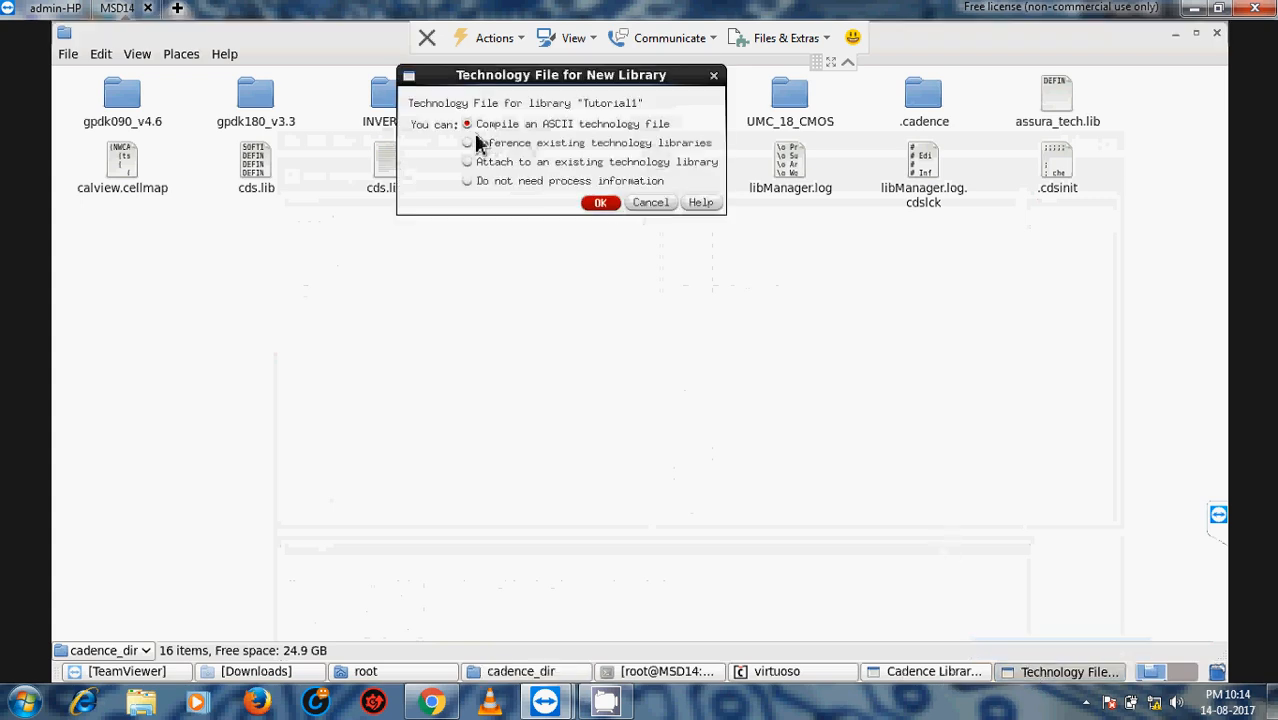
Attach the new library Tutorial1 to the existing technology library ts018_scl_prim.
left_click_drag(533, 85, 520, 143)
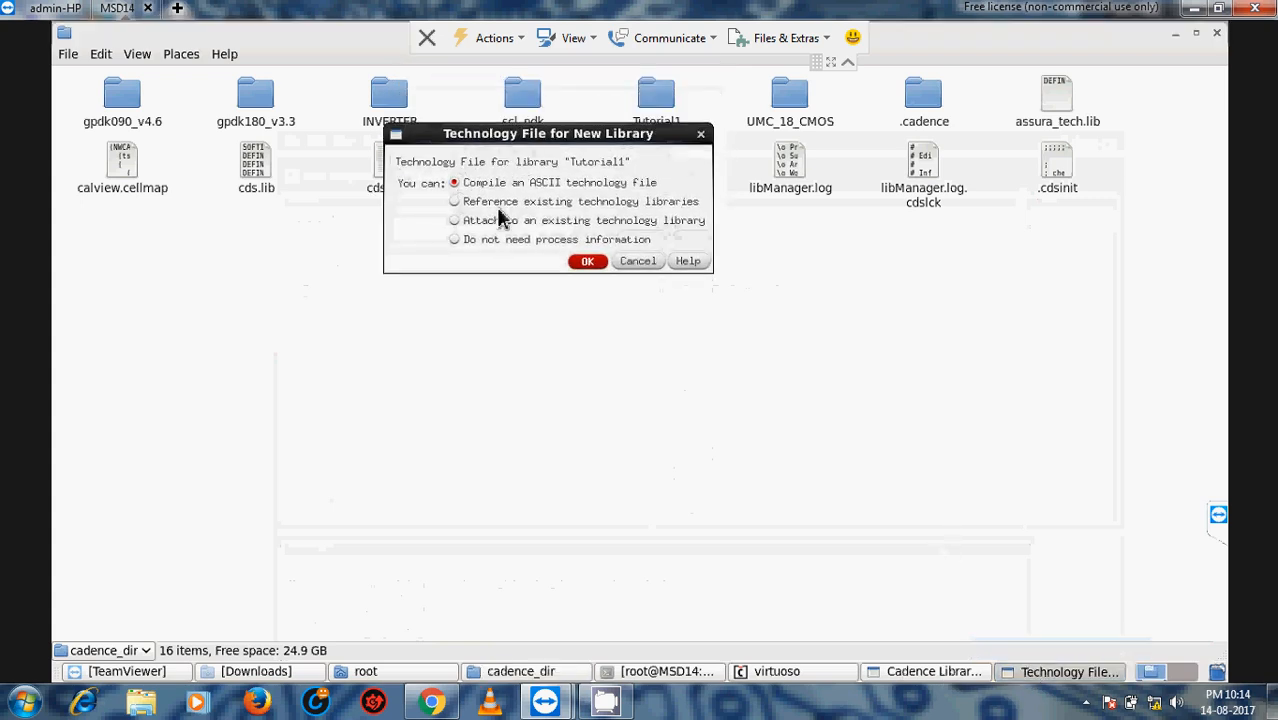
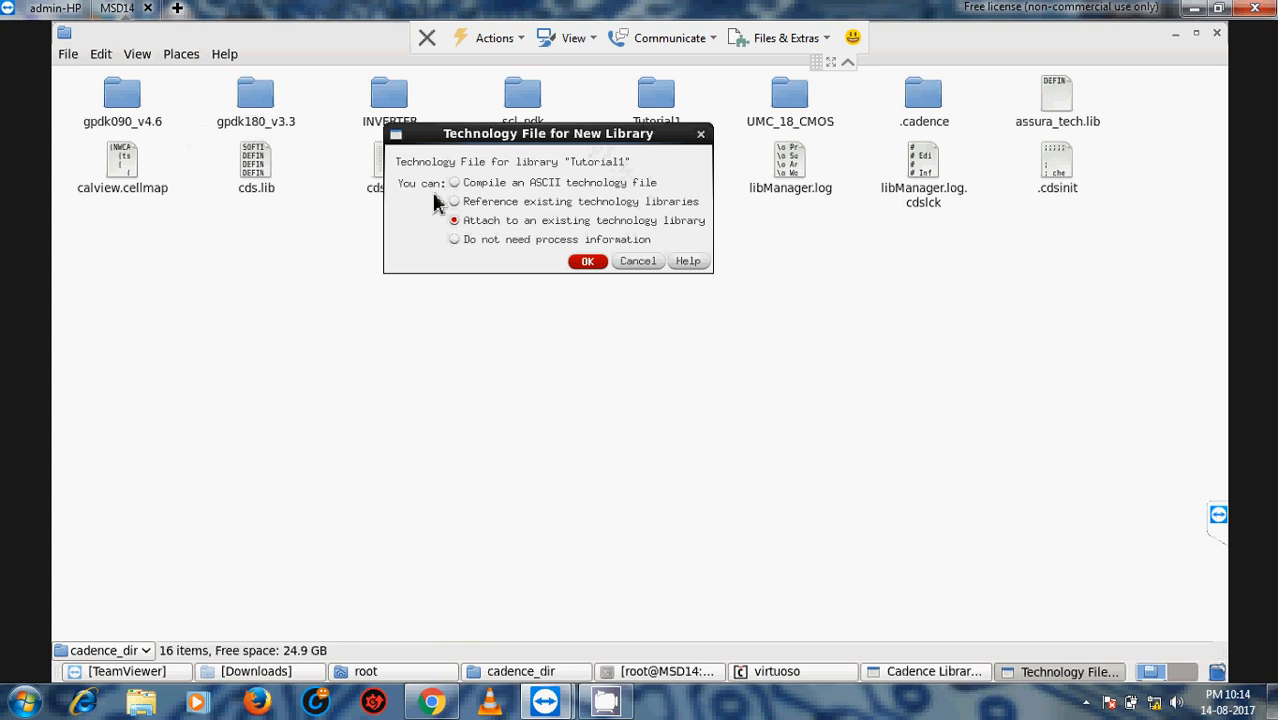
left_click(580, 264)
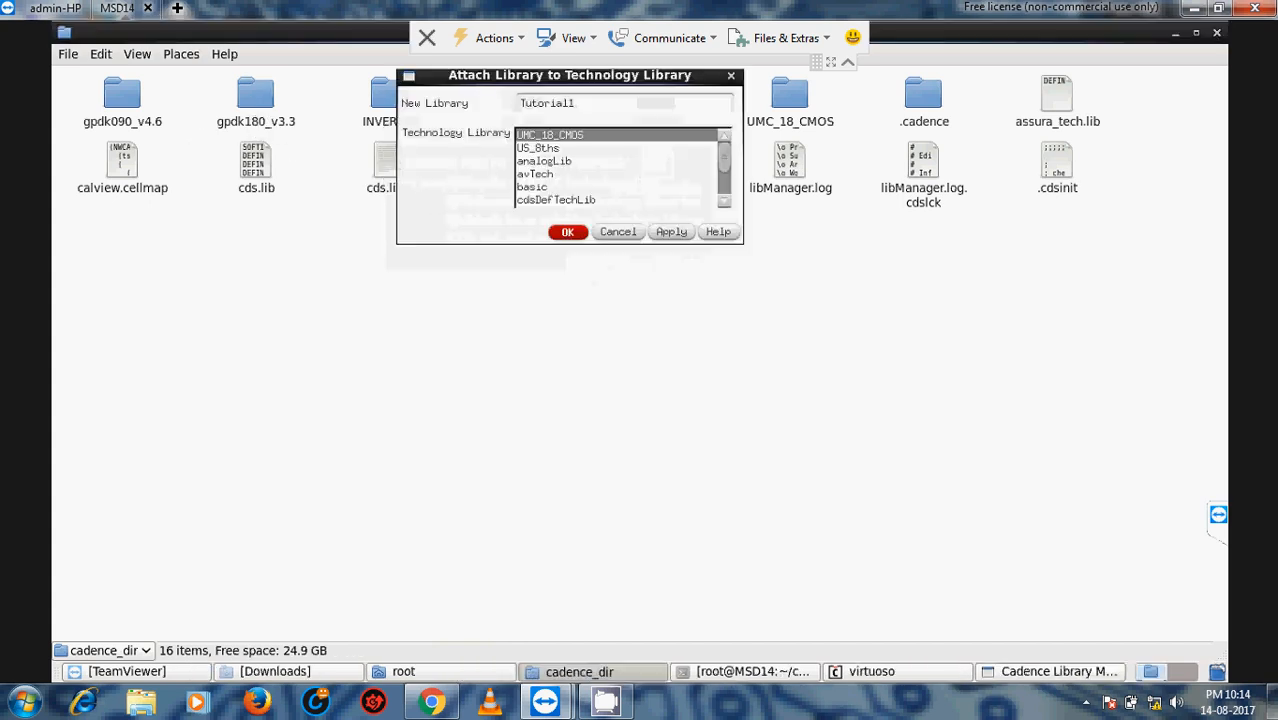
left_click_drag(725, 167, 725, 203)
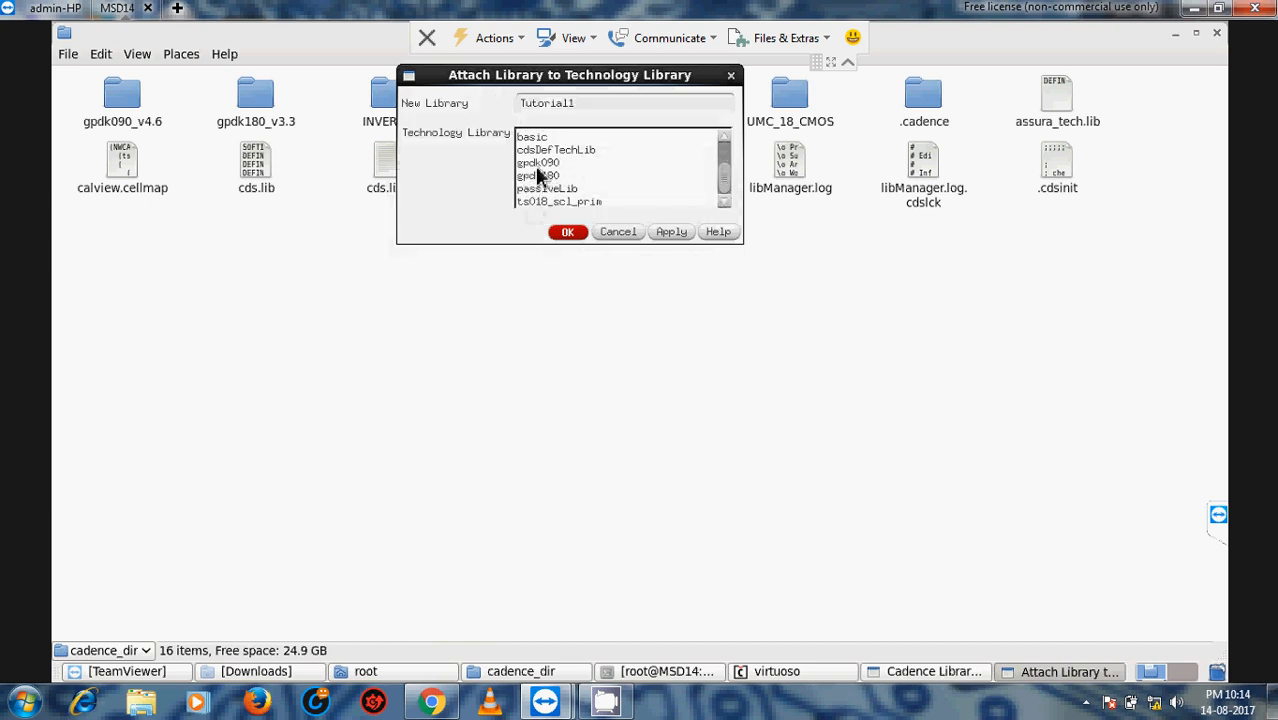
left_click_drag(725, 171, 722, 205)
left_click(540, 166)
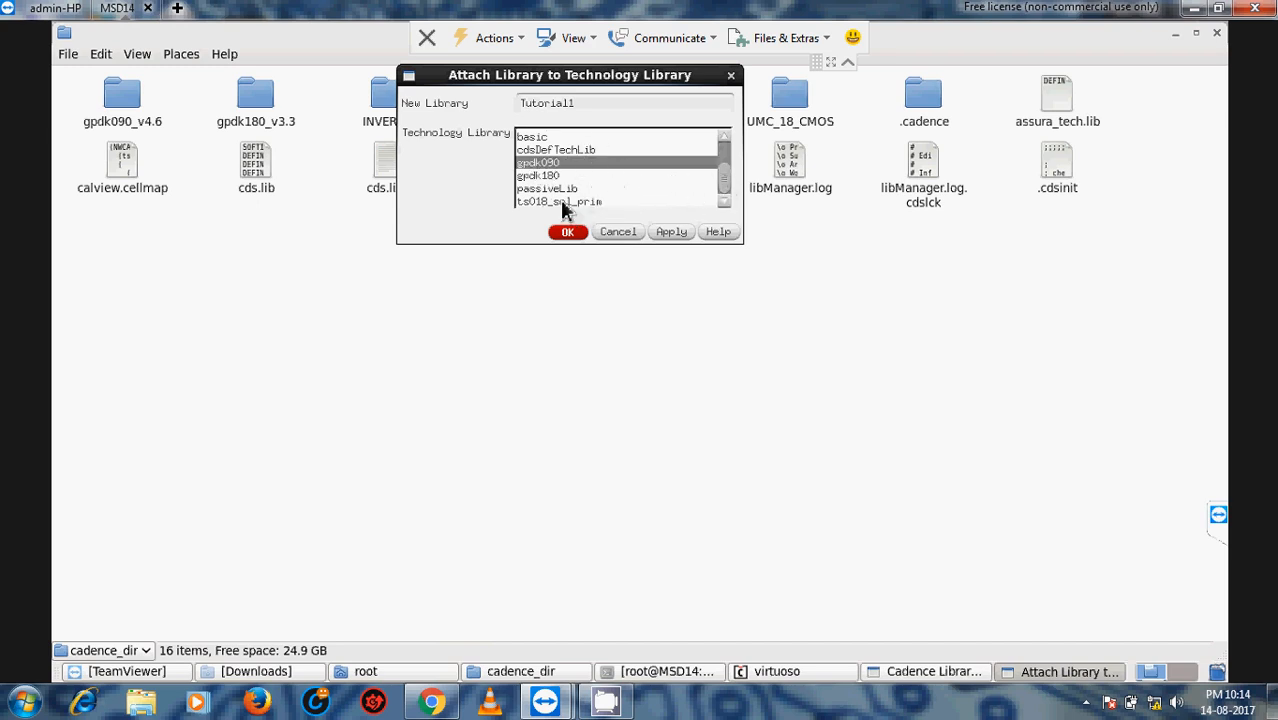
left_click(563, 203)
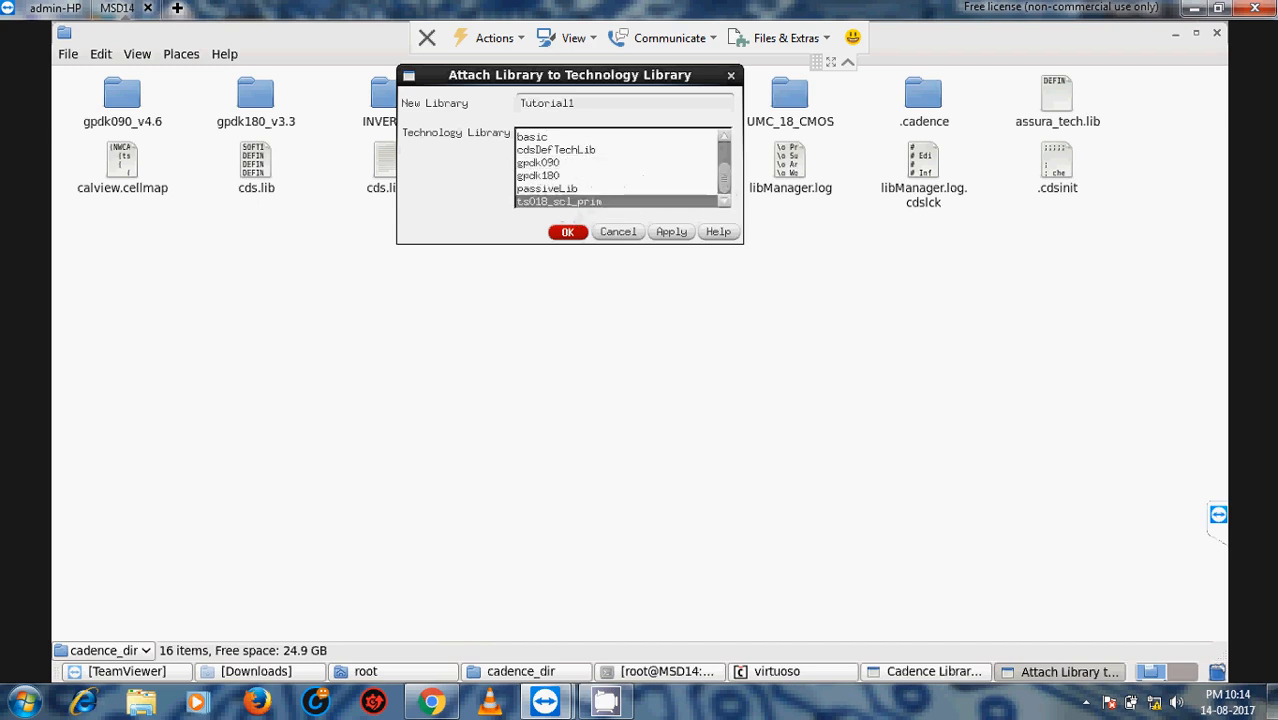
left_click(567, 232)
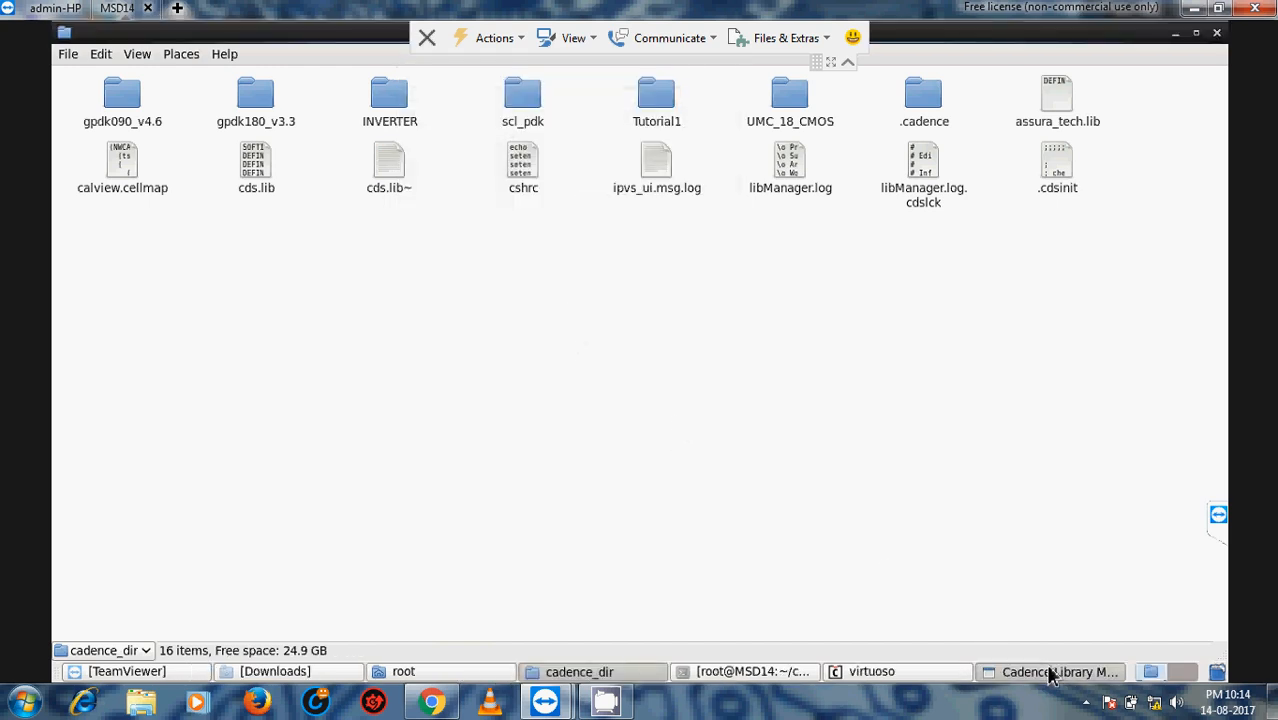
Bring up the Library Manager, select the Tutorial1 library and move the window clear of the screen edge.
left_click(1049, 677)
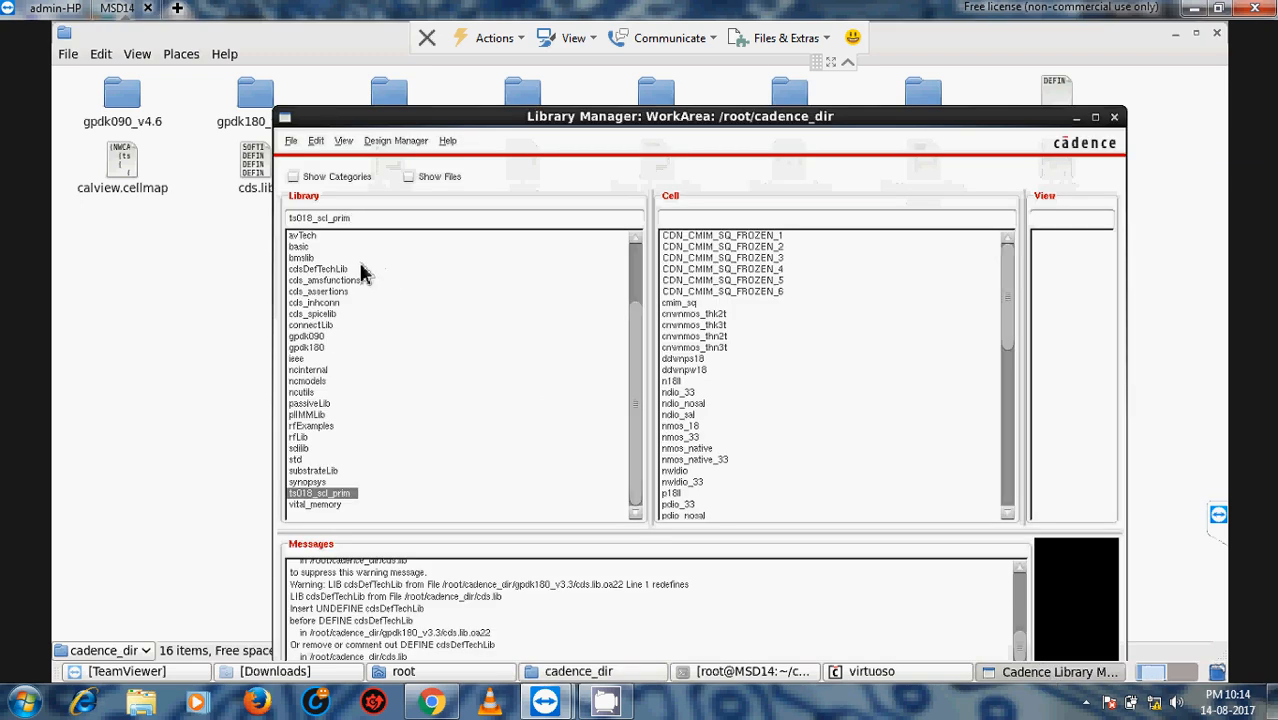
scroll(362, 275, "up", 3)
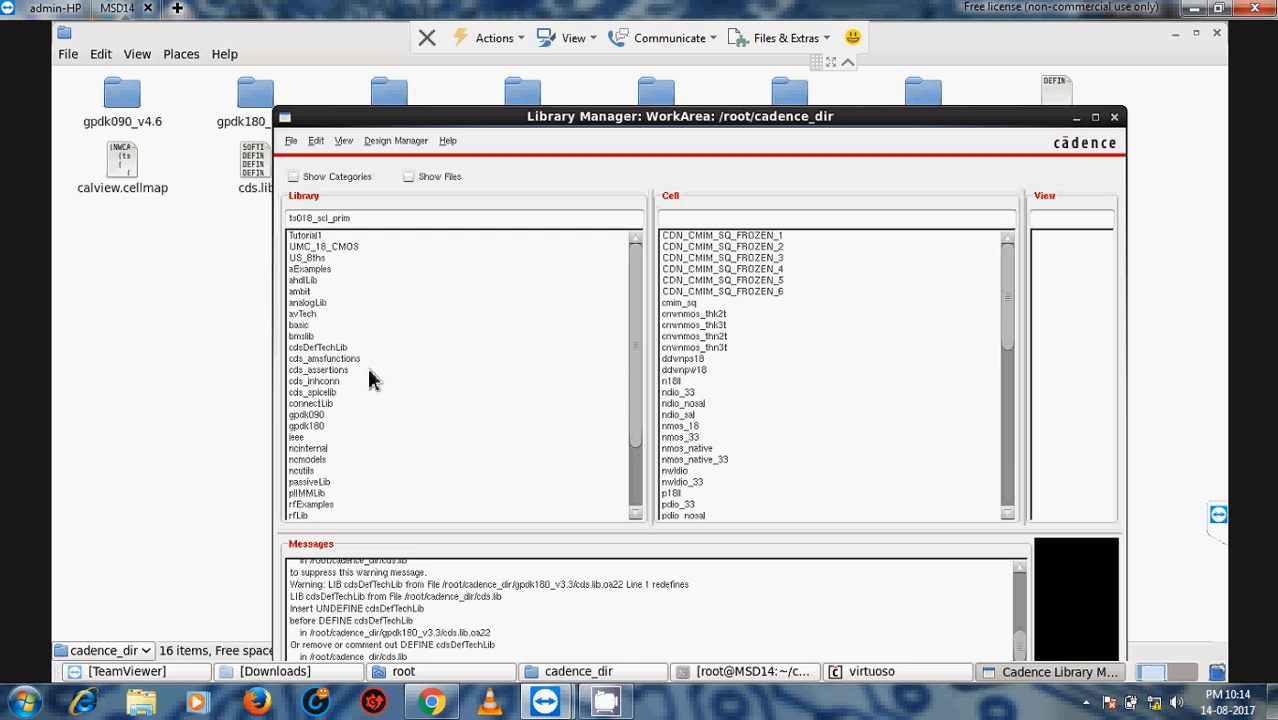
scroll(370, 388, "down", 3)
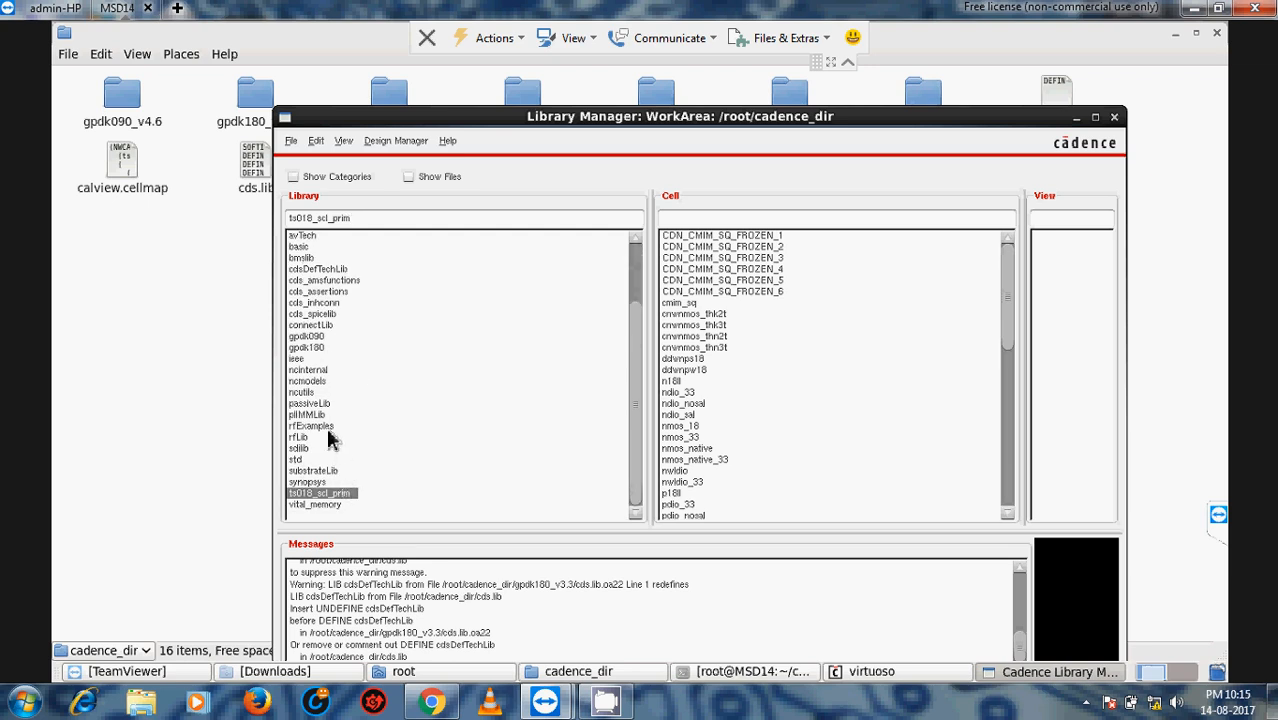
scroll(325, 427, "up", 2)
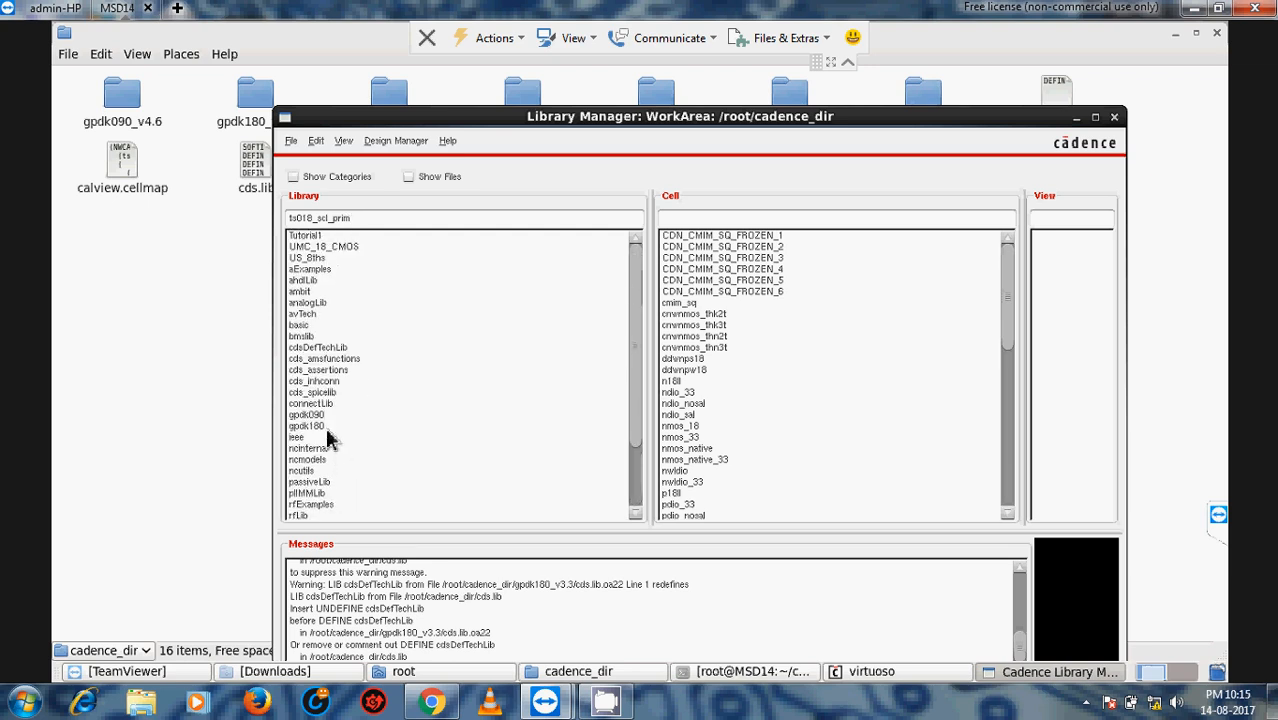
left_click(306, 236)
left_click_drag(445, 118, 327, 34)
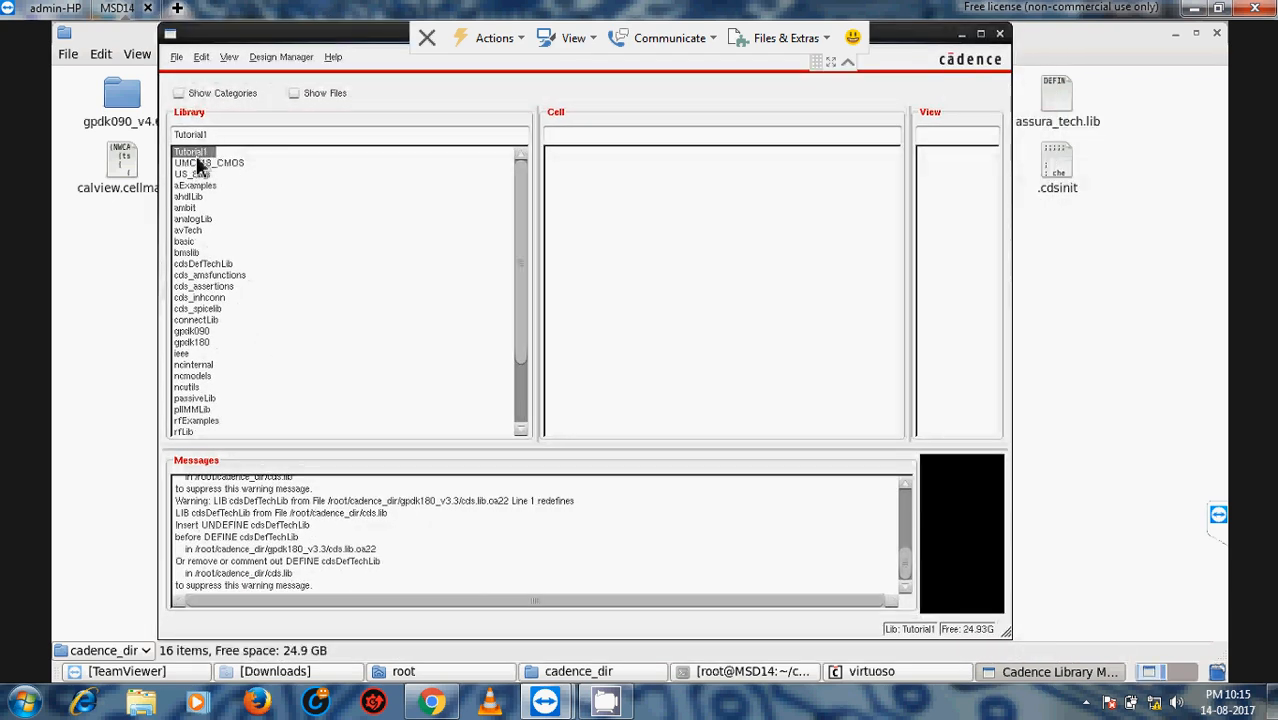
Start a new cell view in the Tutorial1 library and name the cell inveter.
left_click(176, 57)
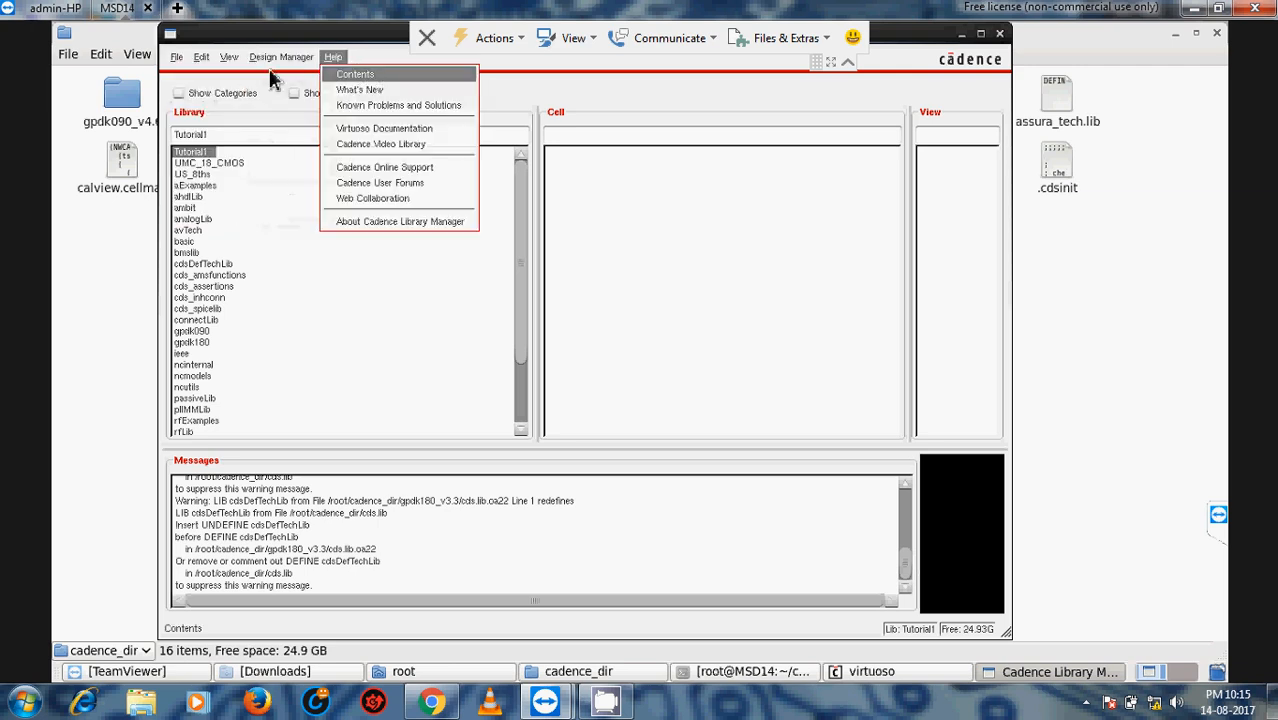
mouse_move(292, 74)
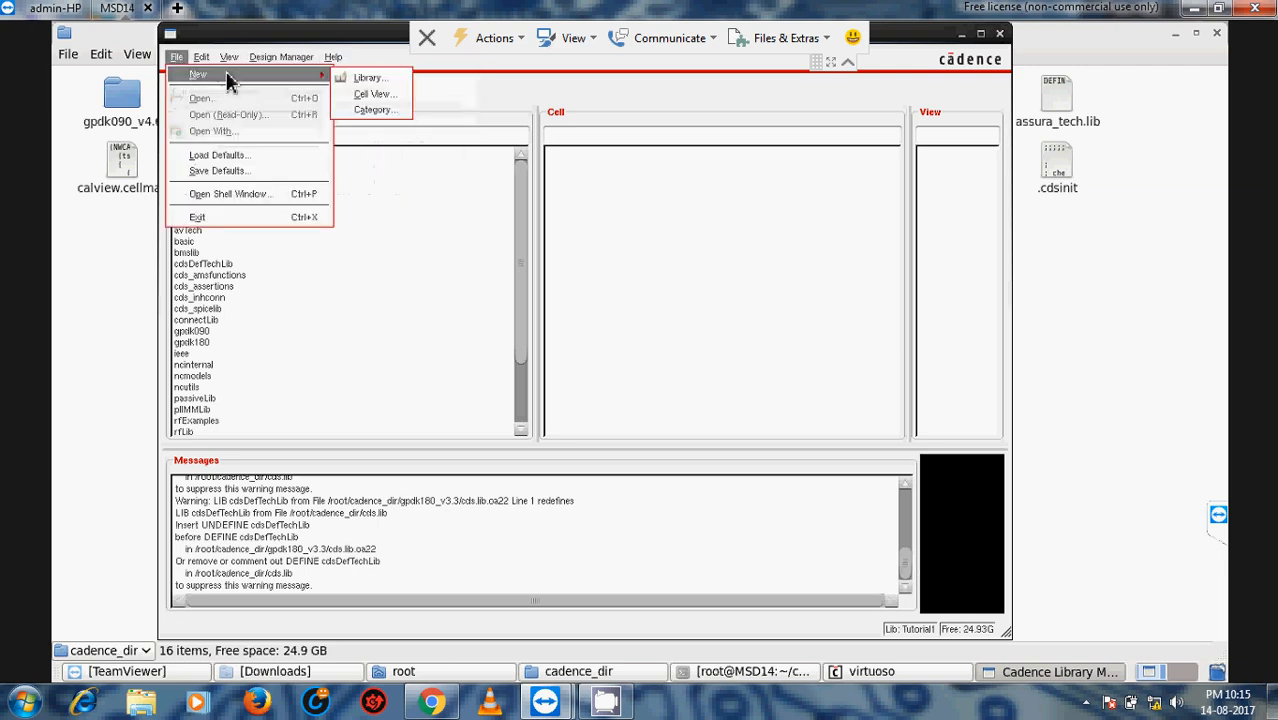
left_click(370, 95)
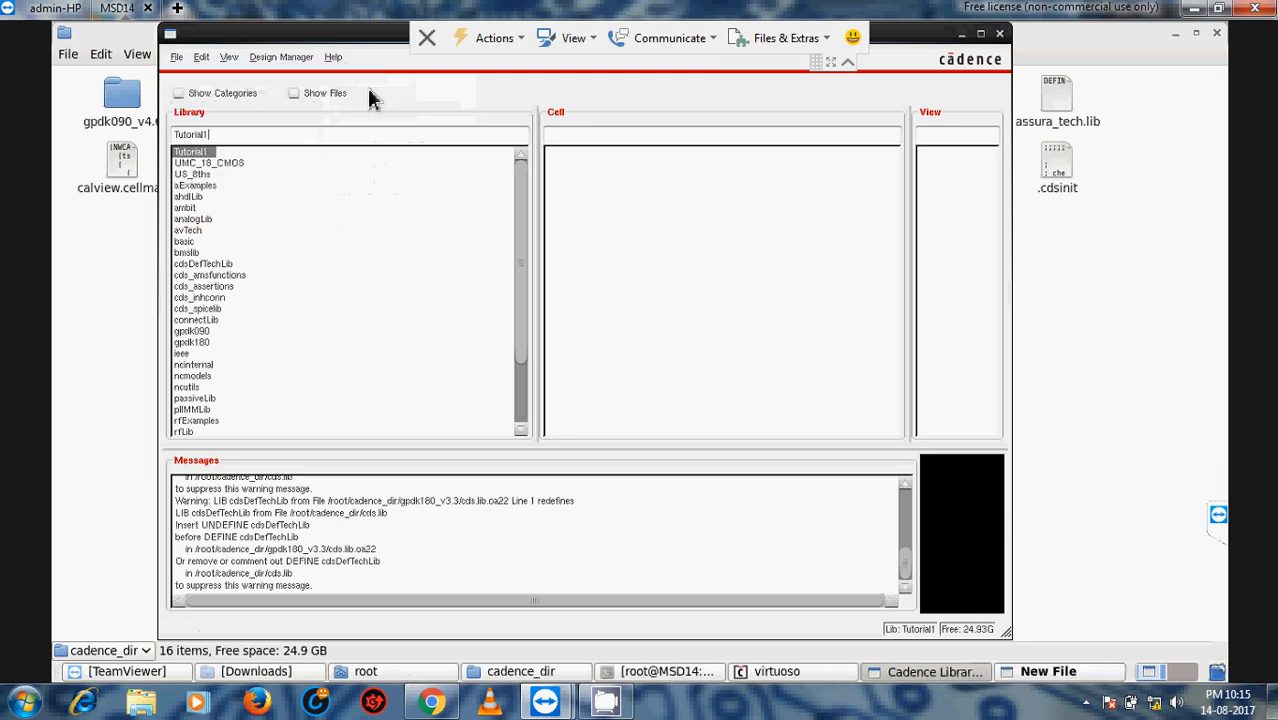
left_click(1050, 672)
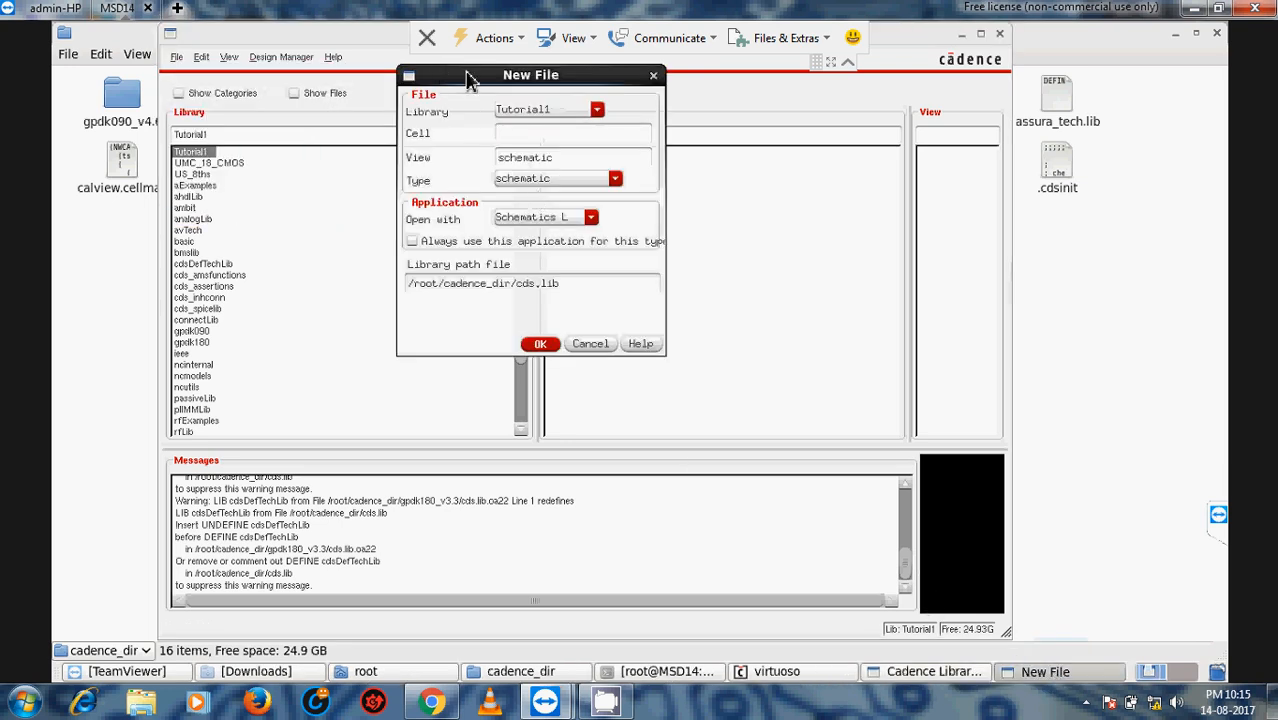
left_click_drag(470, 80, 405, 128)
left_click(533, 116)
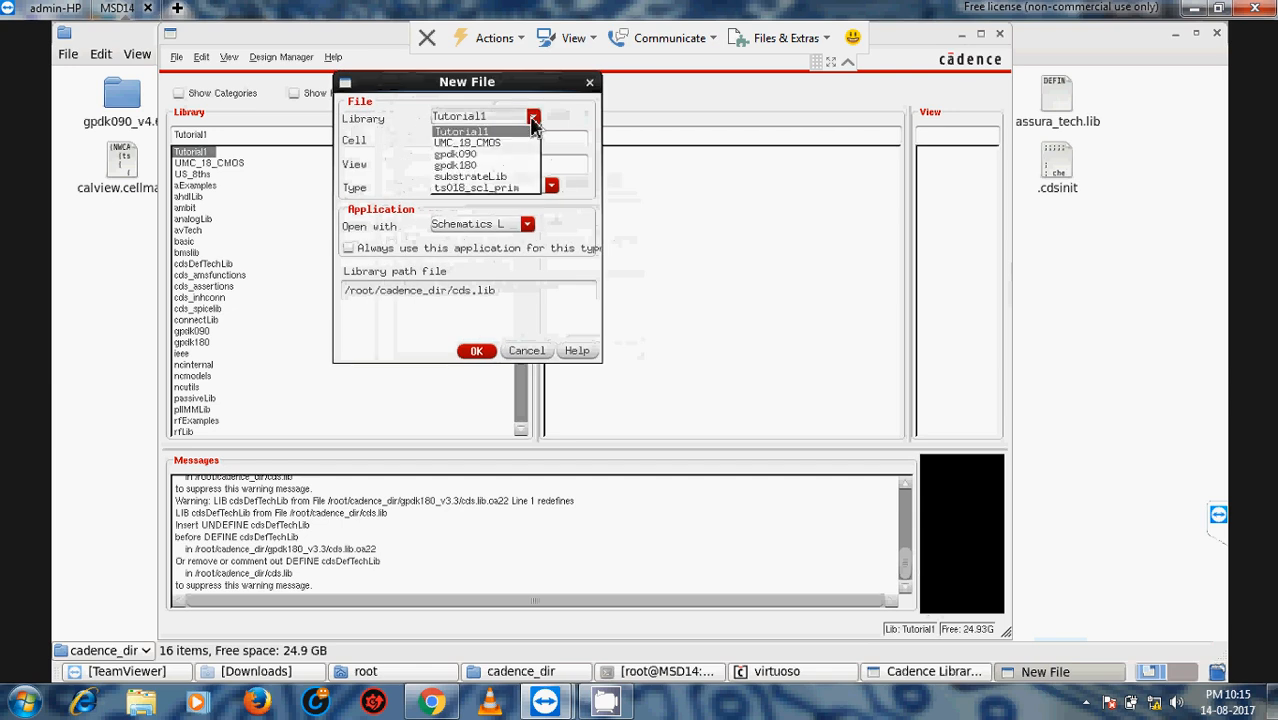
left_click(466, 131)
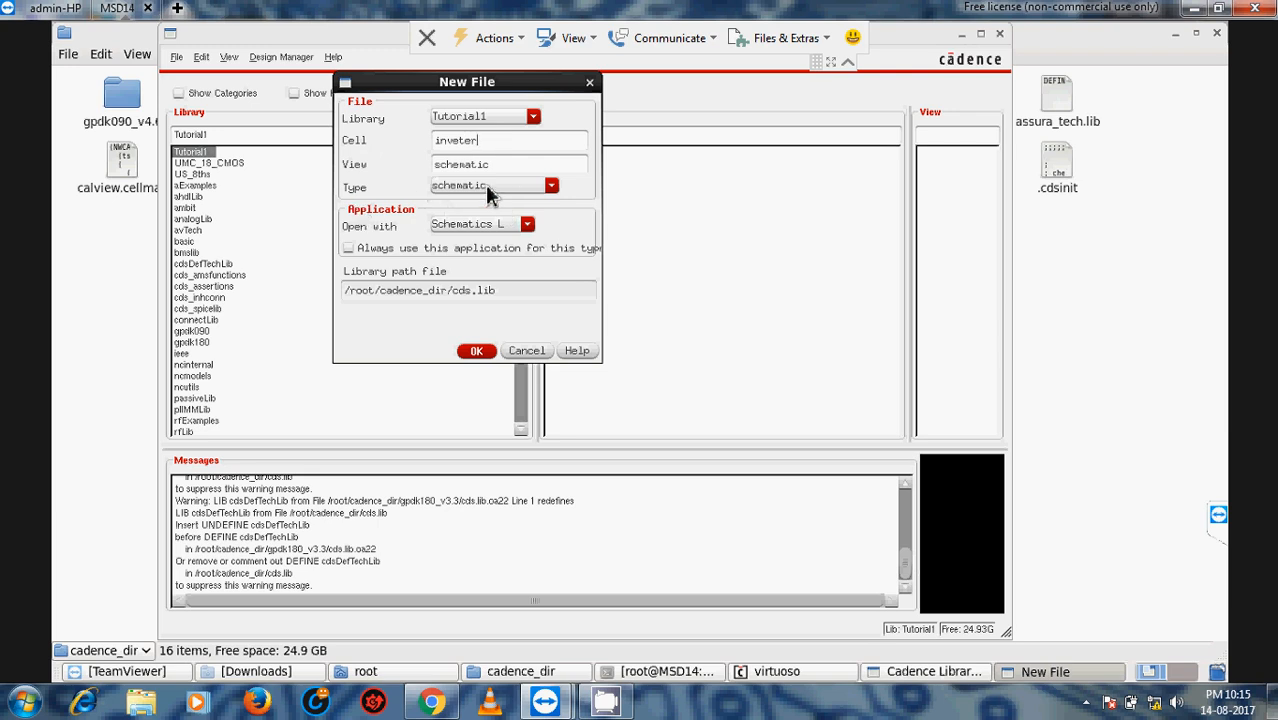
Choose schematic as the cell view type, create the cell view and maximize its schematic editor window.
left_click(466, 187)
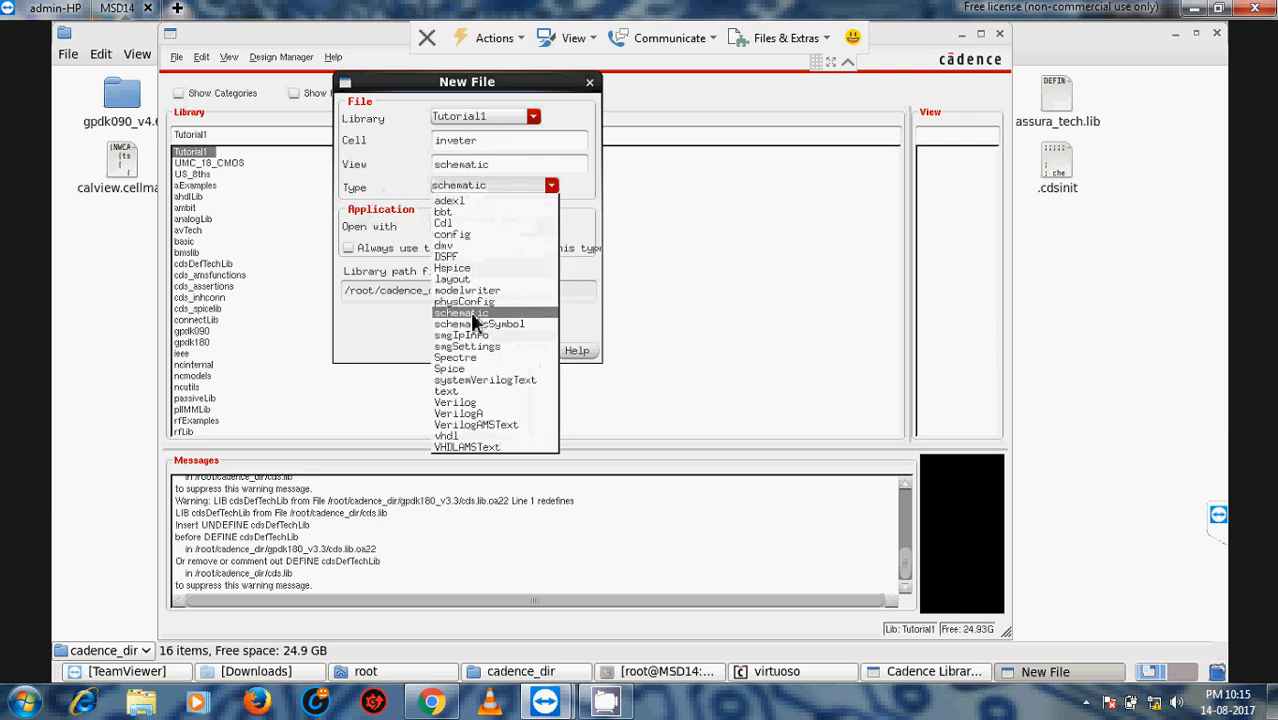
left_click(470, 312)
left_click(495, 186)
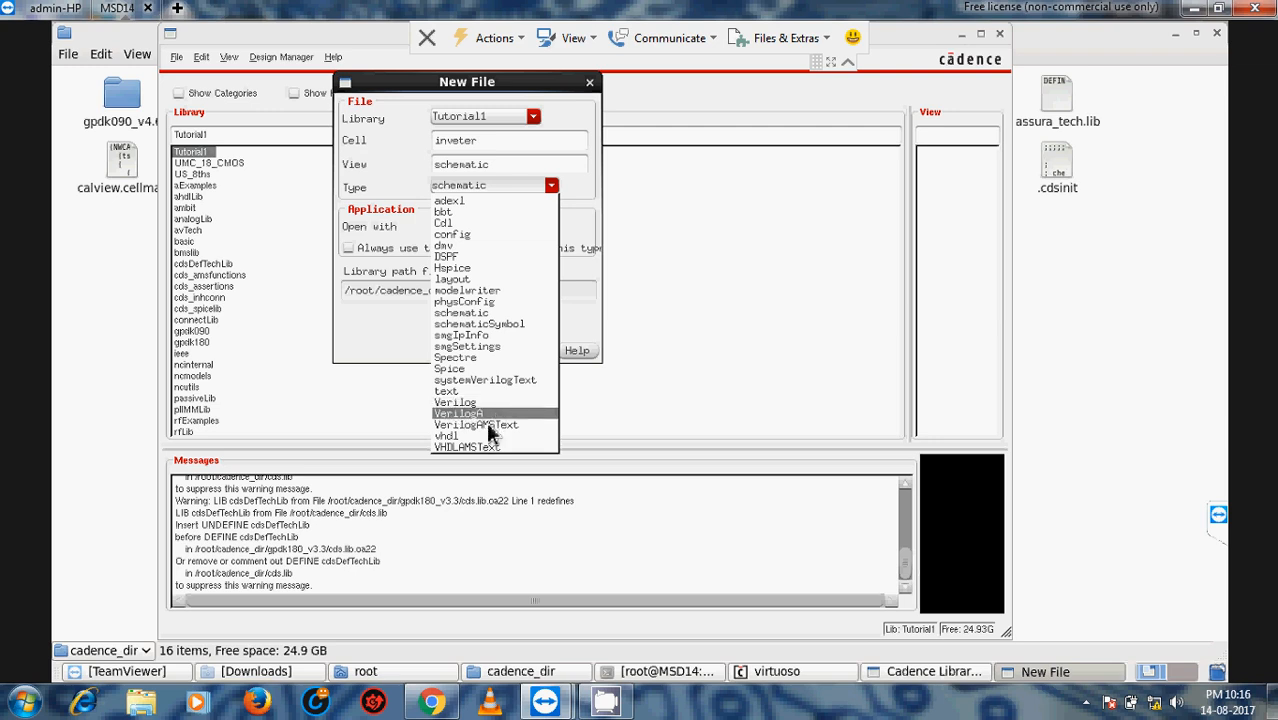
left_click(477, 316)
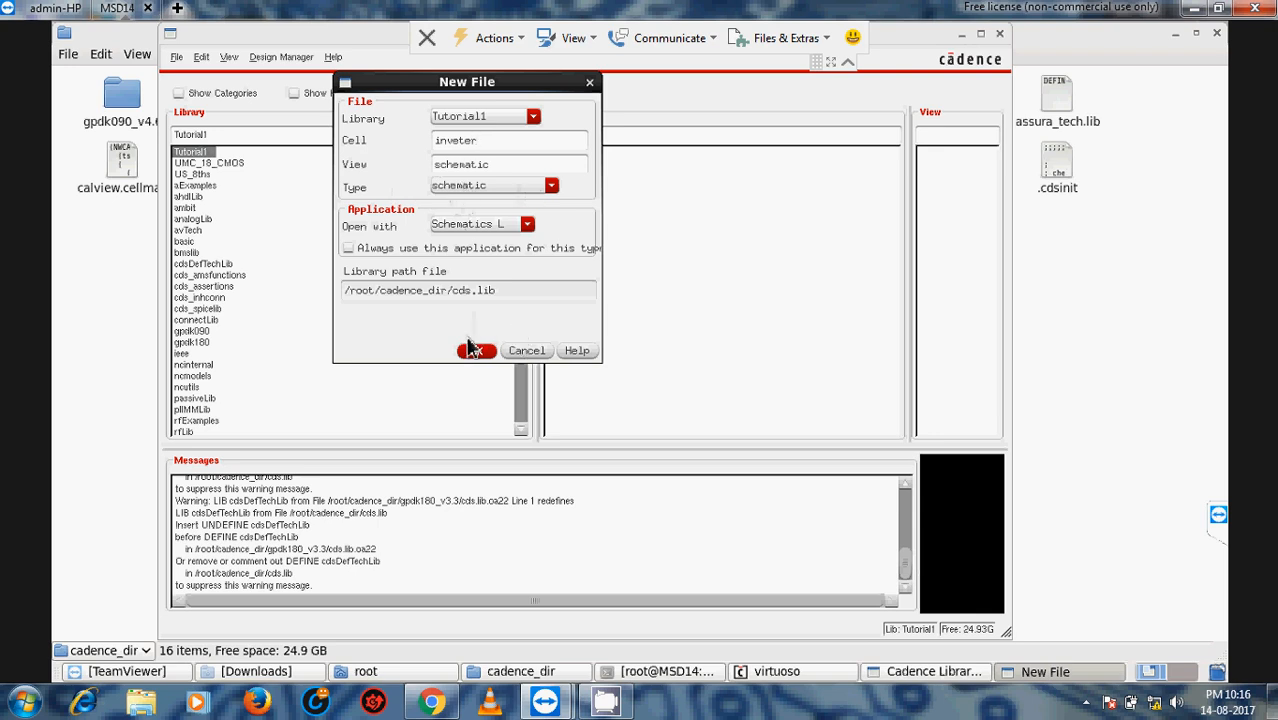
left_click(479, 352)
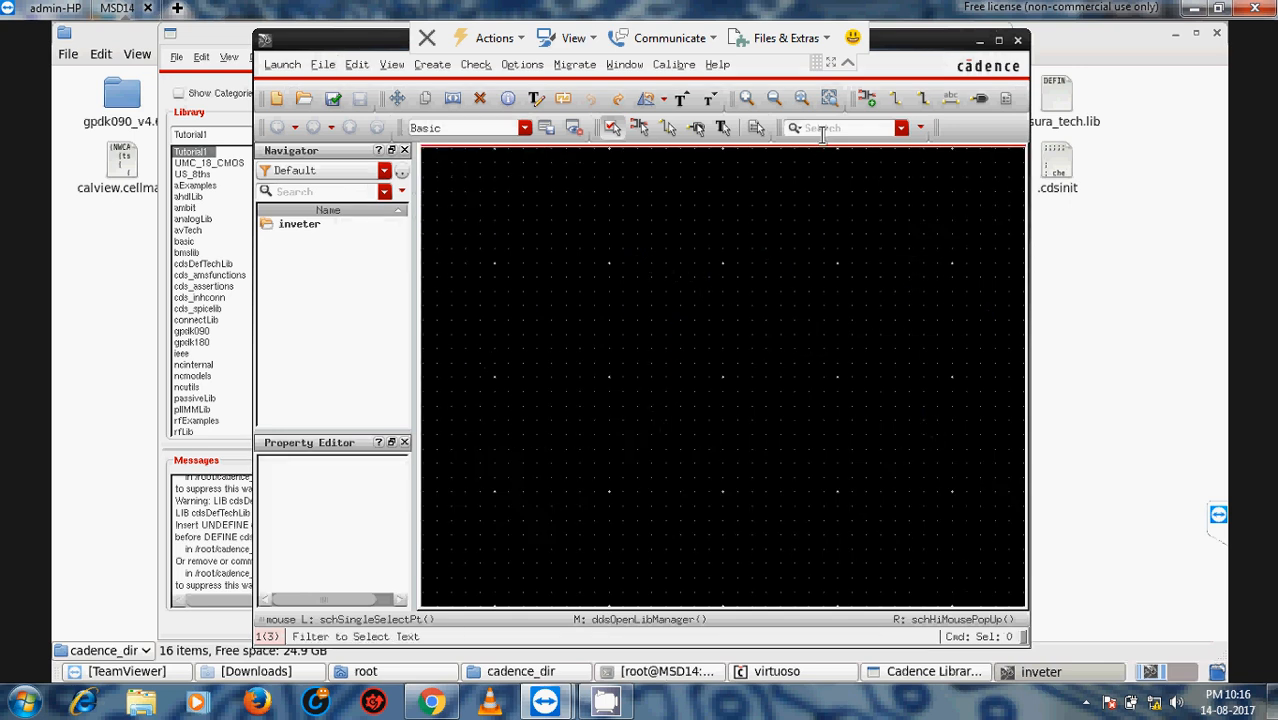
left_click(998, 41)
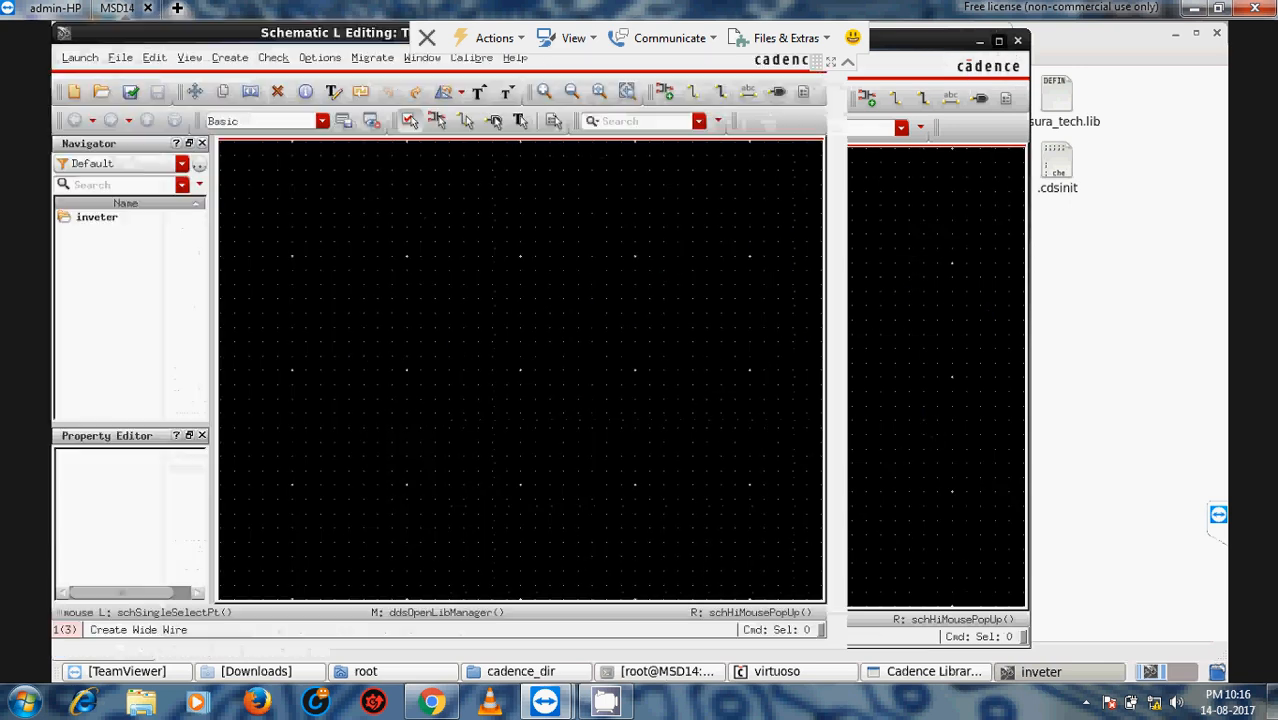
Minimize the schematic editor and display the contents of the cds.lib file in the cadence_dir folder.
left_click(1176, 34)
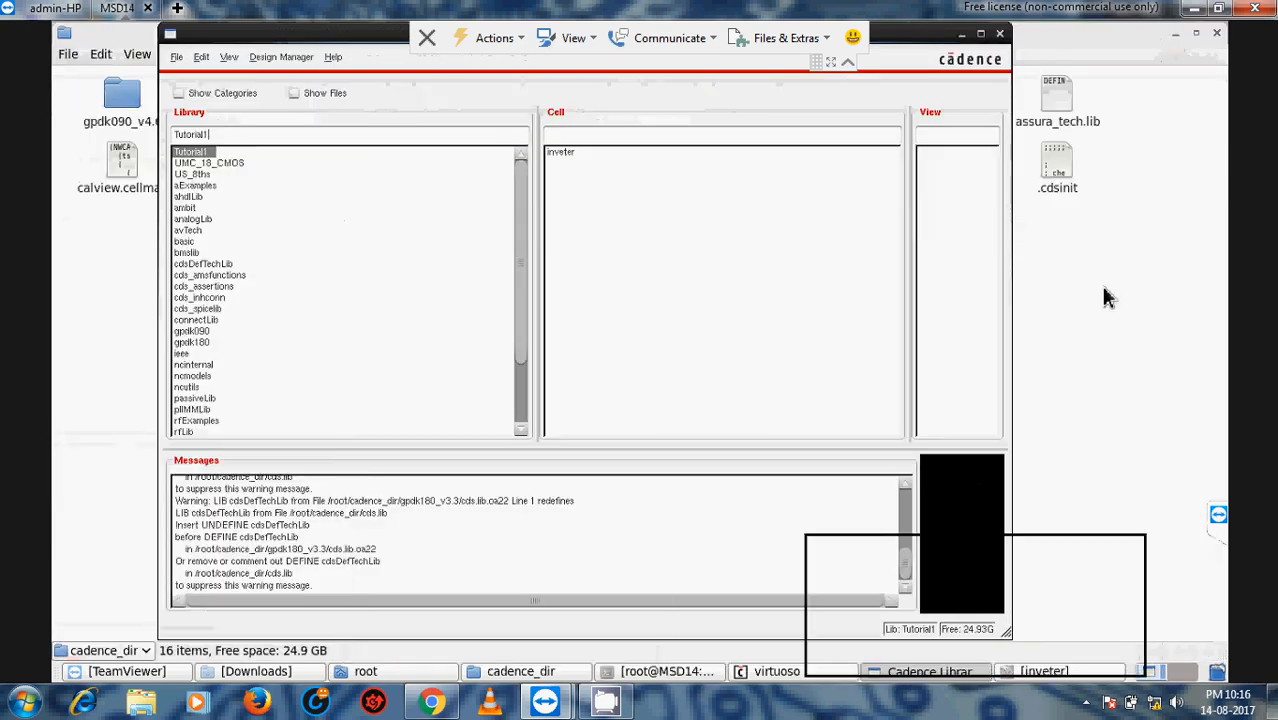
left_click(72, 252)
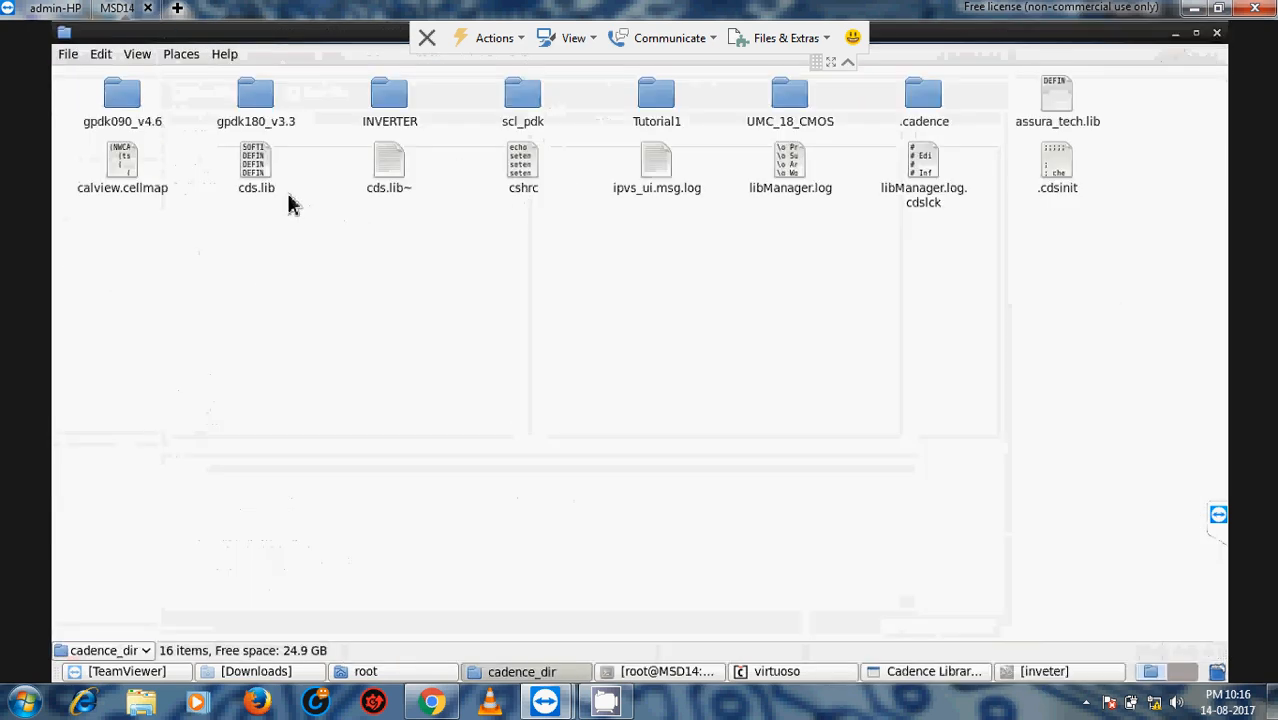
left_click(263, 176)
double_click(263, 176)
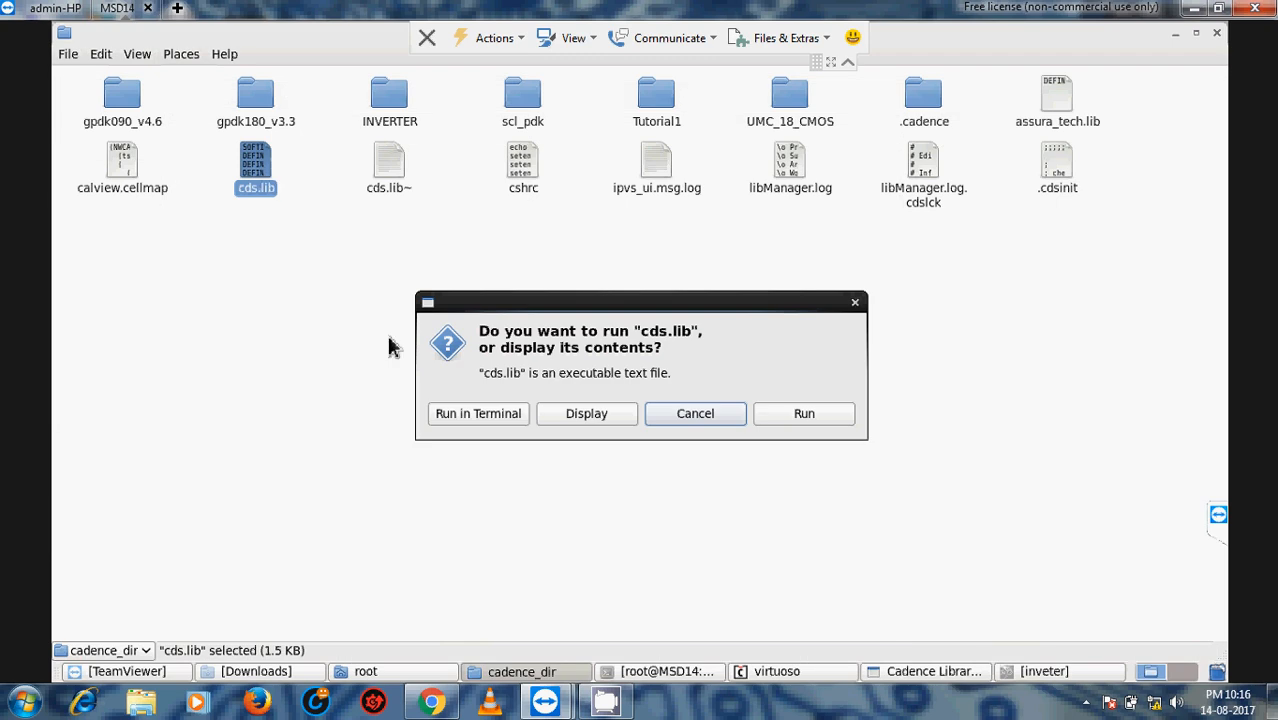
left_click(586, 414)
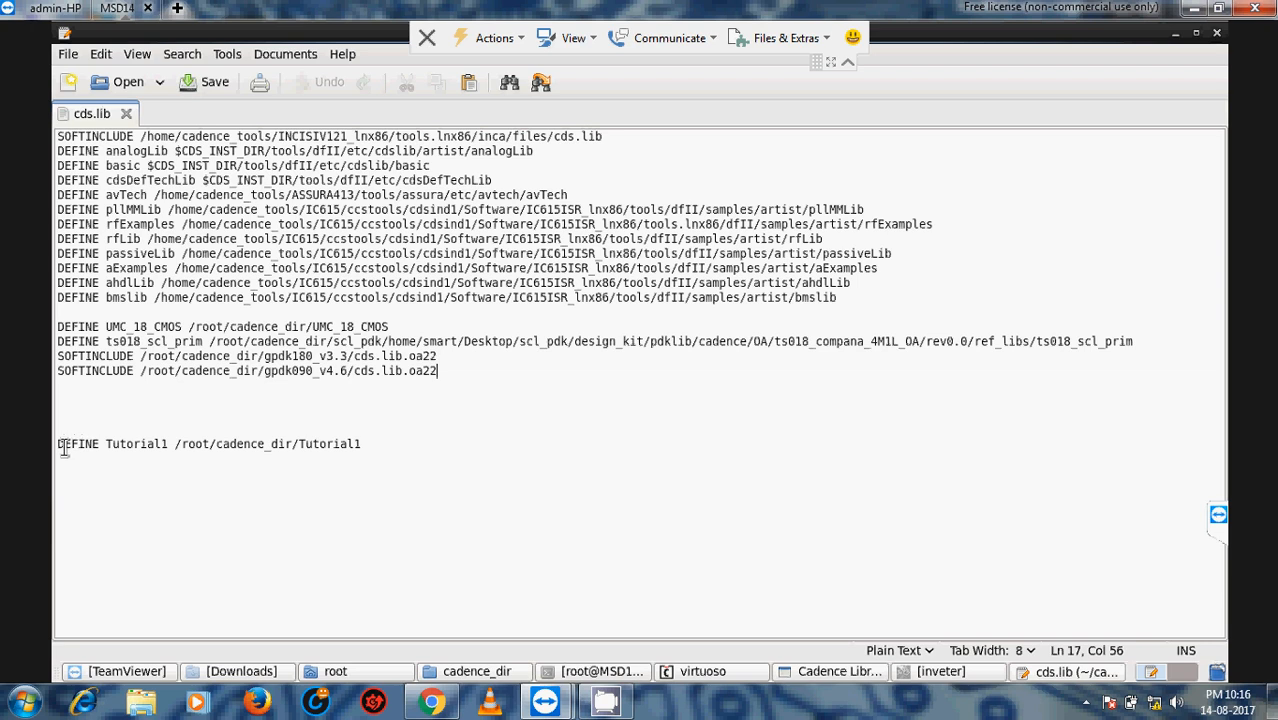
Examine the Tutorial1 DEFINE line and its directory path in cds.lib, and save the file.
left_click_drag(62, 448, 131, 448)
left_click(117, 448)
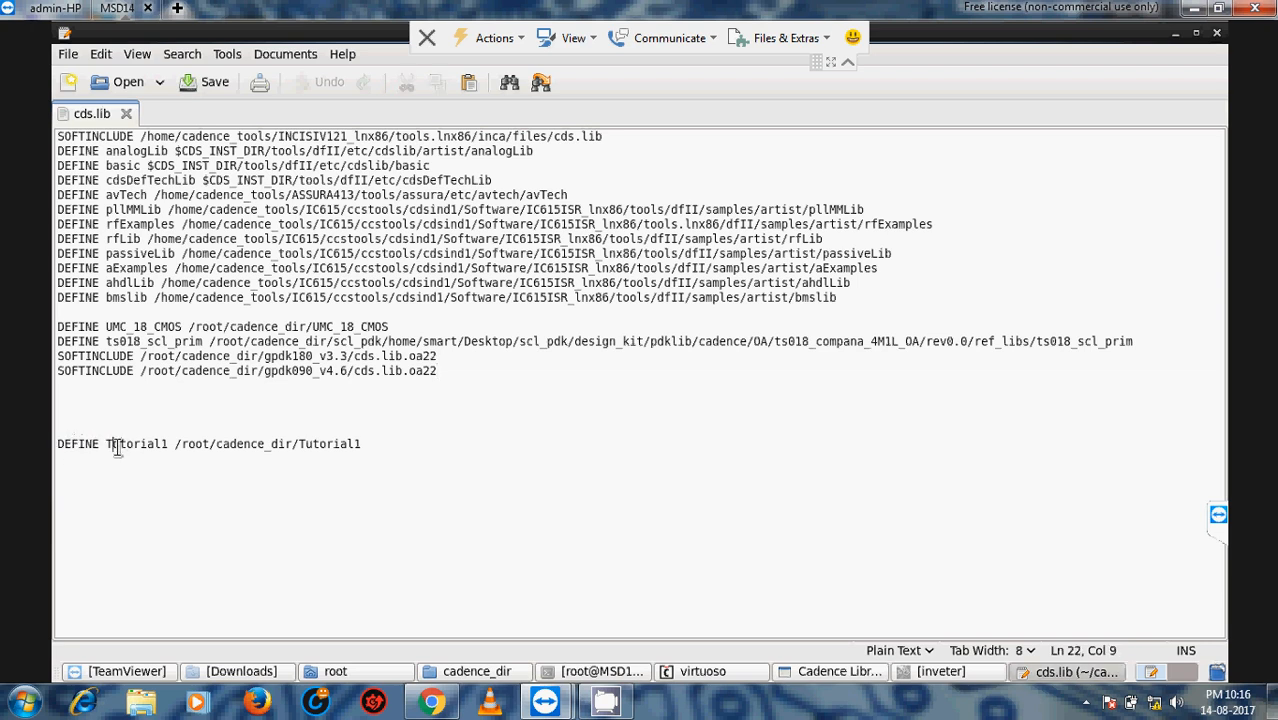
double_click(111, 448)
left_click(177, 448)
left_click_drag(188, 450, 367, 453)
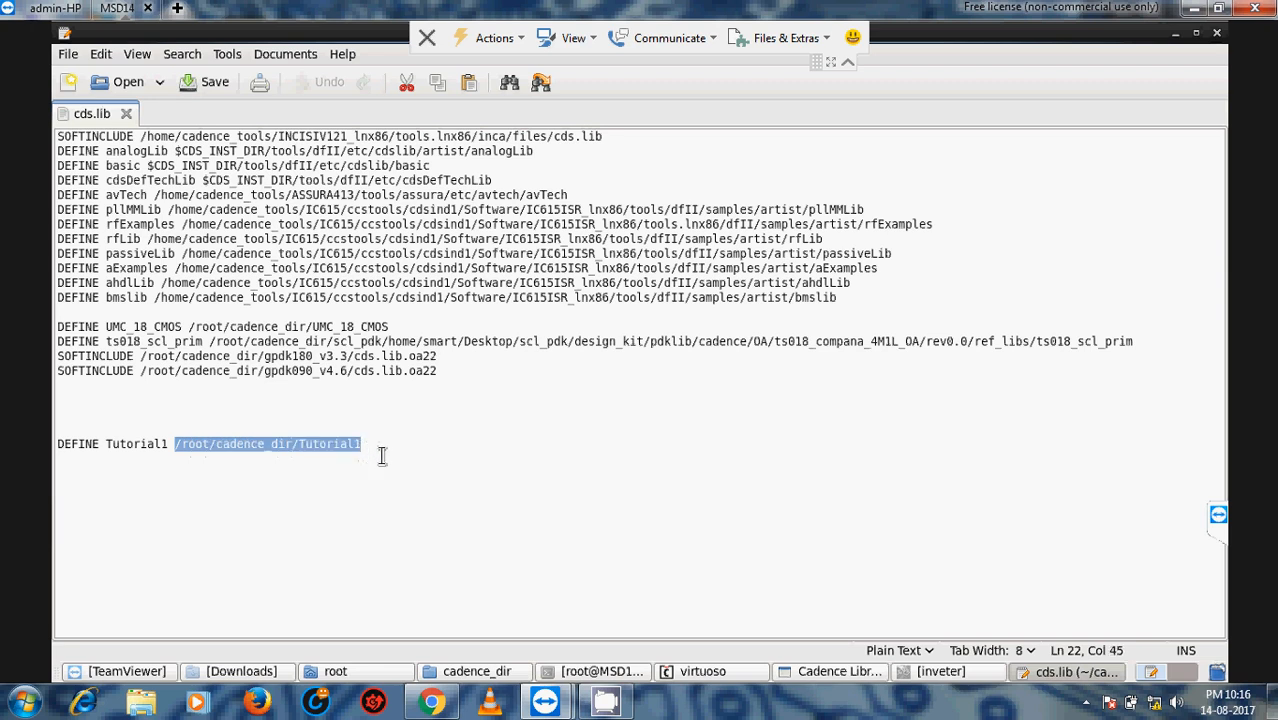
left_click(443, 457)
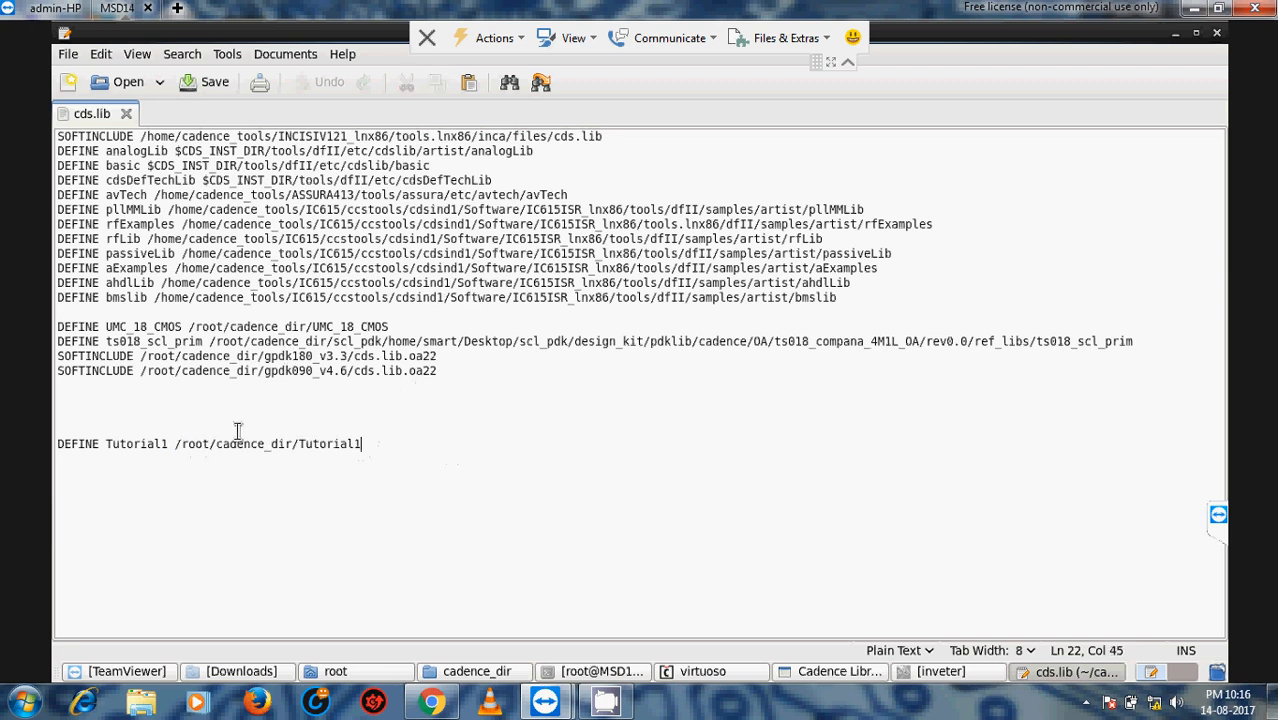
left_click(206, 86)
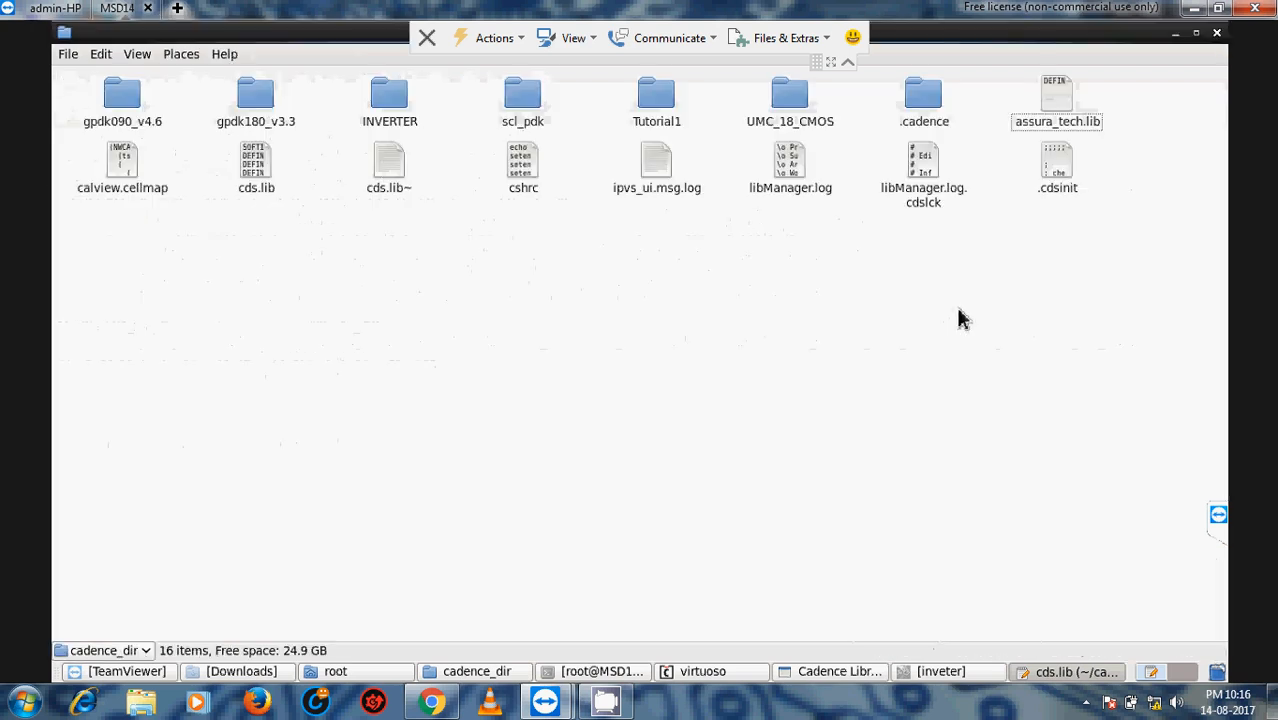
Restore the inveter schematic editor and bring up the Library Manager in front of it.
left_click(1030, 676)
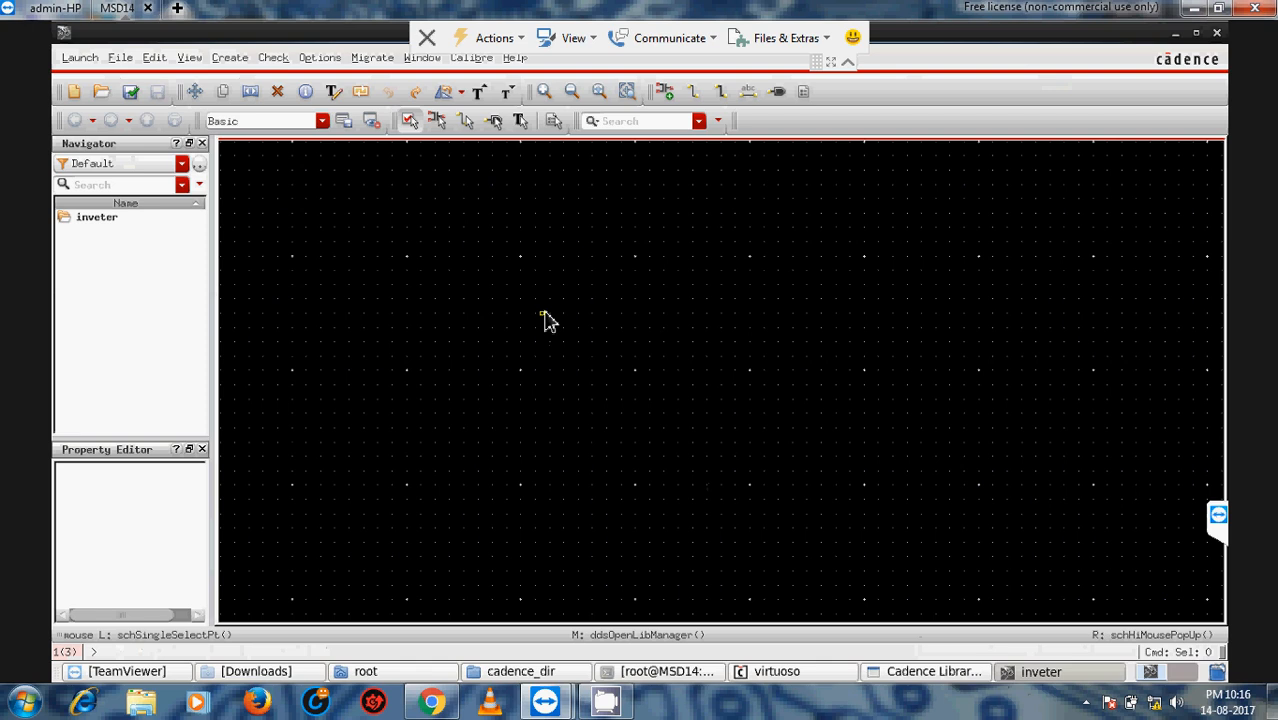
left_click(929, 678)
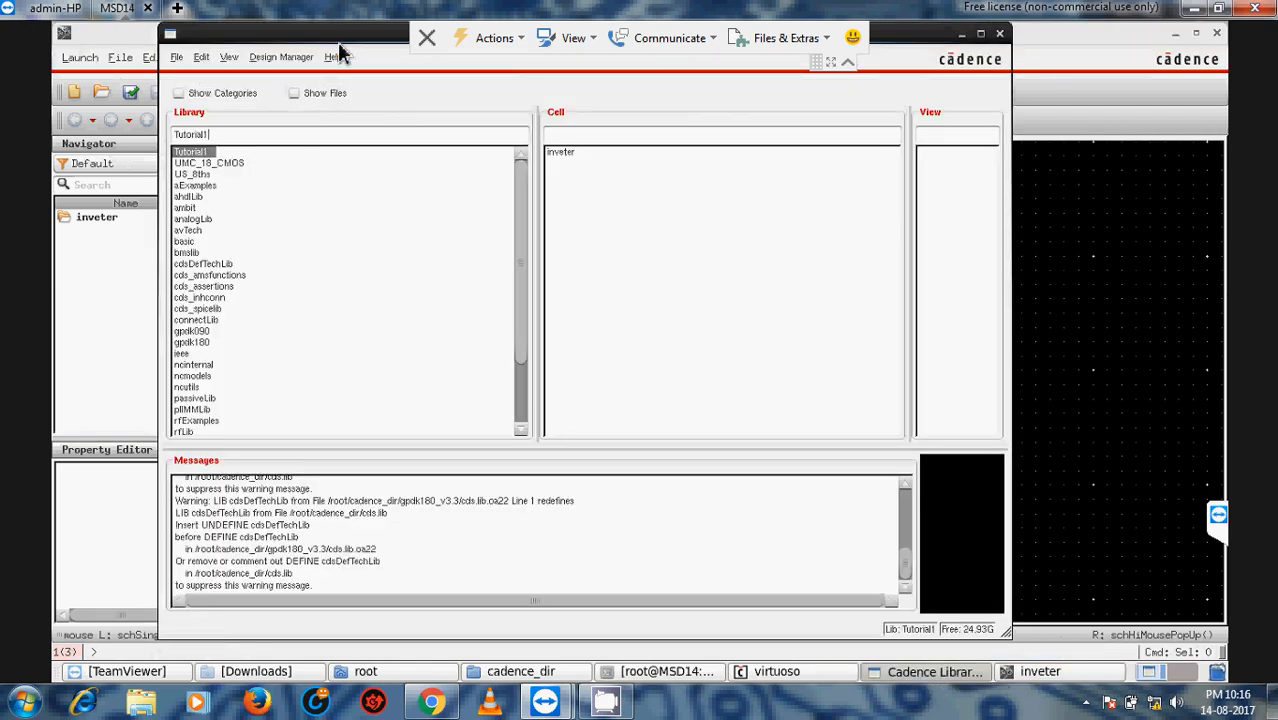
left_click_drag(322, 38, 300, 94)
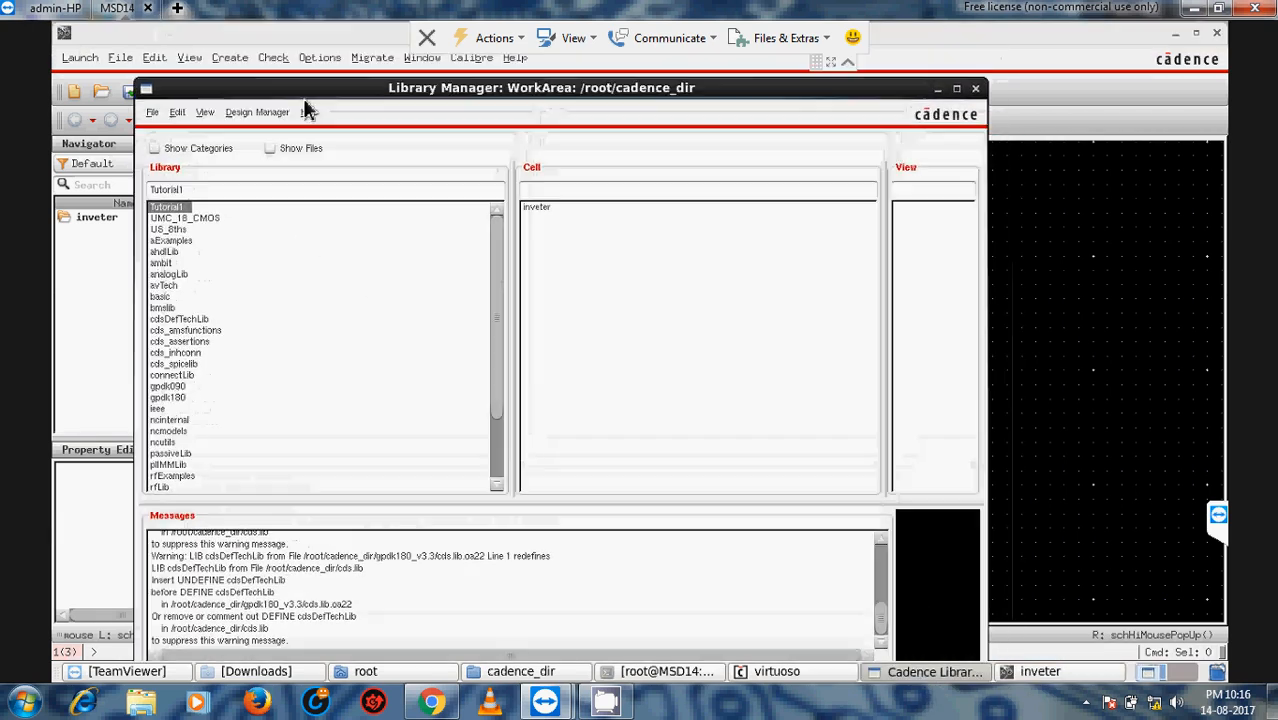
left_click(249, 114)
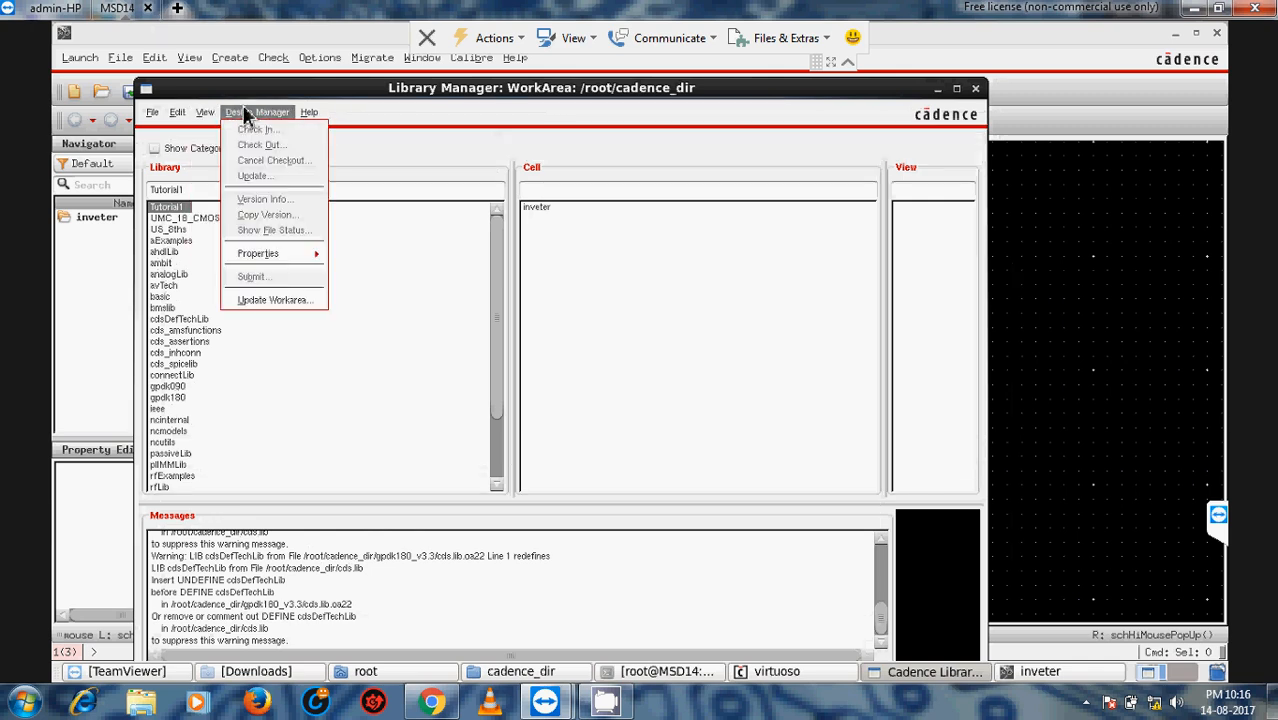
left_click(396, 322)
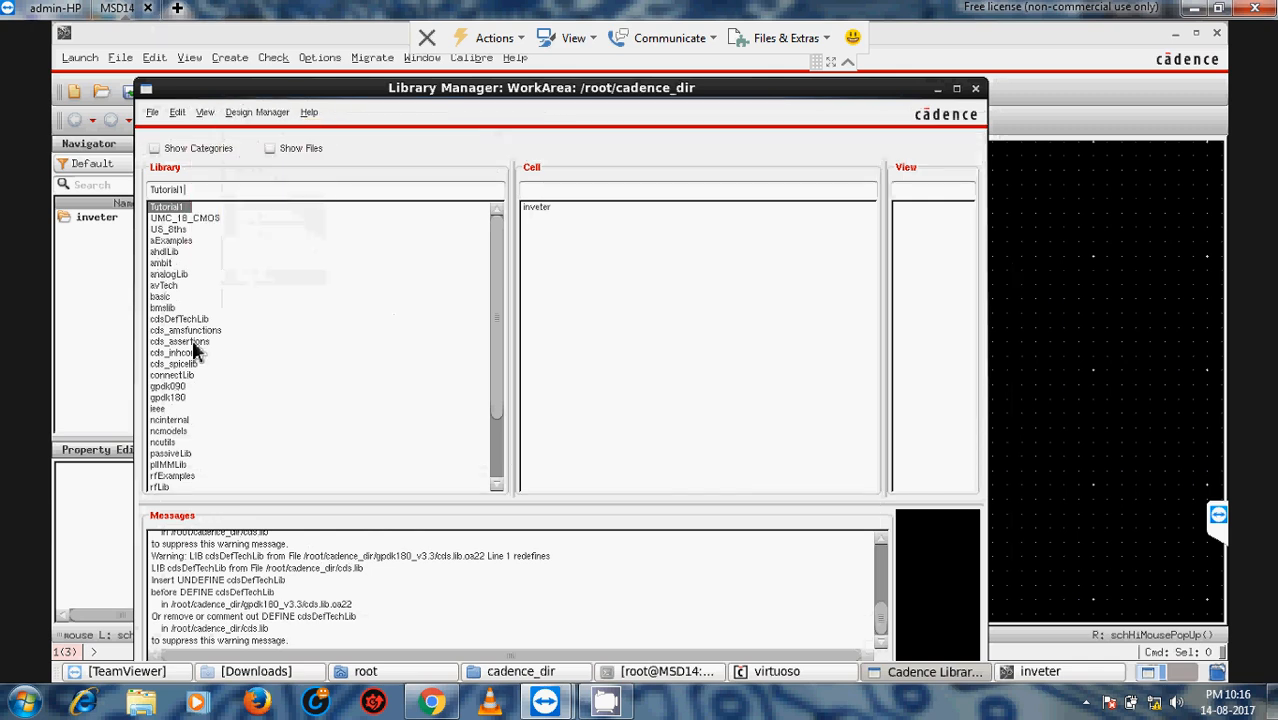
Open the Bindkey Editor from the Virtuoso log window and list the bindkeys of the Schematics application.
left_click(785, 675)
left_click_drag(563, 385, 572, 311)
left_click(406, 332)
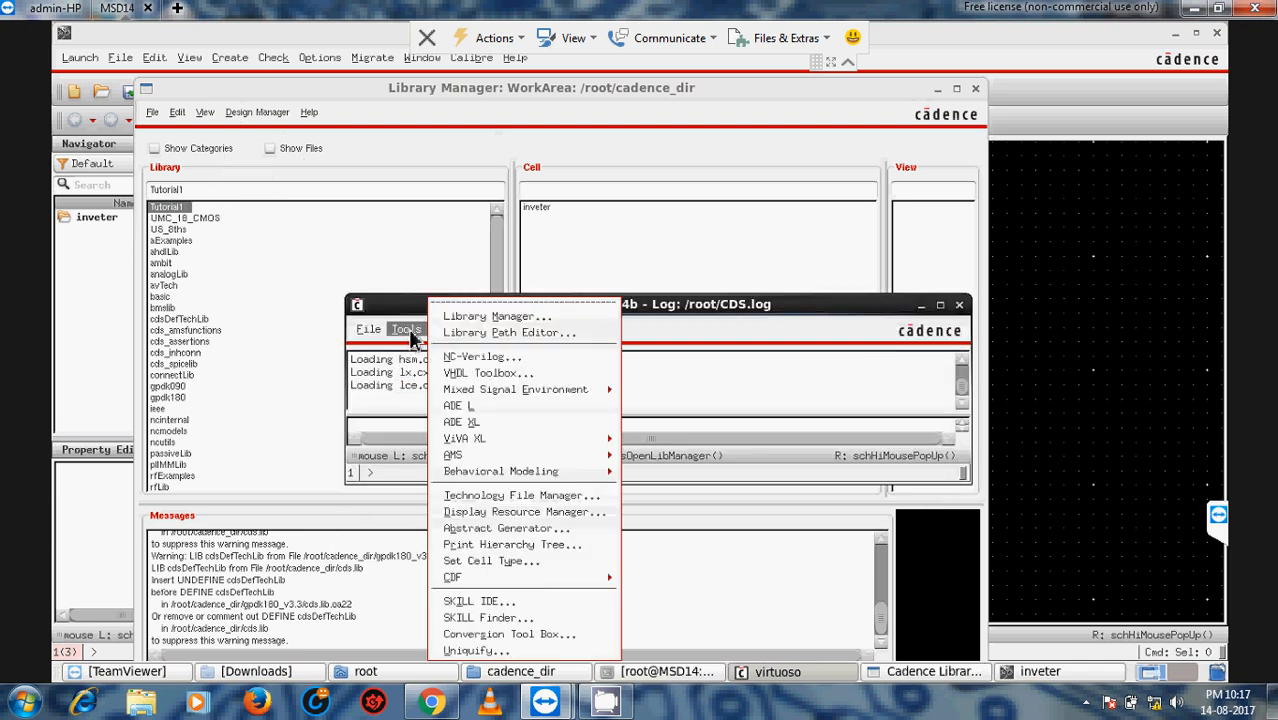
left_click(413, 308)
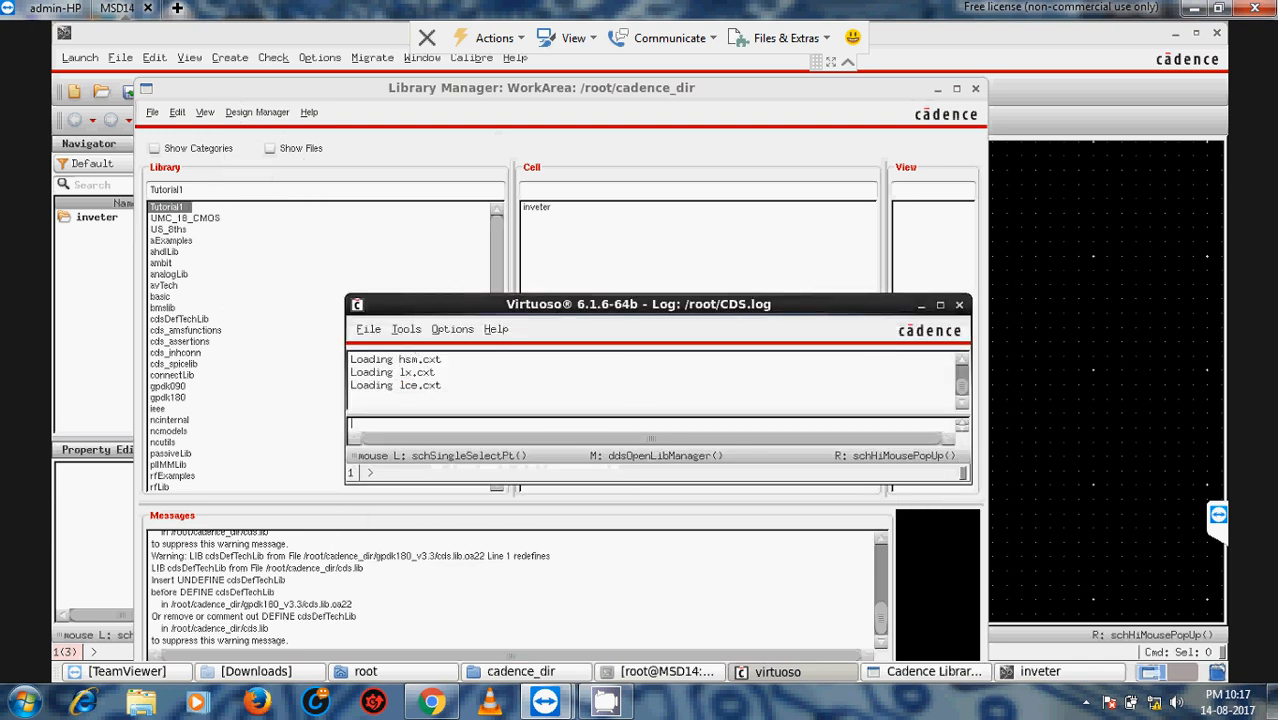
left_click(448, 330)
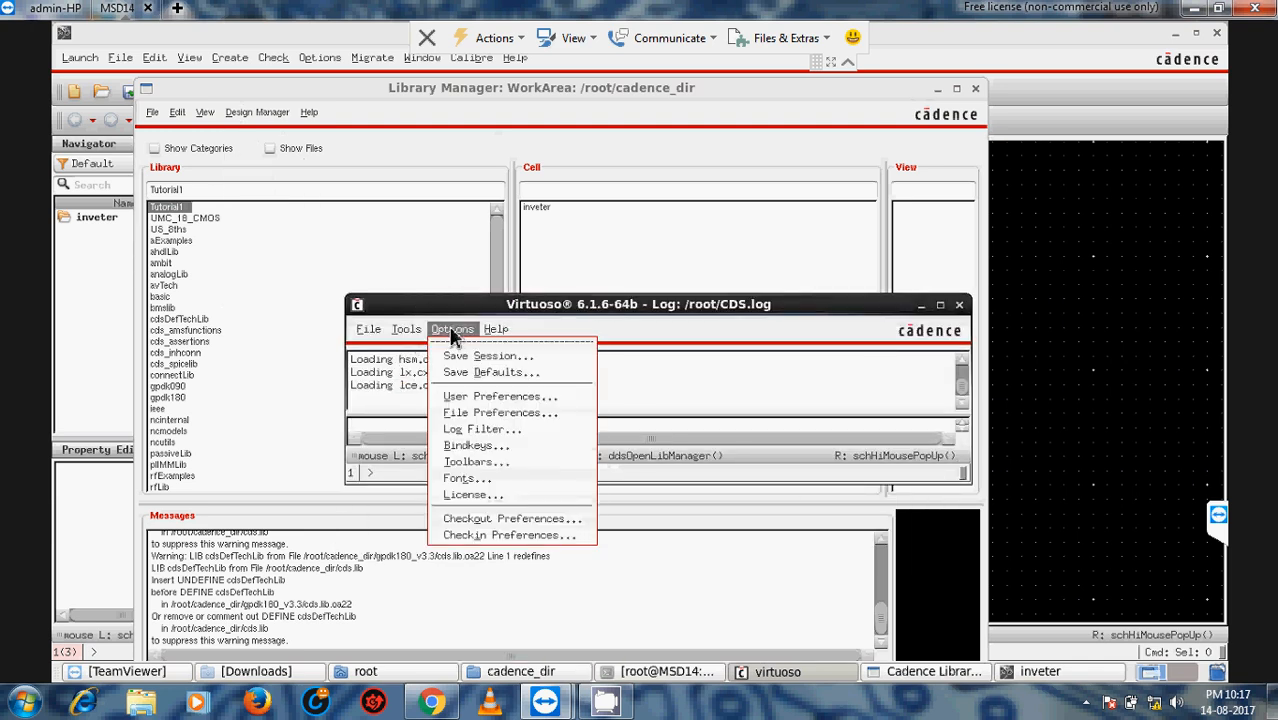
left_click(485, 452)
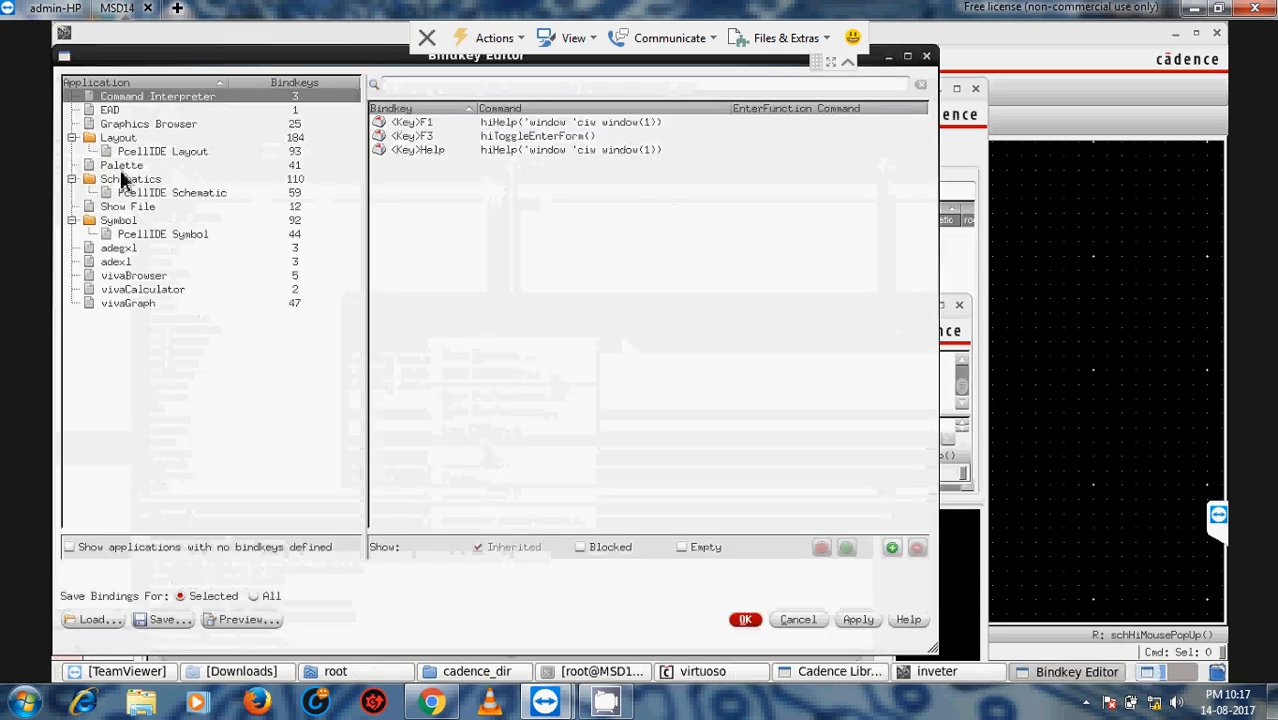
left_click(130, 179)
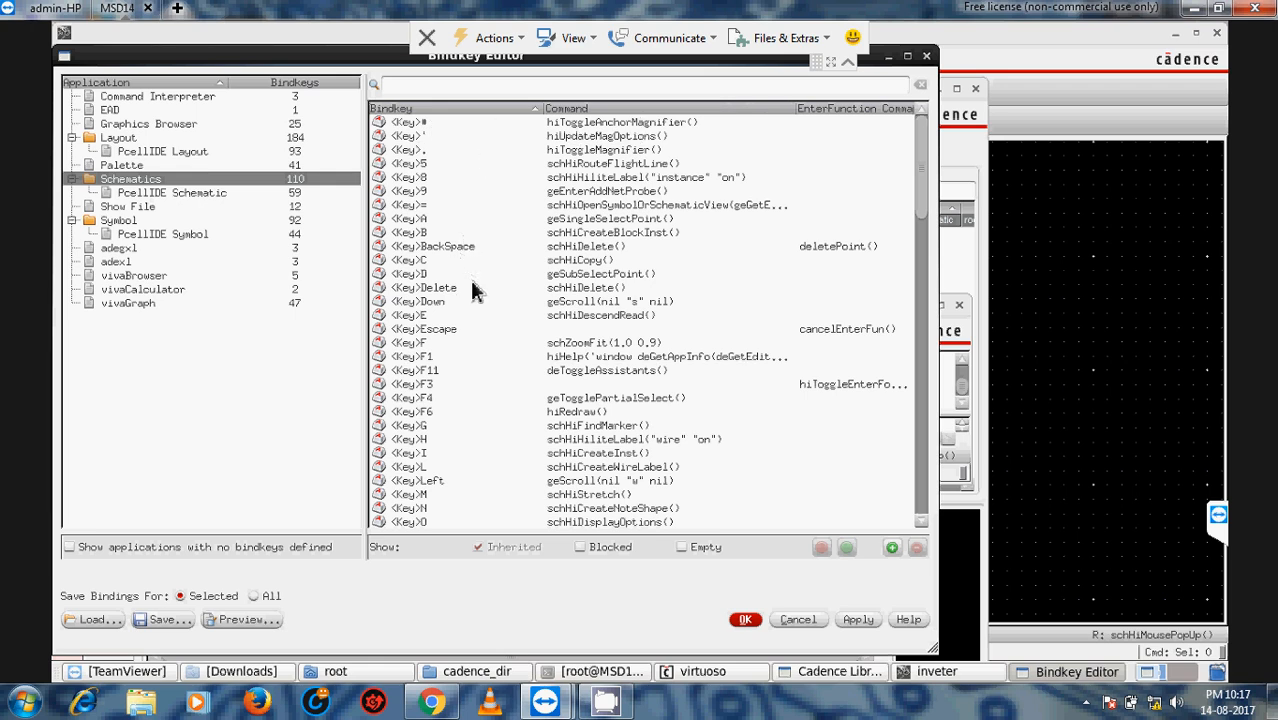
Examine the Schematics bindkeys and their commands, close the Bindkey Editor and return to the inveter schematic.
scroll(475, 290, "down", 5)
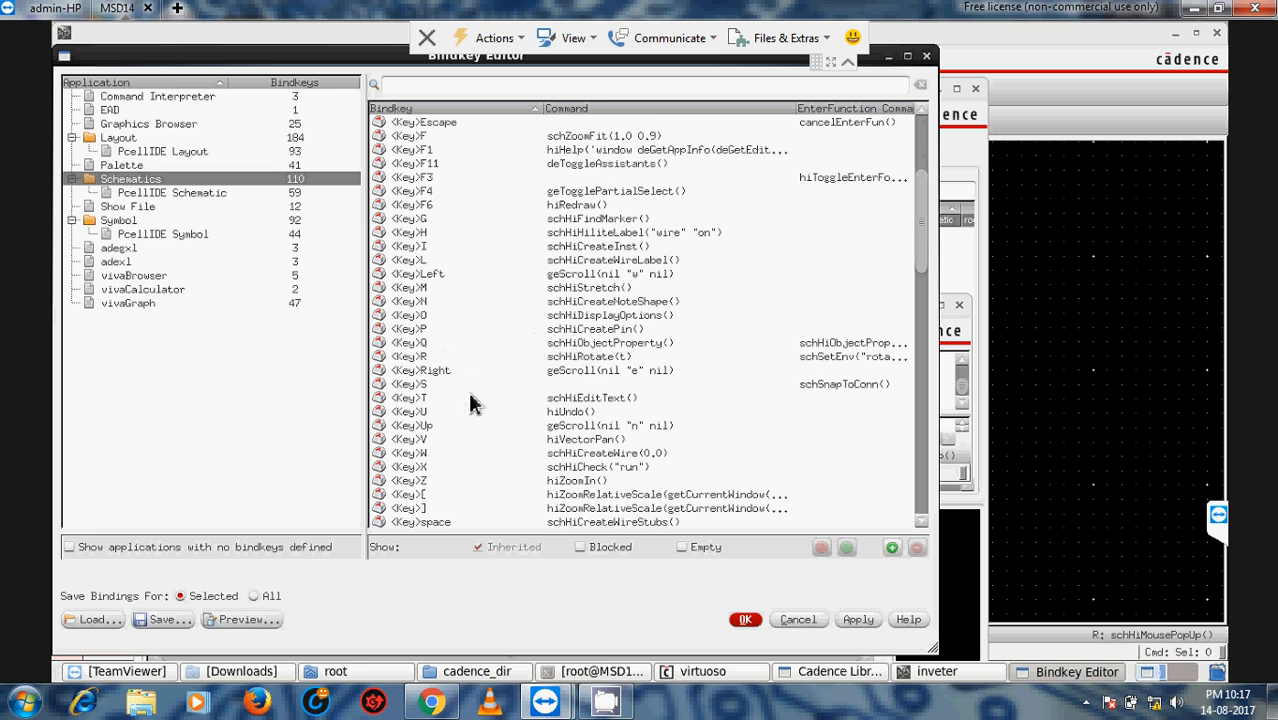
scroll(472, 398, "down", 1)
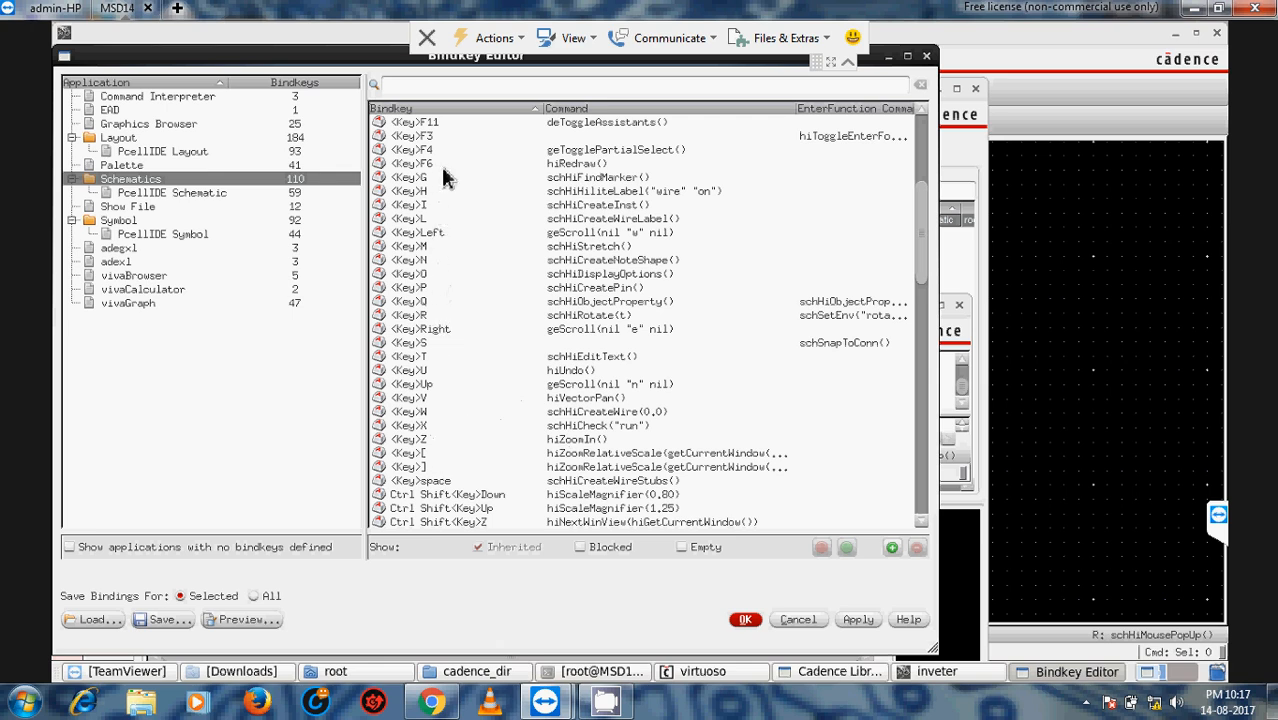
scroll(581, 208, "up", 2)
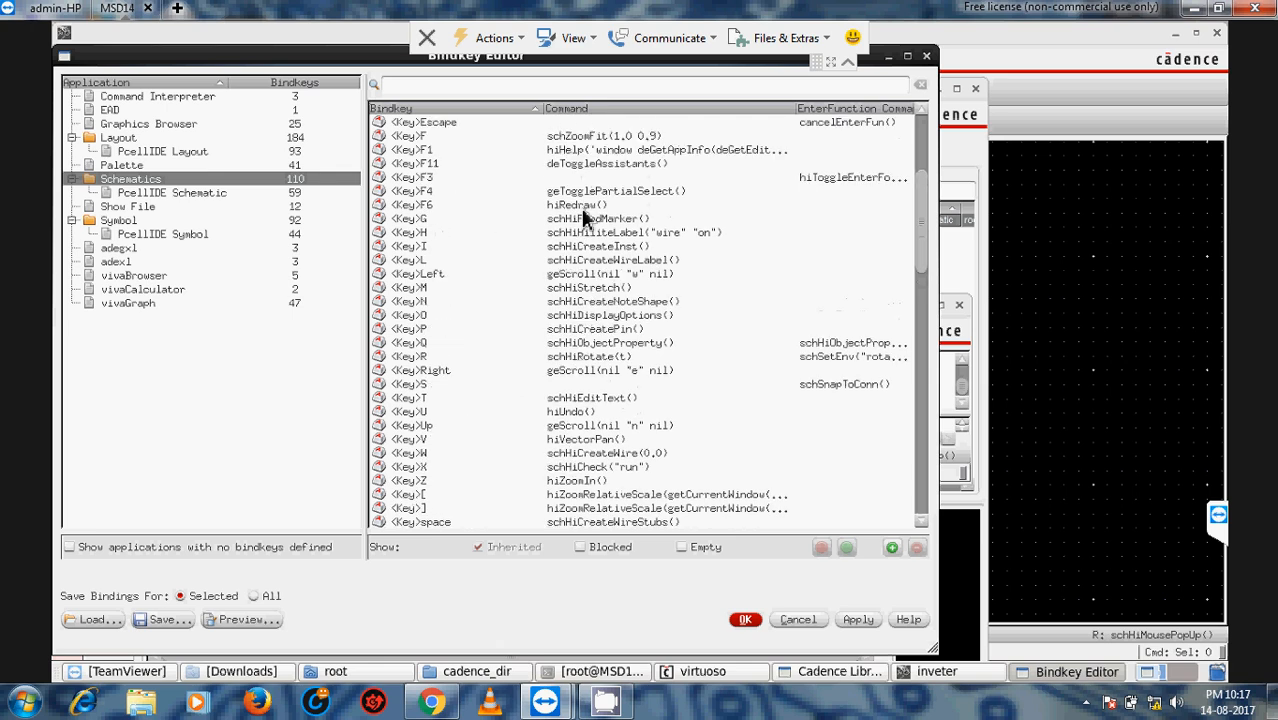
scroll(585, 325, "down", 8)
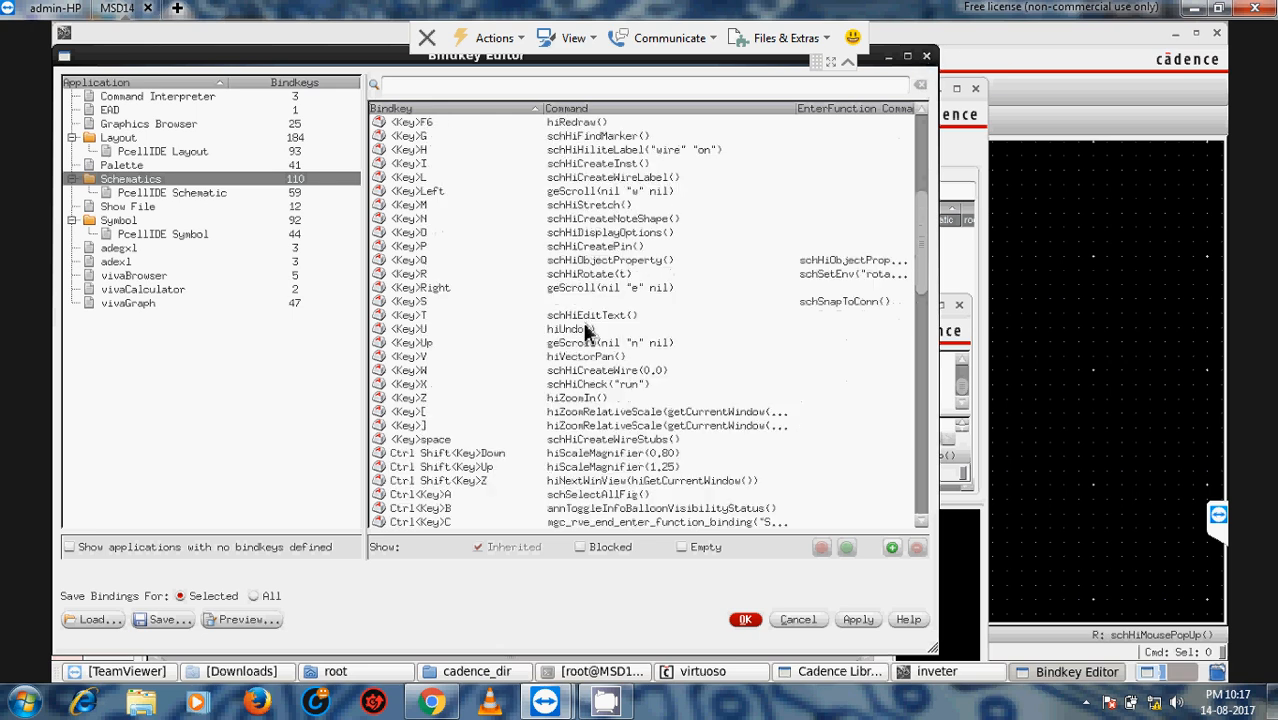
scroll(568, 334, "down", 1)
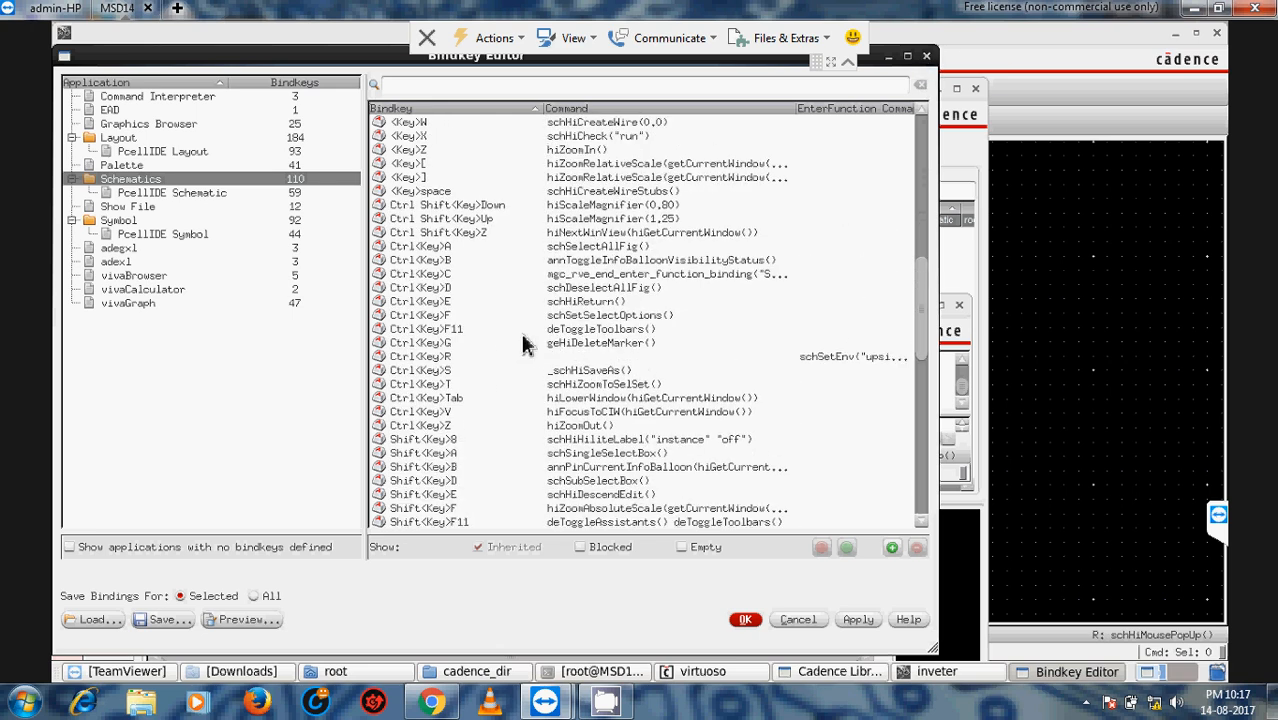
scroll(527, 345, "down", 2)
scroll(527, 345, "up", 3)
scroll(527, 345, "down", 2)
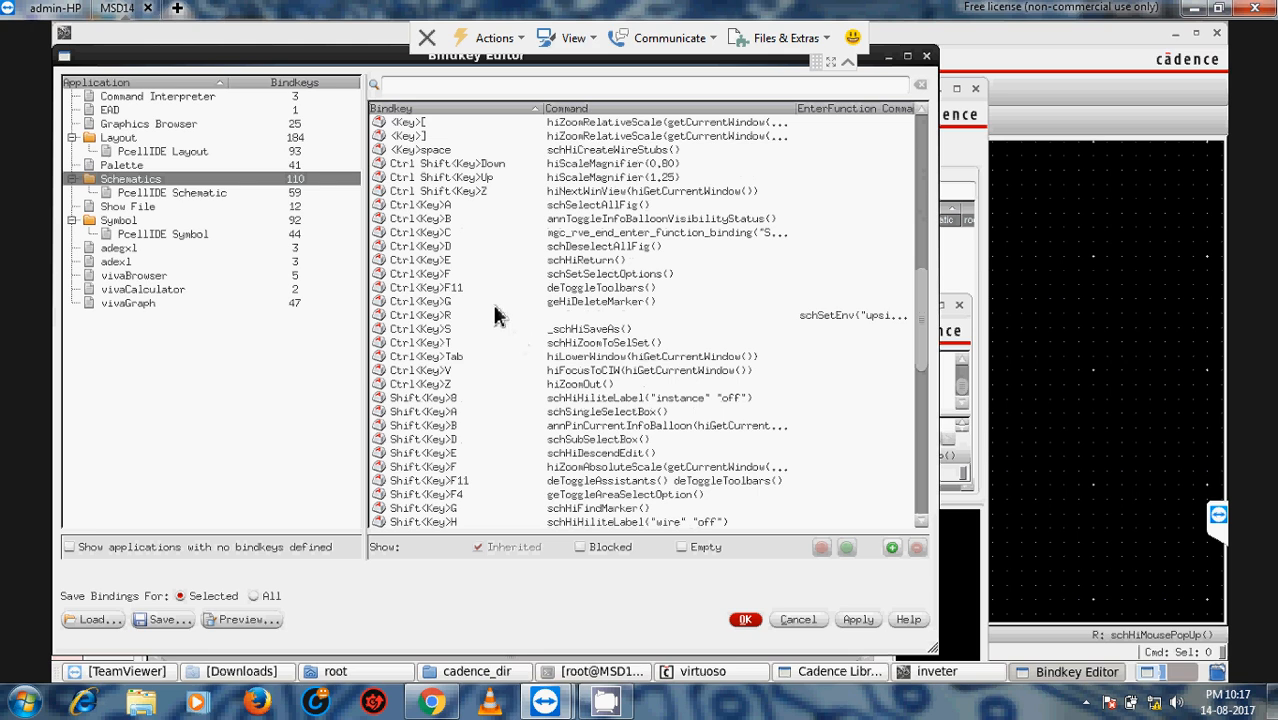
scroll(497, 315, "up", 7)
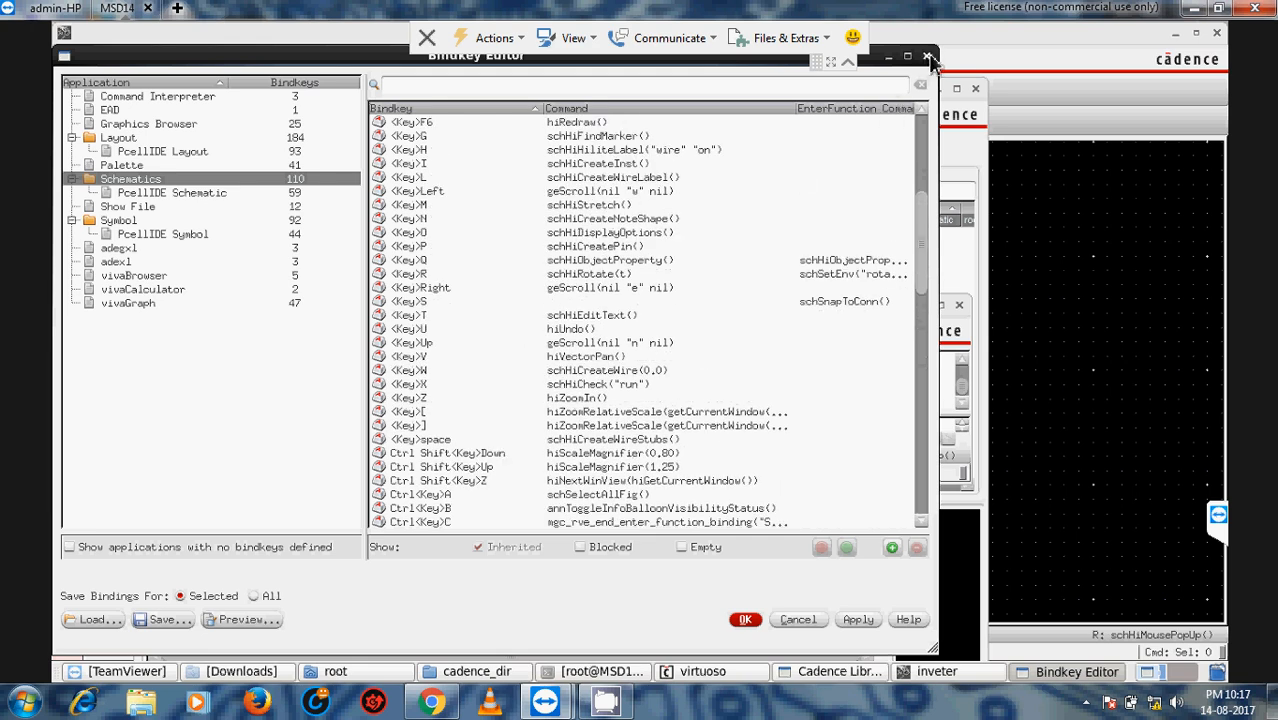
left_click_drag(920, 228, 926, 135)
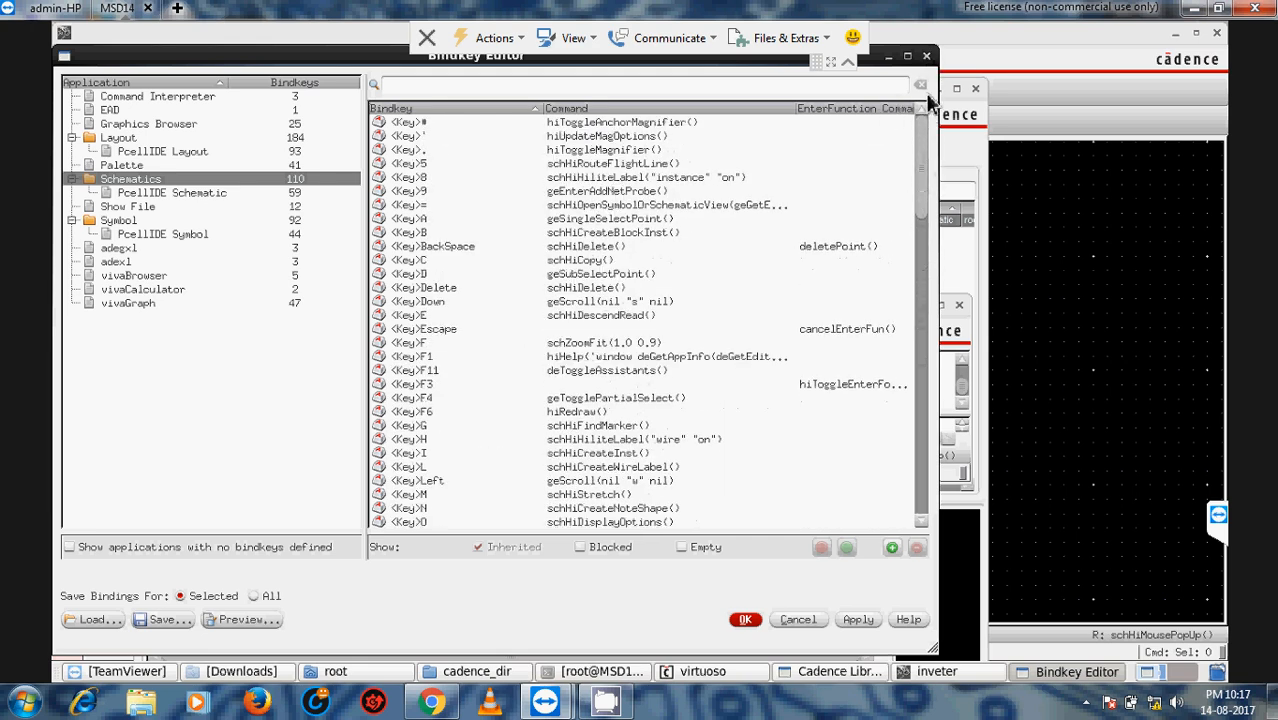
left_click(928, 57)
left_click(1073, 376)
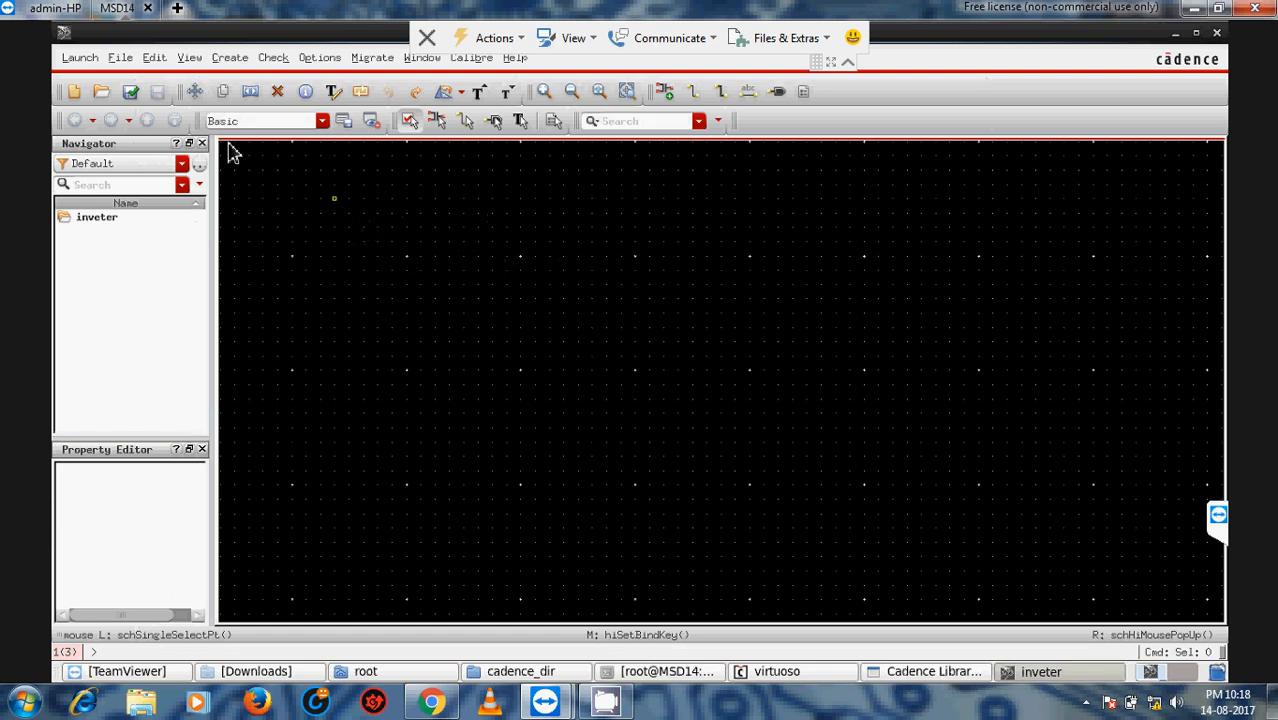
left_click(232, 58)
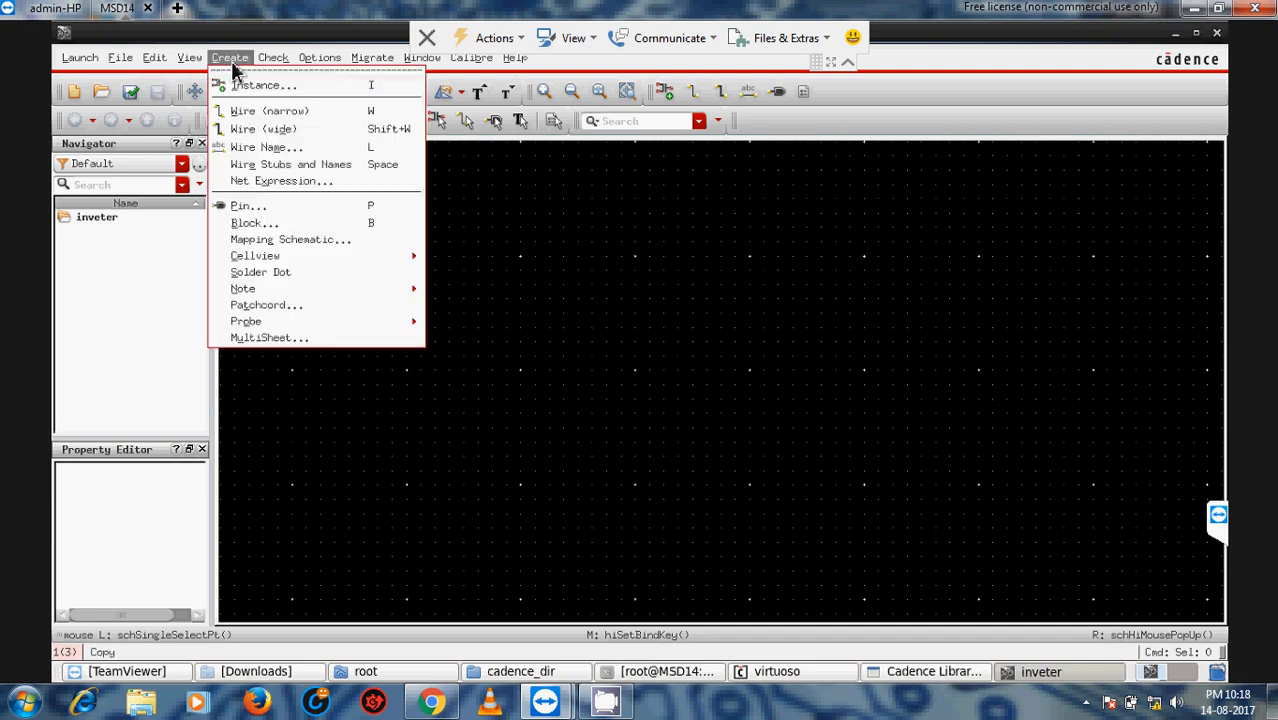
left_click(676, 376)
key("i")
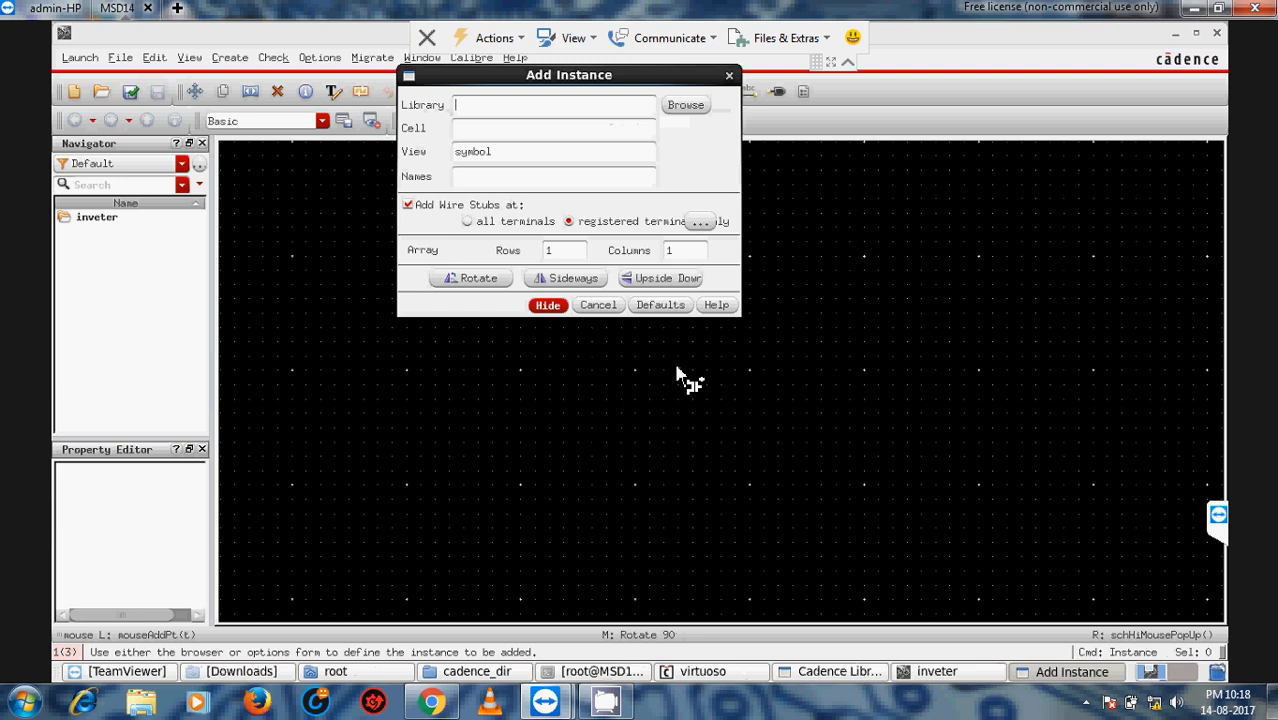
left_click_drag(582, 82, 551, 132)
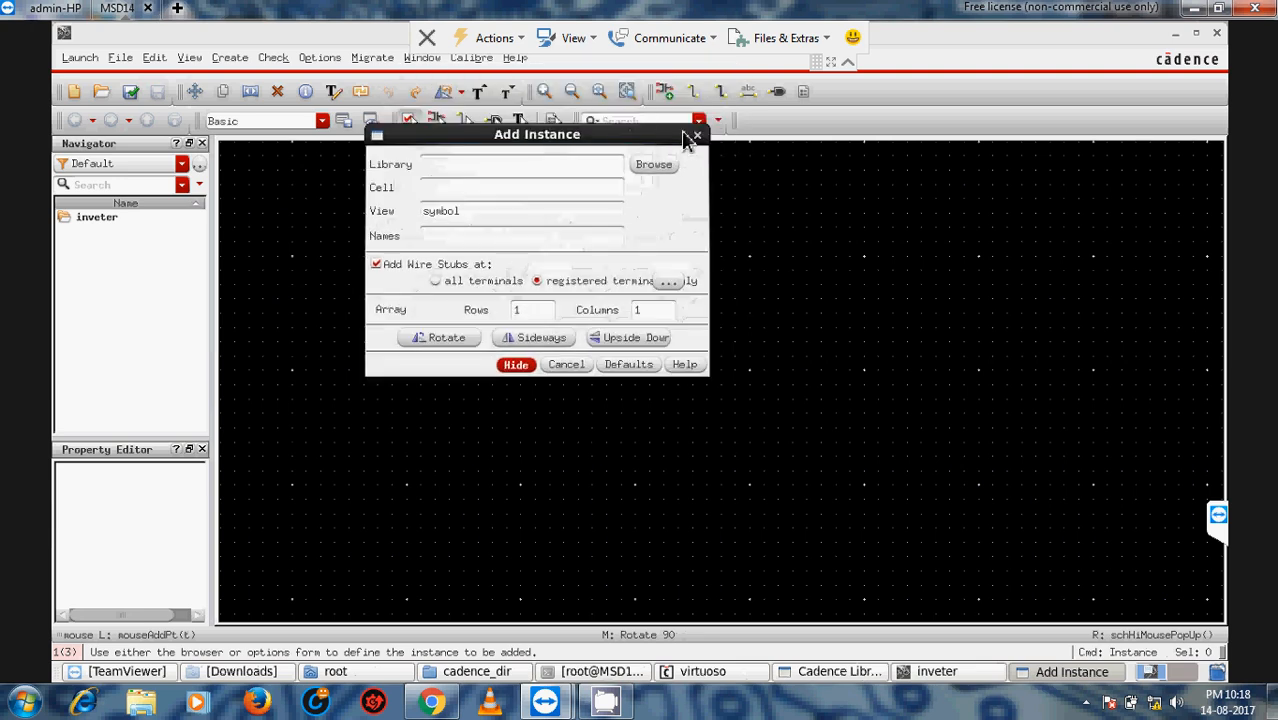
left_click(695, 136)
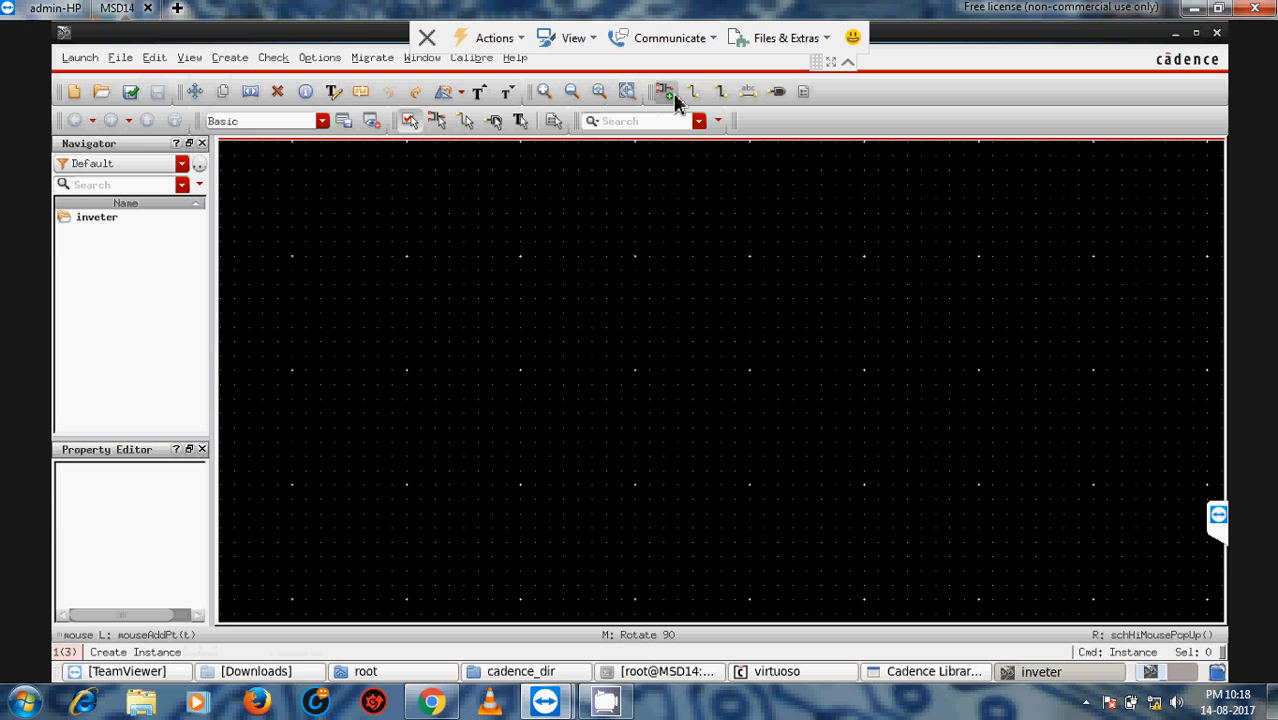
Start adding an instance and choose the symbol view of the pmos_18 cell from the ts018_scl_prim library.
left_click(664, 91)
left_click(655, 166)
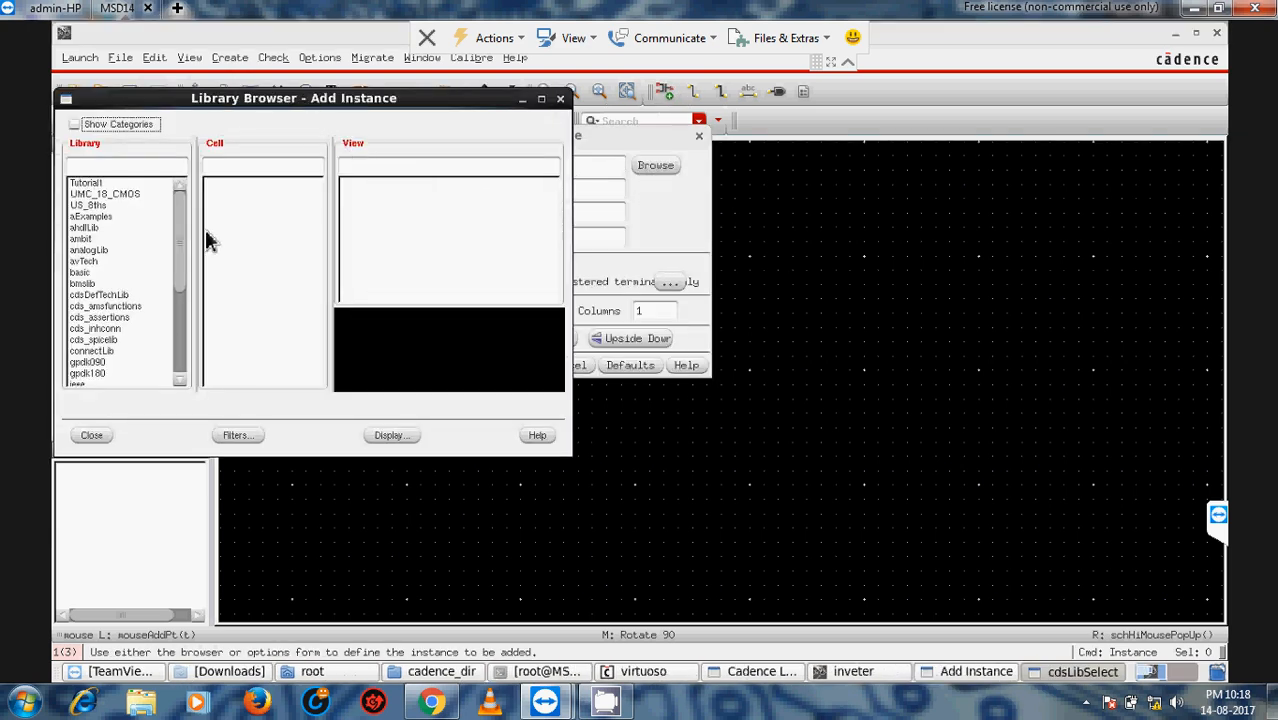
left_click_drag(180, 233, 180, 357)
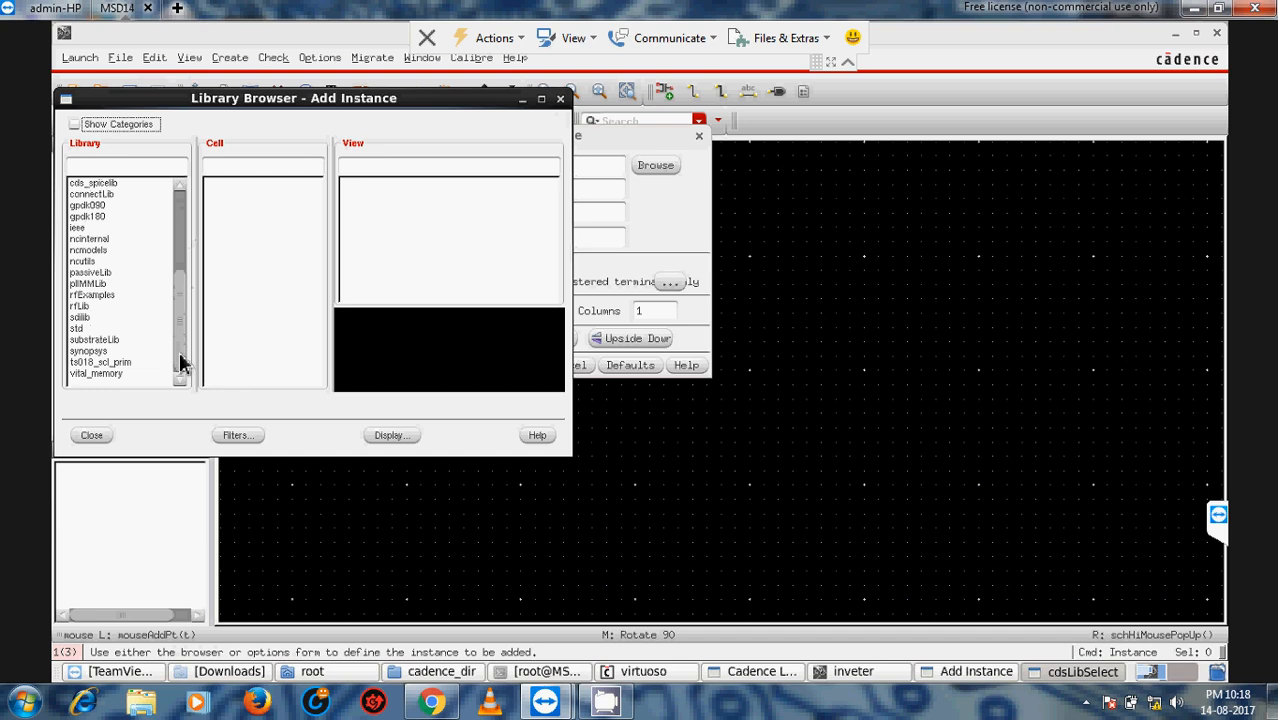
left_click(100, 362)
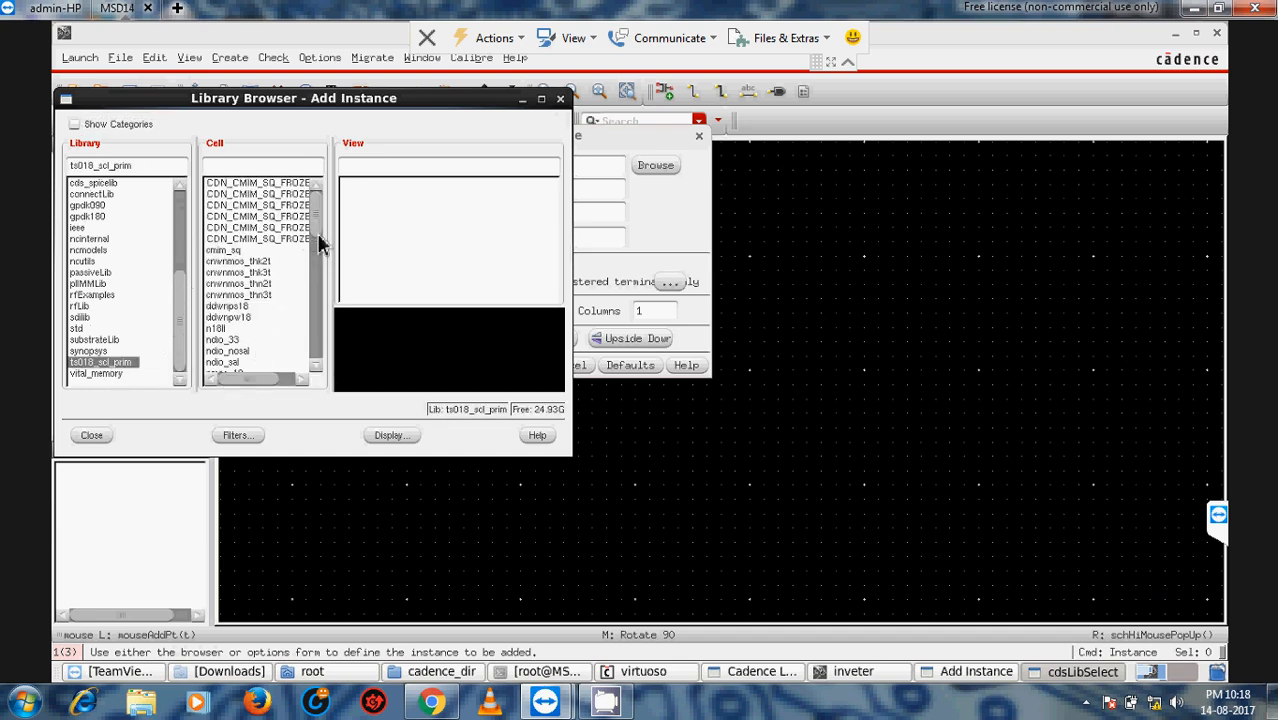
left_click_drag(318, 245, 318, 272)
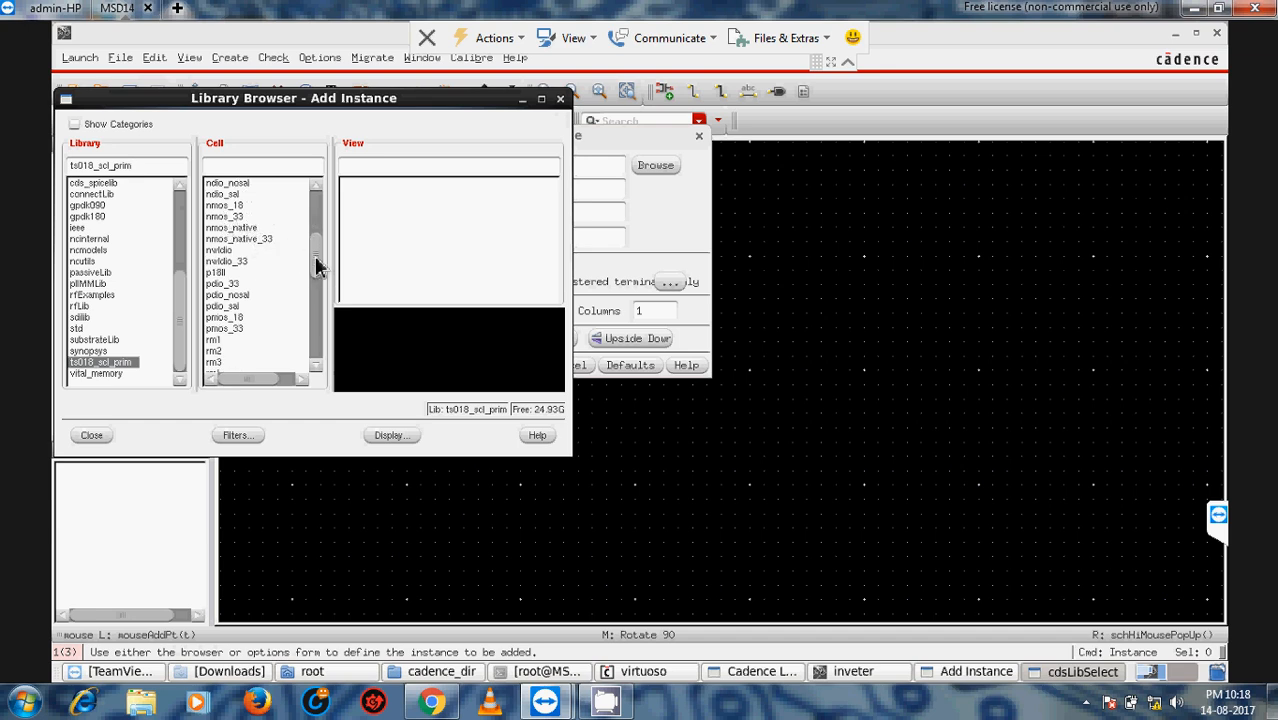
scroll(318, 265, "down", 2)
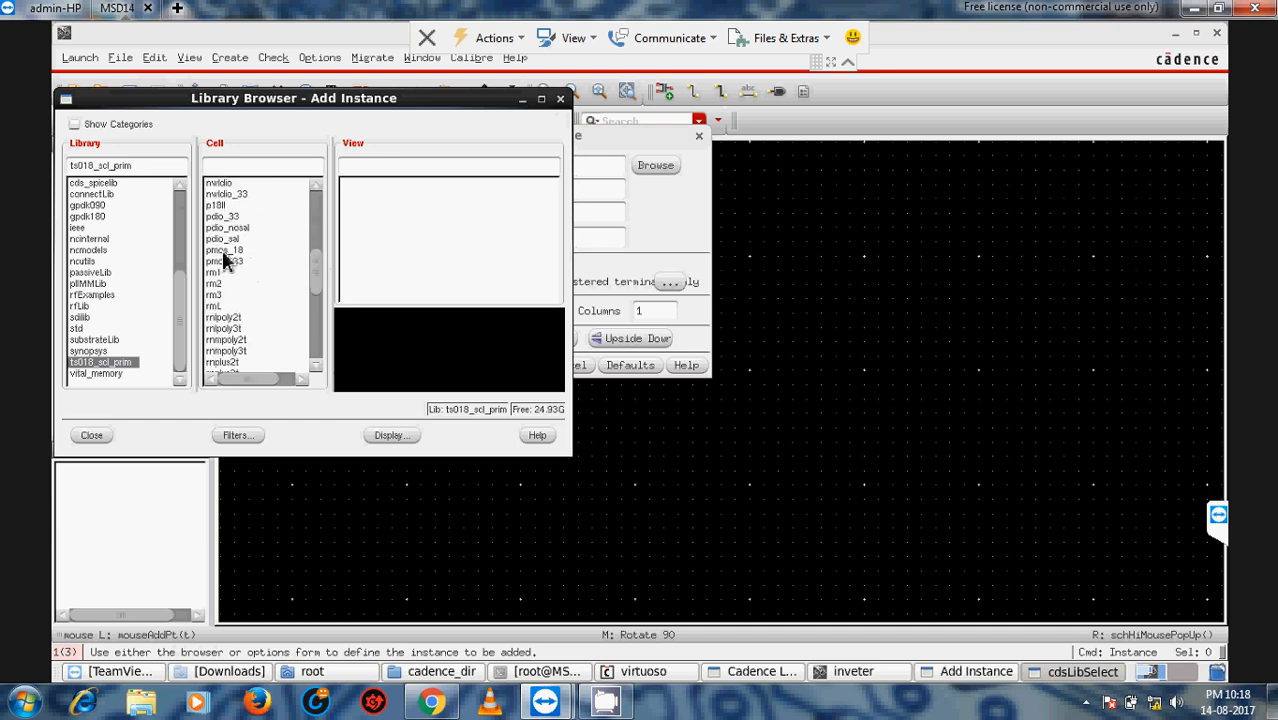
left_click(224, 252)
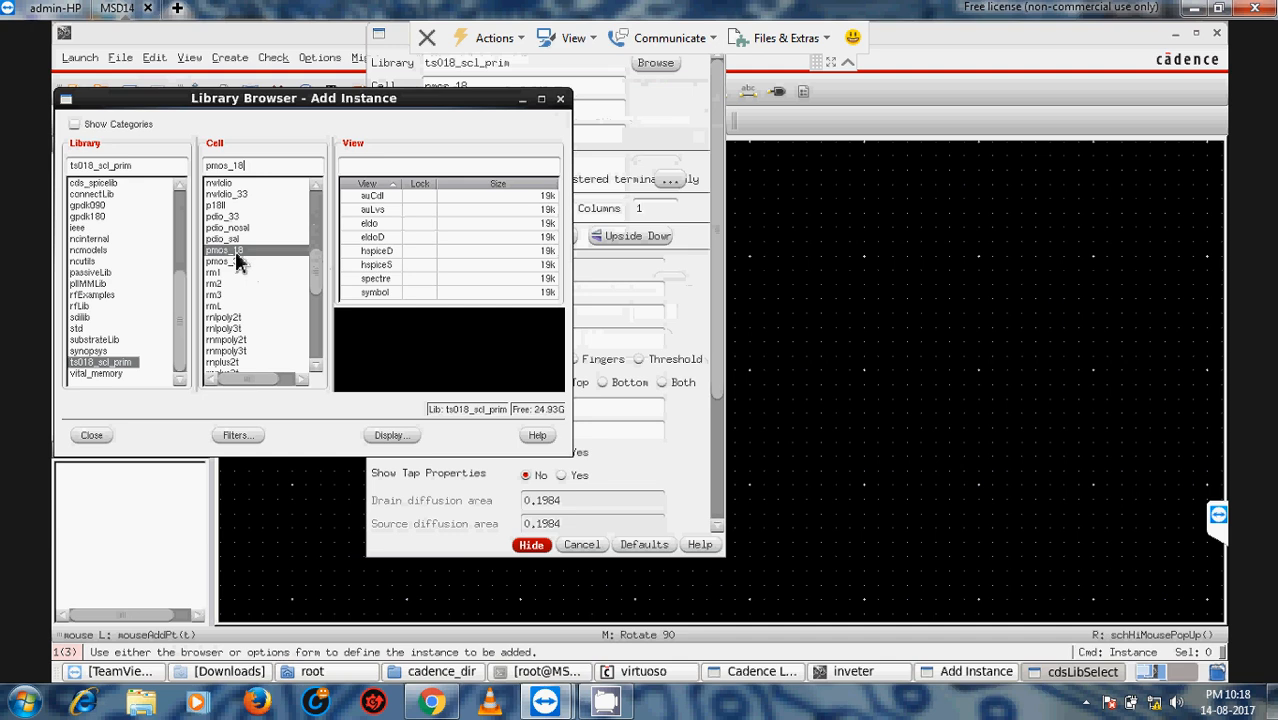
left_click(370, 295)
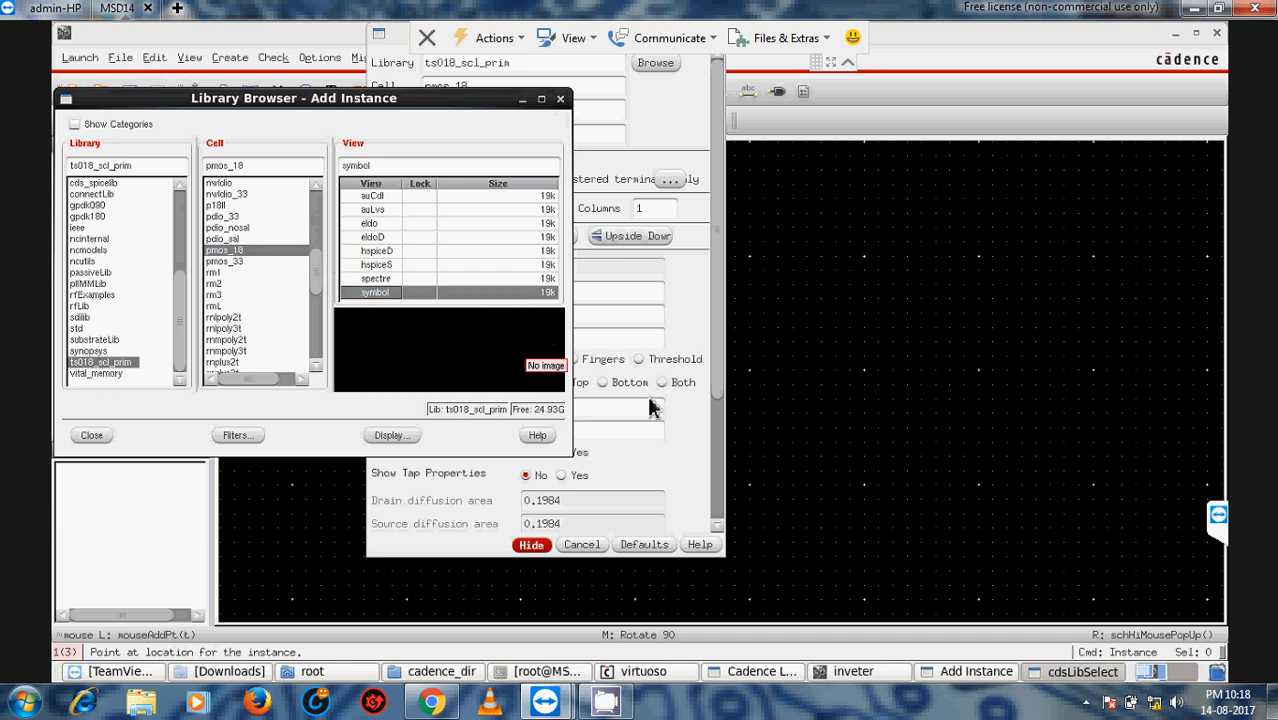
Set the pmos_18 instance's gate width to 1 and move the Add Instance form clear of the Library Browser.
left_click(687, 428)
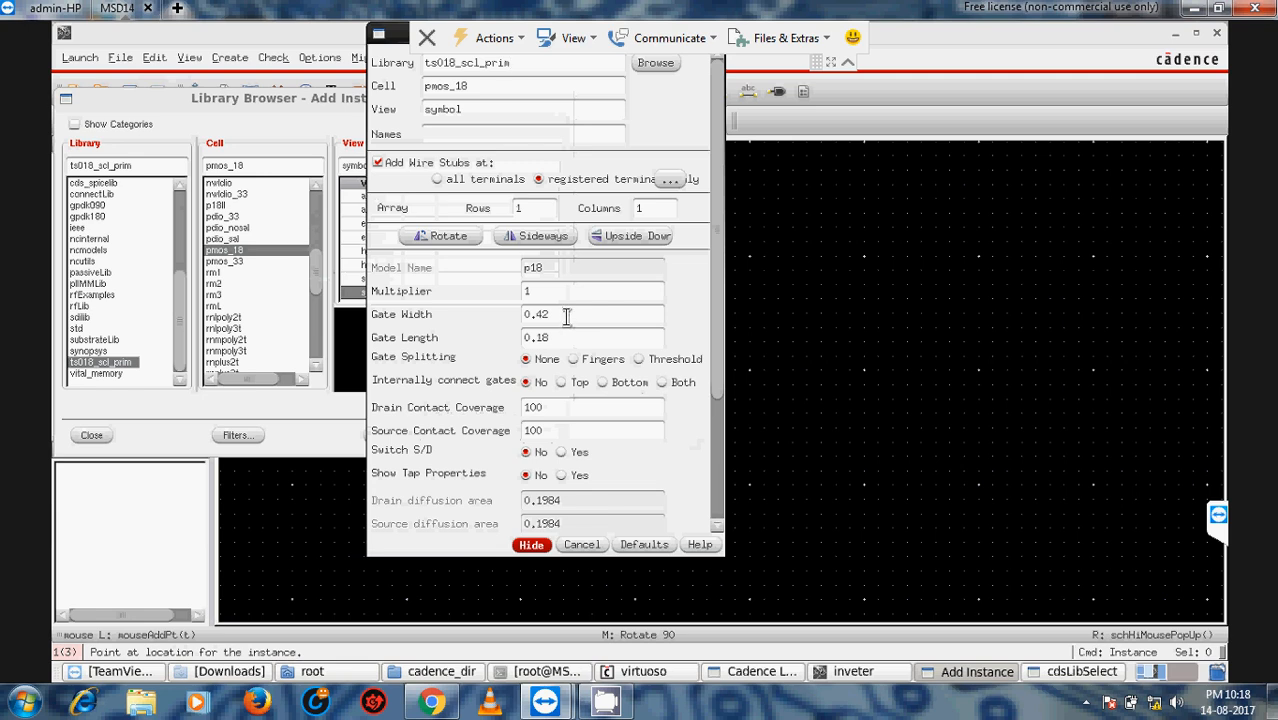
left_click_drag(566, 316, 515, 320)
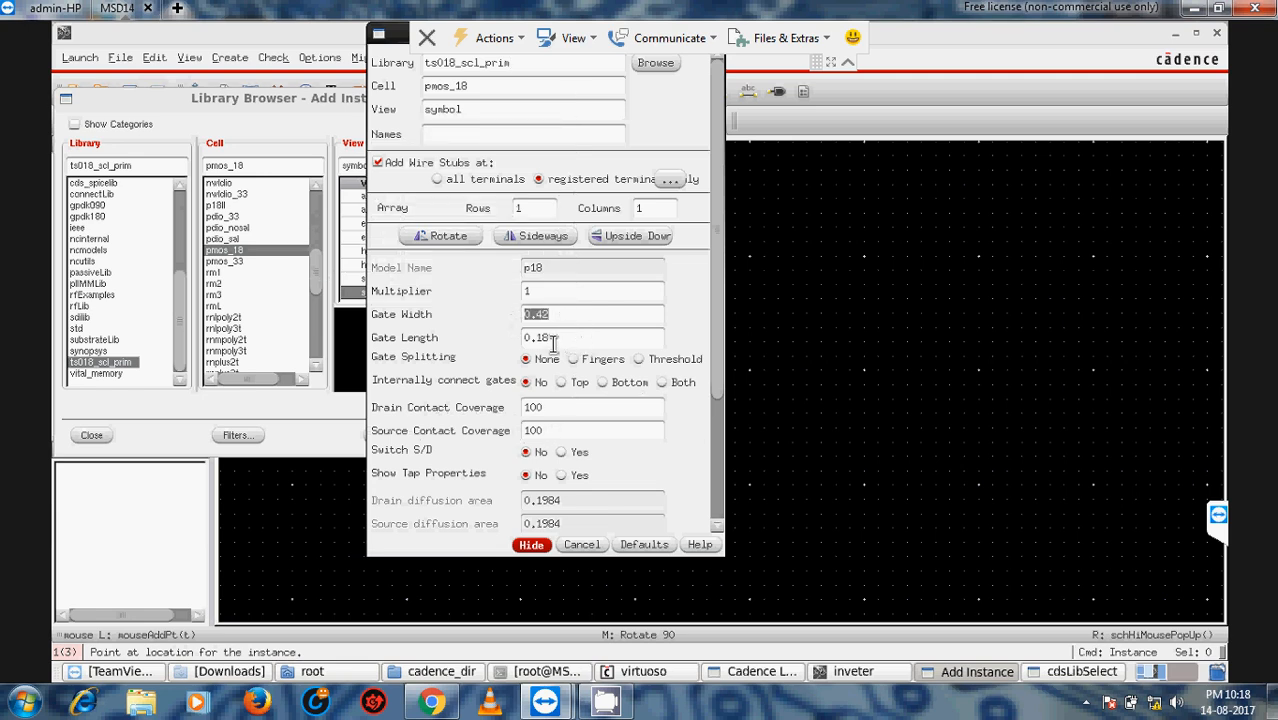
left_click(565, 315)
left_click_drag(564, 315, 473, 325)
type("1")
left_click_drag(395, 35, 483, 199)
left_click_drag(582, 175, 678, 108)
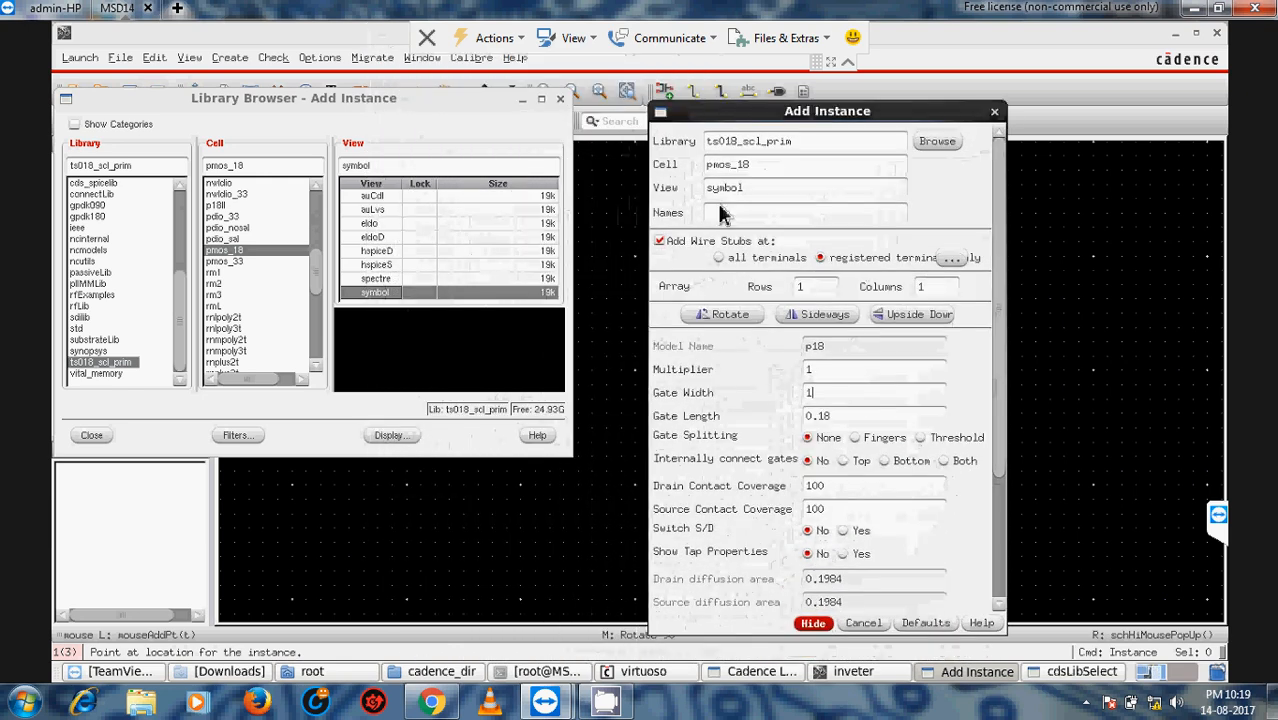
Try a multiplier of 2 with a gate width of 1 for the pmos_18 instance.
left_click(841, 385)
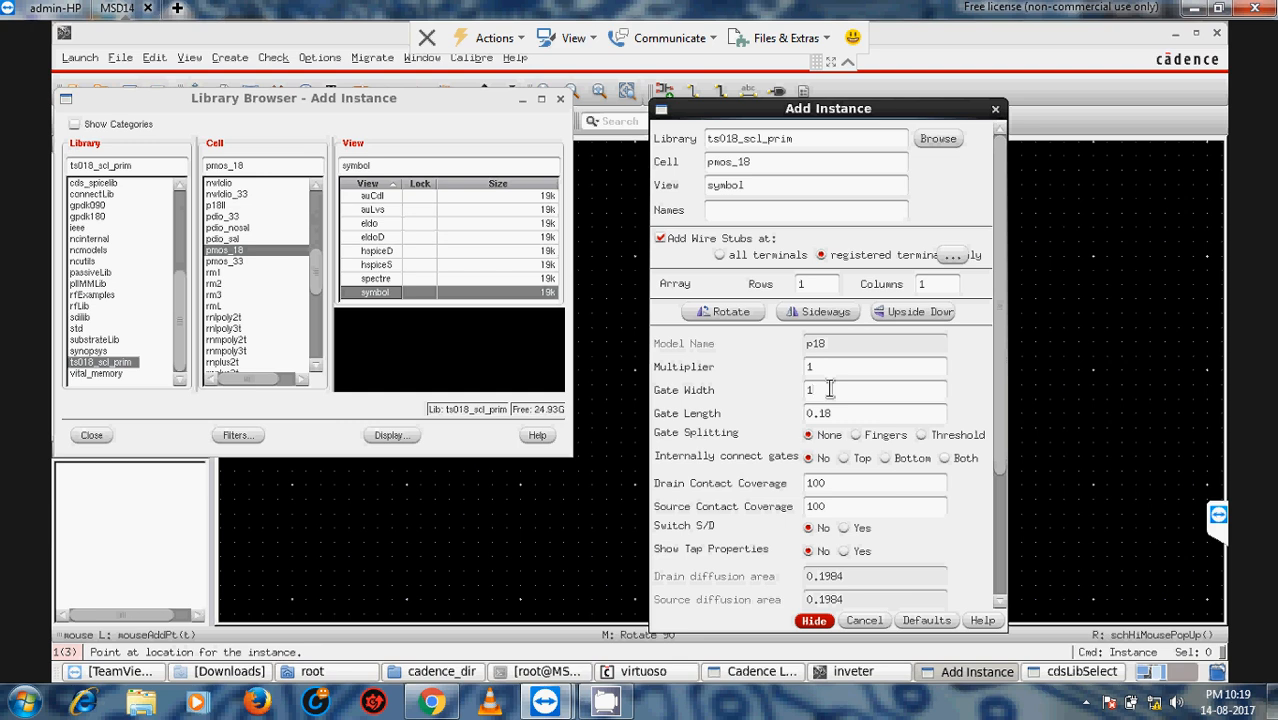
left_click_drag(829, 389, 790, 390)
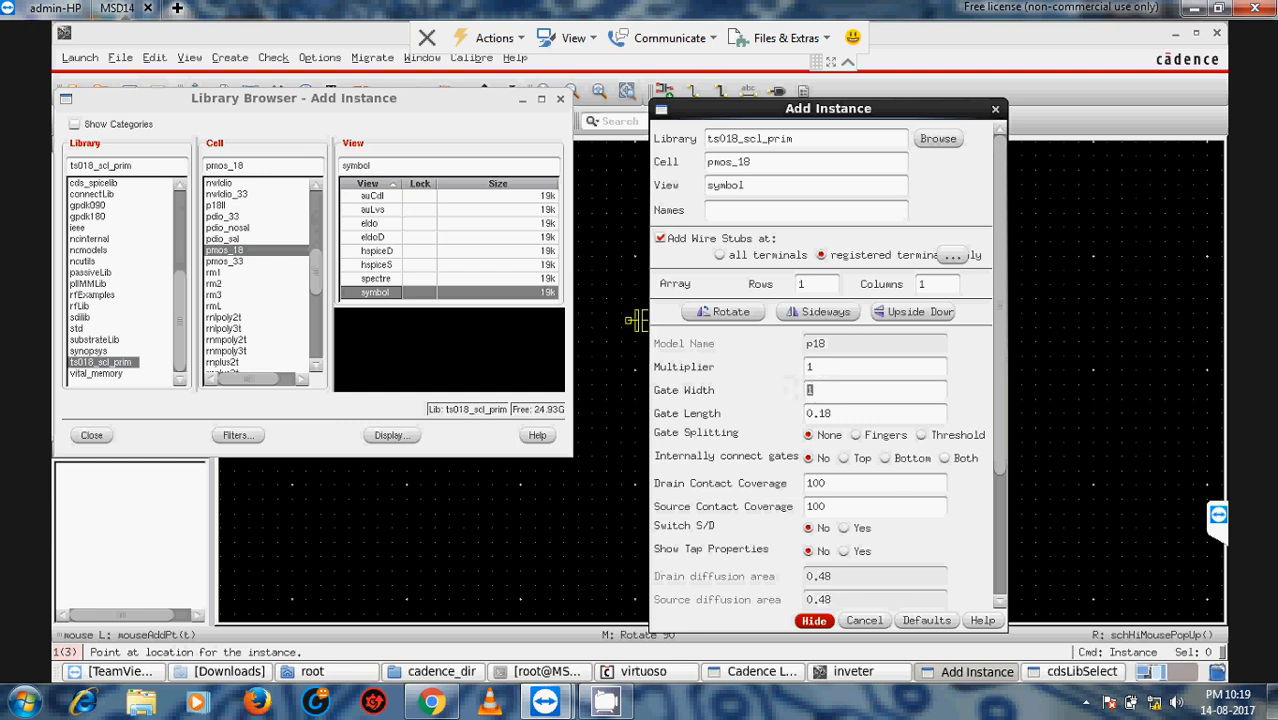
double_click(822, 368)
type("2")
left_click(838, 389)
type("1")
Set the pmos_18 multiplier back to 1, hide the Add Instance form and place the transistor near the centre of the schematic.
left_click_drag(828, 370, 804, 371)
left_click(828, 390)
double_click(826, 390)
double_click(805, 367)
type("1")
left_click(814, 620)
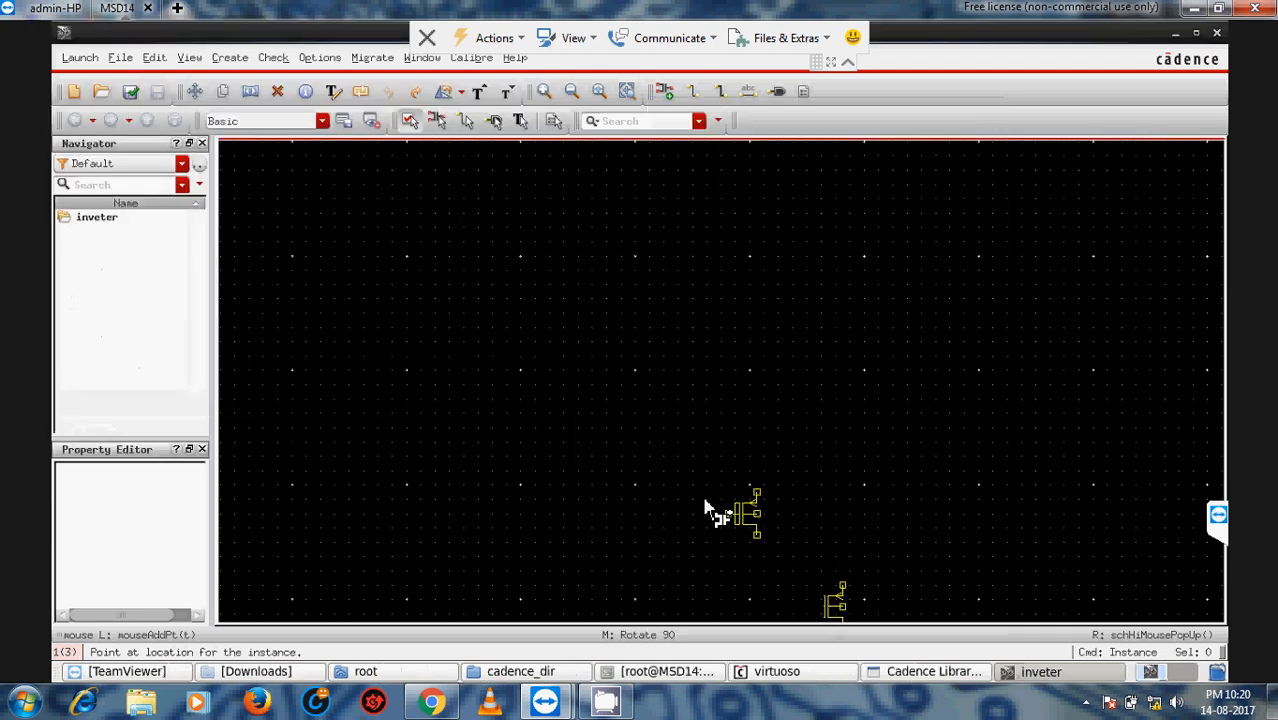
left_click(663, 405)
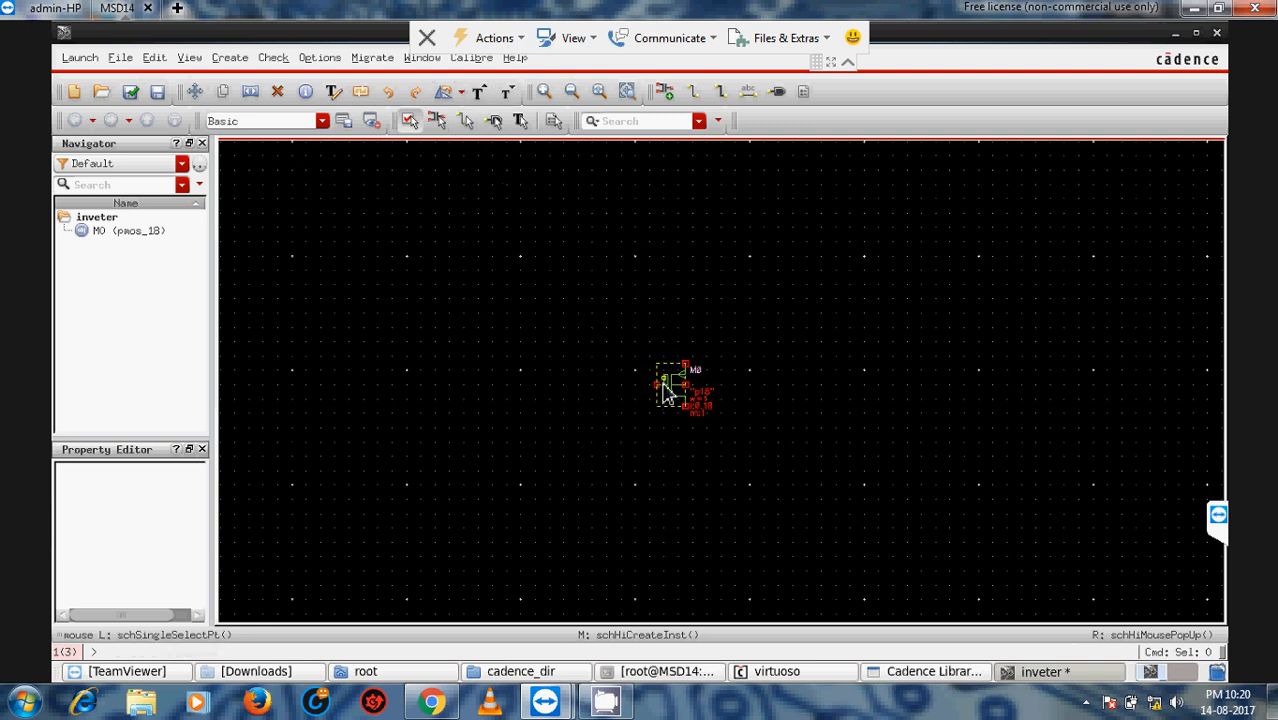
Flip the placed pmos_18 transistor vertically and also horizontally.
left_click(462, 94)
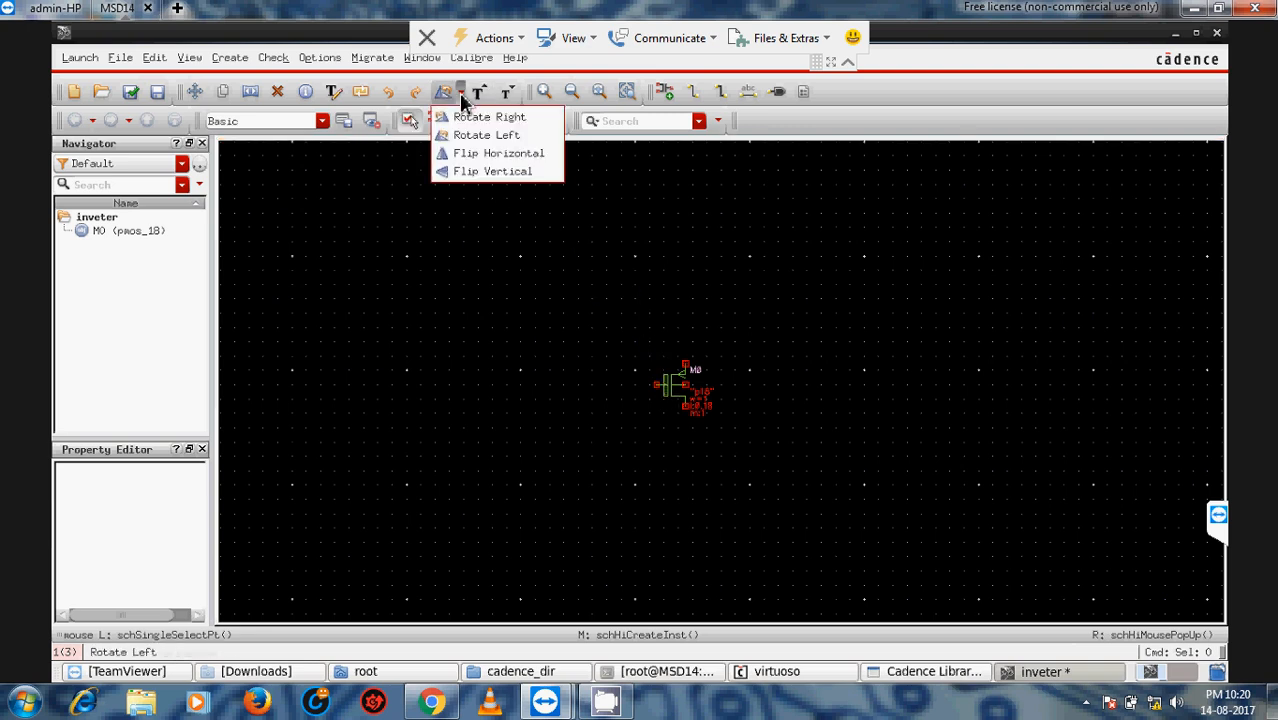
left_click(478, 176)
left_click(671, 388)
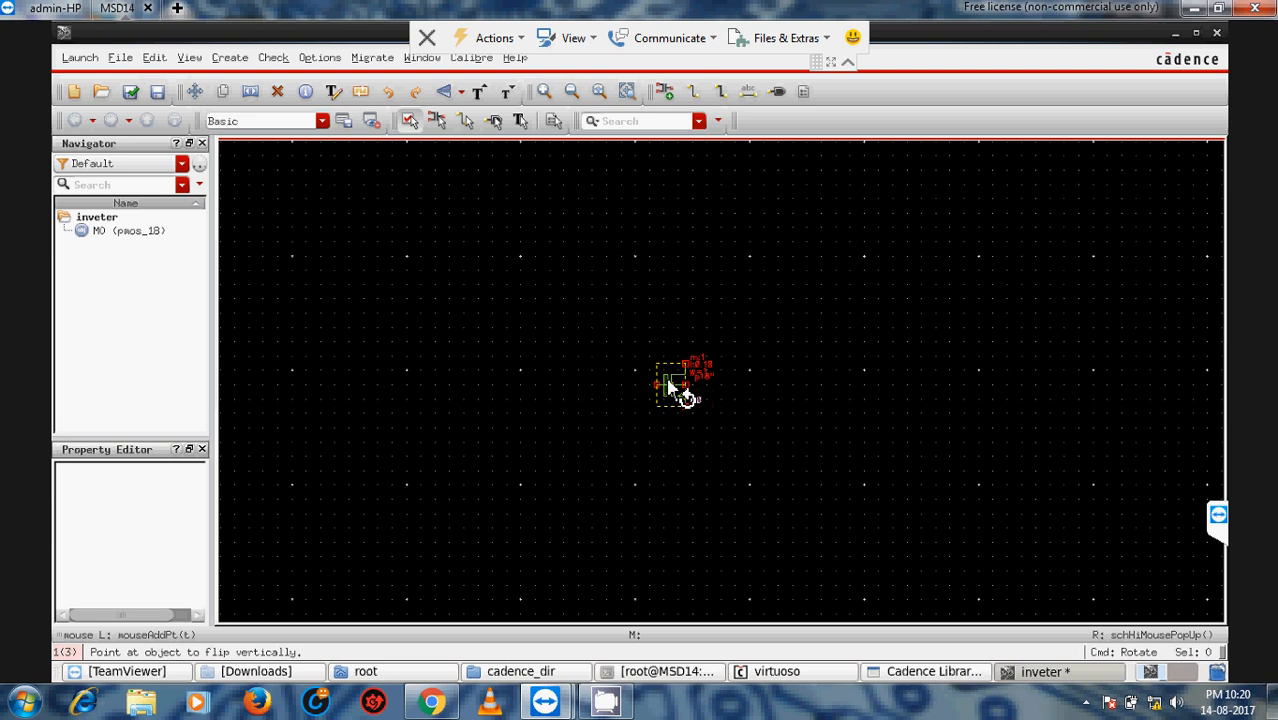
left_click(462, 93)
left_click(480, 154)
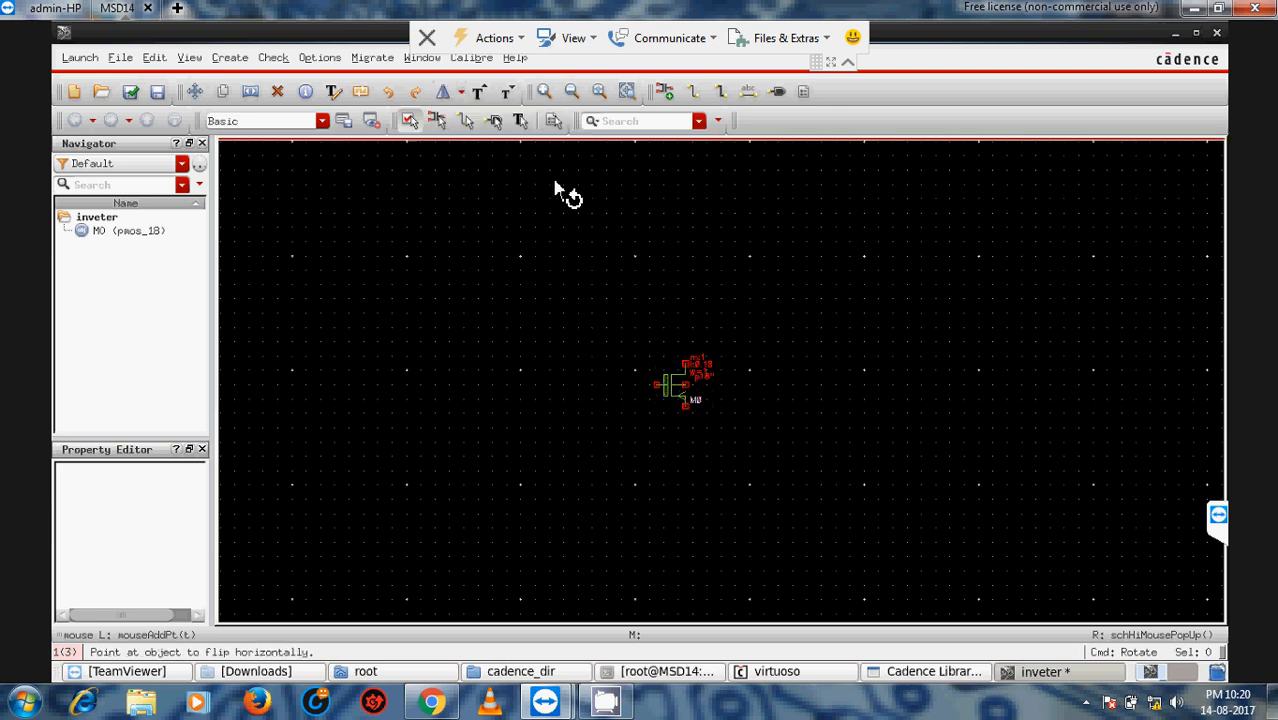
left_click(674, 393)
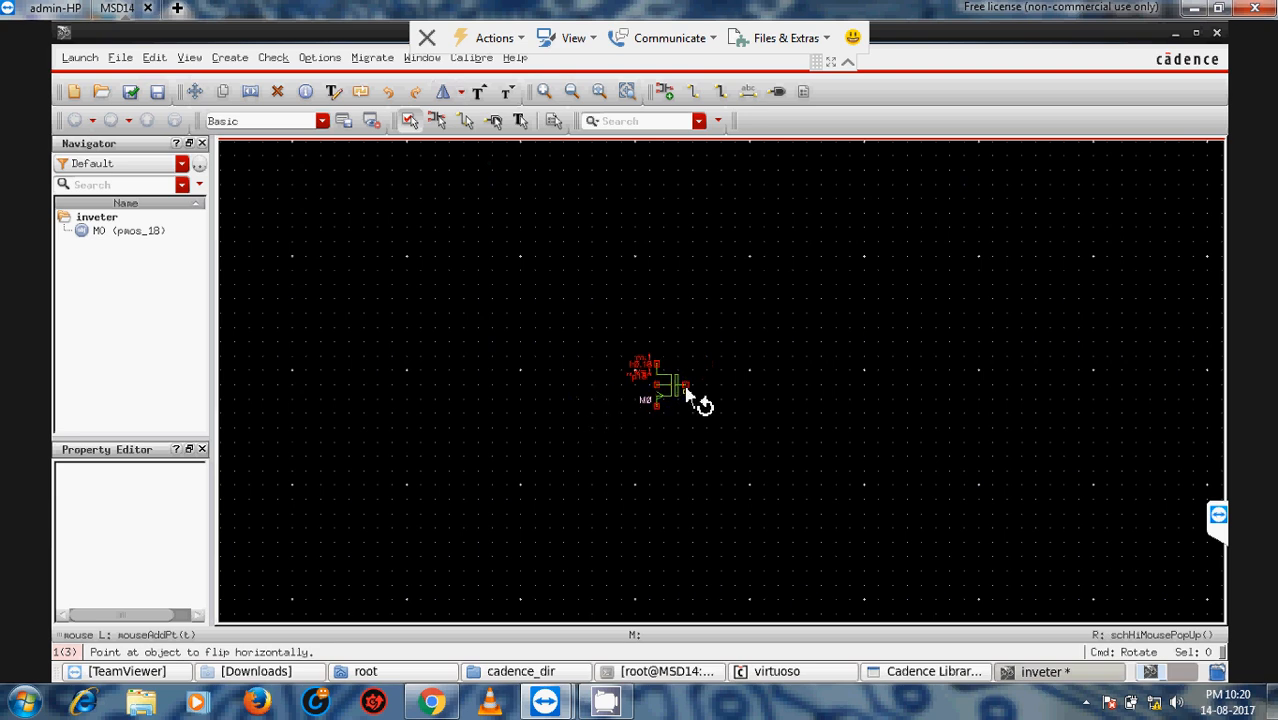
Flip the pmos_18 transistor vertically once more and leave the flip command.
left_click(461, 93)
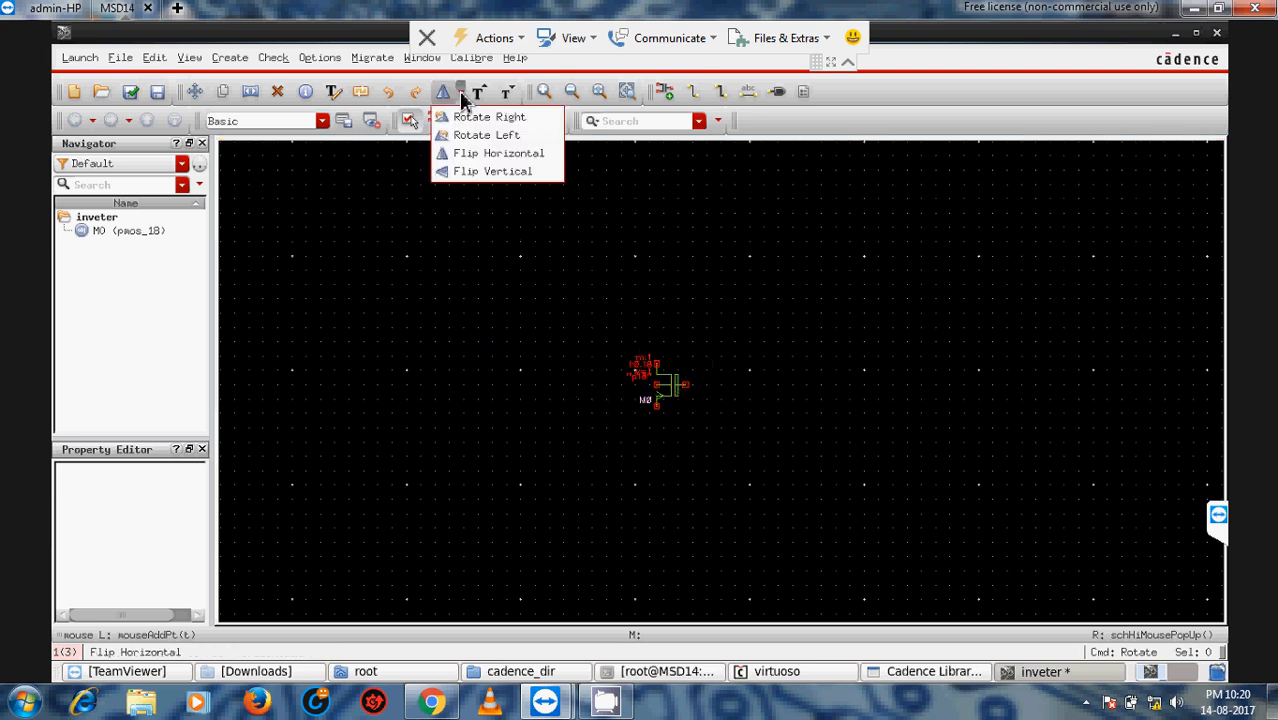
left_click(492, 171)
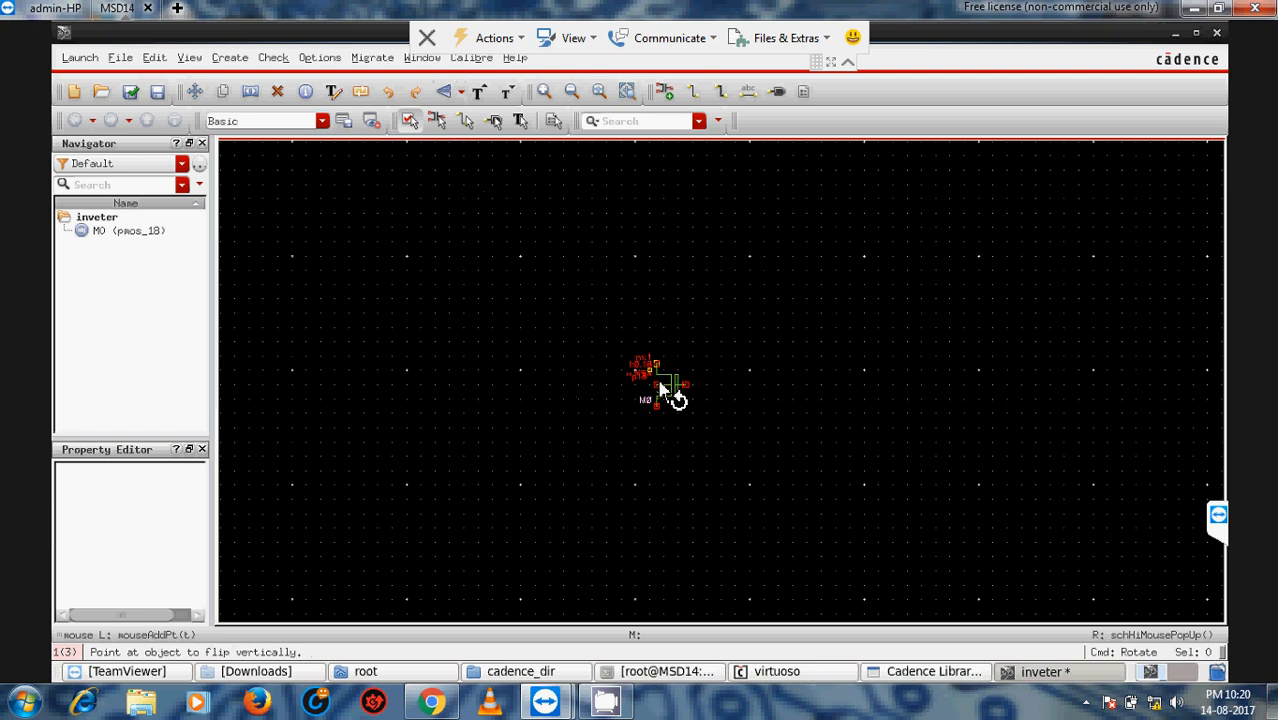
left_click(669, 381)
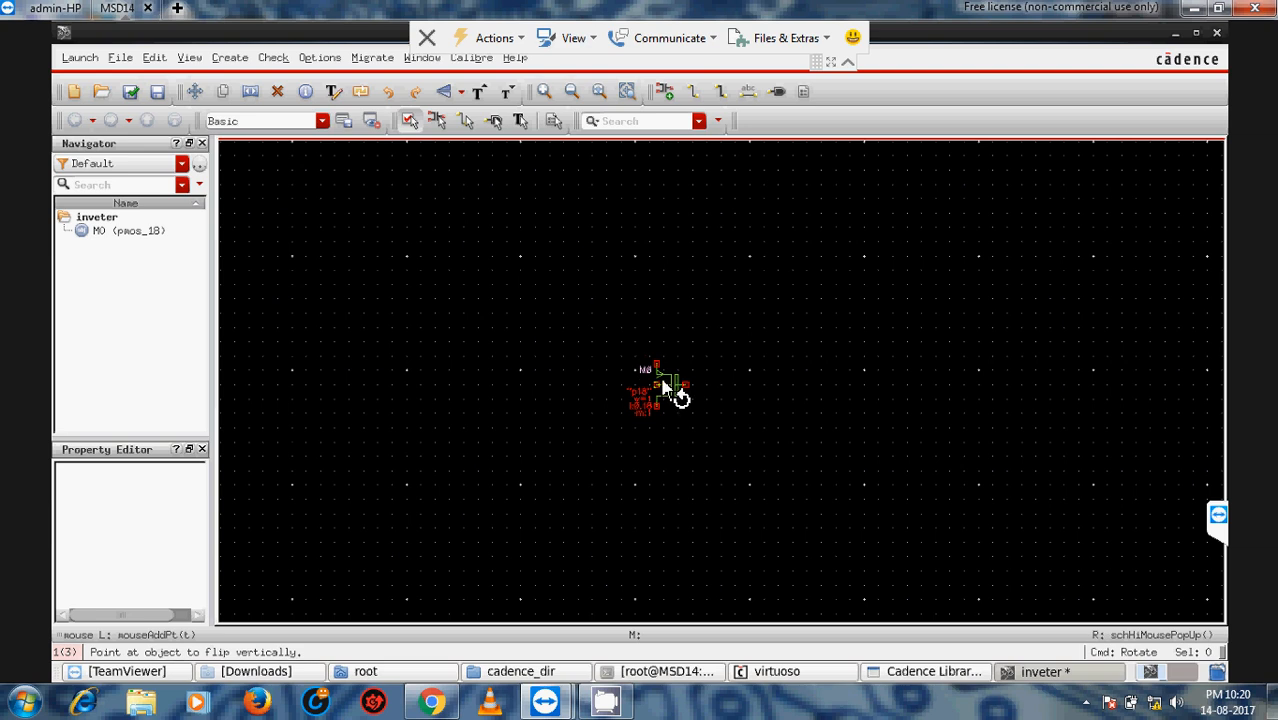
key("Escape")
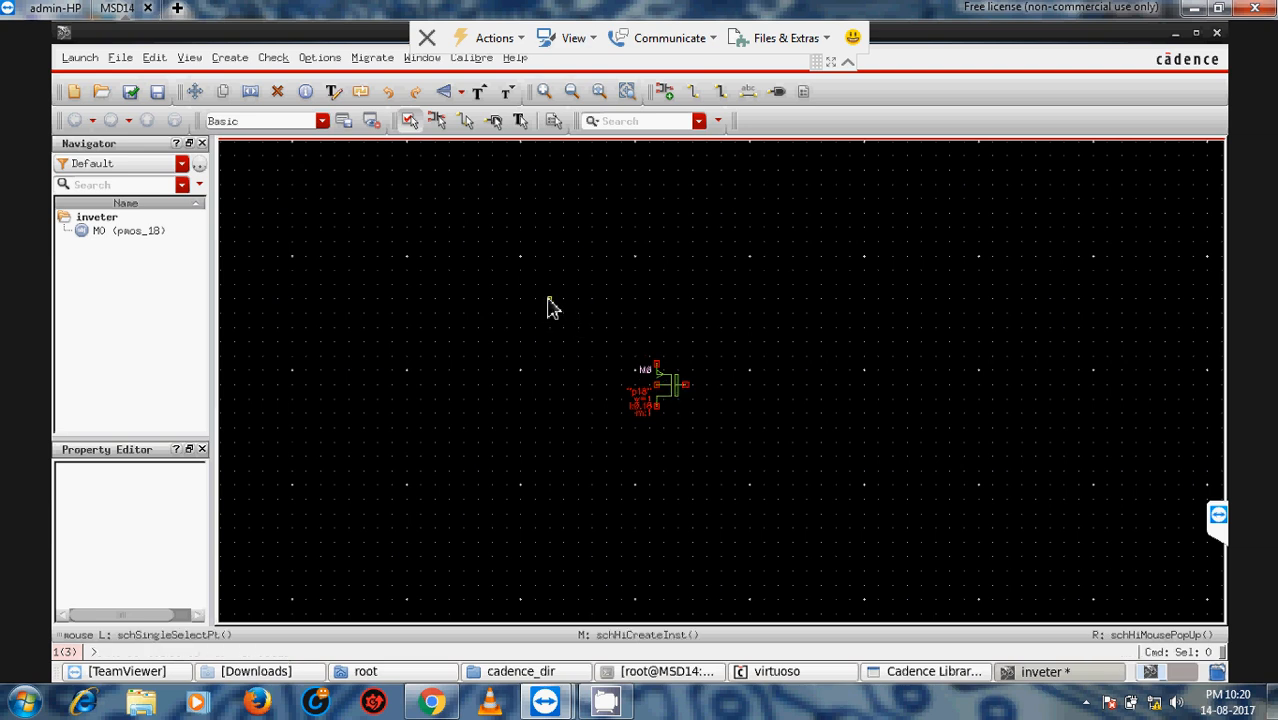
Move the pmos_18 transistor slightly down and to the left with the Stretch command, and deselect it.
left_click(684, 390)
left_click(676, 389)
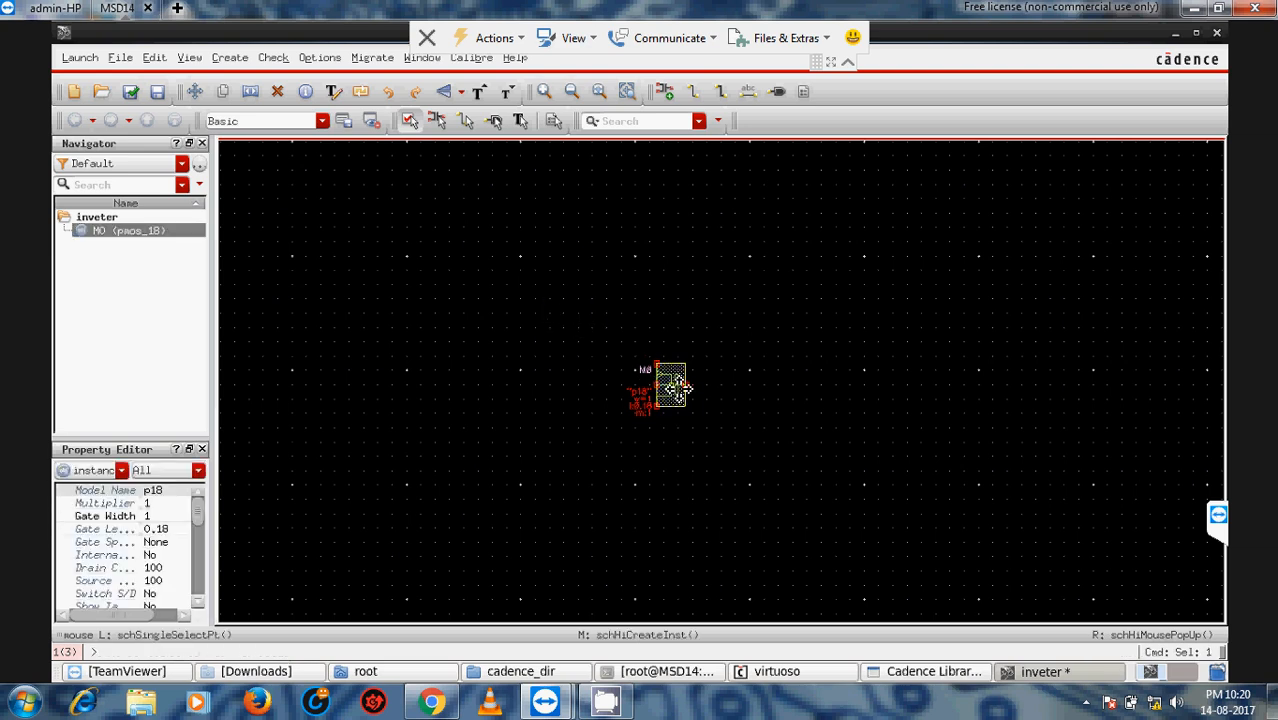
key("s")
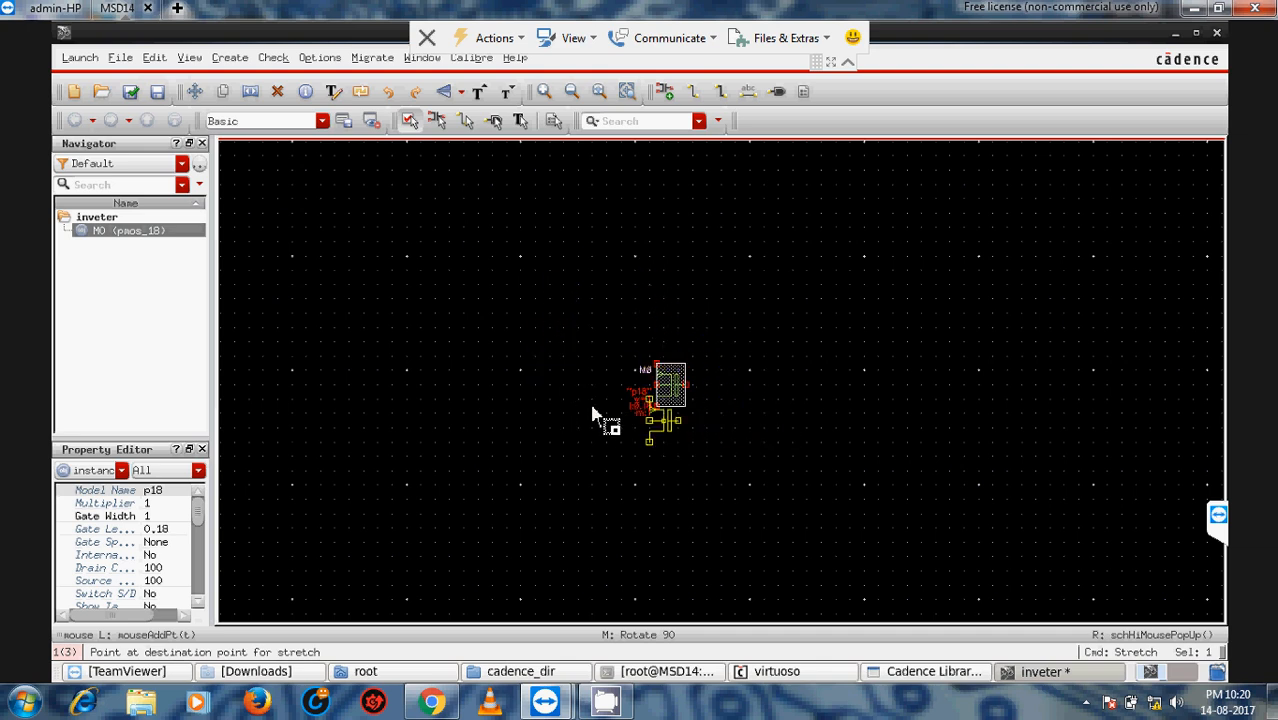
left_click(655, 403)
left_click(734, 363)
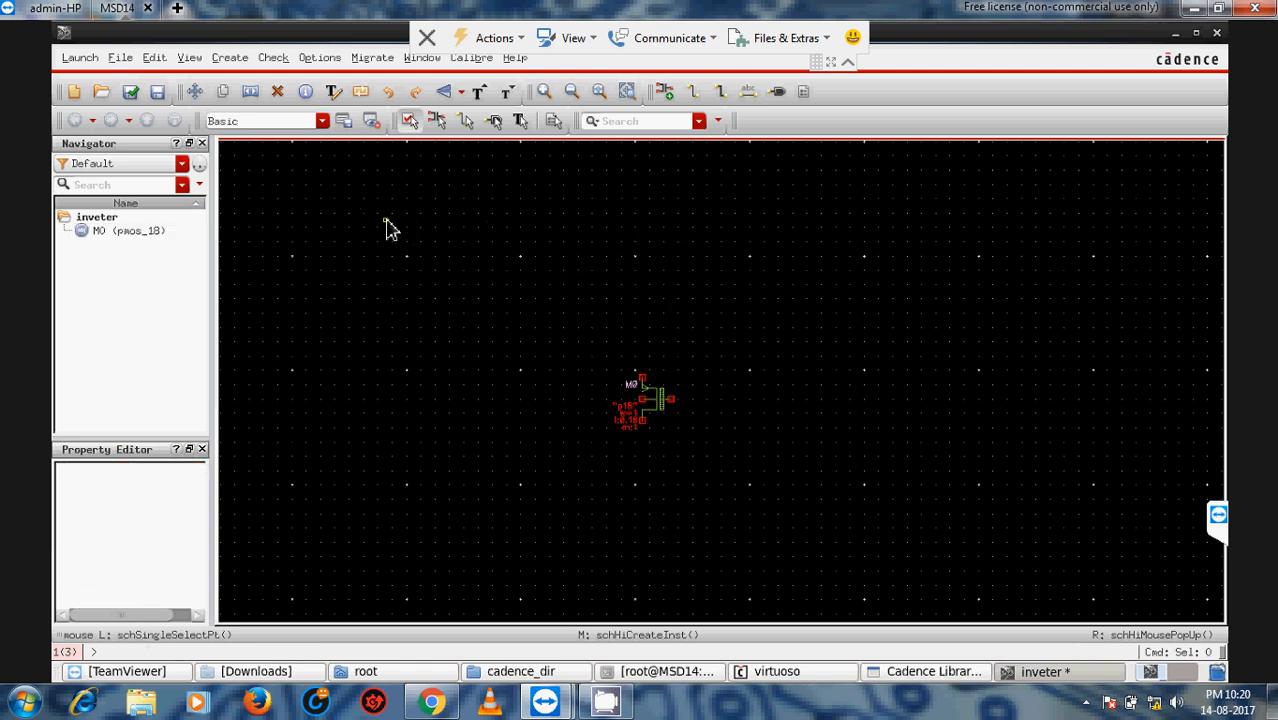
Start adding the symbol view of nmos_18 from the ts018_scl_prim library with a gate width of 1.
key("i")
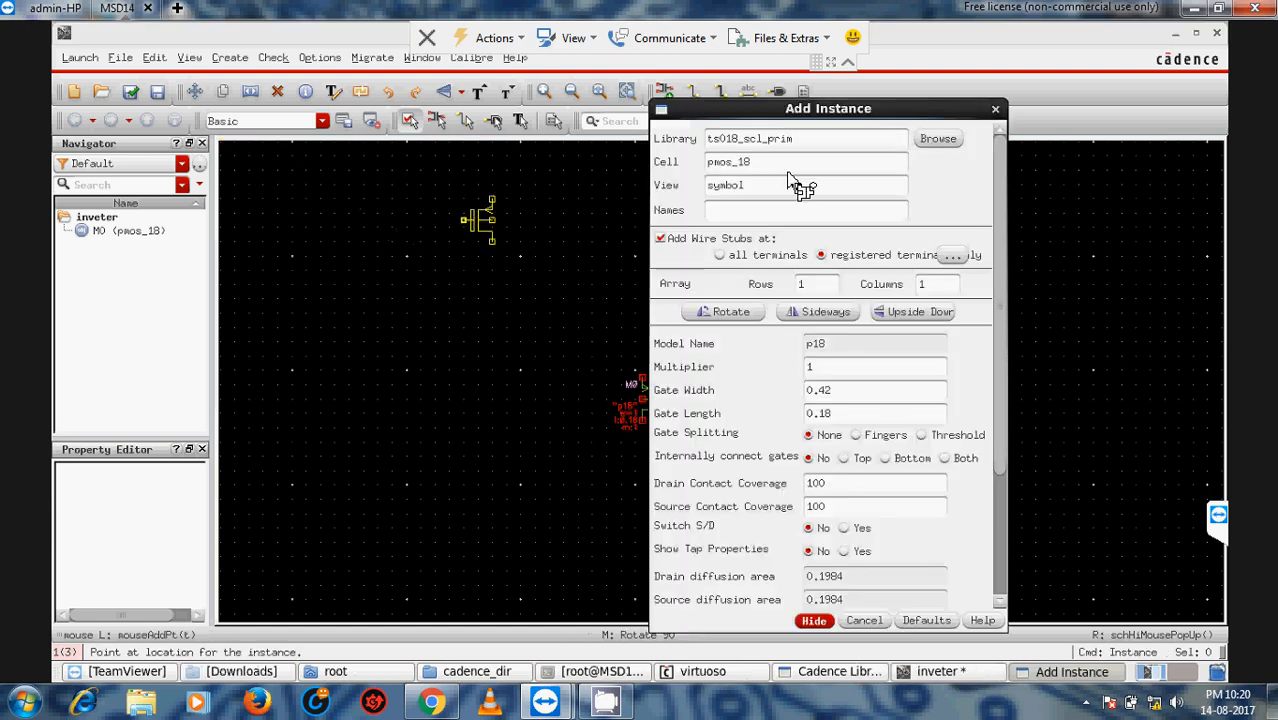
left_click(937, 139)
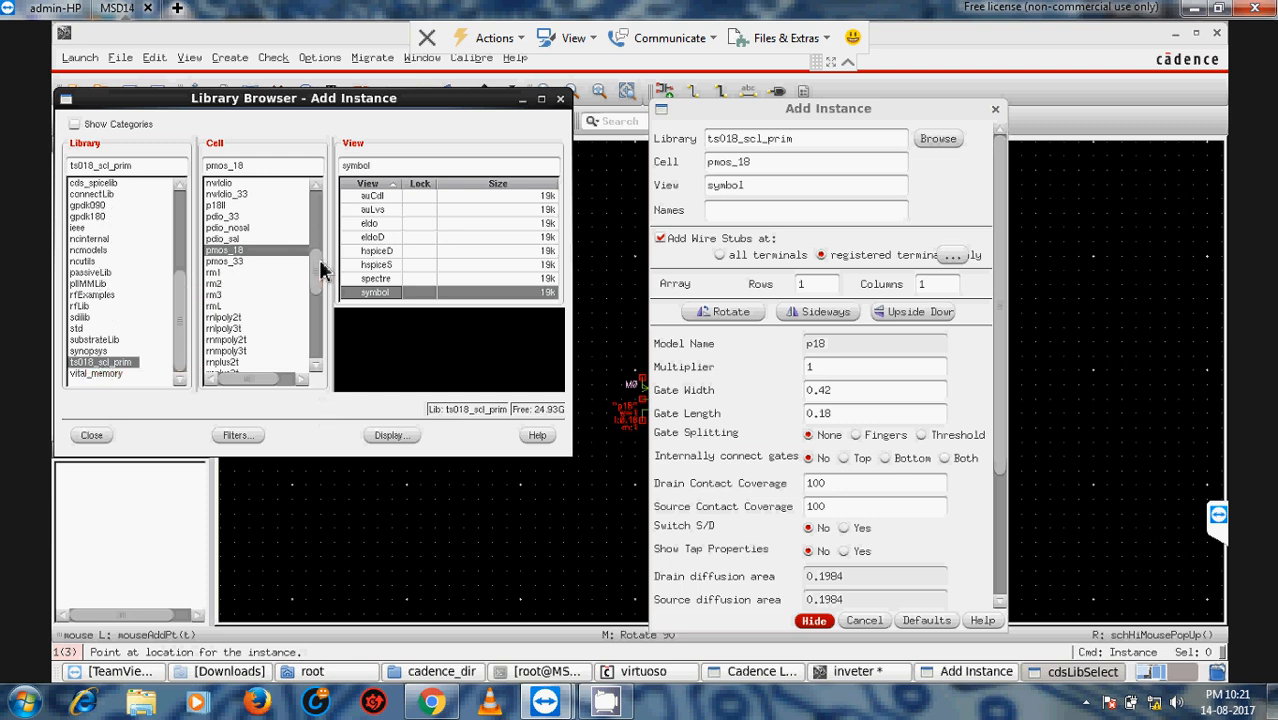
scroll(316, 280, "down", 3)
scroll(313, 248, "up", 5)
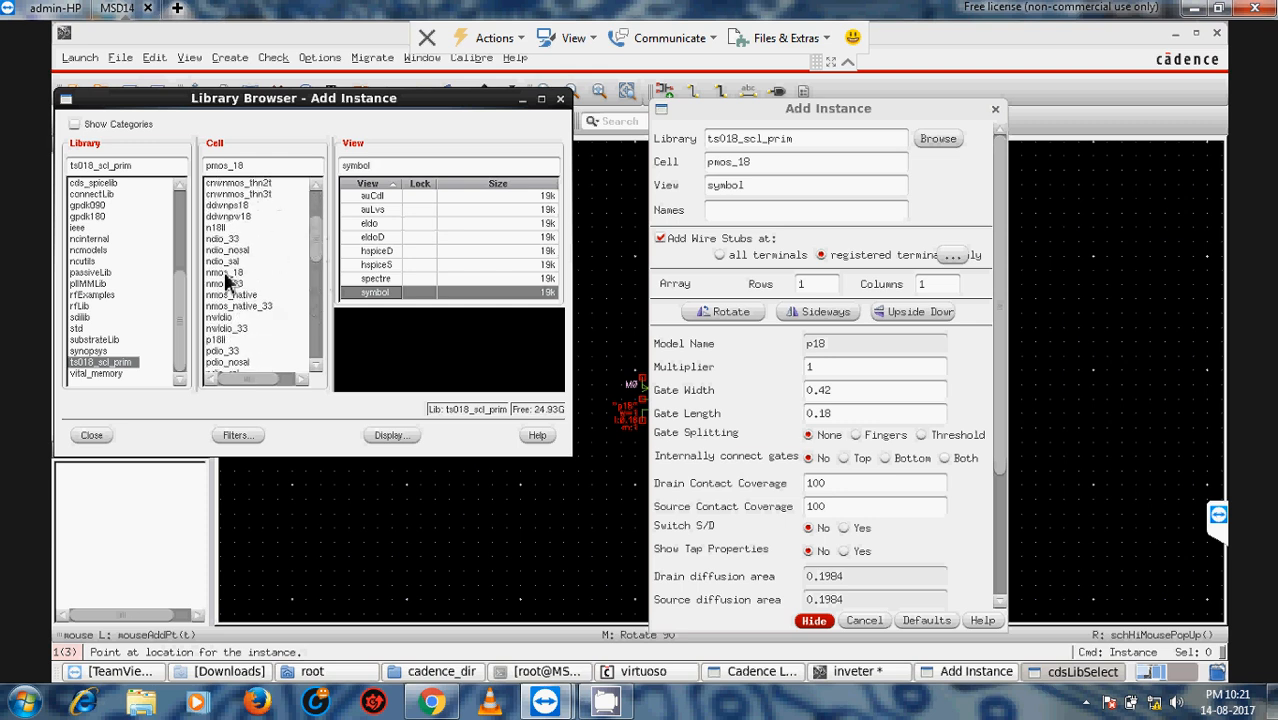
left_click(224, 273)
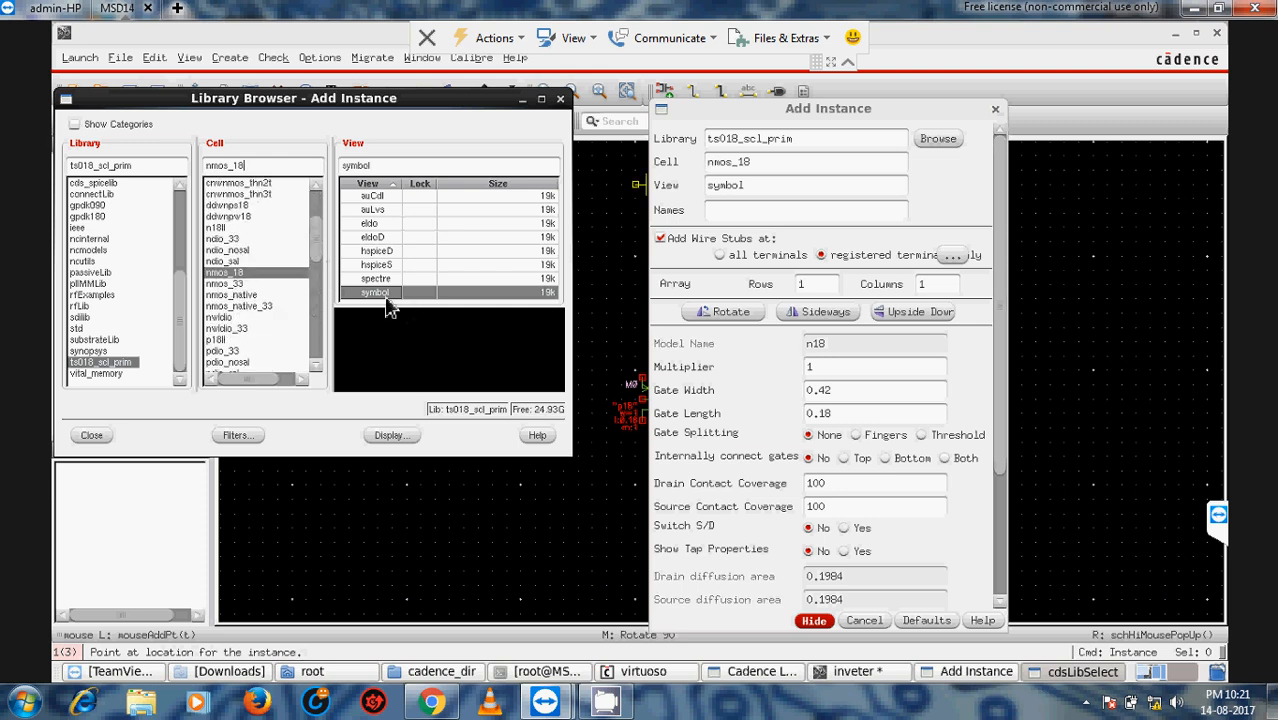
double_click(819, 390)
type("1")
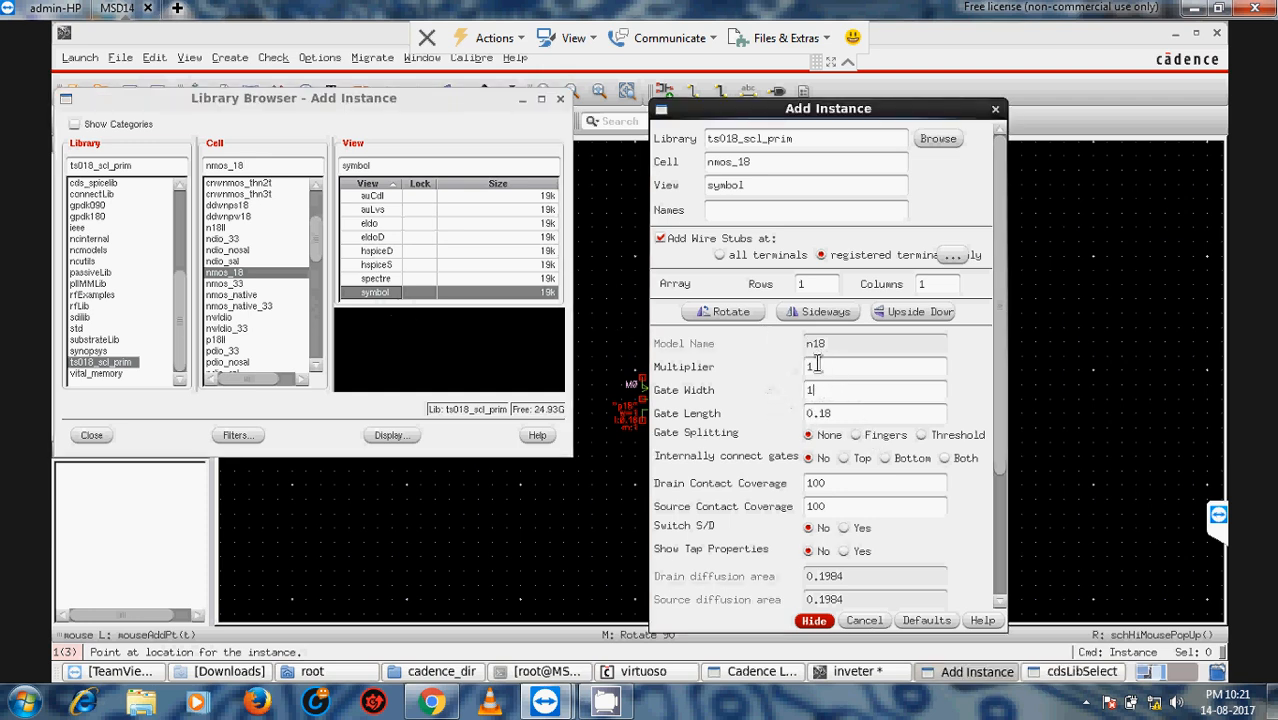
Try other multiplier and gate width values for the nmos_18 instance, including a gate width of 1K, and move the log window aside.
left_click(816, 369)
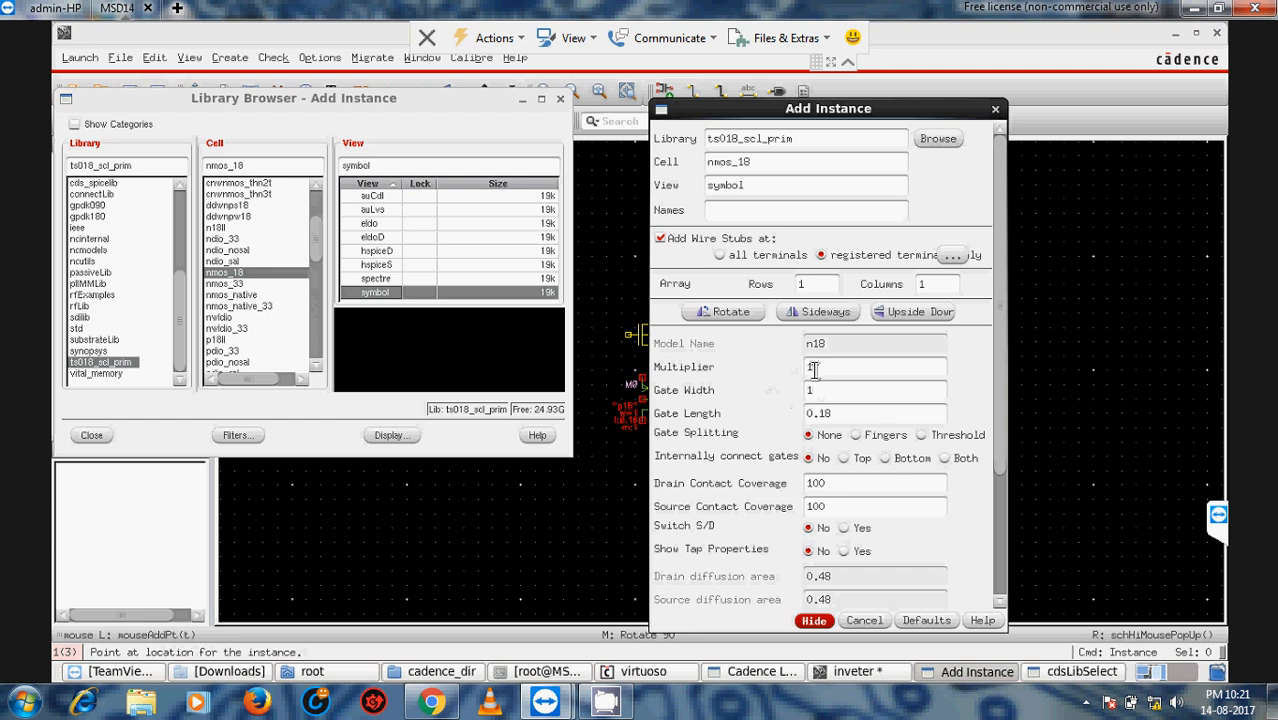
double_click(815, 369)
type("2")
double_click(808, 390)
type("2")
left_click_drag(832, 376, 783, 397)
left_click(938, 531)
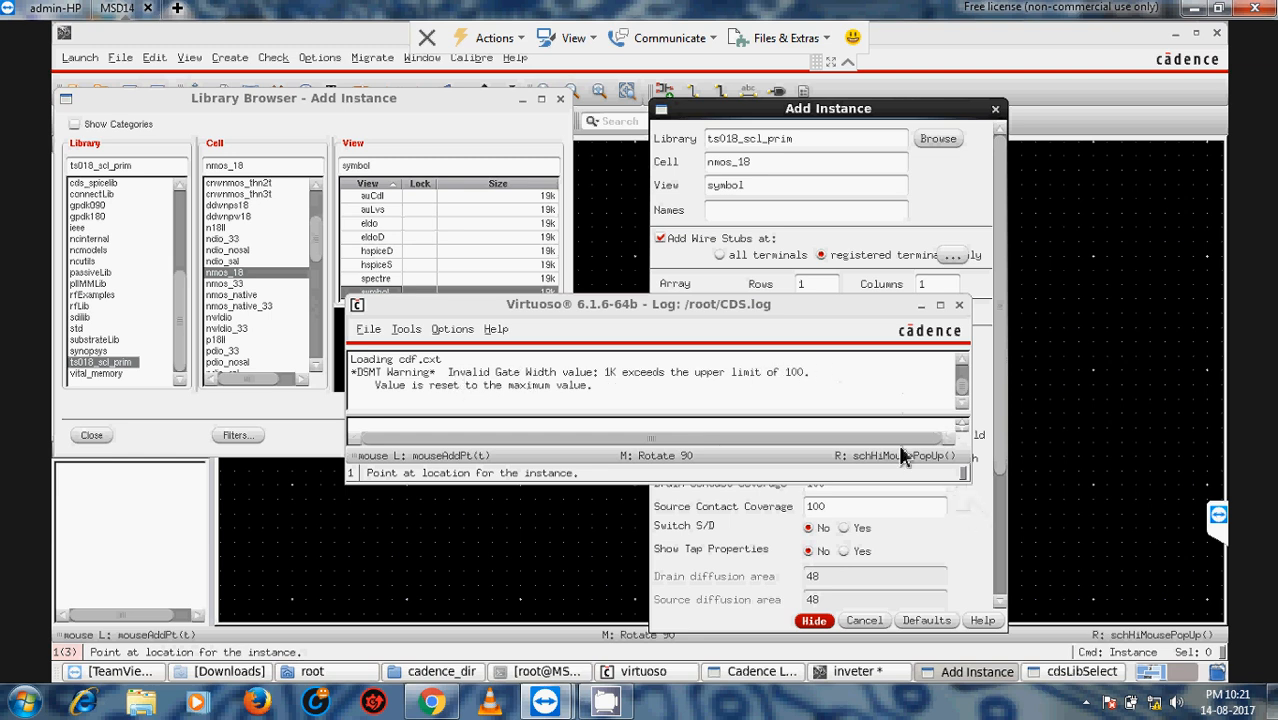
left_click_drag(870, 305, 817, 468)
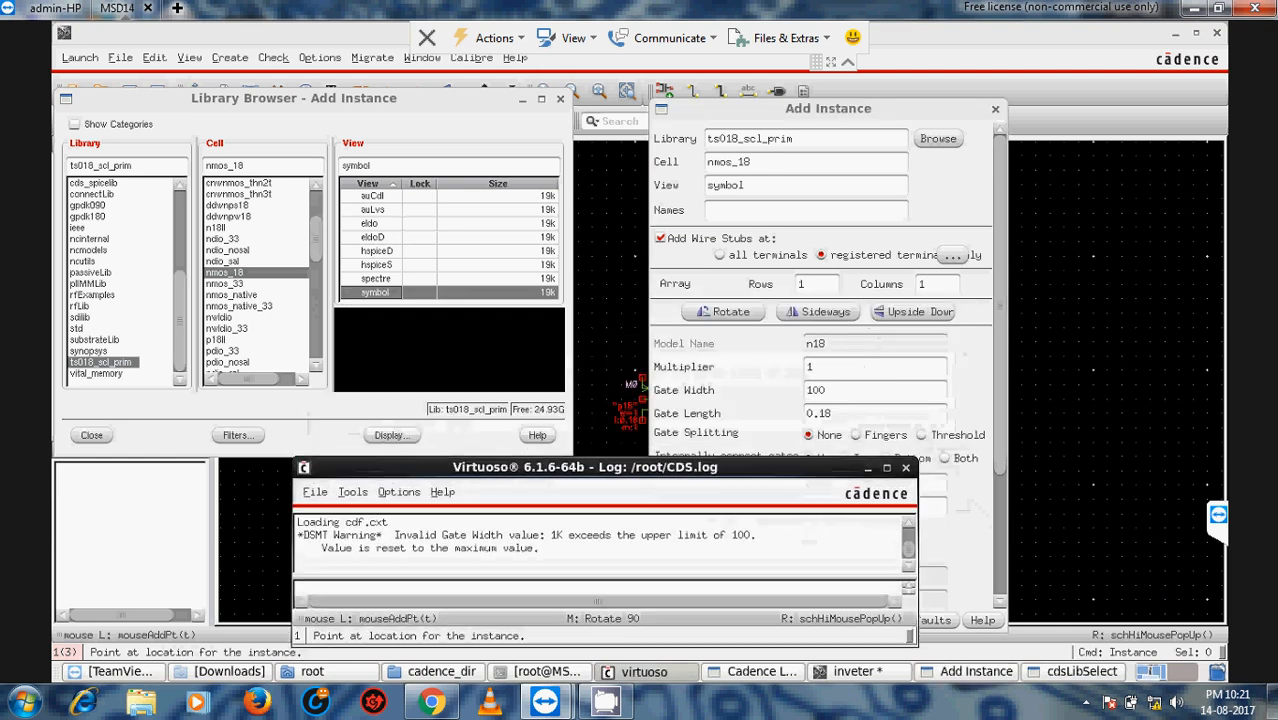
Set the nmos_18 instance's gate width to 1 with a multiplier of 1.
left_click(843, 396)
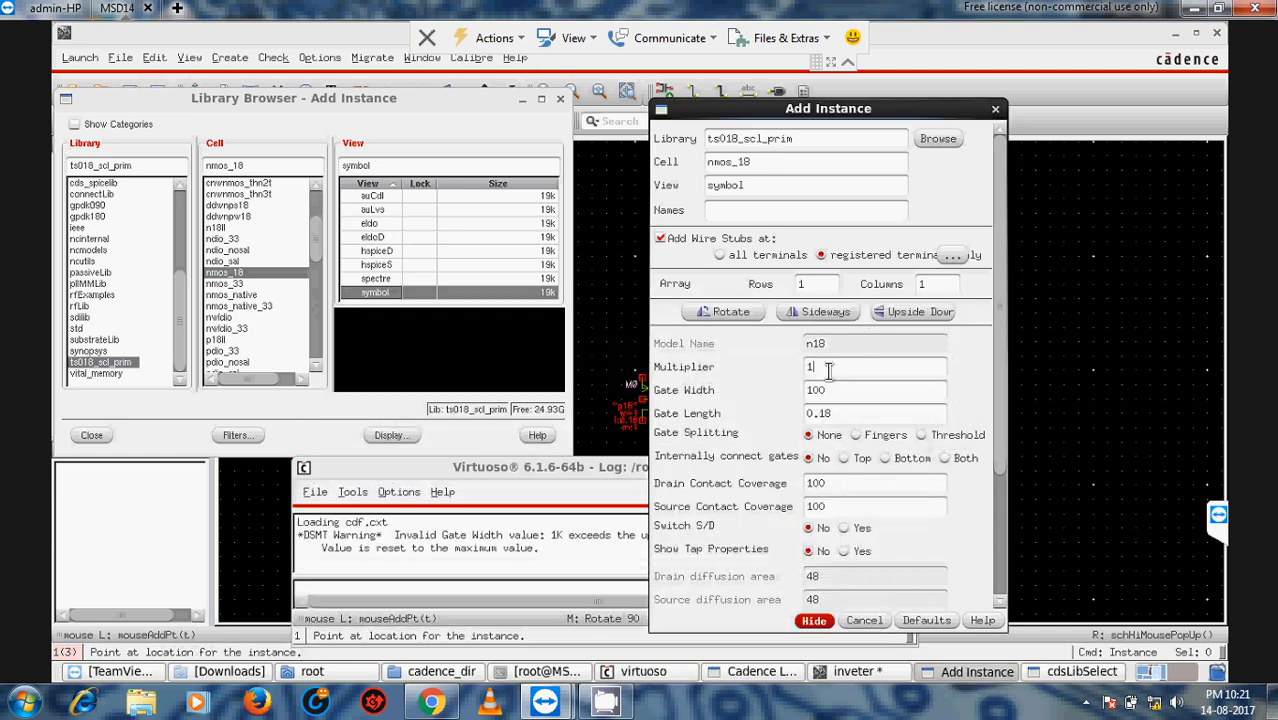
type("0")
double_click(838, 369)
left_click_drag(840, 393, 771, 398)
type("1")
Hide the Add Instance form, minimize the log window and place one nmos_18 transistor directly below the pmos_18.
left_click(817, 619)
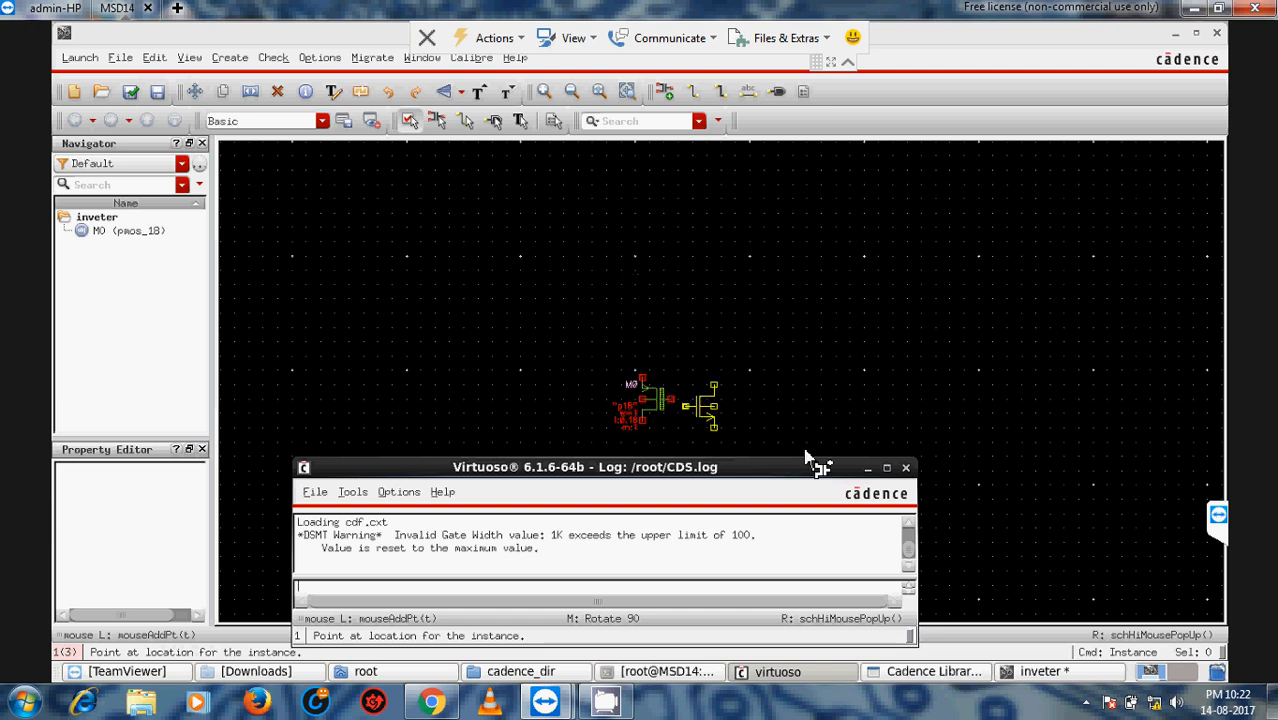
left_click(866, 469)
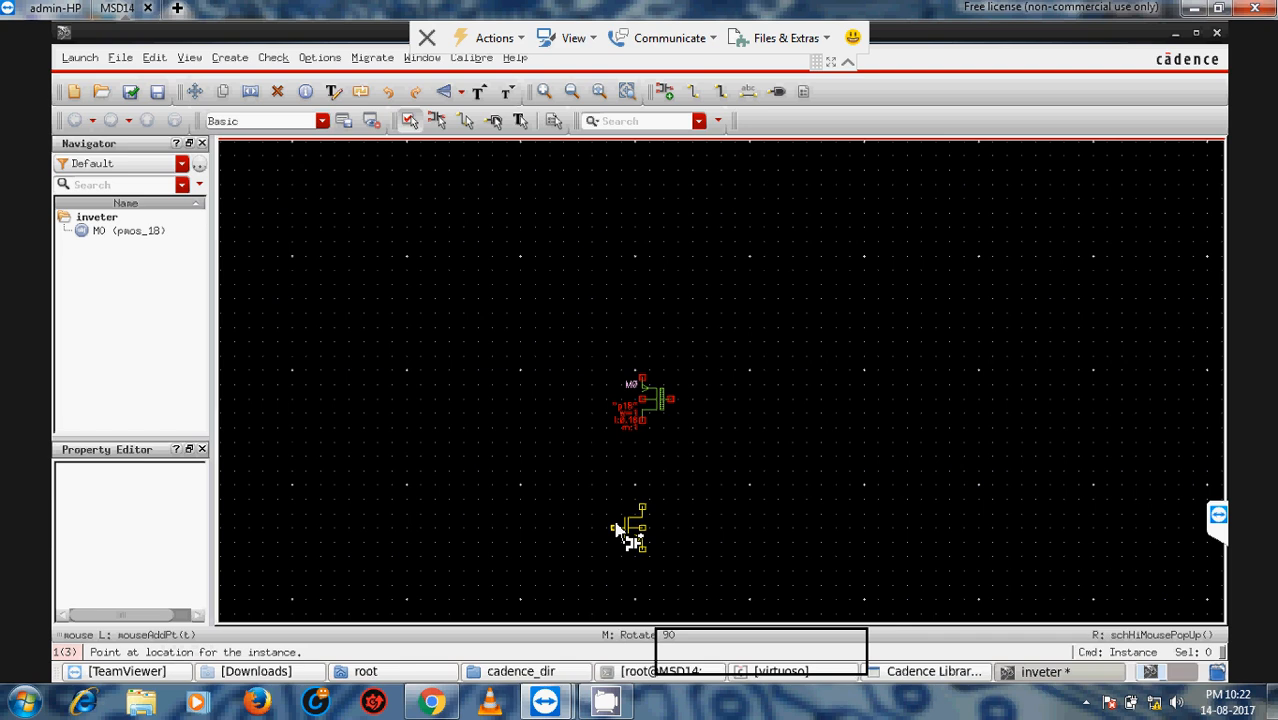
left_click(616, 524)
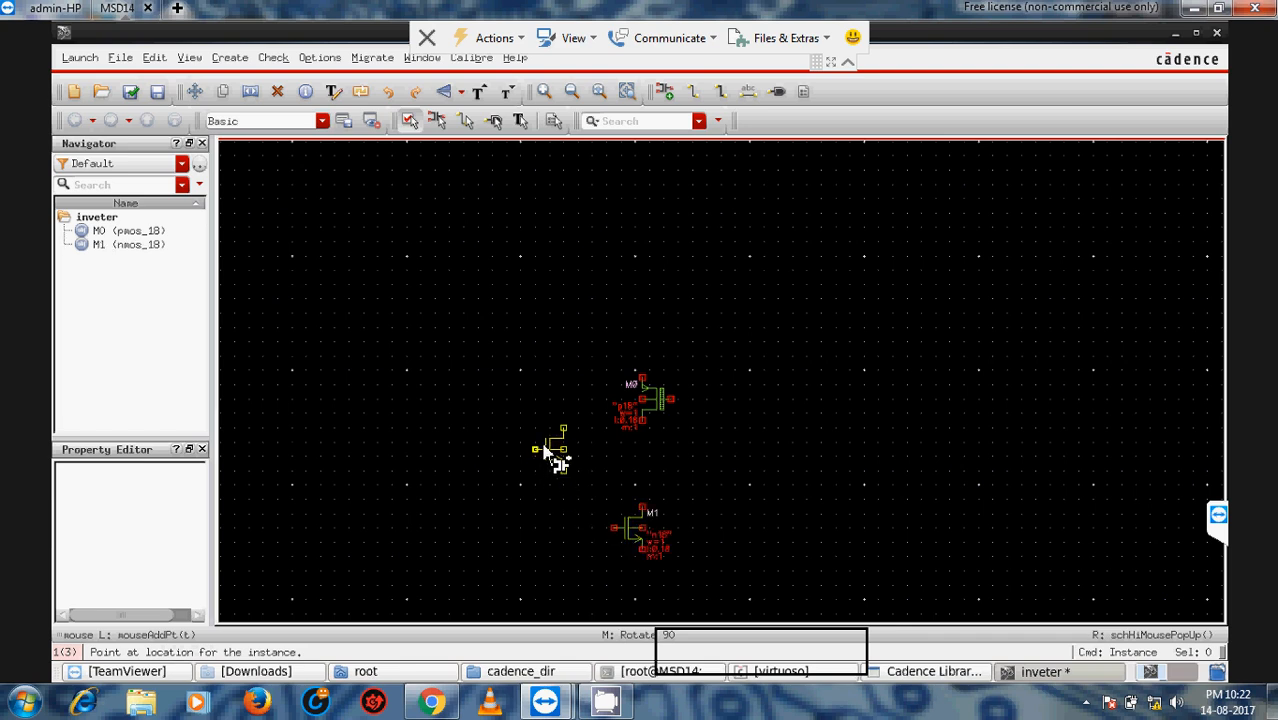
key("Escape")
Flip the pmos_18 transistor horizontally about its body terminal so its gate faces the same way as the nmos_18's, and deselect it.
left_click(663, 404)
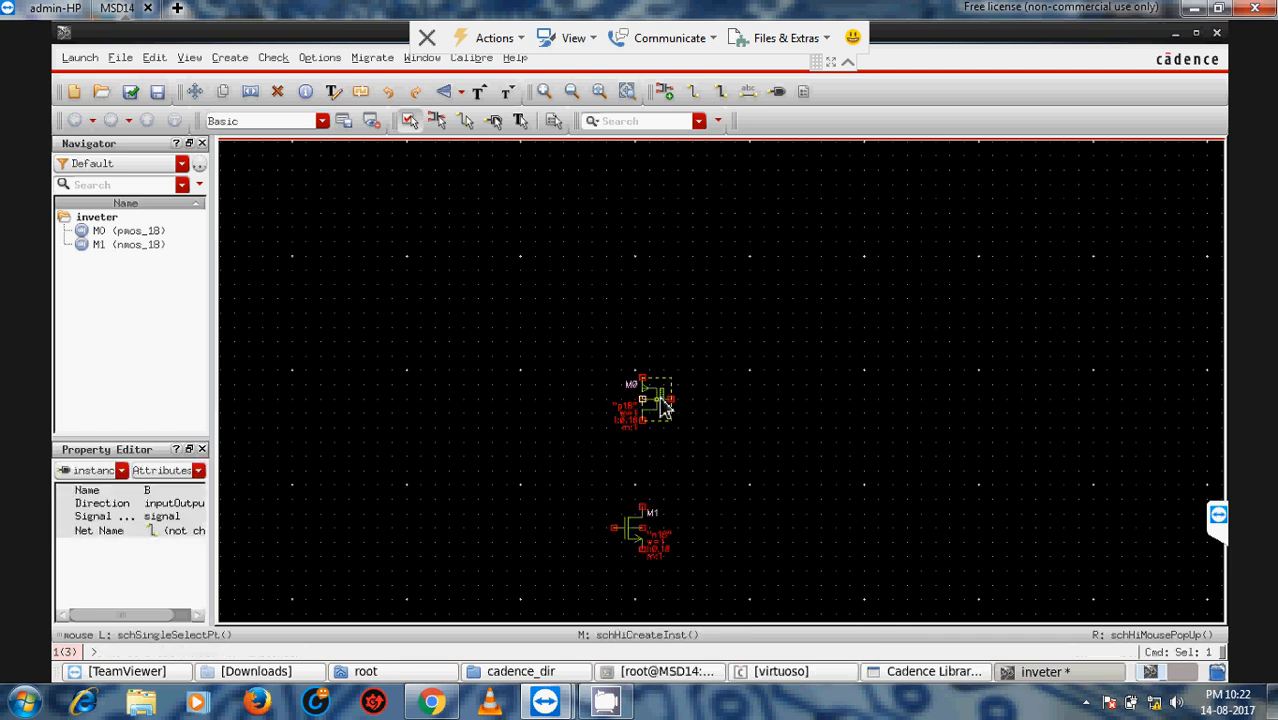
left_click(663, 404)
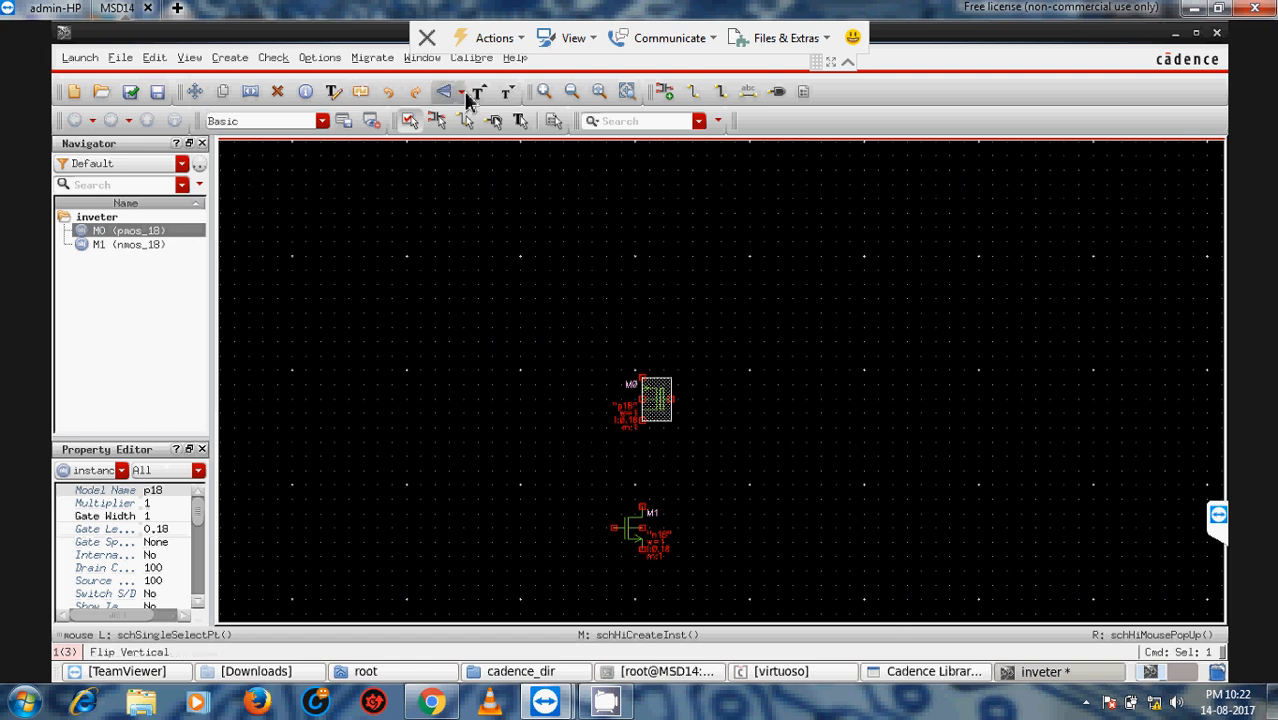
left_click(462, 93)
left_click(484, 154)
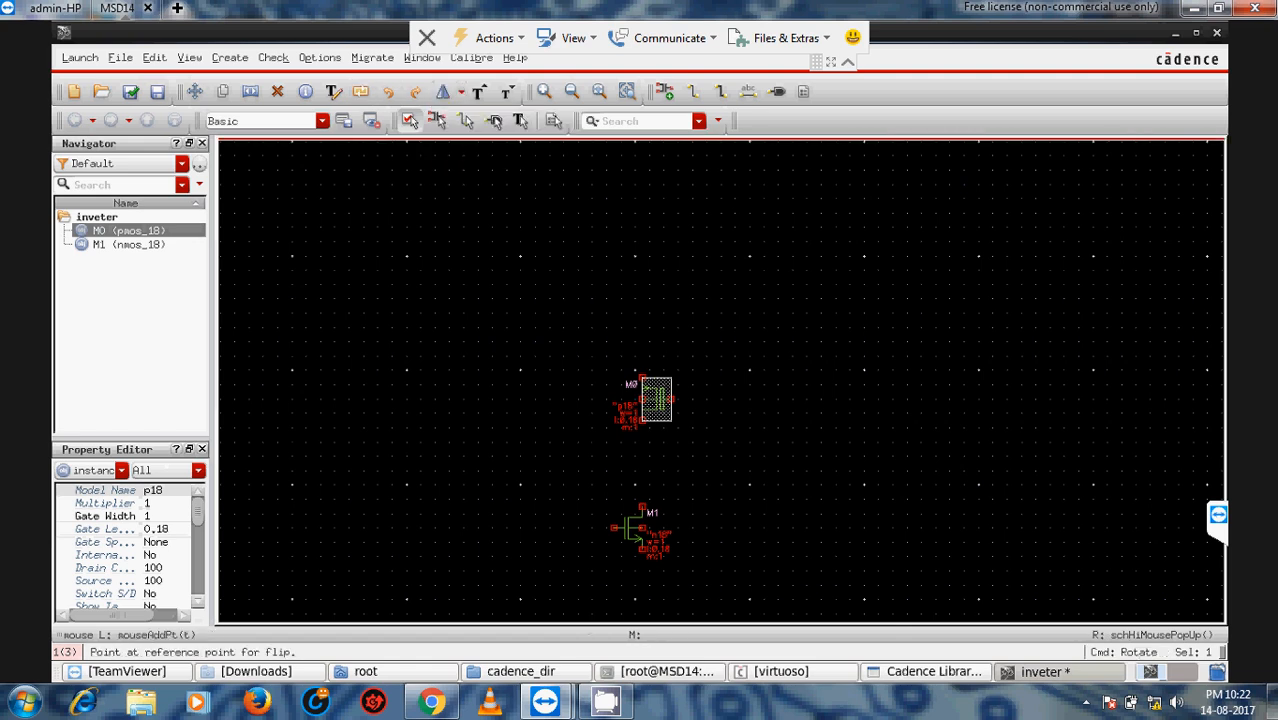
left_click(641, 398)
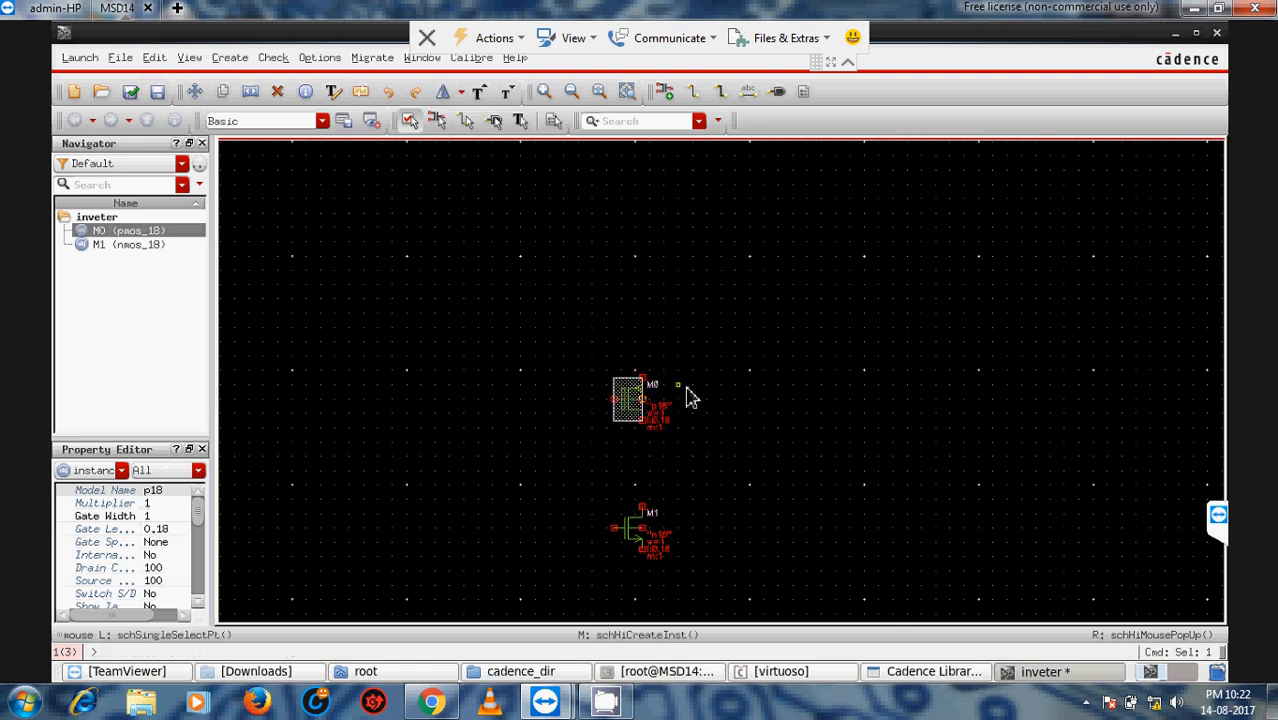
left_click(755, 388)
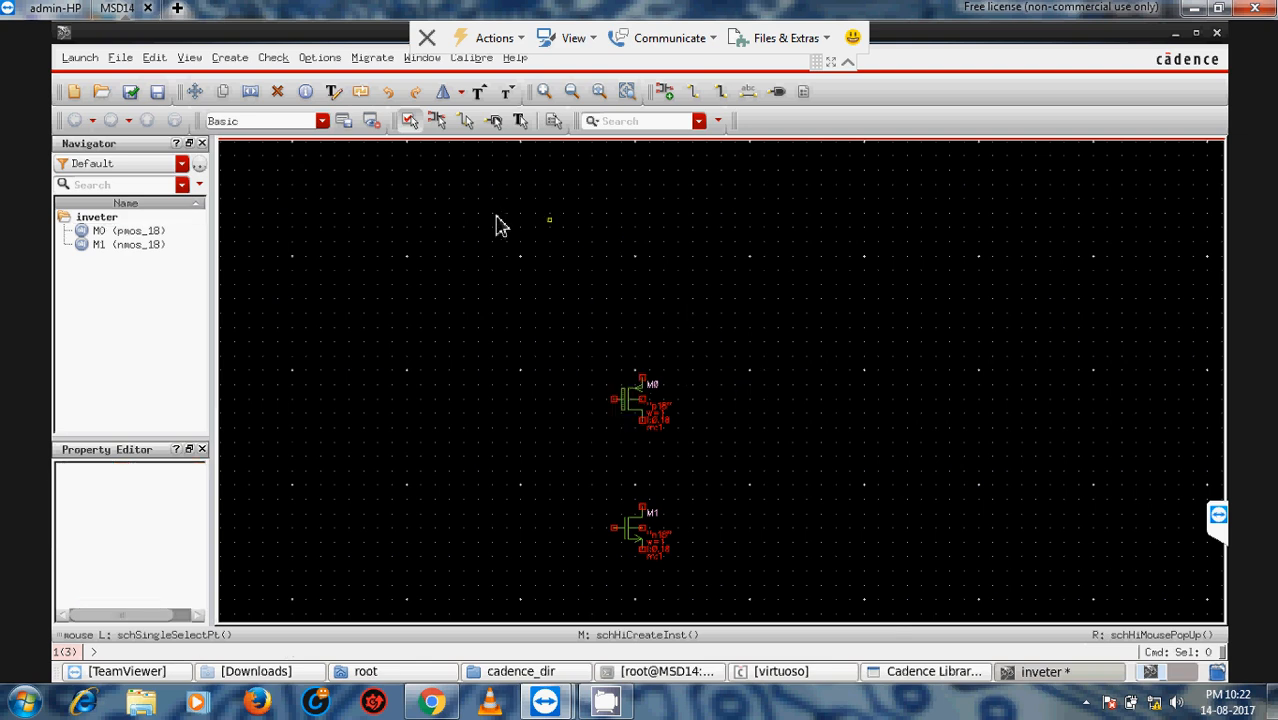
left_click(693, 91)
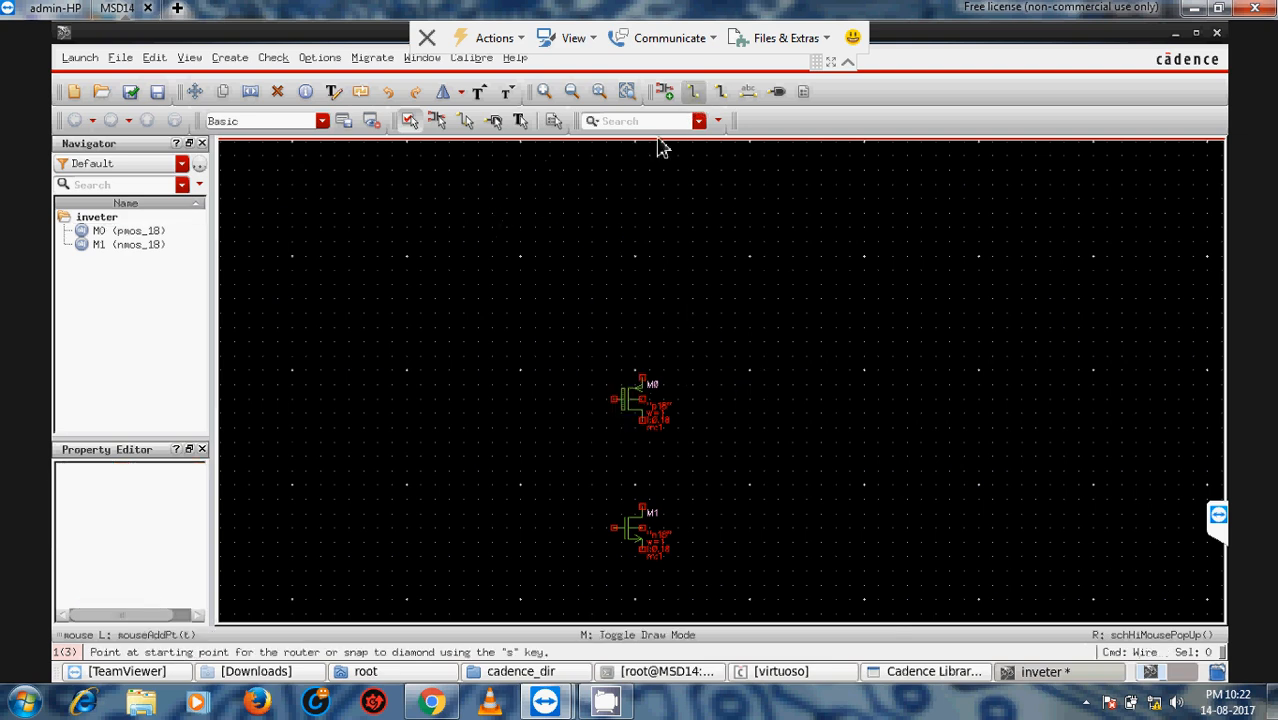
left_click(472, 215)
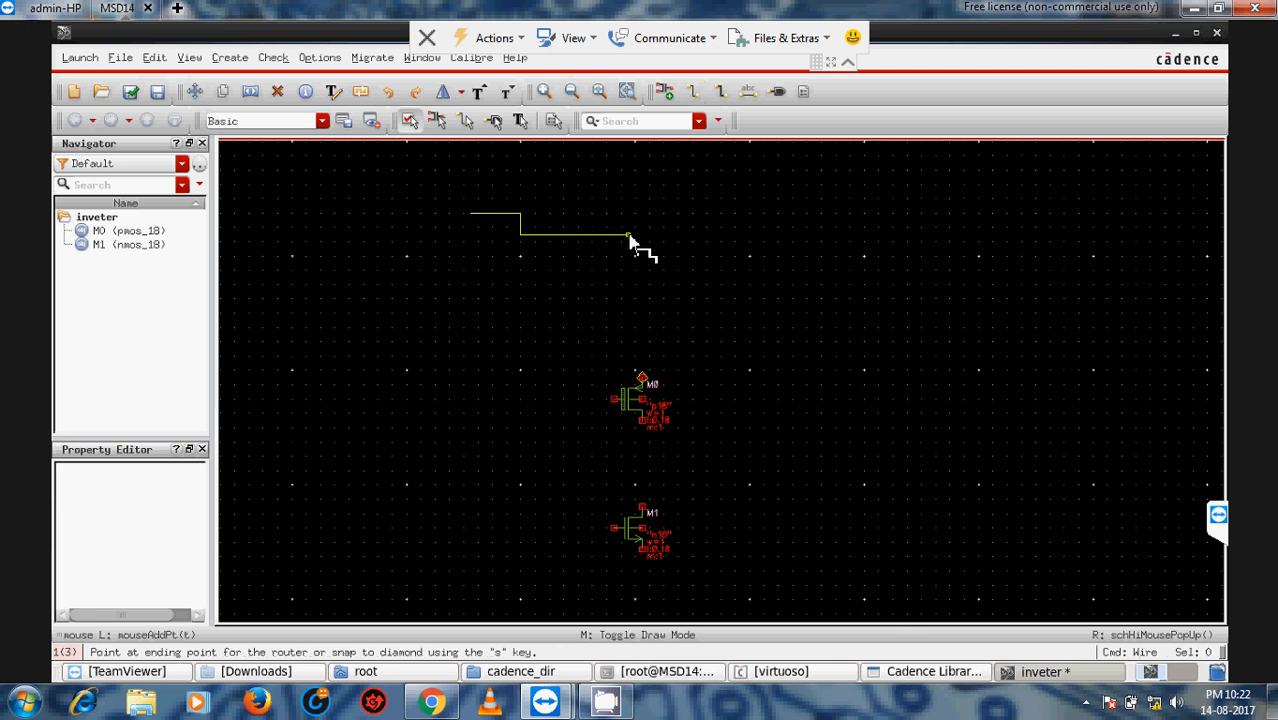
key("Escape")
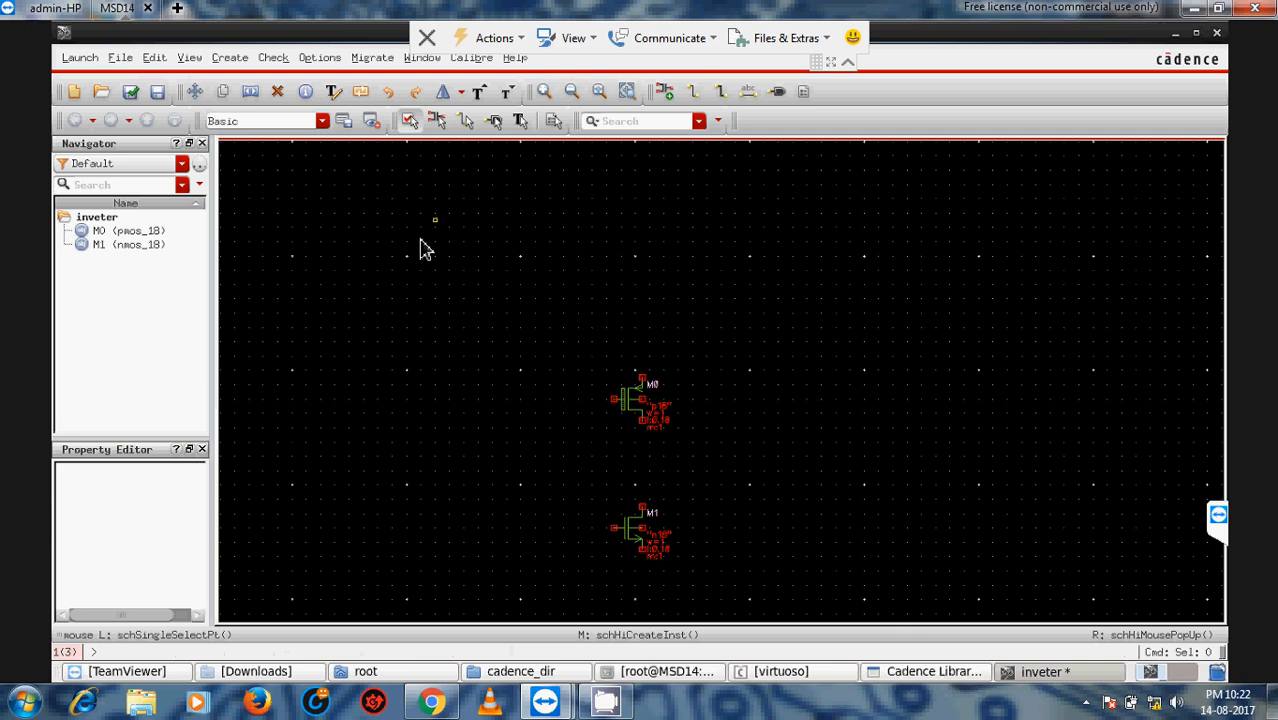
Try to wire the pmos_18's lower terminal down to the nmos_18's upper terminal.
left_click(692, 92)
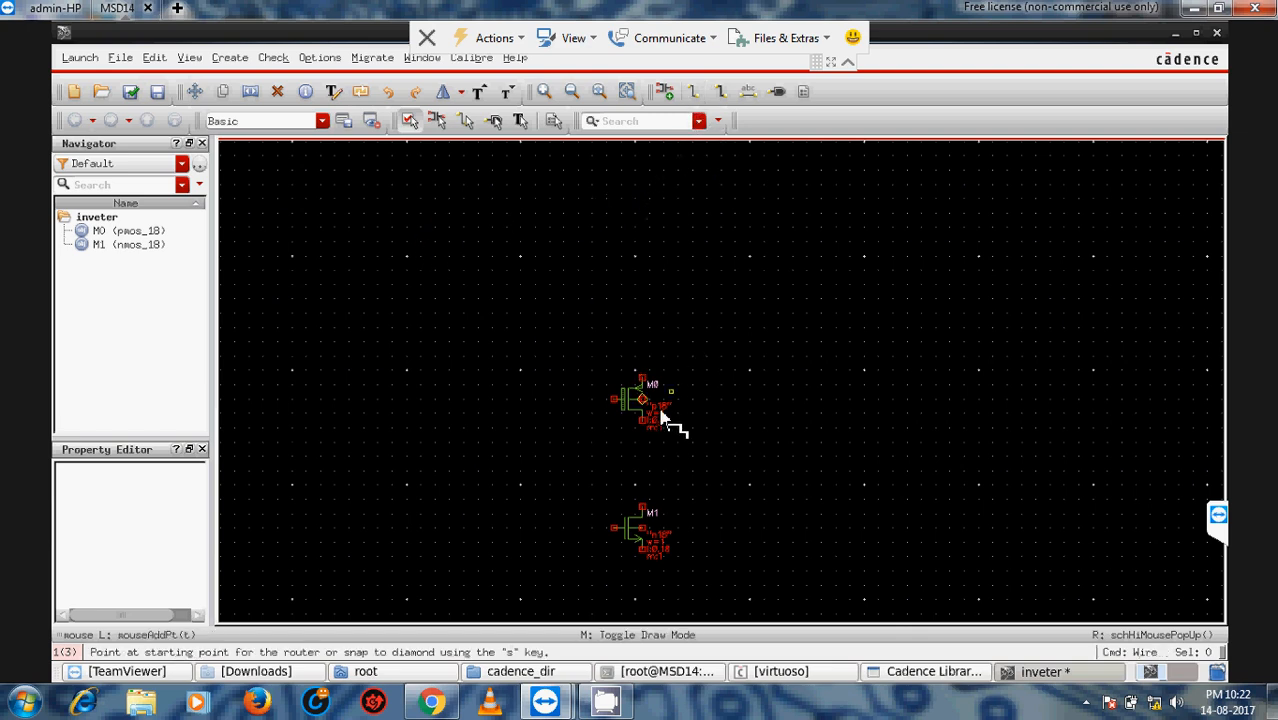
left_click(647, 428)
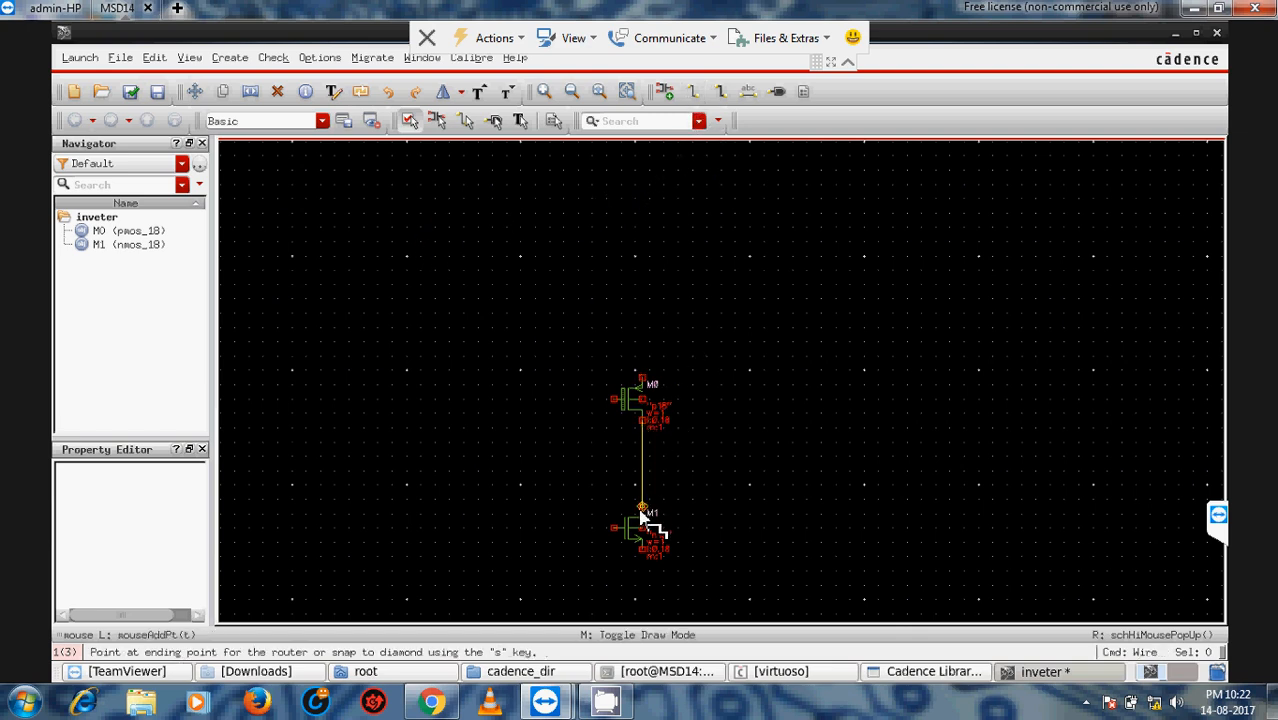
left_click(642, 518)
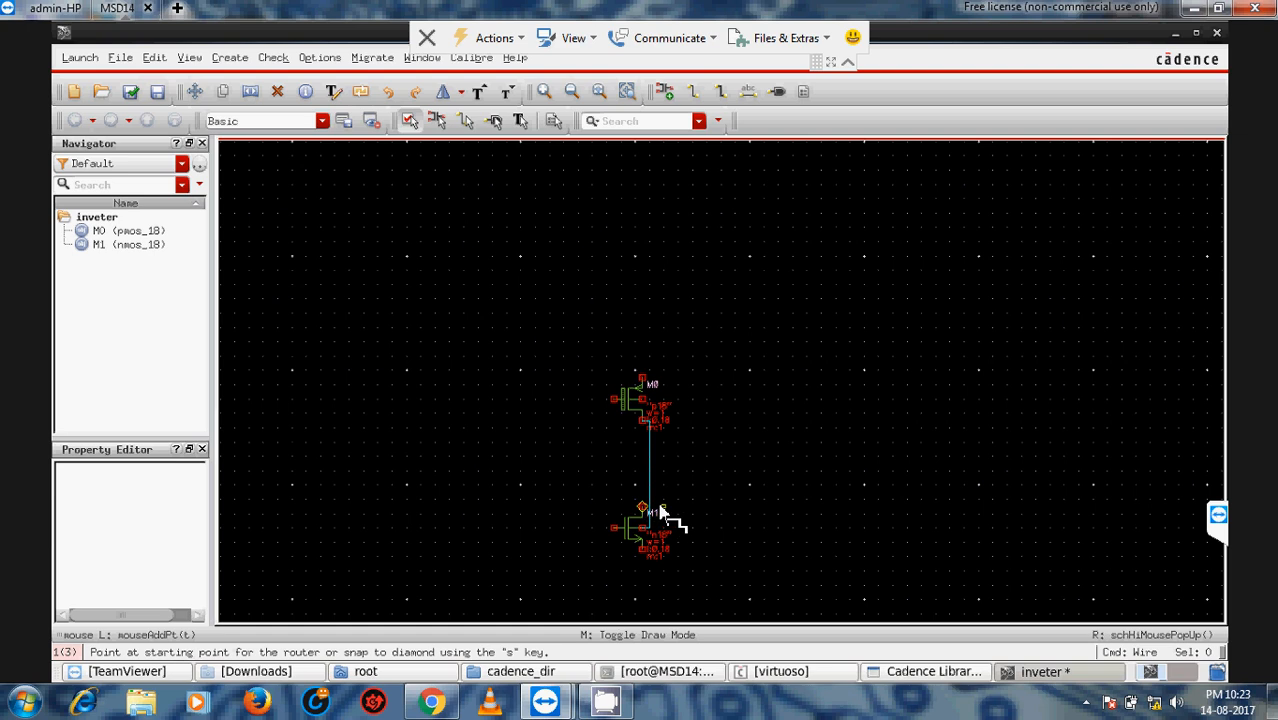
scroll(656, 510, "up", 4, "ctrl")
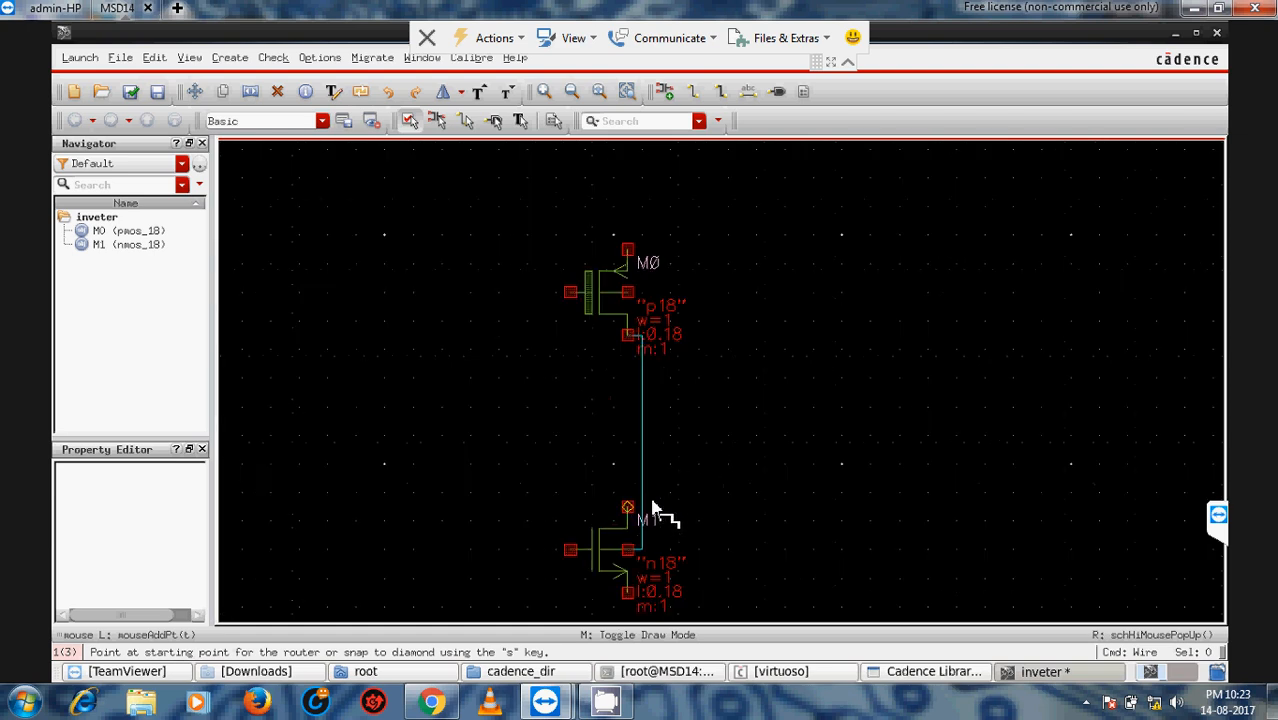
scroll(684, 445, "down", 3, "ctrl")
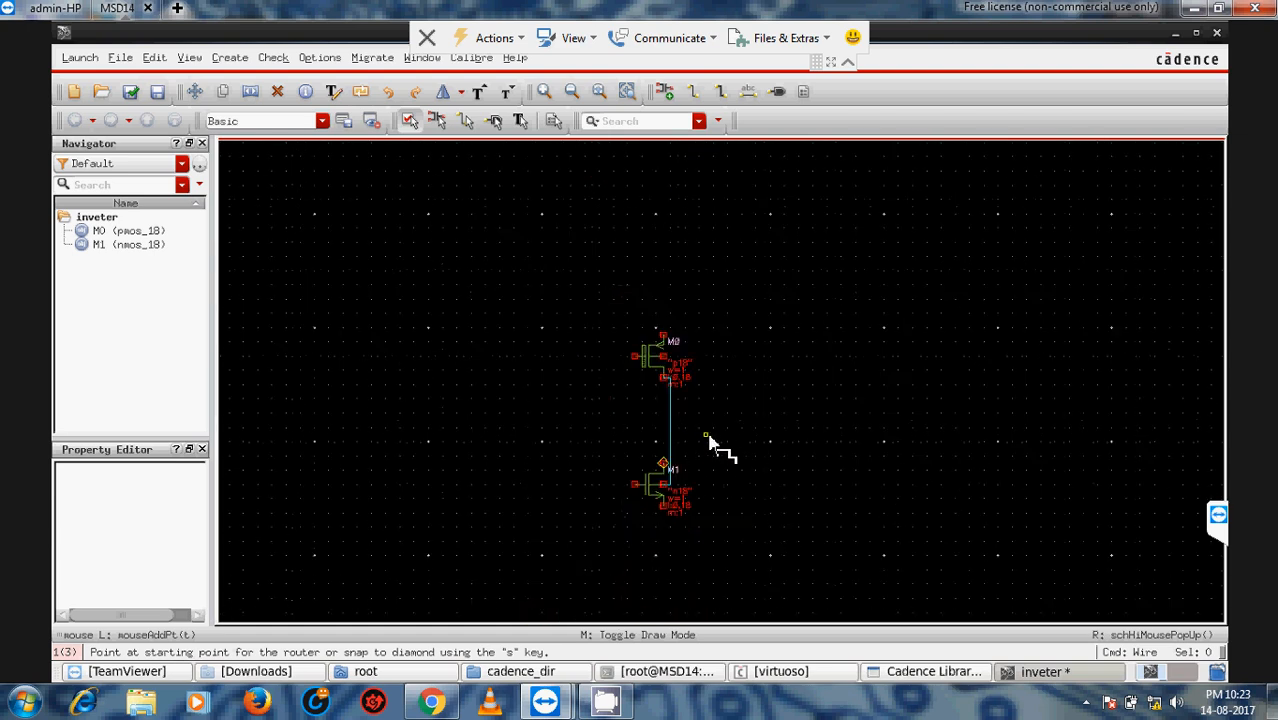
scroll(713, 448, "up", 2, "ctrl")
key("Escape")
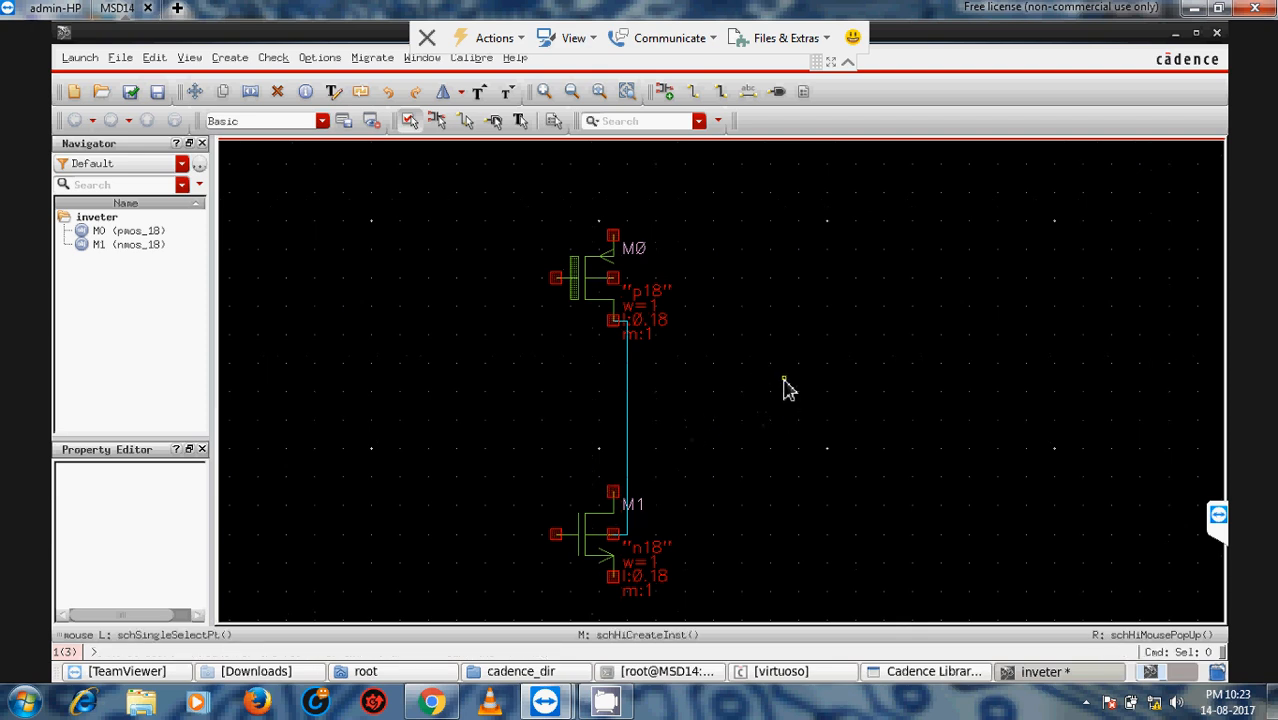
Delete the misrouted wire between the two transistors, including its leftover stubs at both ends.
left_click(628, 421)
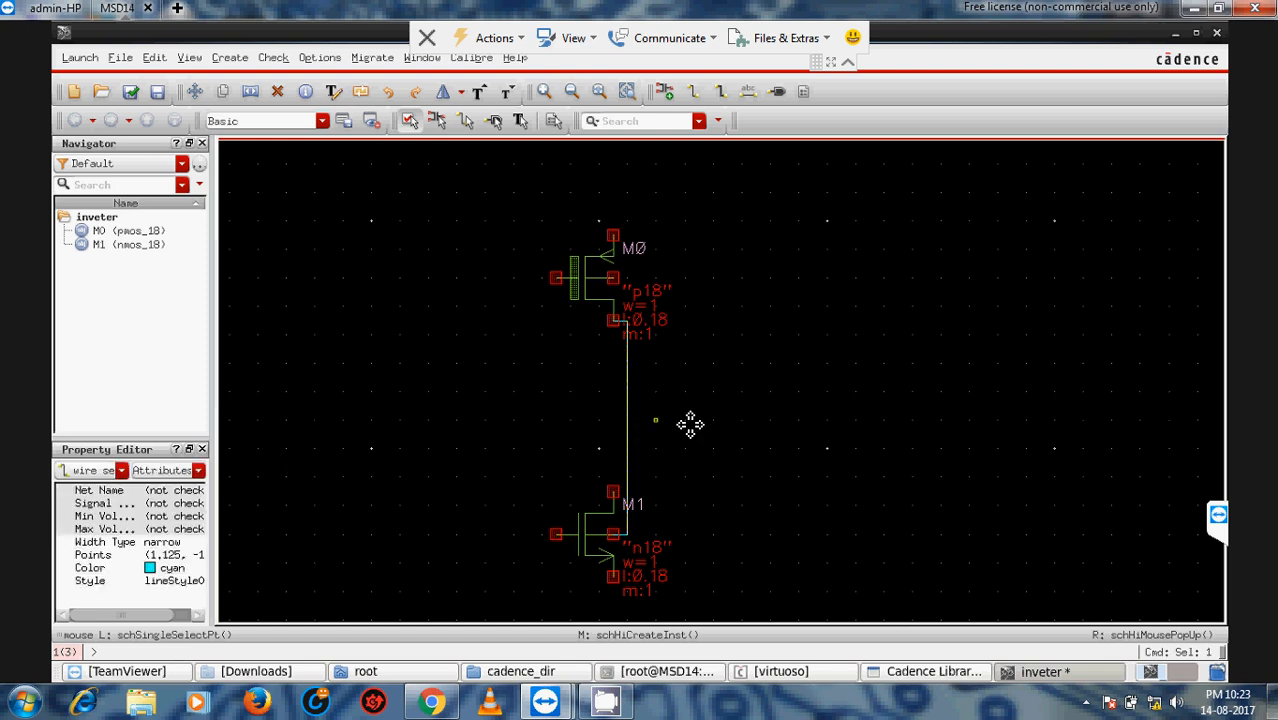
key("Delete")
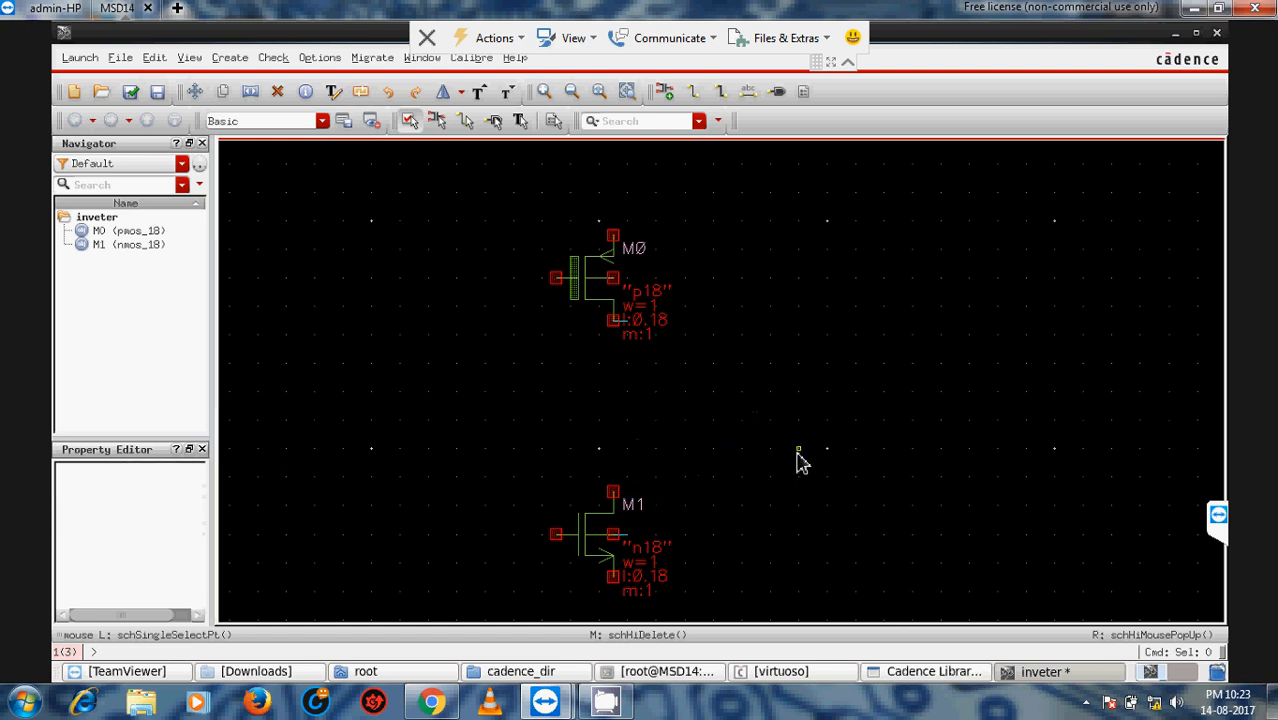
key("Delete")
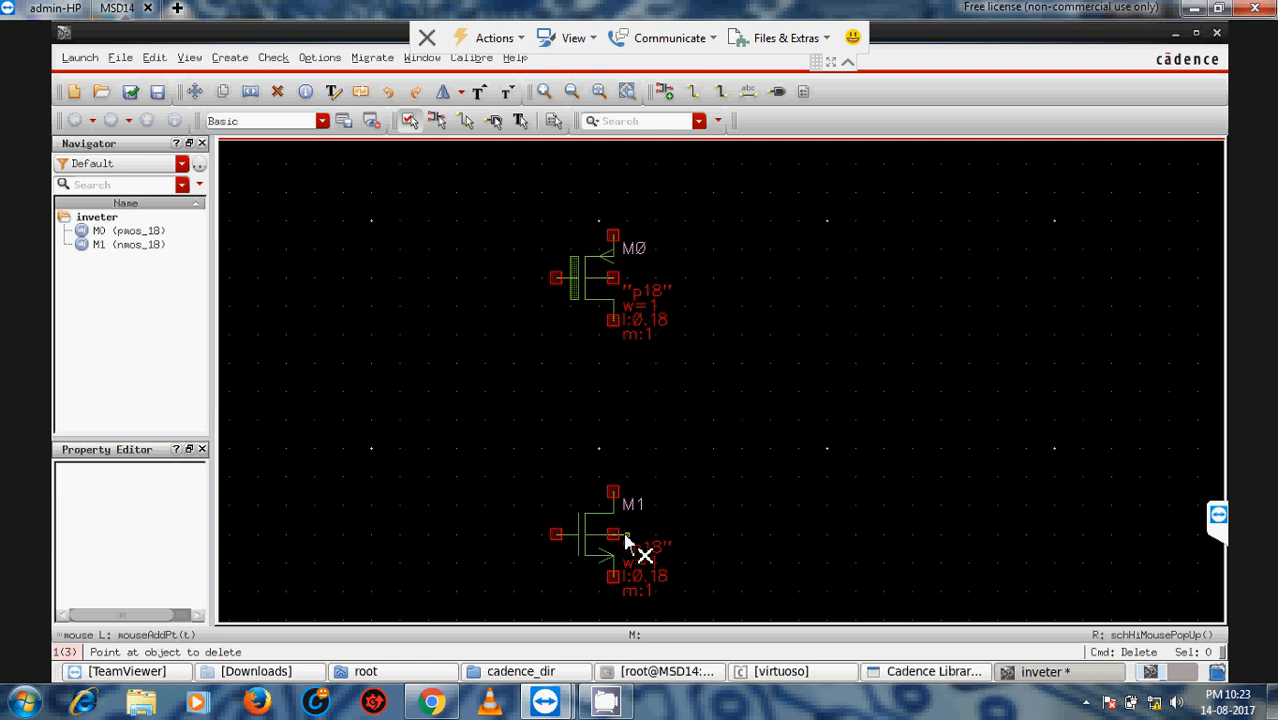
scroll(627, 547, "up", 1, "ctrl")
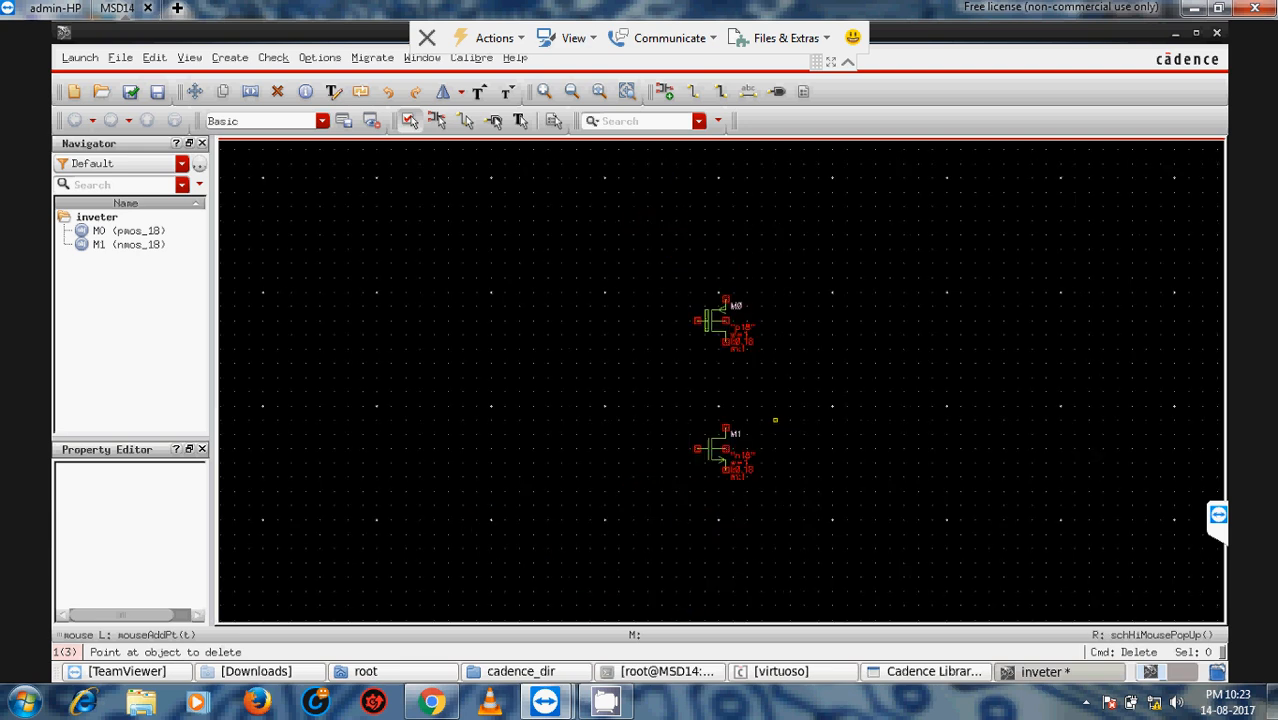
scroll(775, 421, "up", 2)
scroll(774, 424, "down", 3)
scroll(774, 424, "up", 3)
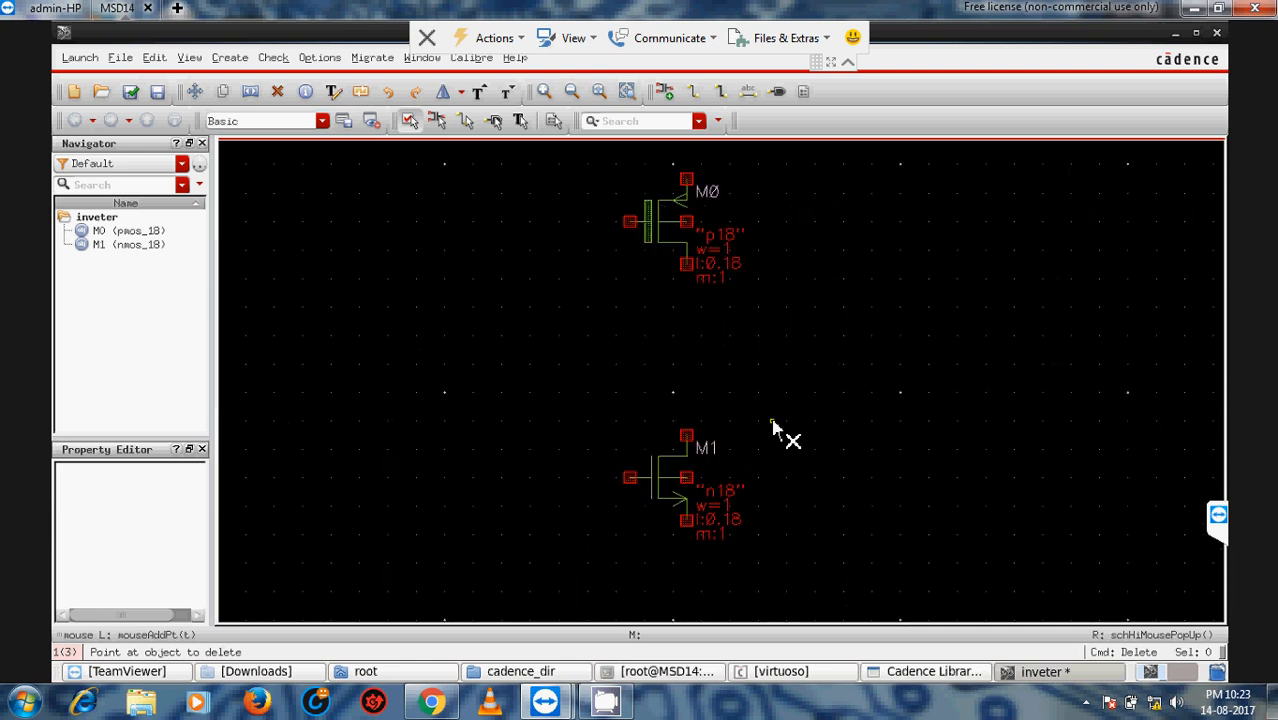
scroll(773, 424, "down", 3)
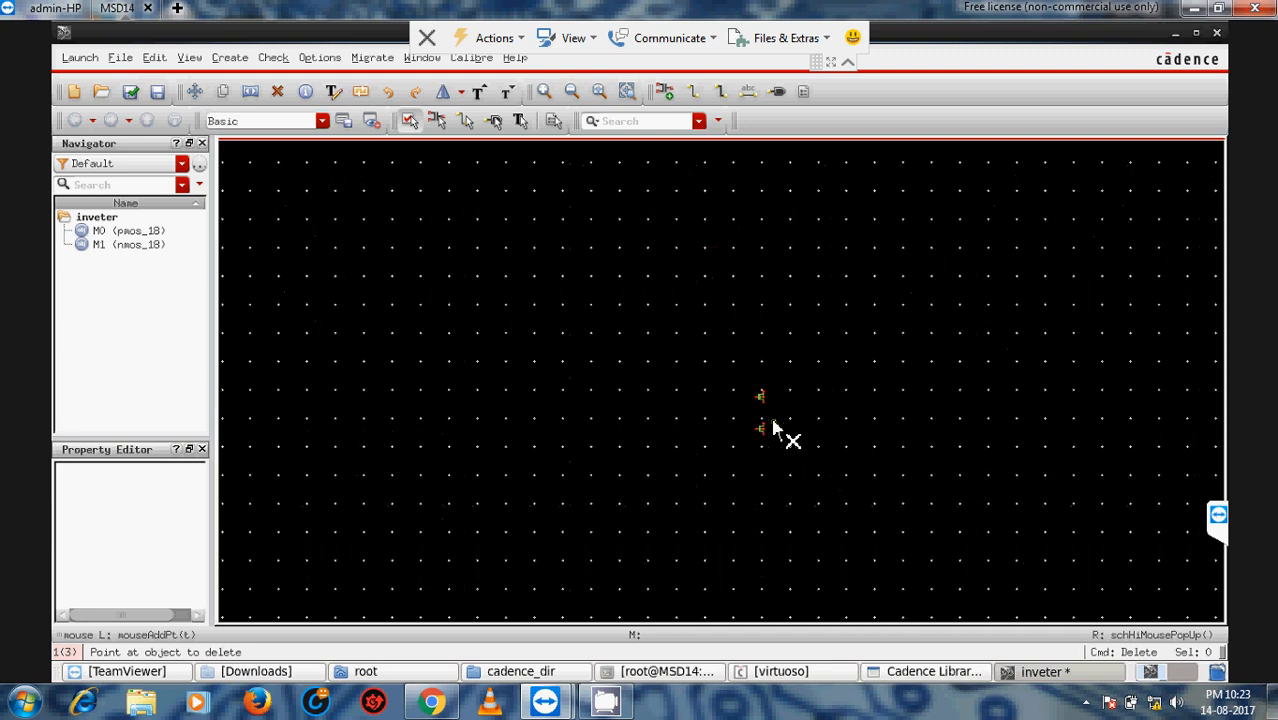
scroll(774, 424, "up", 5)
scroll(772, 418, "down", 2)
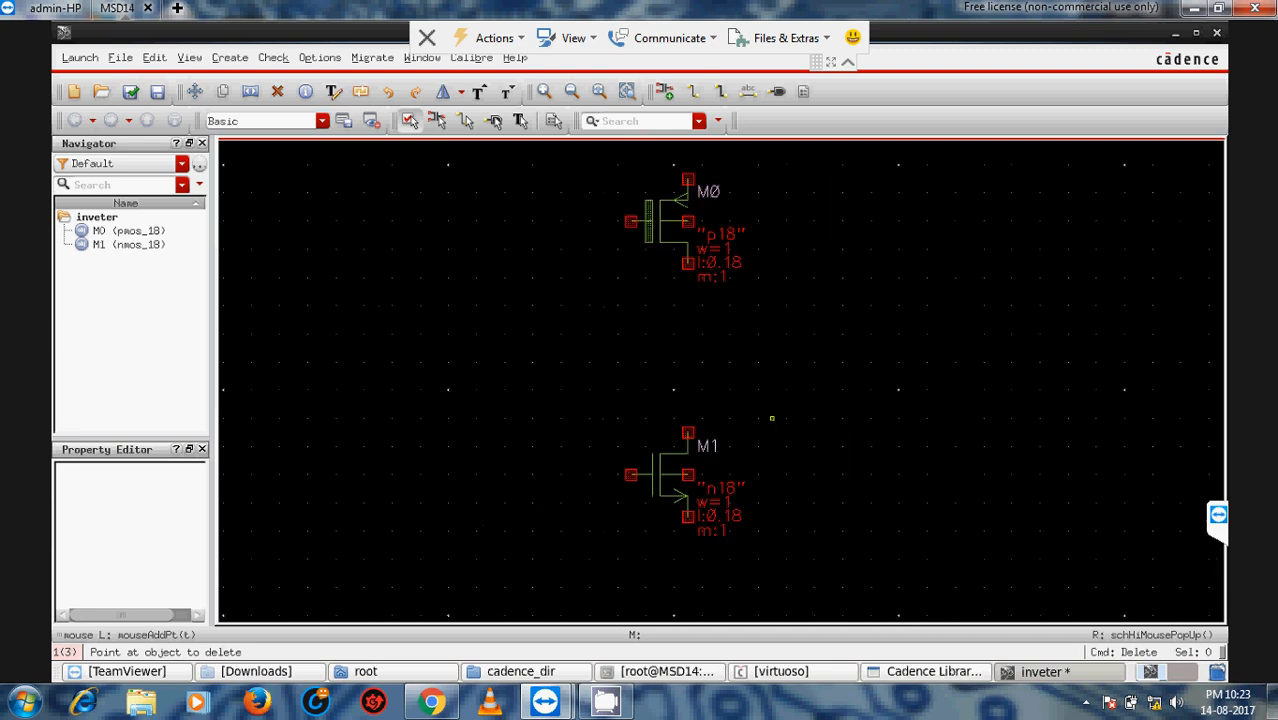
key("Escape")
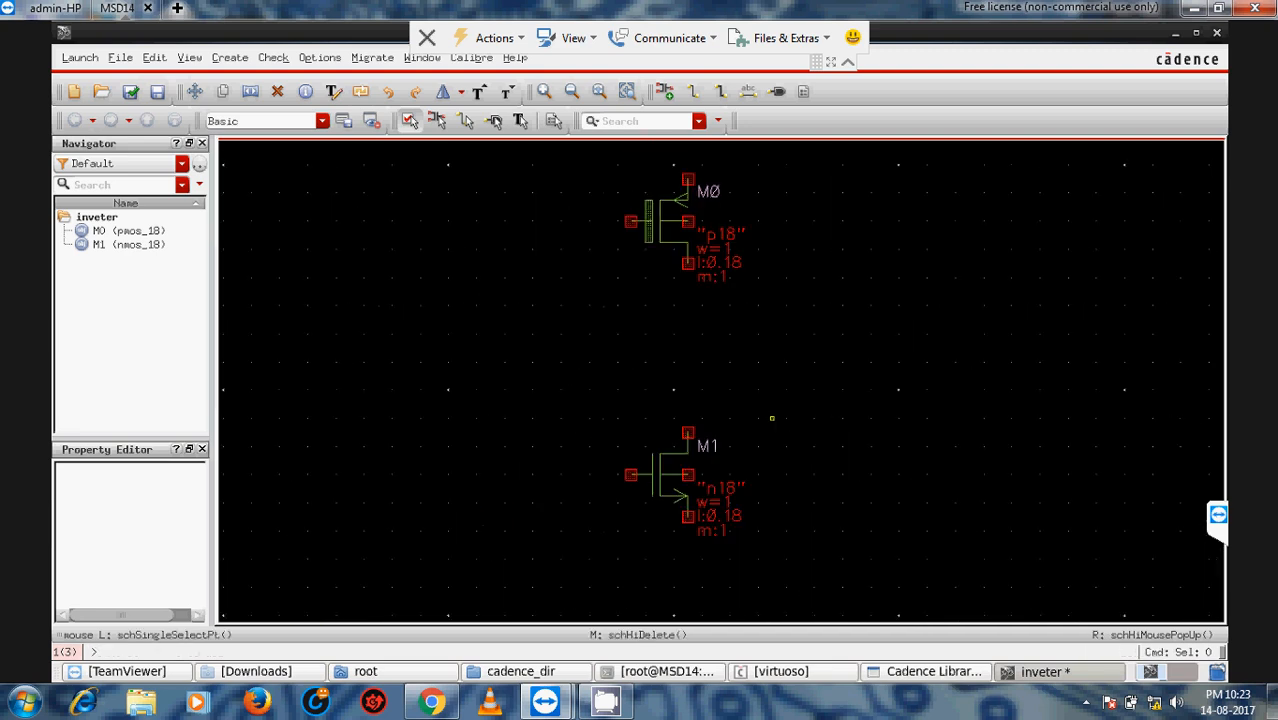
Wire the pmos_18's drain straight down to the nmos_18's drain, and tie the nmos_18's source to its body terminal.
left_click(701, 93)
left_click(688, 264)
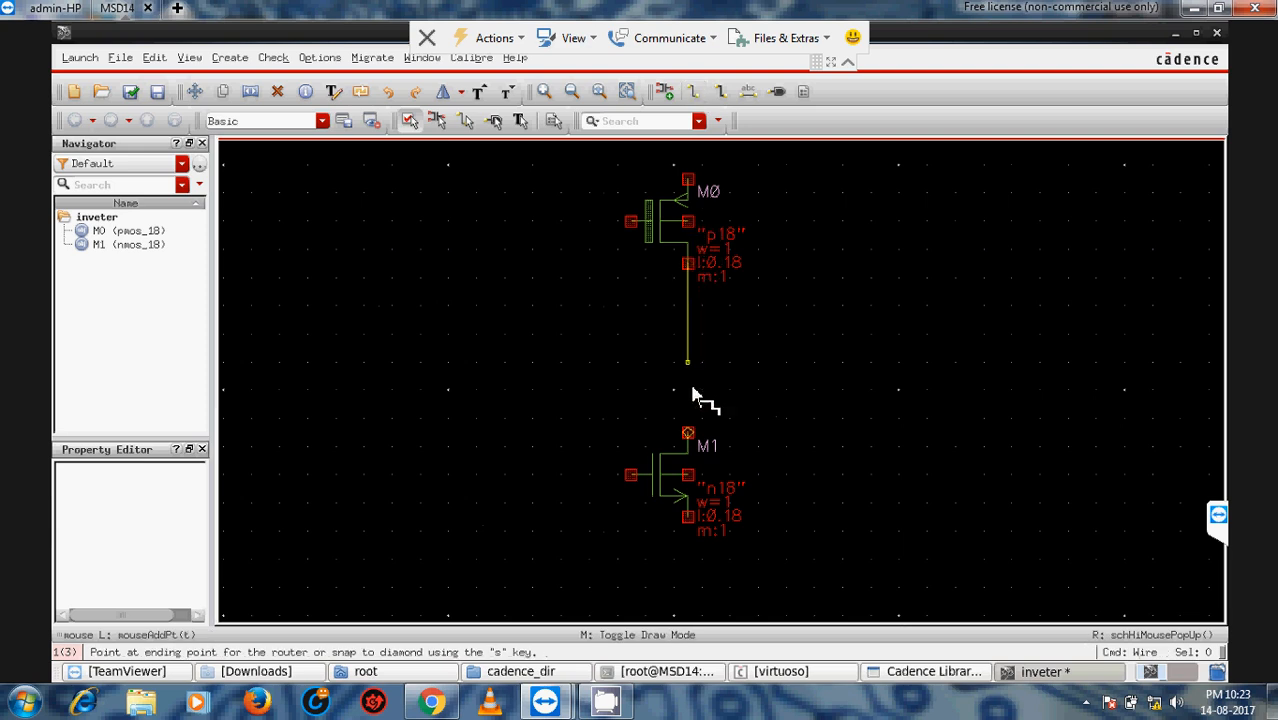
left_click(689, 434)
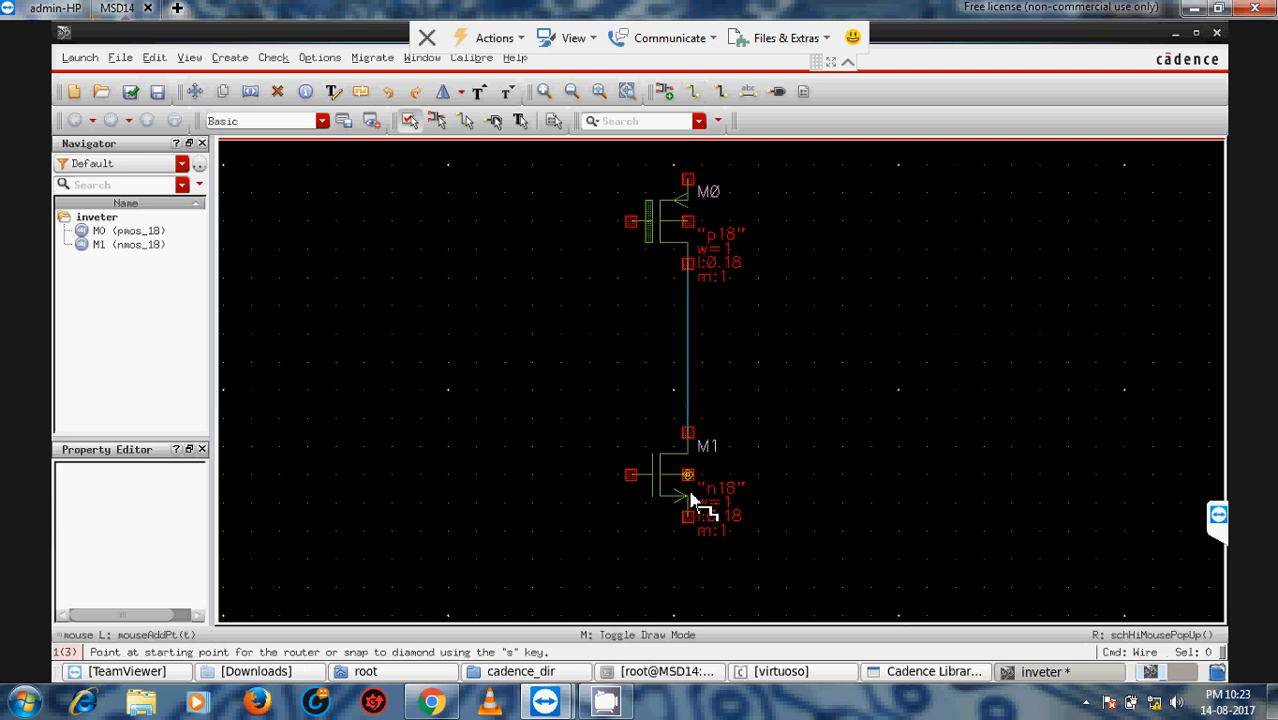
left_click(689, 513)
left_click(688, 473)
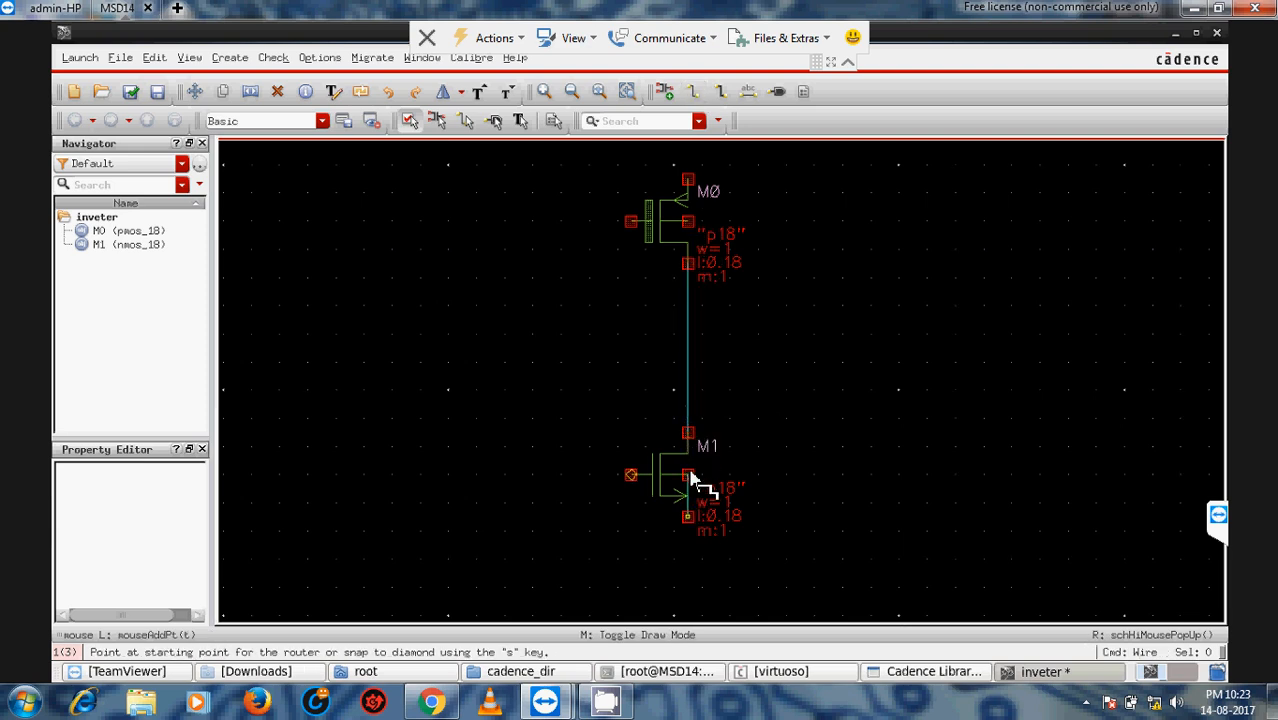
Wire the gates of both transistors together and tie the pmos_18's body terminal to its source.
left_click(630, 222)
left_click(631, 475)
left_click(688, 222)
left_click(688, 181)
Draw a short output wire off the shared drain wire and a longer input wire off the shared gate wire.
left_click(744, 373)
left_click(758, 376)
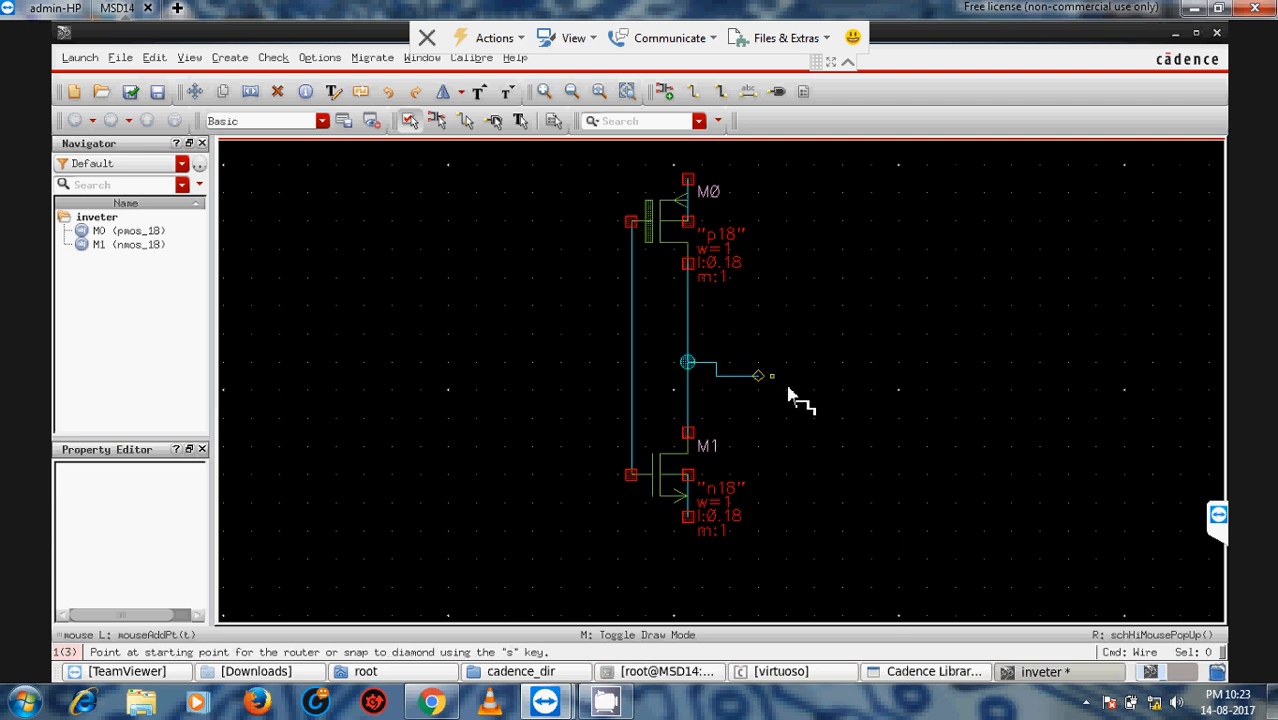
left_click(630, 348)
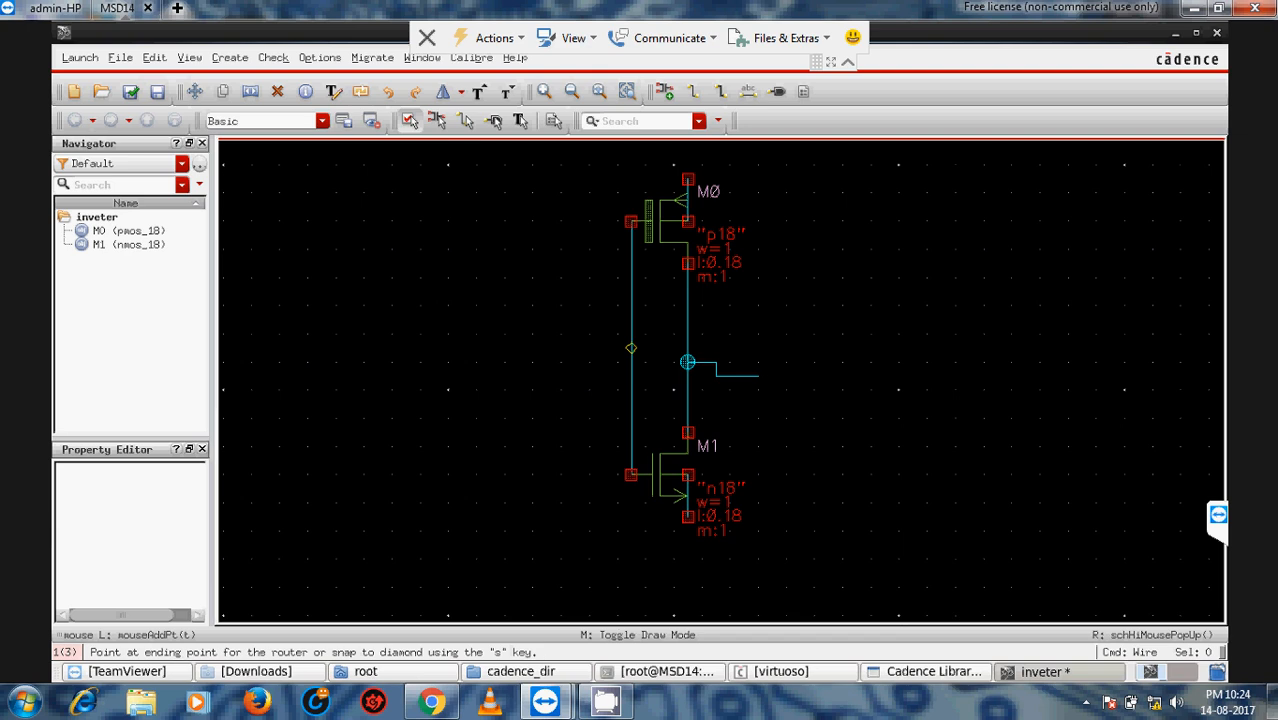
left_click(456, 349)
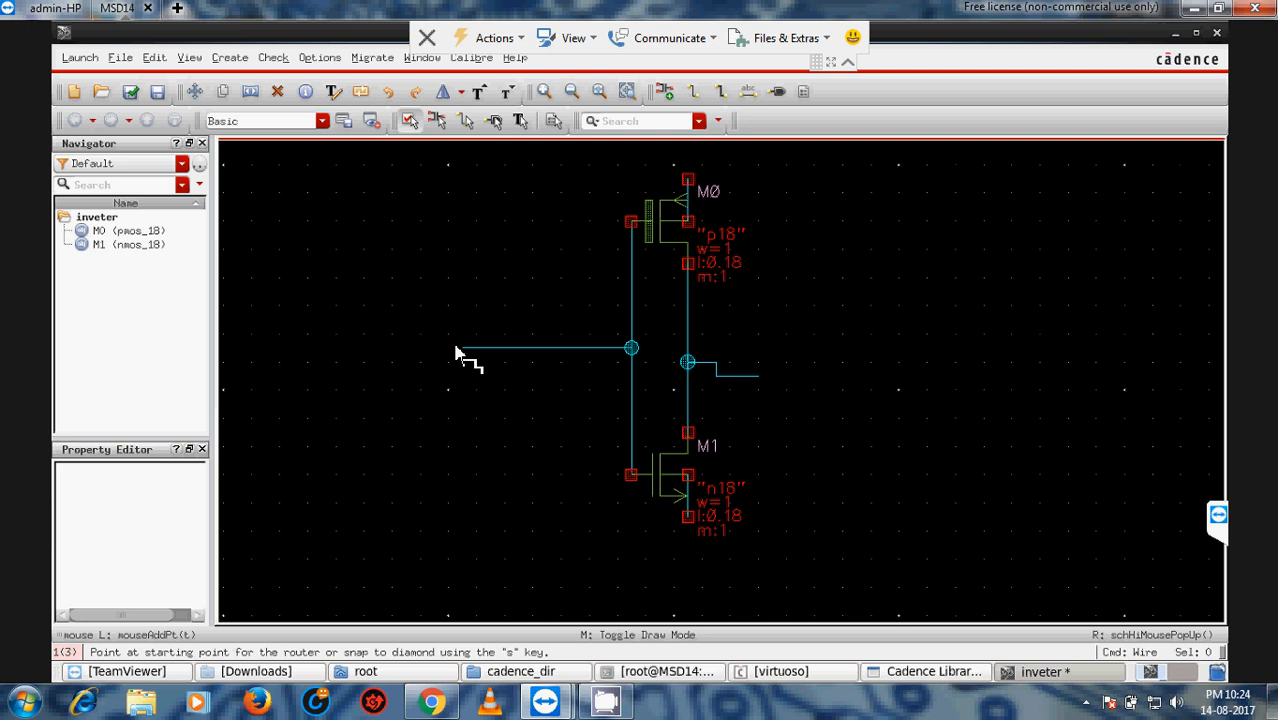
key("Escape")
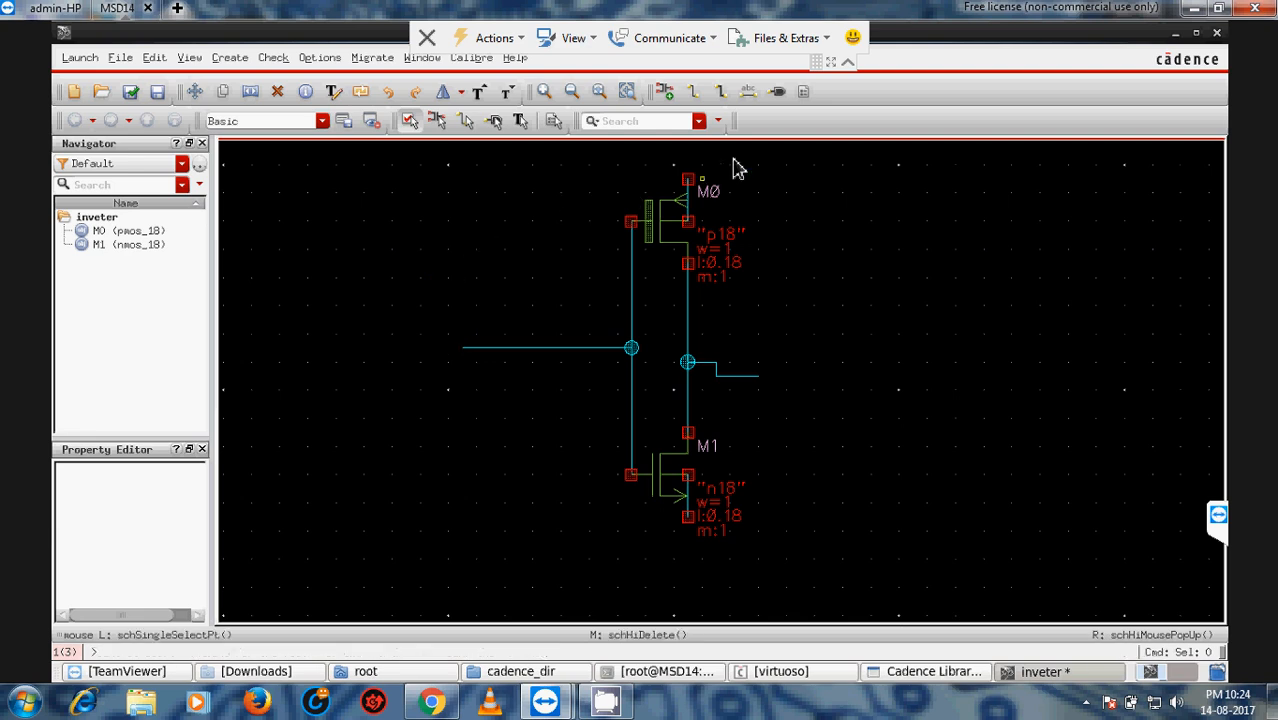
left_click(778, 93)
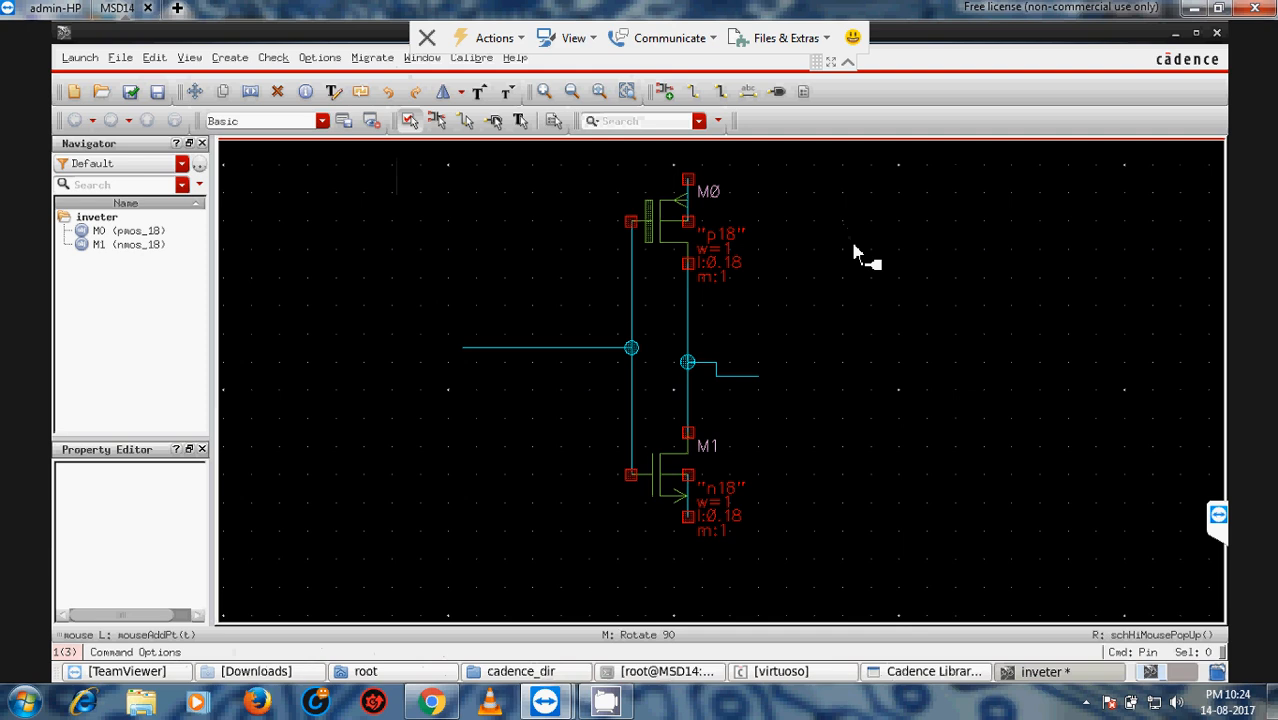
left_click(855, 250)
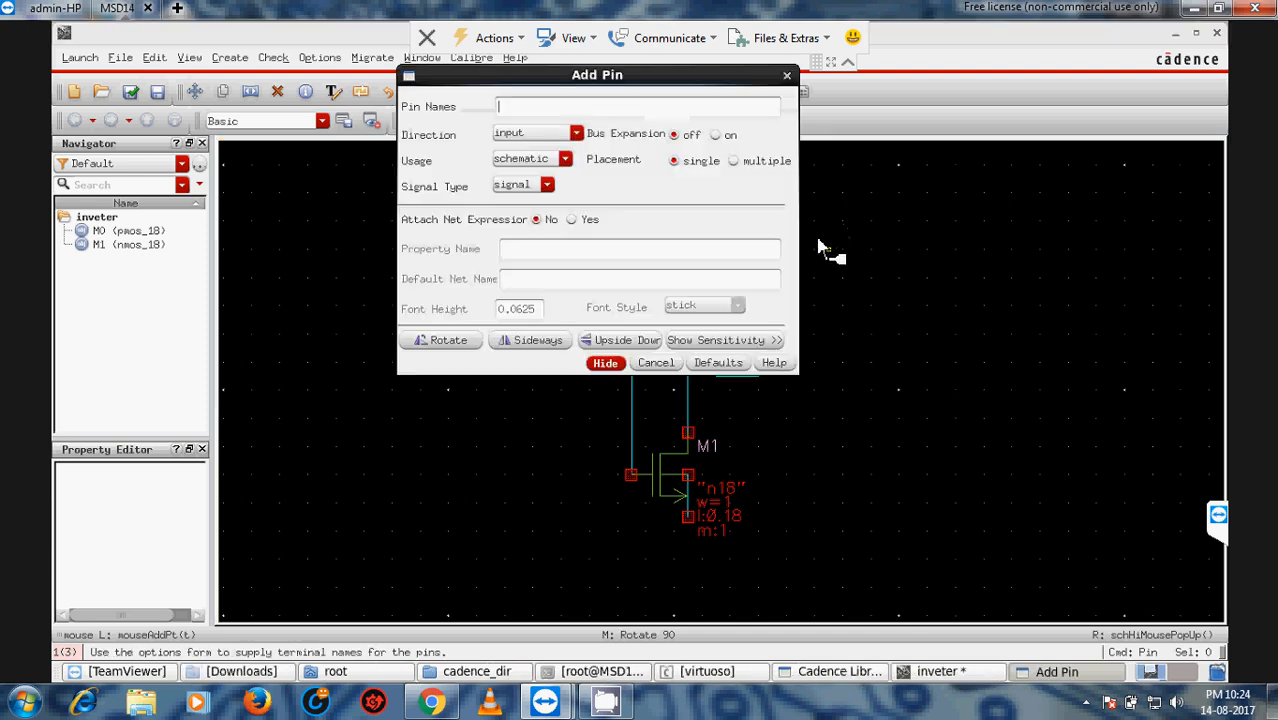
left_click(786, 77)
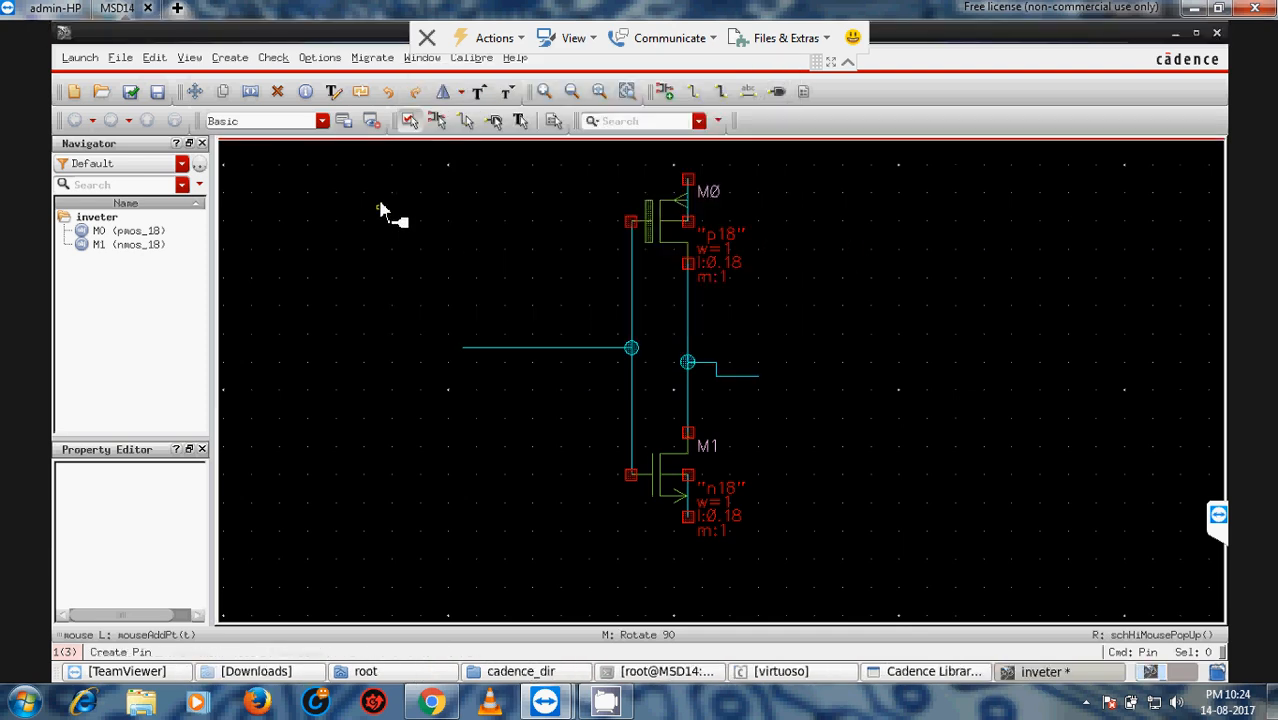
left_click(244, 58)
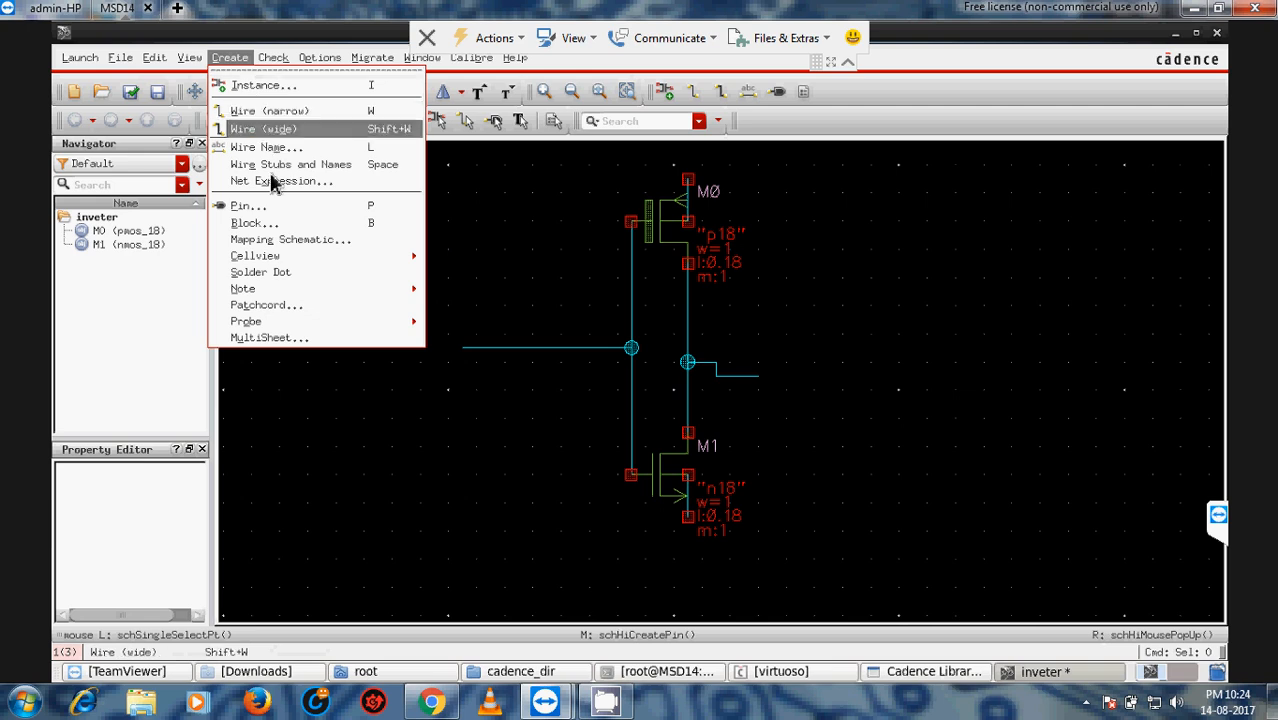
left_click(505, 221)
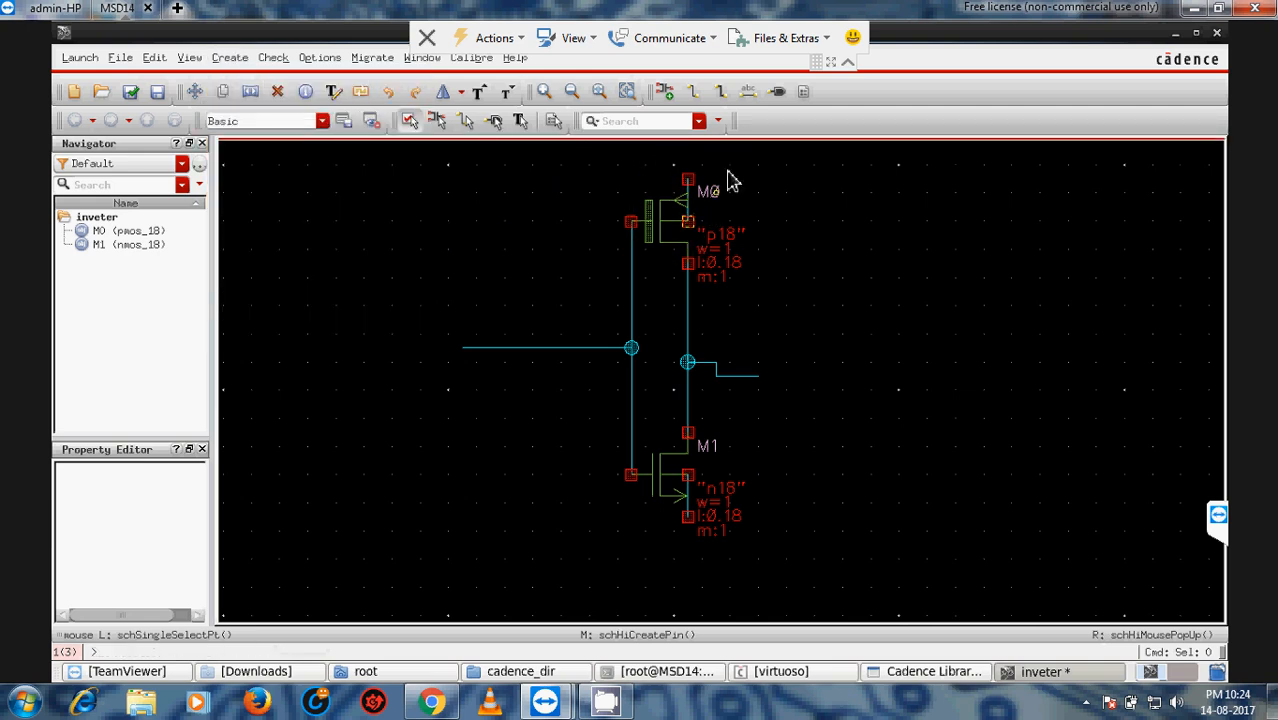
Define input pins named in, vdd and vss, and place the in pin at the free end of the input wire.
left_click(776, 91)
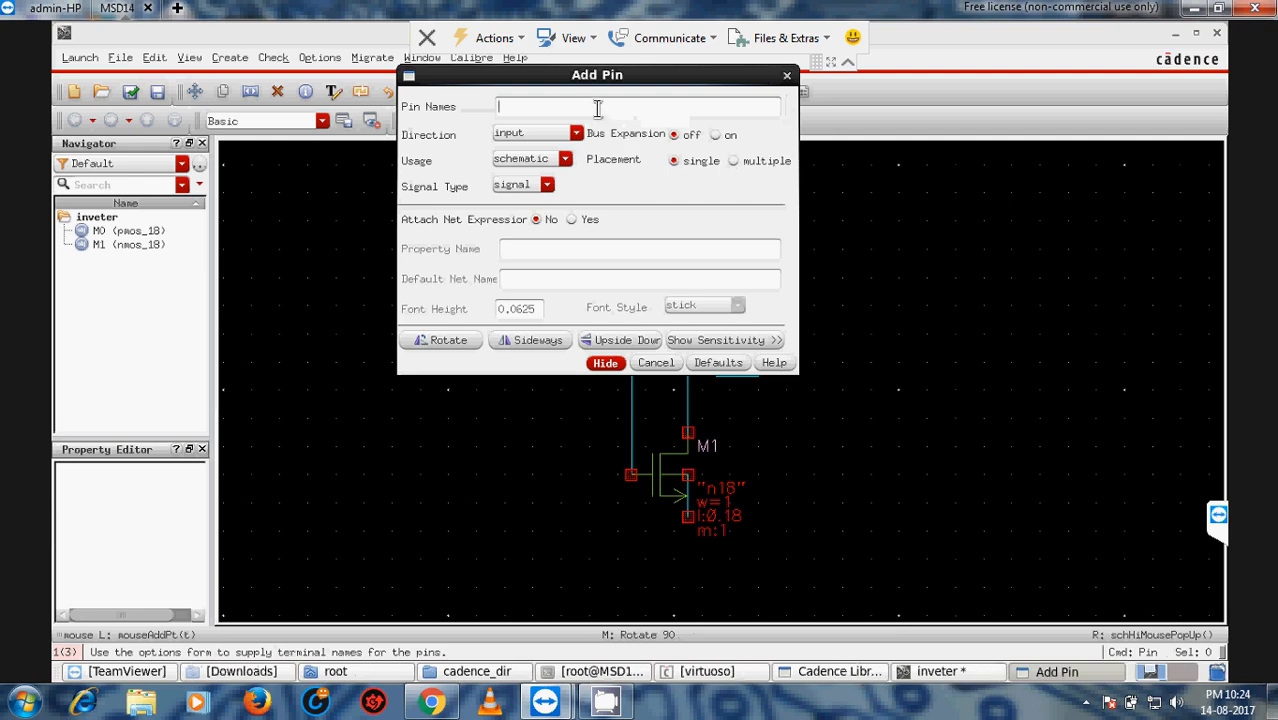
left_click_drag(596, 77, 510, 181)
left_click(505, 193)
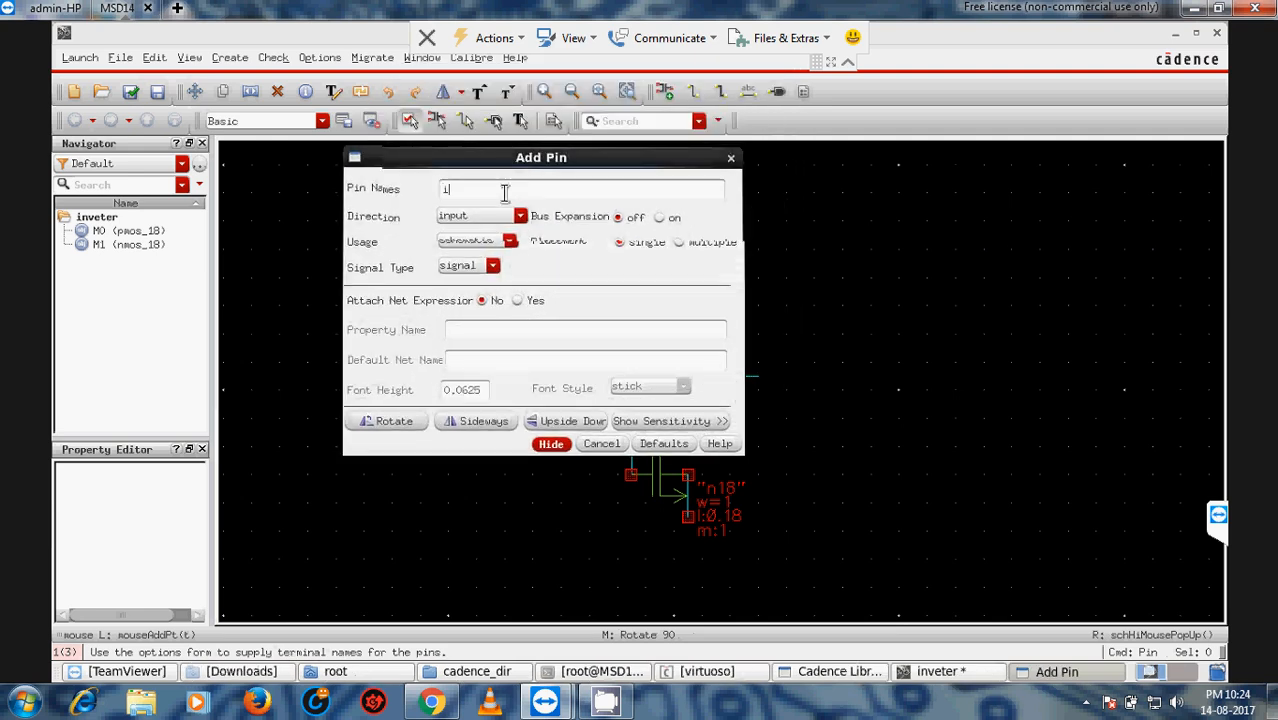
type("in vdd vss")
left_click(551, 443)
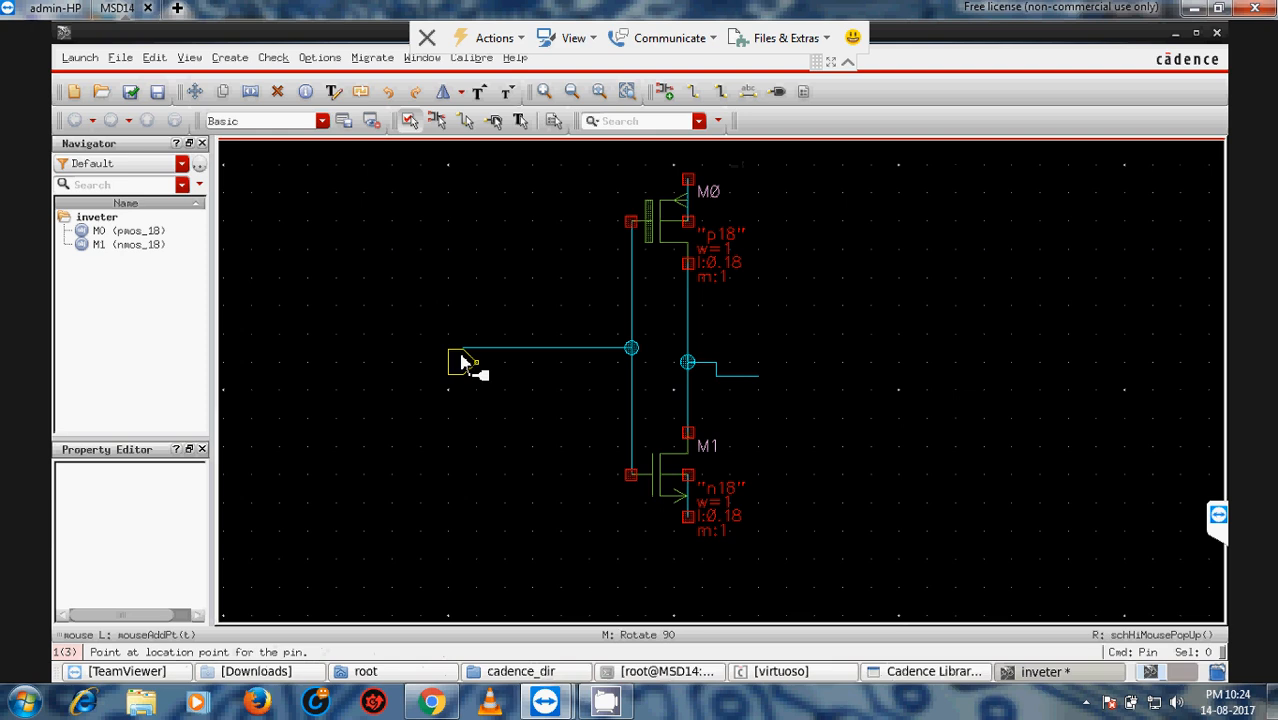
left_click(455, 353)
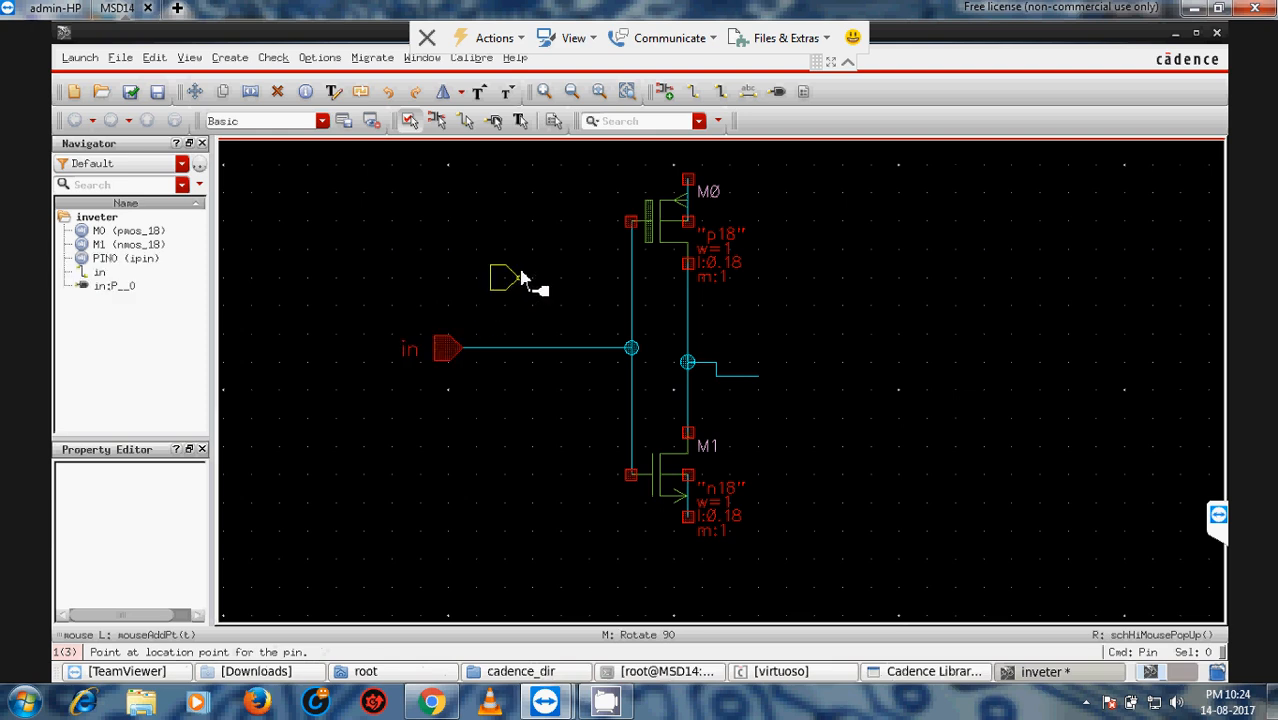
Rotate the vdd pin to point downward and place it directly above the pmos_18's source terminal.
scroll(520, 277, "up", 1)
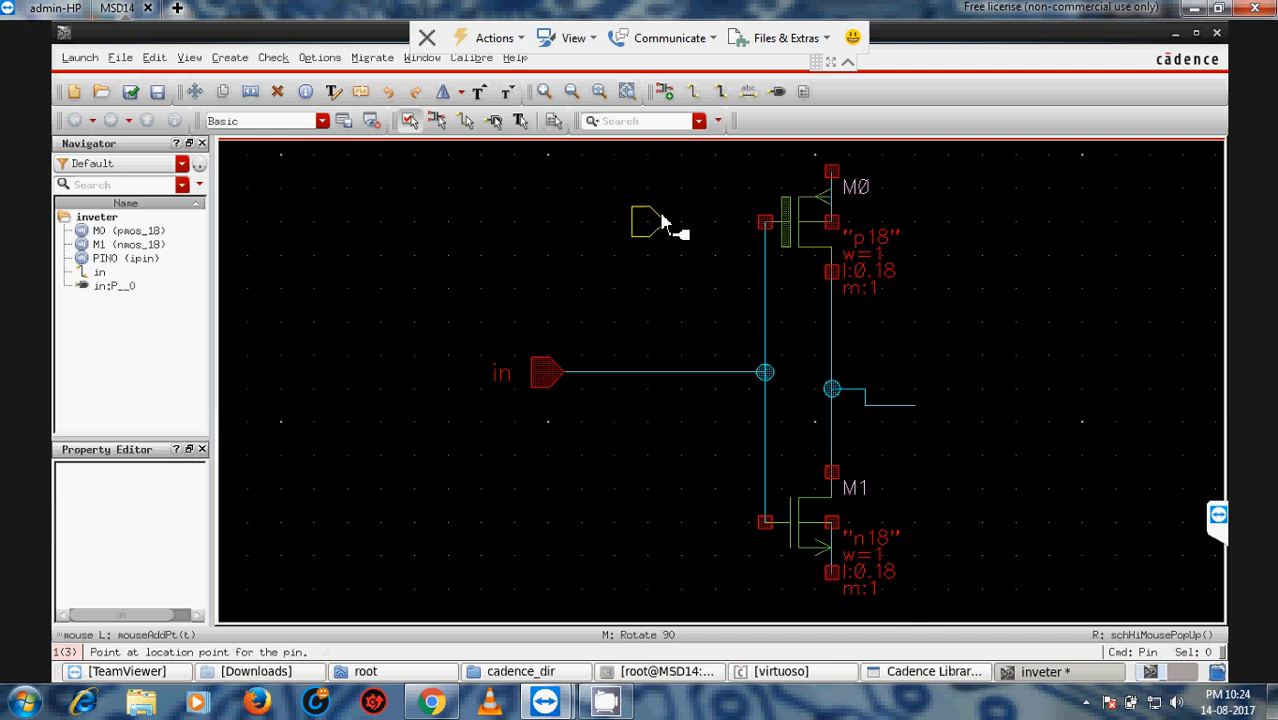
scroll(658, 214, "down", 3)
scroll(659, 214, "up", 1)
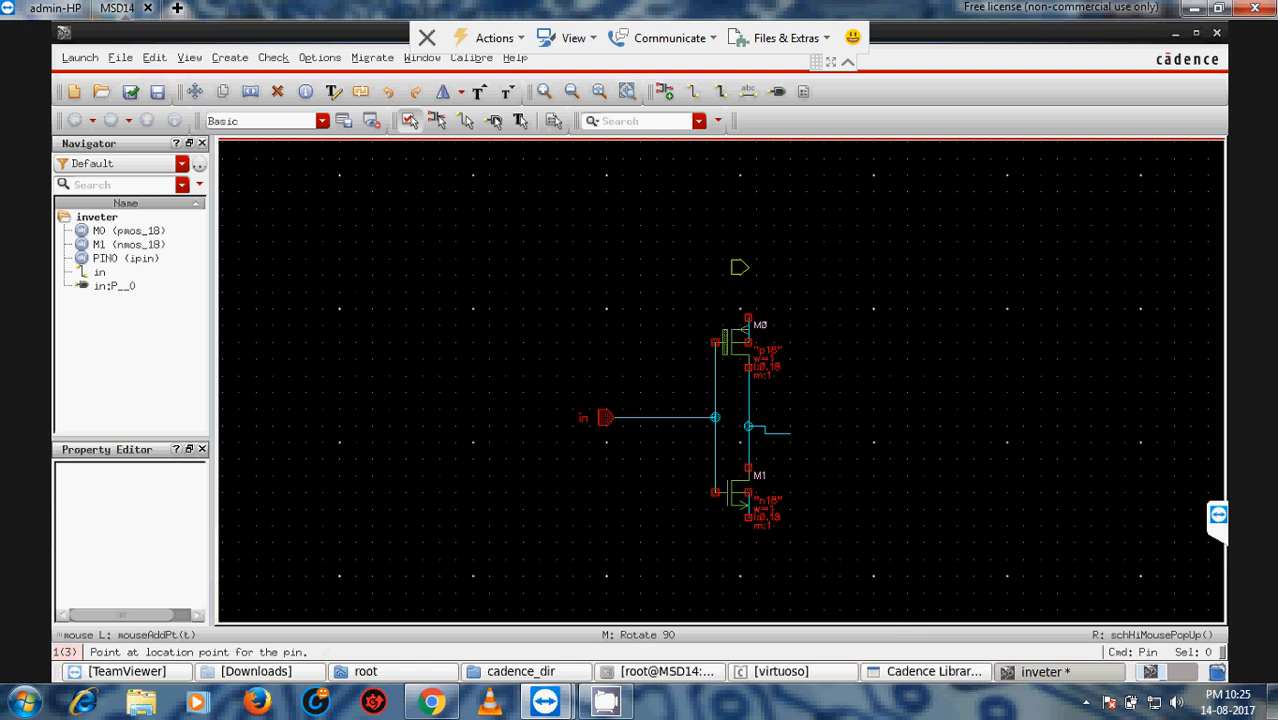
key("r")
key("r")
key("r")
left_click(748, 258)
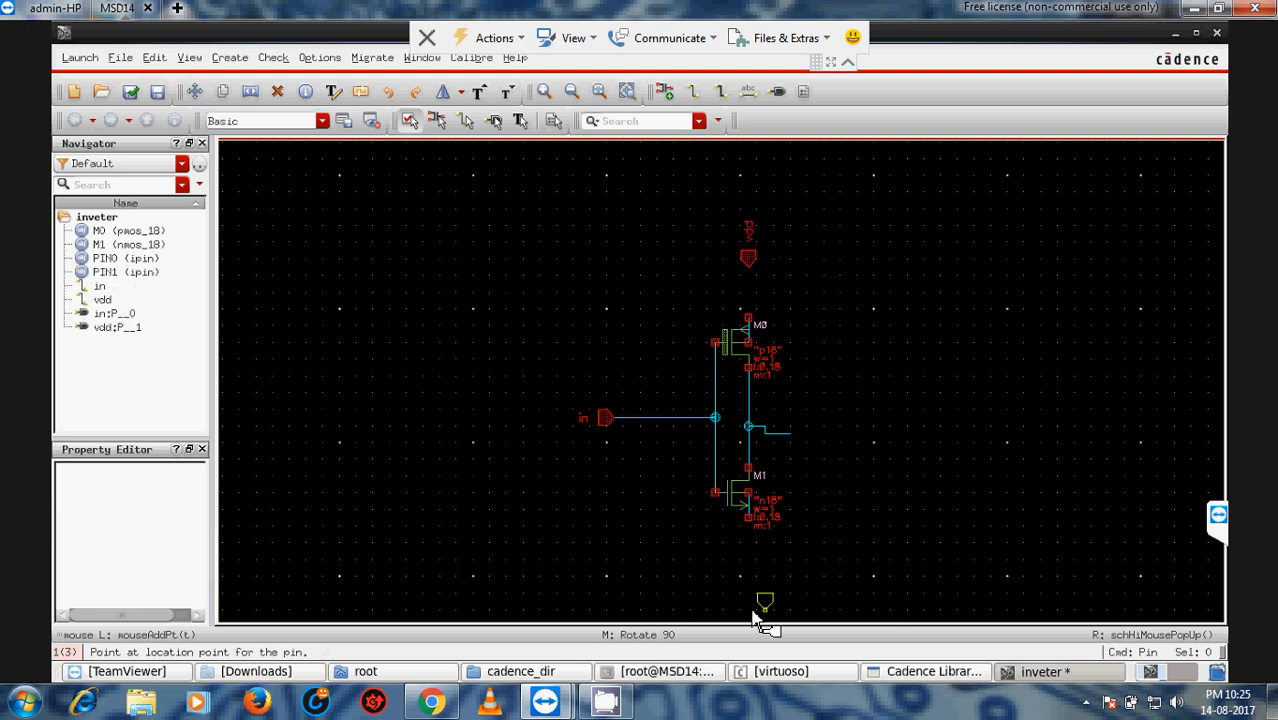
Rotate the vss pin to point upward and place it directly below the nmos_18's source terminal, ending pin placement.
key("r")
key("r")
left_click(766, 556)
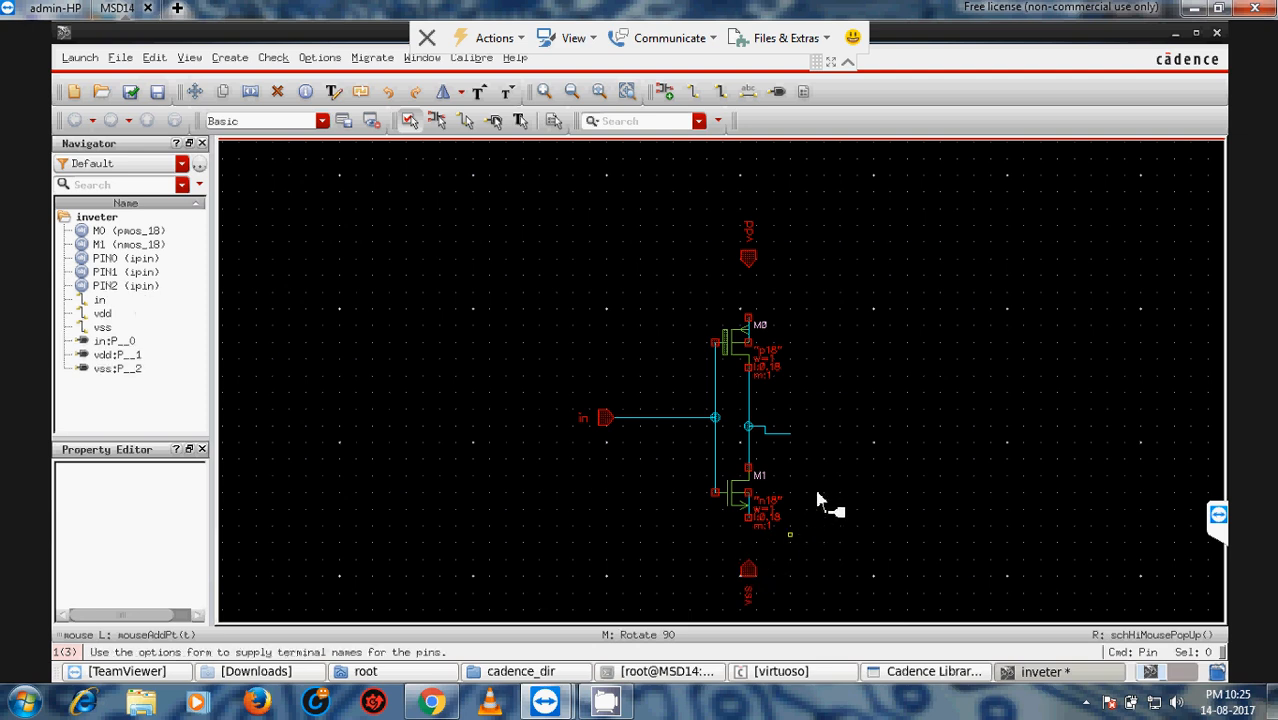
key("Escape")
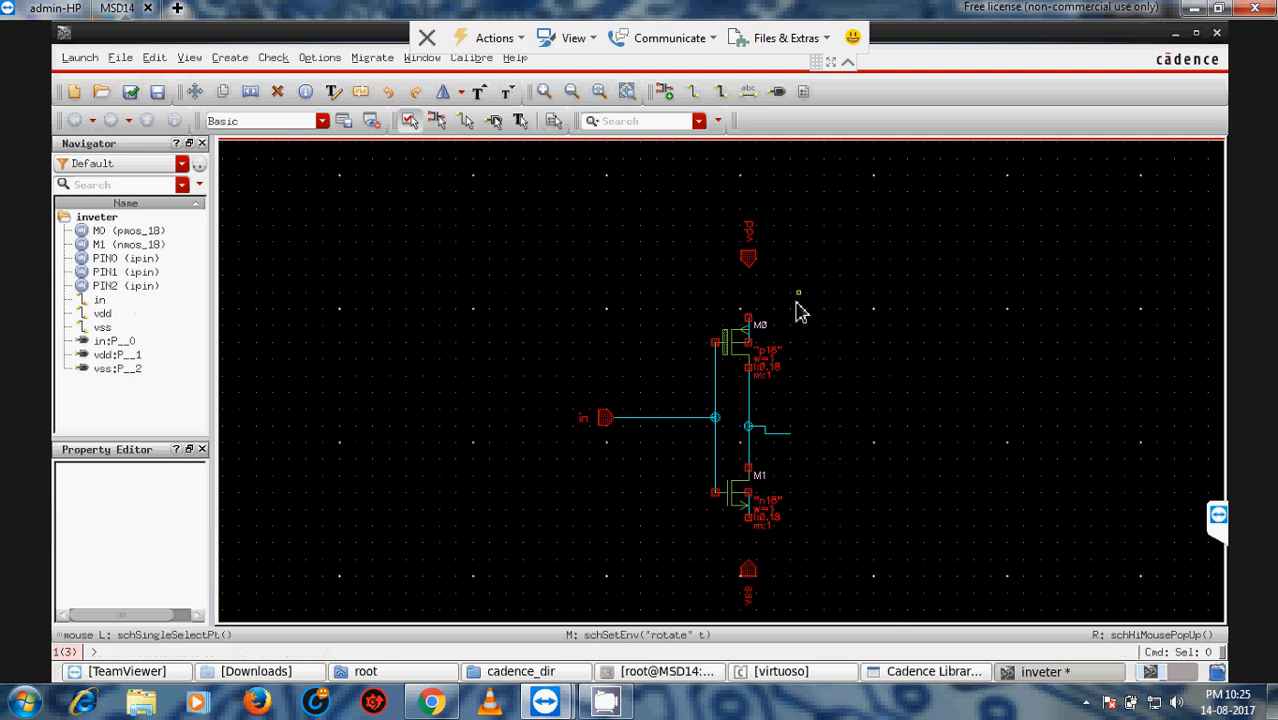
Wire the vdd pin to the pmos_18's source terminal and the nmos_18's source terminal to the vss pin.
left_click(695, 93)
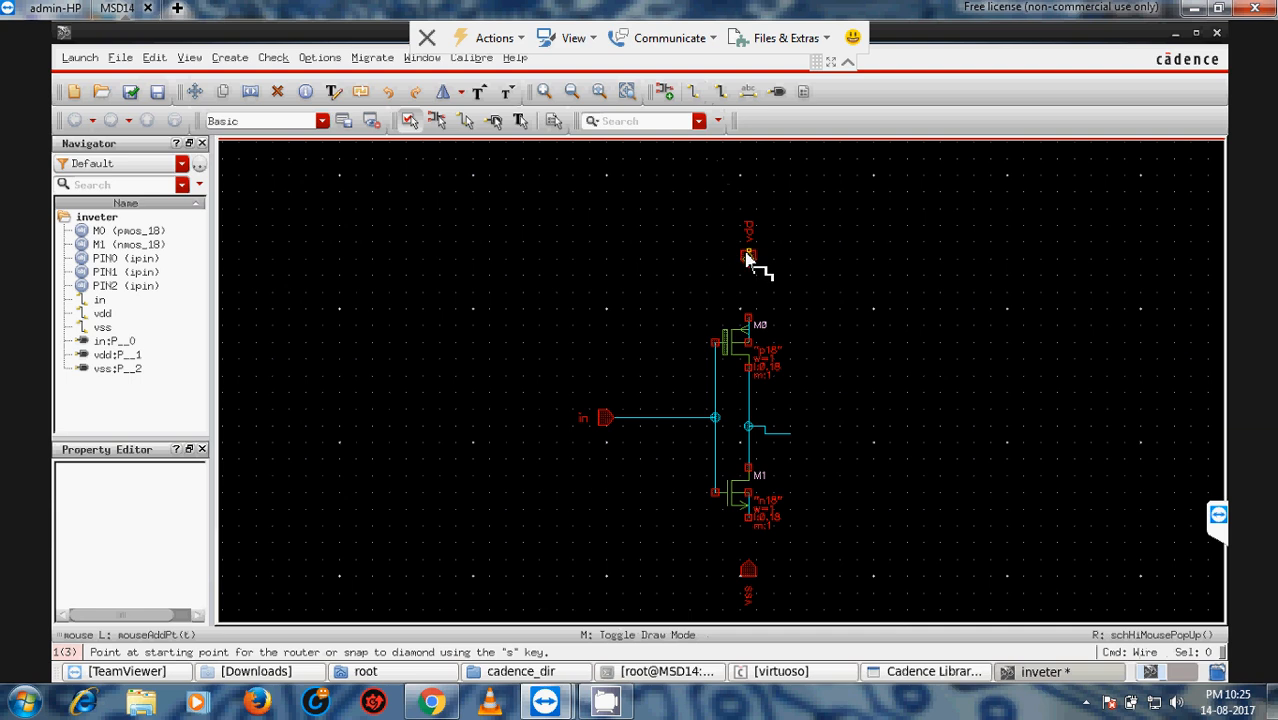
left_click(748, 259)
left_click(748, 318)
left_click(749, 519)
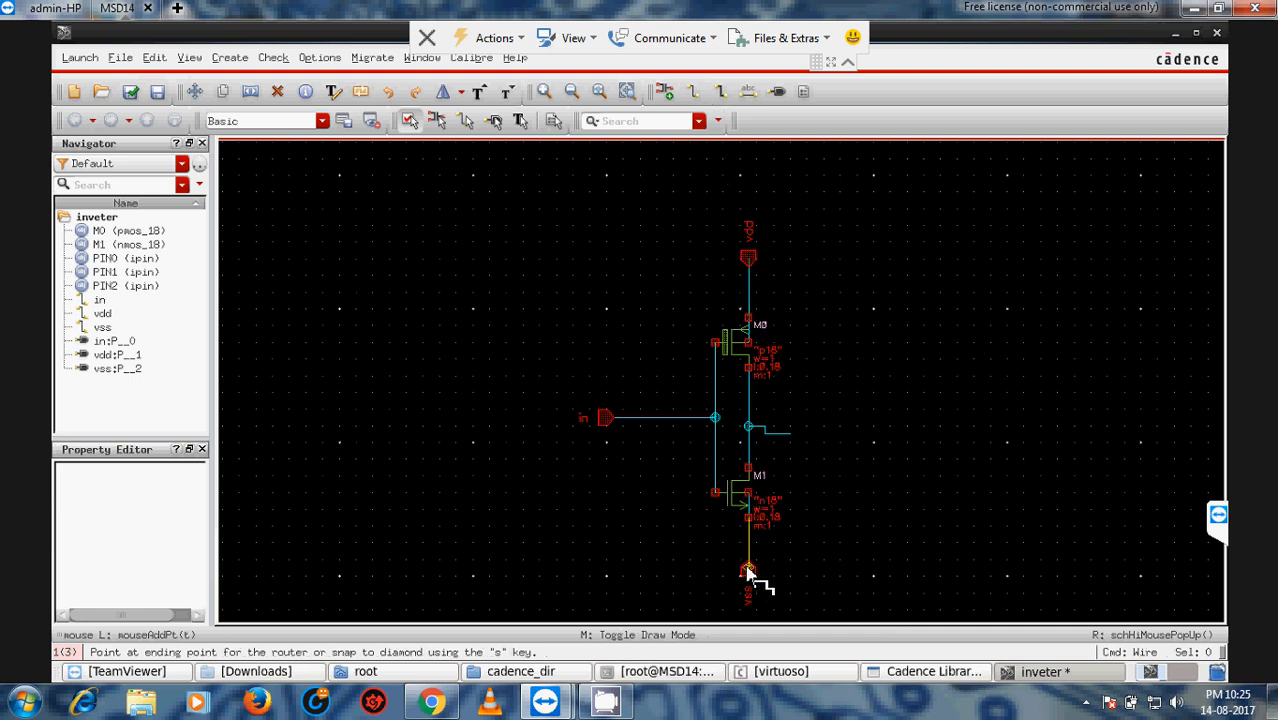
left_click(749, 571)
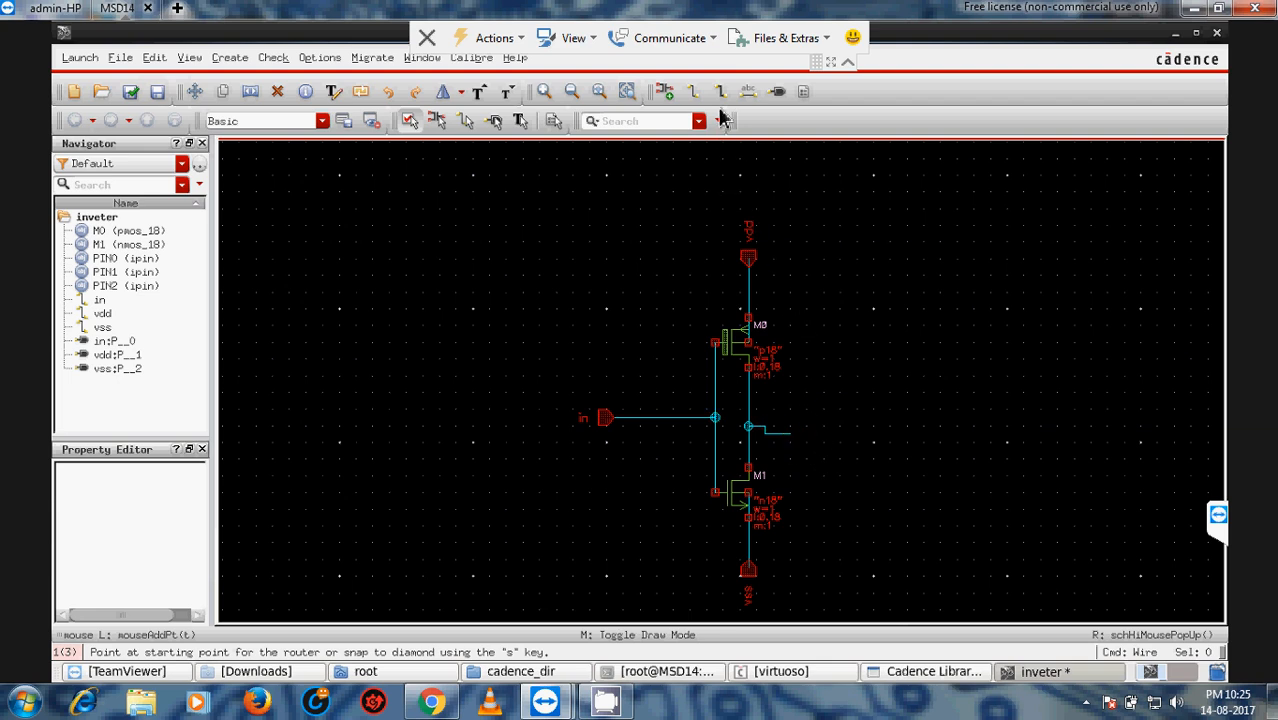
Add an output-direction pin named out at the free end of the output wire, ending pin placement.
left_click(778, 92)
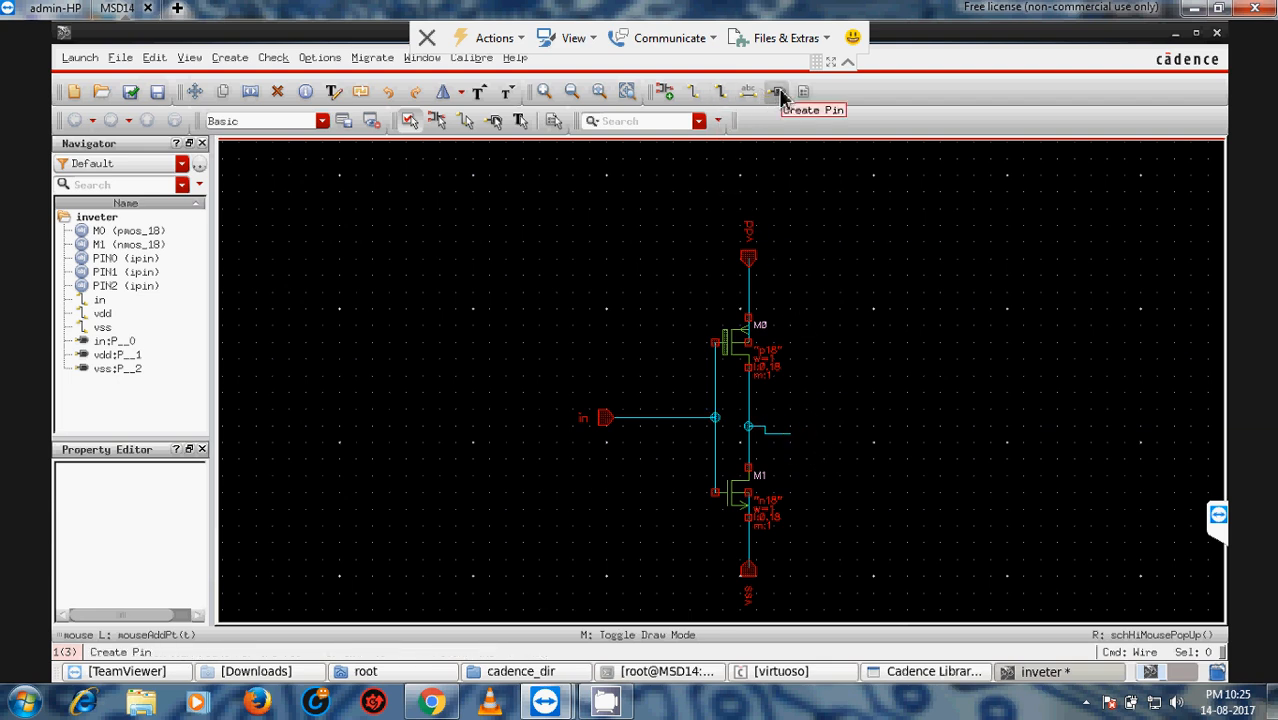
left_click(779, 92)
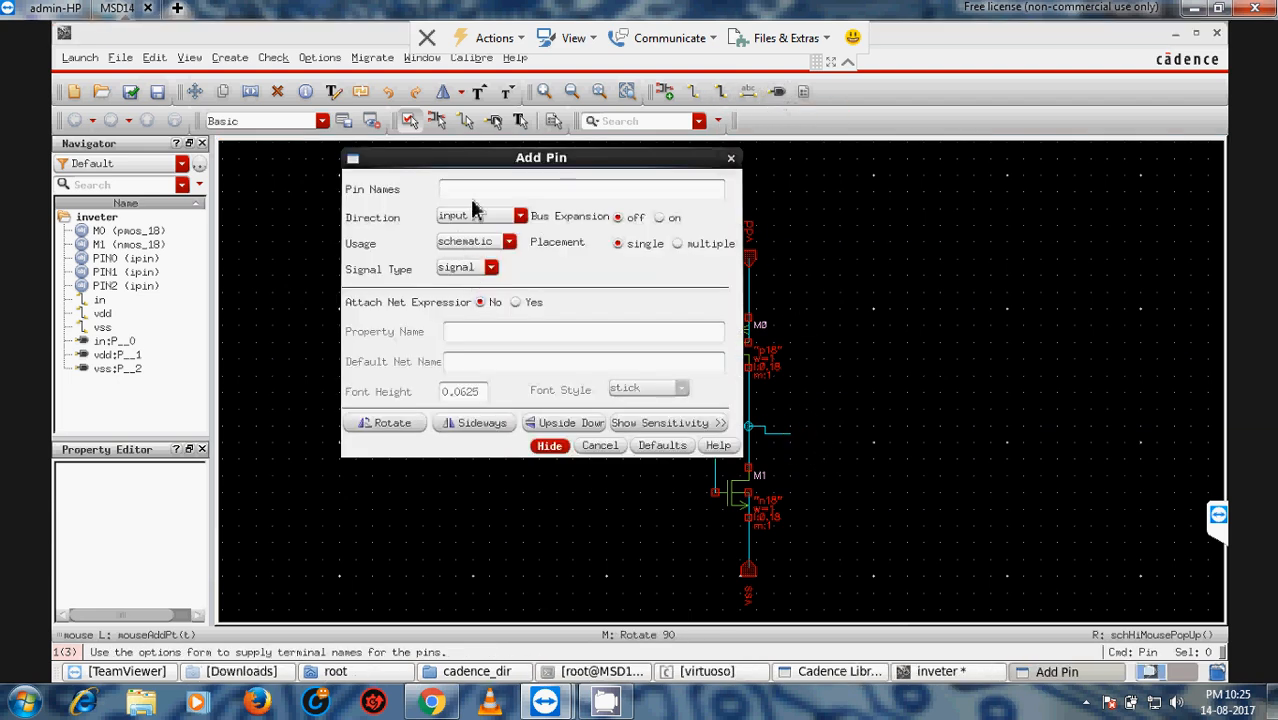
type("out")
left_click(476, 218)
left_click(471, 240)
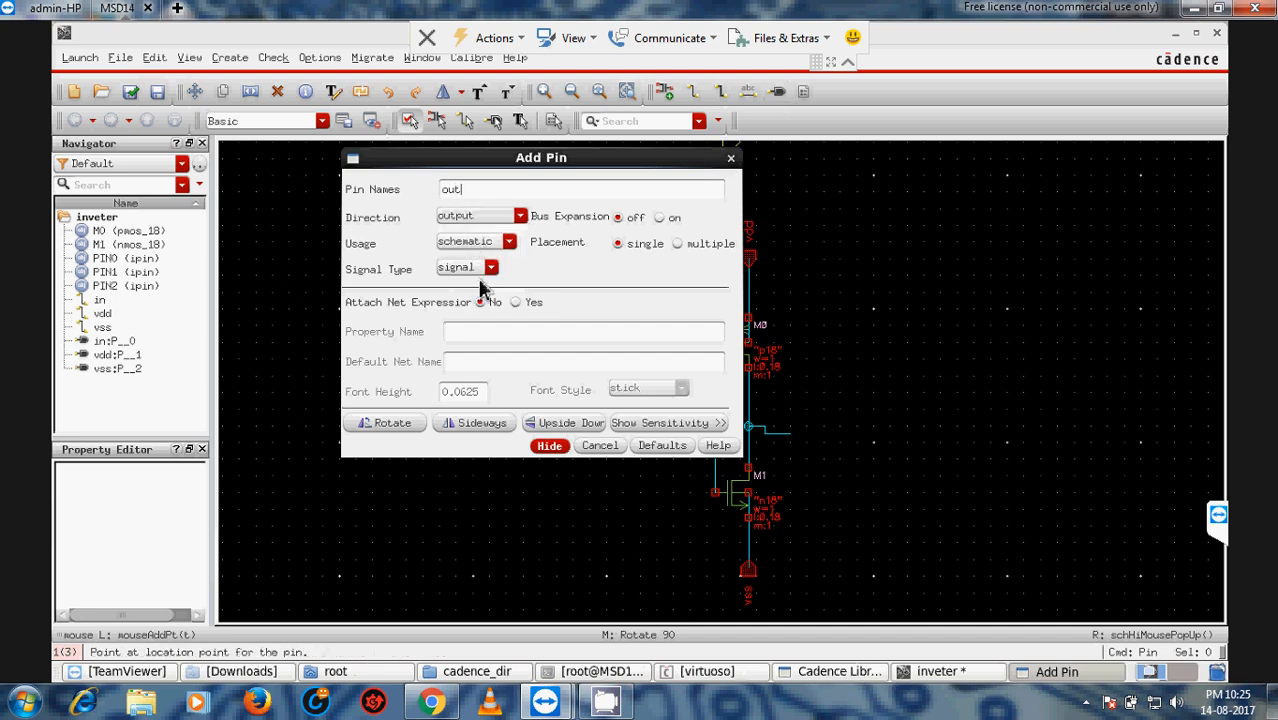
left_click(551, 447)
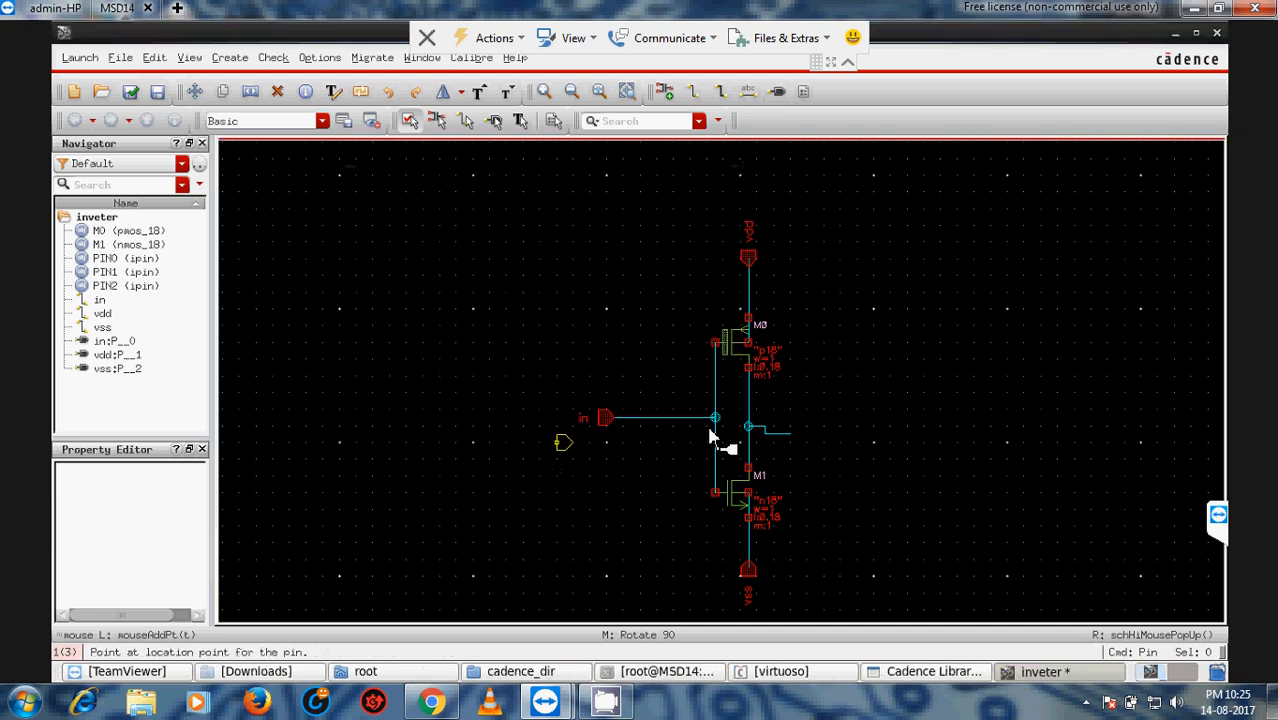
left_click(793, 433)
key("Escape")
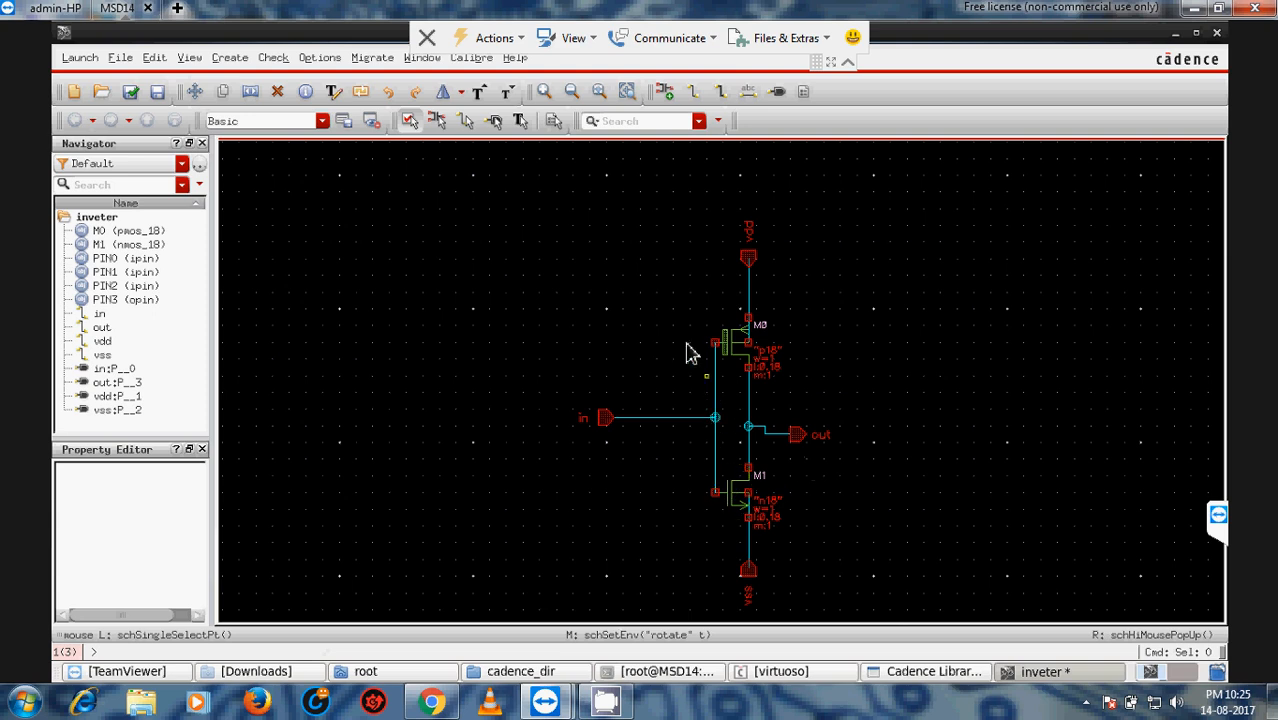
Label the input wire with the wire name in.
left_click(747, 93)
left_click(530, 134)
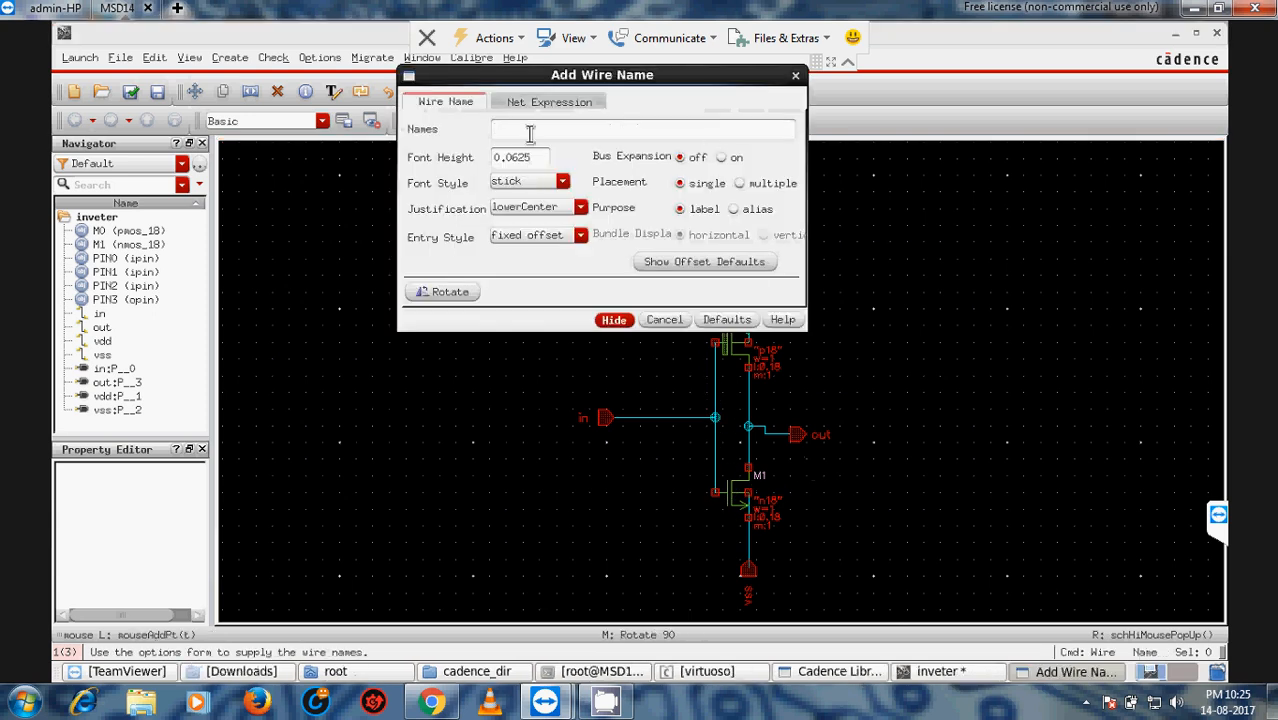
left_click(614, 320)
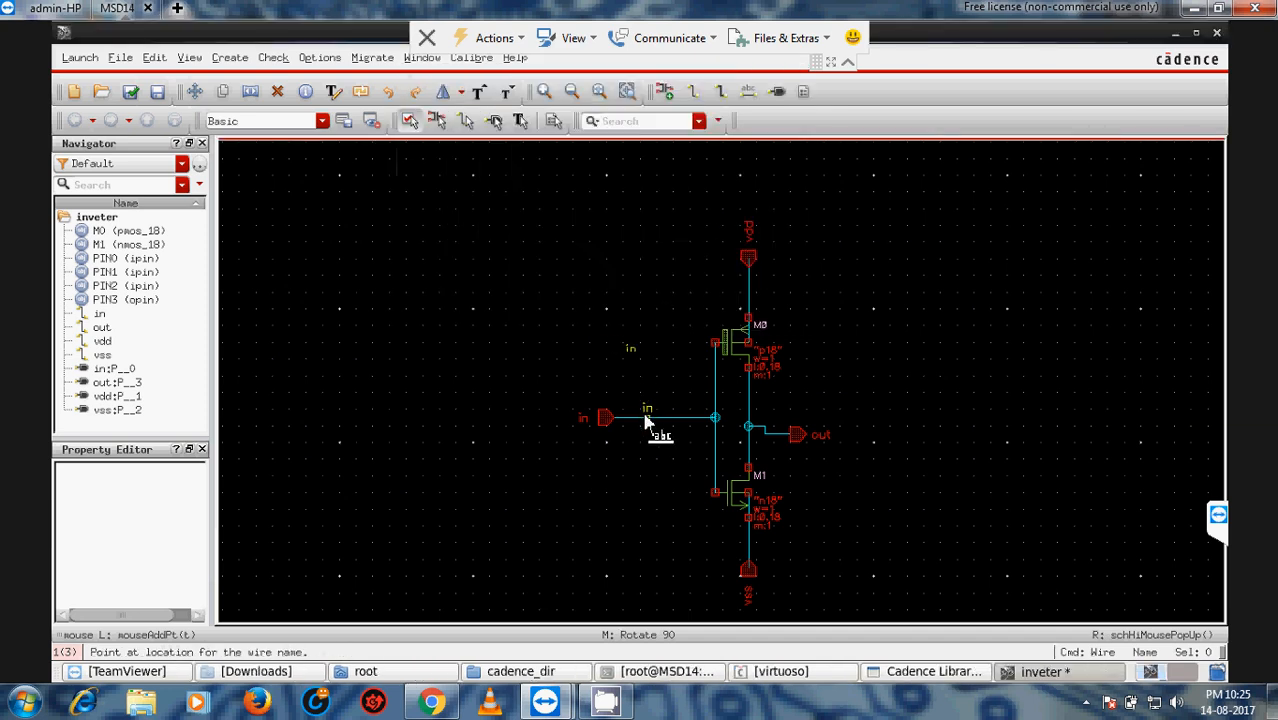
left_click(643, 418)
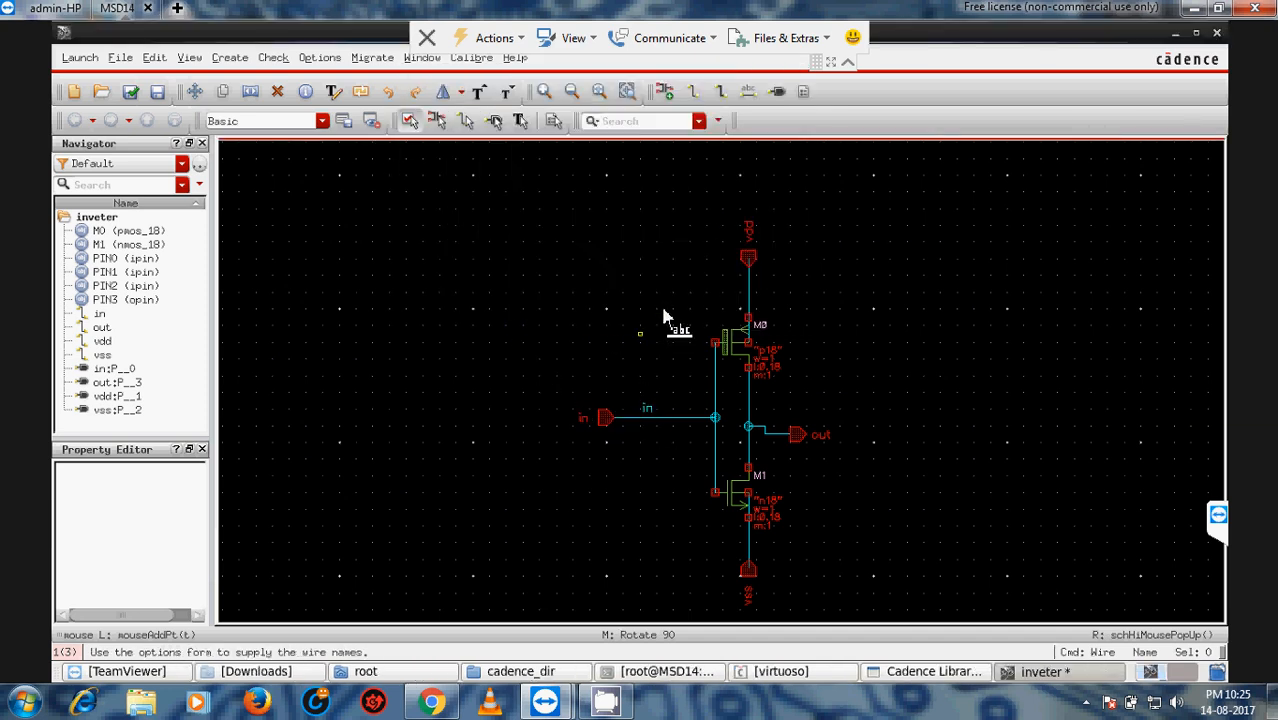
Define another wire name label as vdd.
left_click(755, 93)
type("v")
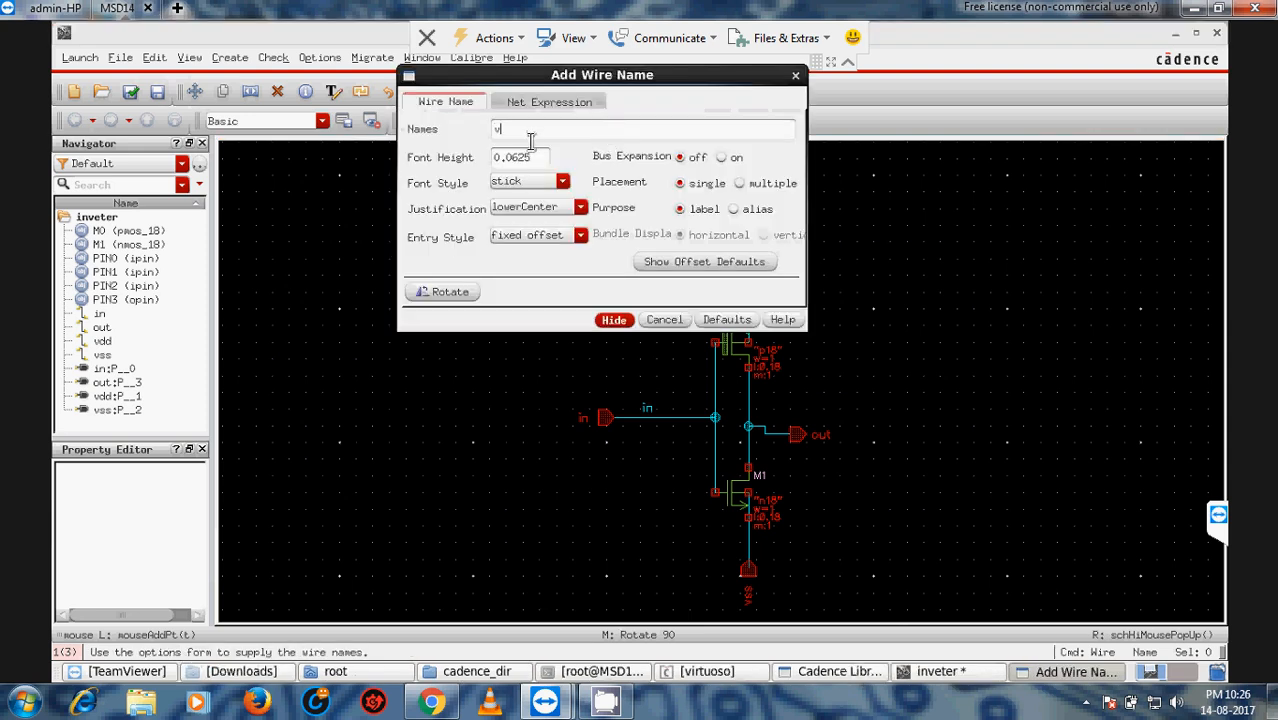
type("dd")
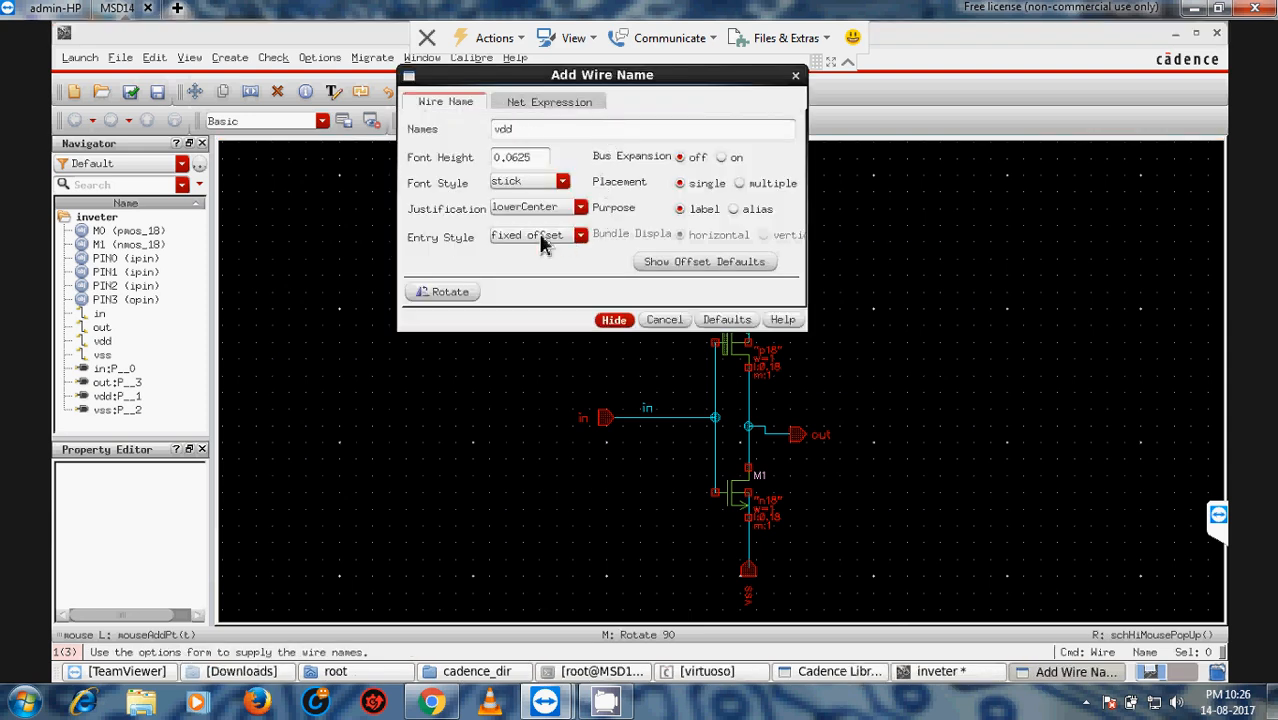
left_click(581, 239)
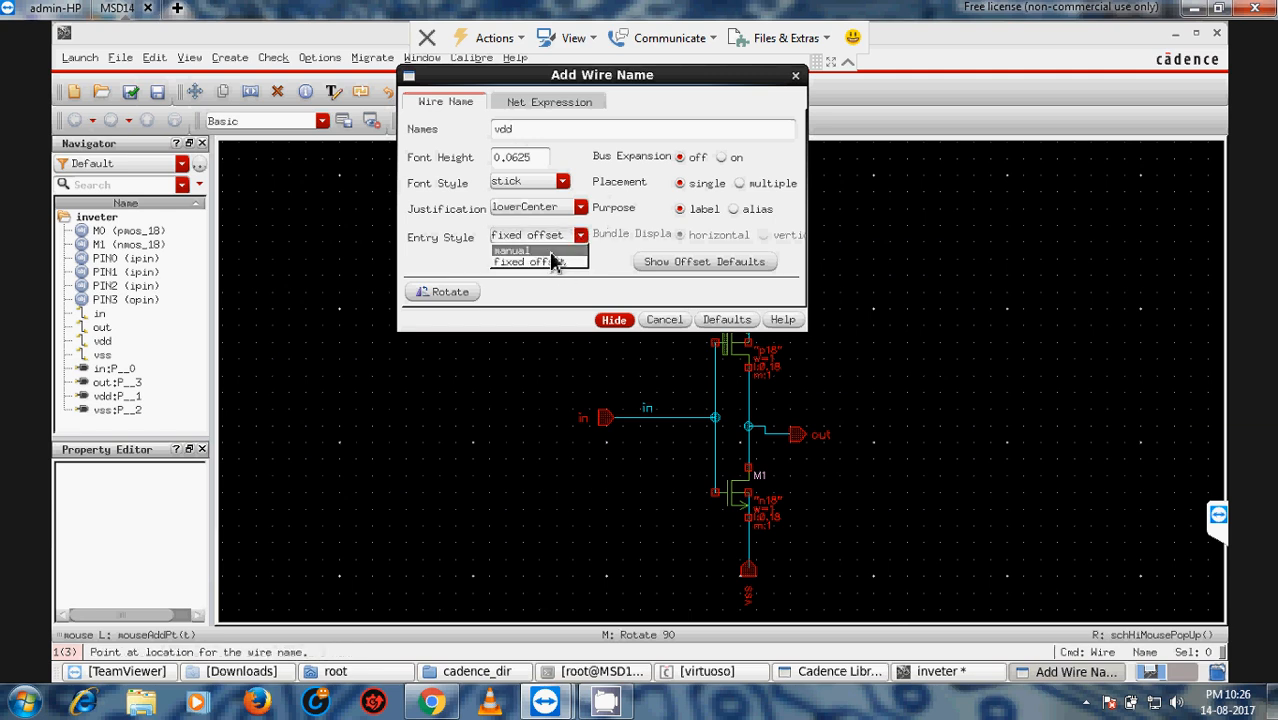
left_click(556, 251)
left_click(575, 246)
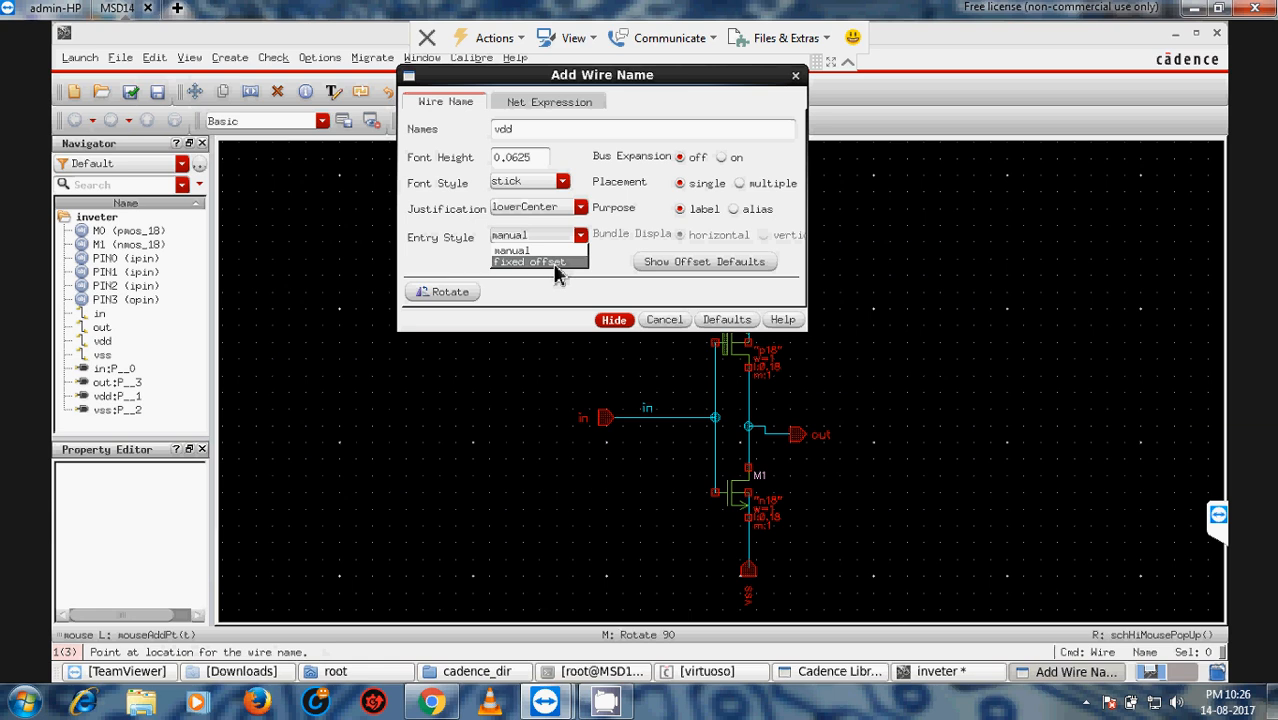
left_click(556, 262)
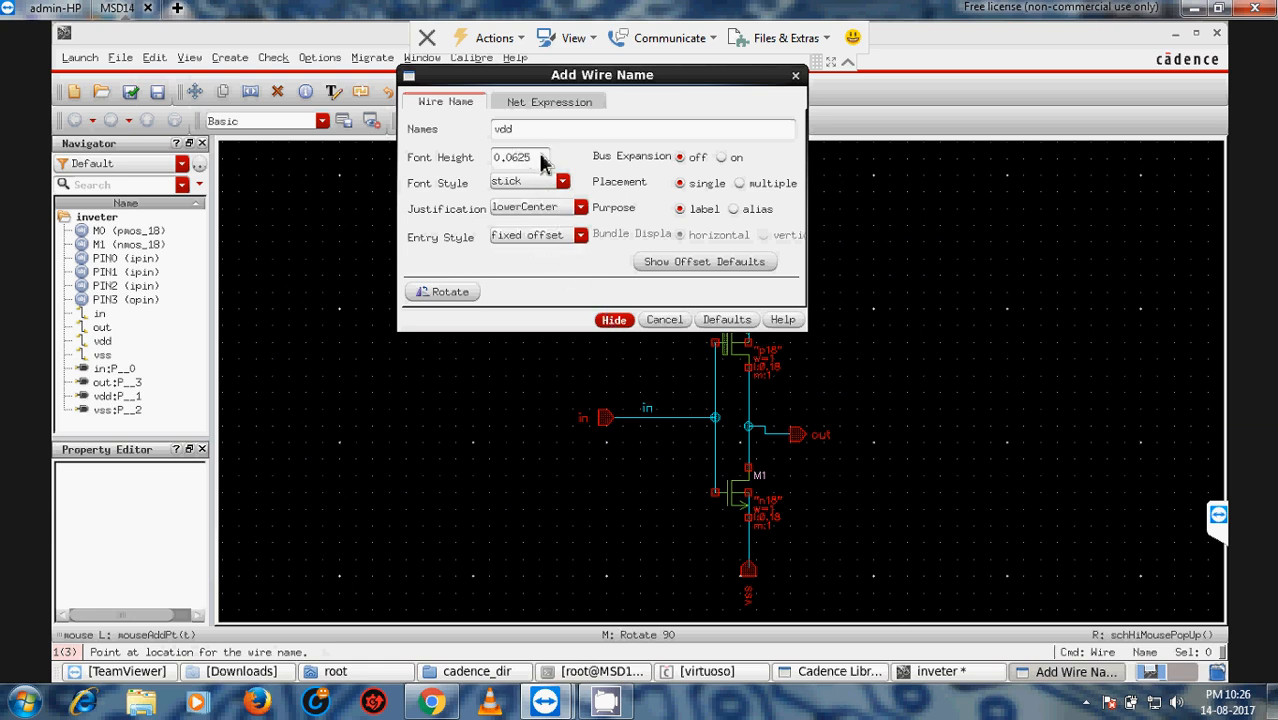
Rotate the vdd label to vertical and place it on the wire between the vdd pin and the pmos_18.
left_click(613, 321)
left_click(673, 316)
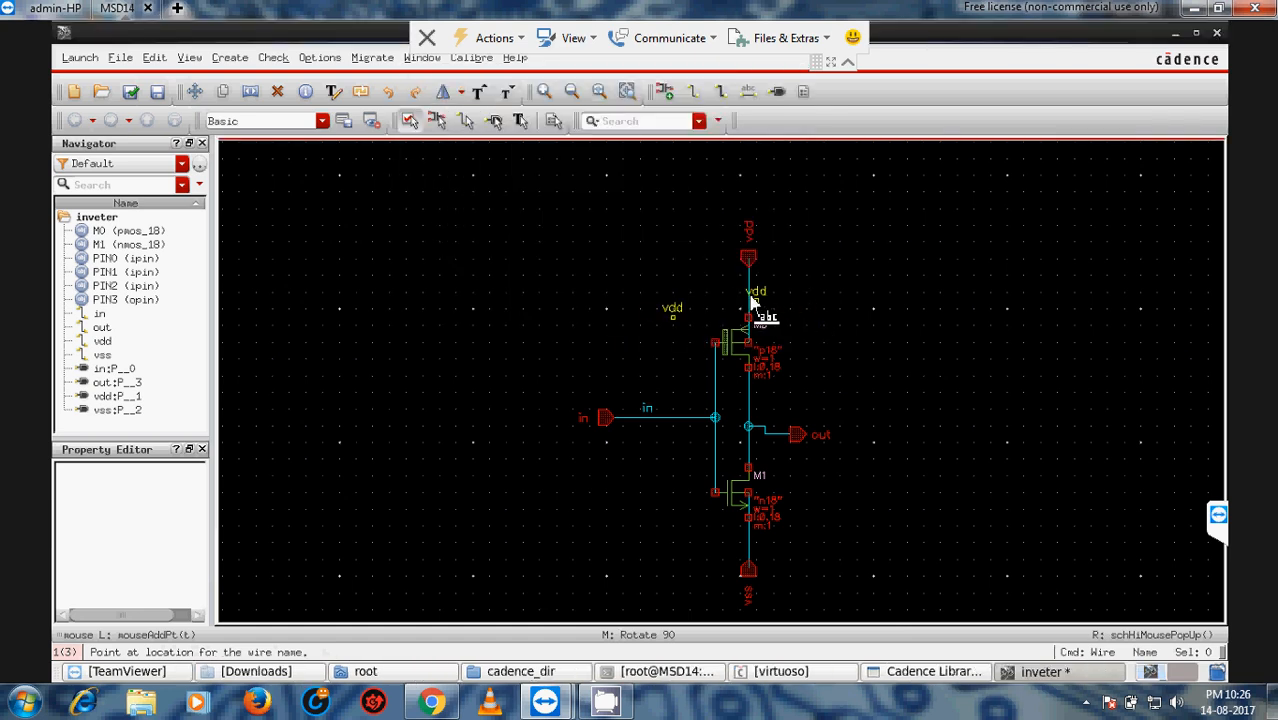
middle_click(756, 296)
left_click(752, 296)
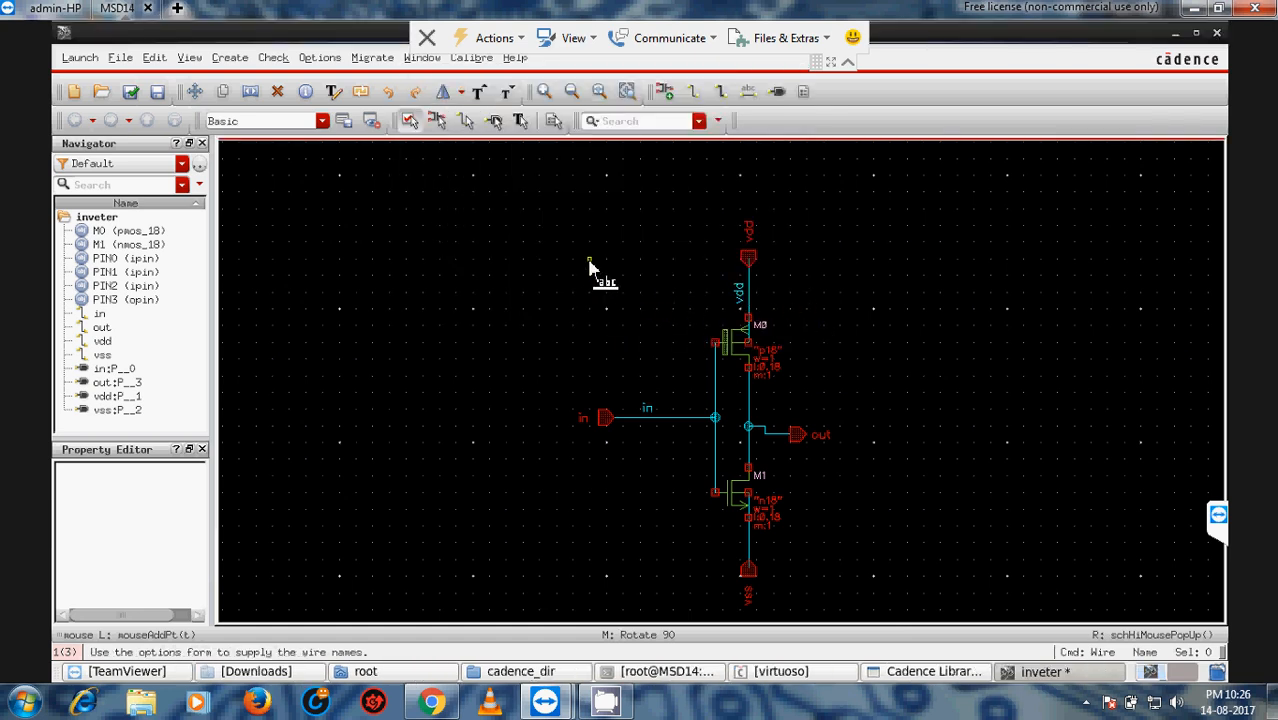
key("Escape")
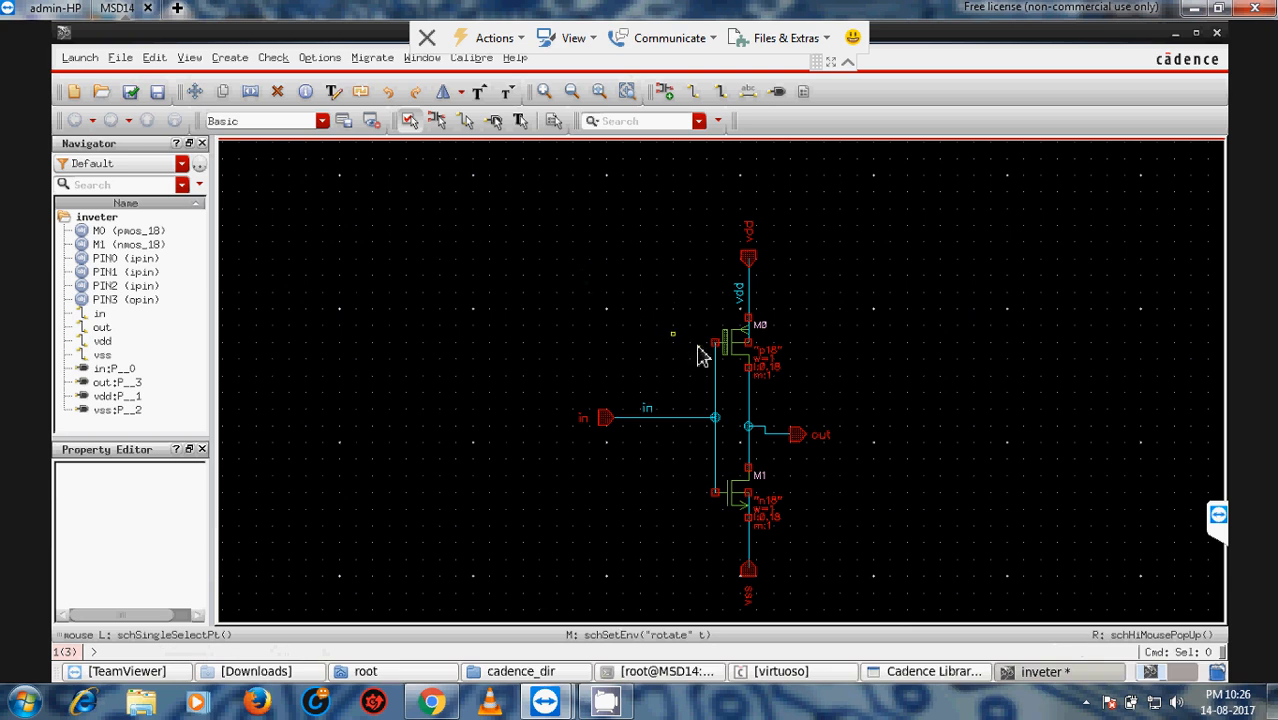
Check and save the inverter schematic, and review the check messages in the Virtuoso log.
left_click(130, 91)
left_click(790, 672)
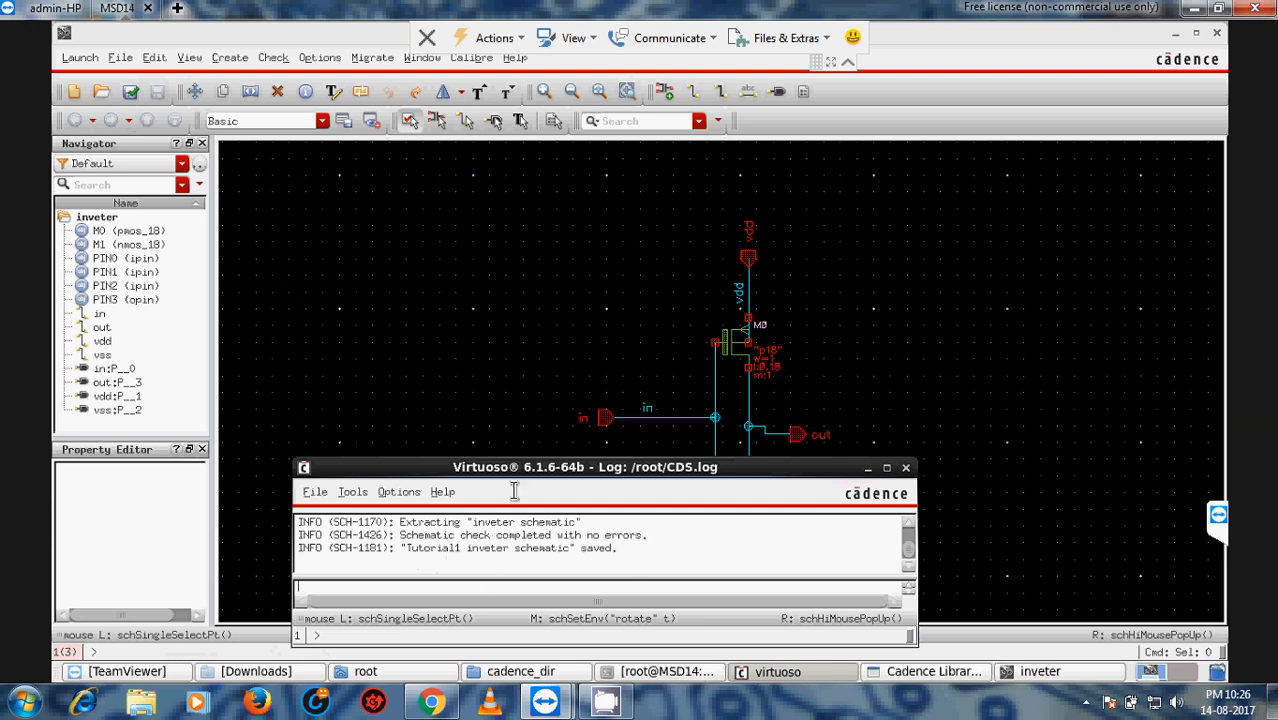
left_click(372, 280)
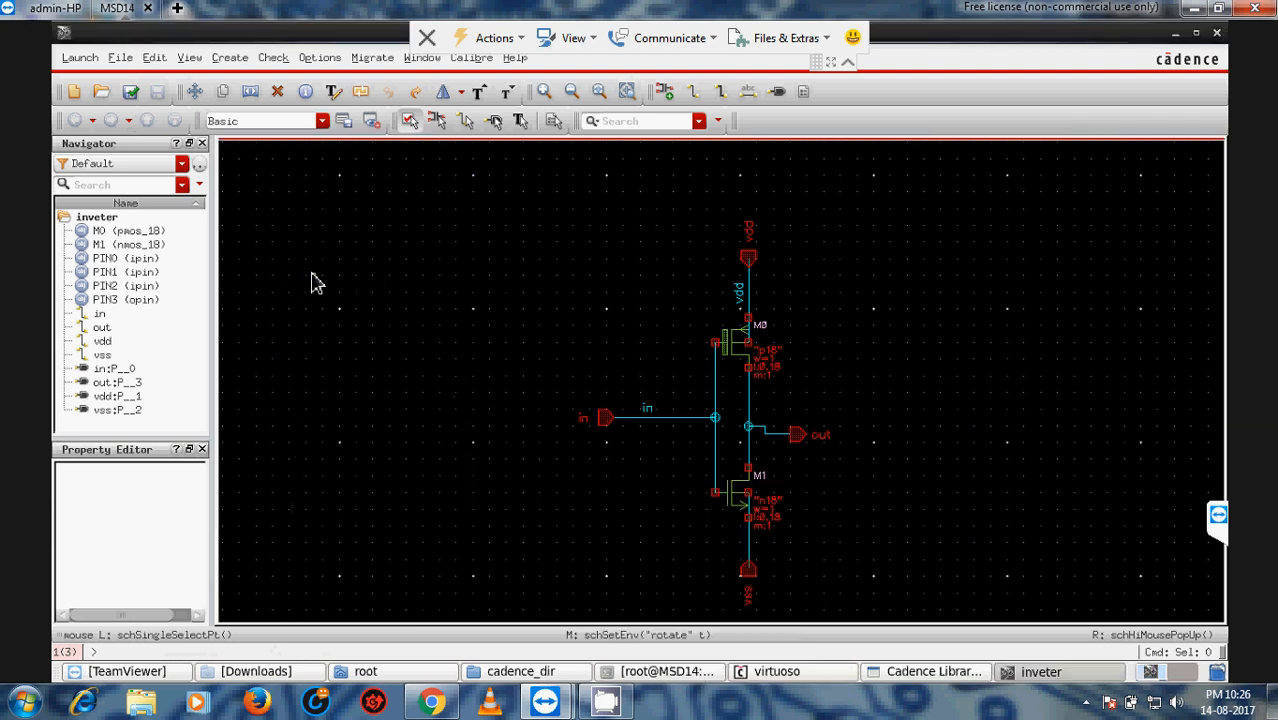
Create a symbol cellview from the inveter schematic in Tutorial1, using the schematicSymbol data type.
left_click(229, 58)
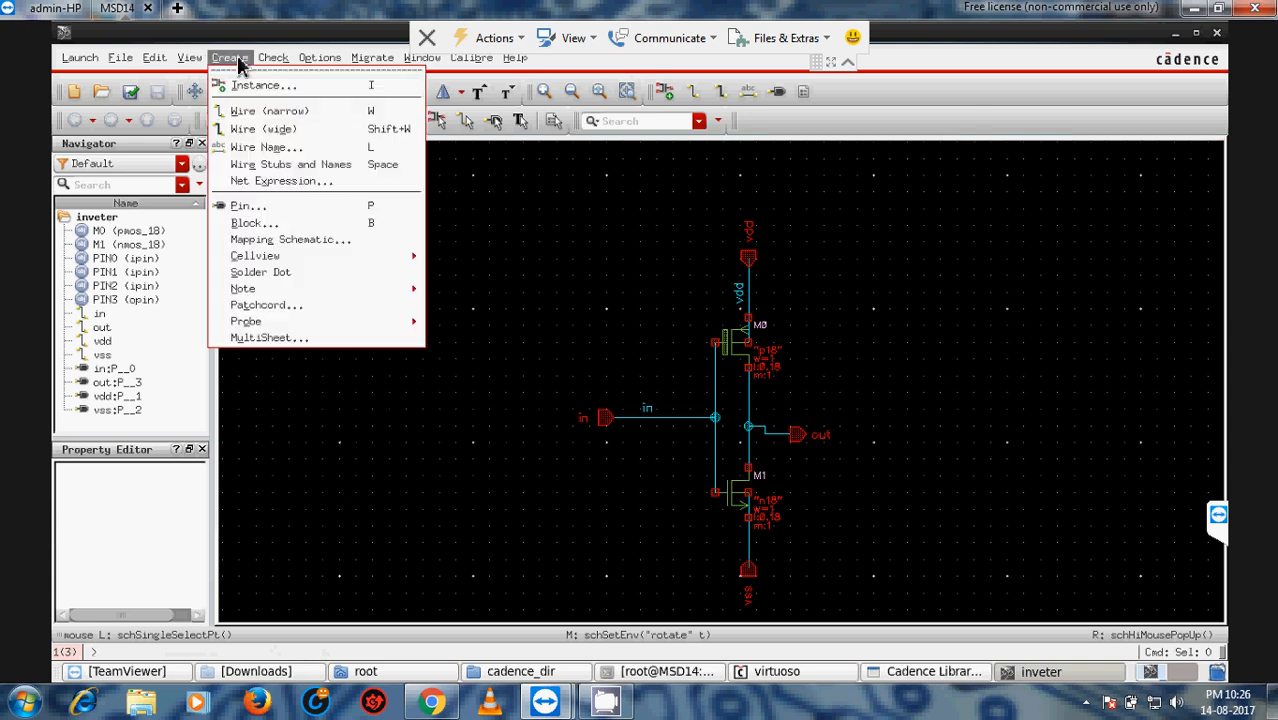
mouse_move(277, 258)
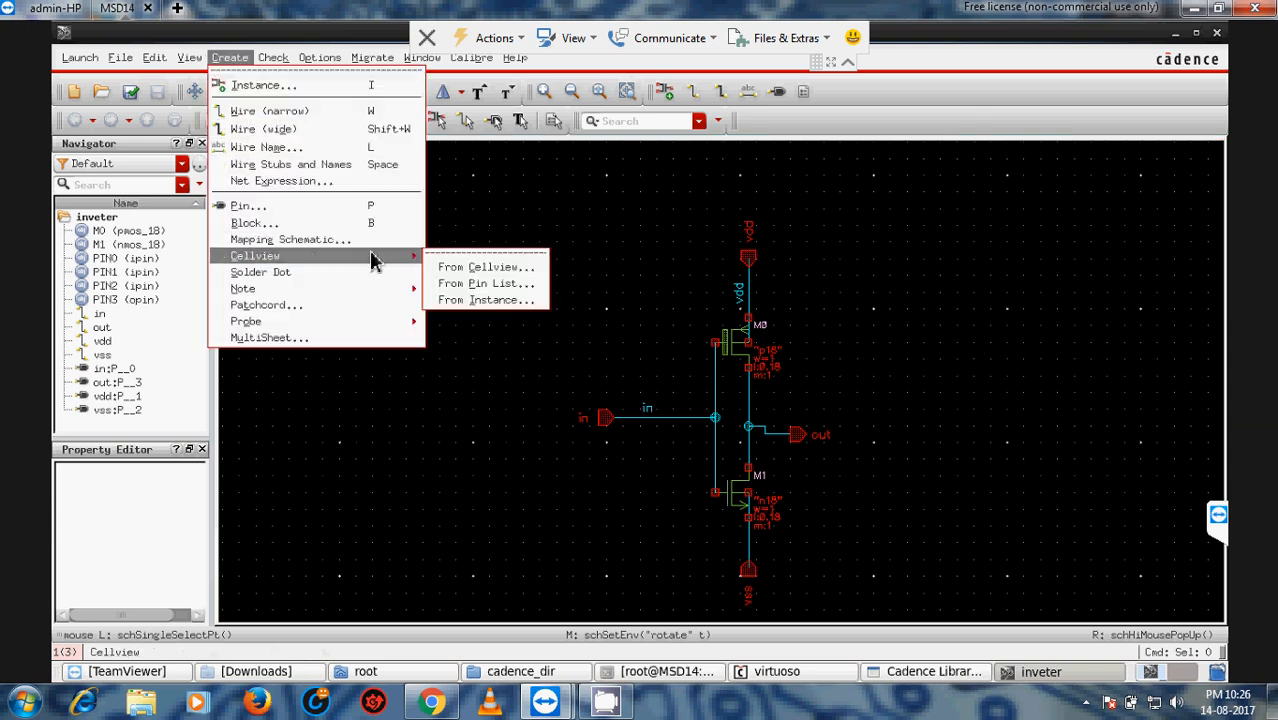
left_click(476, 267)
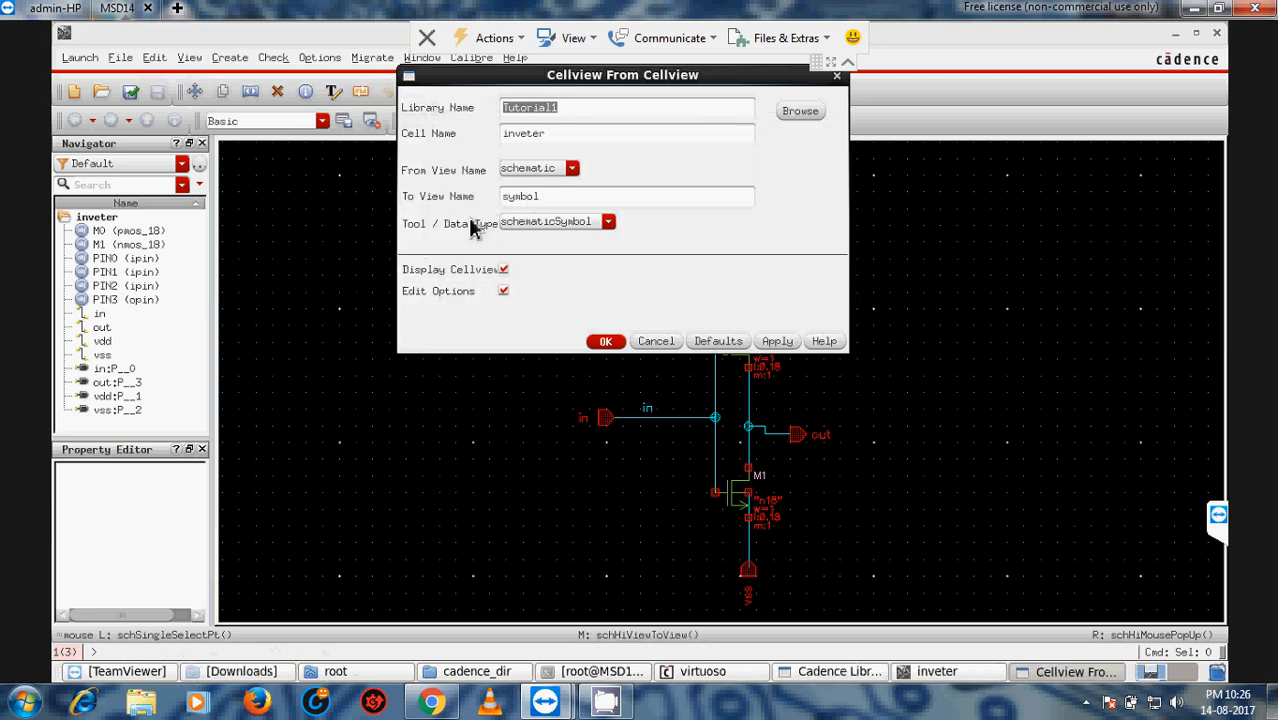
left_click(606, 225)
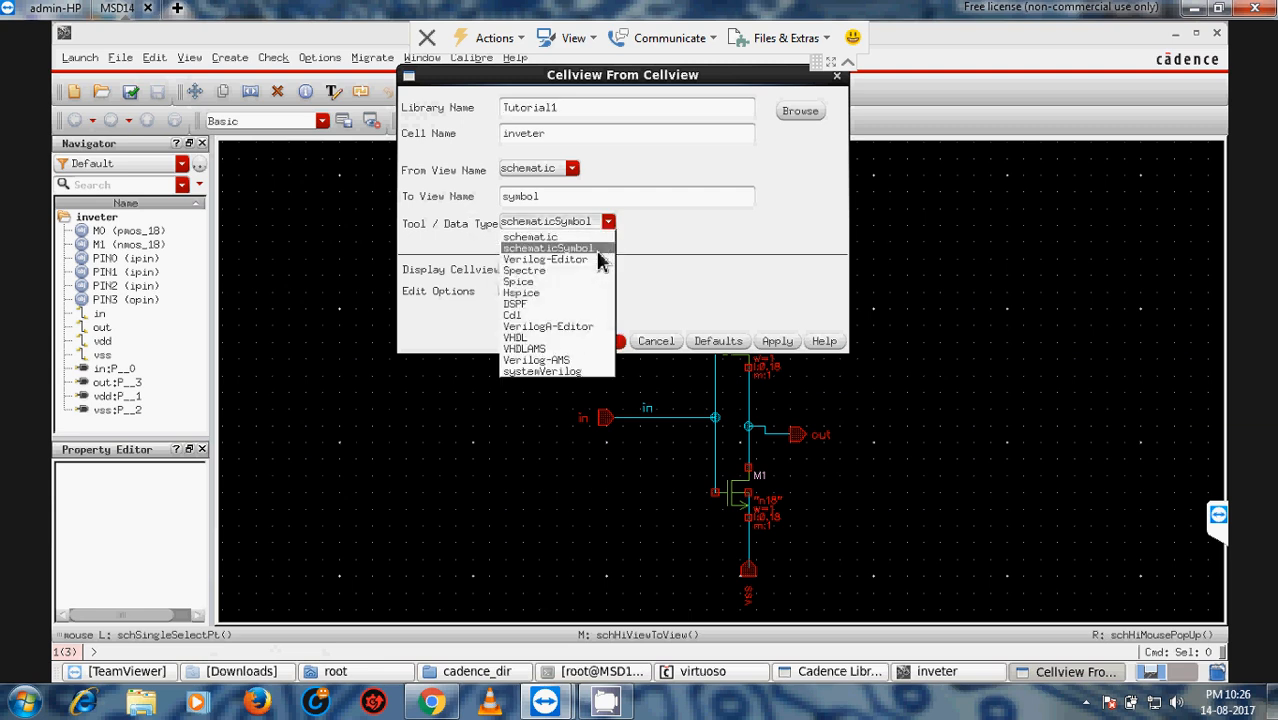
left_click(550, 248)
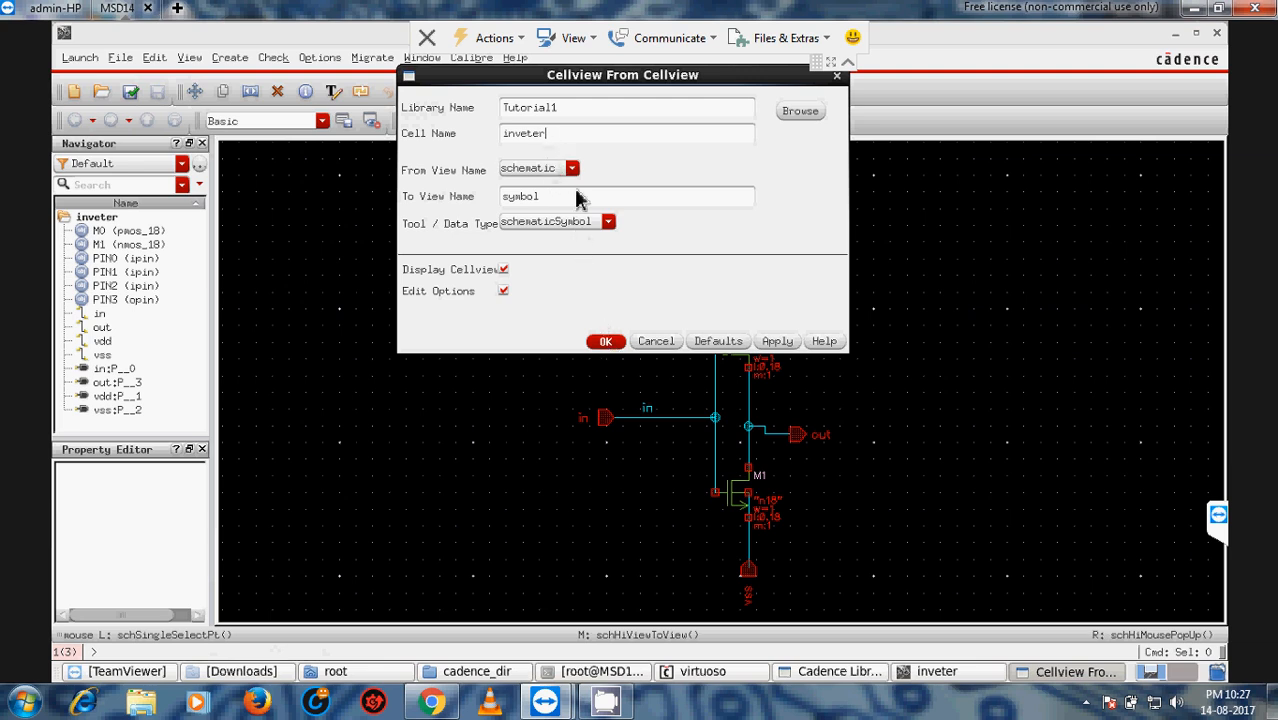
left_click(605, 341)
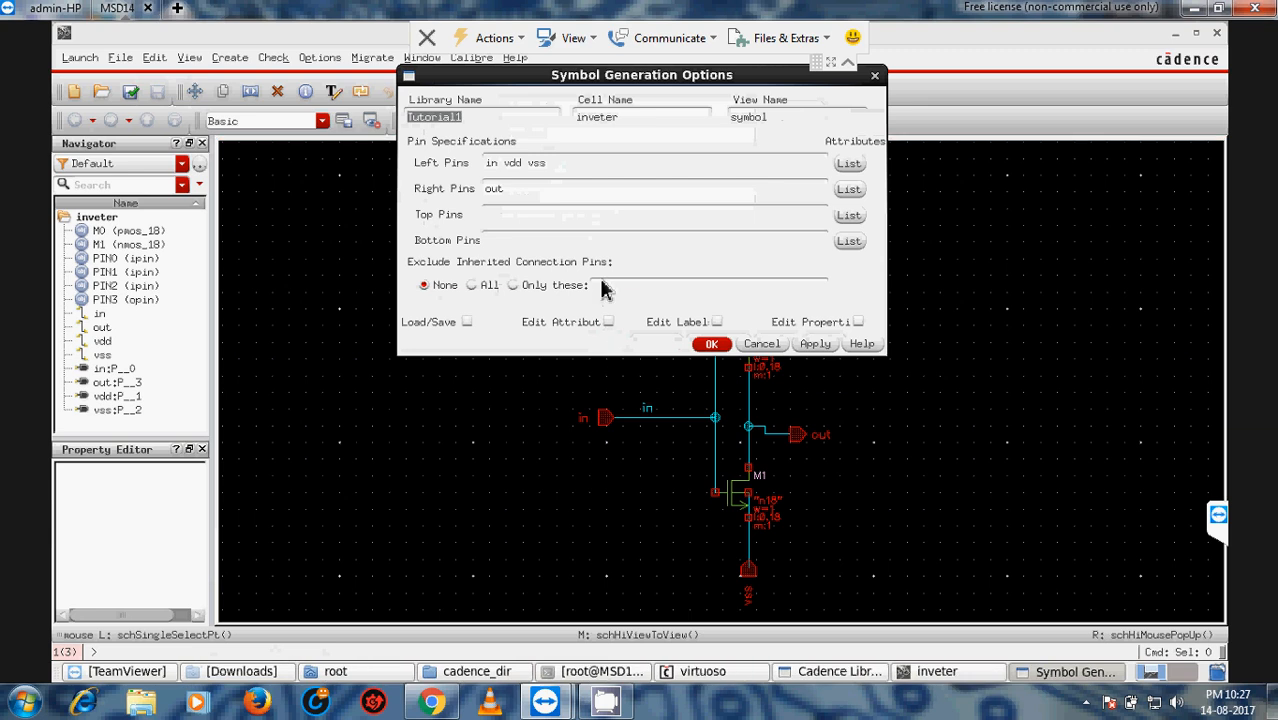
Move vdd from the symbol's left pins to its top pins.
left_click(508, 168)
left_click(511, 168)
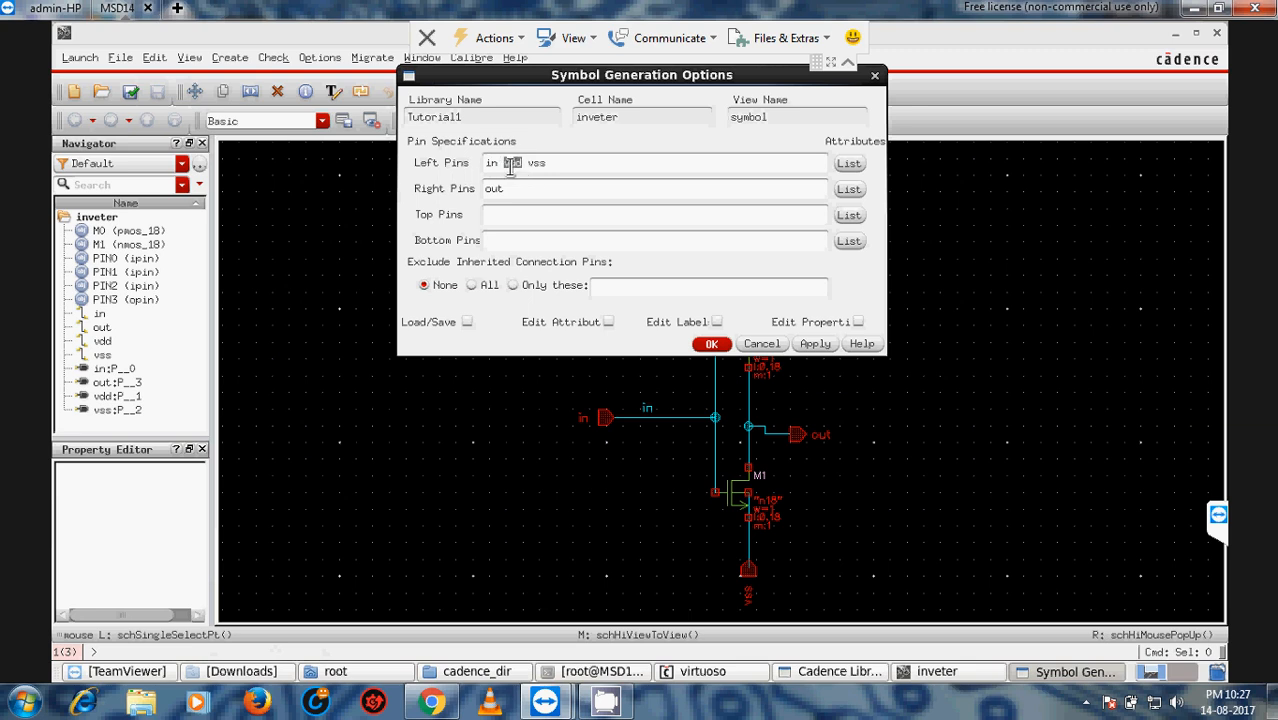
right_click(511, 166)
left_click(520, 215)
right_click(494, 218)
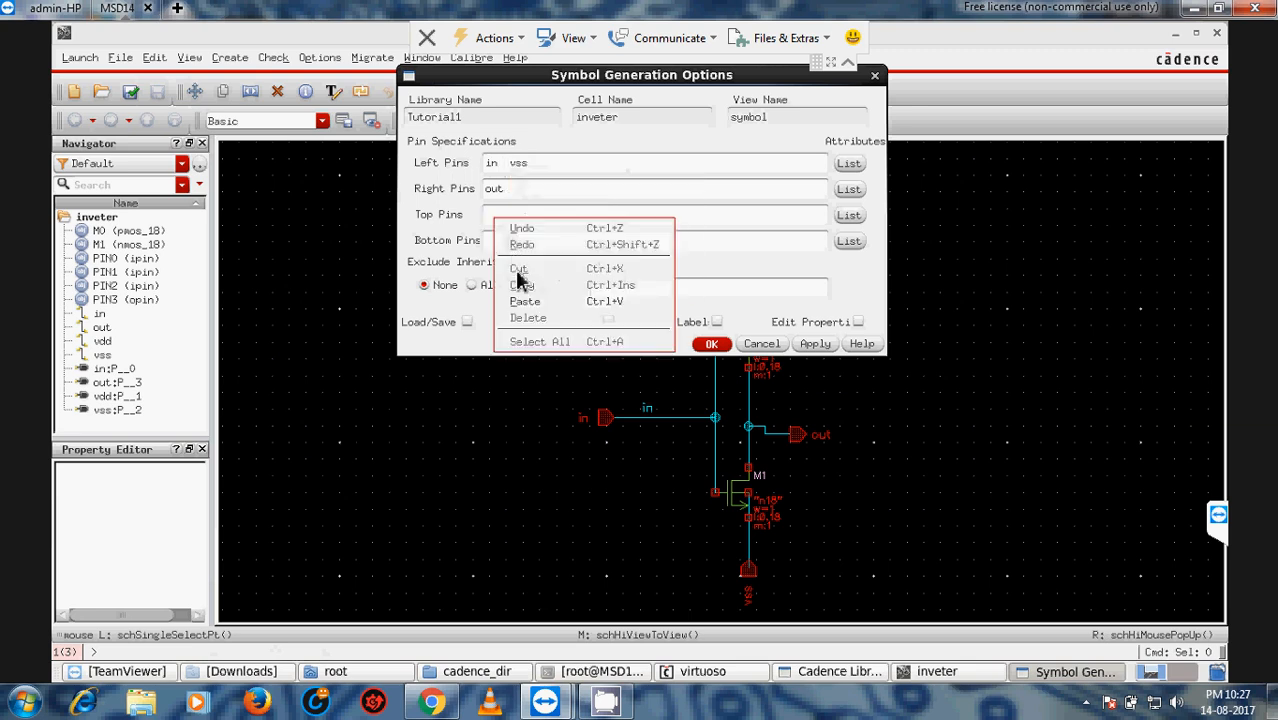
left_click(524, 302)
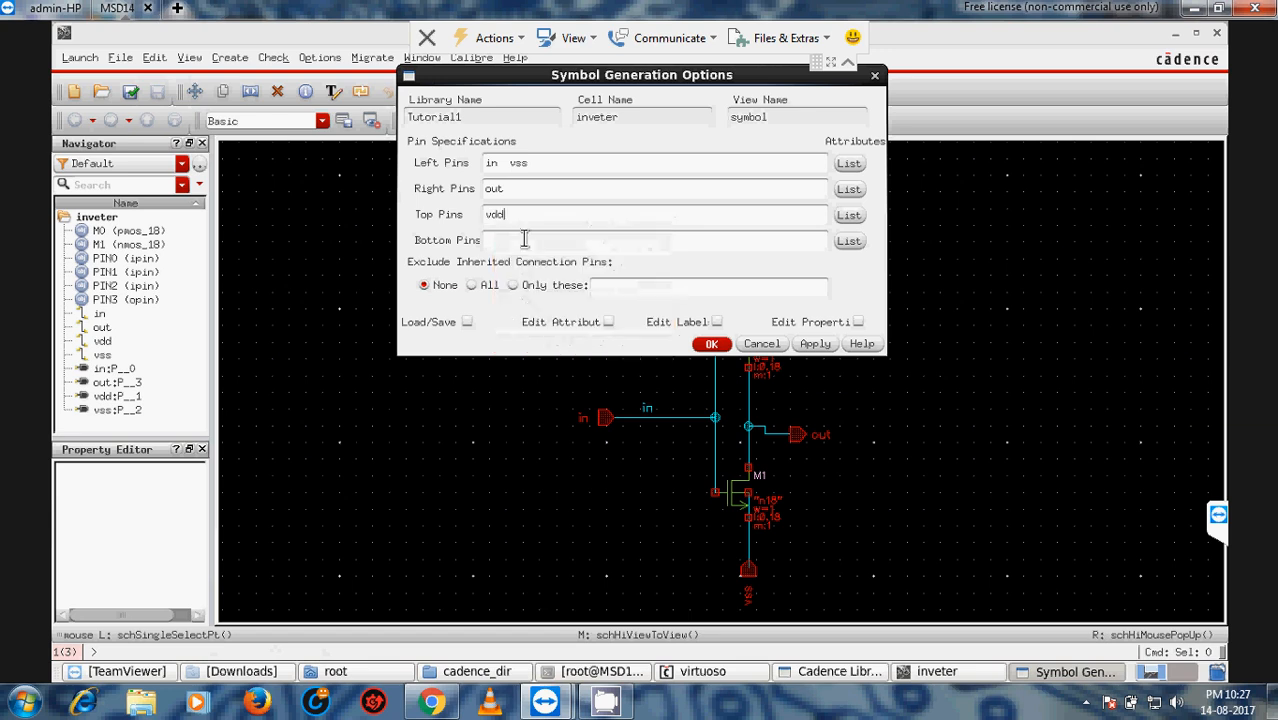
Move vss from the symbol's left pins to its bottom pins and generate the symbol.
double_click(513, 166)
double_click(520, 166)
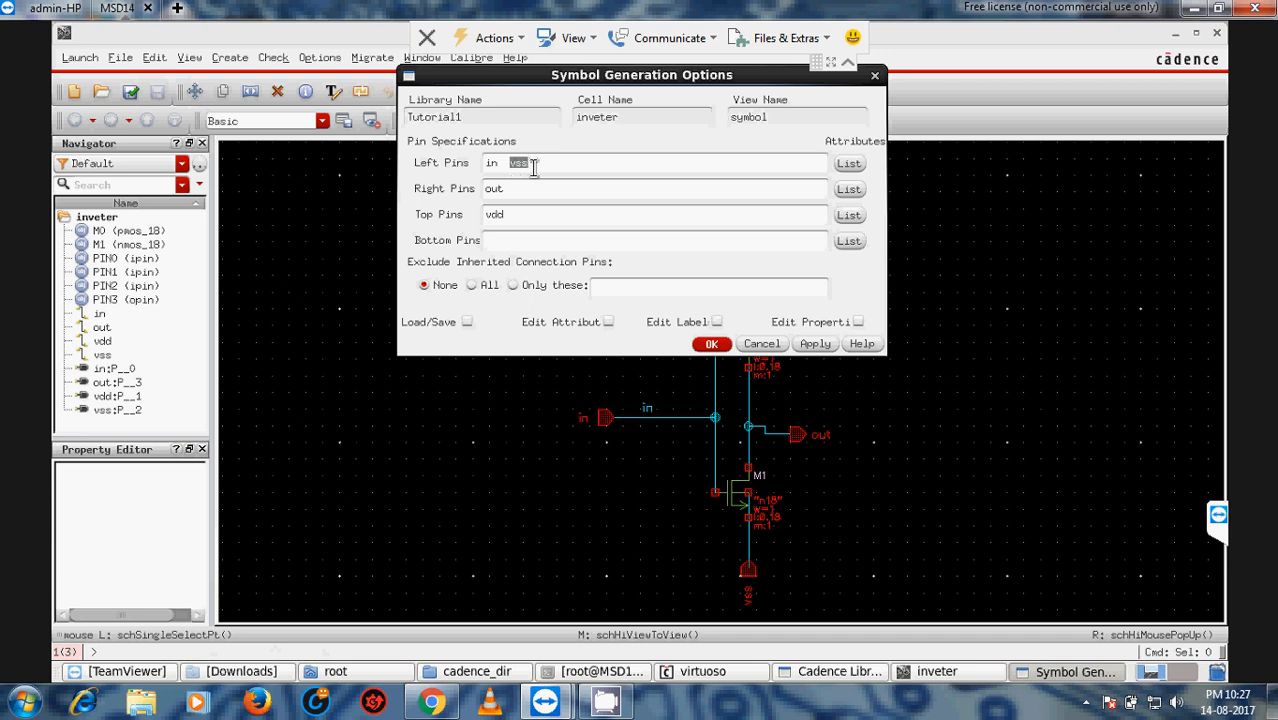
right_click(525, 168)
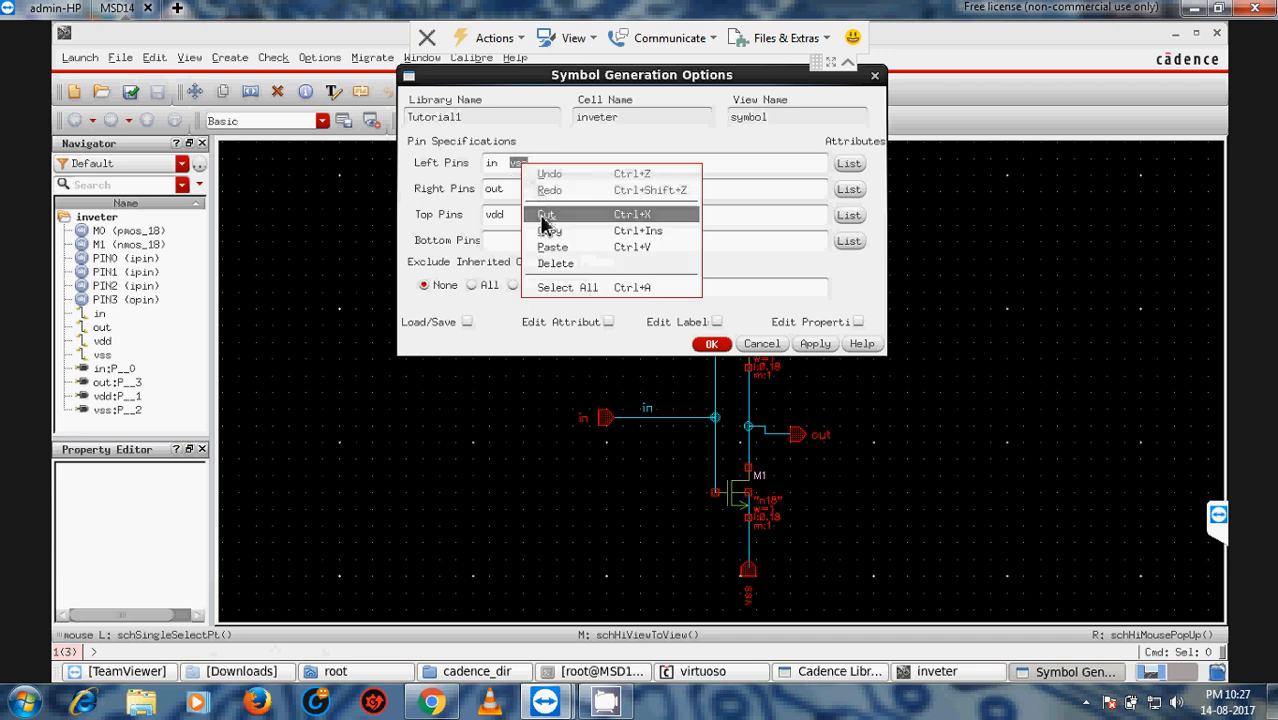
left_click(545, 216)
right_click(487, 240)
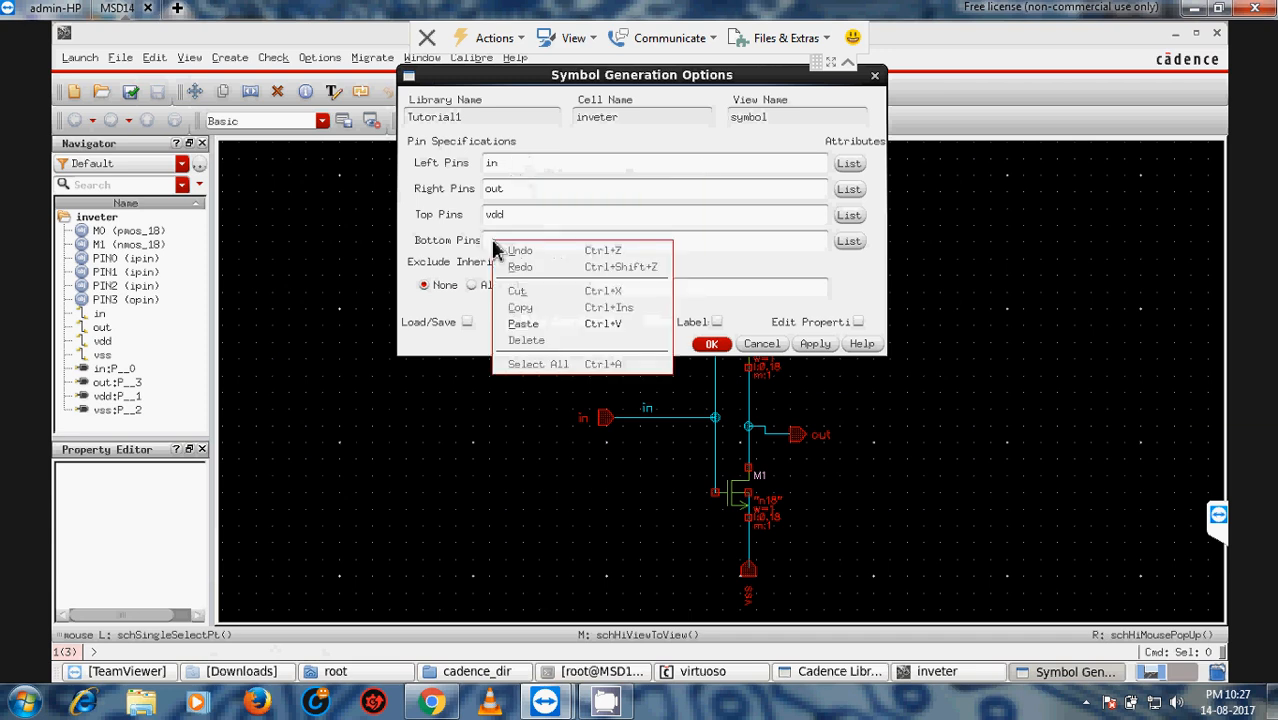
left_click(523, 322)
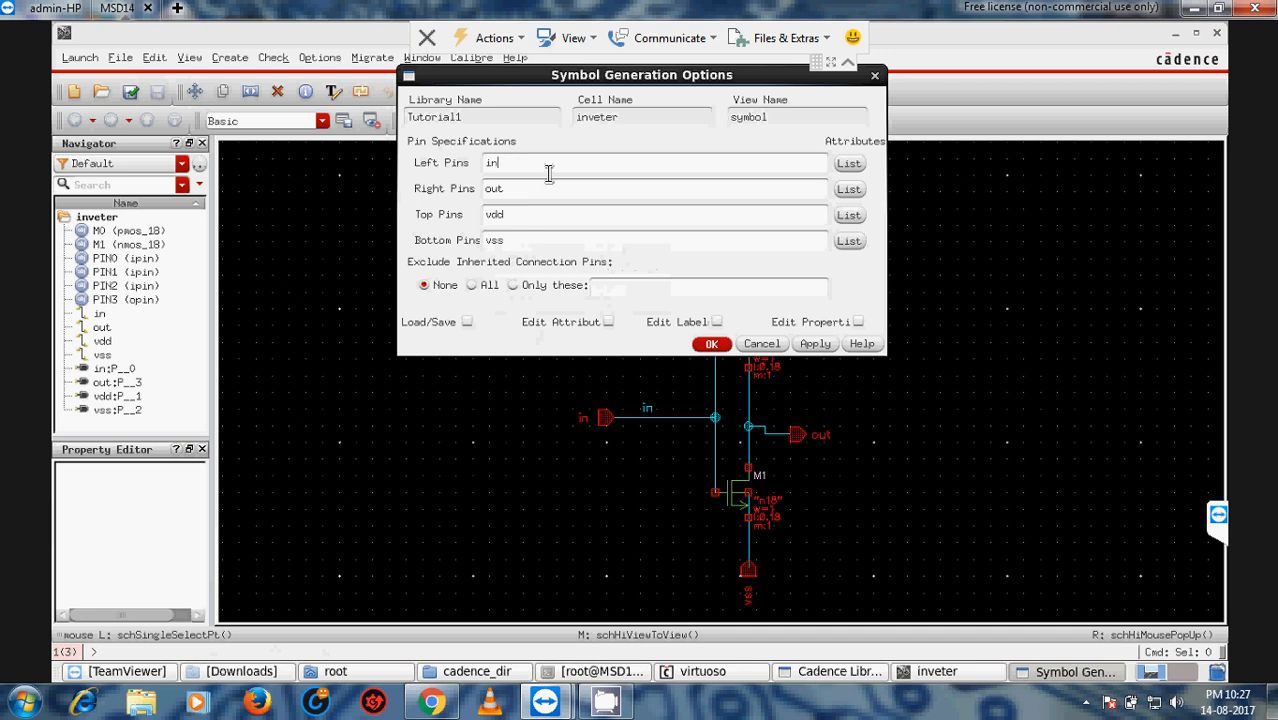
left_click(712, 345)
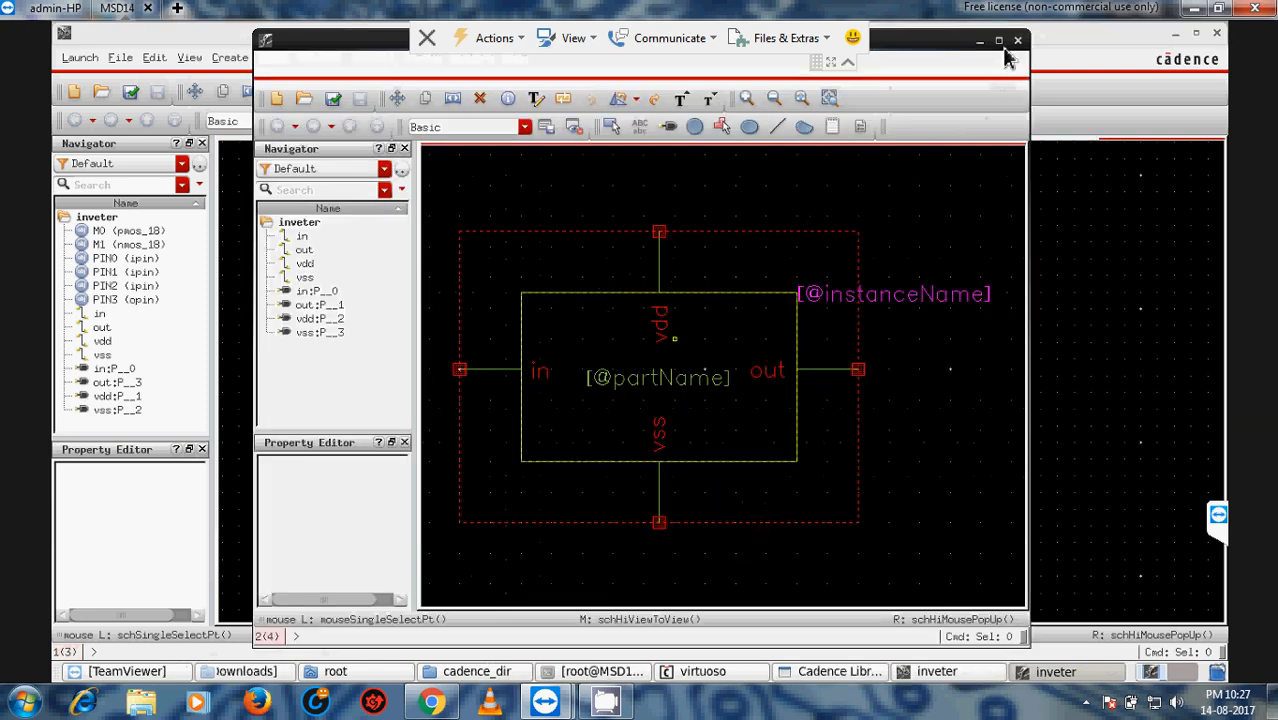
left_click(998, 40)
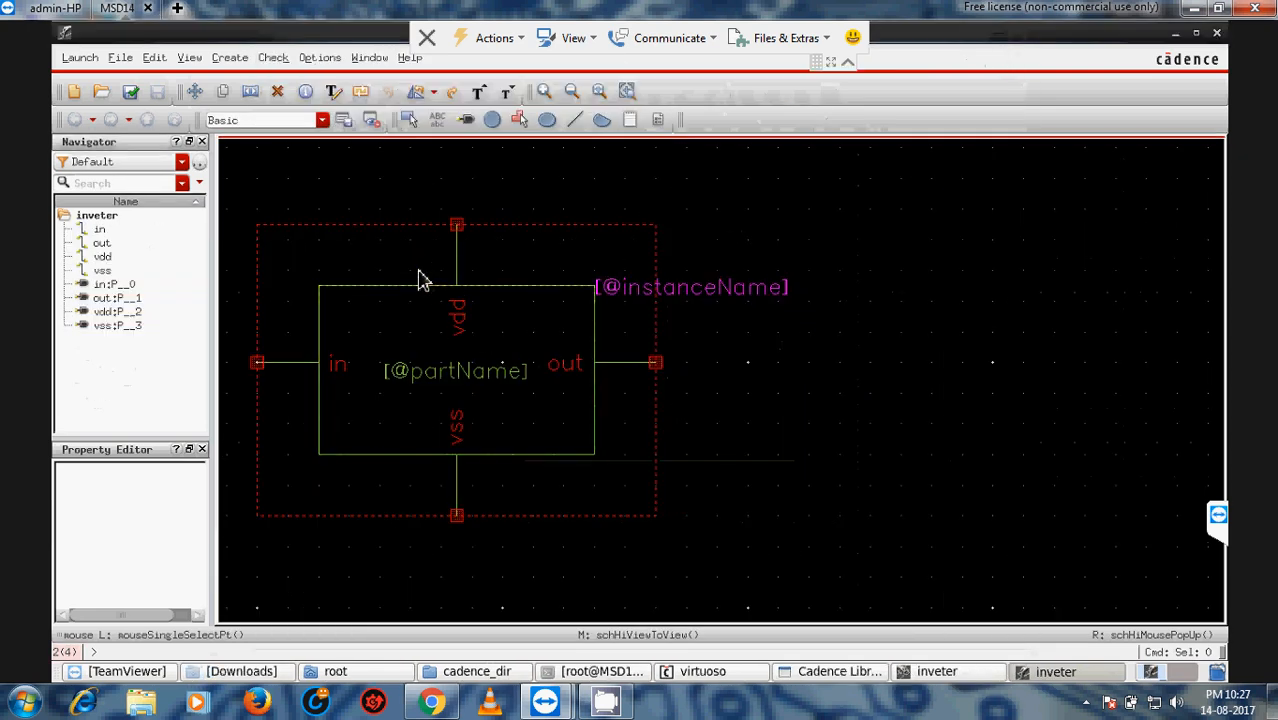
key("f")
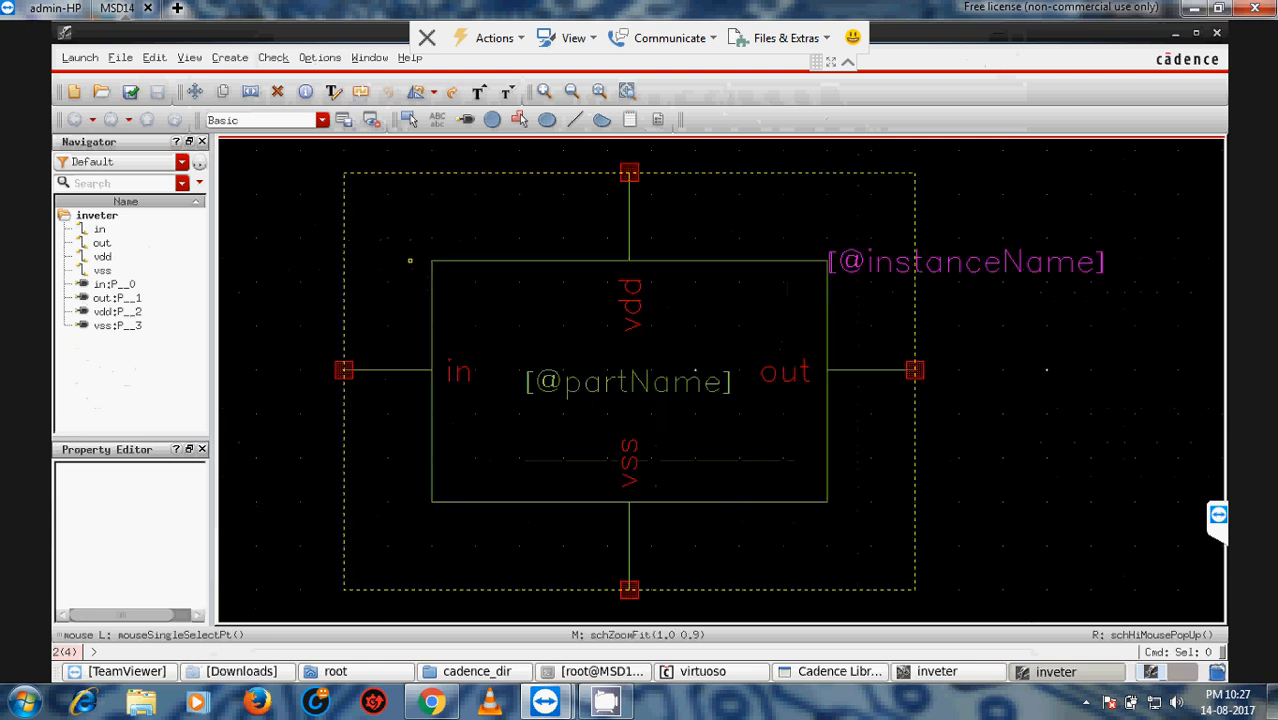
left_click(981, 262)
right_click(996, 271)
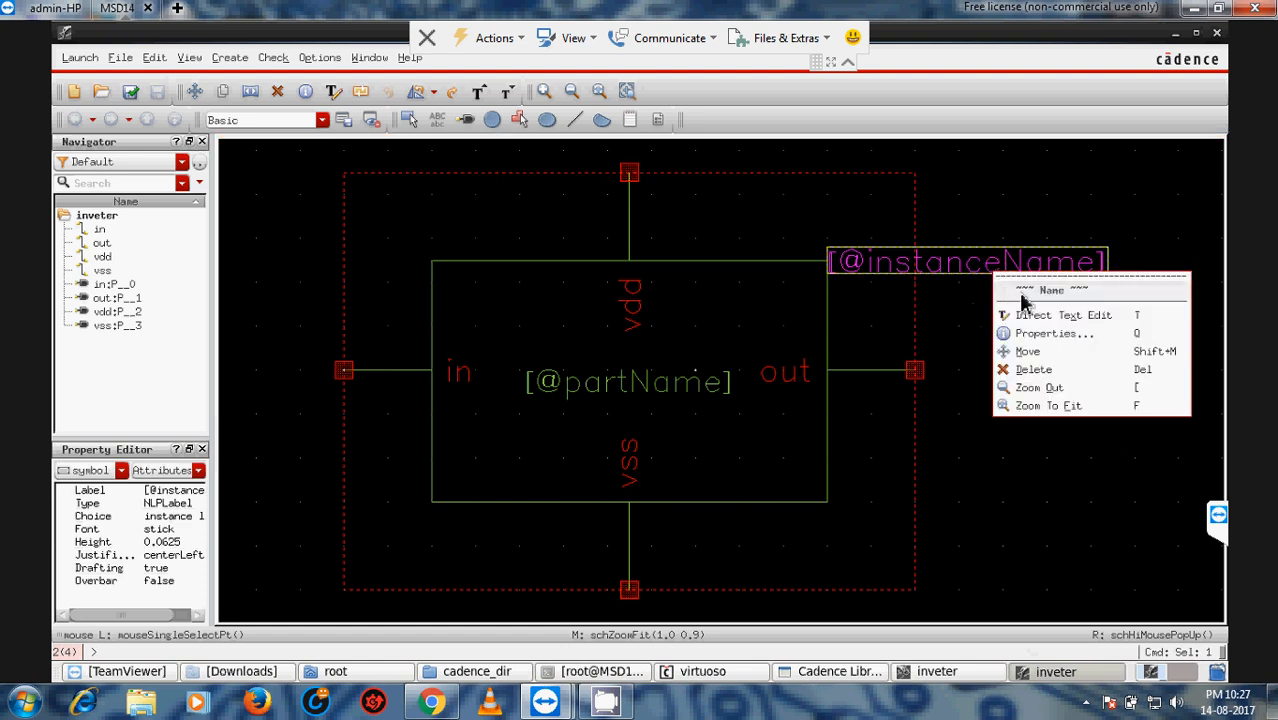
left_click(1036, 338)
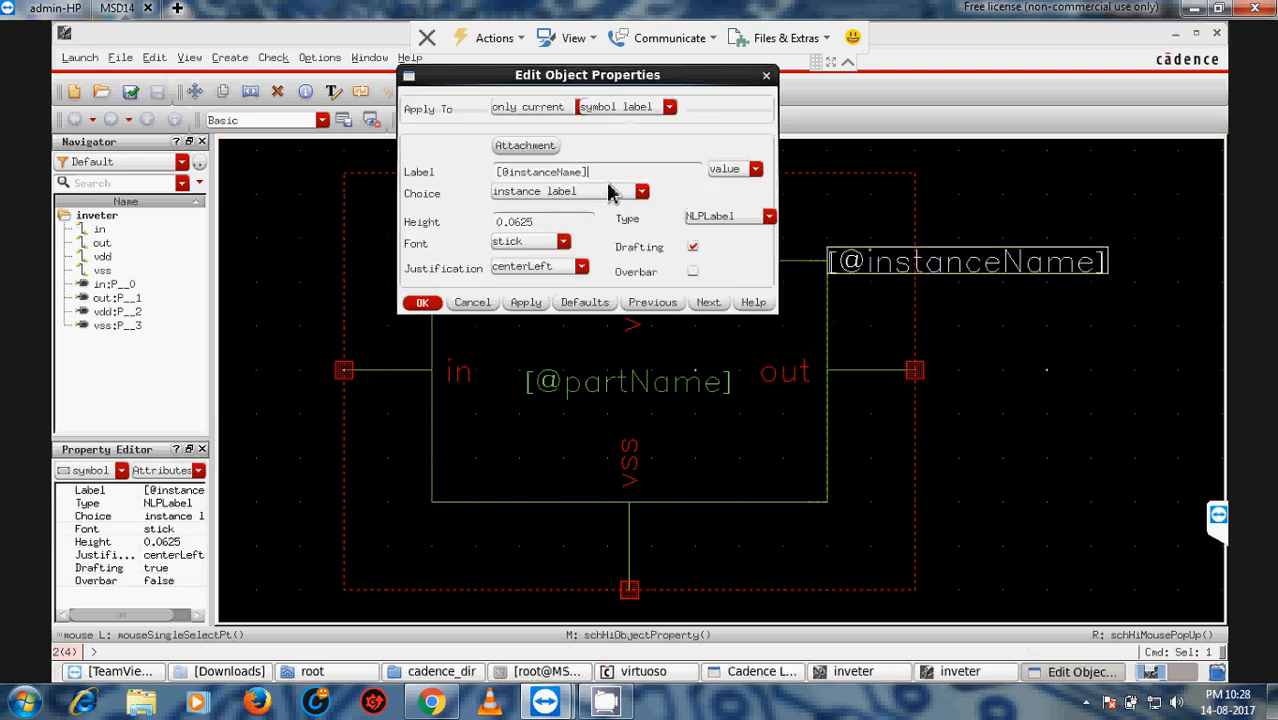
left_click_drag(604, 172, 488, 177)
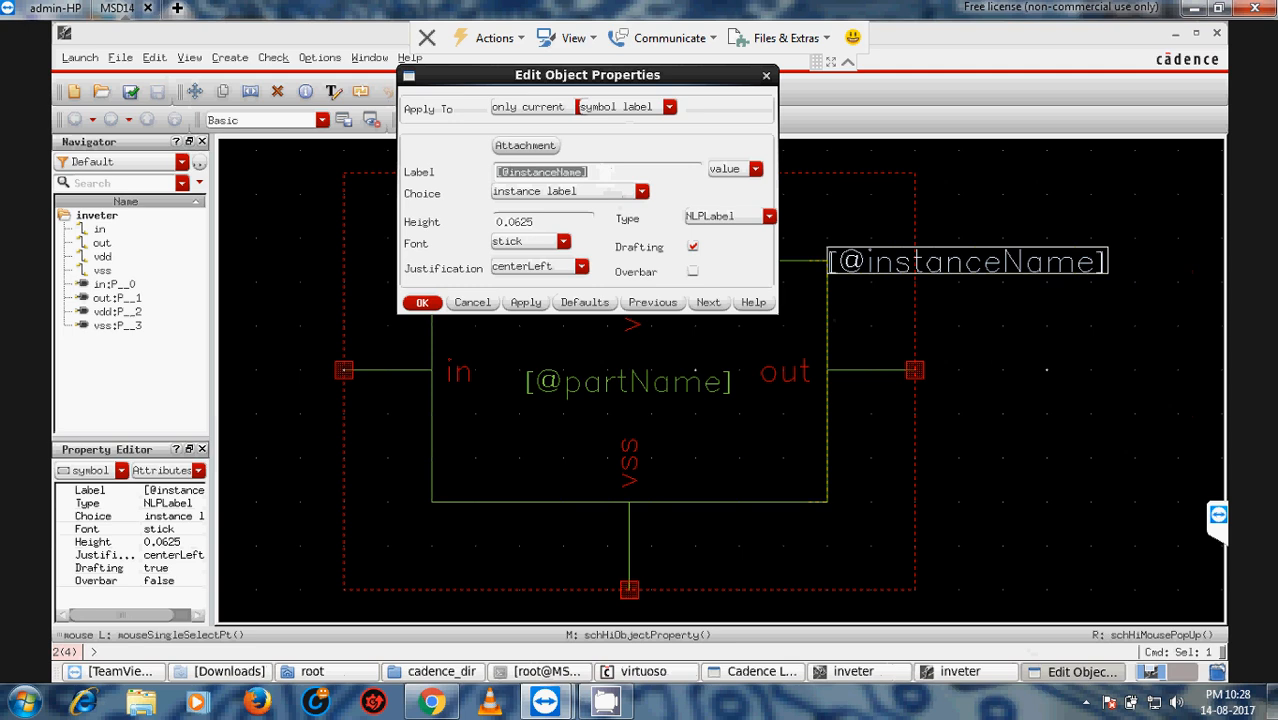
type("inv")
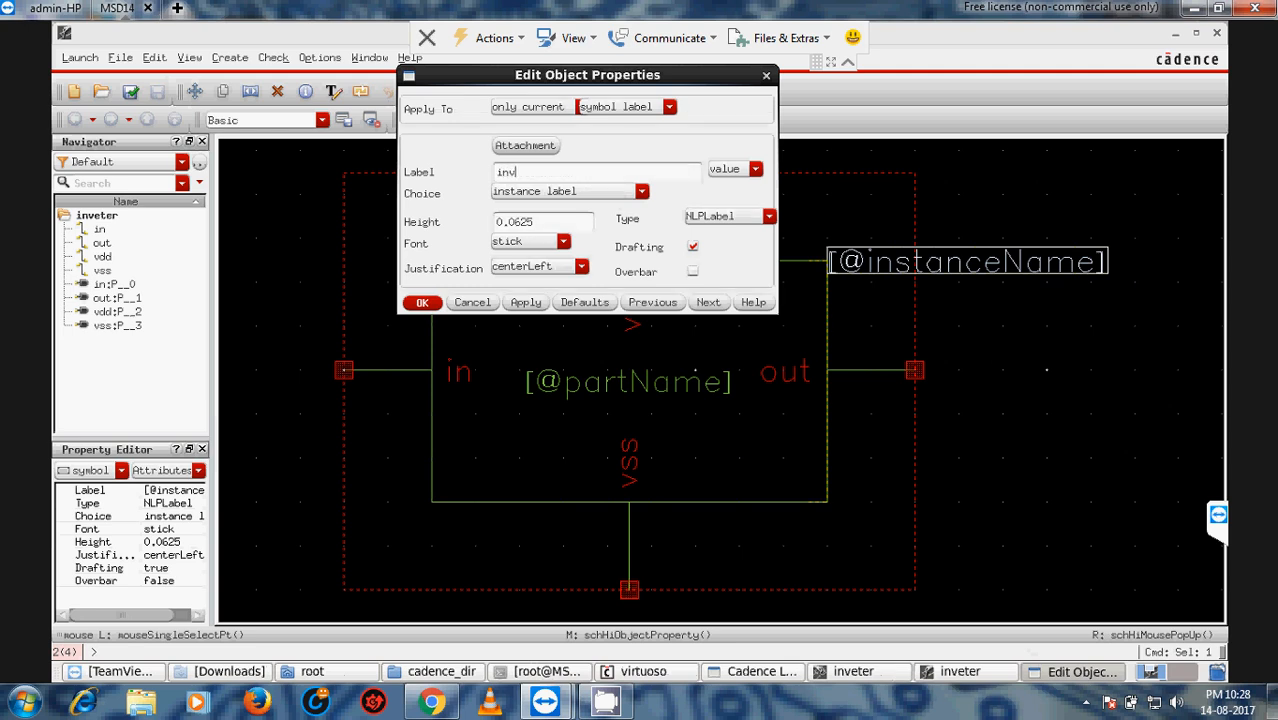
left_click(538, 246)
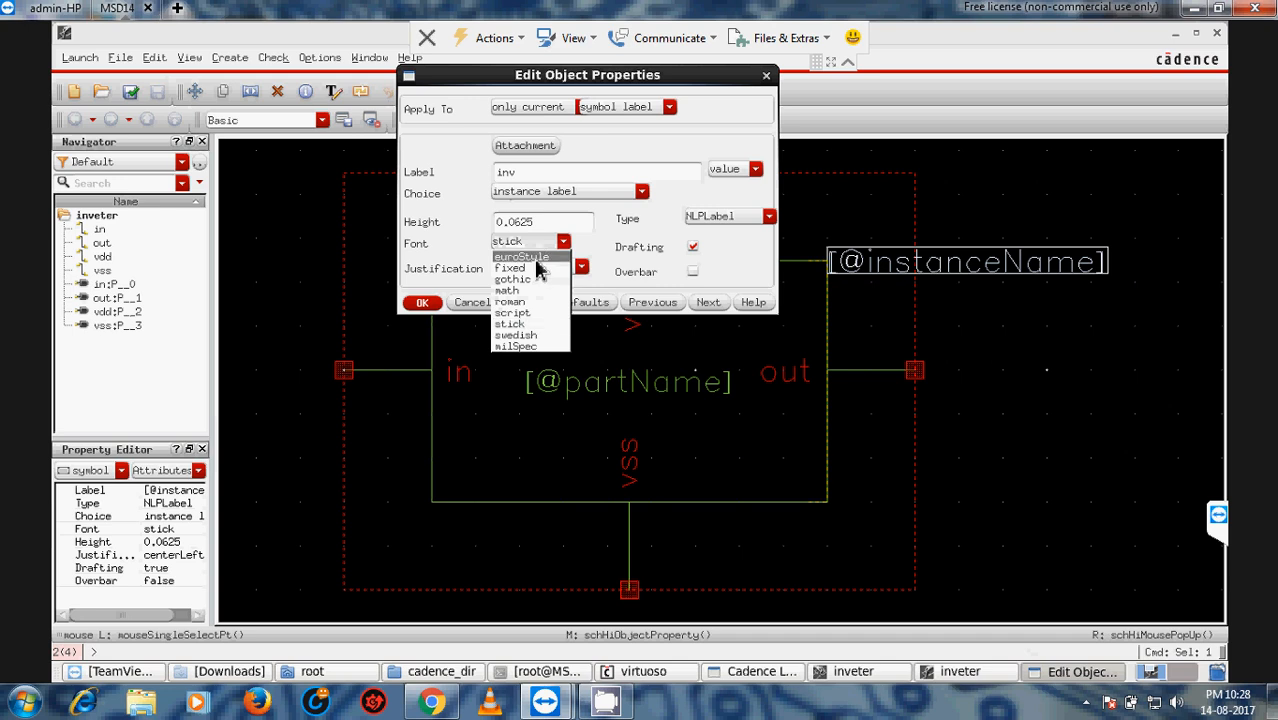
left_click(532, 304)
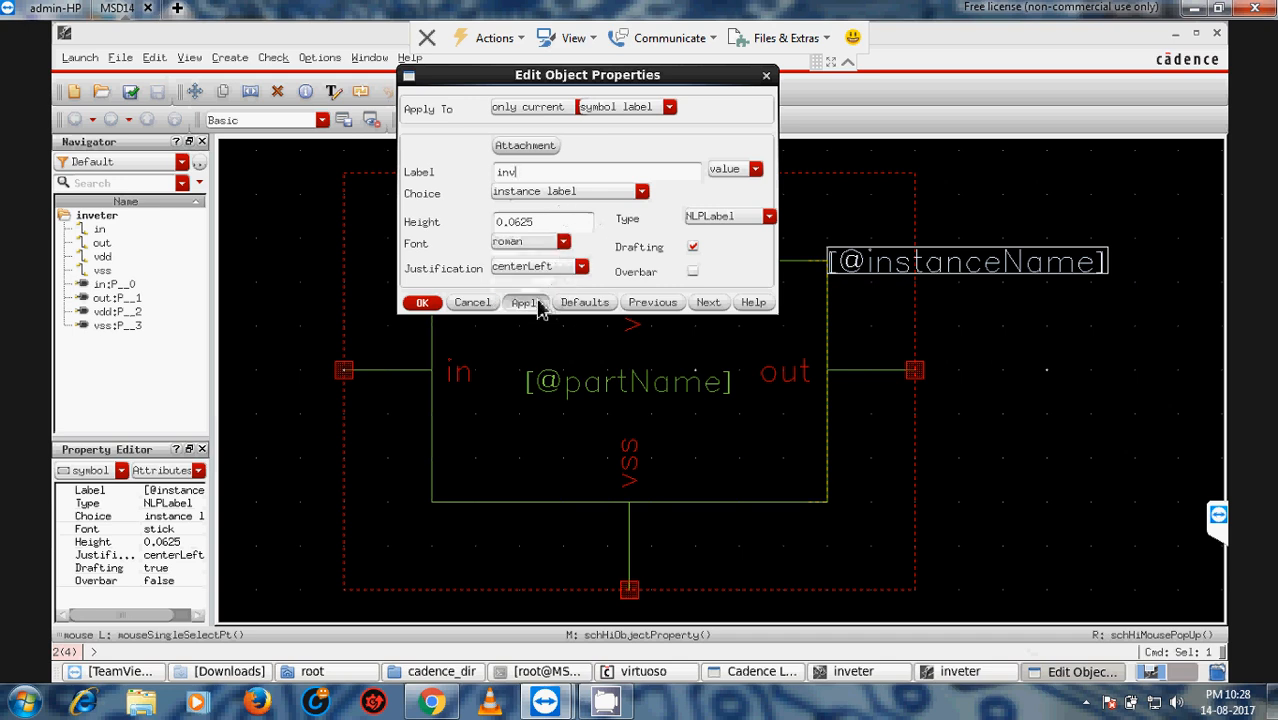
left_click(527, 302)
left_click(470, 303)
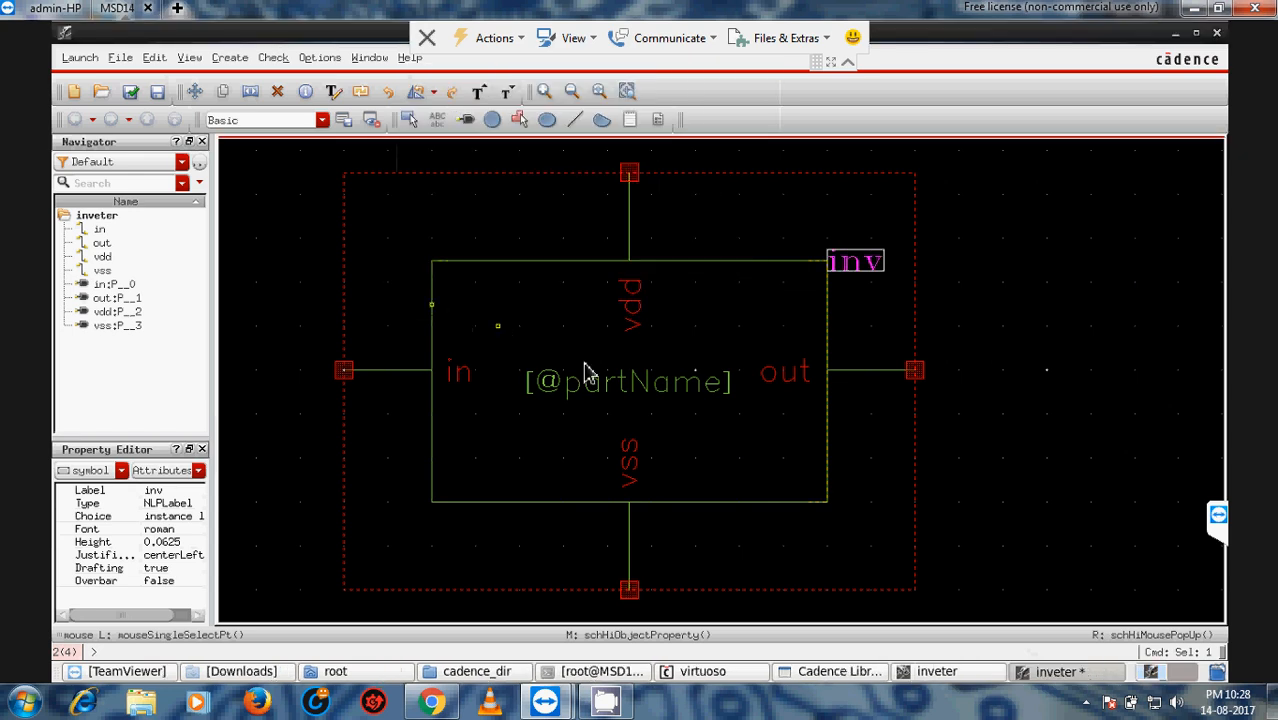
left_click(636, 388)
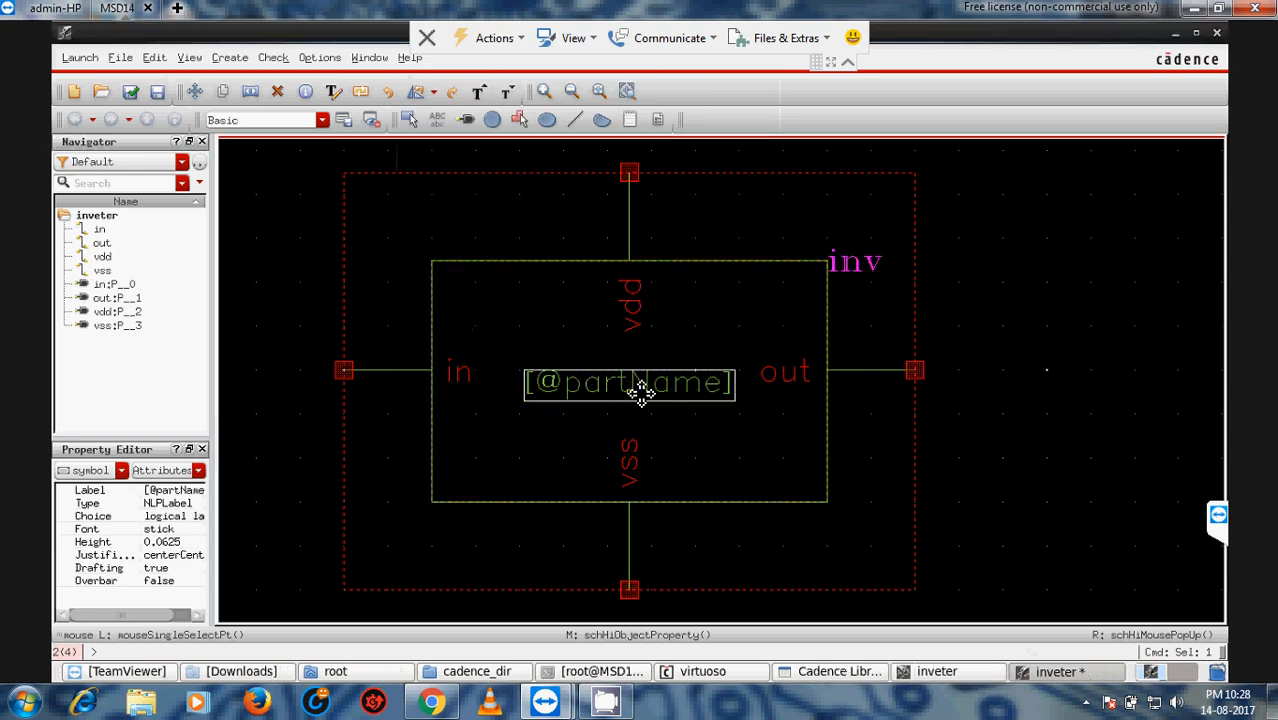
key("Delete")
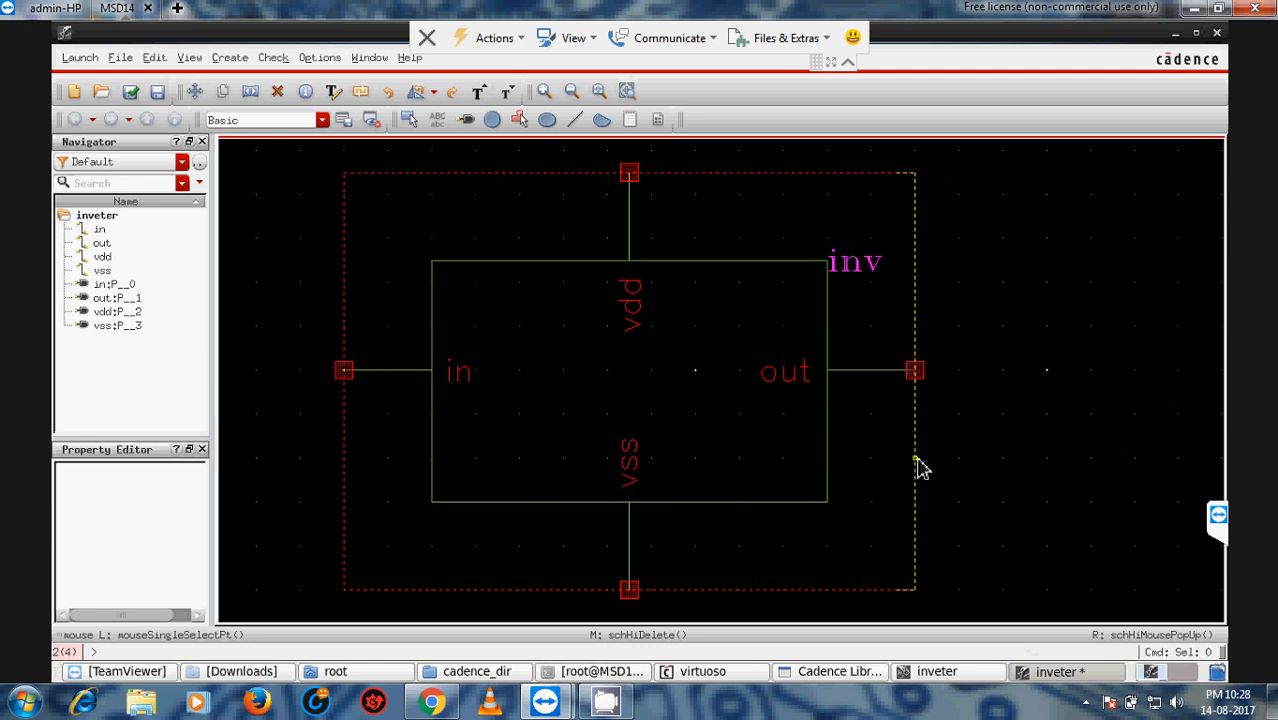
key("Delete")
left_click(916, 464)
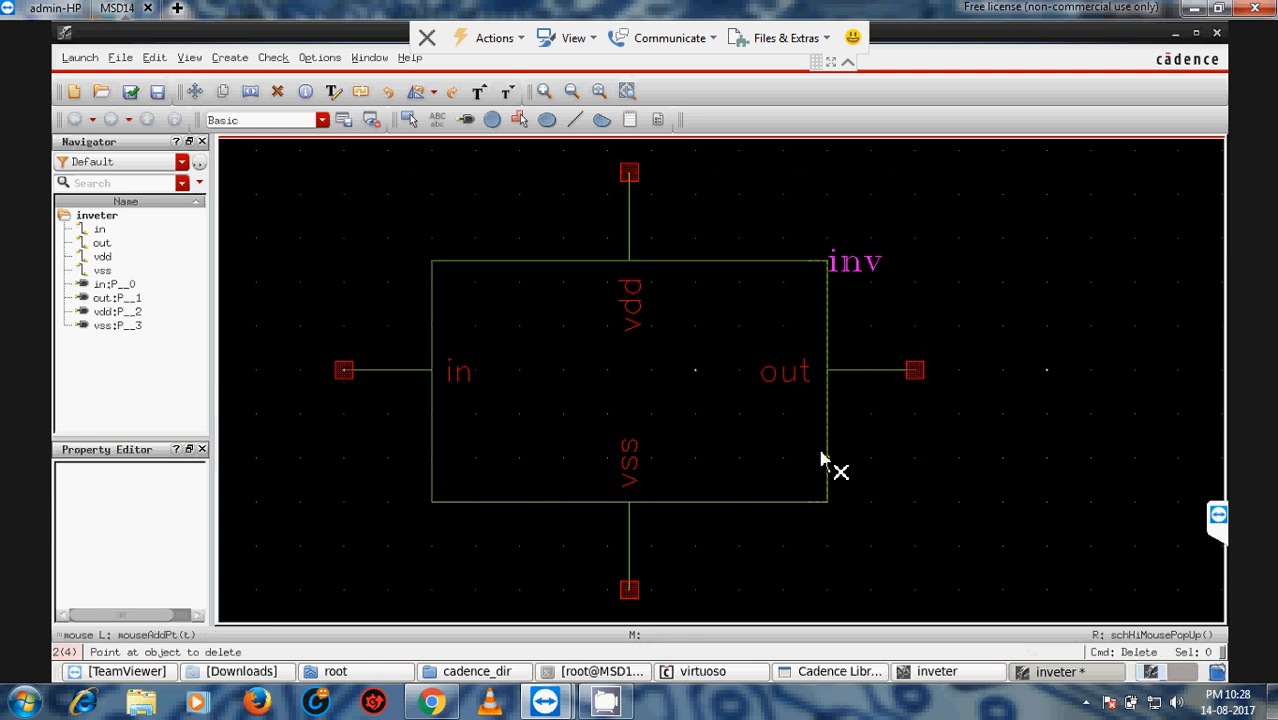
left_click(824, 470)
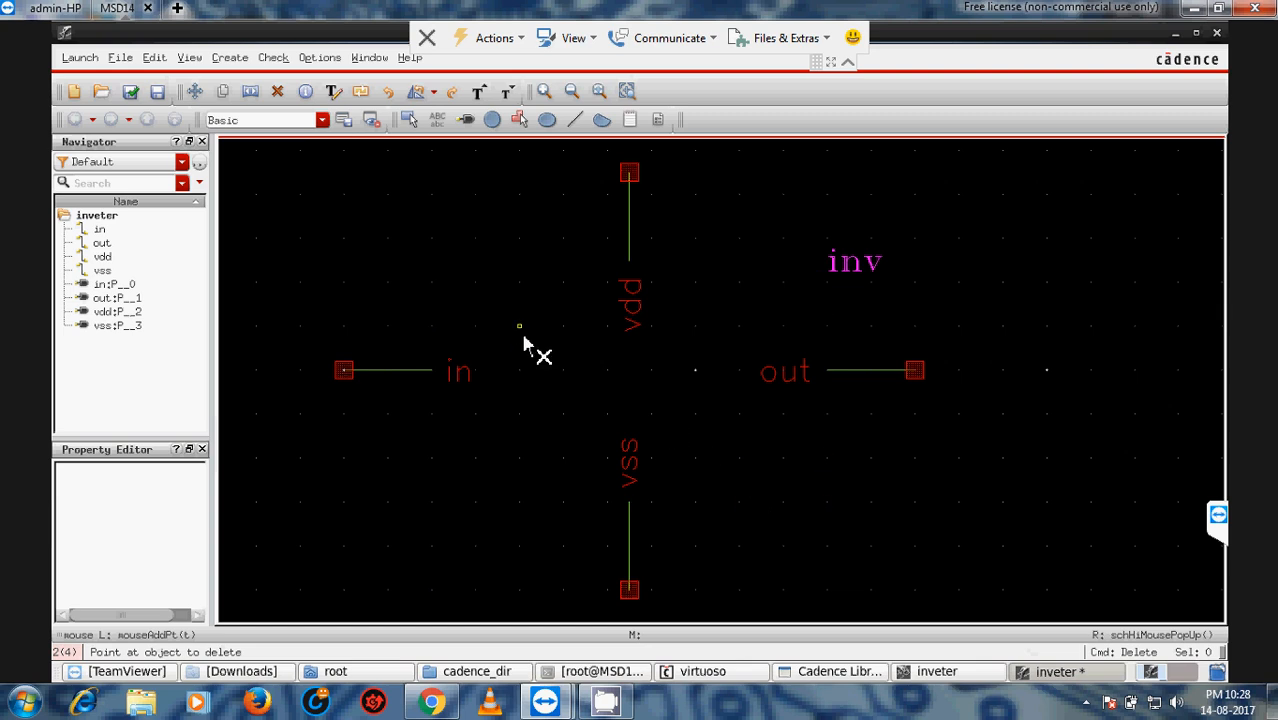
key("Escape")
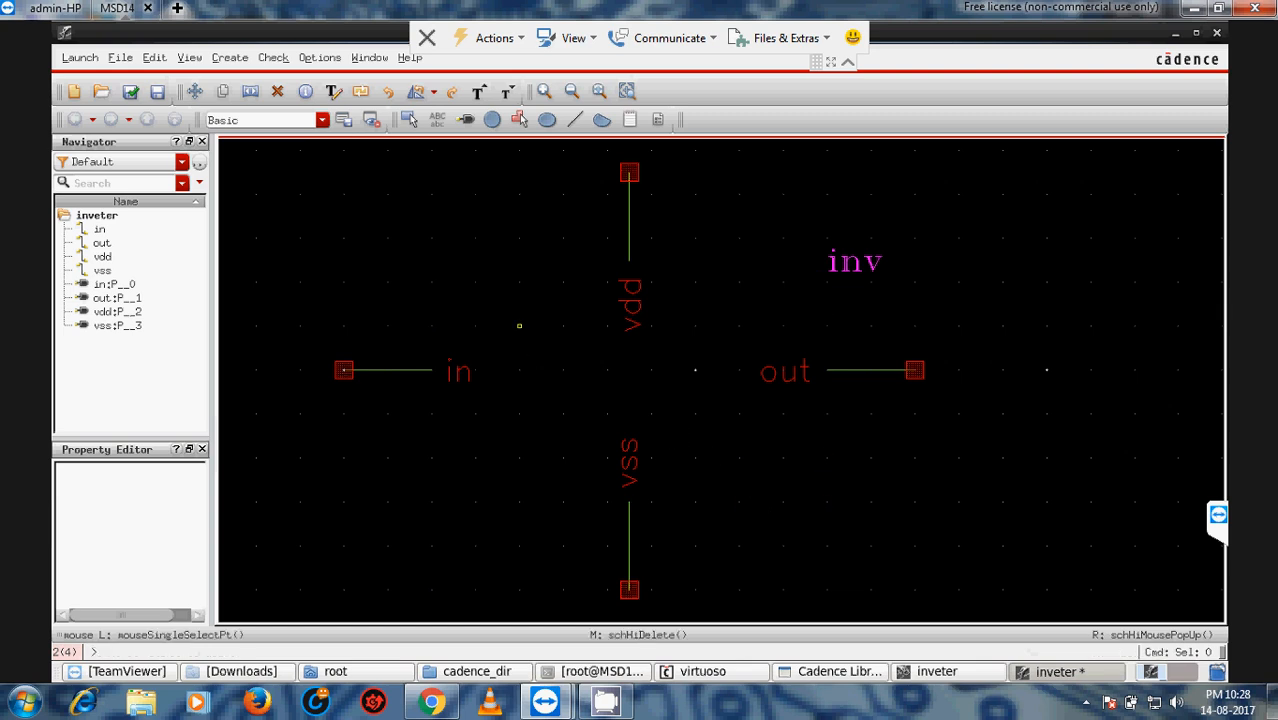
Move the in and out labels beneath their pin lines, and the vdd and vss labels beside theirs.
key("m")
left_click(464, 380)
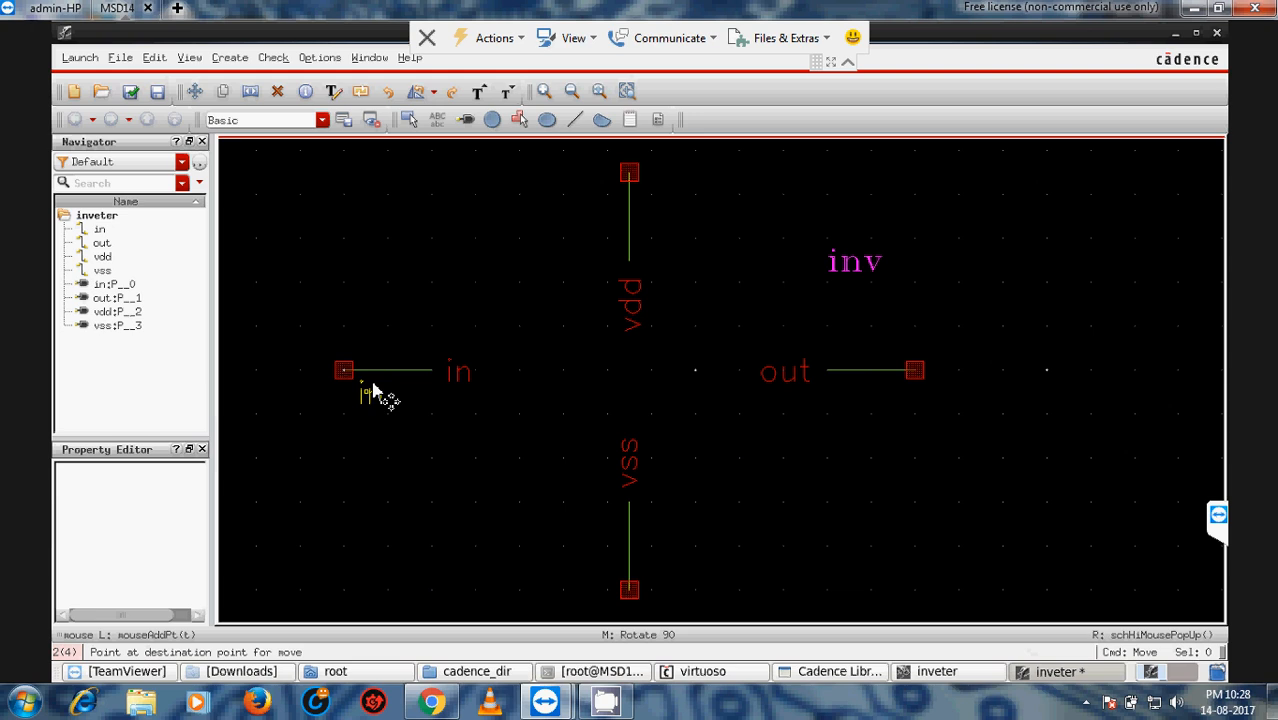
left_click(372, 390)
left_click(630, 306)
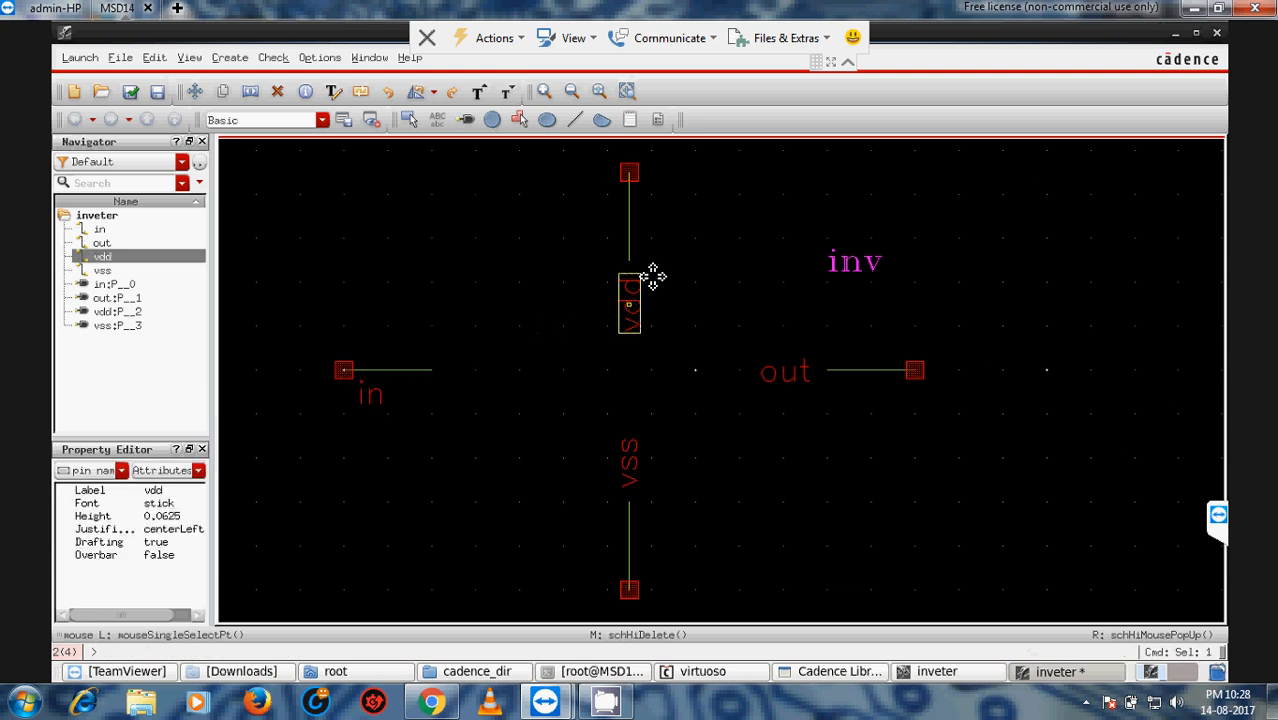
left_click_drag(652, 276, 651, 215)
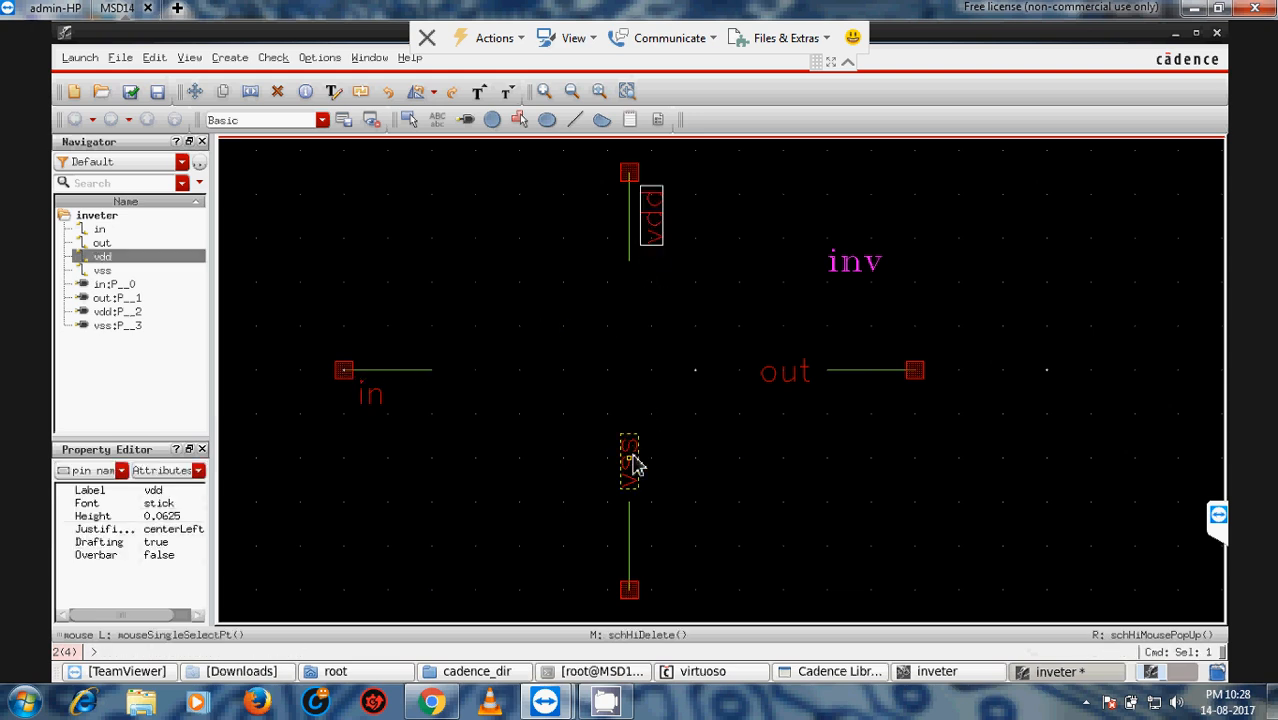
left_click_drag(634, 464, 656, 550)
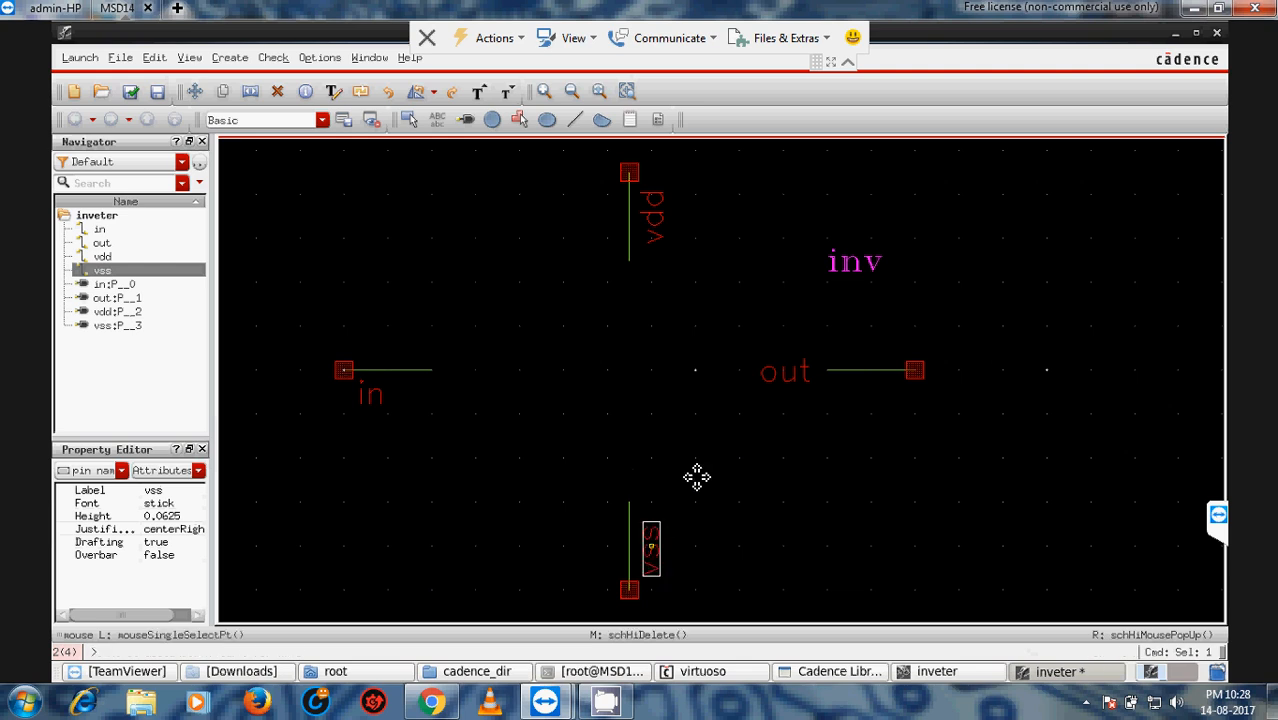
left_click(802, 380)
key("m")
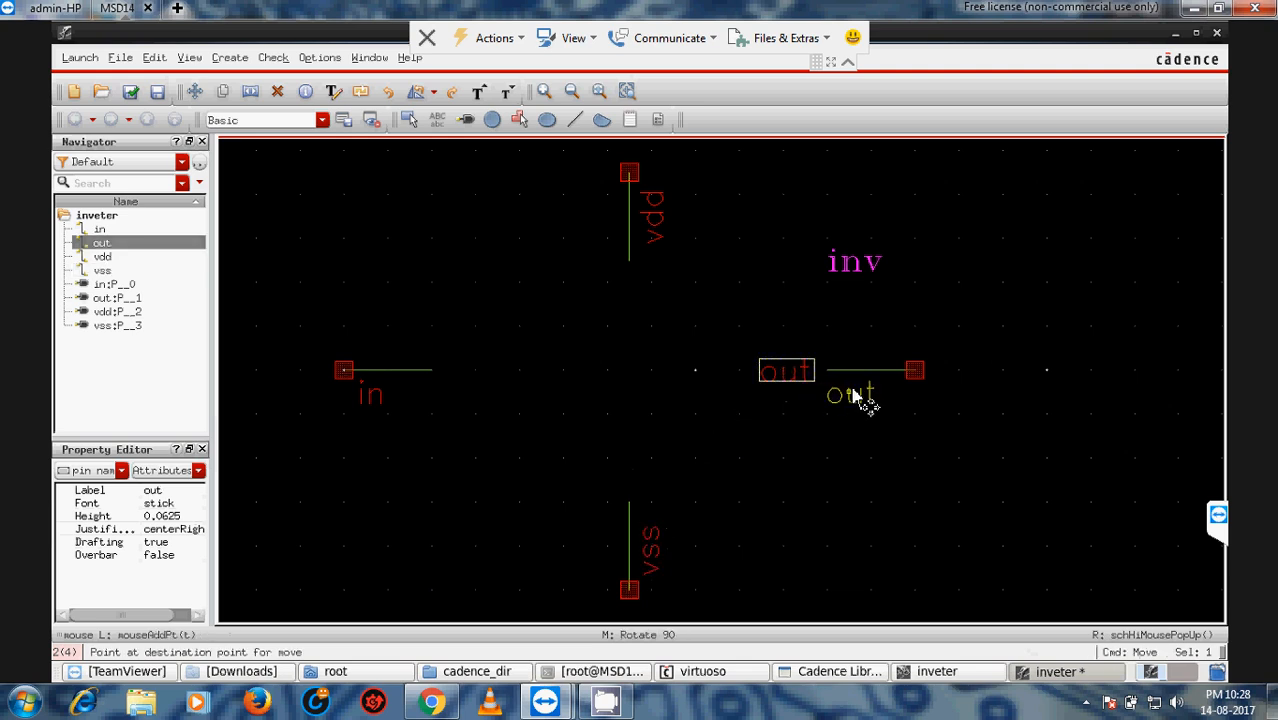
left_click(874, 396)
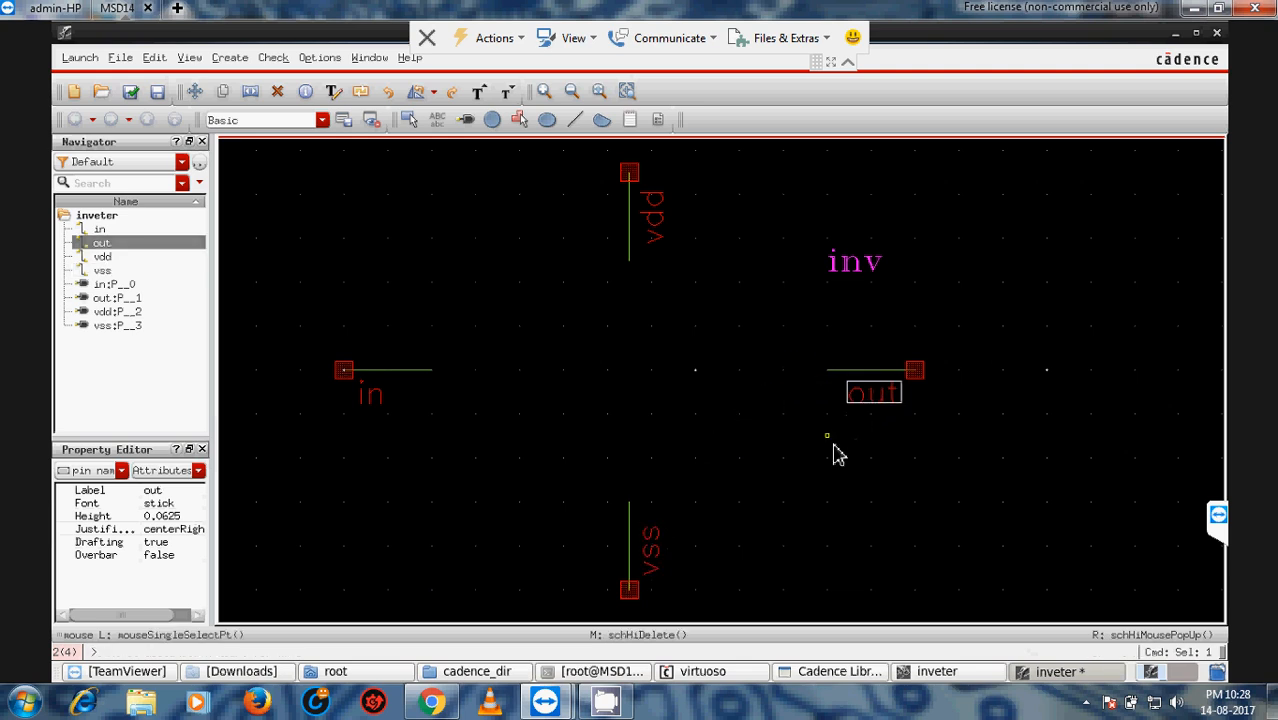
Move the inv label to the centre of the symbol, between the four pins.
left_click(857, 270)
key("m")
left_click(642, 388)
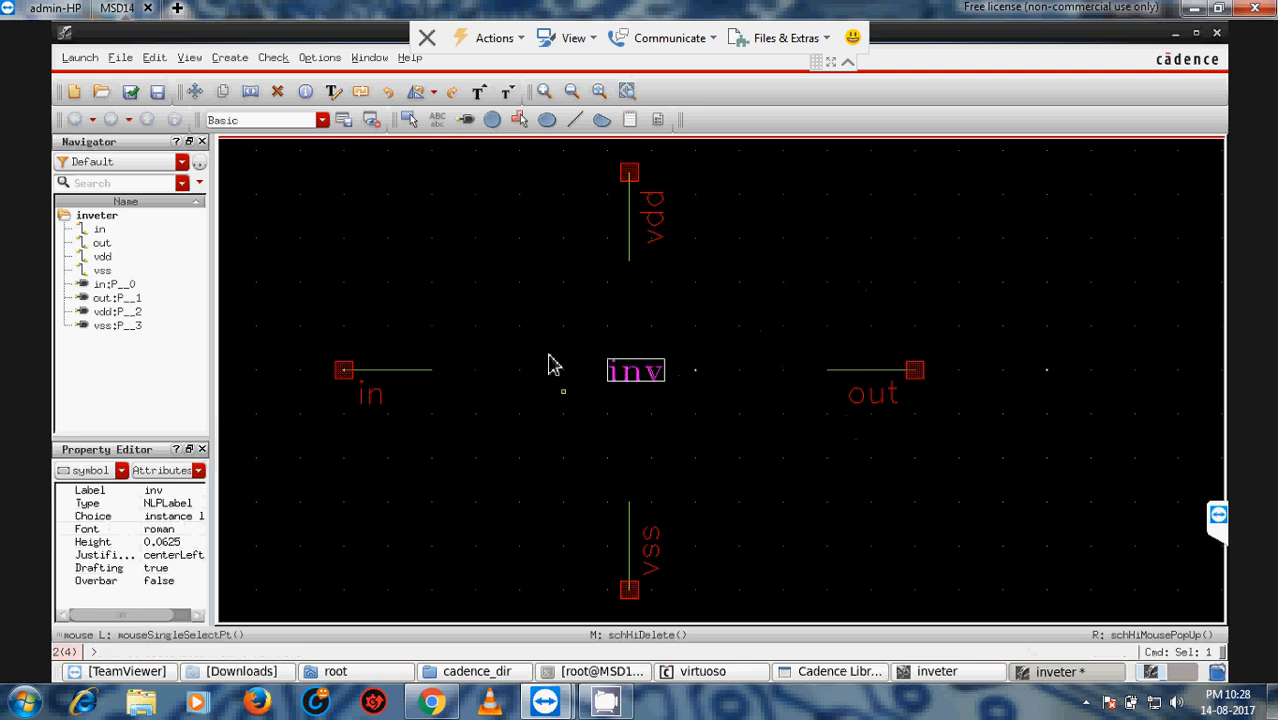
Draw a closed triangle with lines around the inv label, its vertical side at the in pin line and its tip pointing towards out.
left_click(574, 120)
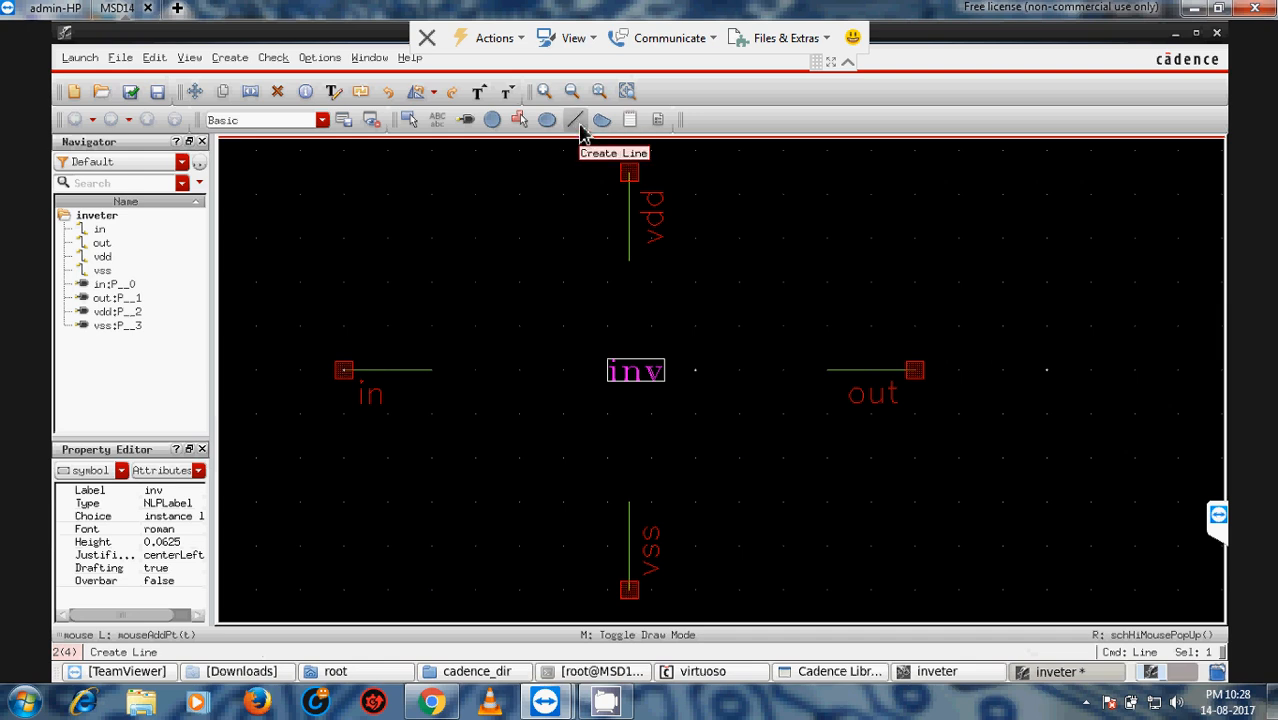
left_click(431, 237)
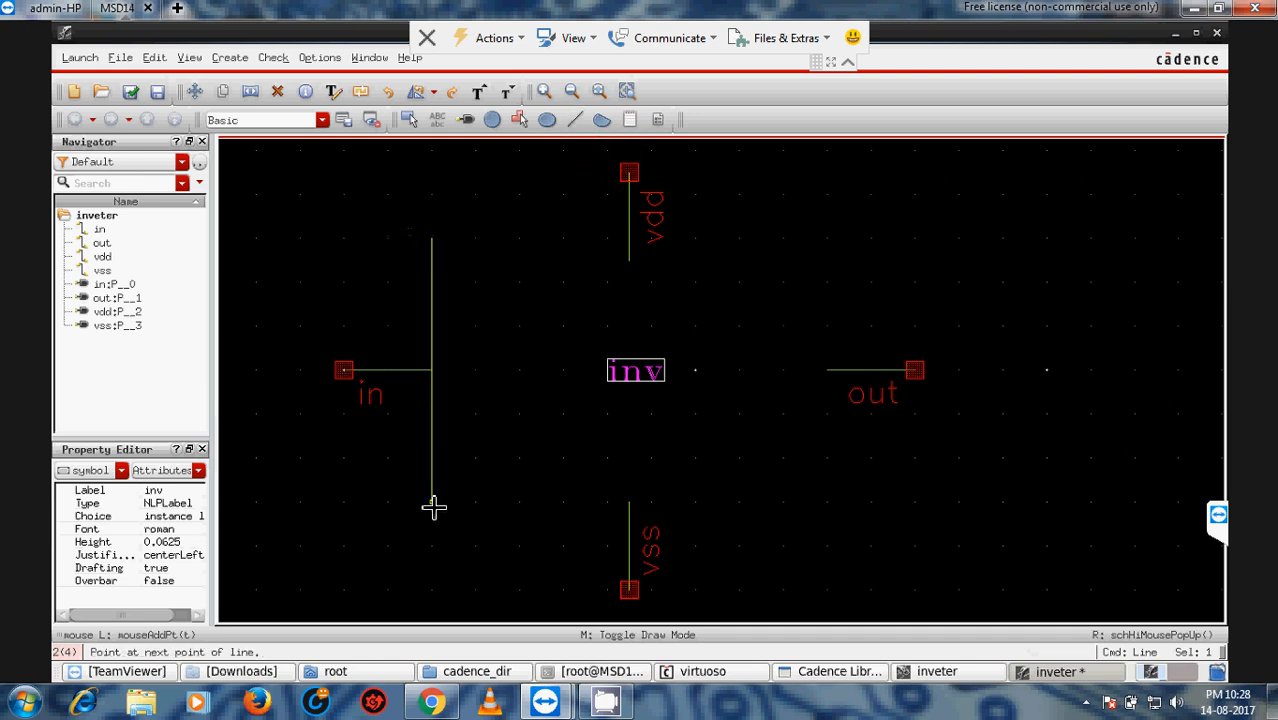
left_click(432, 502)
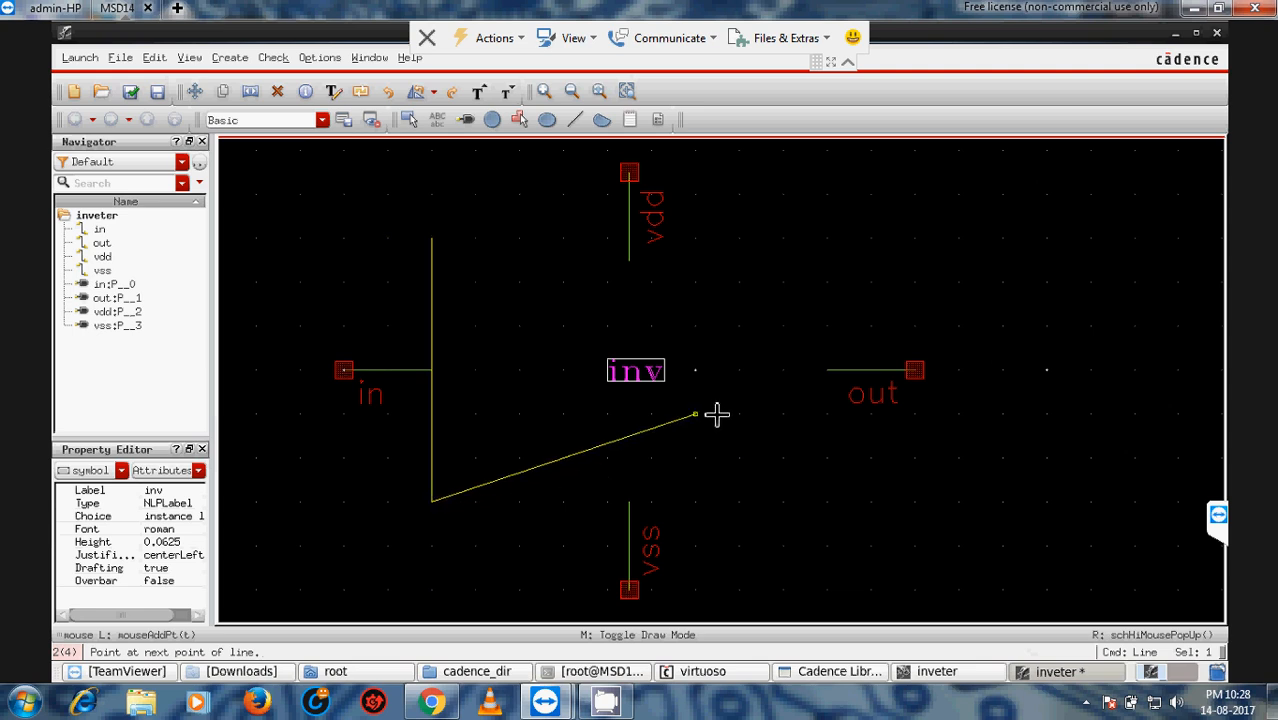
left_click(783, 371)
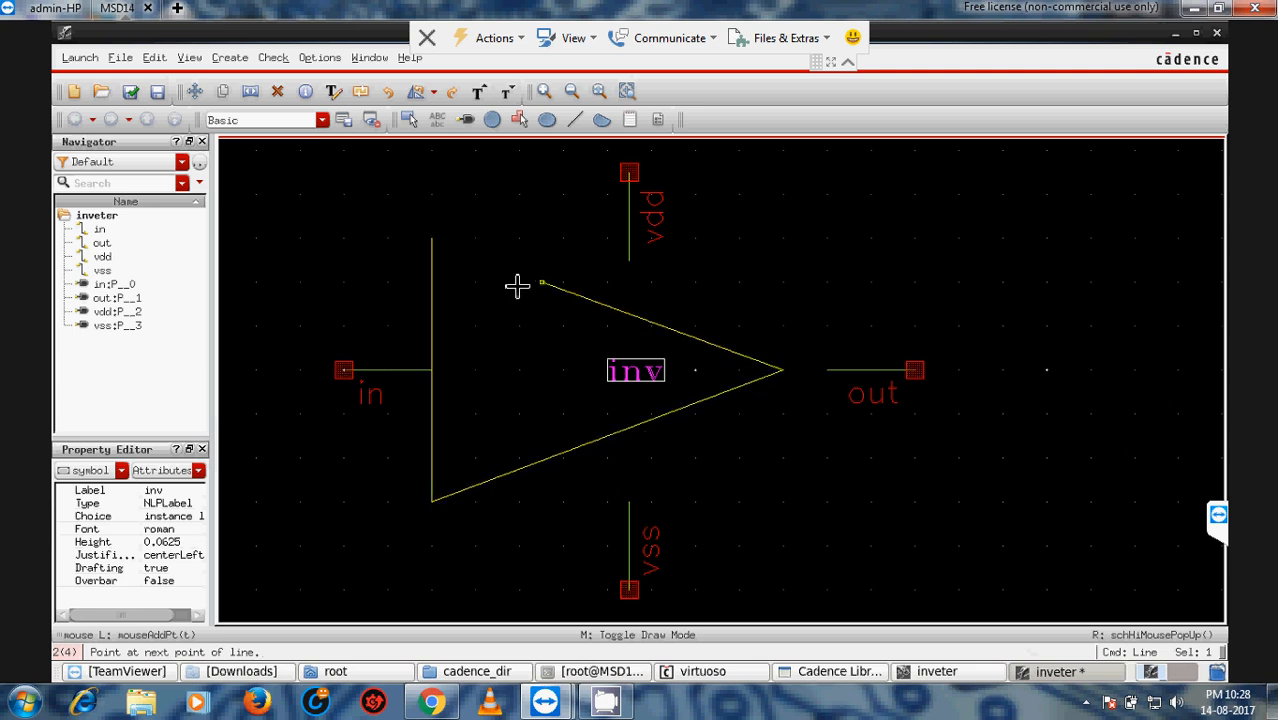
double_click(430, 237)
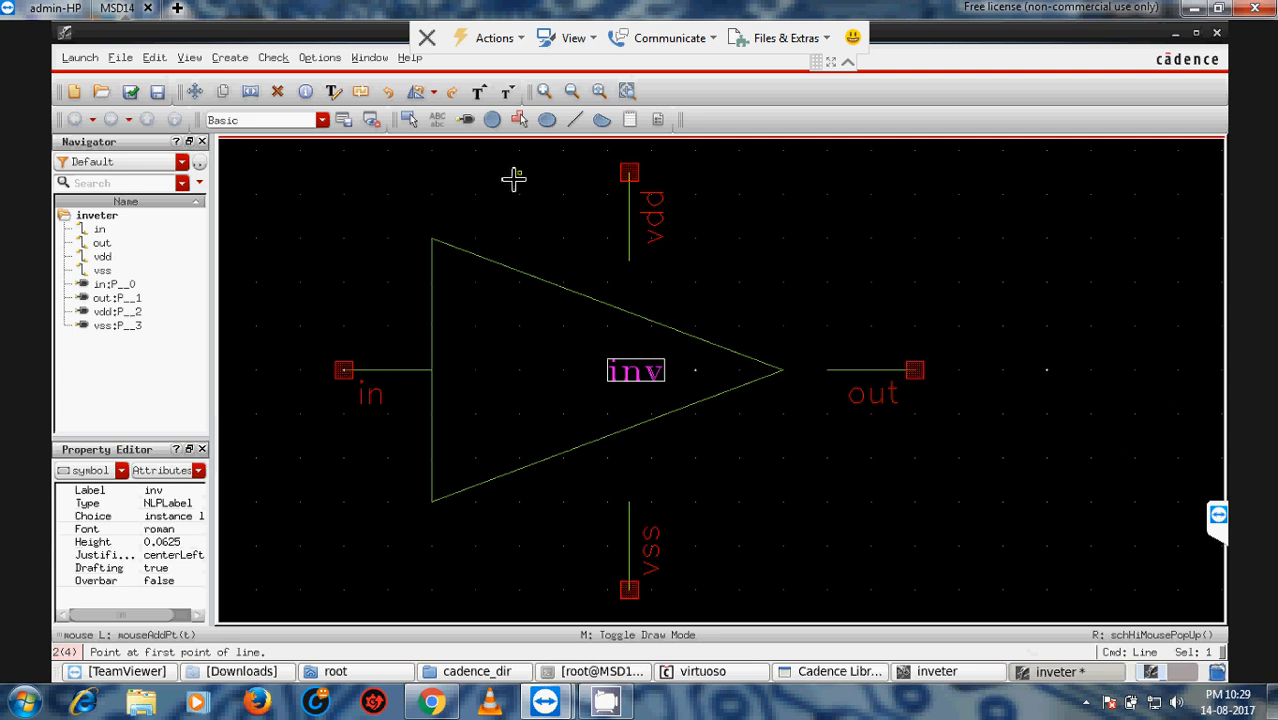
key("Escape")
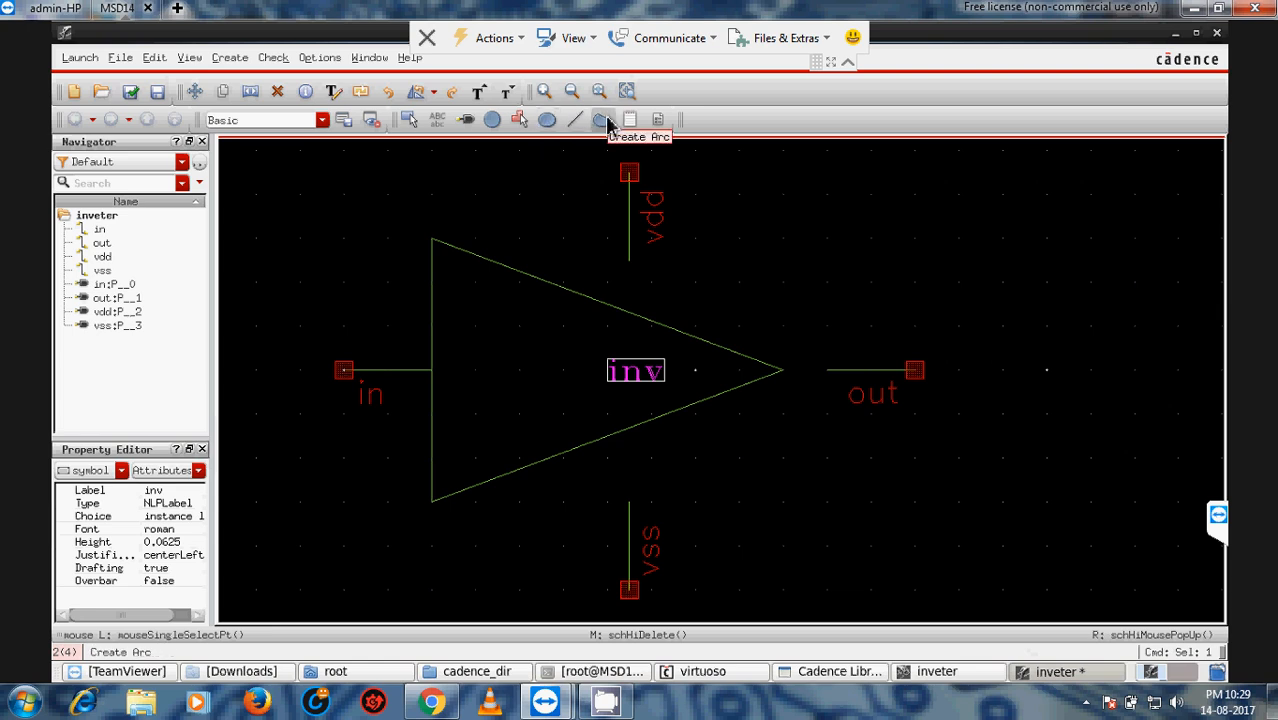
Draw an inversion-bubble circle filling the gap between the triangle's tip and the out pin line.
left_click(491, 119)
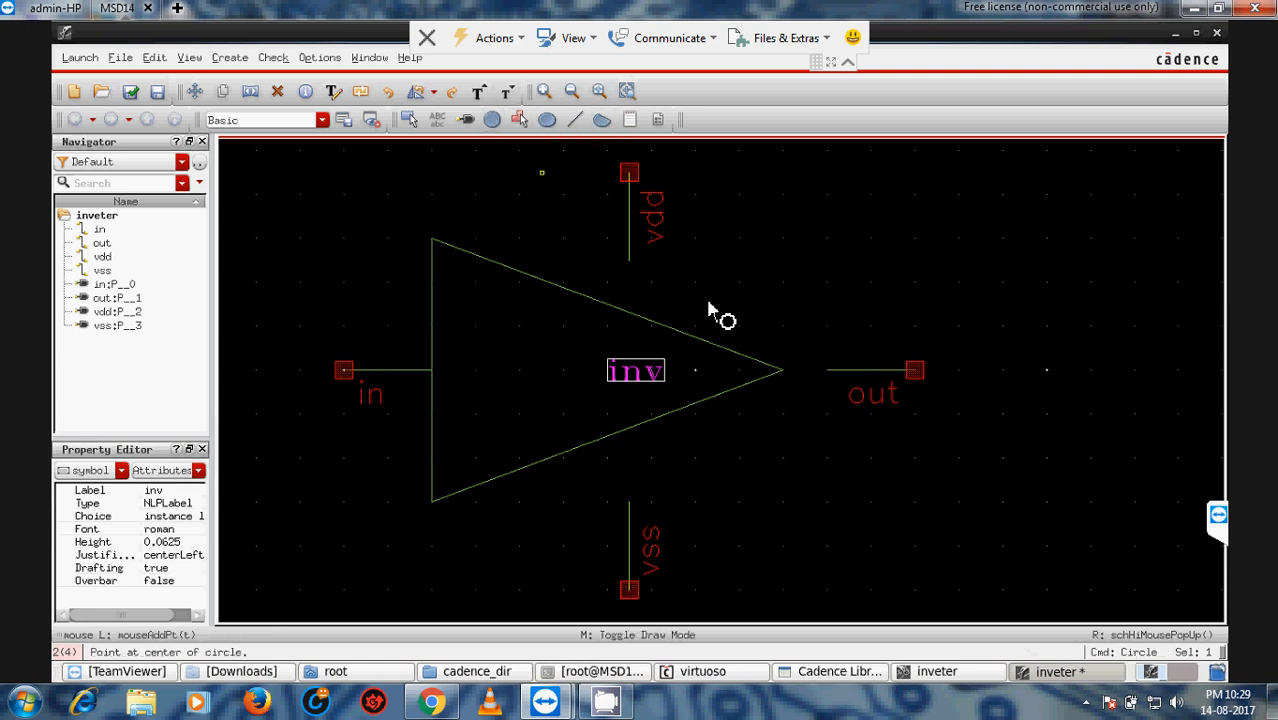
left_click(803, 369)
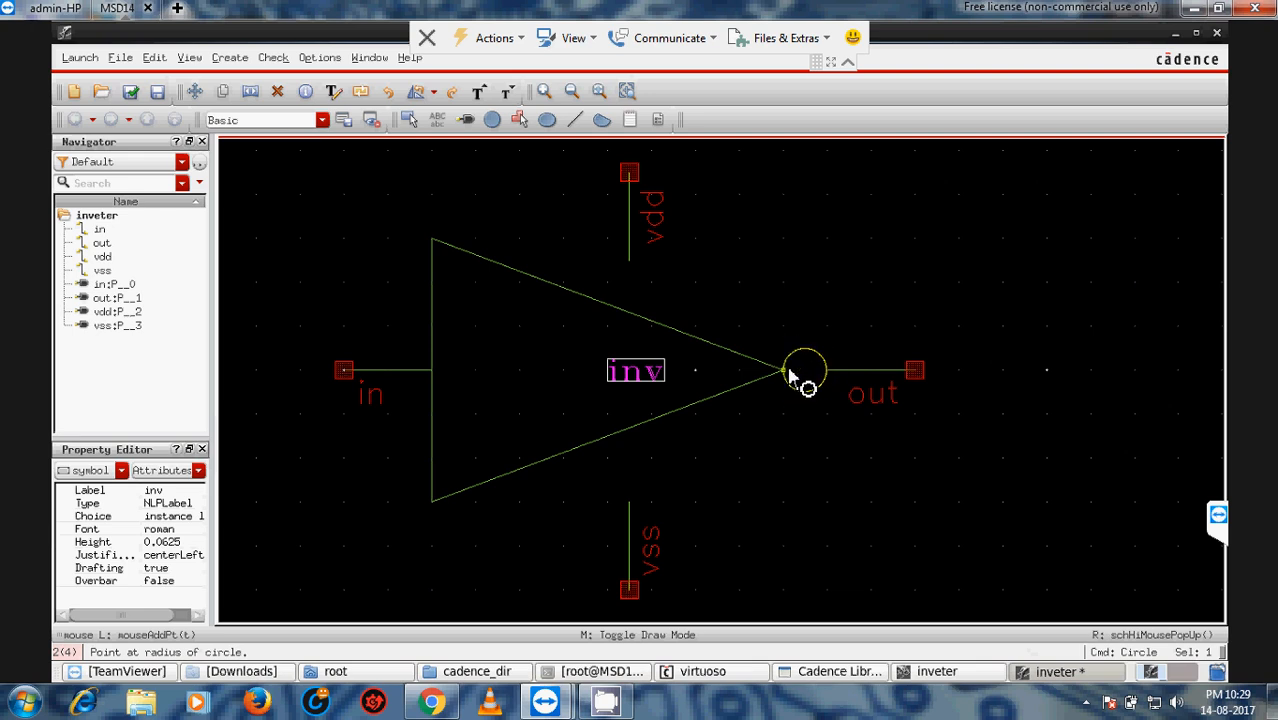
left_click(785, 371)
key("Escape")
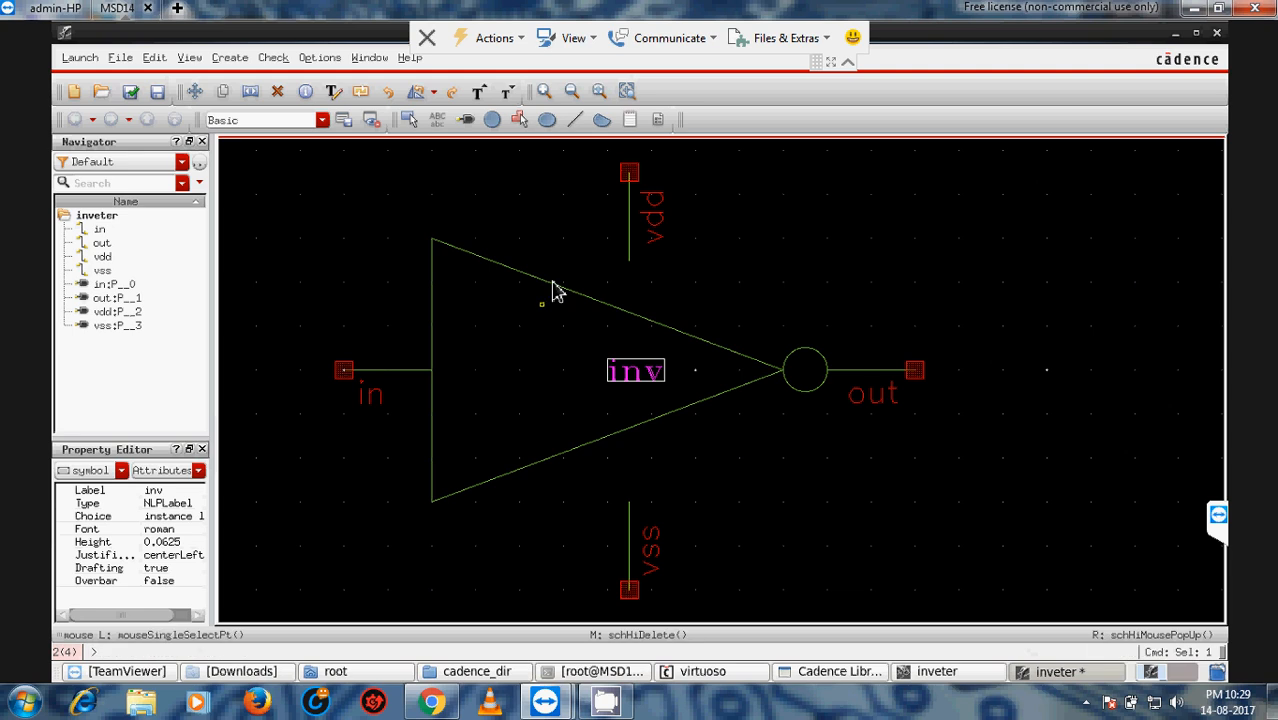
Move the vdd pin down and the vss pin up, each with its line and label, to meet the triangle's sloping sides.
left_click_drag(586, 150, 693, 264)
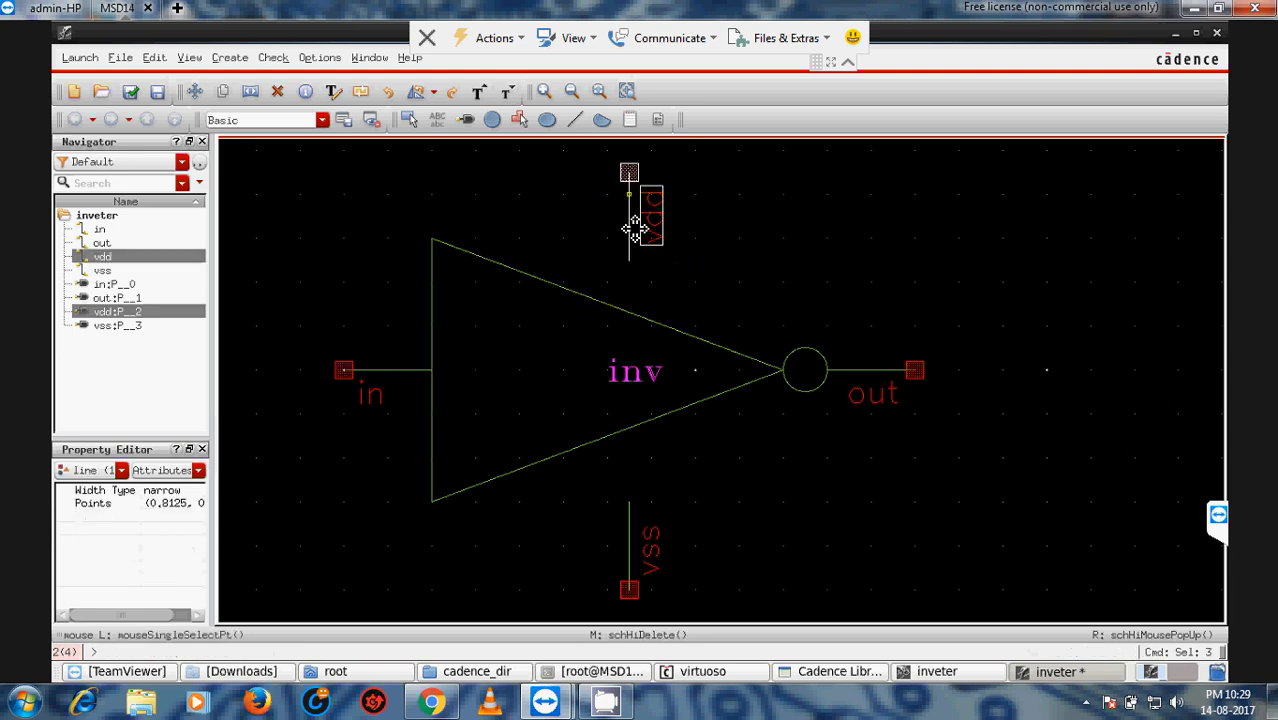
left_click_drag(635, 229, 627, 262)
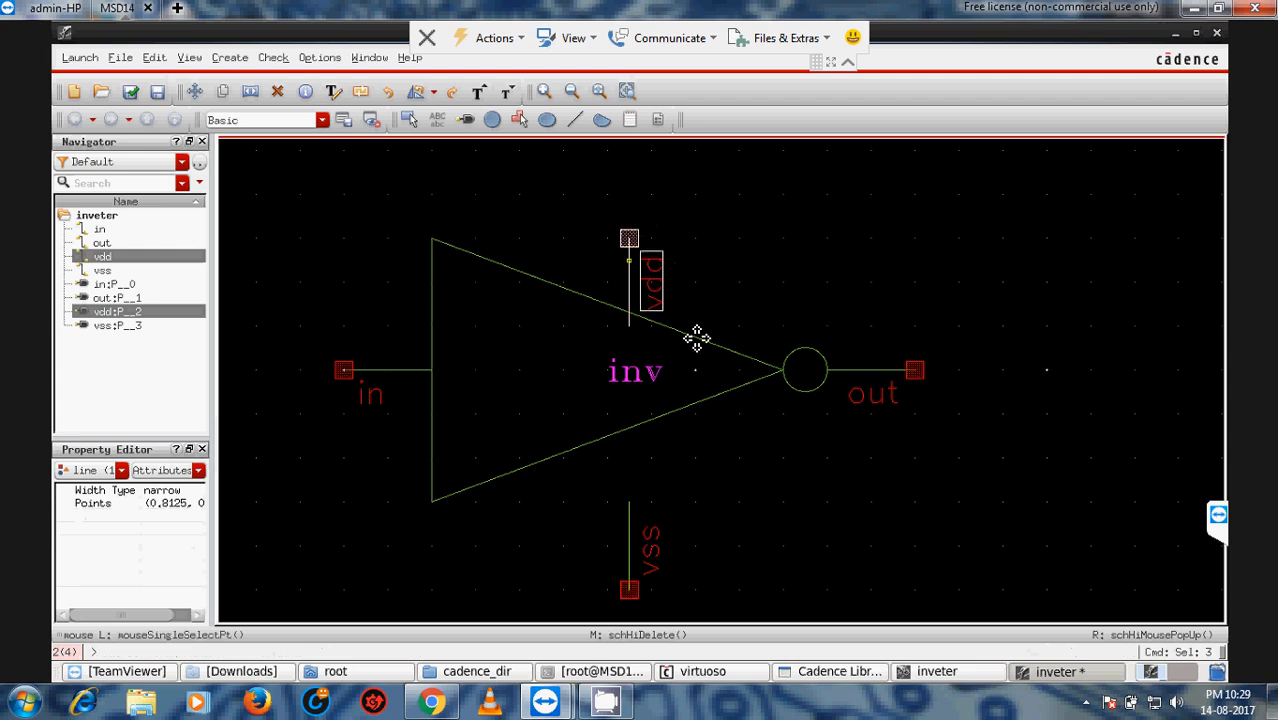
left_click(735, 490)
left_click_drag(606, 572, 688, 621)
left_click_drag(630, 541, 628, 480)
left_click(756, 491)
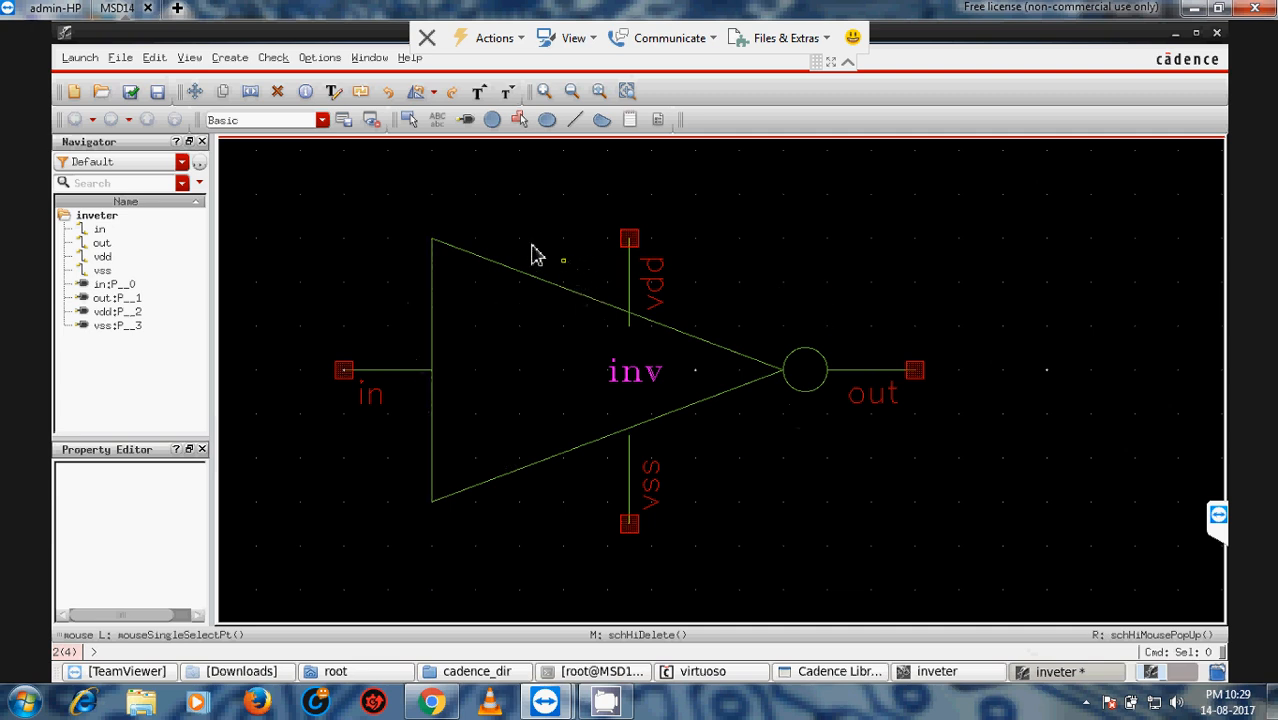
Check and save the inveter symbol, and close its window to return to the schematic.
left_click(130, 91)
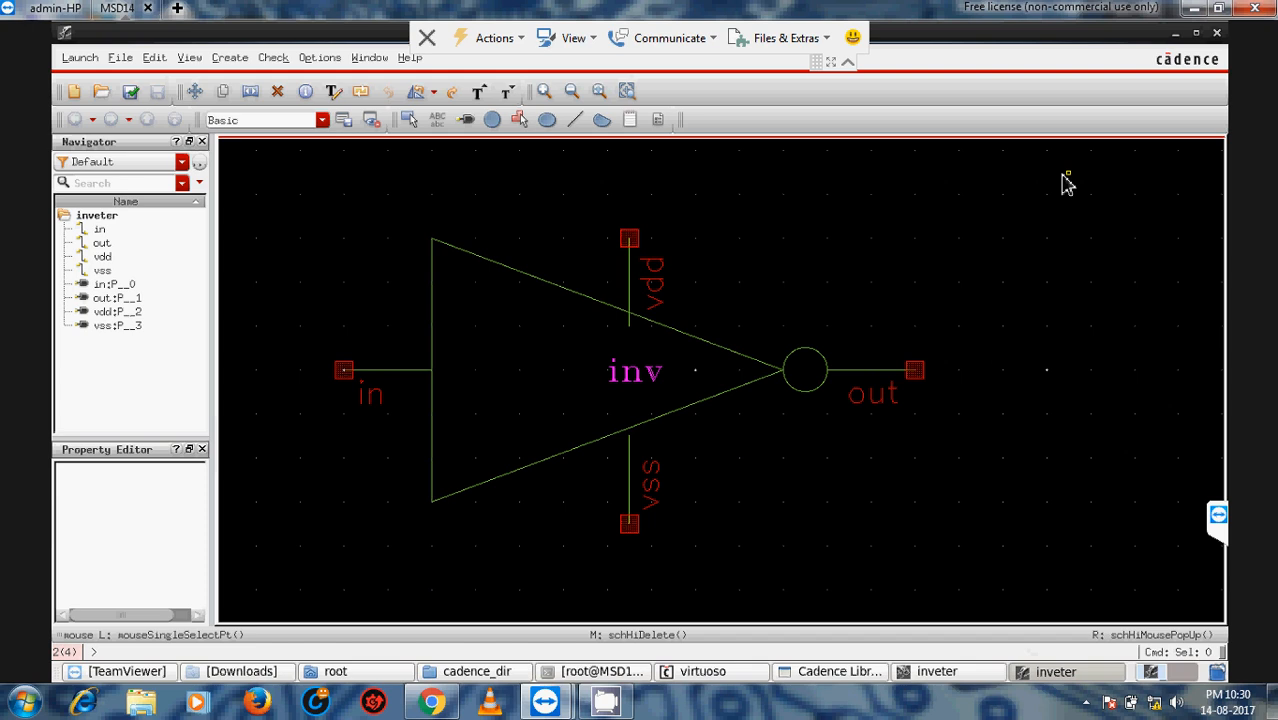
left_click(1217, 35)
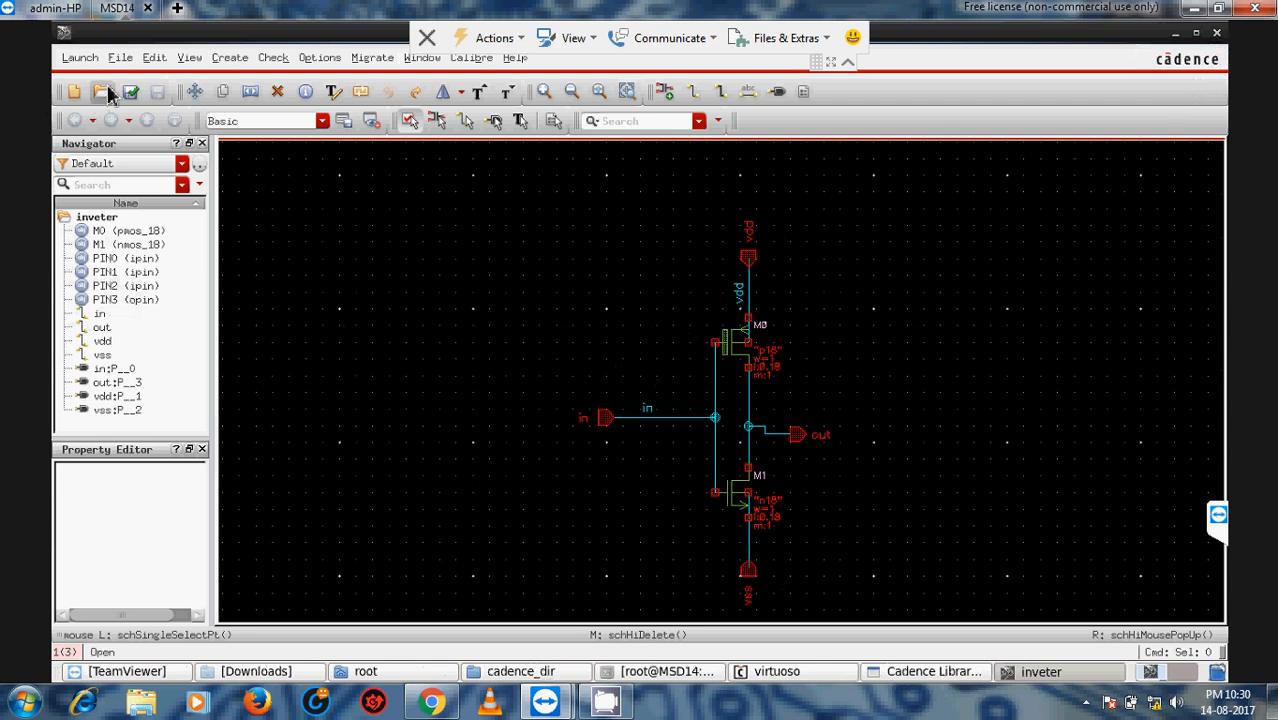
Create a new schematic cellview named inveter_test in the Tutorial1 library.
left_click(122, 57)
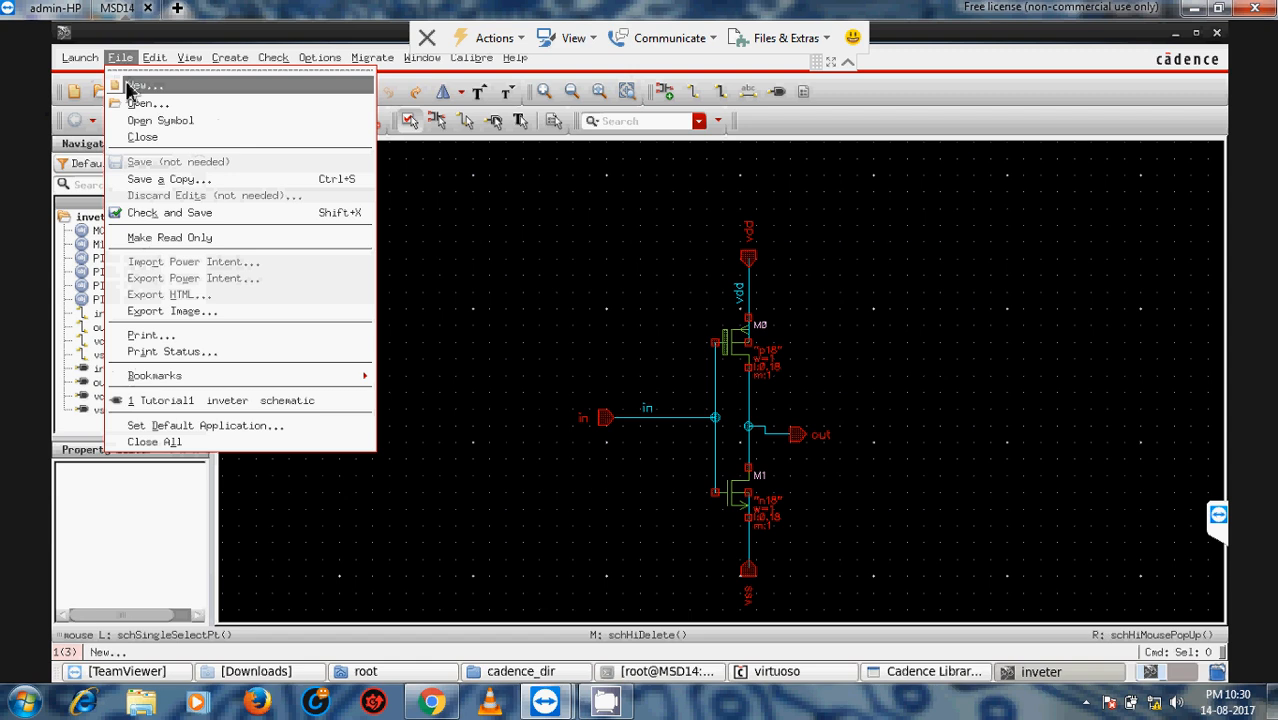
left_click(140, 87)
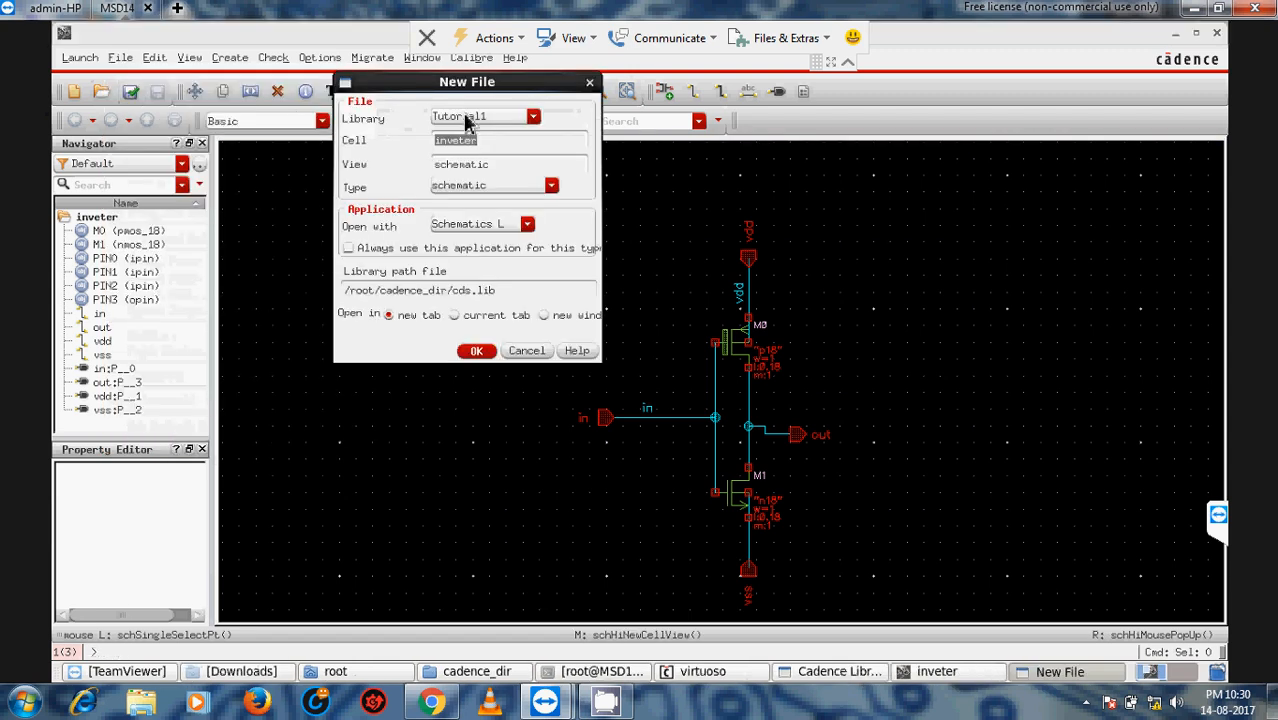
left_click(498, 141)
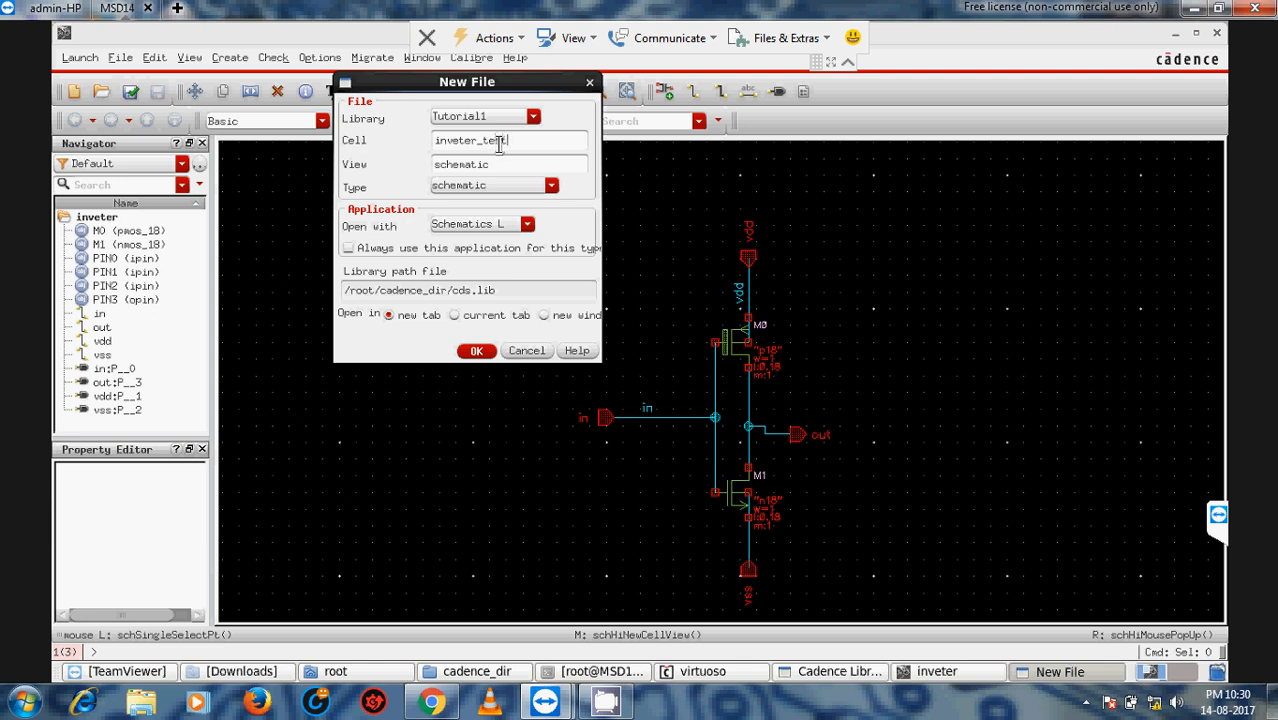
left_click(477, 352)
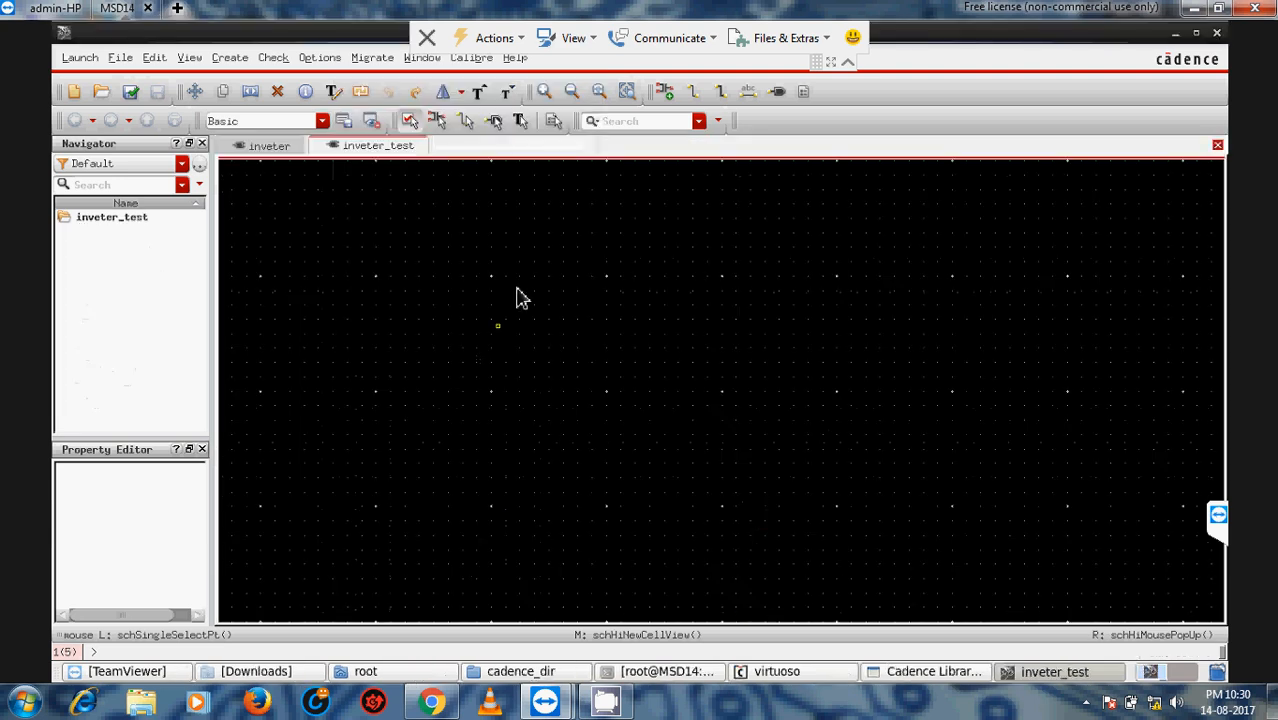
Close the original inveter schematic, leaving inveter_test open, and collapse the remote-session toolbar.
left_click(270, 148)
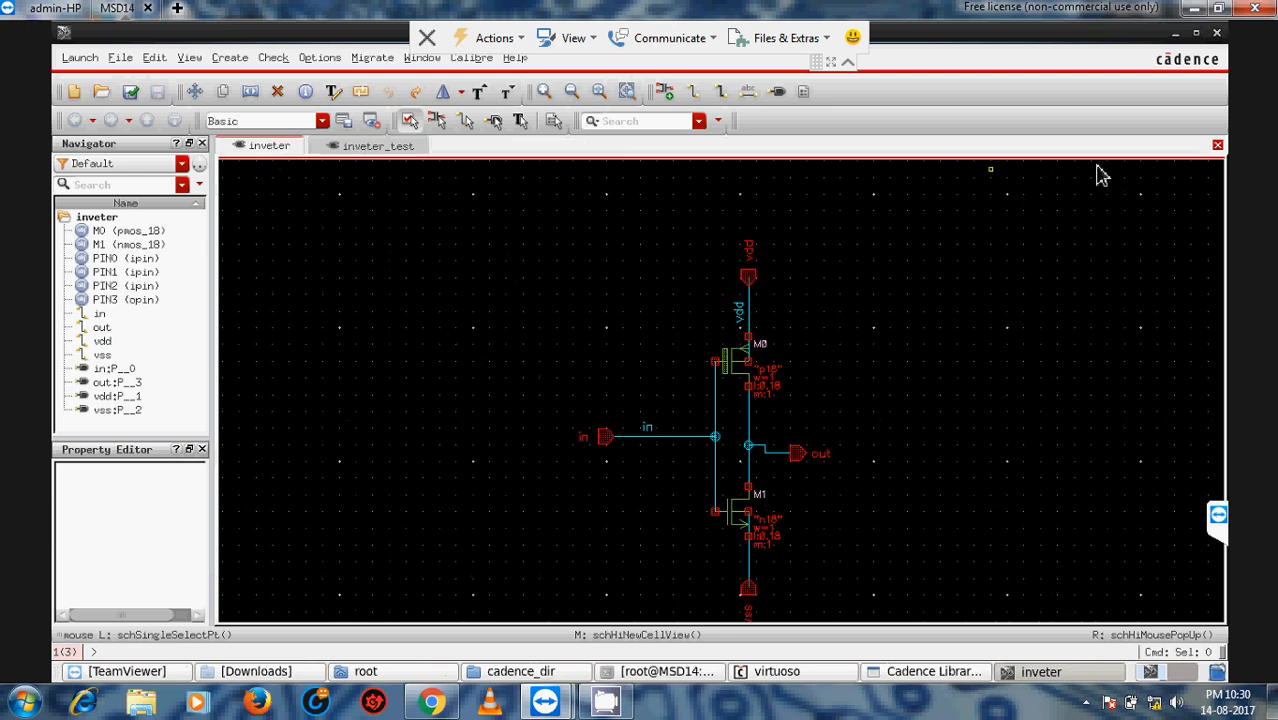
left_click(1217, 145)
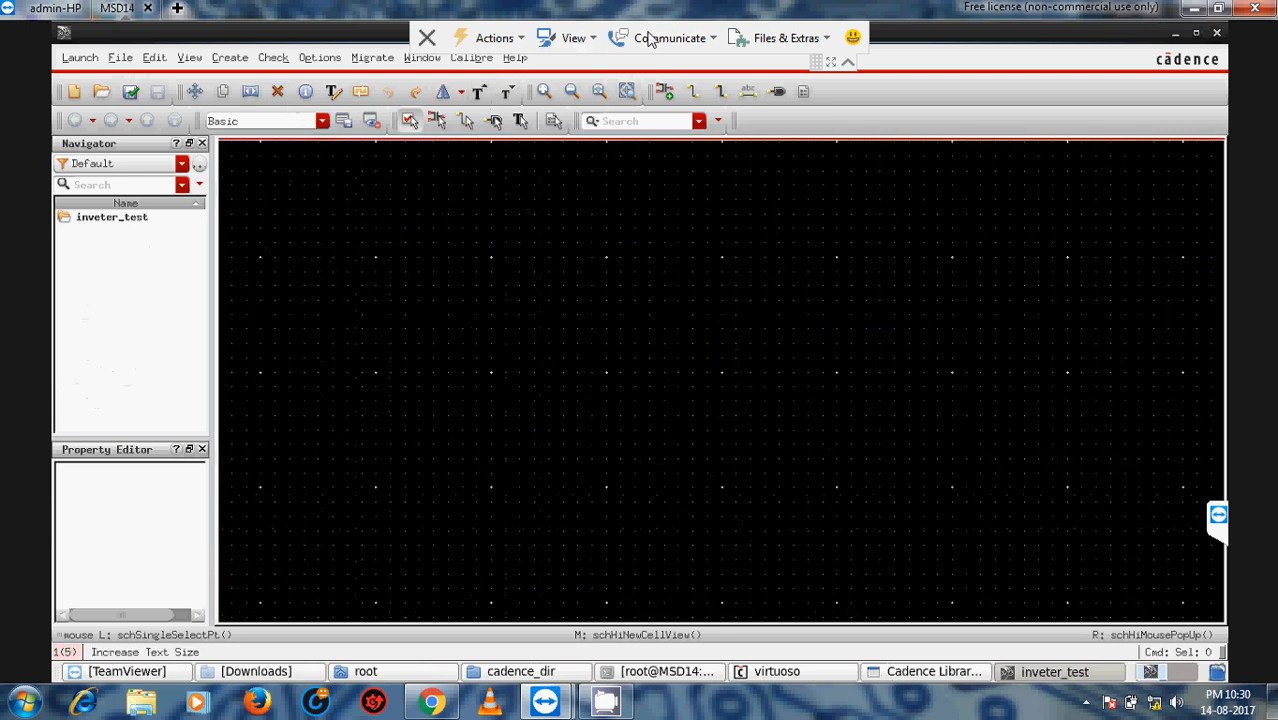
left_click(849, 65)
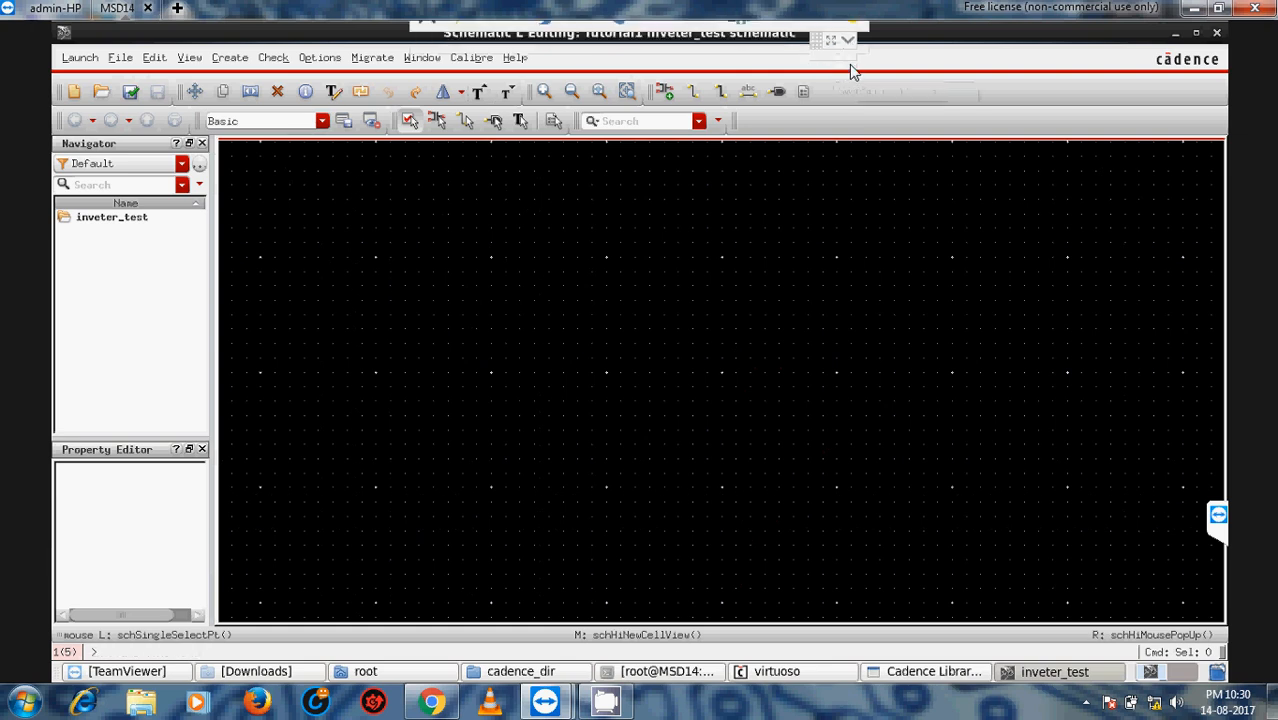
Start adding an instance and browse to the inveter cell's symbol view in the Tutorial1 library.
left_click(232, 58)
left_click(252, 86)
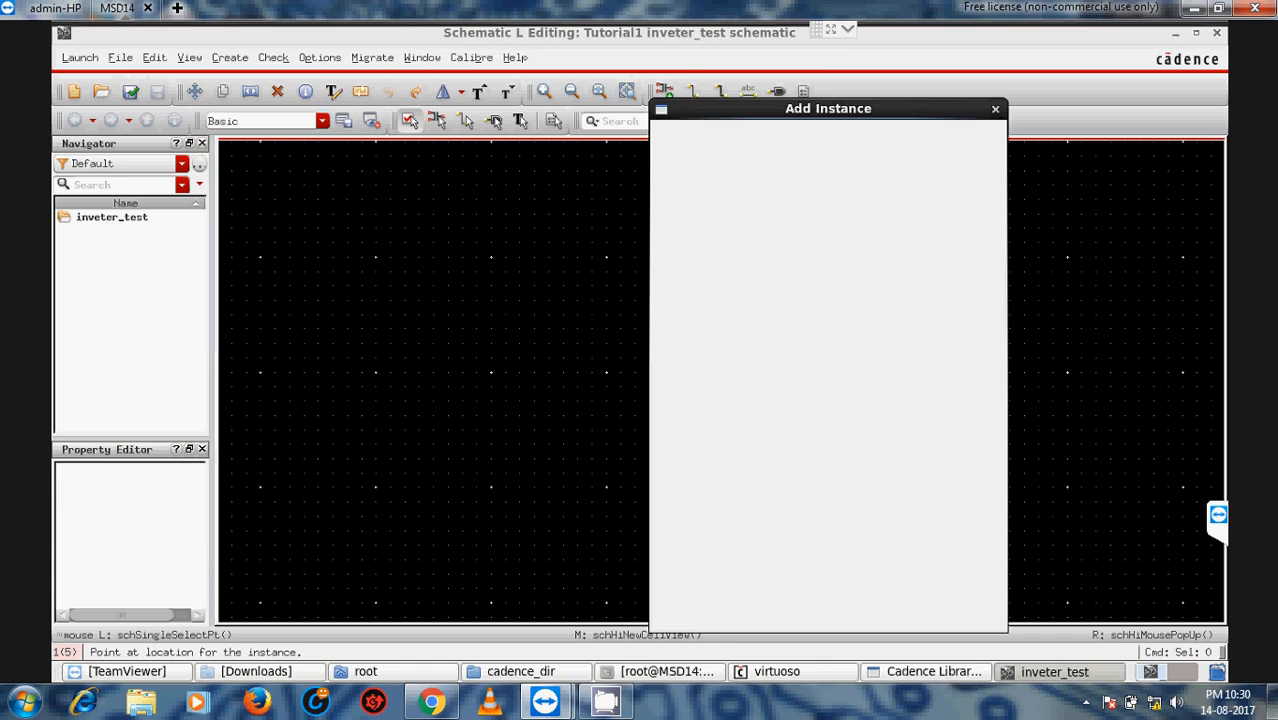
left_click(950, 142)
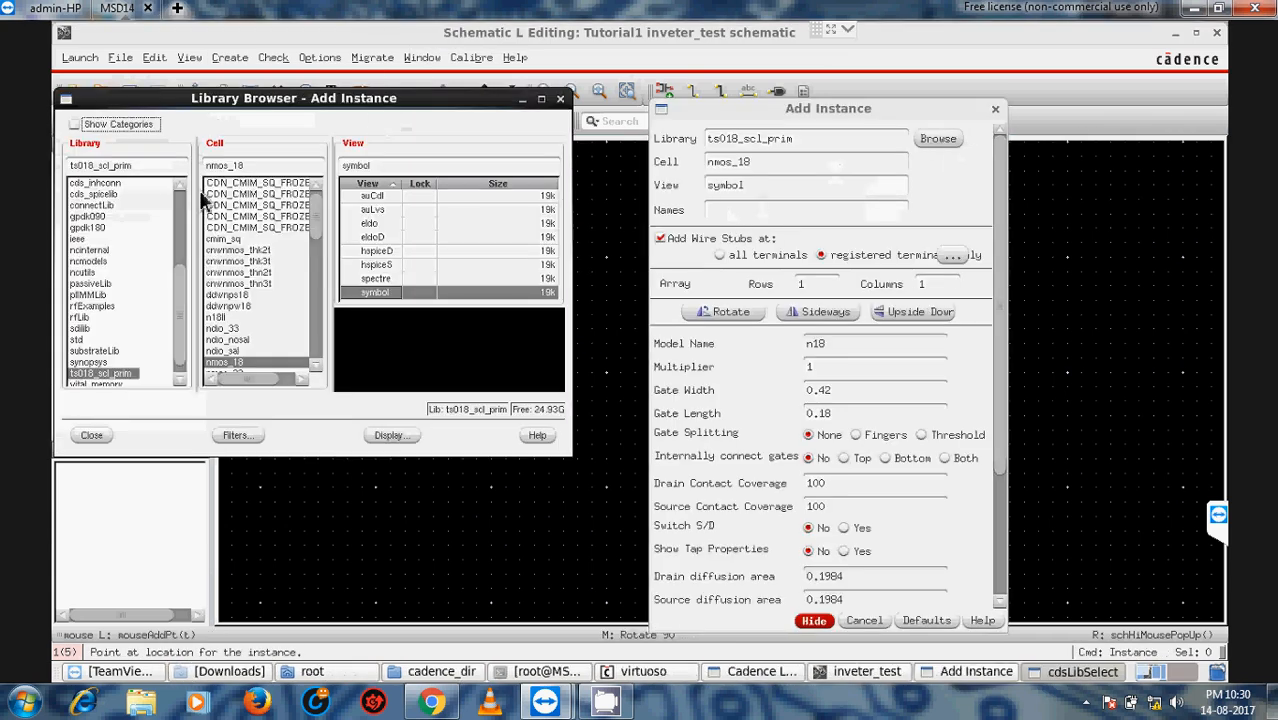
left_click_drag(180, 303, 183, 194)
left_click(85, 183)
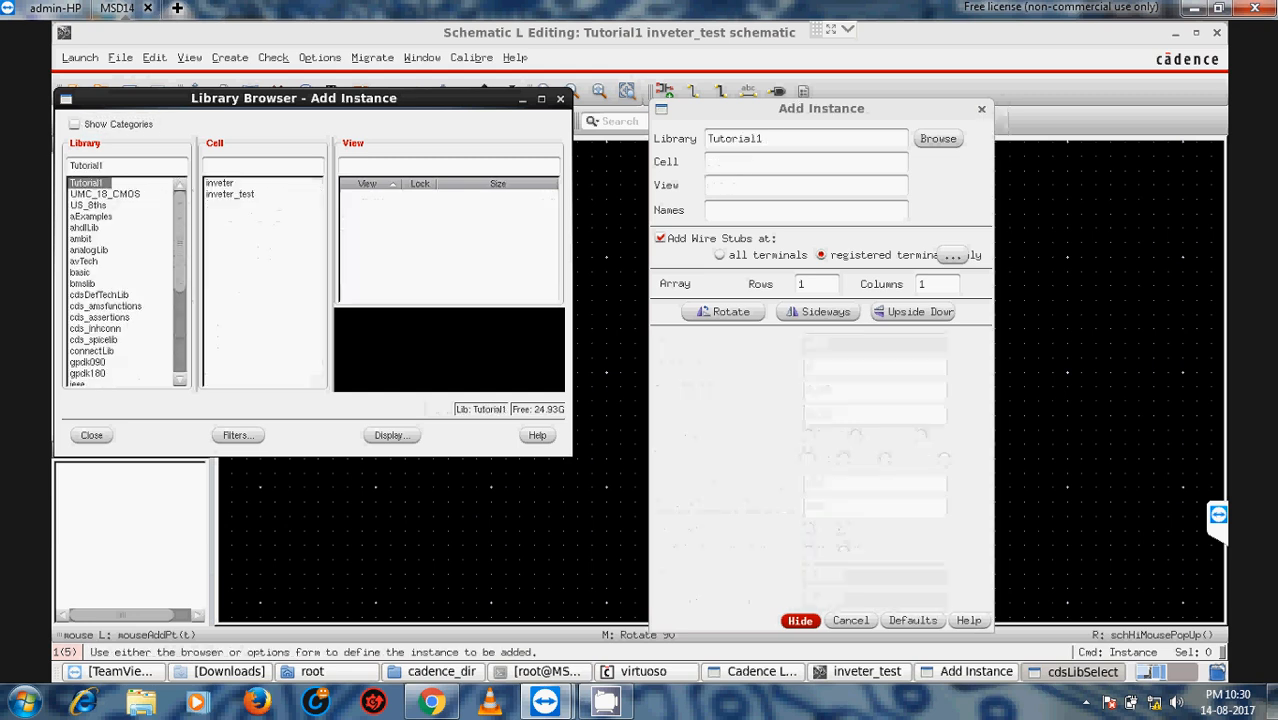
left_click(218, 186)
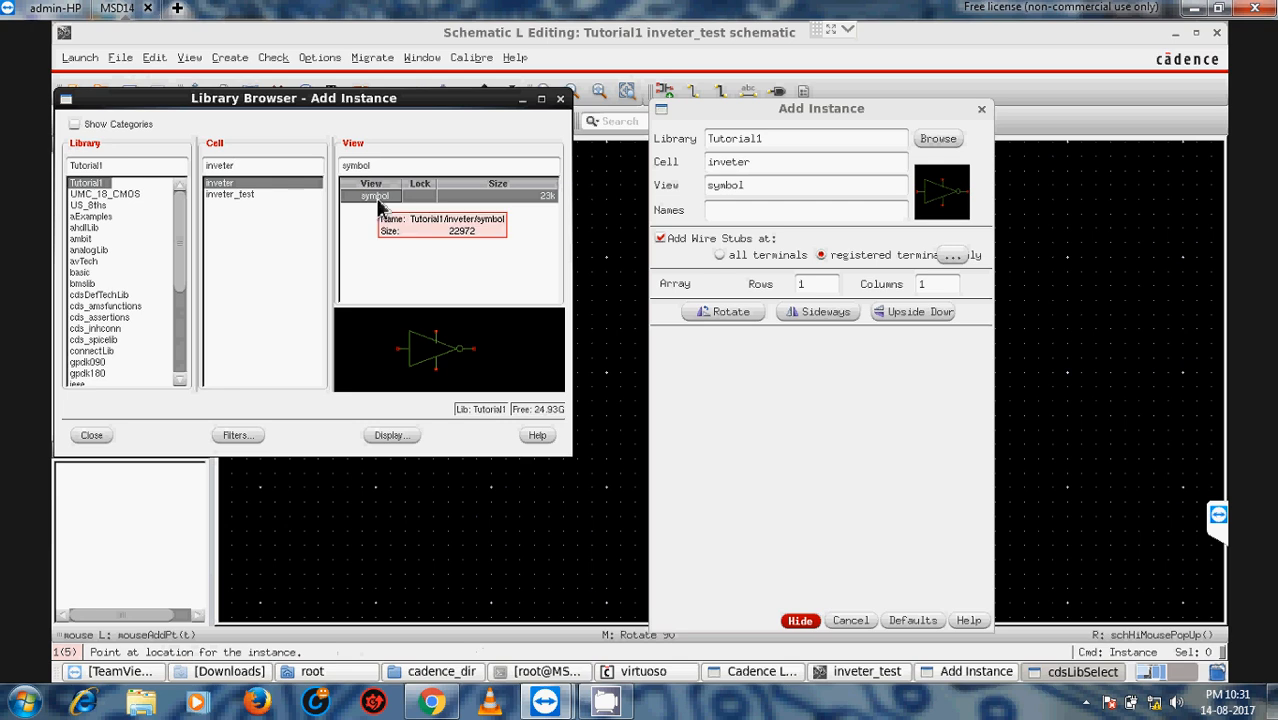
left_click_drag(180, 234, 181, 372)
left_click(101, 363)
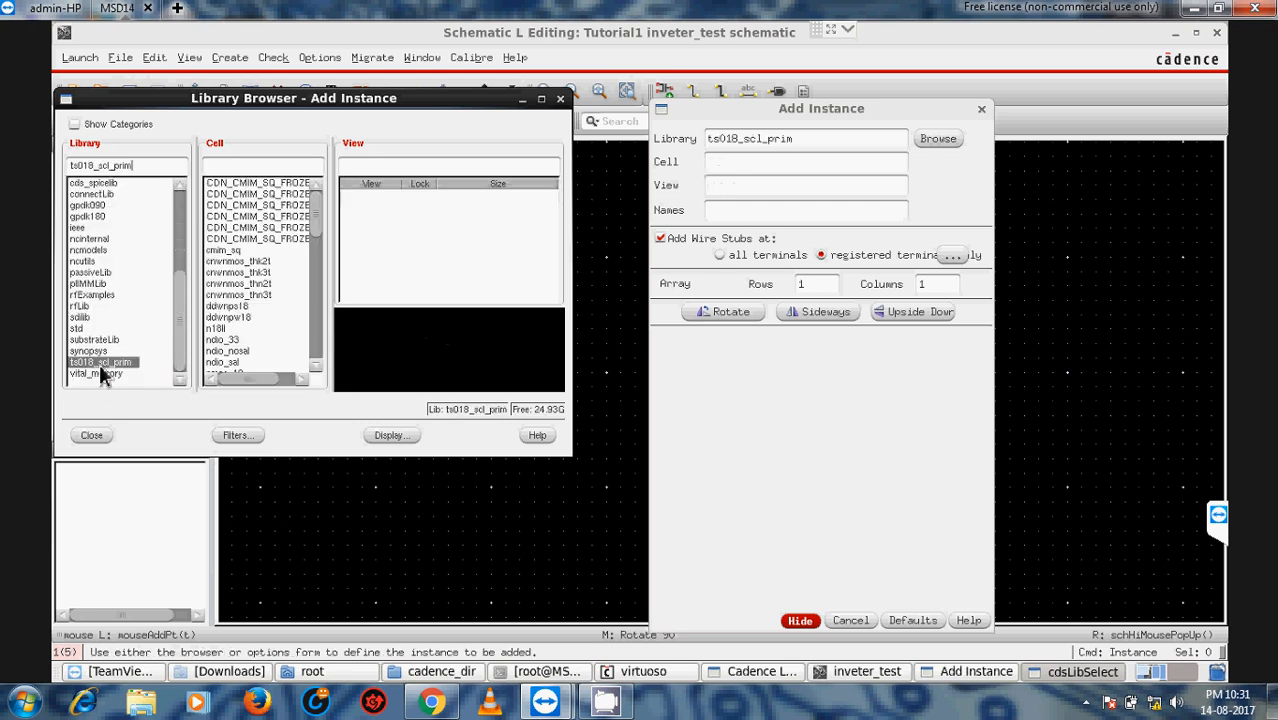
left_click(221, 341)
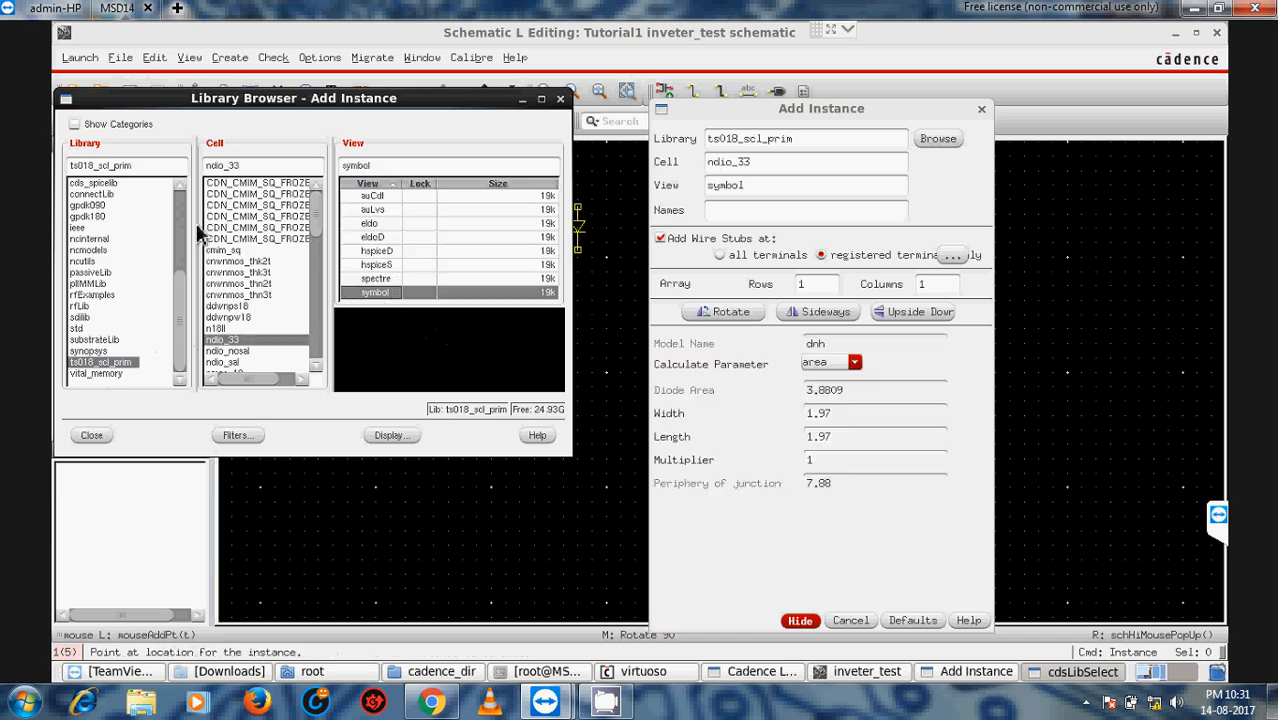
Select the inveter symbol from Tutorial1 again, place one instance near the middle of the schematic, and end instance placement.
left_click_drag(184, 284, 183, 184)
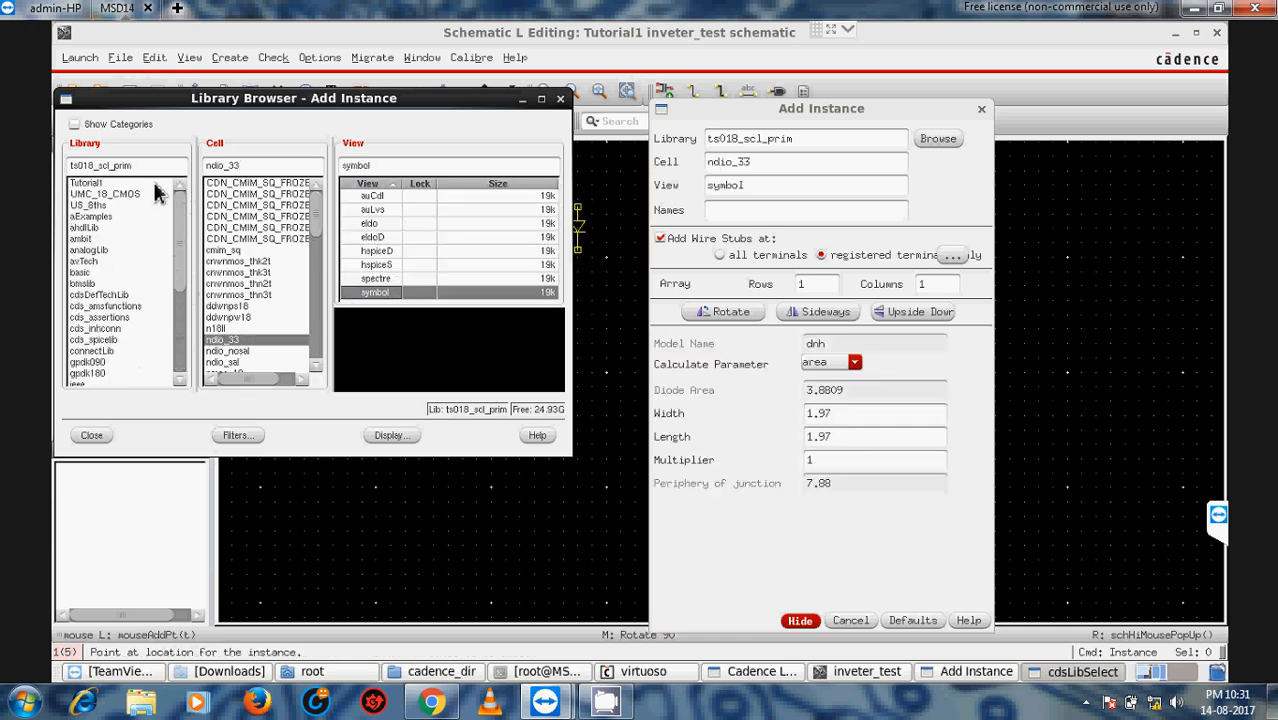
left_click(88, 185)
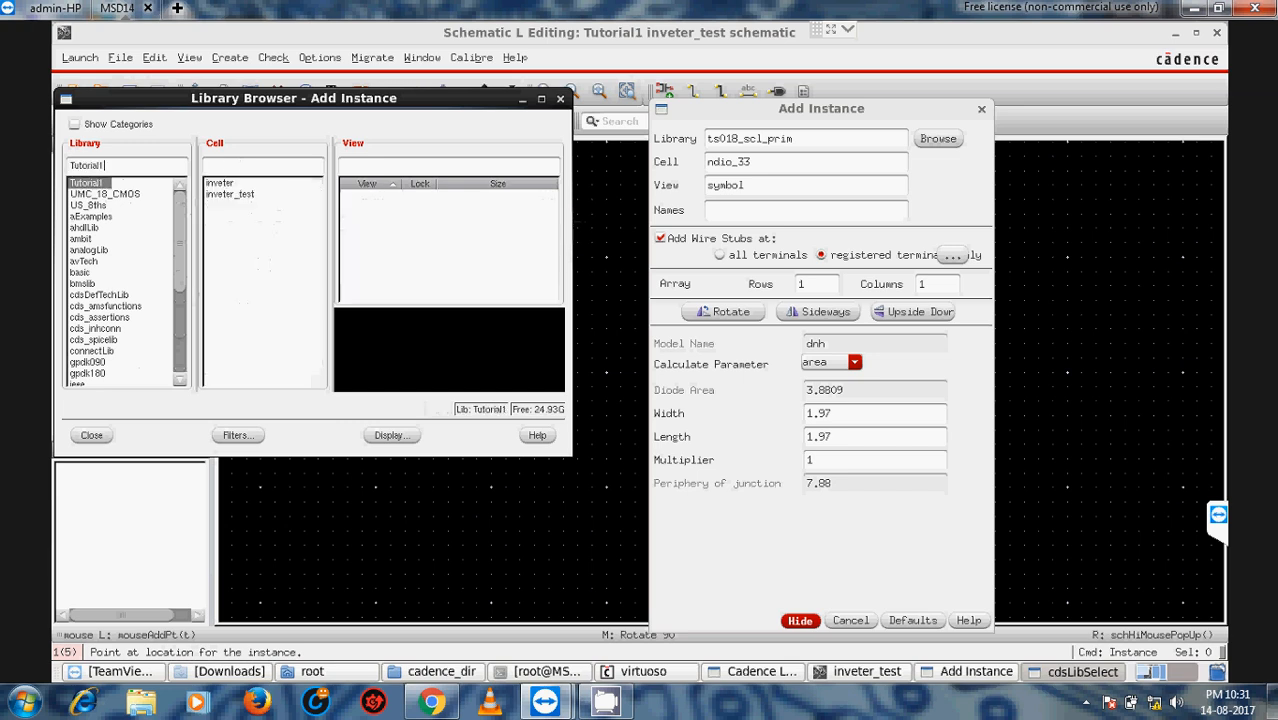
left_click(215, 184)
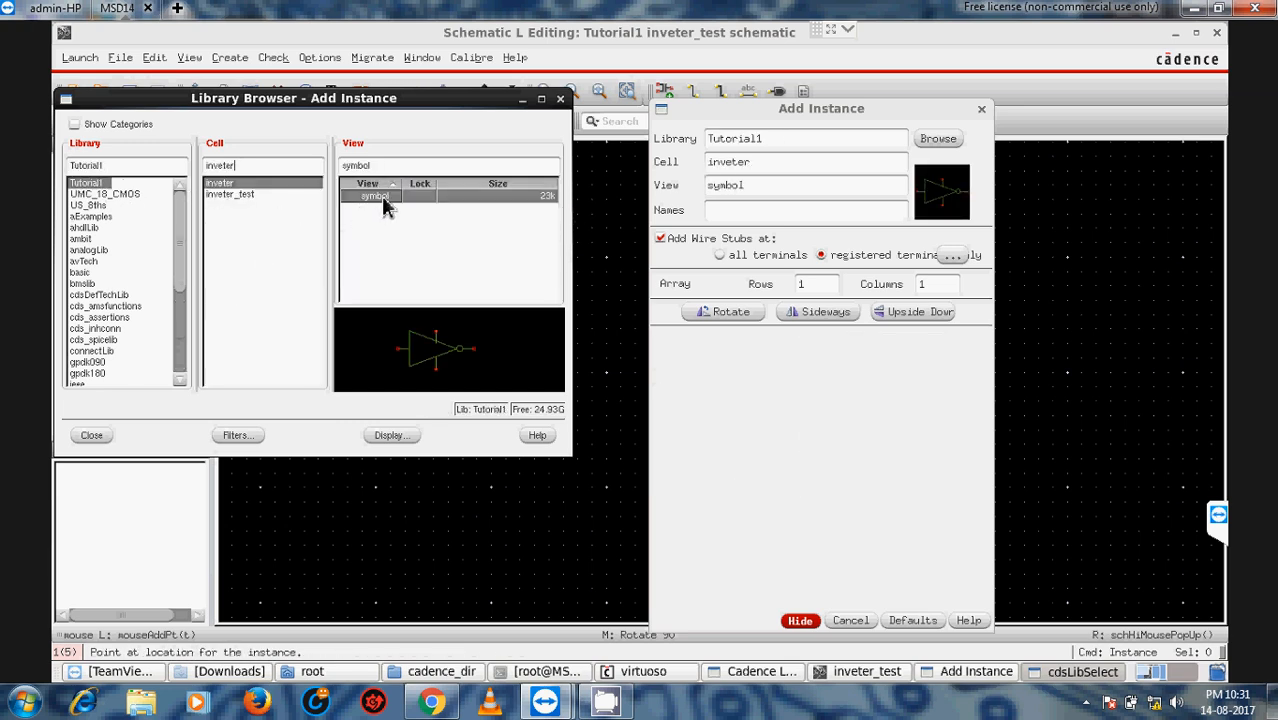
left_click(800, 620)
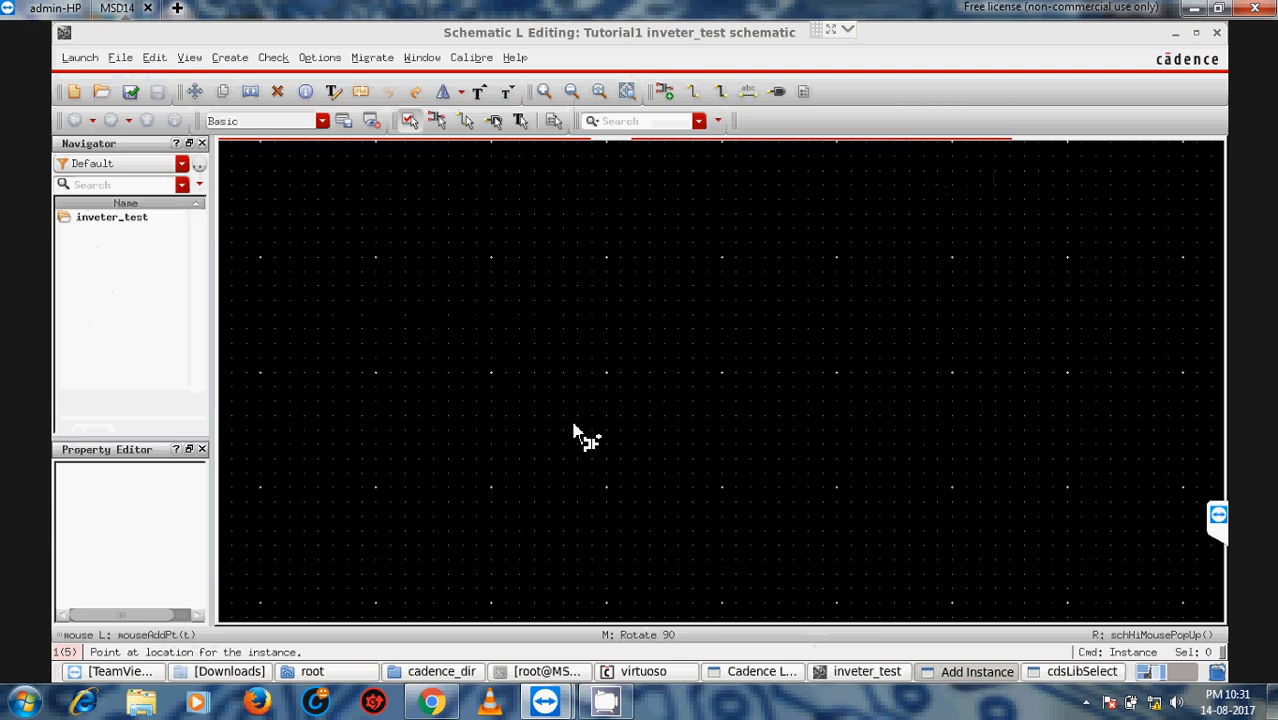
left_click(585, 316)
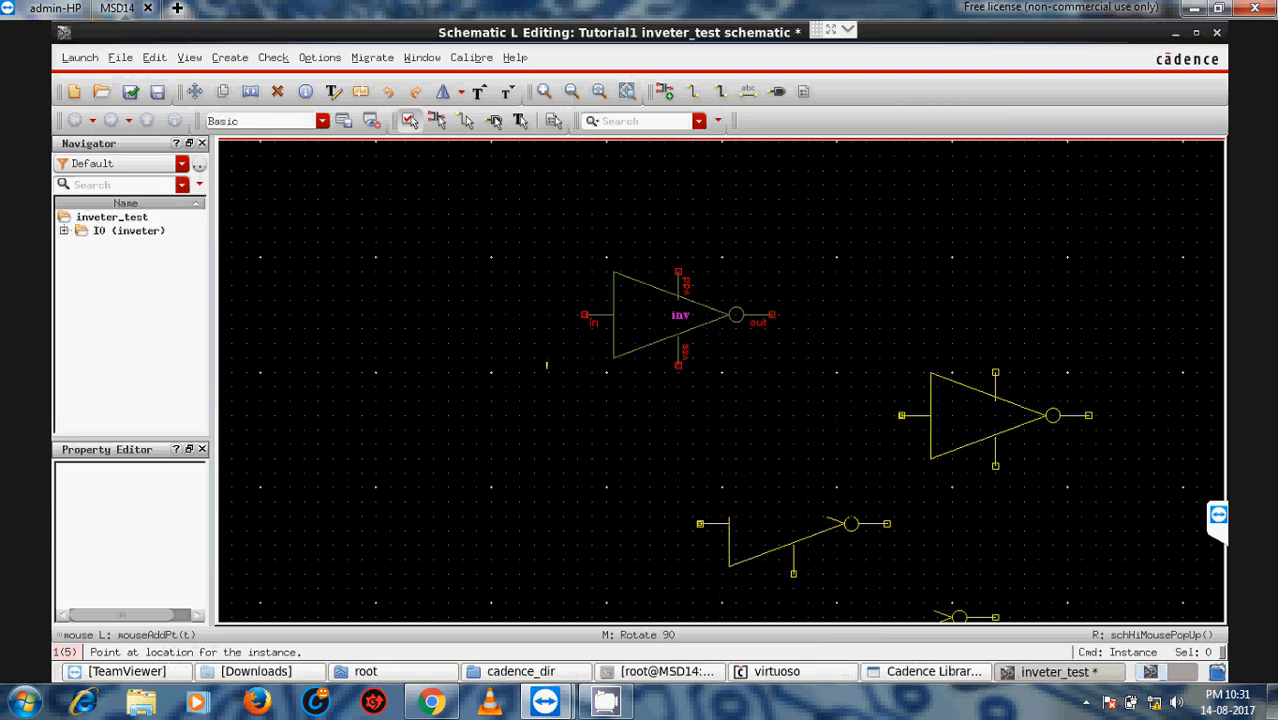
key("Escape")
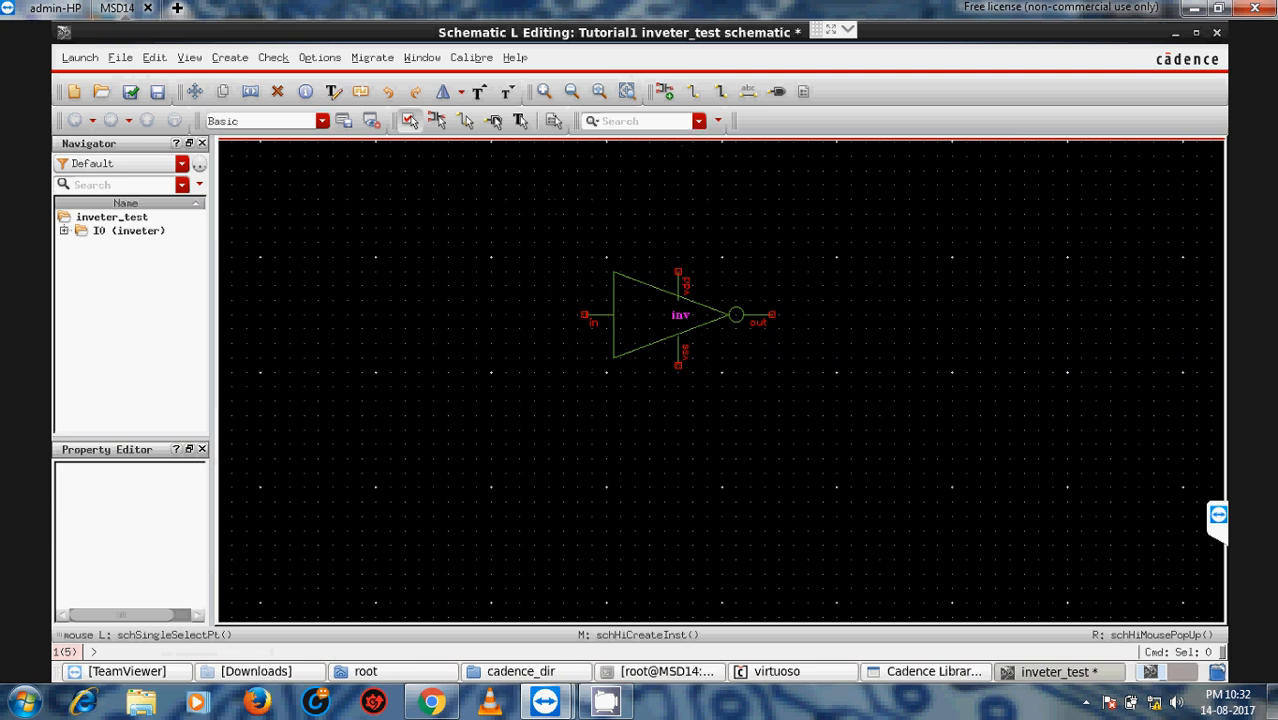
Set up new pins named vdd, gnd and in with input direction.
left_click(784, 90)
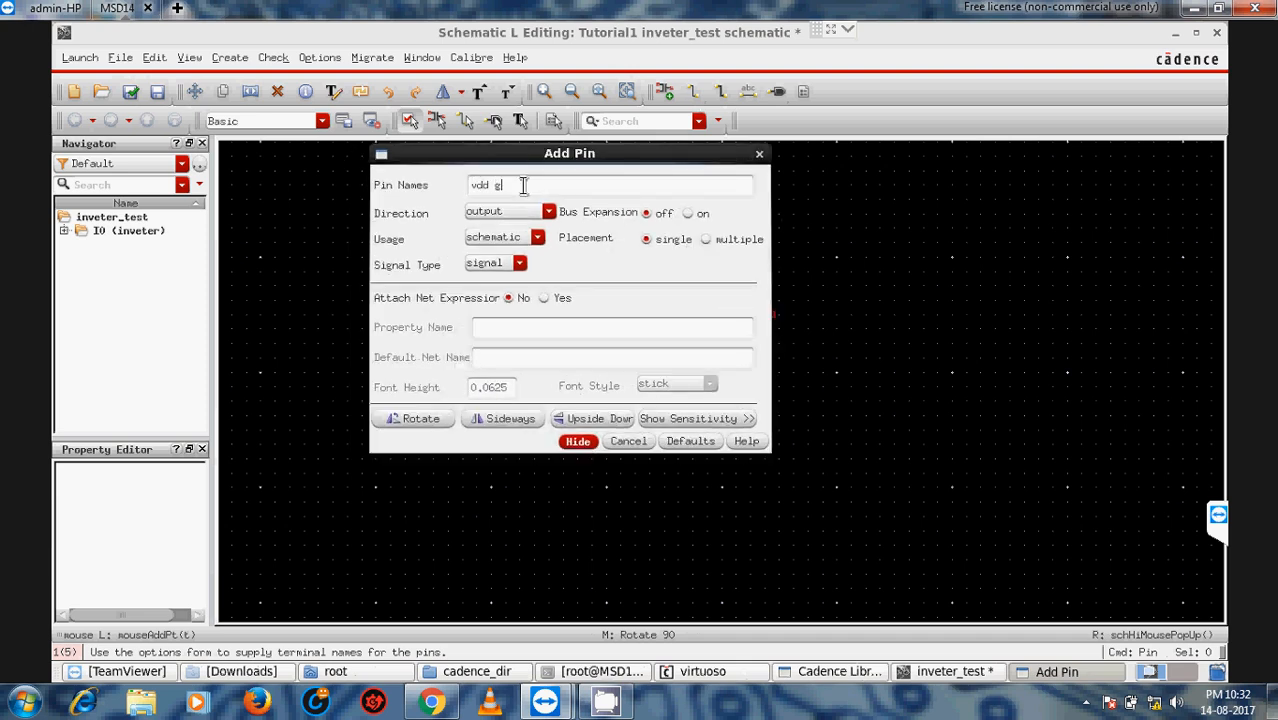
type("vdd gnd in")
left_click(505, 213)
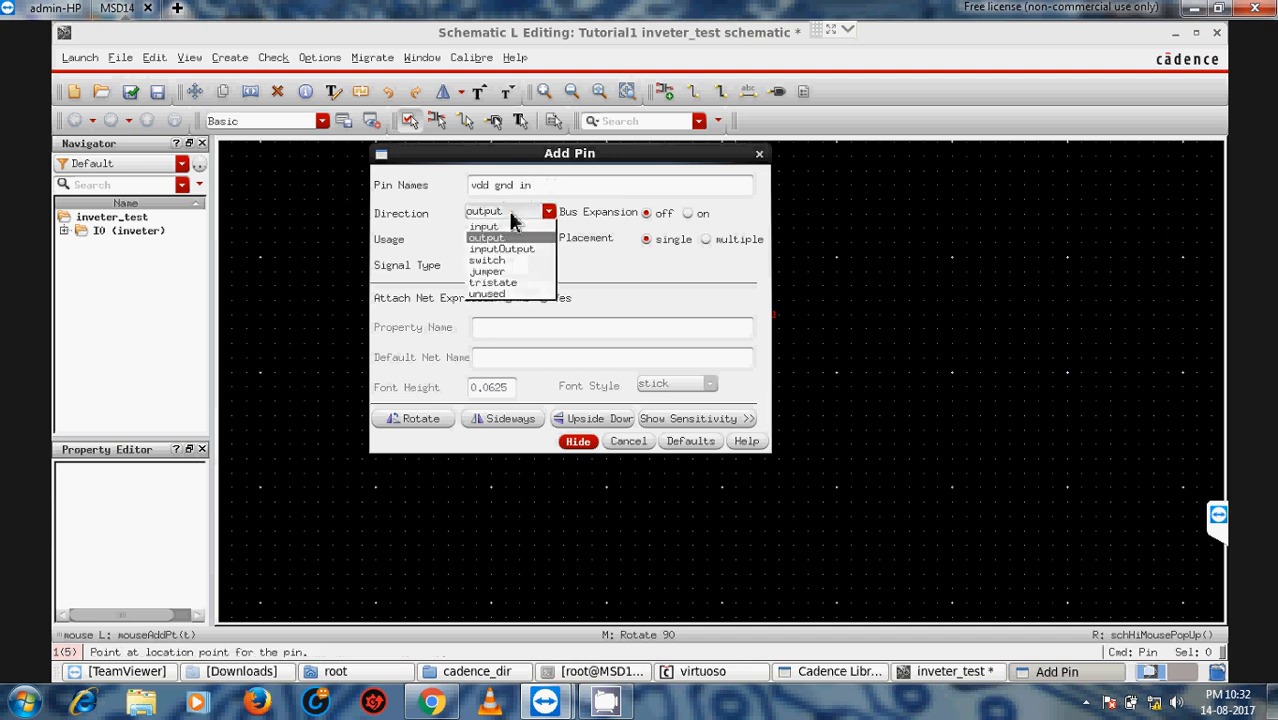
left_click(489, 227)
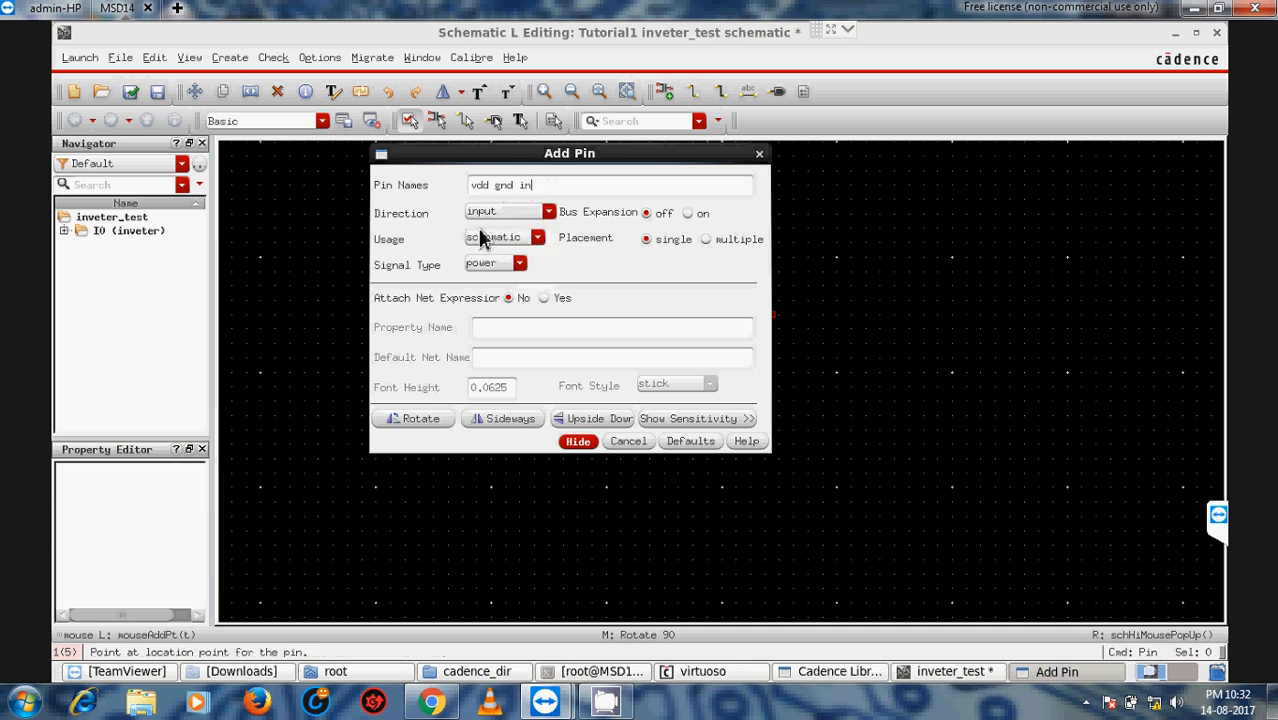
left_click(578, 442)
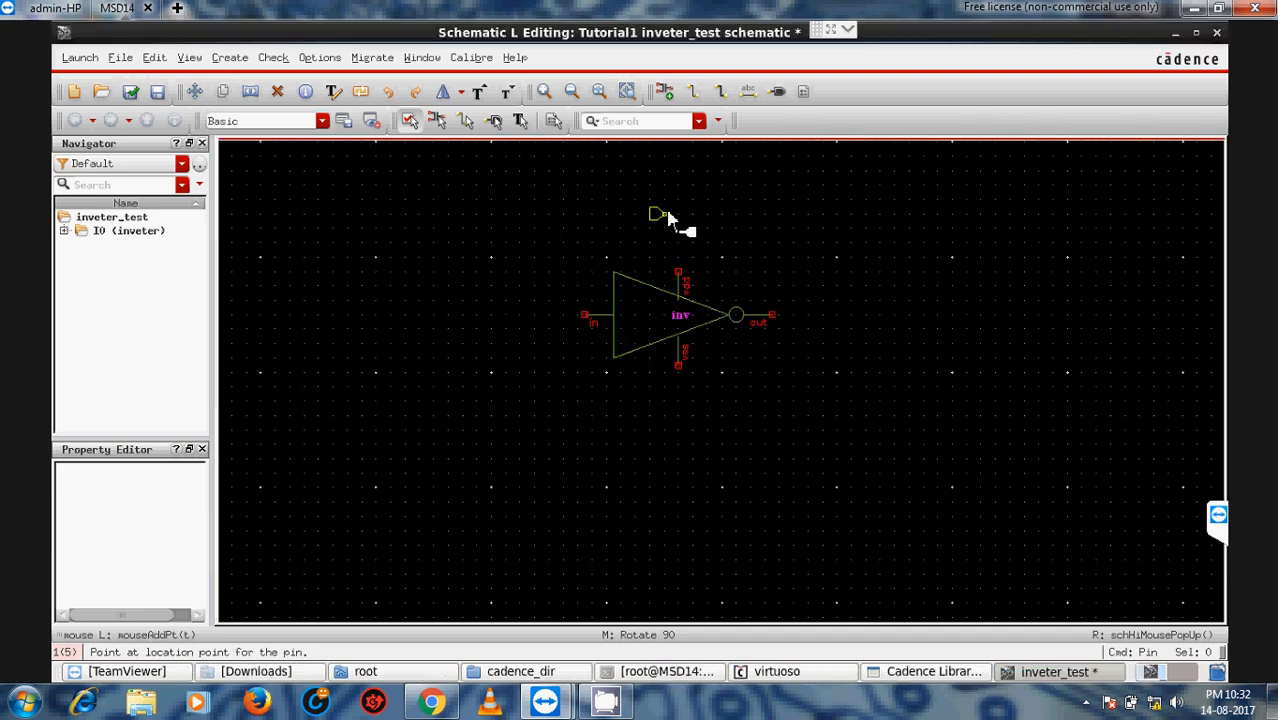
Place the vdd pin pointing down above the inverter, gnd pointing up below it, and in facing its input terminal.
middle_click(666, 213)
middle_click(669, 212)
left_click(676, 214)
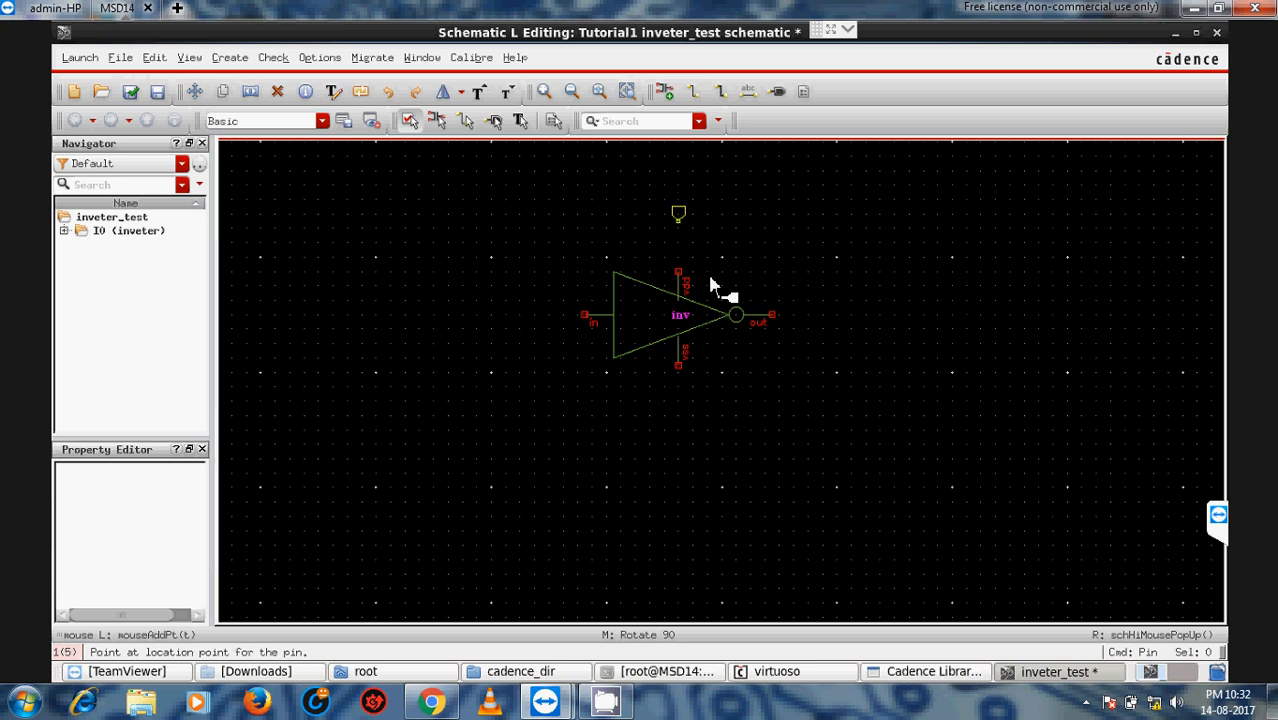
middle_click(677, 432)
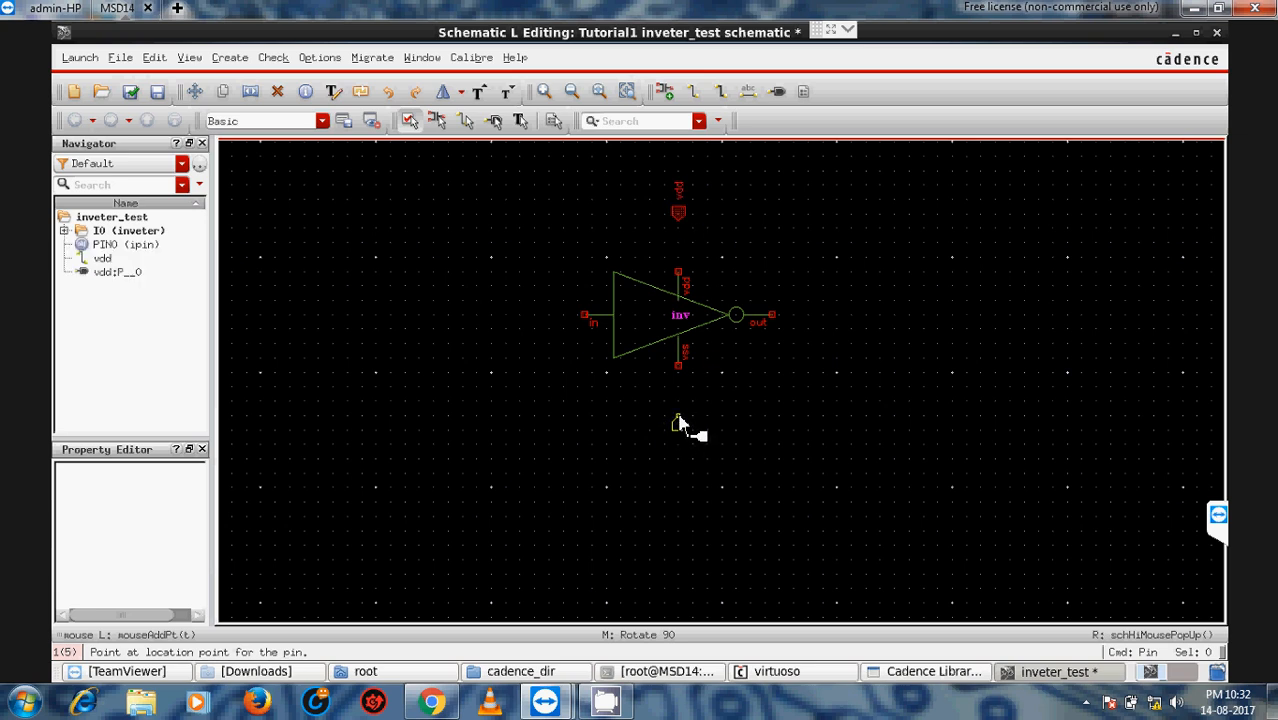
left_click(674, 426)
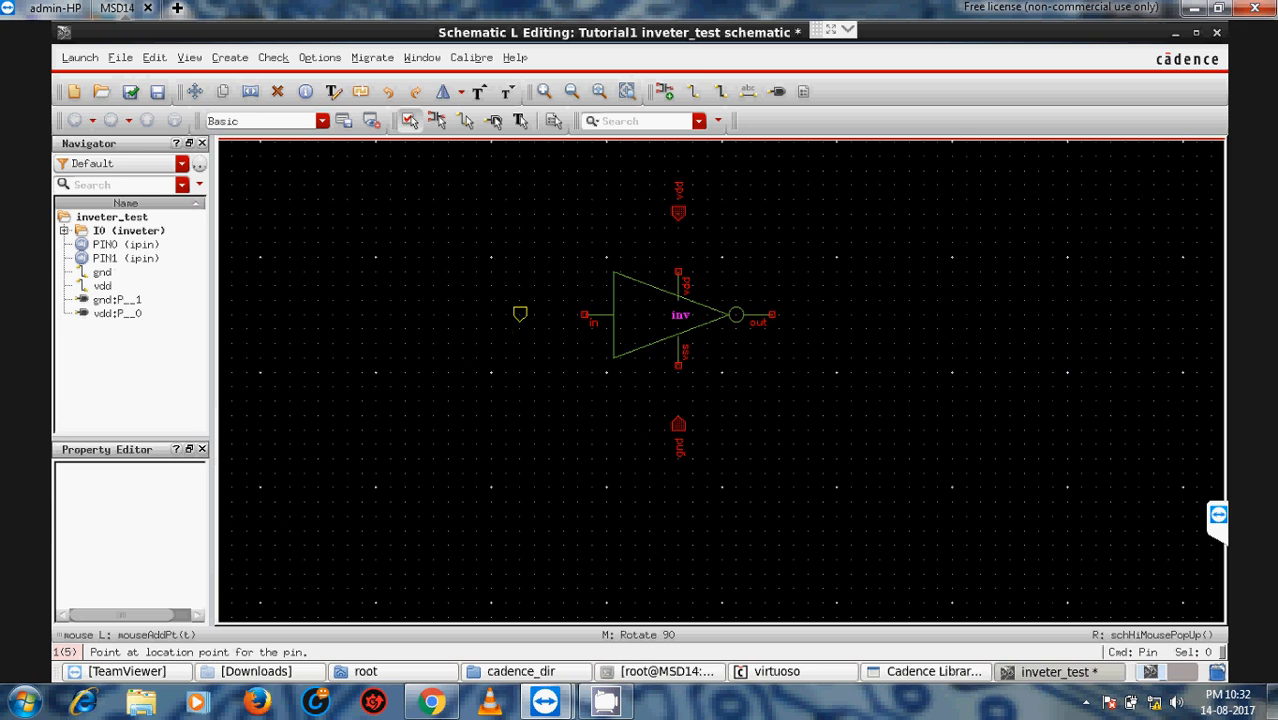
left_click(512, 312)
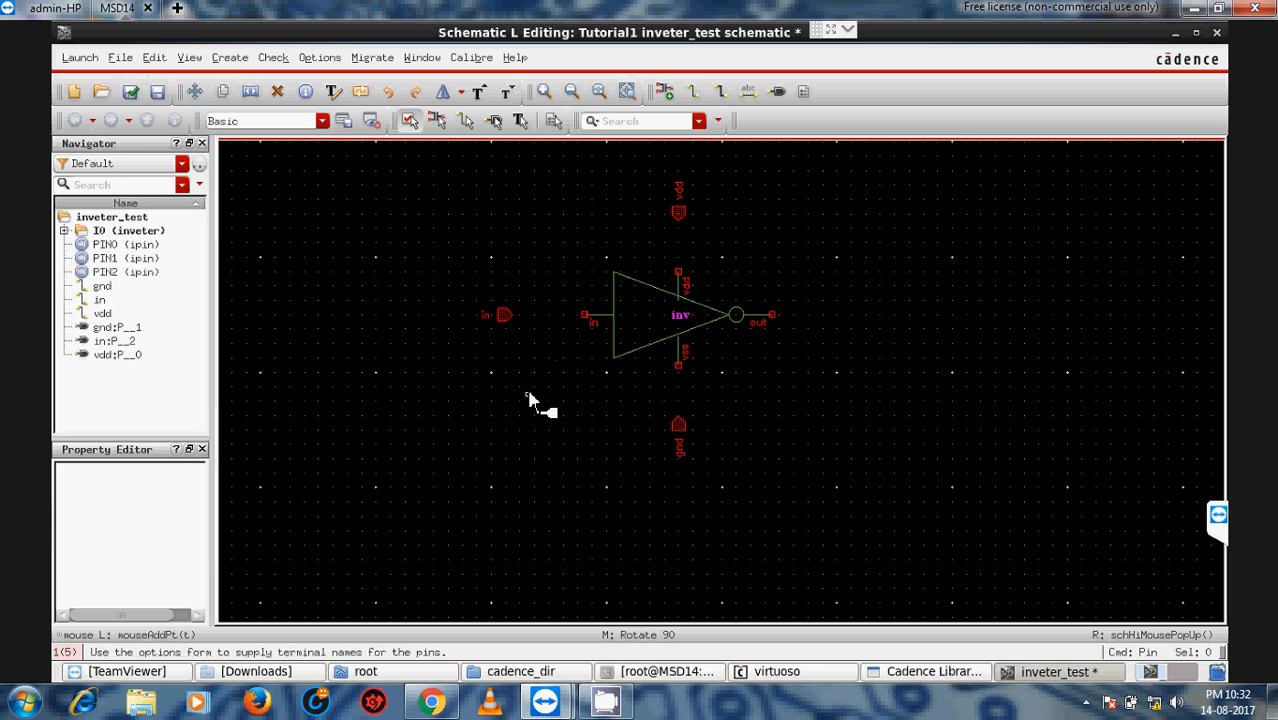
Wire the inverter's in, vdd and vss terminals to the in, vdd and gnd pins respectively.
left_click(693, 91)
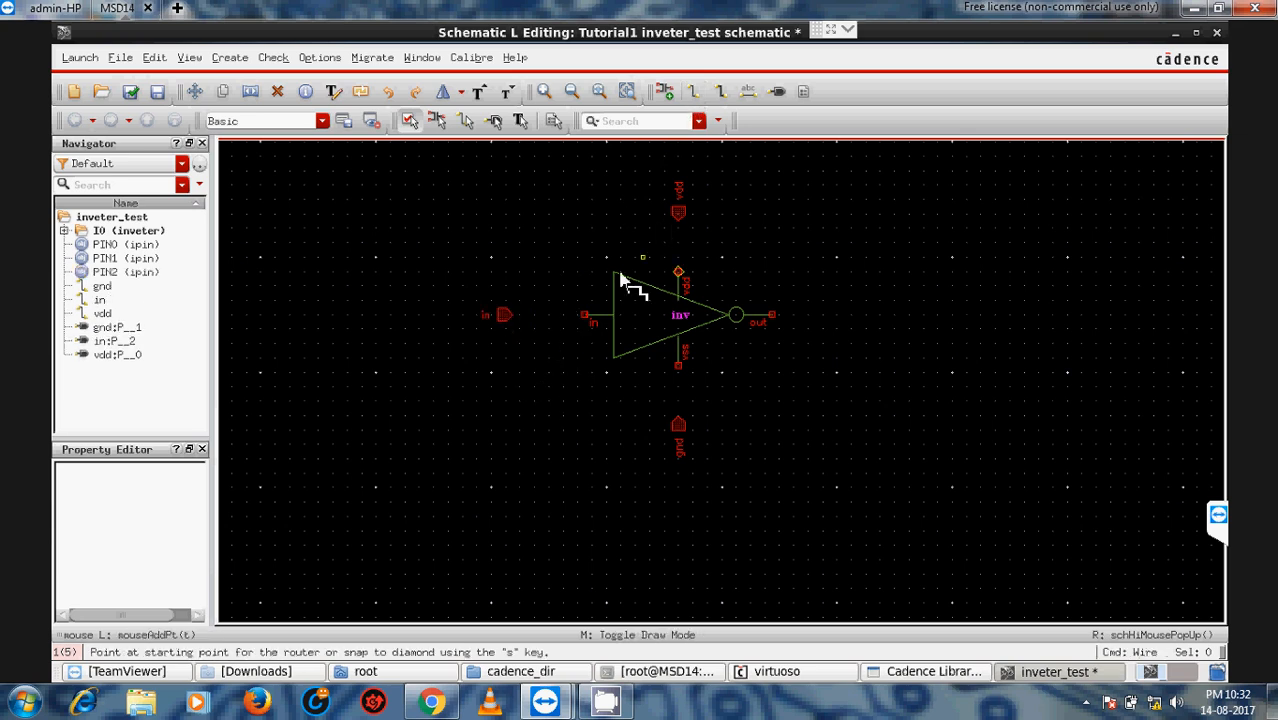
left_click(585, 316)
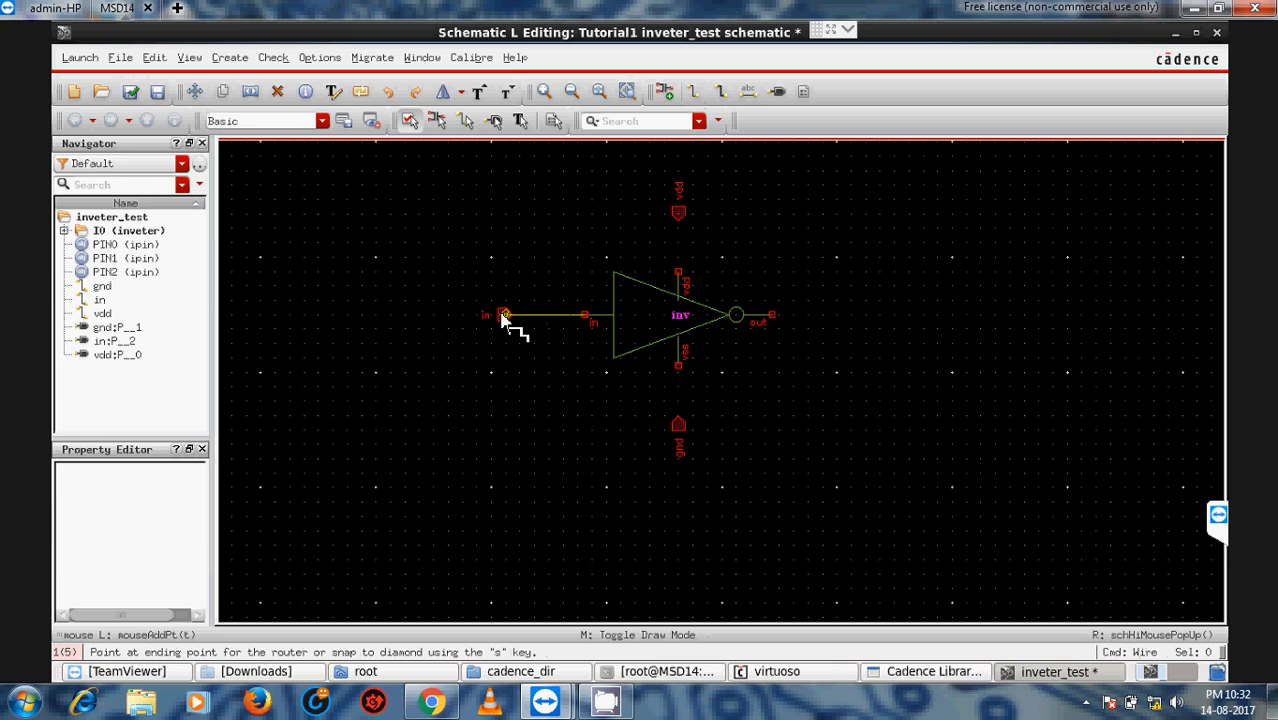
left_click(510, 315)
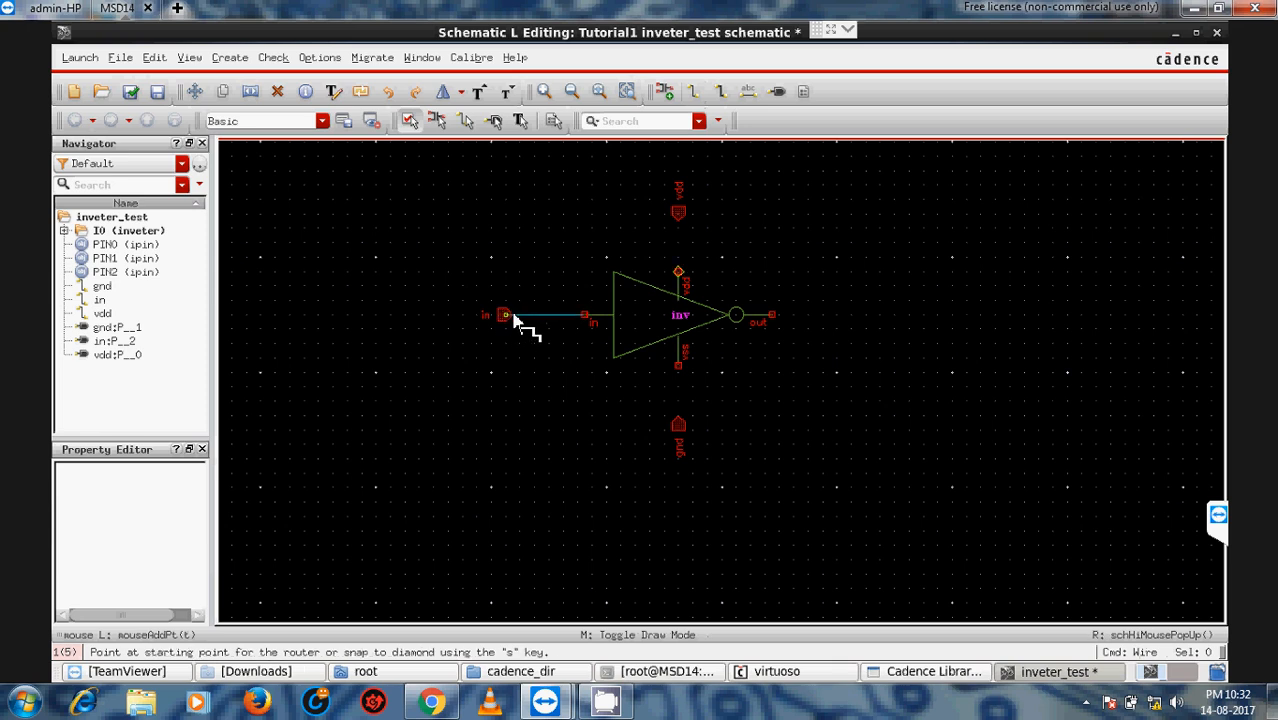
left_click(679, 272)
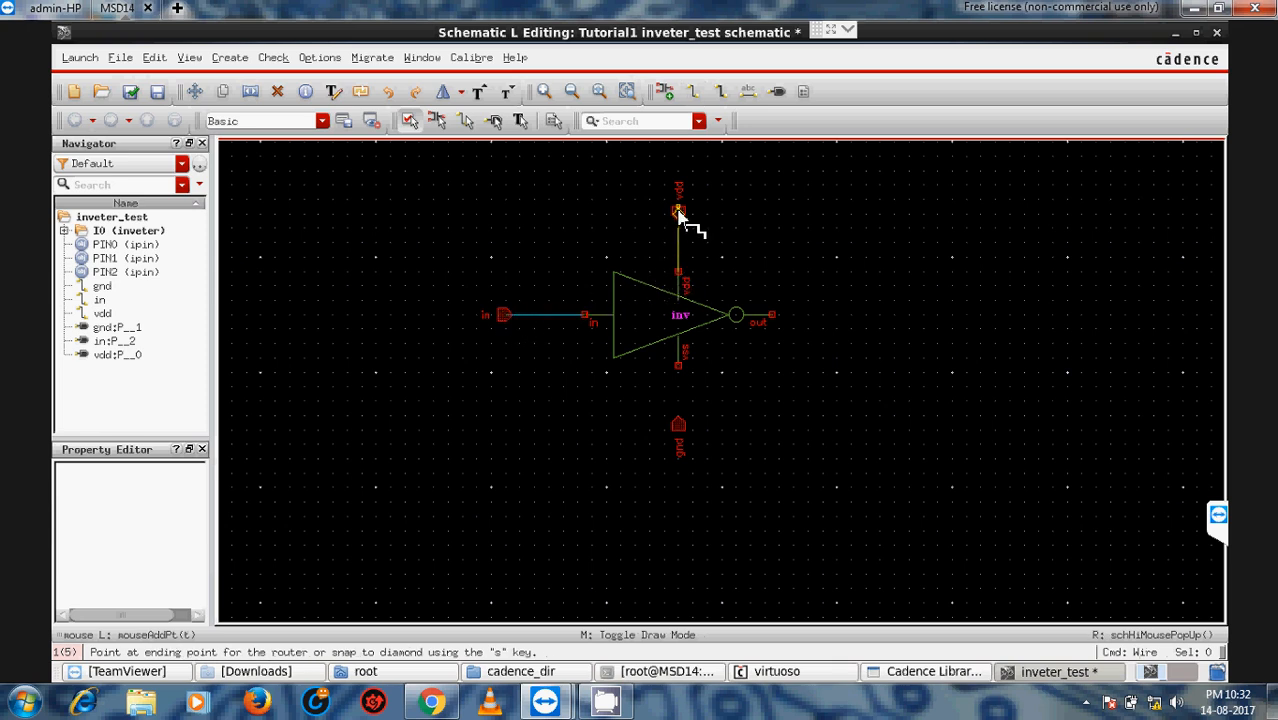
left_click(679, 213)
left_click(679, 365)
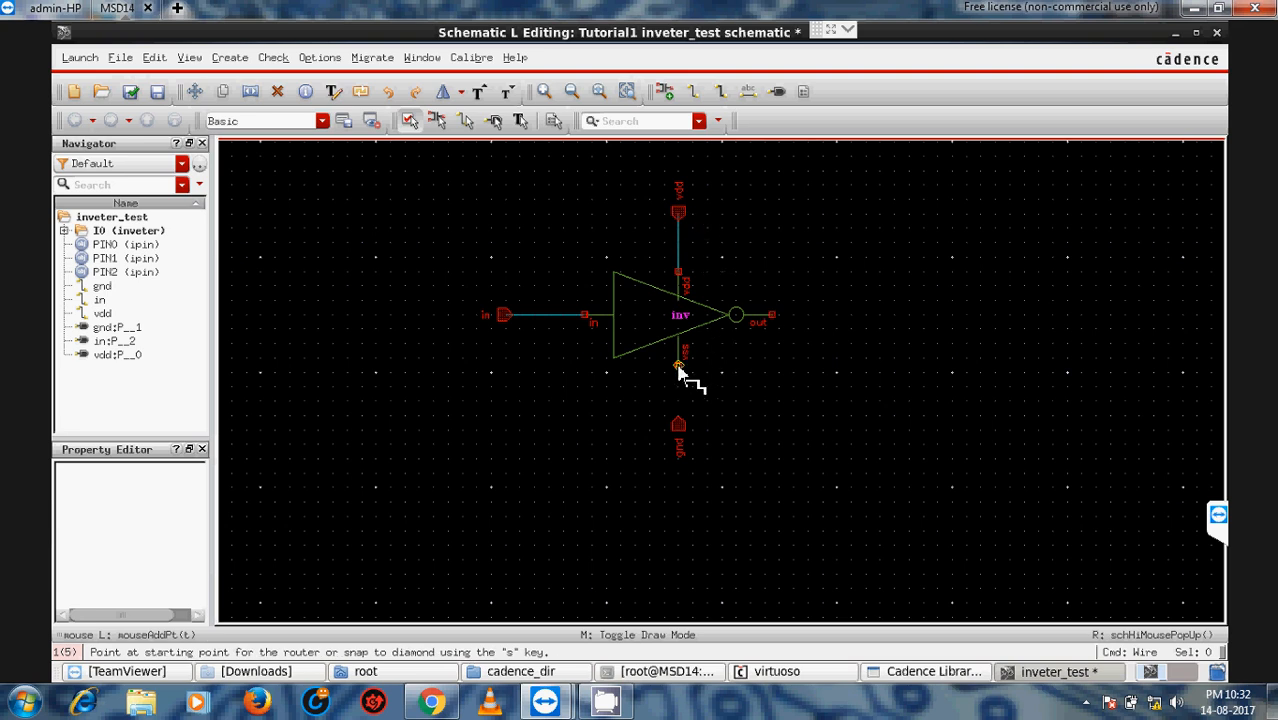
left_click(679, 425)
Add a pin named output with output direction, placed in line with the inverter's out terminal, and end pin placement.
left_click(777, 91)
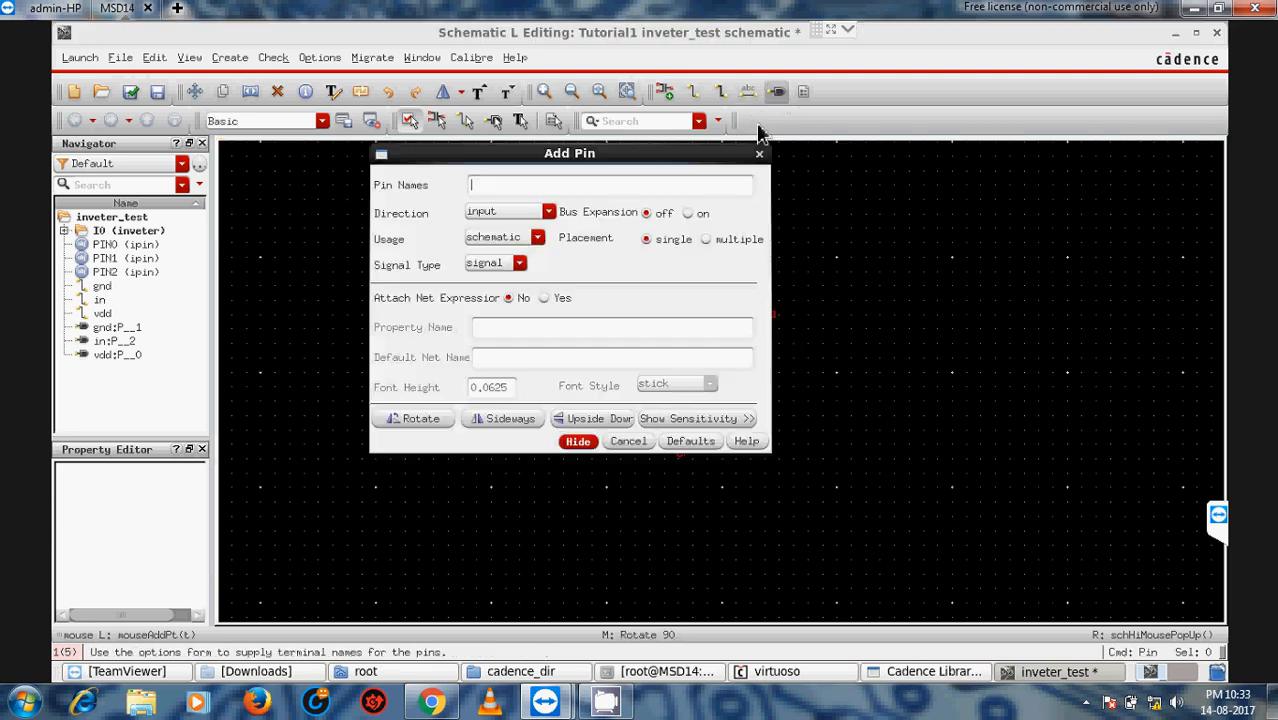
left_click(528, 214)
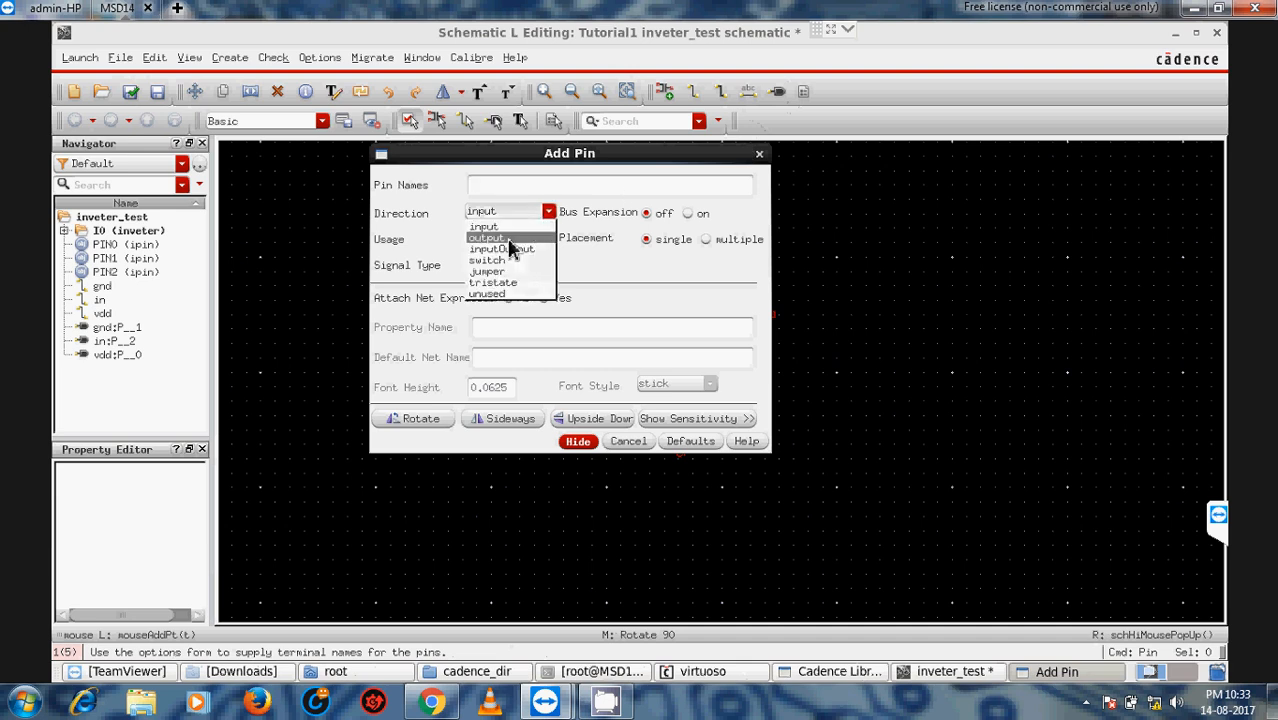
left_click(506, 239)
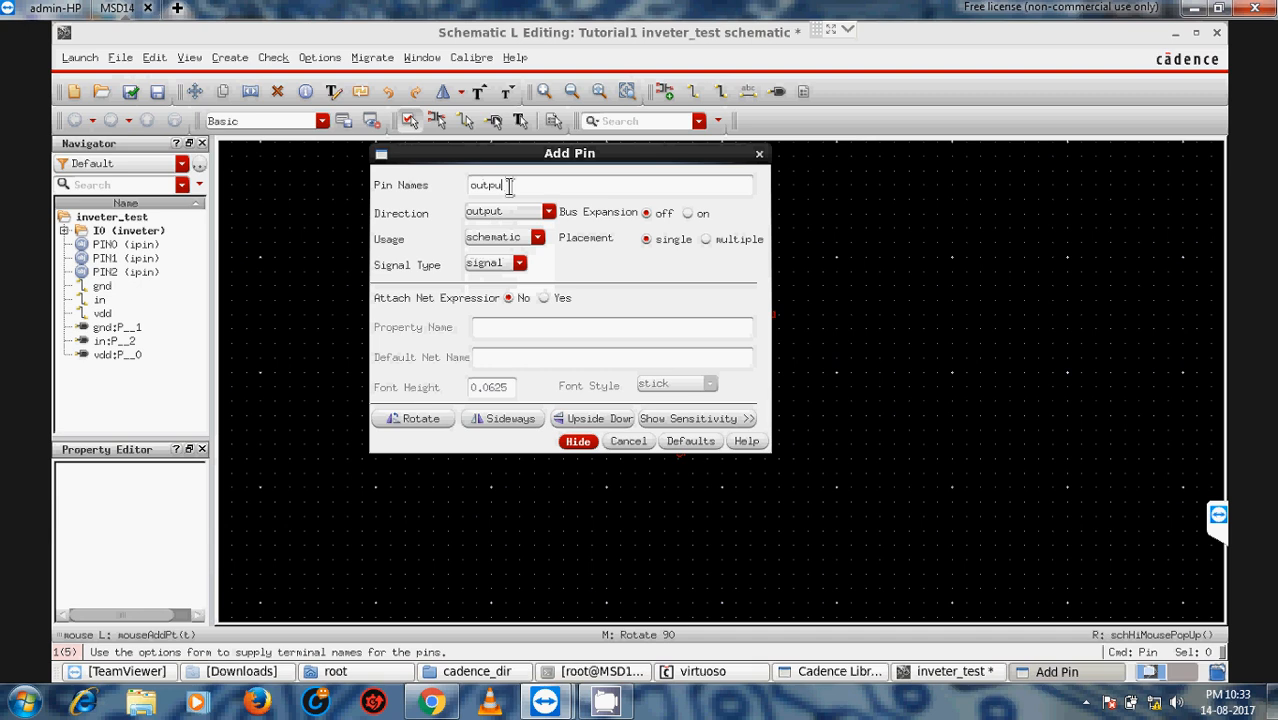
left_click(578, 441)
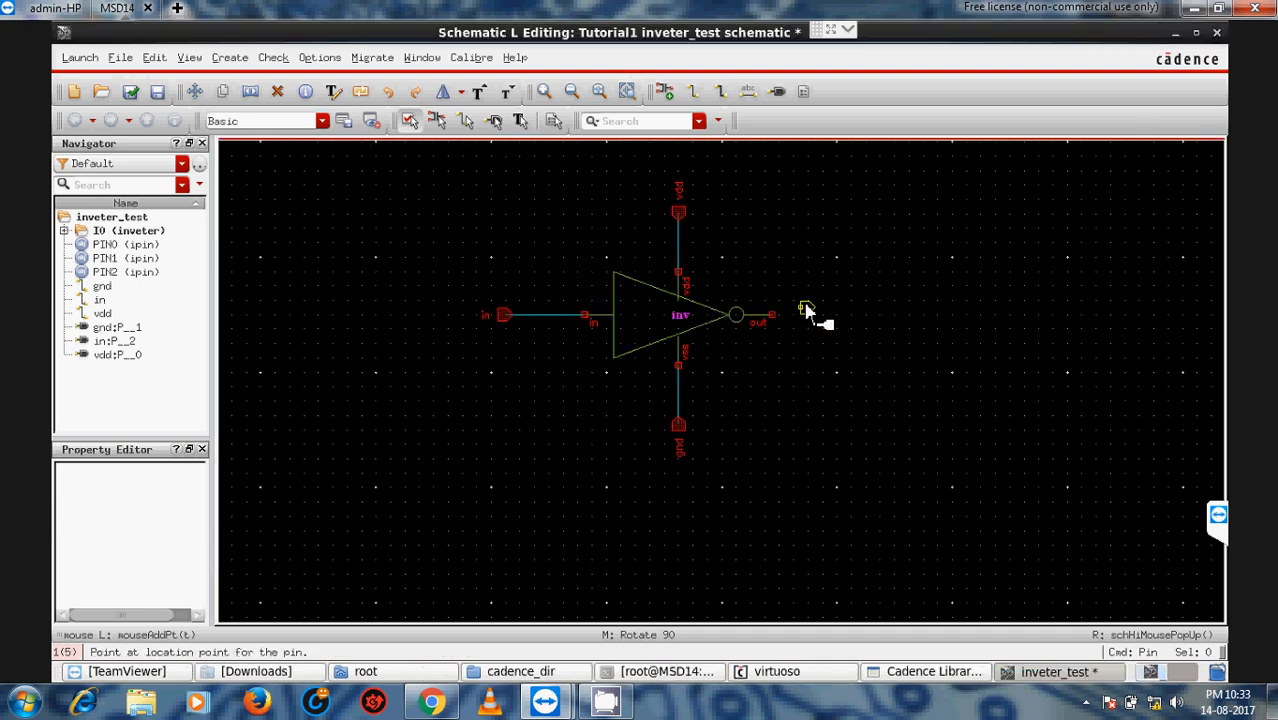
left_click(848, 314)
key("Escape")
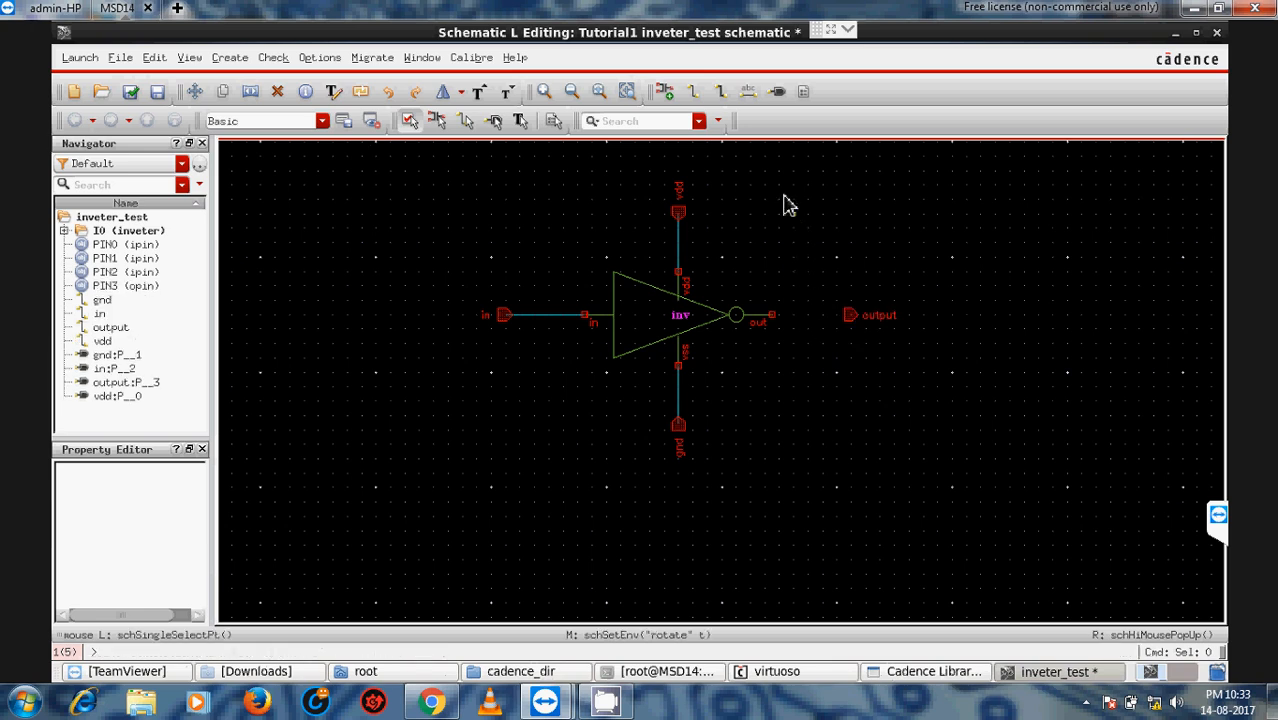
Wire the inverter's out terminal to the output pin and end wiring.
left_click(693, 91)
left_click(776, 318)
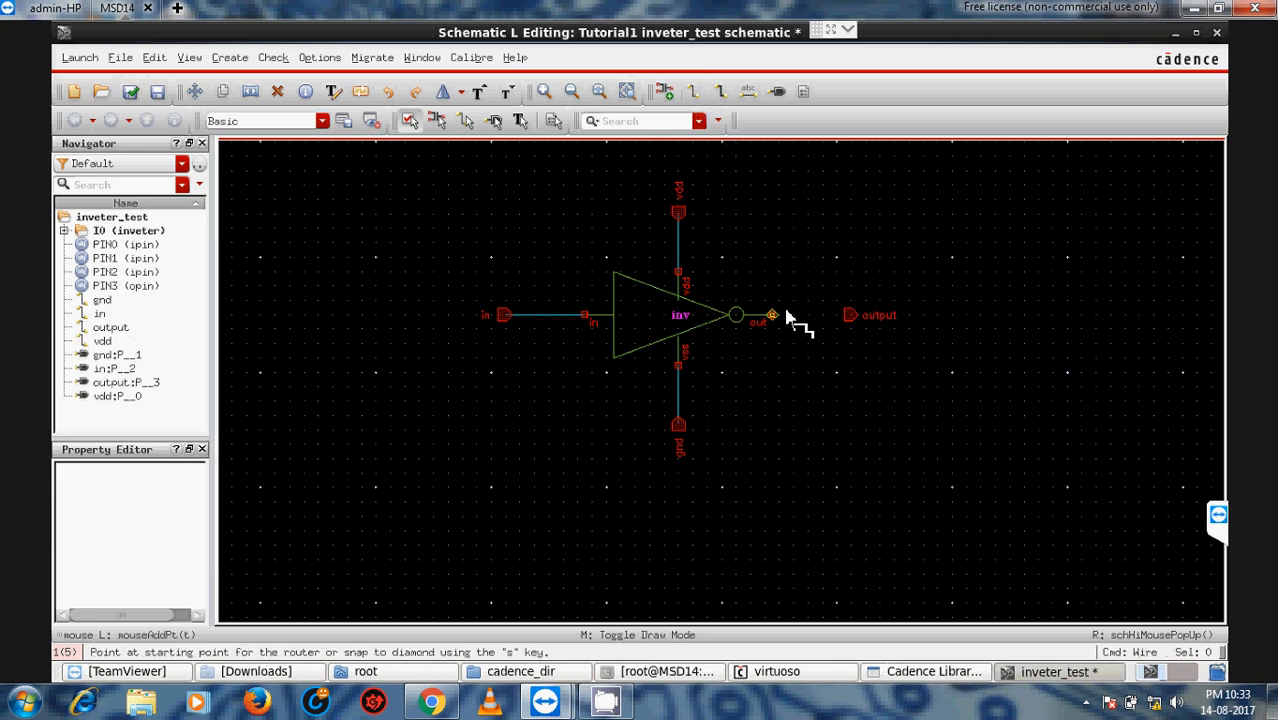
left_click(851, 317)
key("Escape")
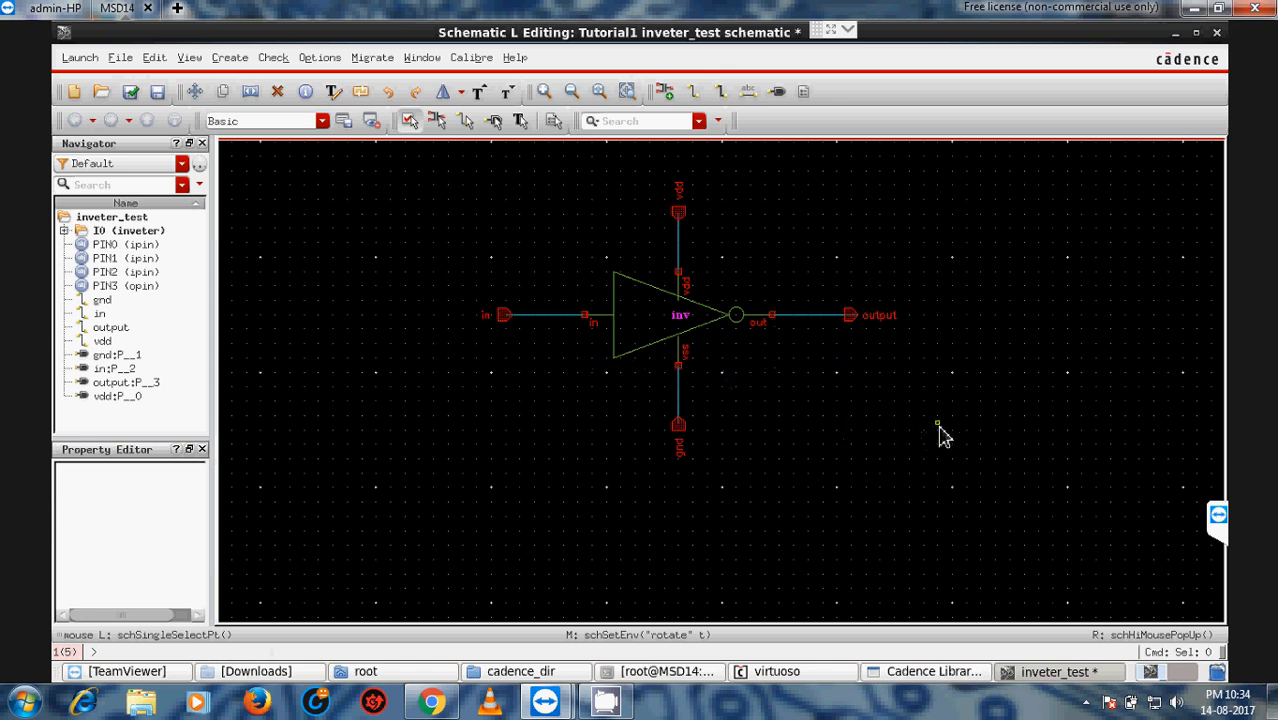
left_click(1087, 705)
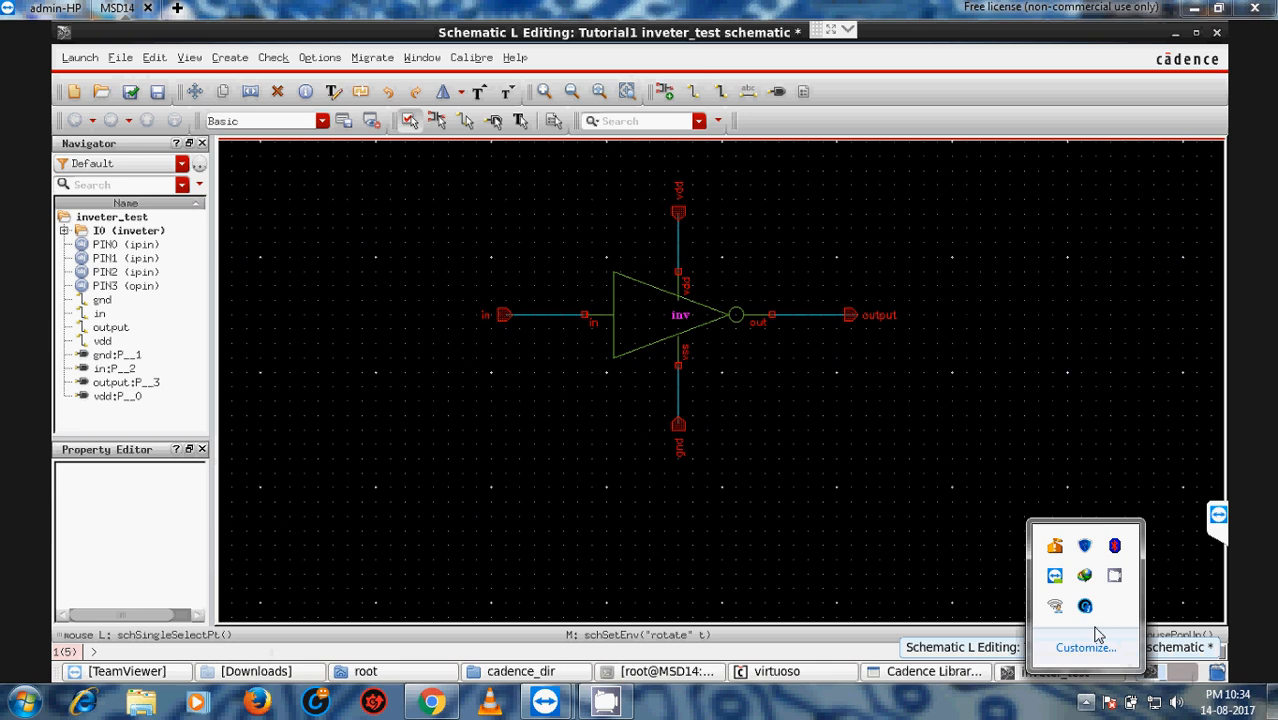
right_click(1114, 578)
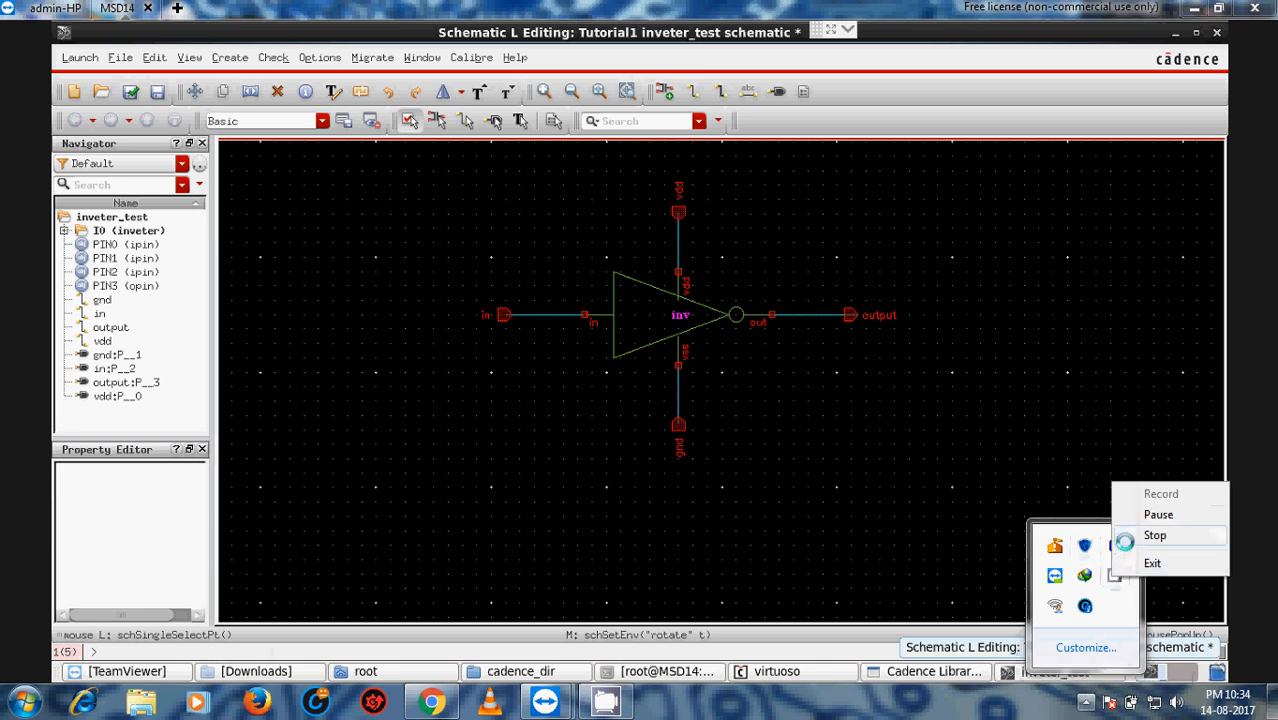